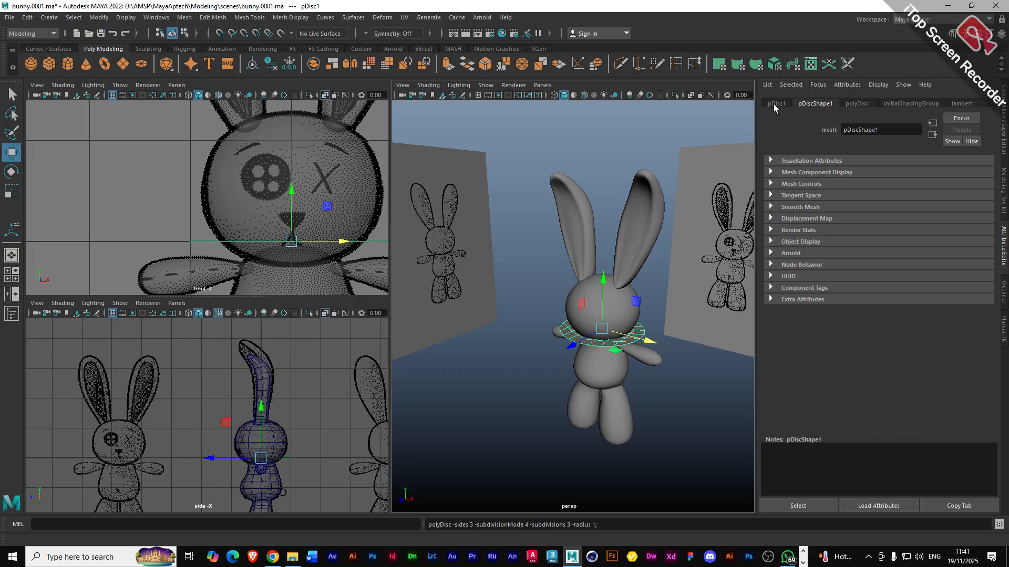
- Set the disc's X rotation to 90 so that it faces the front
{"action": "left_click", "coordinate": [775, 104]}
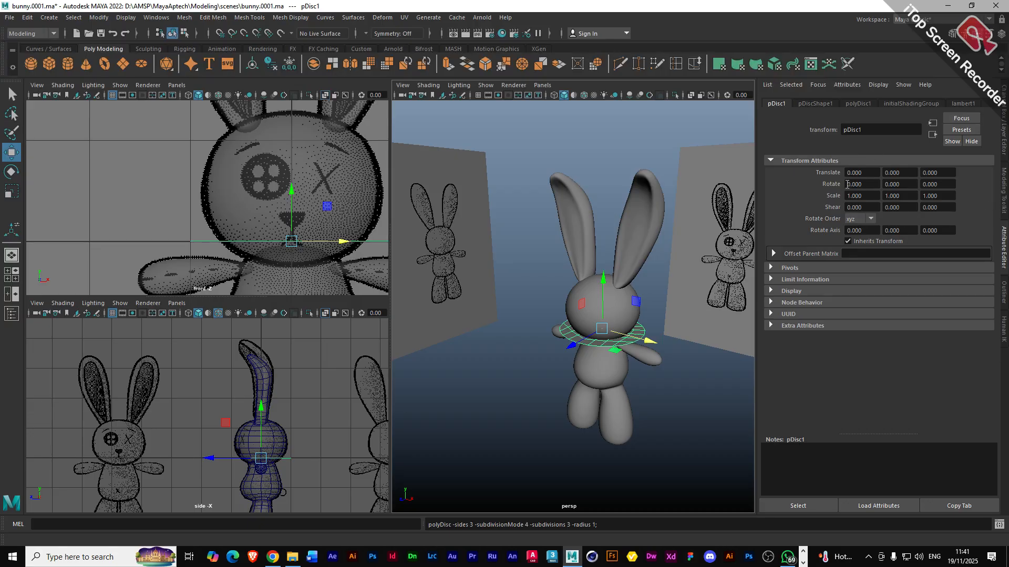
{"action": "left_click", "coordinate": [848, 185]}
{"action": "key", "text": "Return"}
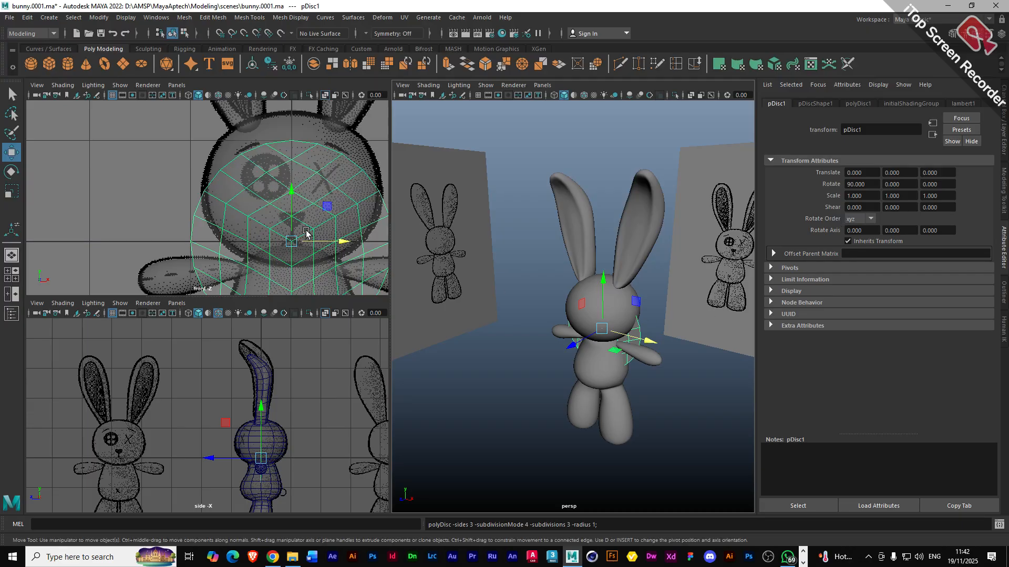
- Fit the disc over the reference's round button eye, at about X -0.255, Y 0.635, with X and Z scale about 0.24
{"action": "left_click_drag", "start_coordinate": [327, 207], "coordinate": [303, 148]}
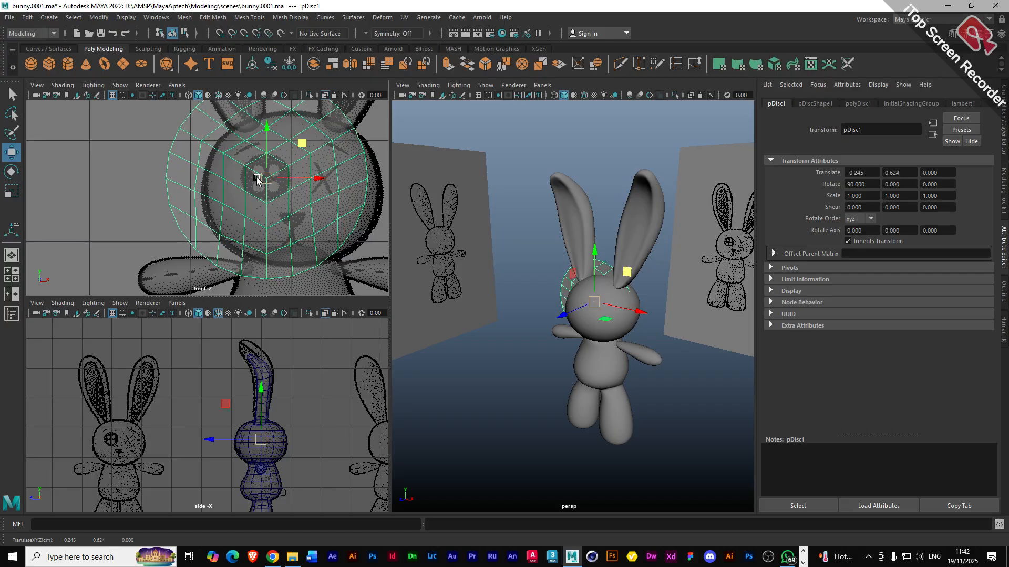
{"action": "key", "text": "r"}
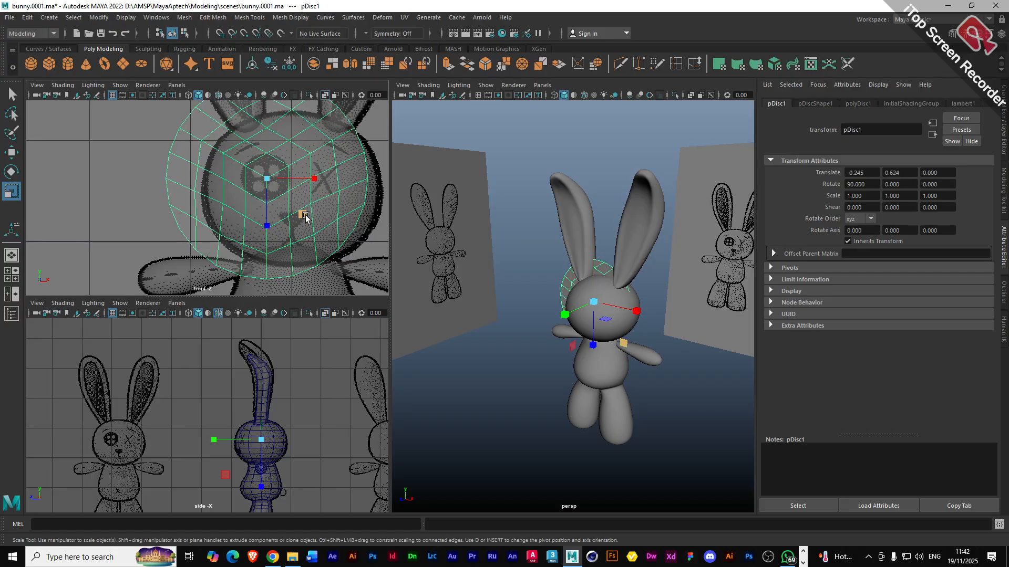
{"action": "left_click_drag", "start_coordinate": [303, 214], "coordinate": [295, 205]}
{"action": "key", "text": "w"}
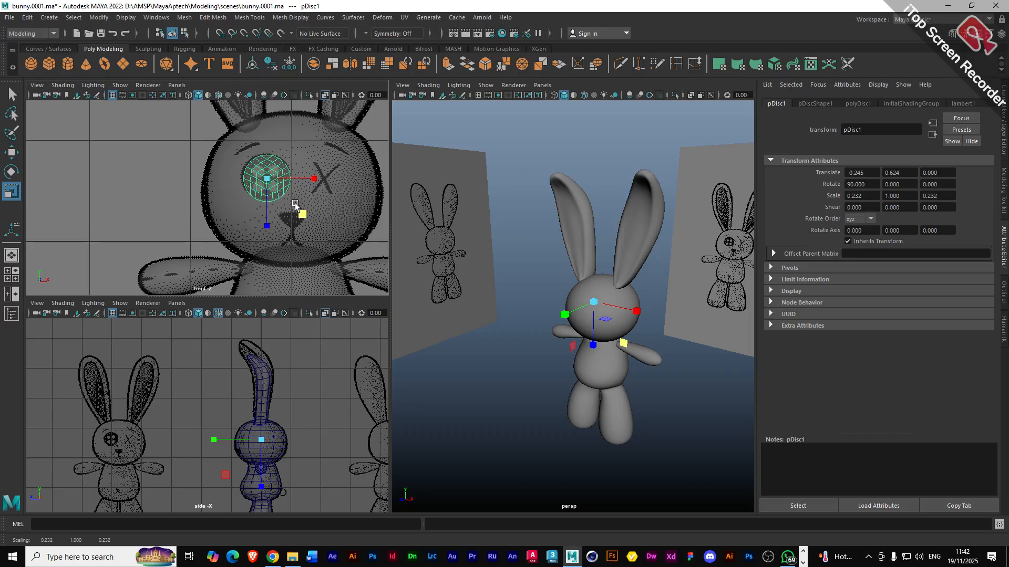
{"action": "left_click_drag", "start_coordinate": [303, 145], "coordinate": [302, 145]}
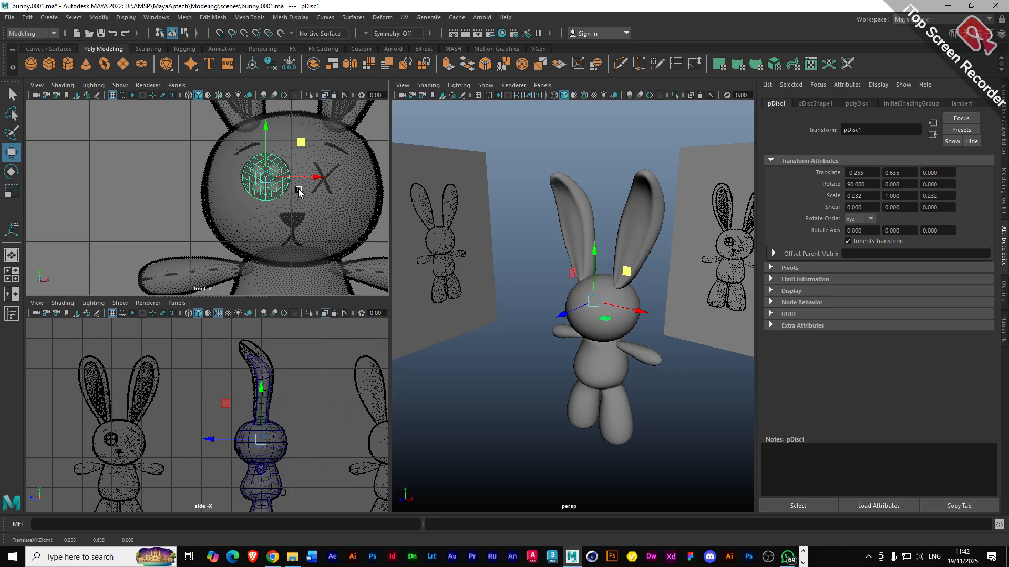
{"action": "key", "text": "r"}
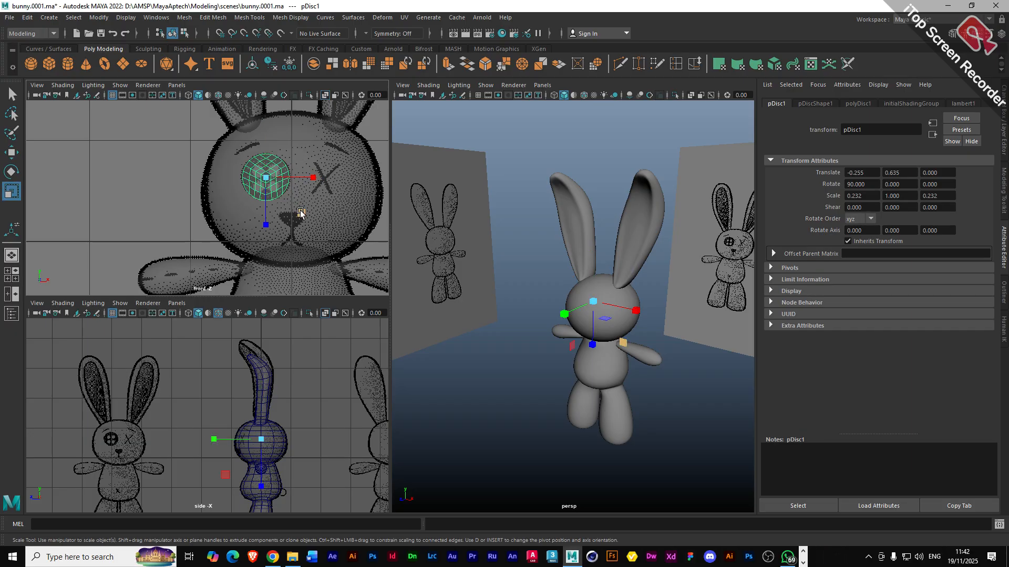
{"action": "left_click_drag", "start_coordinate": [301, 212], "coordinate": [303, 213]}
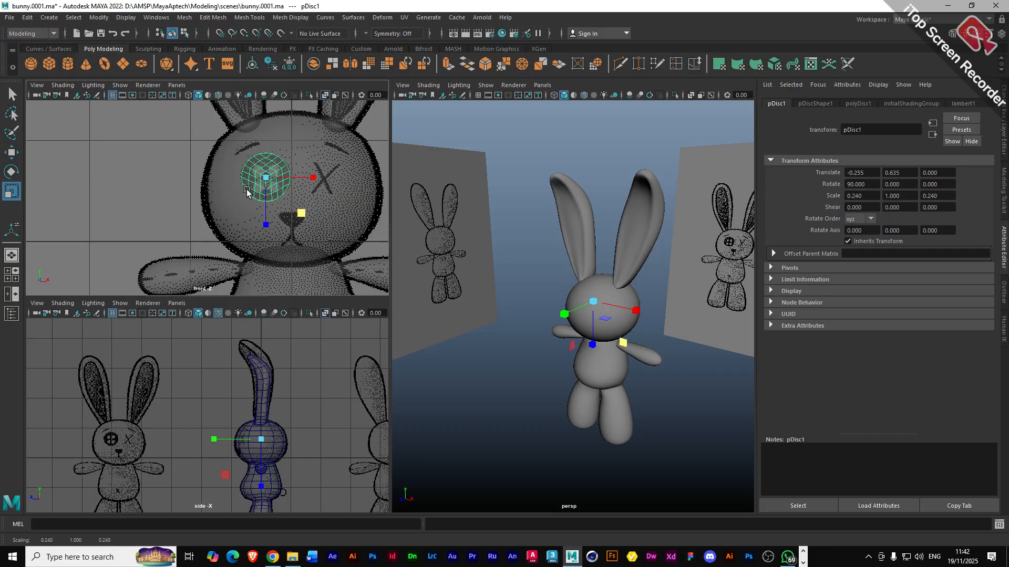
- Move the disc forward along Z to about 0.872, out in front of the bunny's face
{"action": "key", "text": "w"}
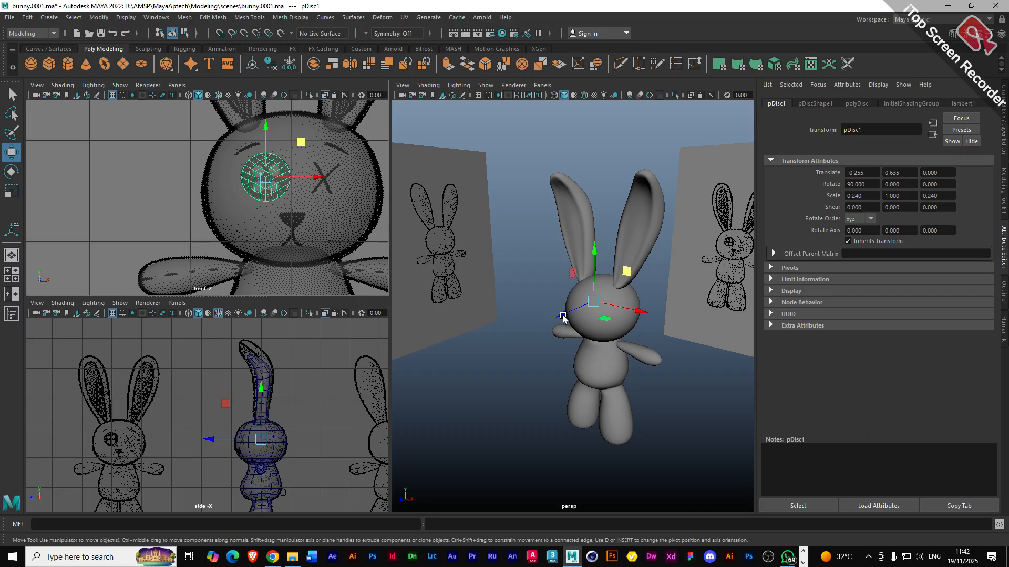
{"action": "left_click_drag", "start_coordinate": [561, 316], "coordinate": [533, 336]}
{"action": "scroll", "coordinate": [581, 328], "scroll_direction": "up", "scroll_amount": 5}
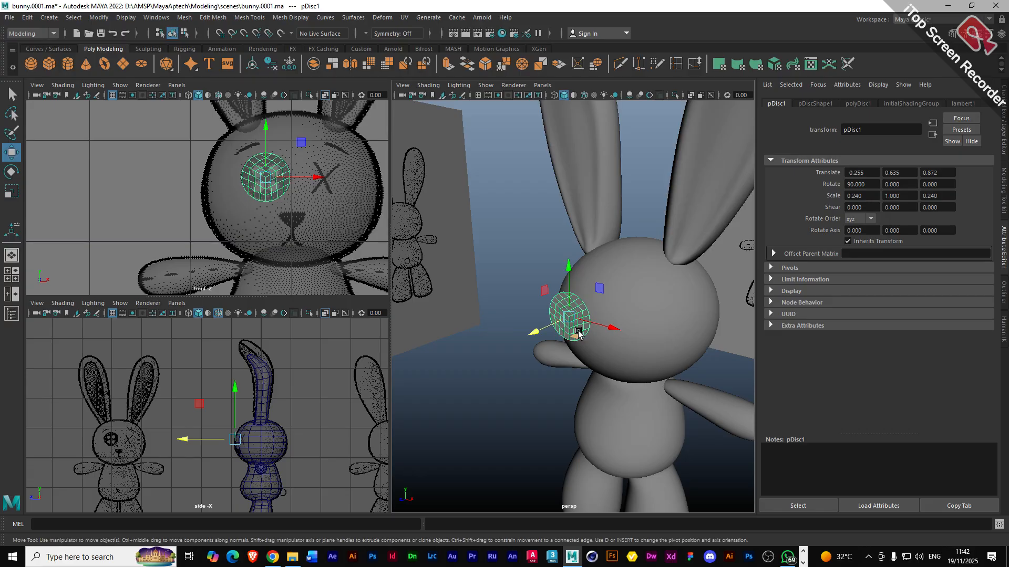
{"action": "left_click_drag", "start_coordinate": [578, 334], "coordinate": [554, 320], "text": "alt"}
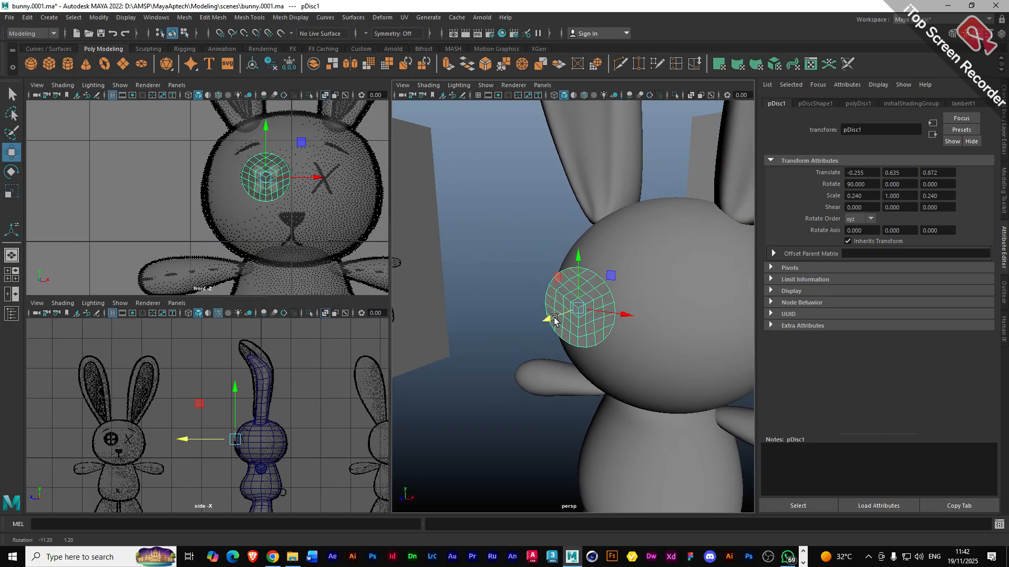
{"action": "key", "text": "f"}
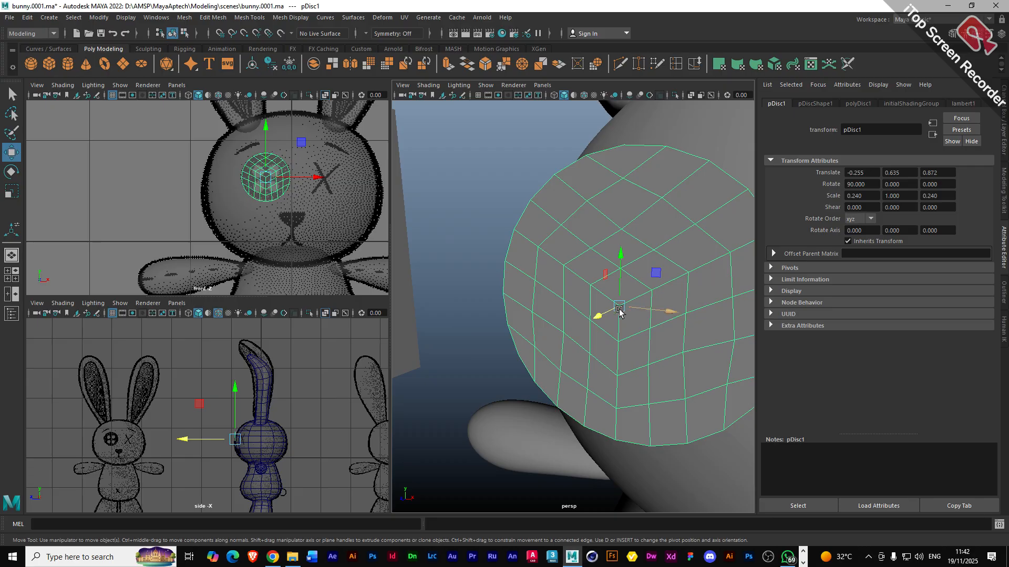
{"action": "scroll", "coordinate": [635, 332], "scroll_direction": "down", "scroll_amount": 3}
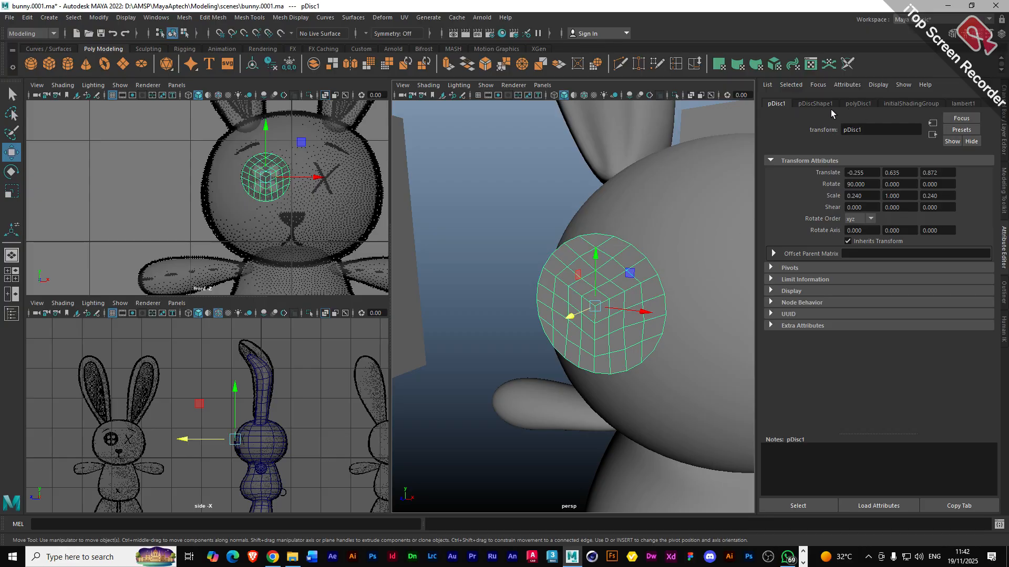
- Set the number of sides of the disc primitive to 4
{"action": "left_click", "coordinate": [856, 104]}
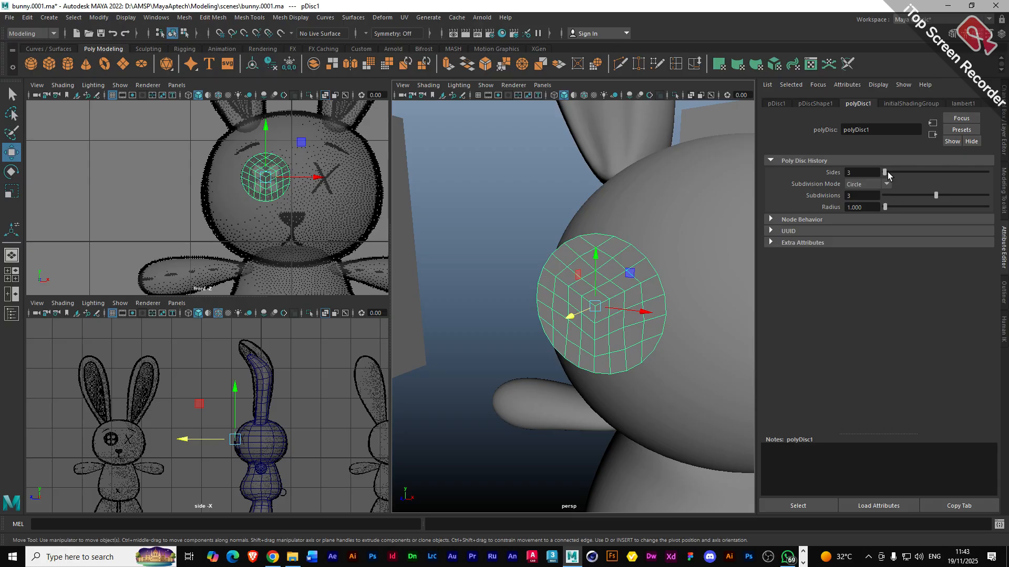
{"action": "left_click_drag", "start_coordinate": [888, 175], "coordinate": [891, 176]}
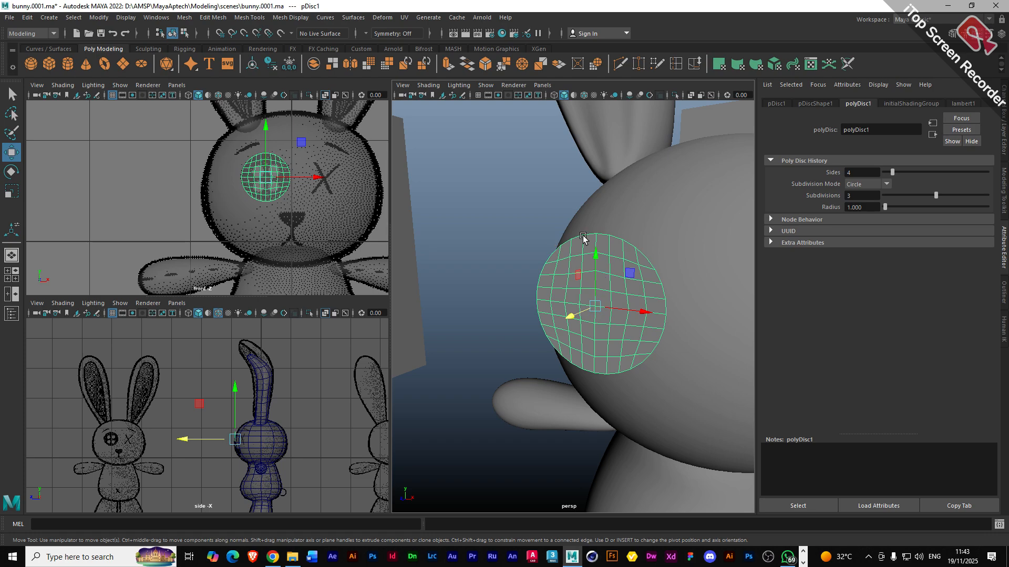
{"action": "left_click", "coordinate": [572, 317]}
- Extrude all of the disc's faces outward by about 0.05 to give the button thickness
{"action": "left_click_drag", "start_coordinate": [643, 311], "coordinate": [525, 326], "text": "alt"}
{"action": "left_click_drag", "start_coordinate": [472, 364], "coordinate": [557, 263], "text": "alt"}
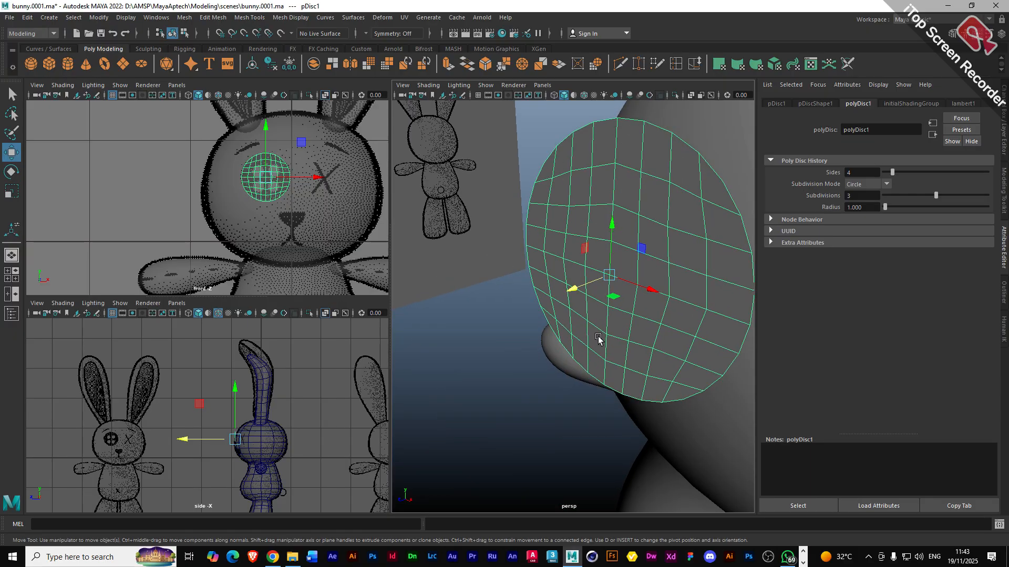
{"action": "left_click_drag", "start_coordinate": [598, 341], "coordinate": [614, 239], "text": "alt"}
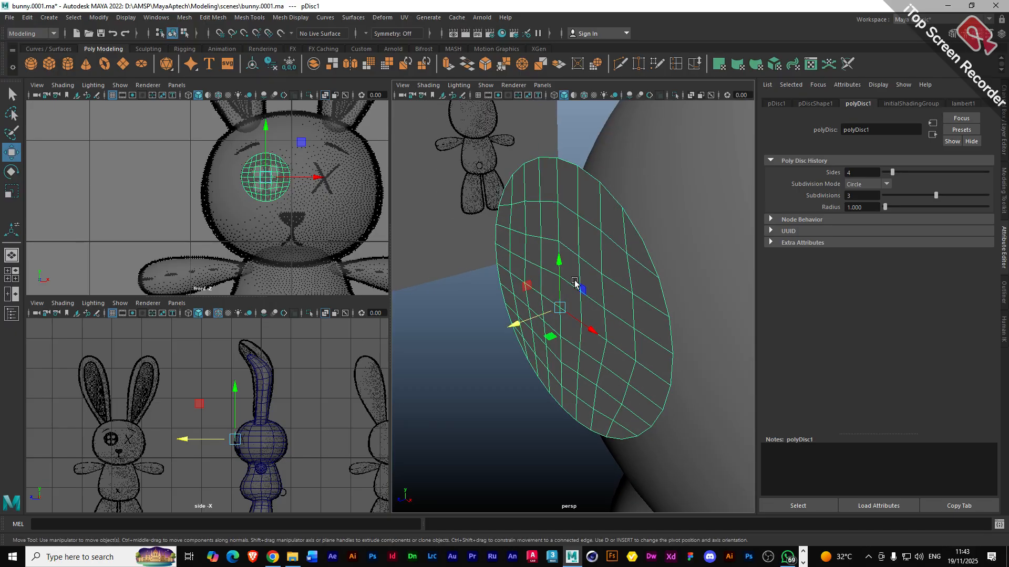
{"action": "left_click", "coordinate": [1004, 185]}
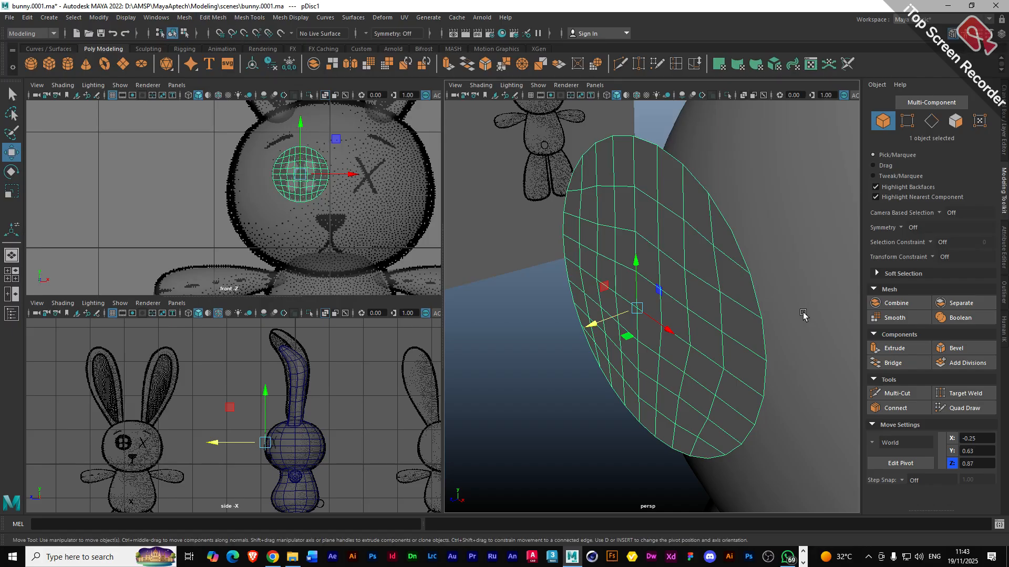
{"action": "left_click", "coordinate": [873, 350]}
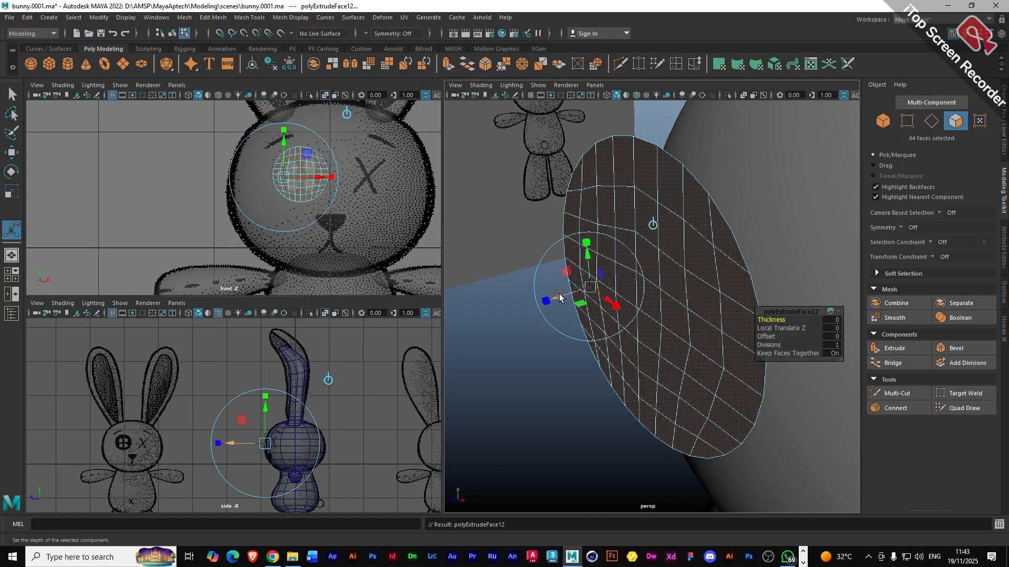
{"action": "left_click_drag", "start_coordinate": [559, 297], "coordinate": [537, 309]}
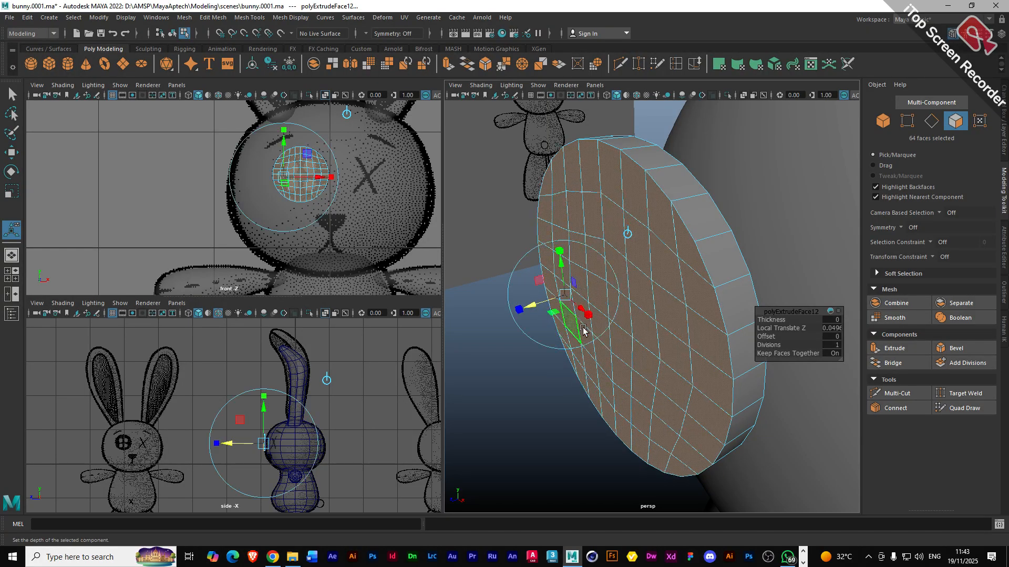
{"action": "scroll", "coordinate": [581, 326], "scroll_direction": "down", "scroll_amount": 5}
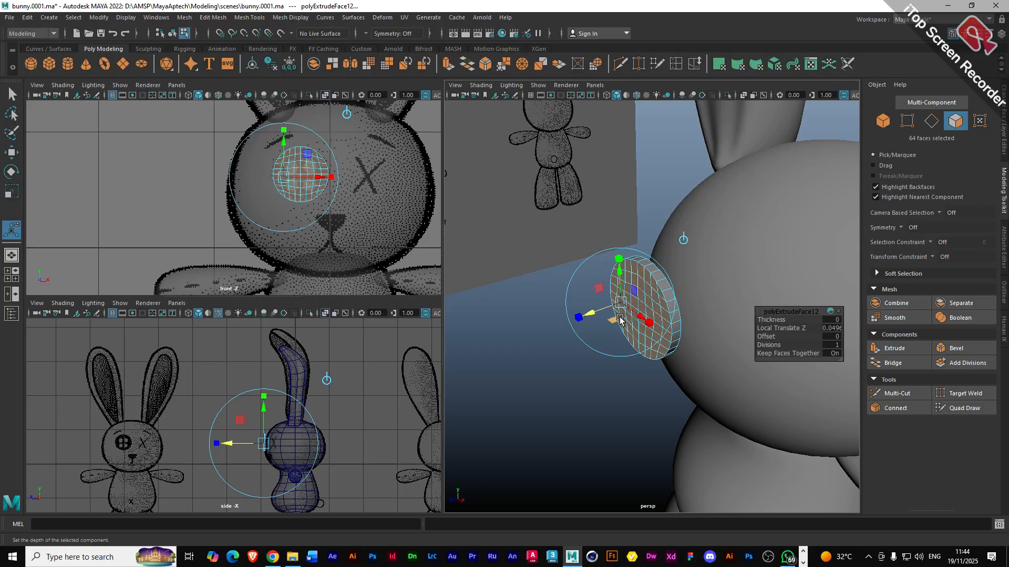
{"action": "key", "text": "q"}
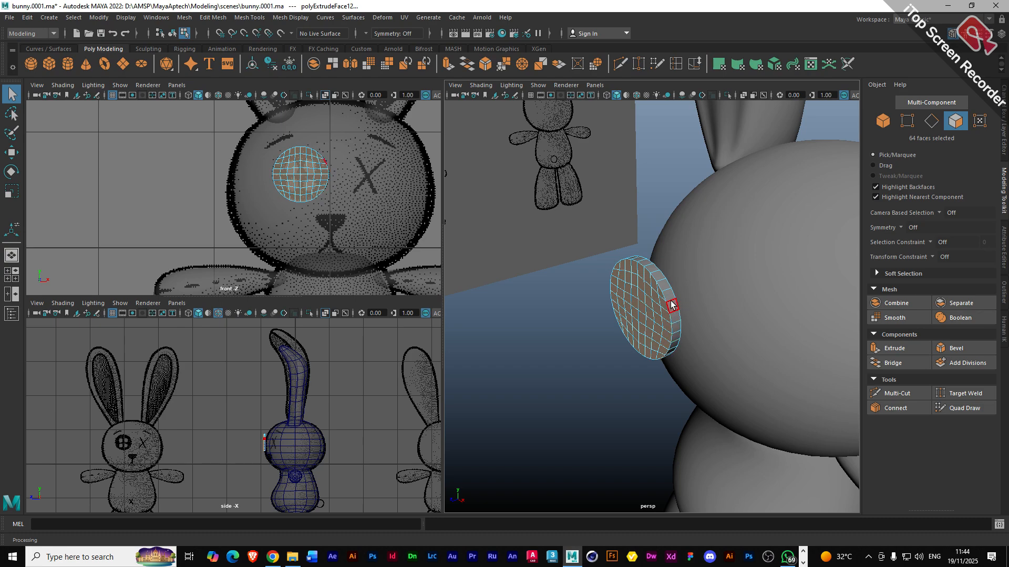
{"action": "scroll", "coordinate": [672, 309], "scroll_direction": "up", "scroll_amount": 3}
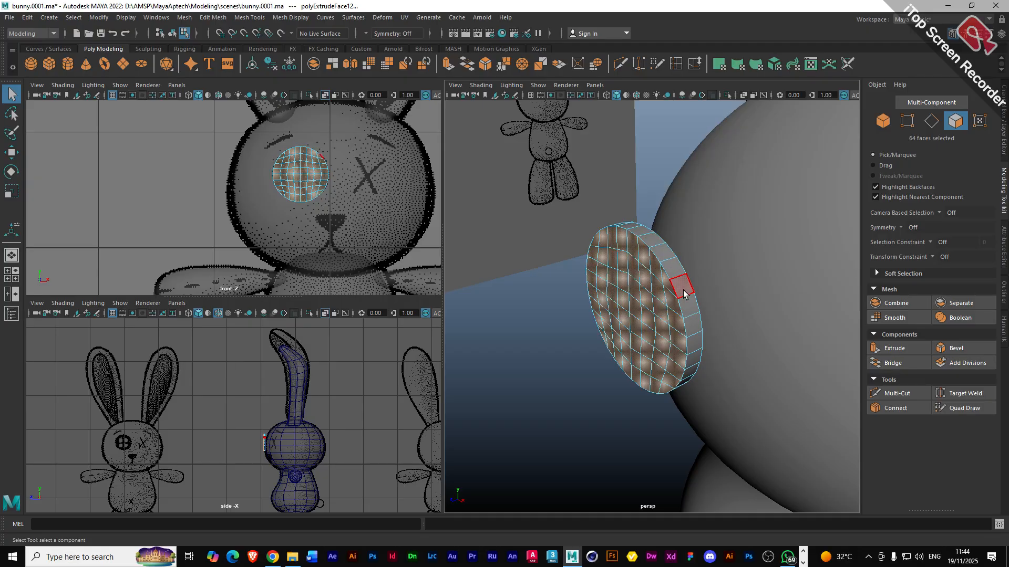
{"action": "left_click", "coordinate": [683, 294]}
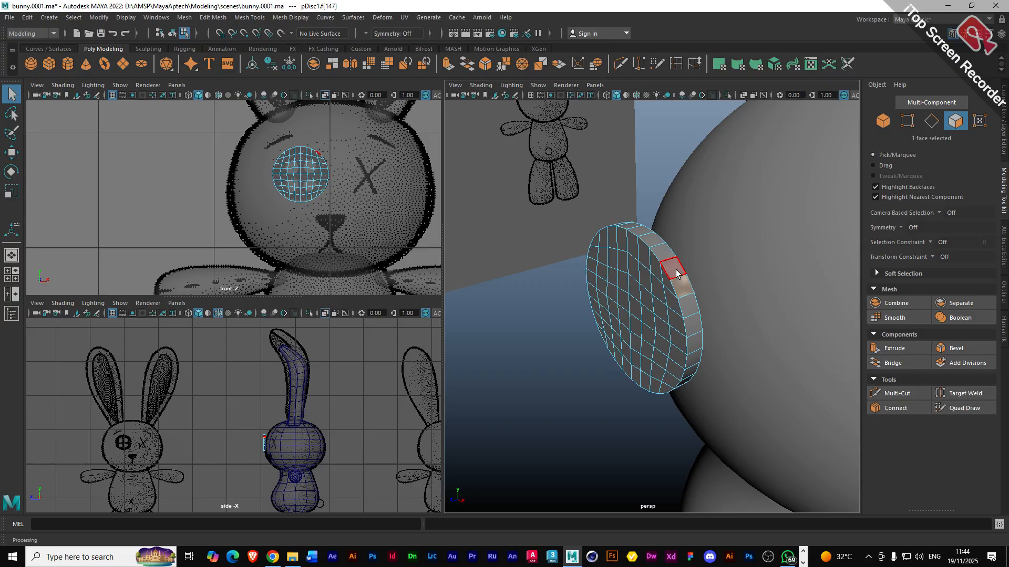
{"action": "left_click", "coordinate": [675, 266], "text": "shift"}
{"action": "left_click", "coordinate": [666, 252], "text": "shift"}
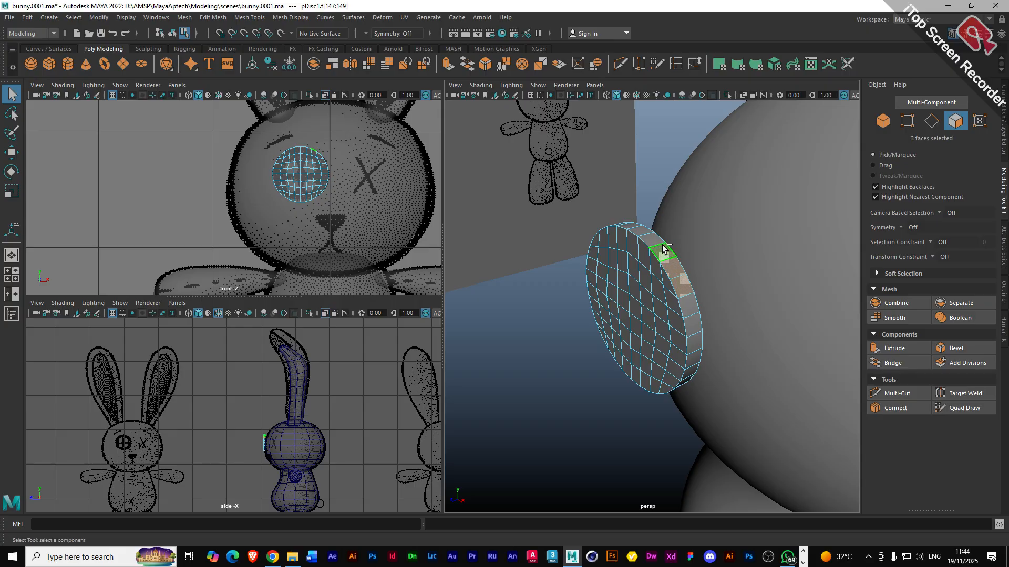
{"action": "left_click", "coordinate": [655, 241], "text": "shift"}
- Bevel the complete loop of side faces around the button's rim
{"action": "left_click", "coordinate": [684, 288]}
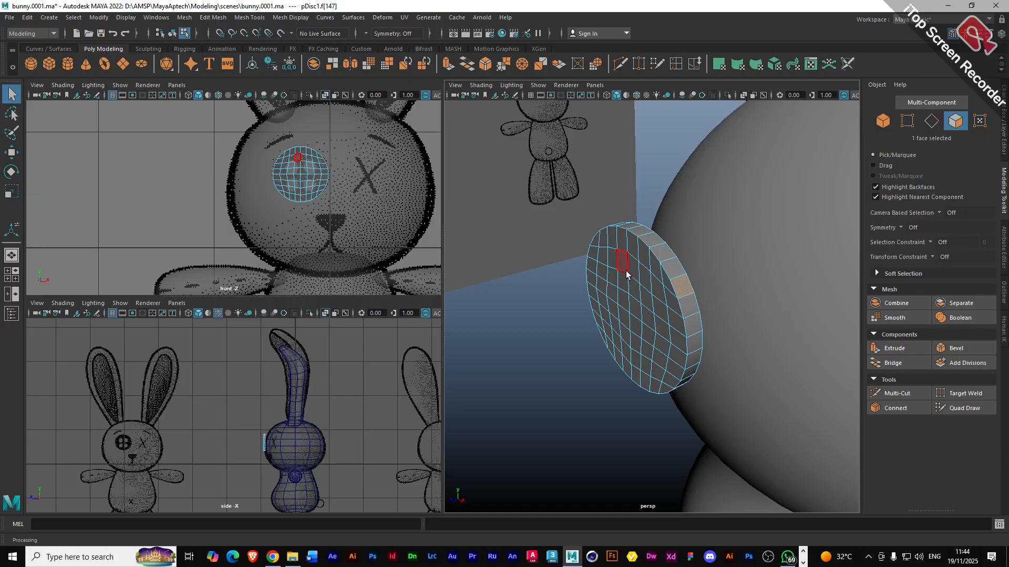
{"action": "scroll", "coordinate": [683, 295], "scroll_direction": "up", "scroll_amount": 4}
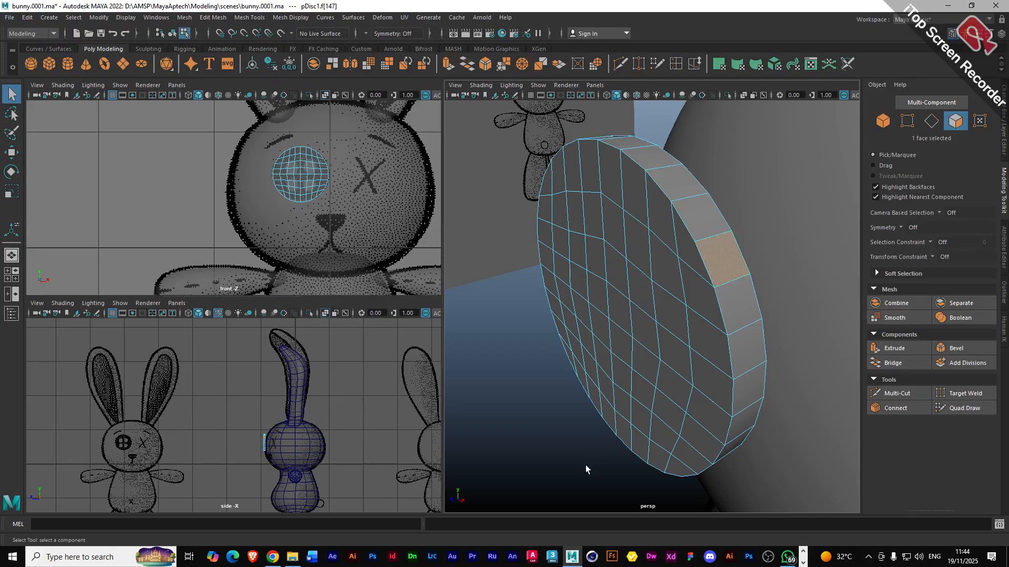
{"action": "double_click", "coordinate": [710, 219], "text": "shift"}
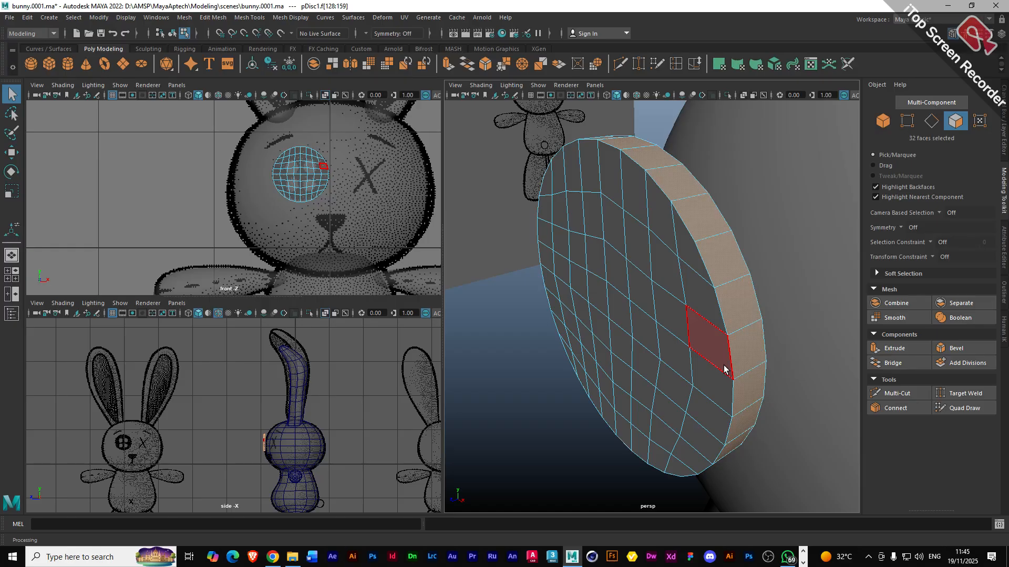
{"action": "left_click", "coordinate": [941, 351]}
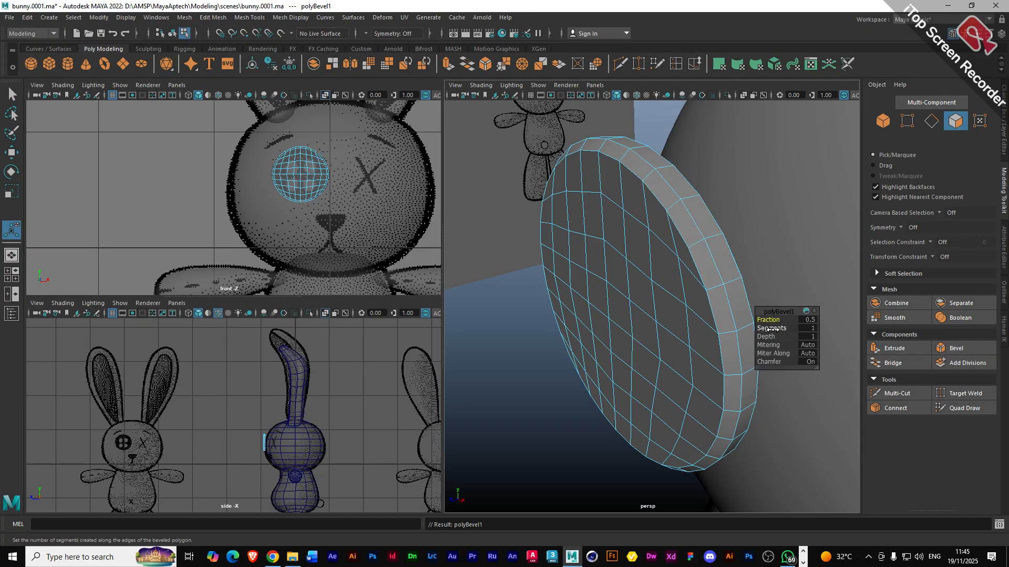
- Round the button's rim by setting the bevel to a fraction of 0.9 and 3 segments
{"action": "left_click_drag", "start_coordinate": [771, 329], "coordinate": [779, 330]}
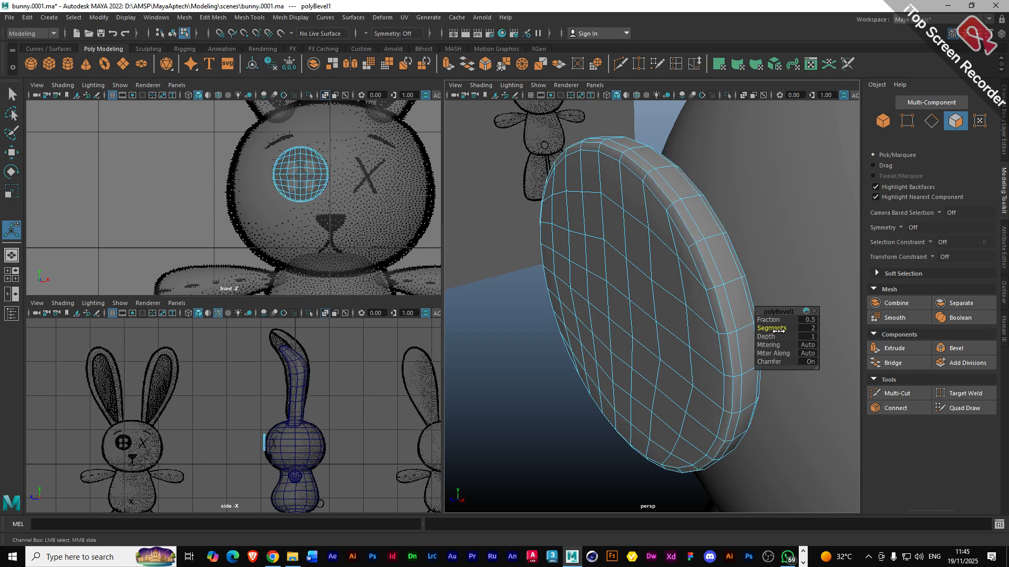
{"action": "left_click", "coordinate": [769, 320]}
{"action": "left_click_drag", "start_coordinate": [775, 321], "coordinate": [773, 321]}
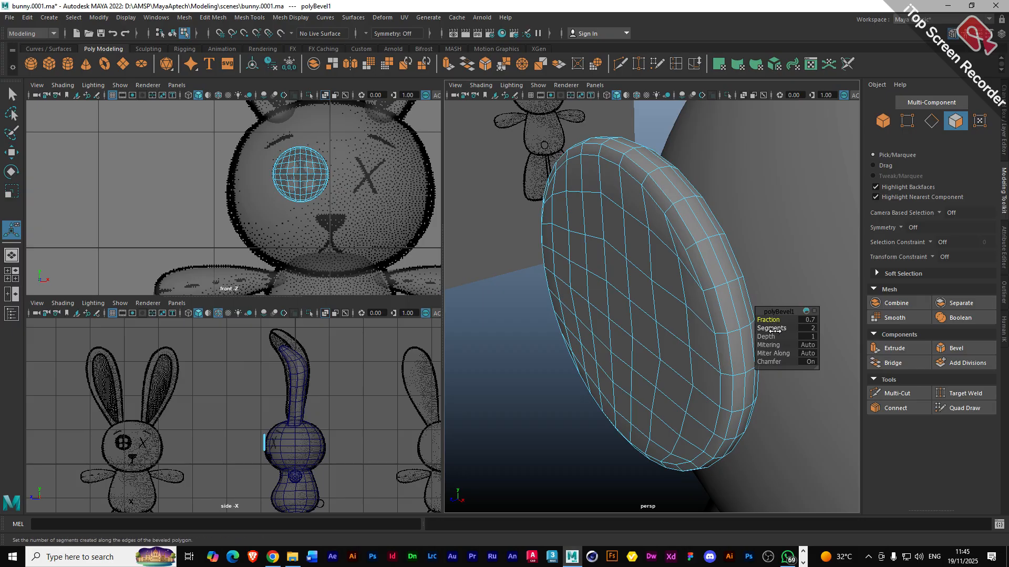
{"action": "left_click_drag", "start_coordinate": [771, 321], "coordinate": [771, 321]}
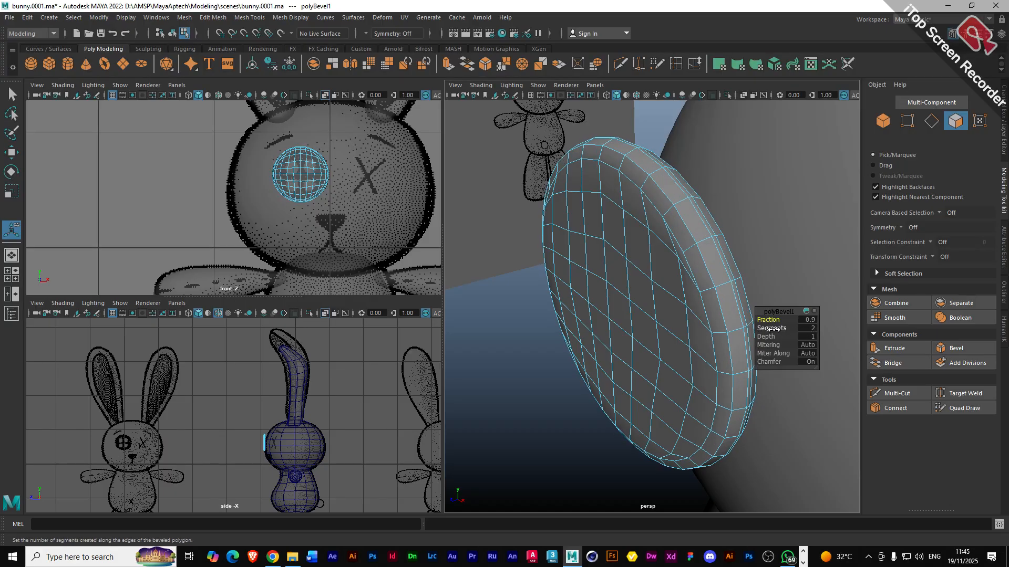
{"action": "left_click_drag", "start_coordinate": [772, 329], "coordinate": [779, 329]}
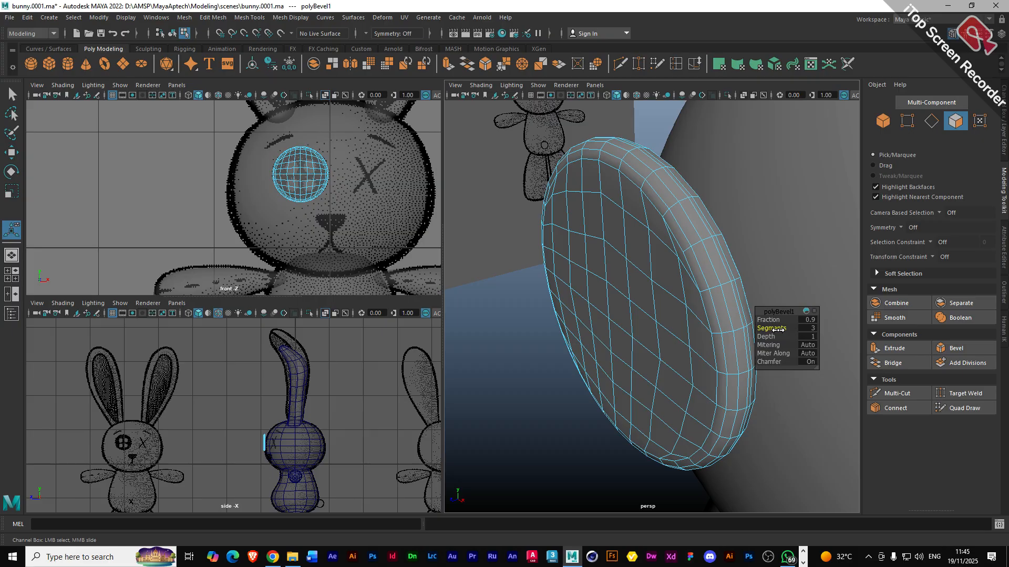
{"action": "mouse_move", "coordinate": [631, 299]}
{"action": "left_mouse_down", "text": "alt"}
{"action": "mouse_move", "coordinate": [655, 302]}
{"action": "mouse_move", "coordinate": [622, 291]}
{"action": "mouse_move", "coordinate": [633, 310]}
{"action": "left_mouse_up", "text": "alt"}
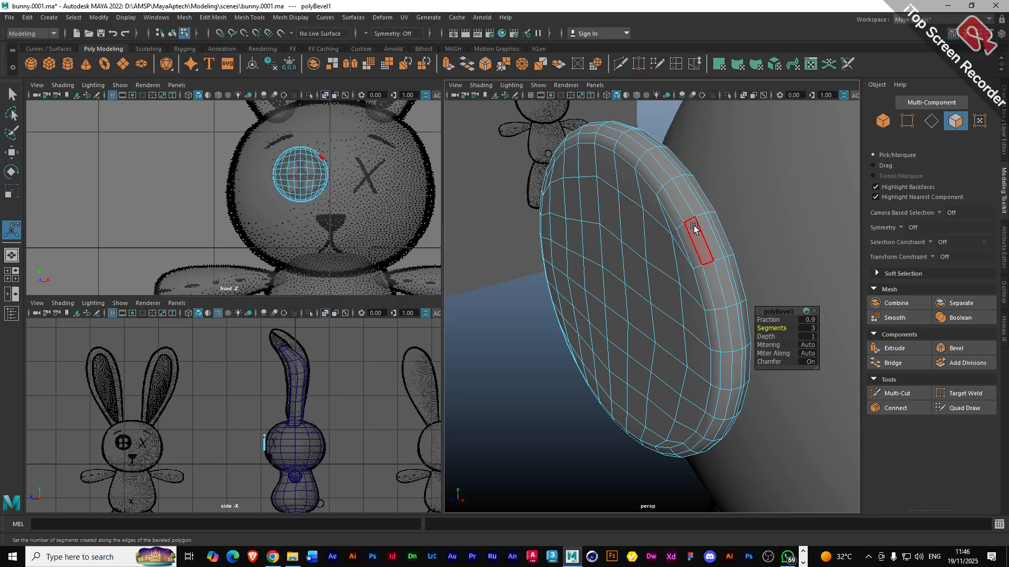
{"action": "left_click", "coordinate": [12, 153]}
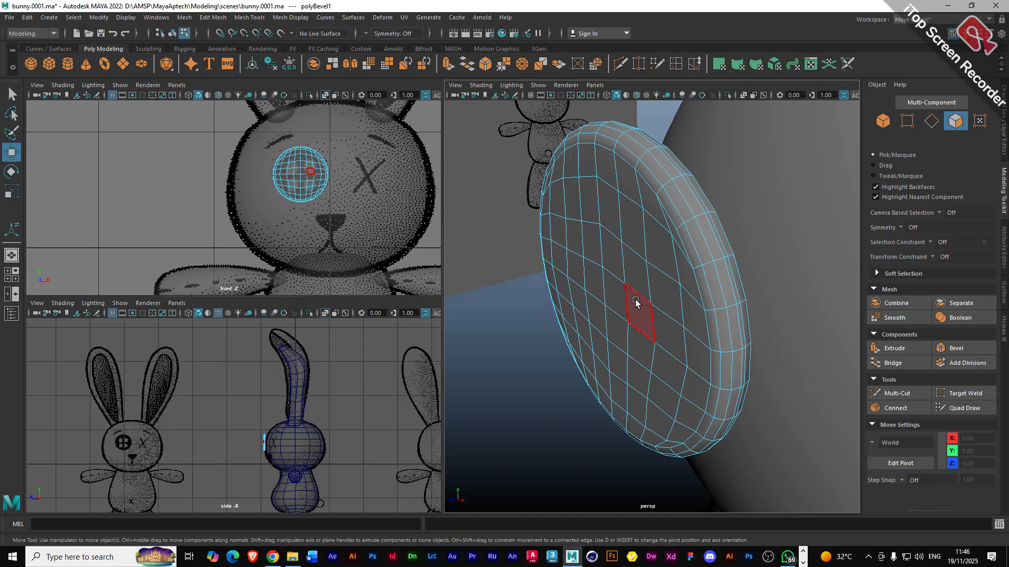
- Leave face selection on the button disc, return to object selection and deselect the disc
{"action": "left_click_drag", "start_coordinate": [725, 368], "coordinate": [701, 373], "text": "alt"}
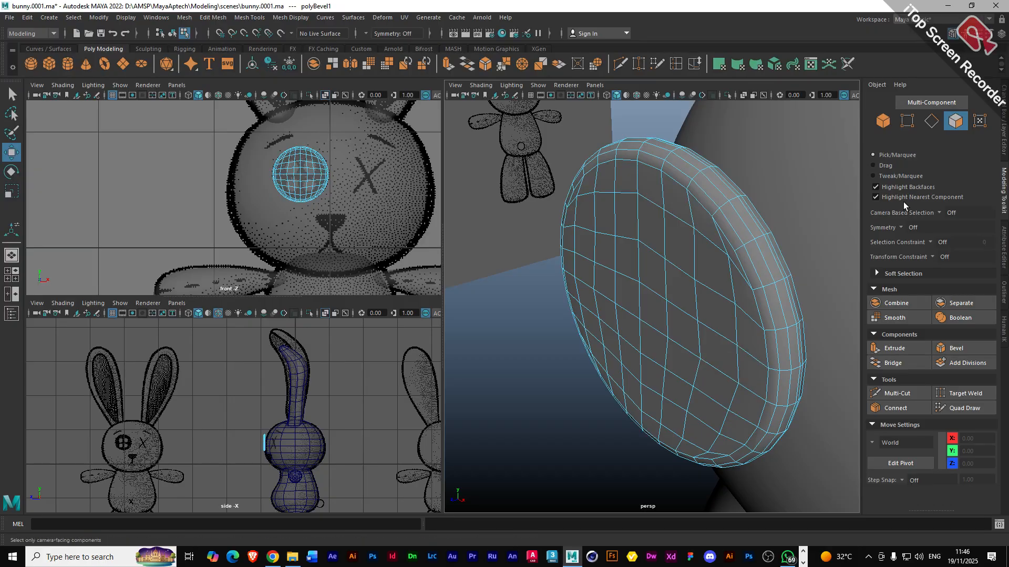
{"action": "left_click", "coordinate": [884, 122]}
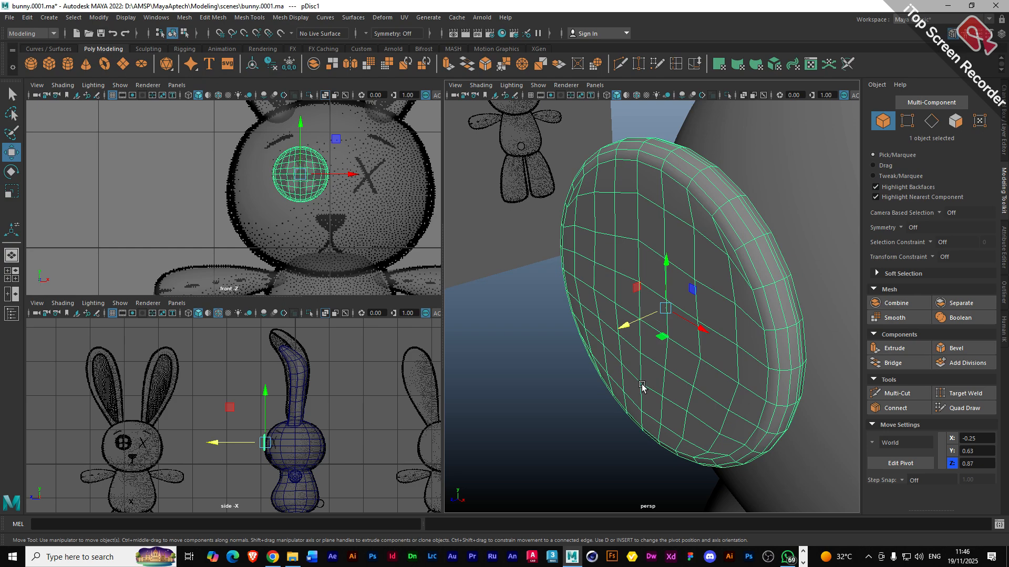
{"action": "left_click", "coordinate": [570, 413]}
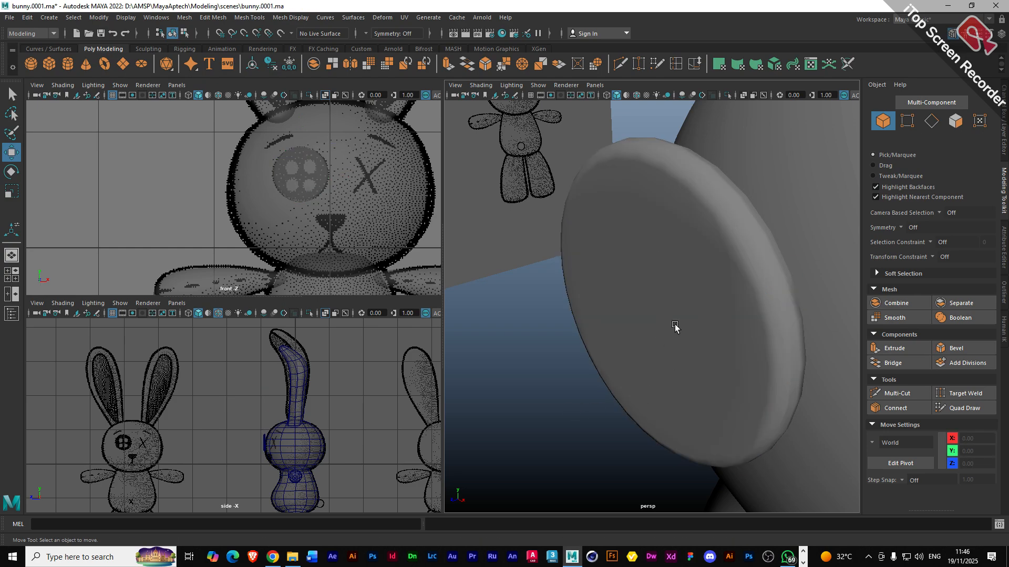
- Examine the button's rounded rim and its gap to the head from several angles
{"action": "left_click_drag", "start_coordinate": [673, 329], "coordinate": [651, 325], "text": "alt"}
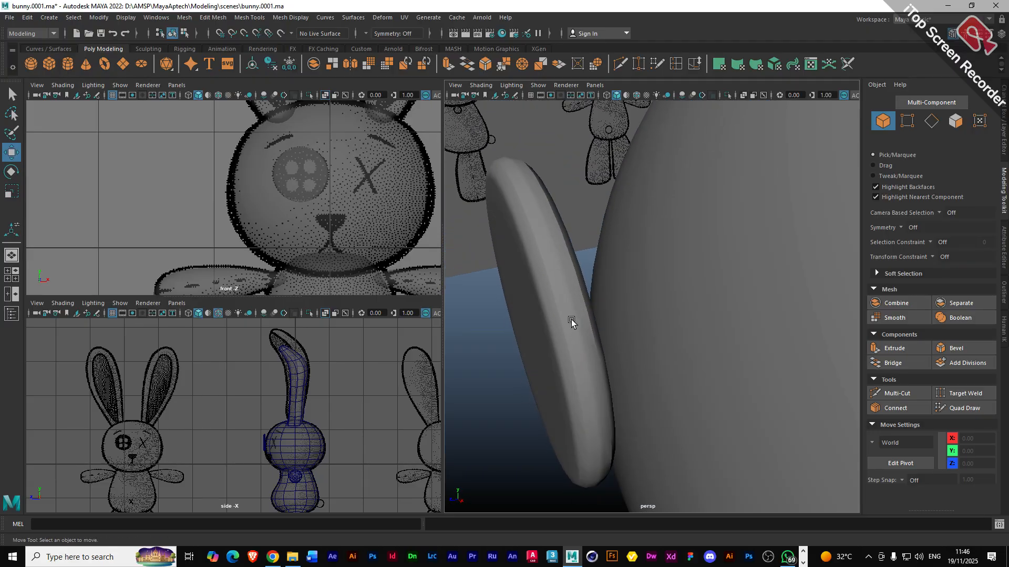
{"action": "left_click_drag", "start_coordinate": [550, 320], "coordinate": [572, 328], "text": "alt"}
{"action": "left_click", "coordinate": [597, 314]}
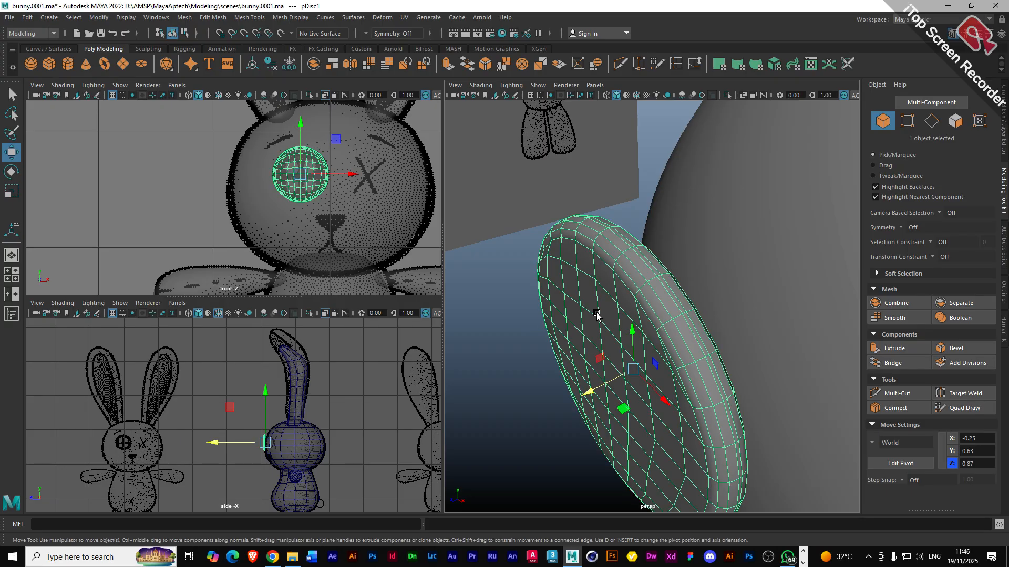
{"action": "left_click", "coordinate": [509, 279]}
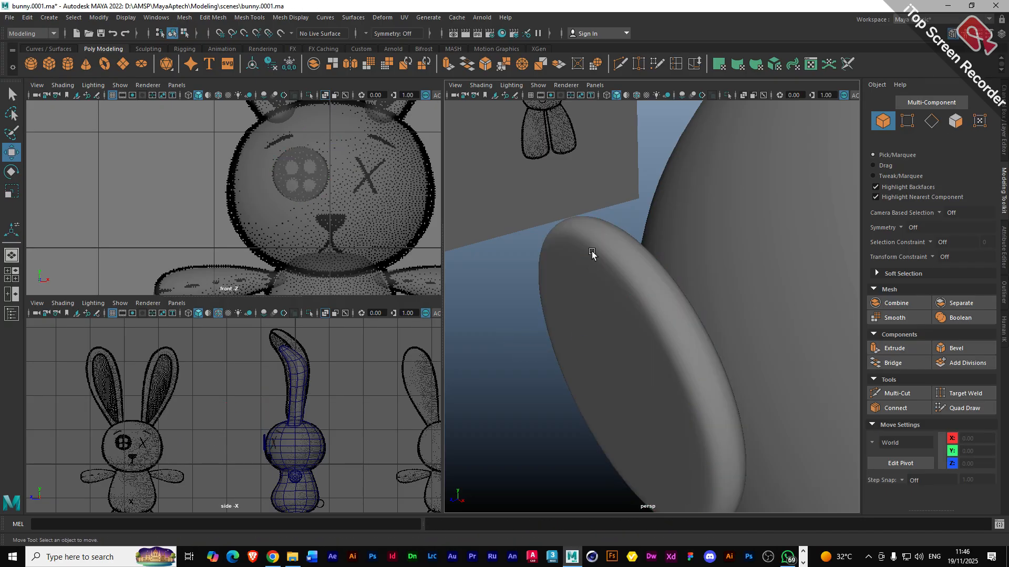
{"action": "left_click_drag", "start_coordinate": [675, 387], "coordinate": [613, 362], "text": "alt"}
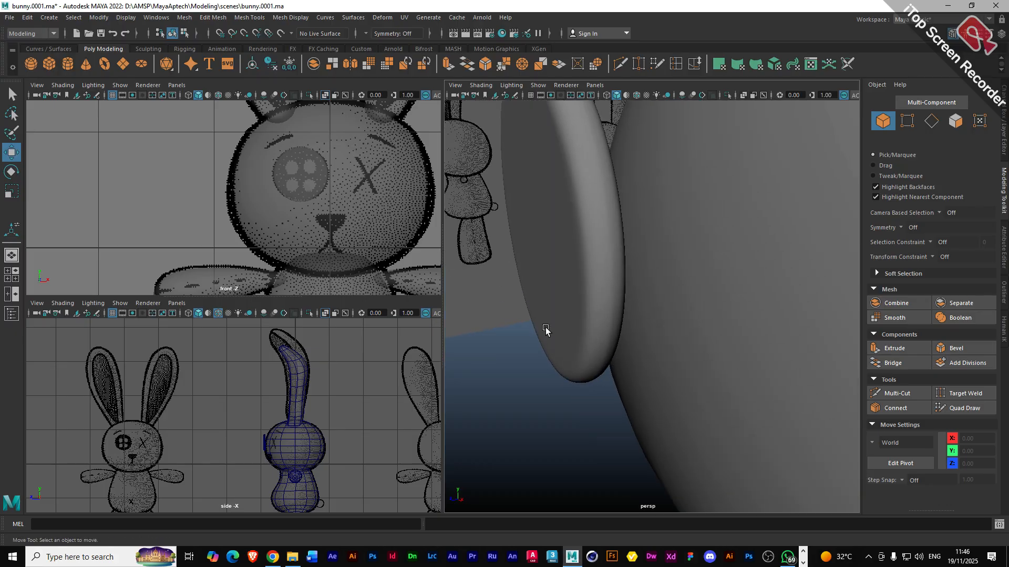
{"action": "left_click_drag", "start_coordinate": [547, 328], "coordinate": [555, 346], "text": "alt"}
{"action": "left_click", "coordinate": [585, 327]}
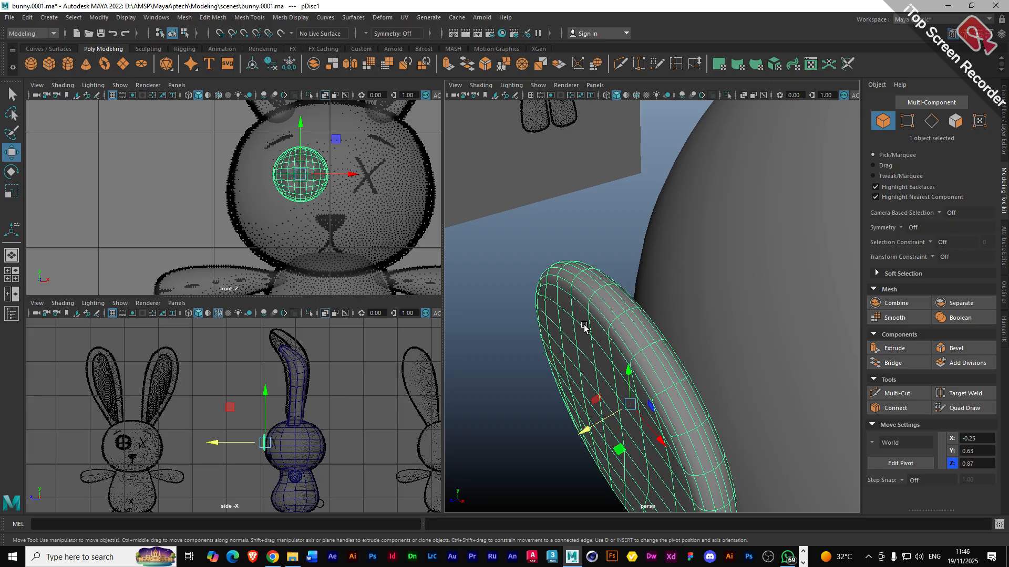
{"action": "left_click", "coordinate": [491, 342]}
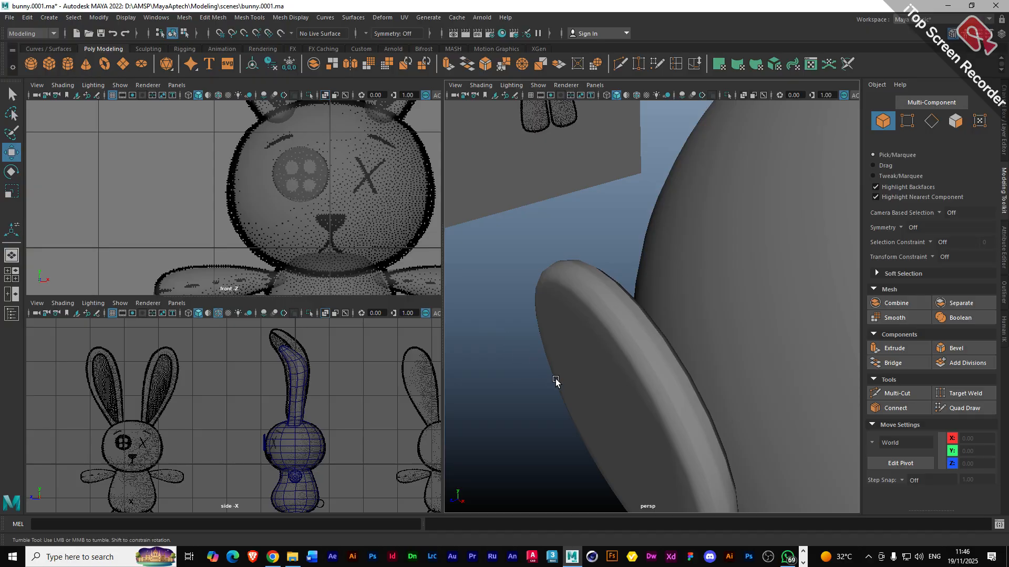
{"action": "left_click_drag", "start_coordinate": [553, 376], "coordinate": [558, 369], "text": "alt"}
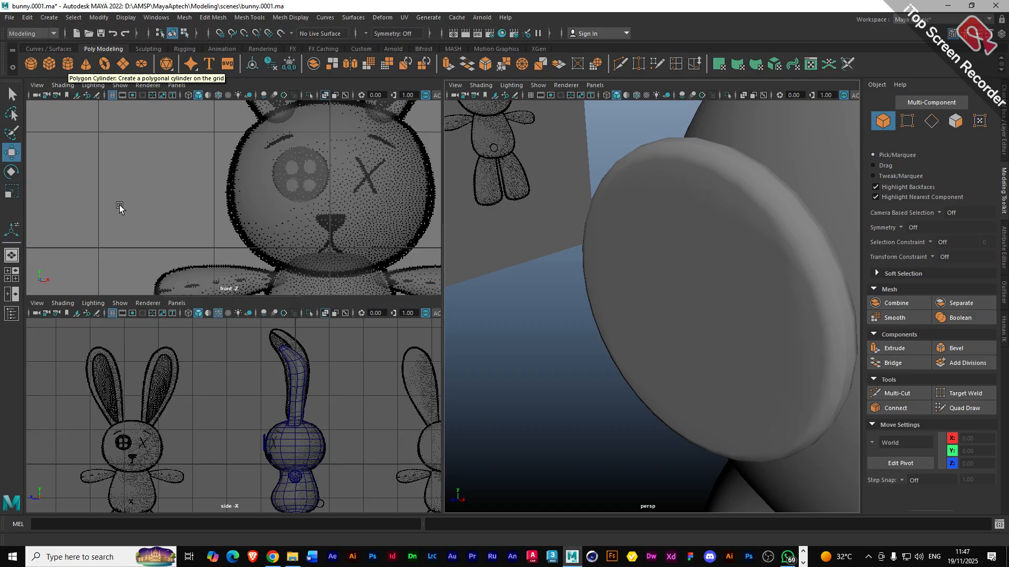
- Create a polygon cylinder and raise it about 0.14 along Y
{"action": "left_click", "coordinate": [68, 65]}
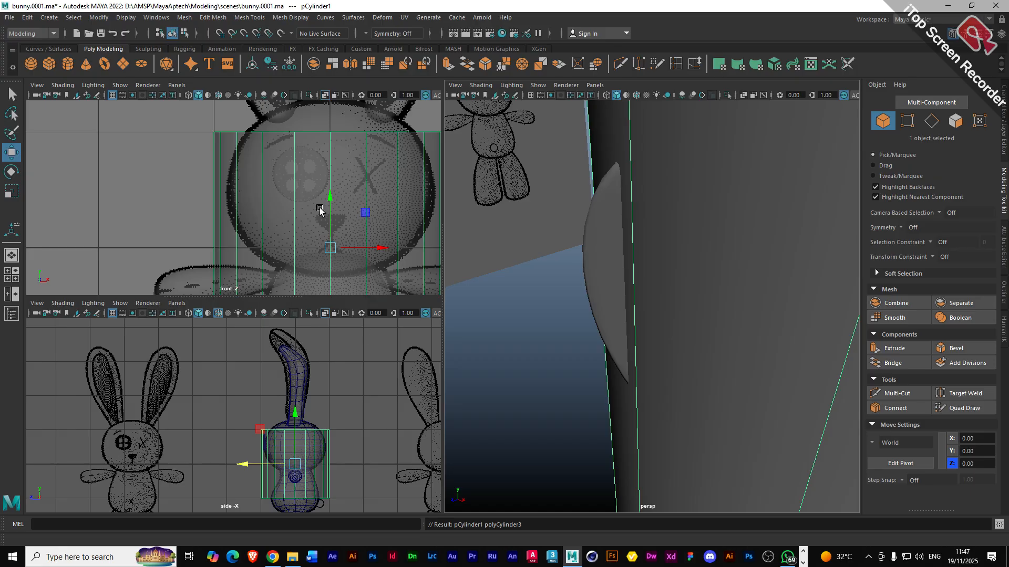
{"action": "left_click_drag", "start_coordinate": [330, 211], "coordinate": [330, 196]}
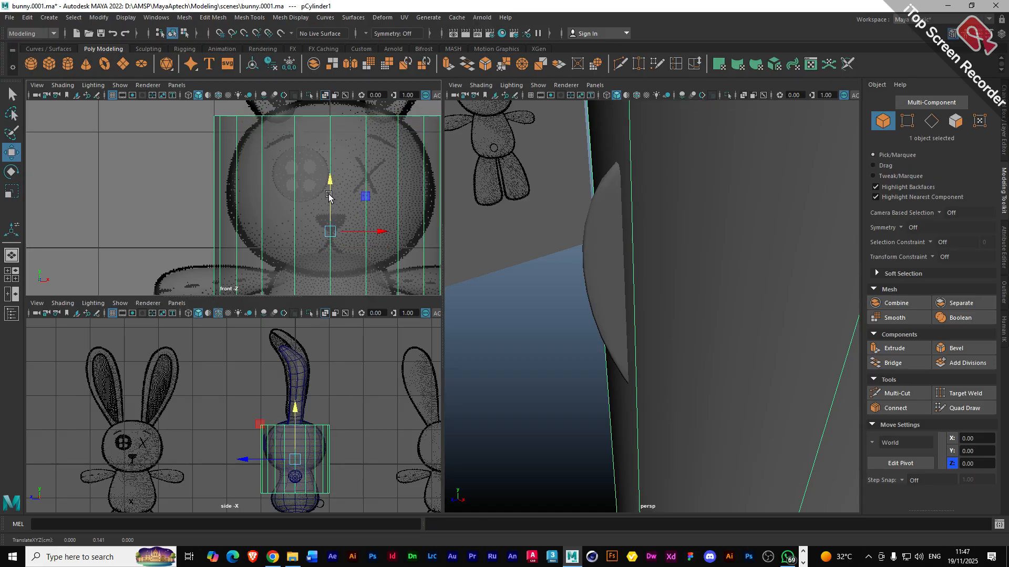
{"action": "scroll", "coordinate": [574, 330], "scroll_direction": "down", "scroll_amount": 3}
{"action": "scroll", "coordinate": [612, 342], "scroll_direction": "down", "scroll_amount": 2}
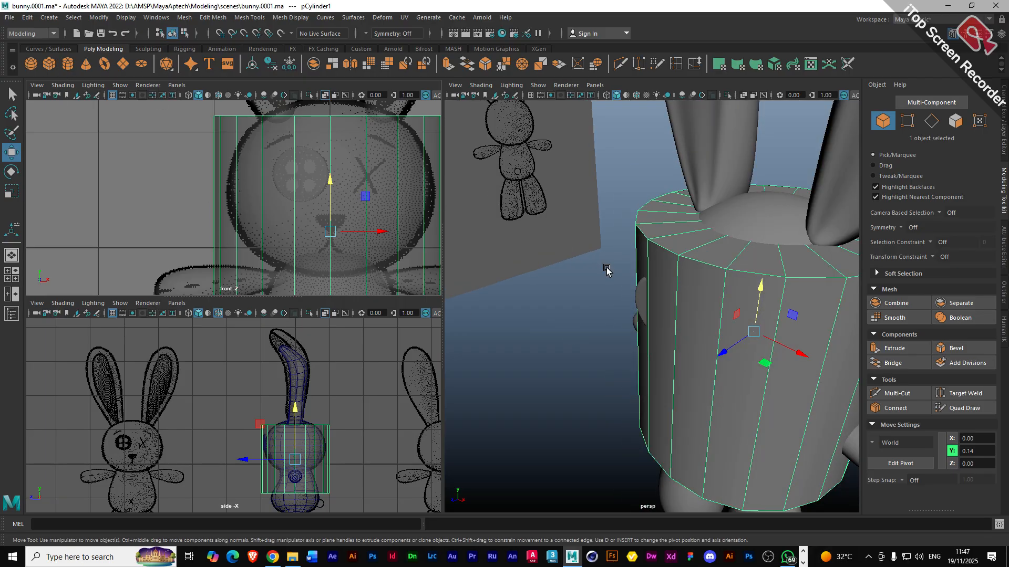
- Set the cylinder's X rotation to 90 degrees so its cap faces the front
{"action": "left_click", "coordinate": [1003, 252]}
{"action": "left_click", "coordinate": [784, 106]}
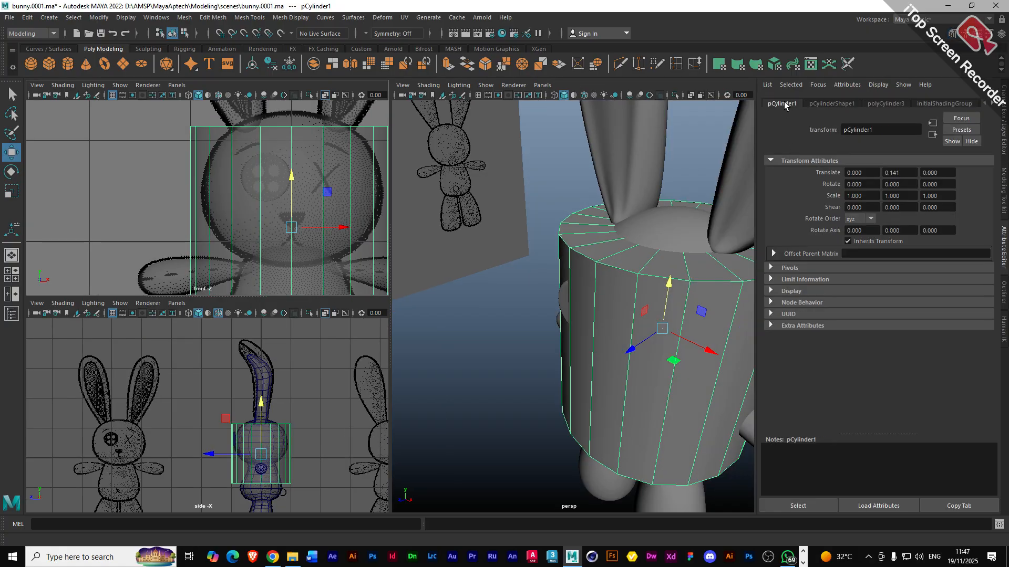
{"action": "left_click", "coordinate": [847, 185]}
{"action": "type", "text": "9"}
{"action": "key", "text": "Return"}
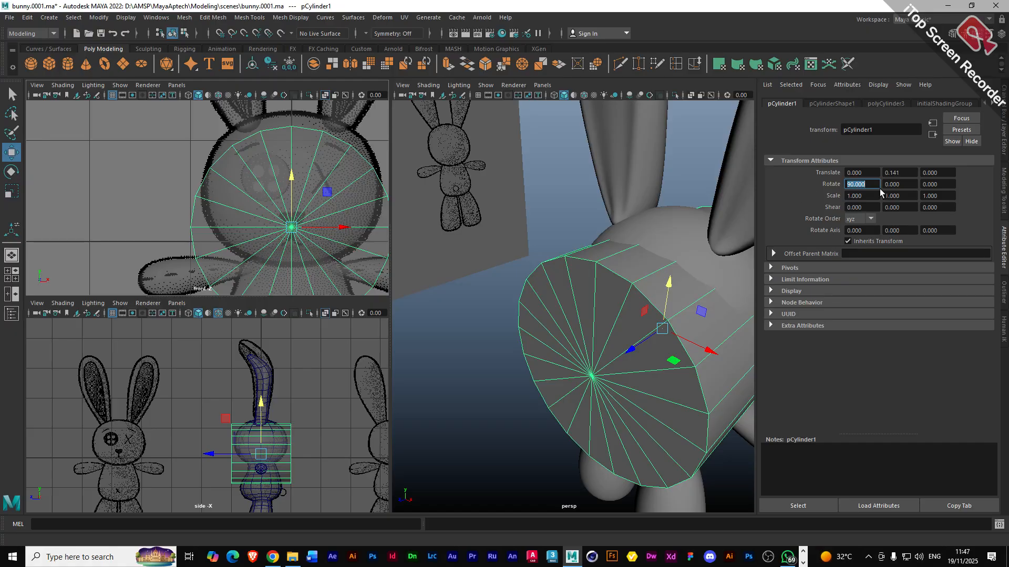
{"action": "left_click", "coordinate": [905, 185]}
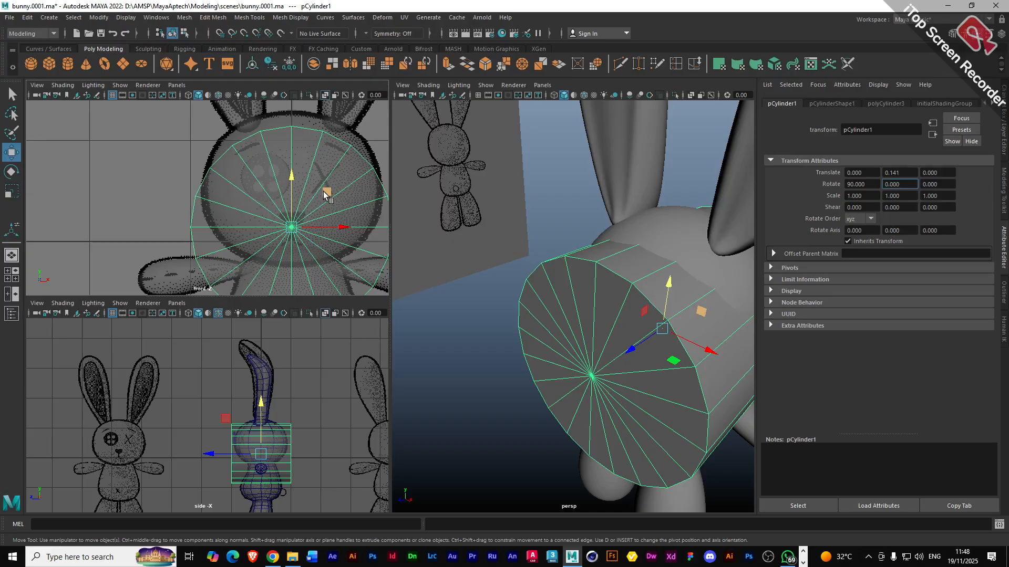
- Move the cylinder toward the button eye and scale its radius down to about 0.054
{"action": "left_click_drag", "start_coordinate": [326, 194], "coordinate": [306, 165]}
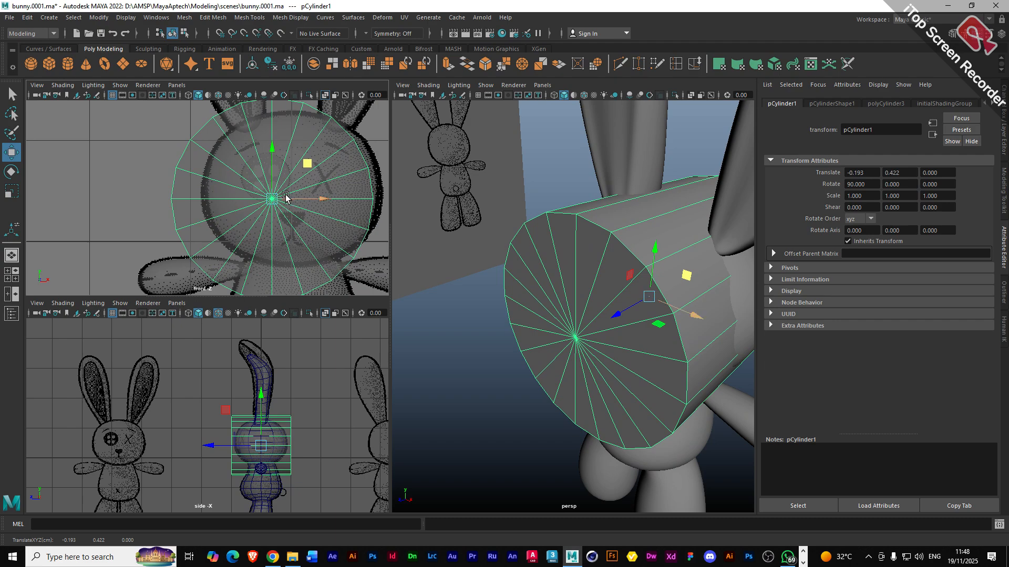
{"action": "key", "text": "r"}
{"action": "left_click_drag", "start_coordinate": [308, 238], "coordinate": [288, 230]}
- Fit the cylinder over the button's upper-left hole in the reference, at about X -0.327, Y 0.697, with a radius scale of 0.058
{"action": "scroll", "coordinate": [261, 176], "scroll_direction": "up", "scroll_amount": 3}
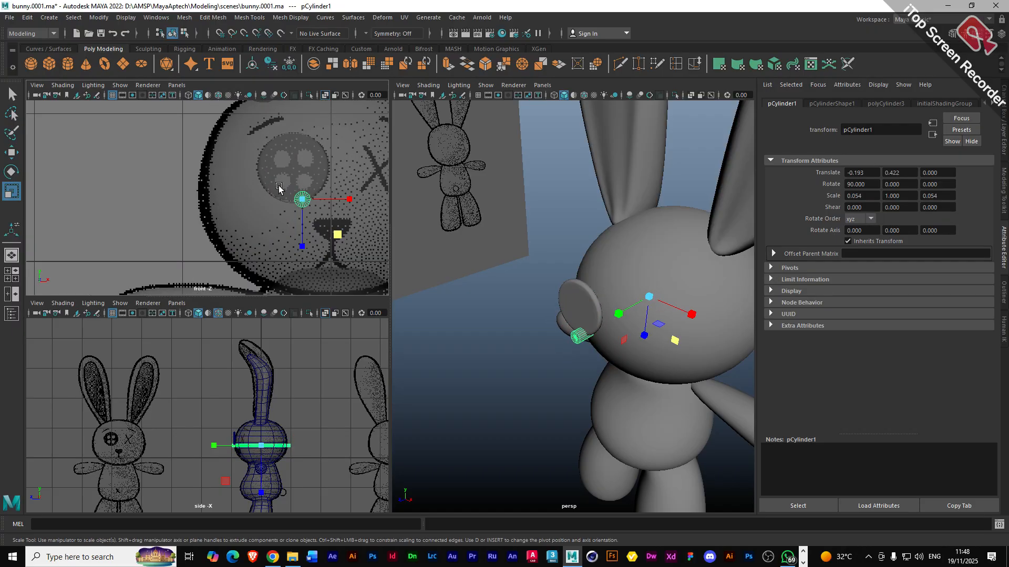
{"action": "scroll", "coordinate": [280, 189], "scroll_direction": "up", "scroll_amount": 2}
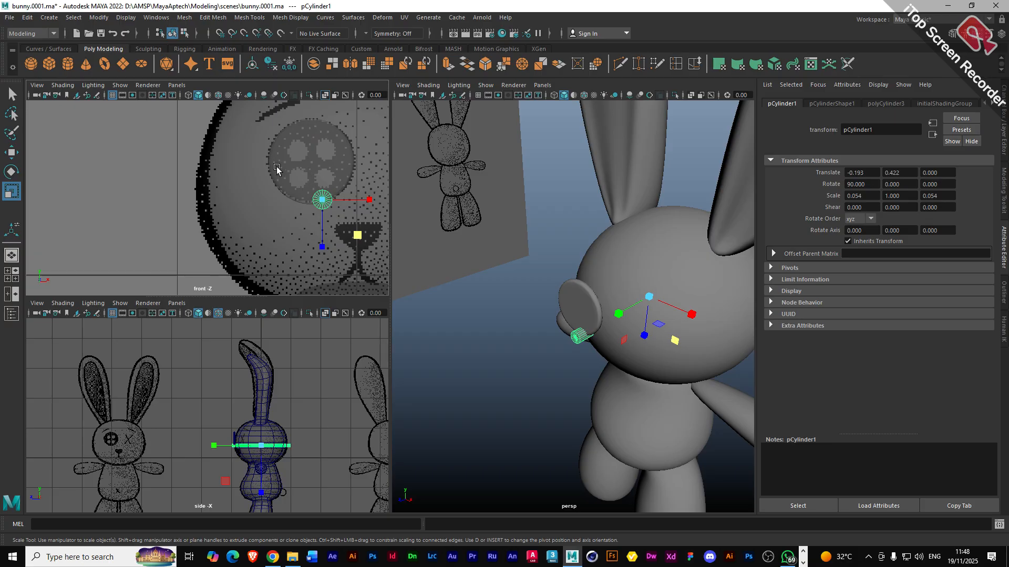
{"action": "middle_click_drag", "start_coordinate": [290, 175], "coordinate": [272, 200], "text": "alt"}
{"action": "key", "text": "w"}
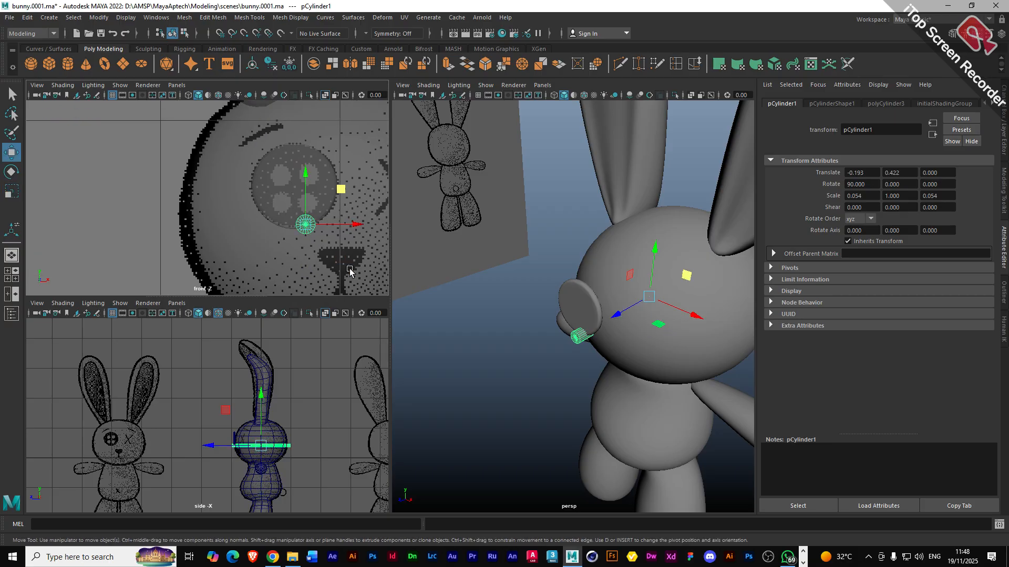
{"action": "middle_click_drag", "start_coordinate": [341, 191], "coordinate": [317, 143]}
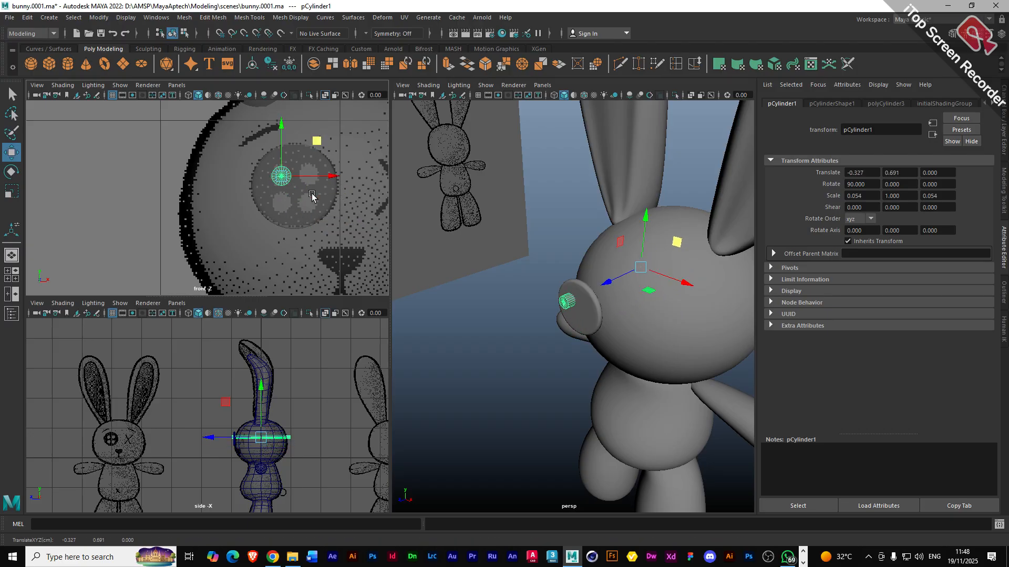
{"action": "key", "text": "r"}
{"action": "left_click_drag", "start_coordinate": [318, 211], "coordinate": [319, 212]}
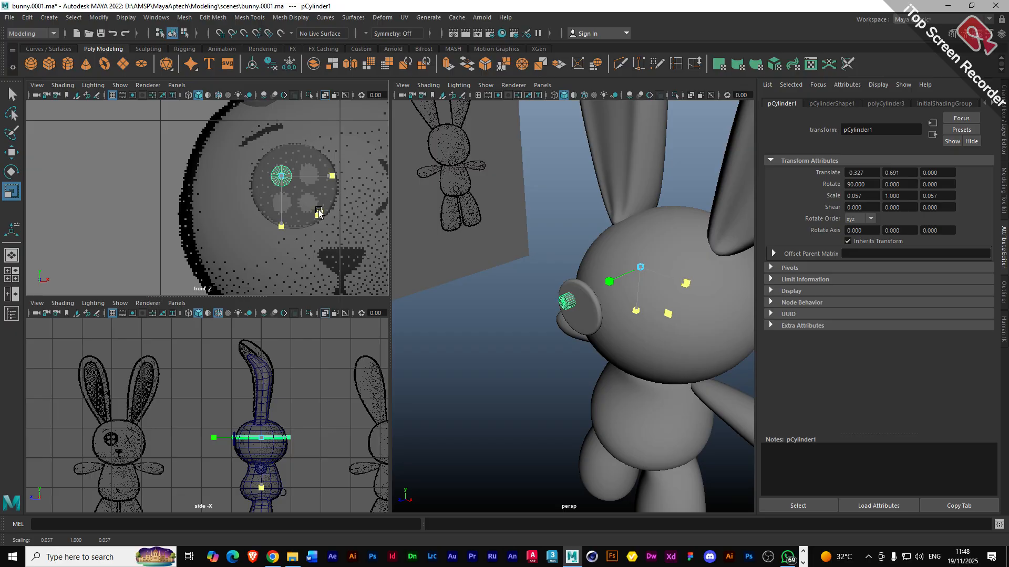
{"action": "key", "text": "w"}
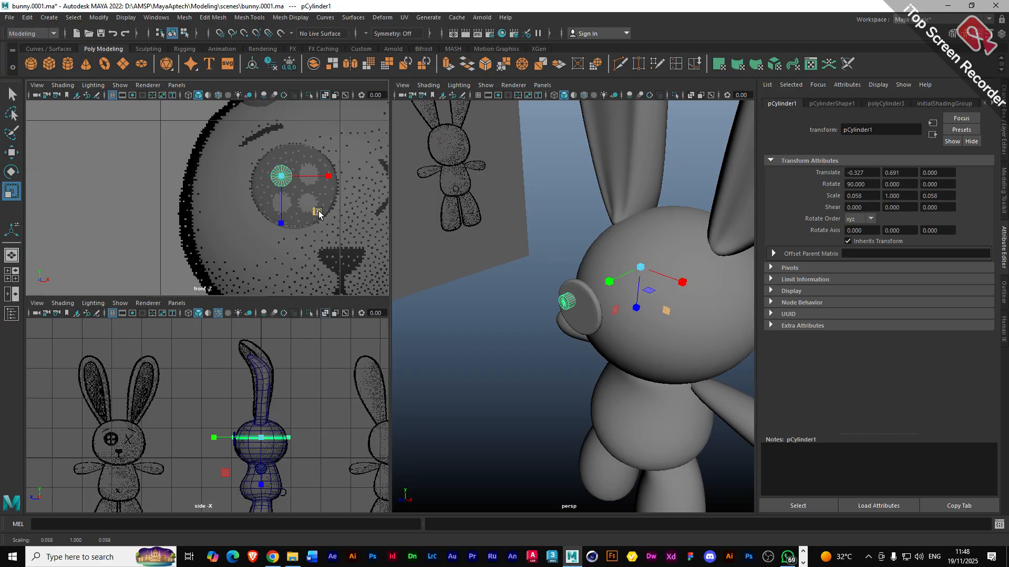
{"action": "left_click_drag", "start_coordinate": [279, 126], "coordinate": [278, 129]}
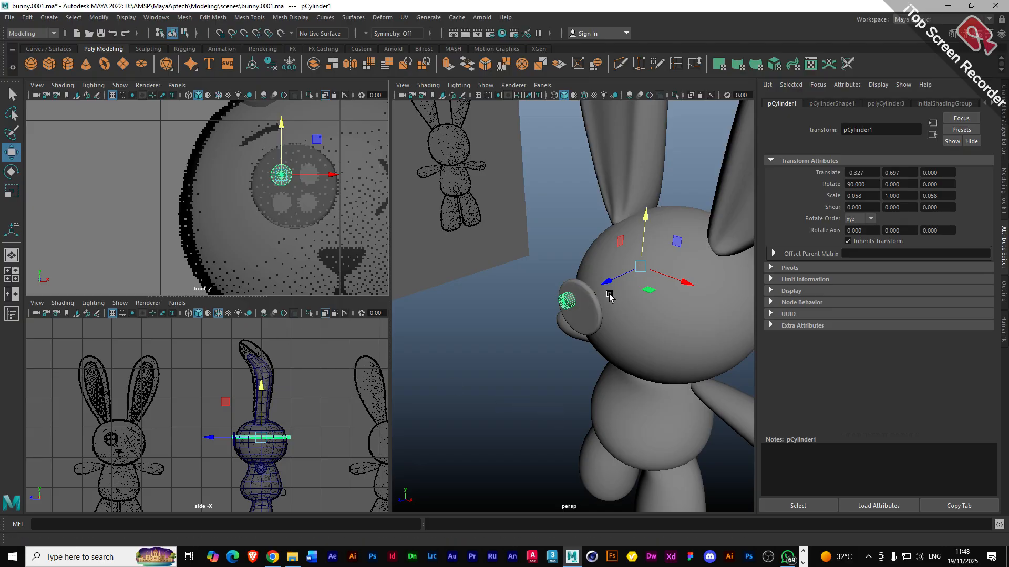
- Shorten the cylinder to a length scale of about 0.144 and move it forward to the button at about Z 0.845
{"action": "key", "text": "r"}
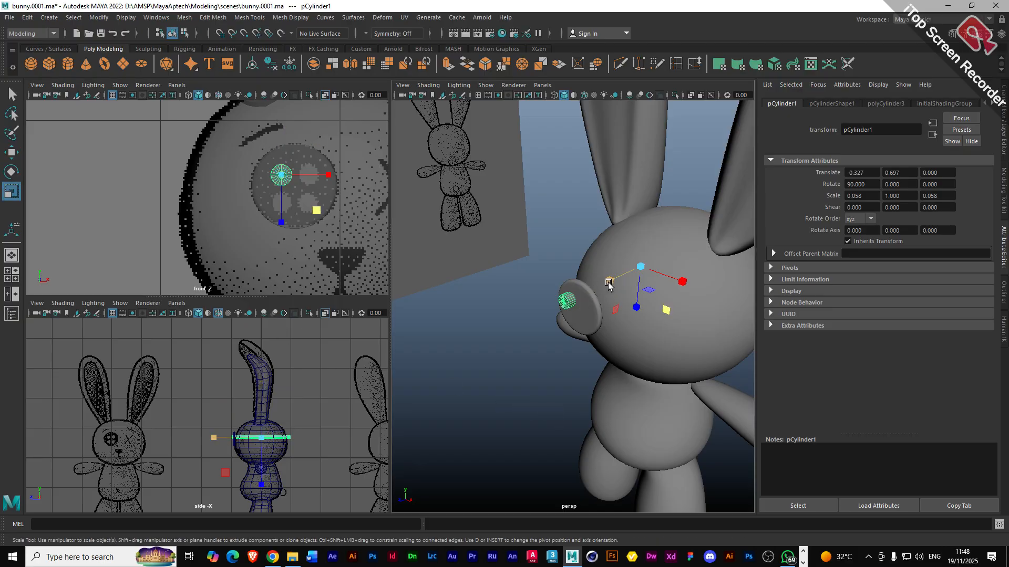
{"action": "left_click_drag", "start_coordinate": [609, 283], "coordinate": [660, 286]}
{"action": "key", "text": "w"}
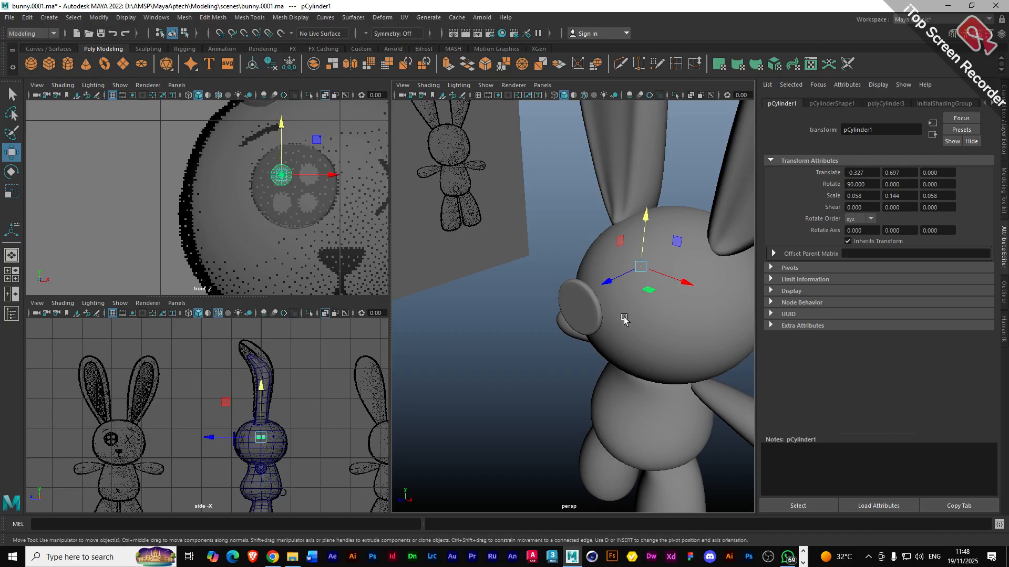
{"action": "left_click_drag", "start_coordinate": [208, 441], "coordinate": [182, 444]}
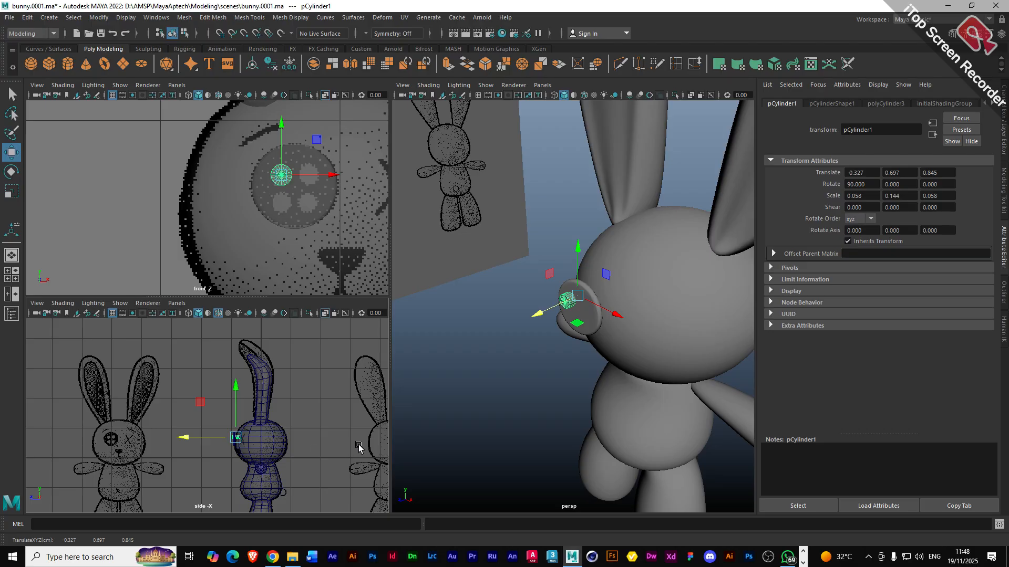
- Shorten the cylinder further to a length scale of about 0.07 and position it through the button at about Z 0.893
{"action": "scroll", "coordinate": [491, 355], "scroll_direction": "up", "scroll_amount": 2}
{"action": "scroll", "coordinate": [495, 360], "scroll_direction": "up", "scroll_amount": 2}
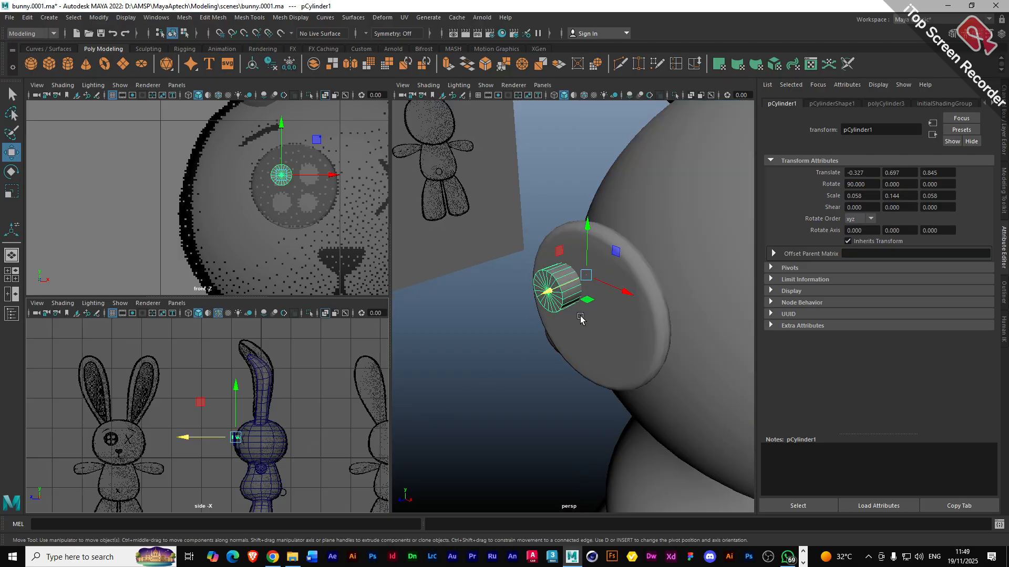
{"action": "mouse_move", "coordinate": [624, 324]}
{"action": "left_mouse_down", "text": "alt"}
{"action": "mouse_move", "coordinate": [592, 329]}
{"action": "mouse_move", "coordinate": [610, 333]}
{"action": "left_mouse_up", "text": "alt"}
{"action": "left_click_drag", "start_coordinate": [475, 341], "coordinate": [512, 352]}
{"action": "key", "text": "r"}
{"action": "key", "text": "w"}
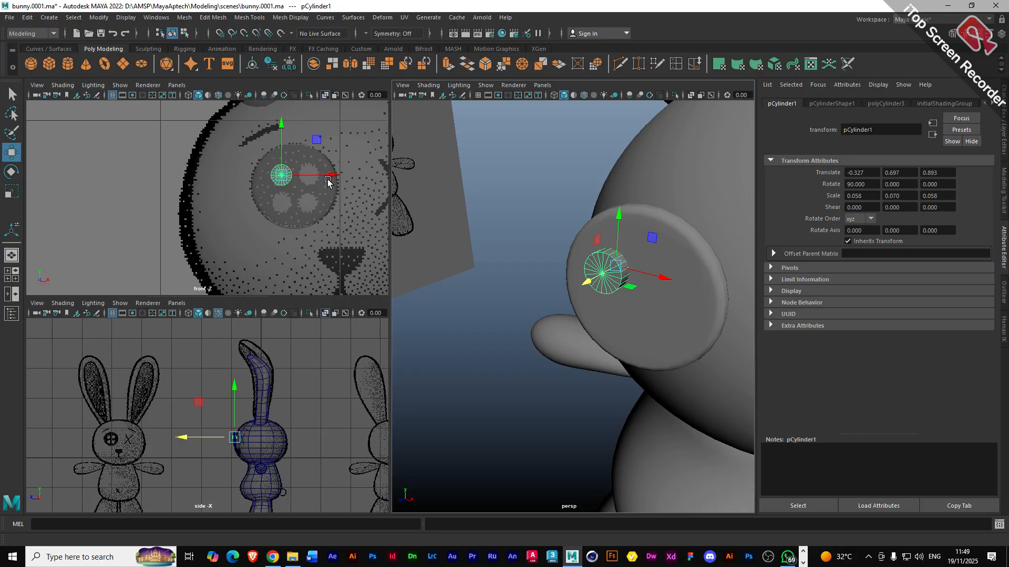
- Duplicate the cylinder three times and place the copies over the button's other three holes in the reference
{"action": "left_click_drag", "start_coordinate": [331, 178], "coordinate": [359, 180], "text": "shift"}
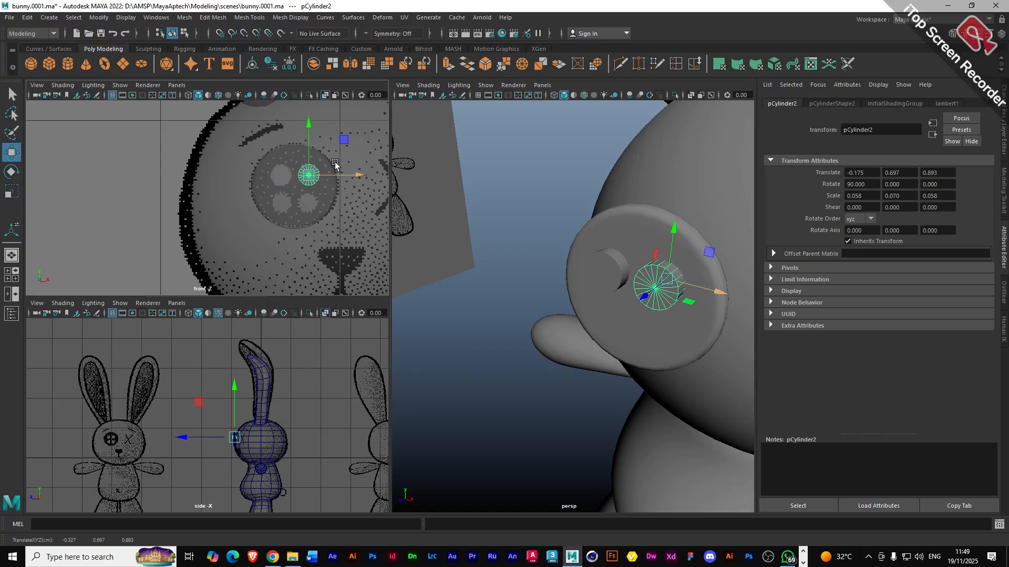
{"action": "mouse_move", "coordinate": [309, 125]}
{"action": "left_mouse_down", "text": "shift"}
{"action": "mouse_move", "coordinate": [311, 179]}
{"action": "mouse_move", "coordinate": [357, 205]}
{"action": "mouse_move", "coordinate": [331, 205]}
{"action": "left_mouse_up", "text": "shift"}
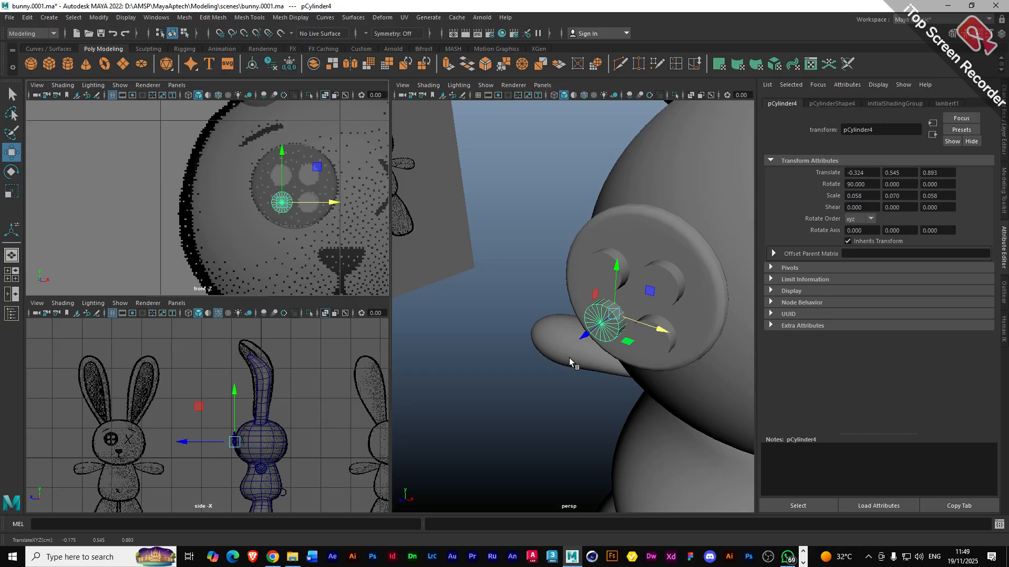
{"action": "mouse_move", "coordinate": [570, 358]}
{"action": "left_mouse_down", "text": "alt"}
{"action": "mouse_move", "coordinate": [547, 361]}
{"action": "mouse_move", "coordinate": [582, 361]}
{"action": "mouse_move", "coordinate": [569, 363]}
{"action": "left_mouse_up", "text": "alt"}
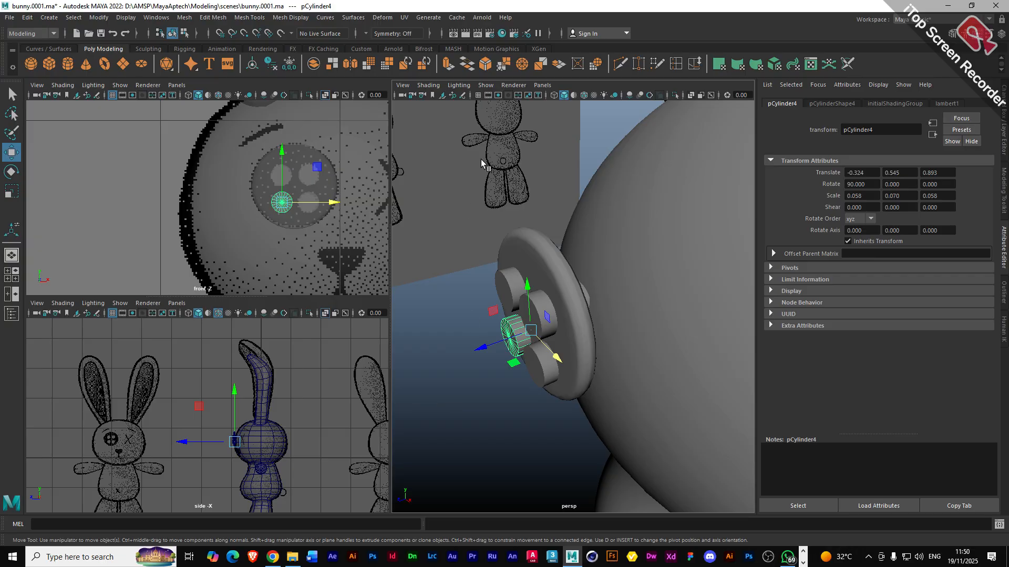
- Display wireframe on shaded in the perspective view and deselect the last cylinder
{"action": "left_click", "coordinate": [428, 85]}
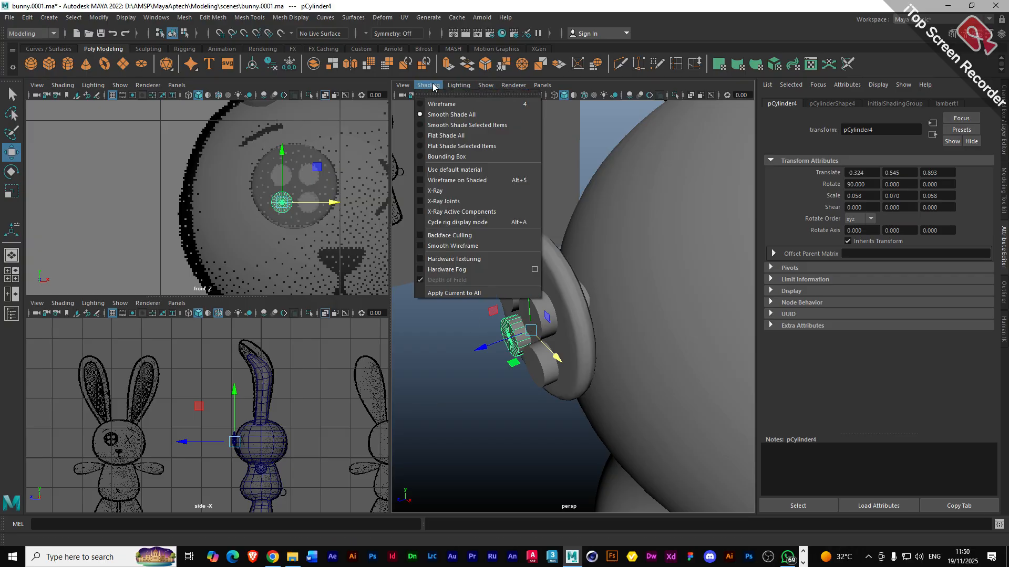
{"action": "left_click", "coordinate": [444, 180]}
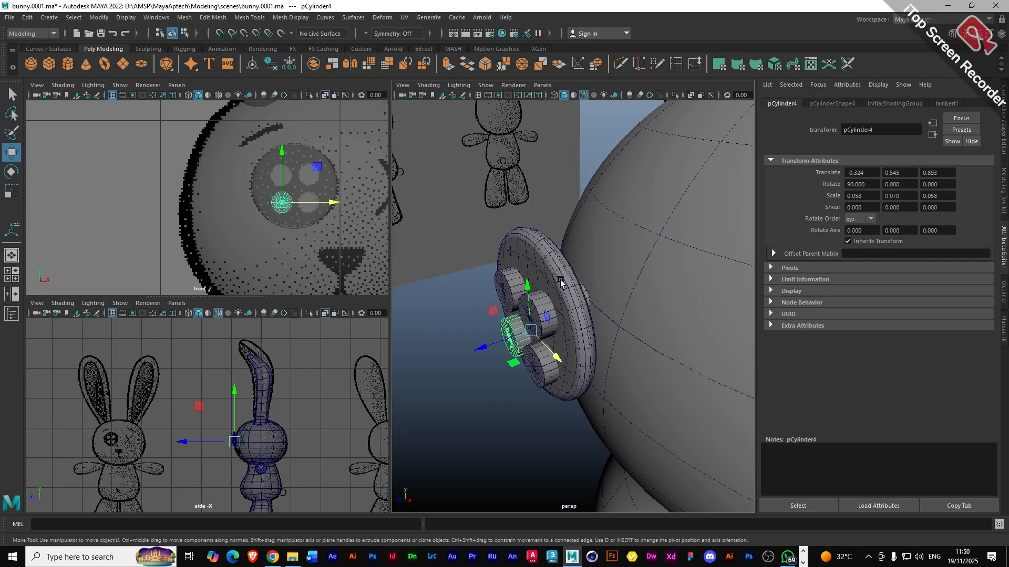
{"action": "left_click_drag", "start_coordinate": [435, 414], "coordinate": [458, 407], "text": "alt"}
{"action": "left_click", "coordinate": [438, 411]}
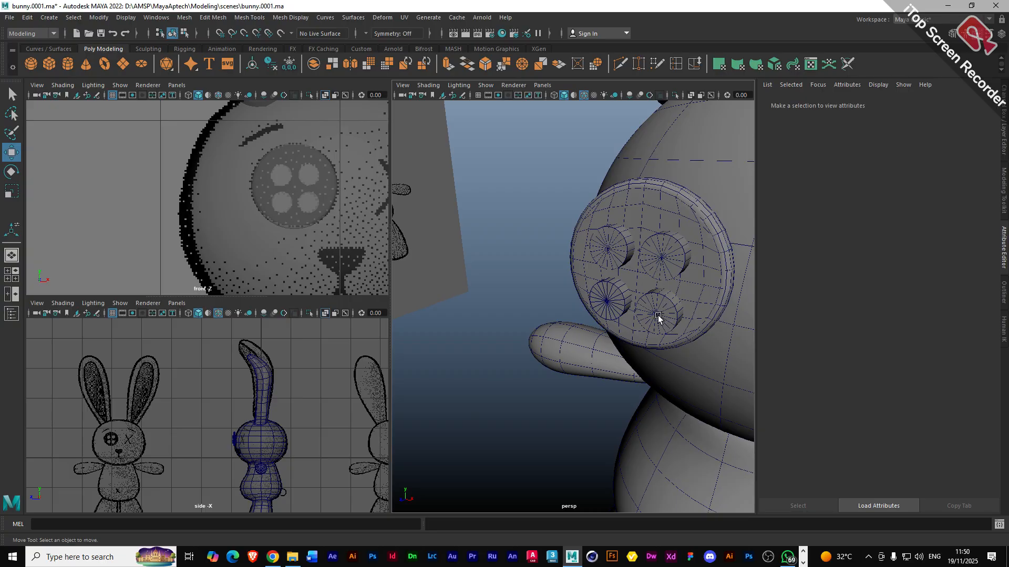
- Inspect the button eye and its four cylinders from the side and against the whole bunny
{"action": "left_click_drag", "start_coordinate": [655, 322], "coordinate": [583, 317], "text": "alt"}
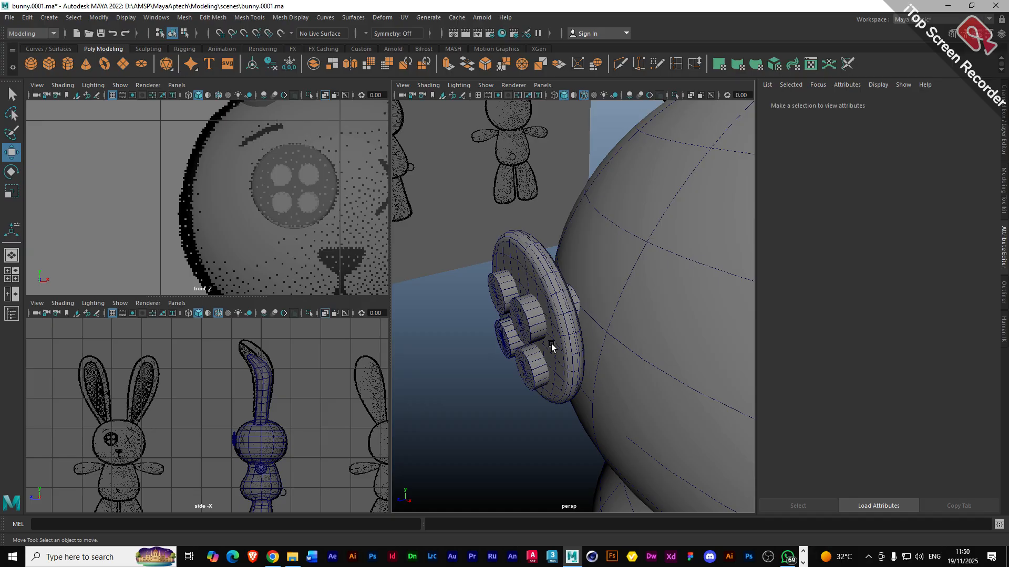
{"action": "scroll", "coordinate": [557, 350], "scroll_direction": "down", "scroll_amount": 3}
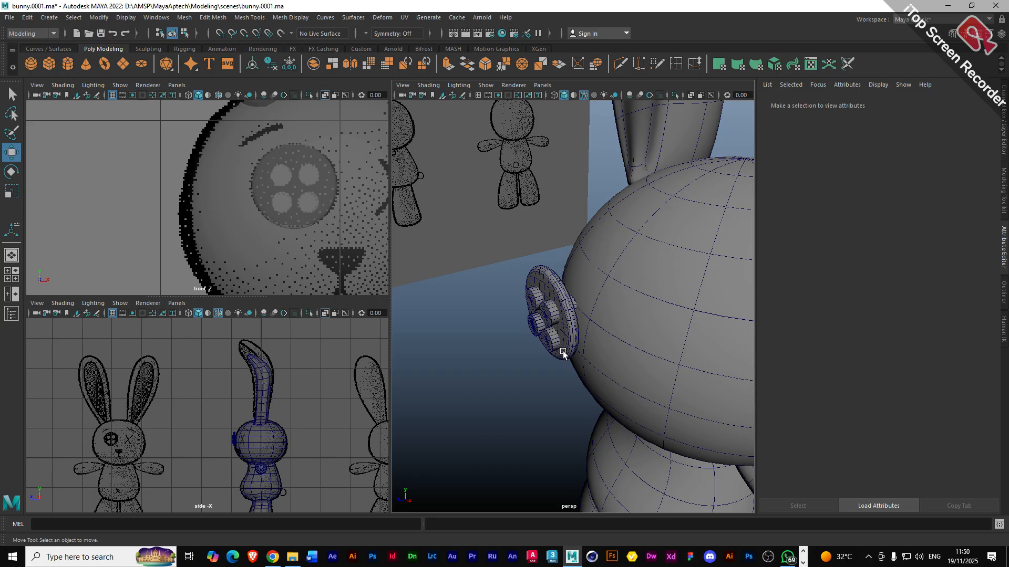
{"action": "middle_click_drag", "start_coordinate": [567, 354], "coordinate": [527, 337], "text": "alt"}
{"action": "mouse_move", "coordinate": [488, 346]}
{"action": "left_mouse_down", "text": "alt"}
{"action": "mouse_move", "coordinate": [502, 361]}
{"action": "mouse_move", "coordinate": [534, 347]}
{"action": "mouse_move", "coordinate": [525, 336]}
{"action": "mouse_move", "coordinate": [495, 341]}
{"action": "mouse_move", "coordinate": [490, 356]}
{"action": "left_mouse_up", "text": "alt"}
{"action": "scroll", "coordinate": [514, 349], "scroll_direction": "down", "scroll_amount": 4}
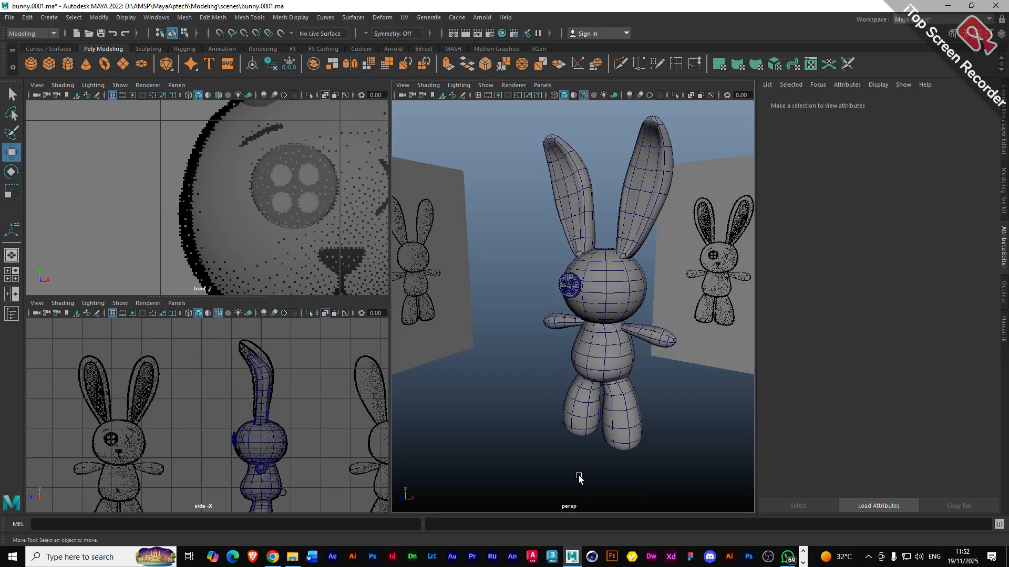
{"action": "scroll", "coordinate": [519, 388], "scroll_direction": "down", "scroll_amount": 3}
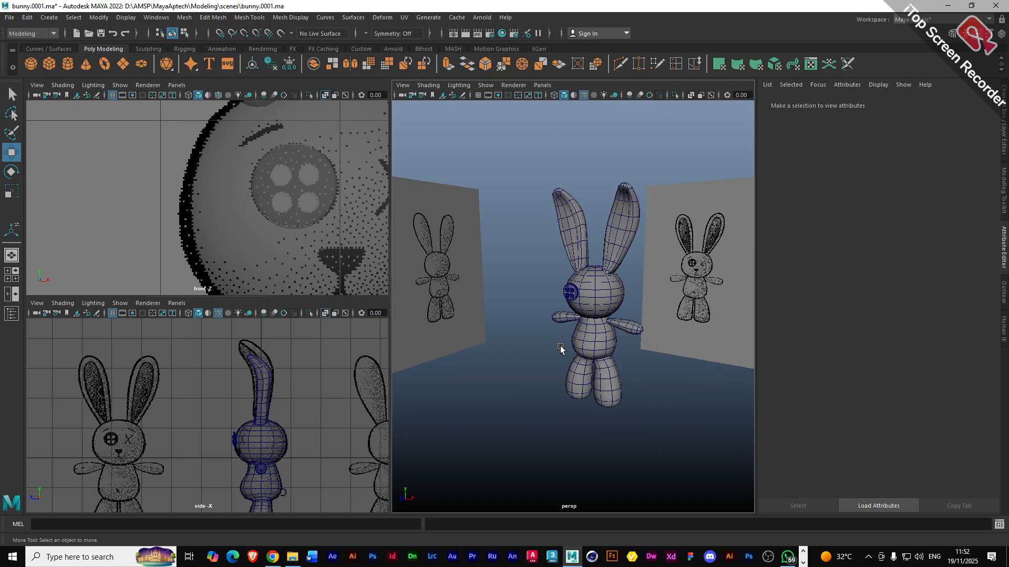
{"action": "scroll", "coordinate": [563, 347], "scroll_direction": "up", "scroll_amount": 4}
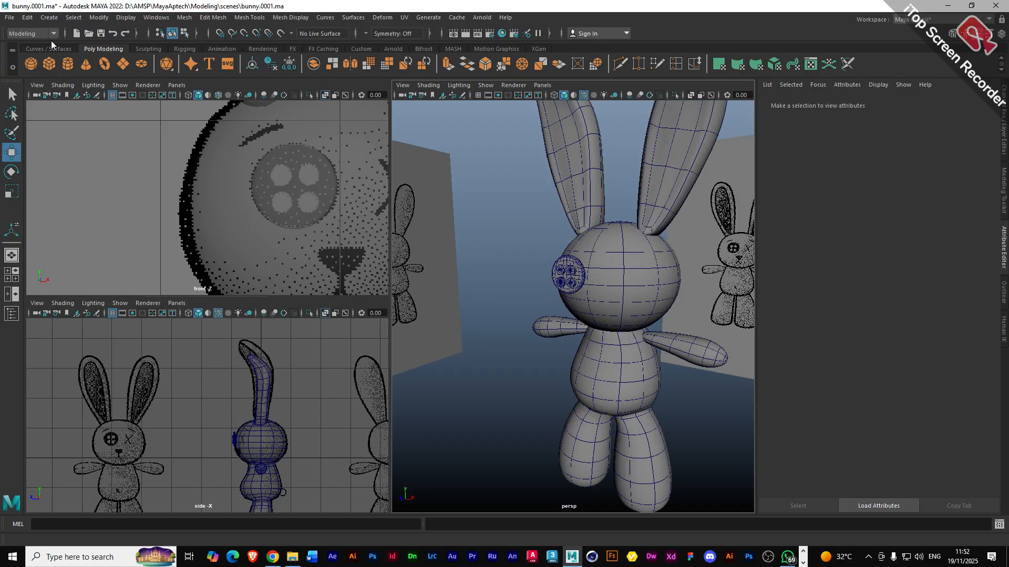
- Create a polygon sphere and a polygon cube at the origin, and move the cube in front of the bunny to about Z 2.547
{"action": "left_click", "coordinate": [30, 61]}
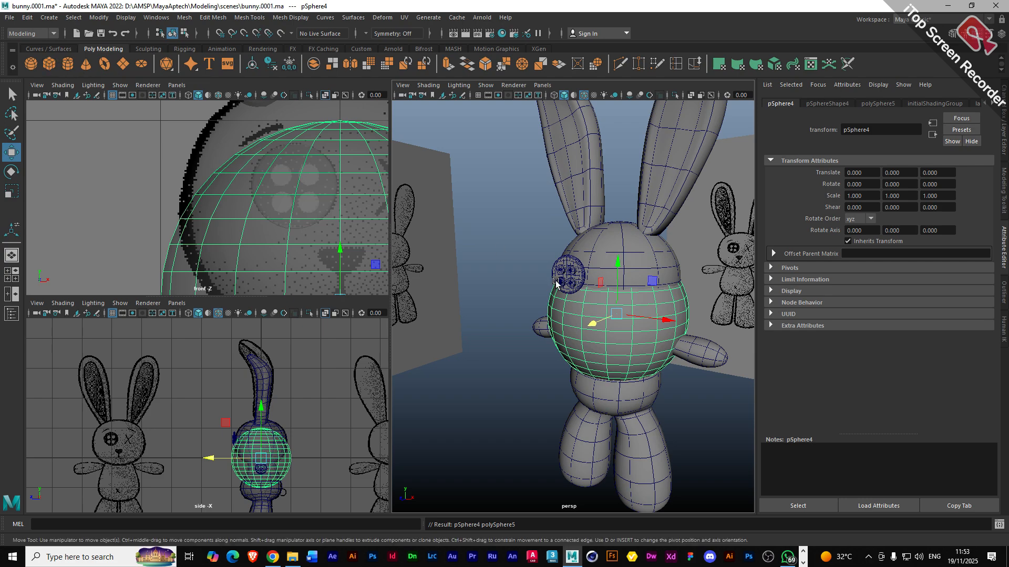
{"action": "left_click", "coordinate": [48, 64]}
{"action": "left_click_drag", "start_coordinate": [599, 324], "coordinate": [443, 405]}
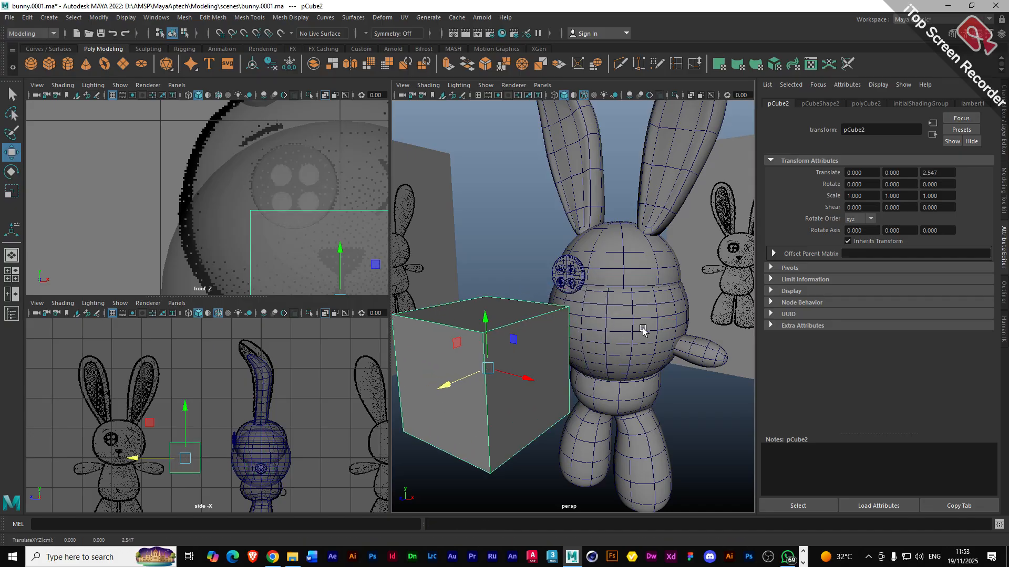
- Move the polygon sphere forward to about Z 2.38 beside the cube and shrink it to a scale of about 0.704, 0.719, 0.704
{"action": "left_click", "coordinate": [623, 327]}
{"action": "left_click", "coordinate": [736, 436]}
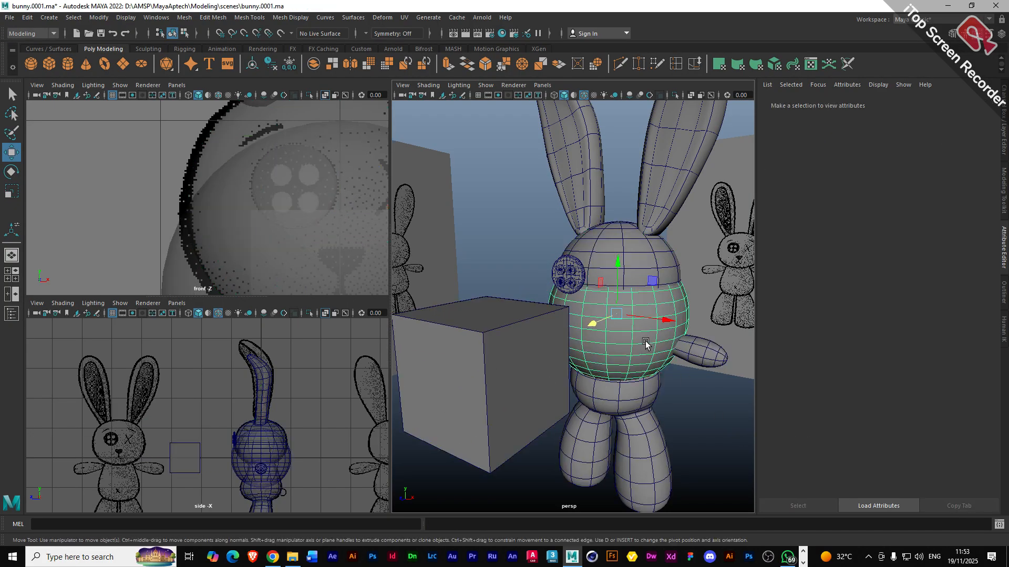
{"action": "left_click", "coordinate": [30, 63]}
{"action": "left_click_drag", "start_coordinate": [599, 326], "coordinate": [448, 397]}
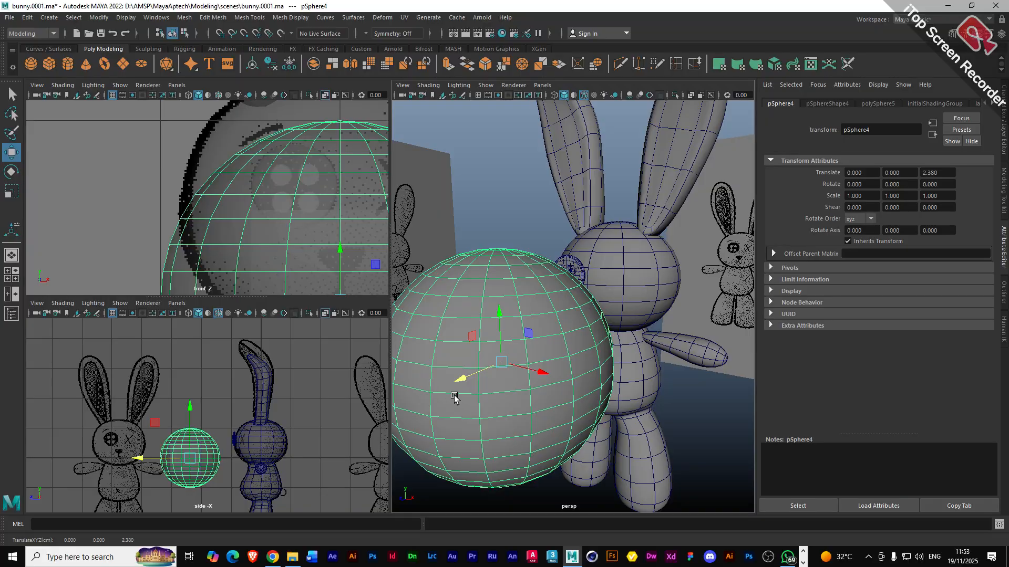
{"action": "key", "text": "r"}
{"action": "left_click_drag", "start_coordinate": [501, 364], "coordinate": [448, 364]}
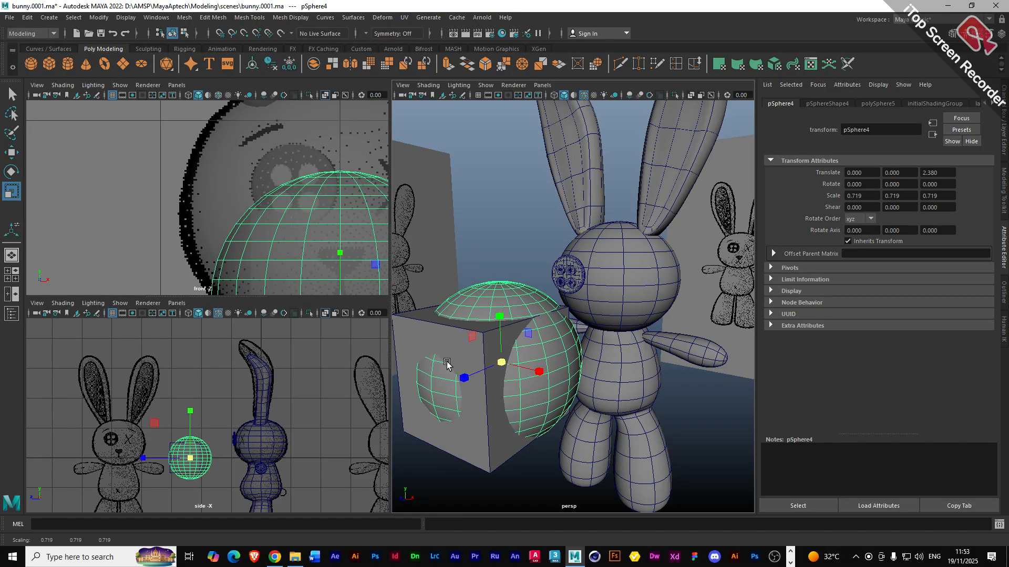
{"action": "left_click_drag", "start_coordinate": [515, 405], "coordinate": [620, 435], "text": "alt"}
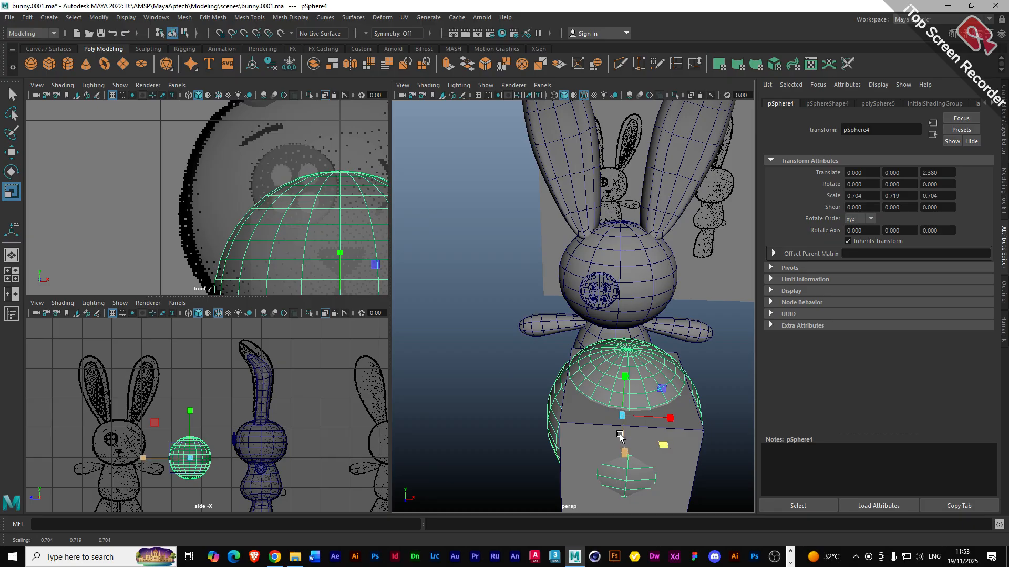
- Center the sphere inside the cube by moving it forward to about Z 2.534
{"action": "left_click", "coordinate": [687, 468]}
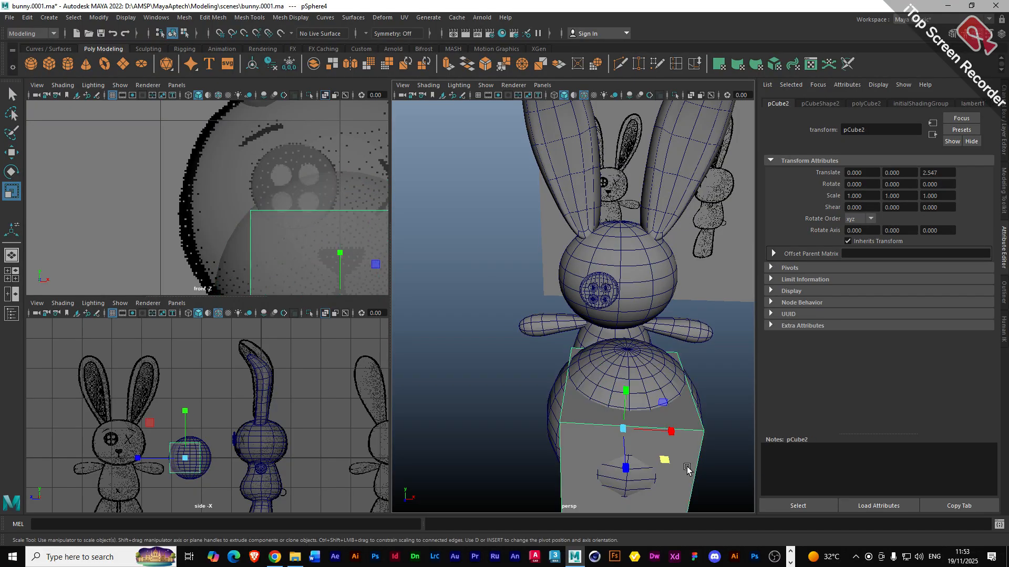
{"action": "scroll", "coordinate": [640, 425], "scroll_direction": "down", "scroll_amount": 3}
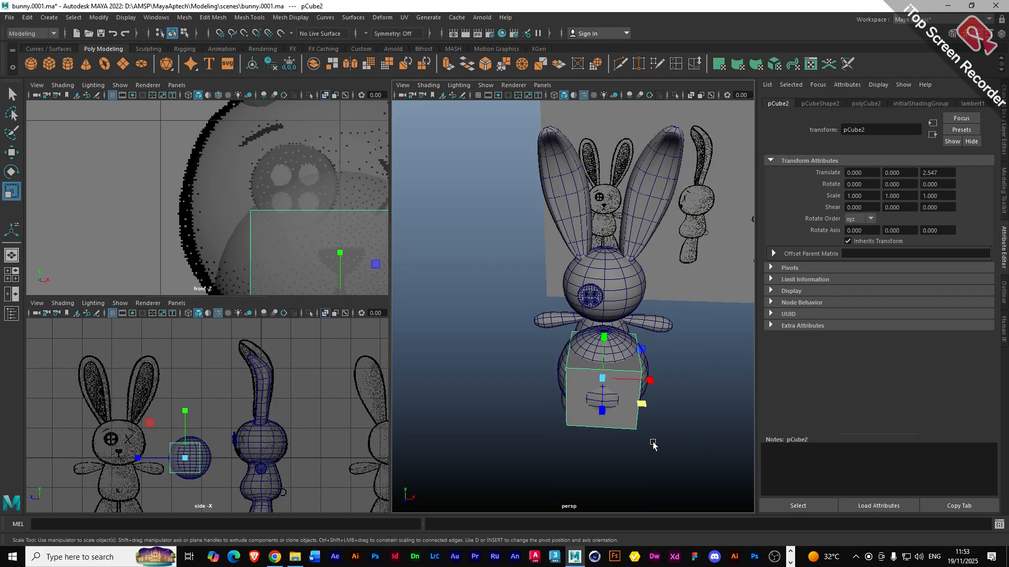
{"action": "left_click_drag", "start_coordinate": [650, 445], "coordinate": [551, 443], "text": "alt"}
{"action": "scroll", "coordinate": [452, 384], "scroll_direction": "down", "scroll_amount": 5}
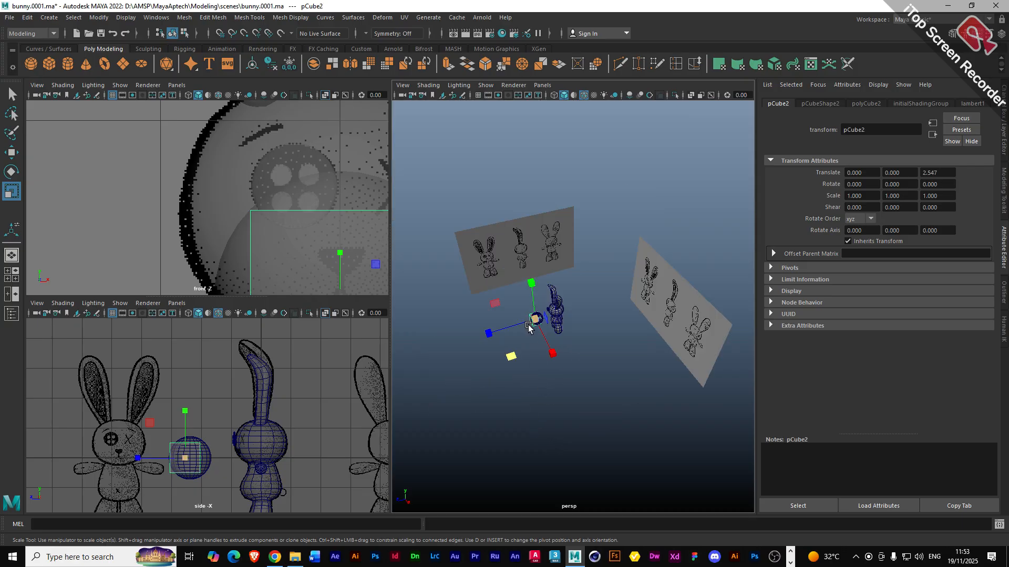
{"action": "scroll", "coordinate": [551, 330], "scroll_direction": "up", "scroll_amount": 2}
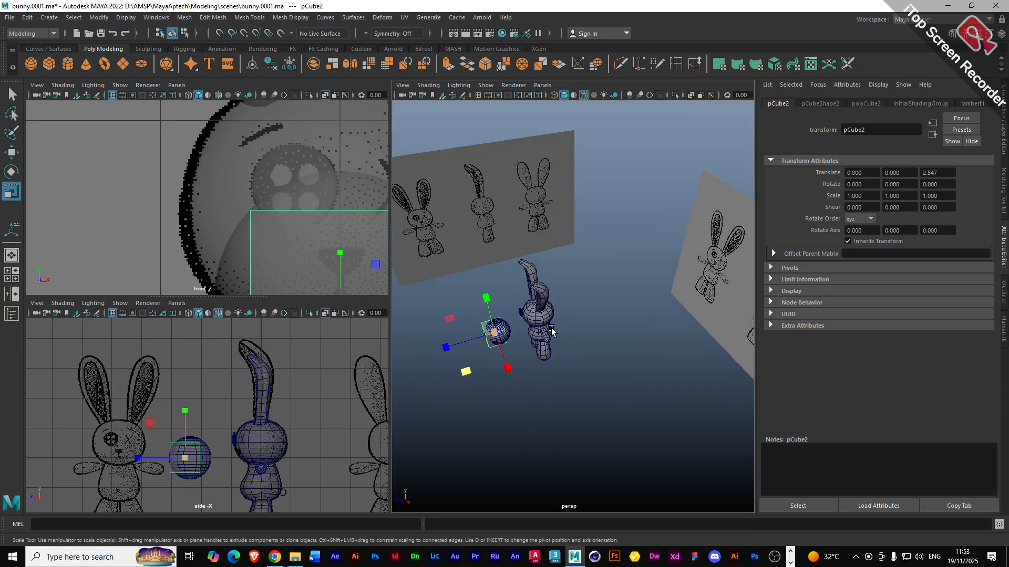
{"action": "scroll", "coordinate": [551, 330], "scroll_direction": "up", "scroll_amount": 4}
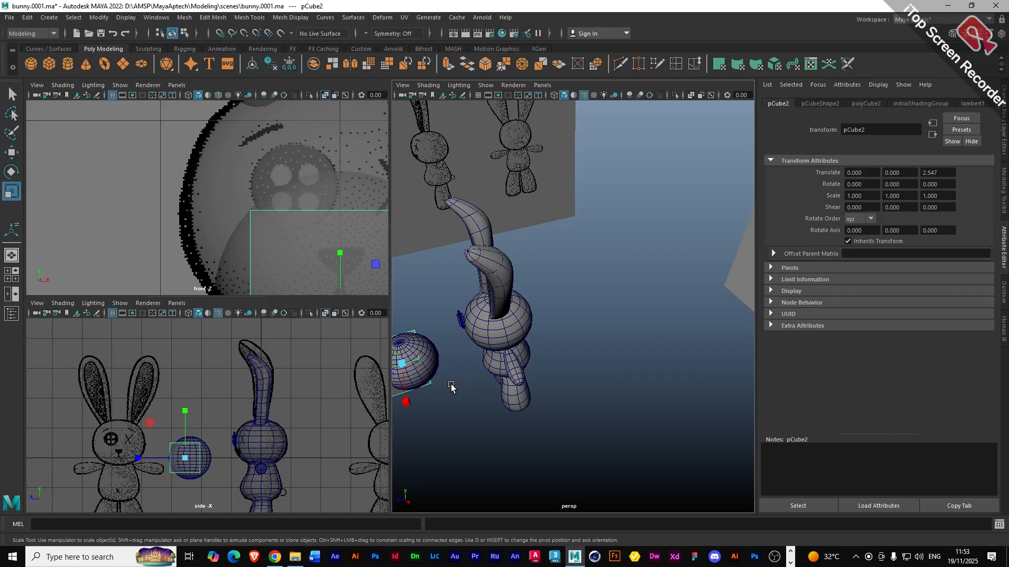
{"action": "left_click_drag", "start_coordinate": [451, 386], "coordinate": [590, 358], "text": "alt"}
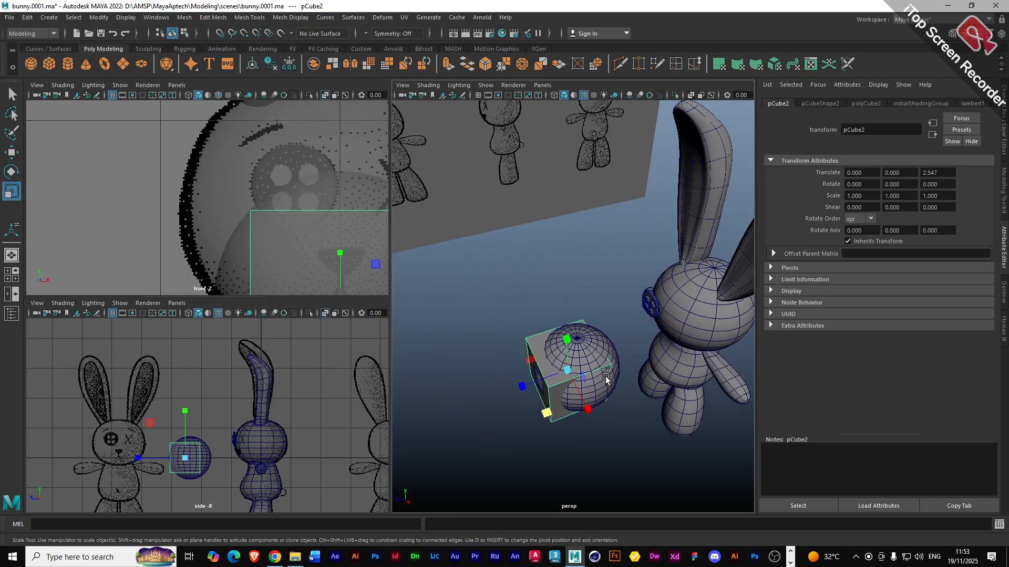
{"action": "key", "text": "w"}
{"action": "left_click", "coordinate": [587, 353]}
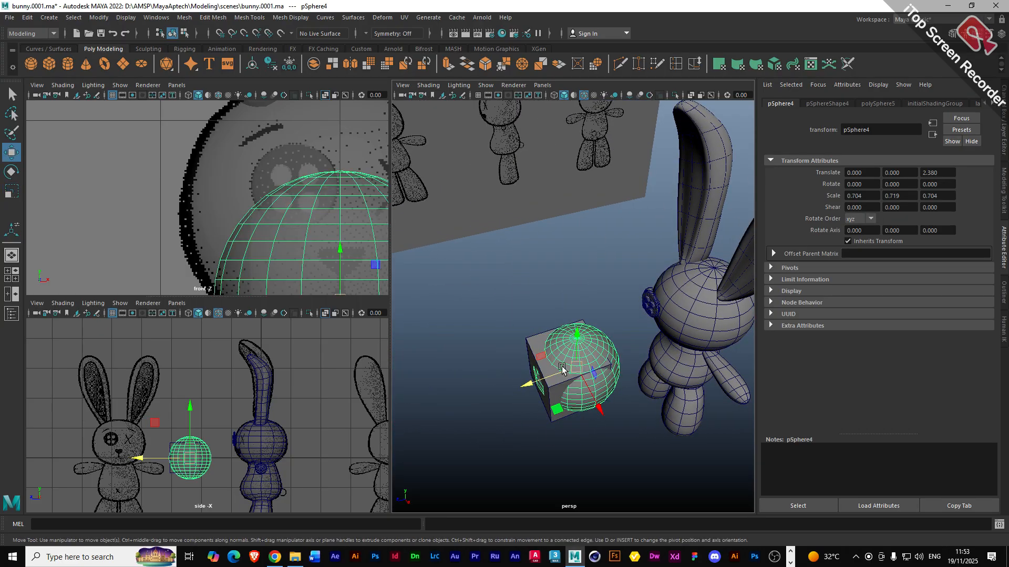
{"action": "left_click_drag", "start_coordinate": [528, 384], "coordinate": [518, 387]}
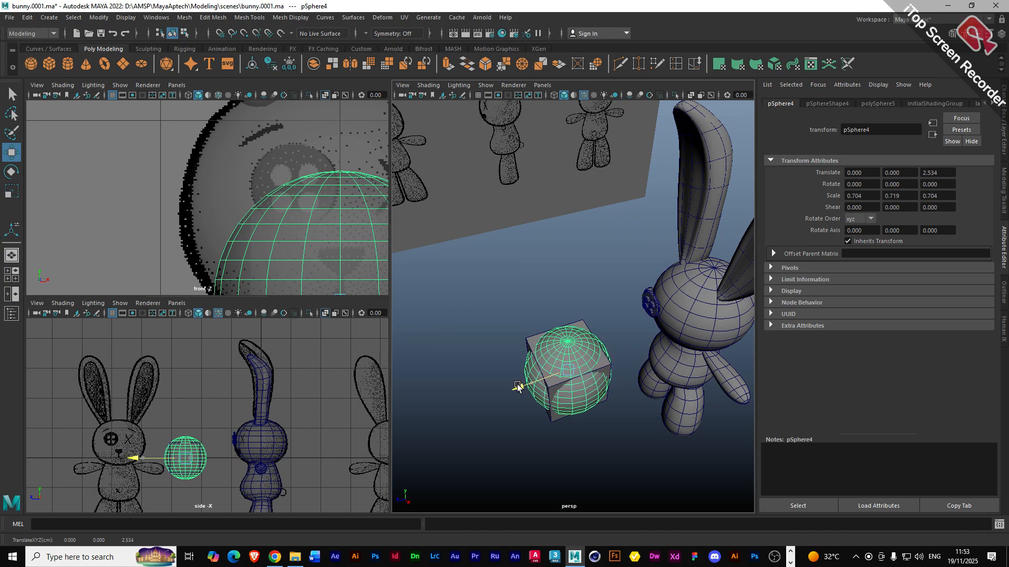
{"action": "left_click_drag", "start_coordinate": [574, 427], "coordinate": [586, 405], "text": "alt"}
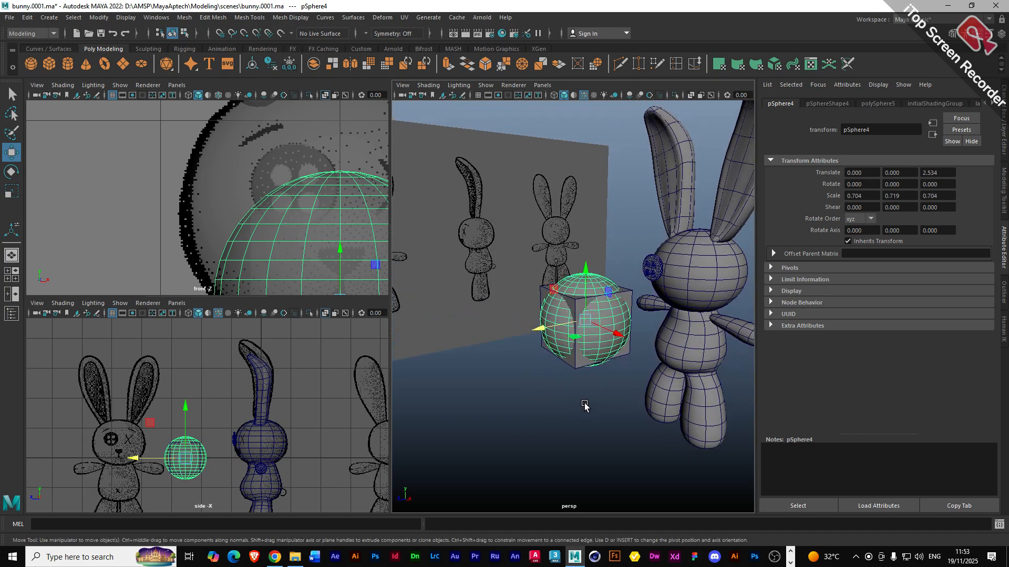
- Shrink the sphere to a scale of about 0.668, 0.683, 0.668 so it bulges less through the cube's faces
{"action": "scroll", "coordinate": [584, 389], "scroll_direction": "up", "scroll_amount": 4}
{"action": "scroll", "coordinate": [585, 390], "scroll_direction": "up", "scroll_amount": 3}
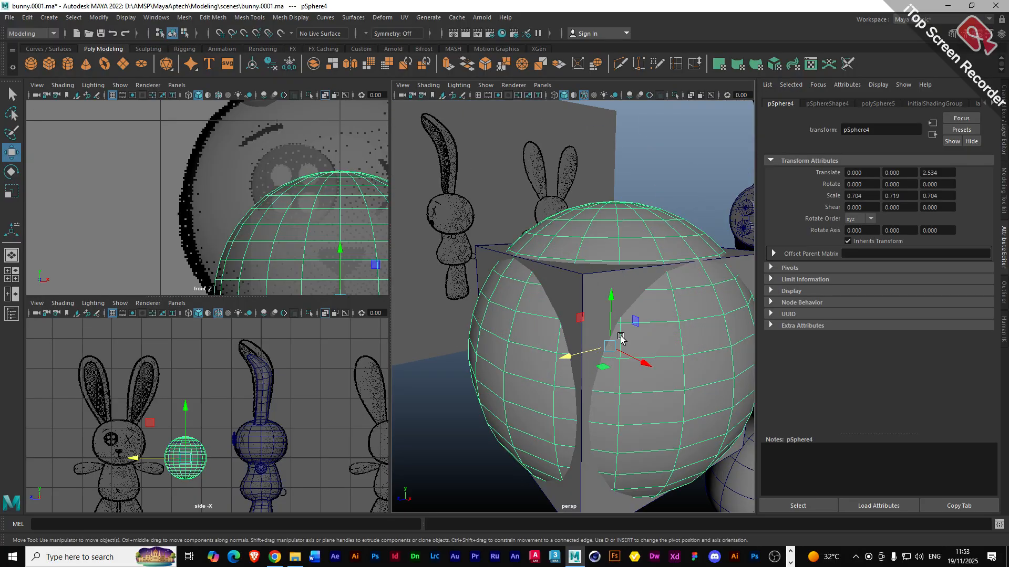
{"action": "key", "text": "r"}
{"action": "left_click_drag", "start_coordinate": [609, 346], "coordinate": [599, 350]}
{"action": "mouse_move", "coordinate": [636, 406]}
{"action": "left_mouse_down", "text": "alt"}
{"action": "mouse_move", "coordinate": [631, 393]}
{"action": "mouse_move", "coordinate": [633, 421]}
{"action": "mouse_move", "coordinate": [629, 412]}
{"action": "left_mouse_up", "text": "alt"}
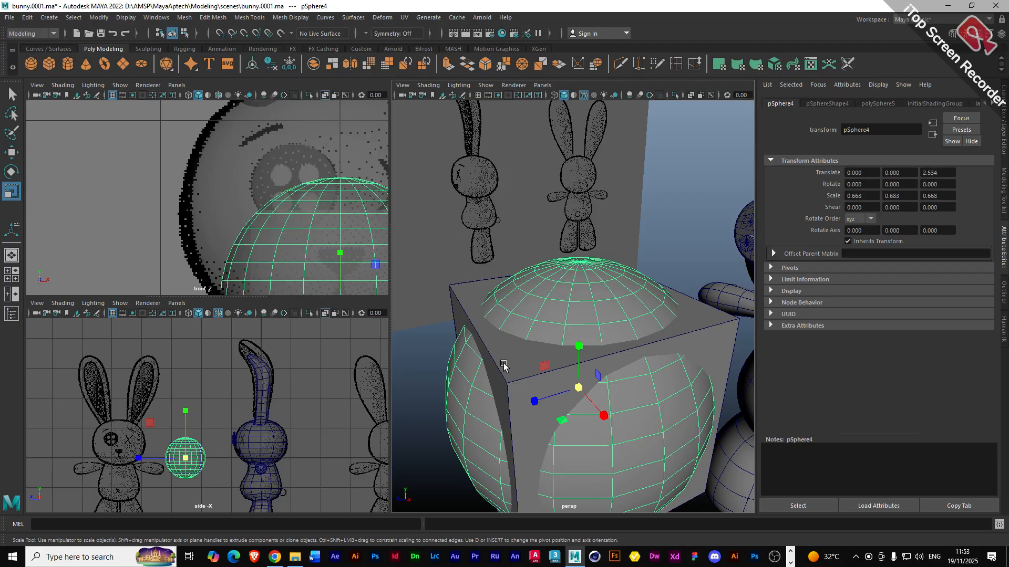
{"action": "scroll", "coordinate": [546, 403], "scroll_direction": "down", "scroll_amount": 3}
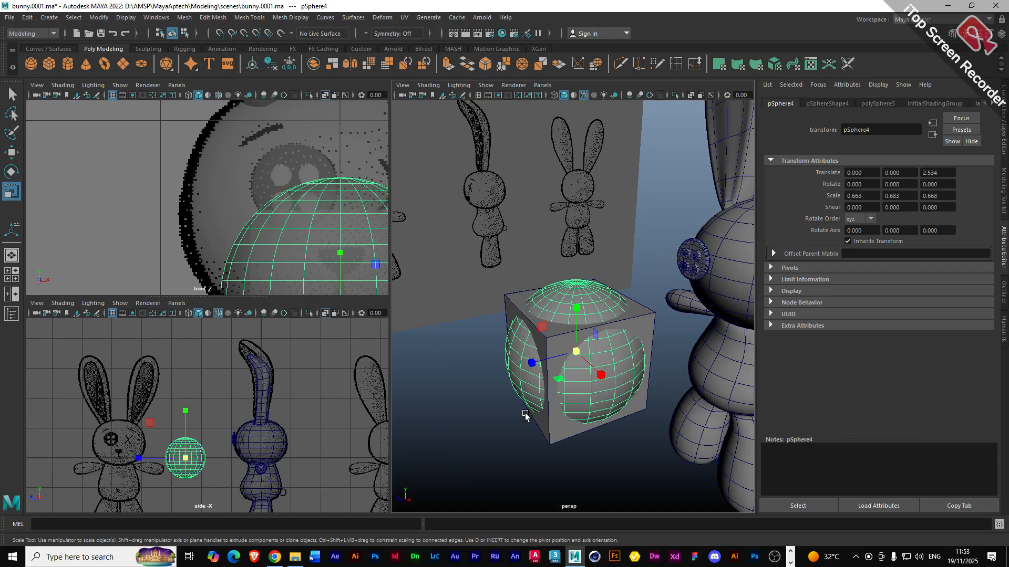
{"action": "scroll", "coordinate": [520, 407], "scroll_direction": "up", "scroll_amount": 5}
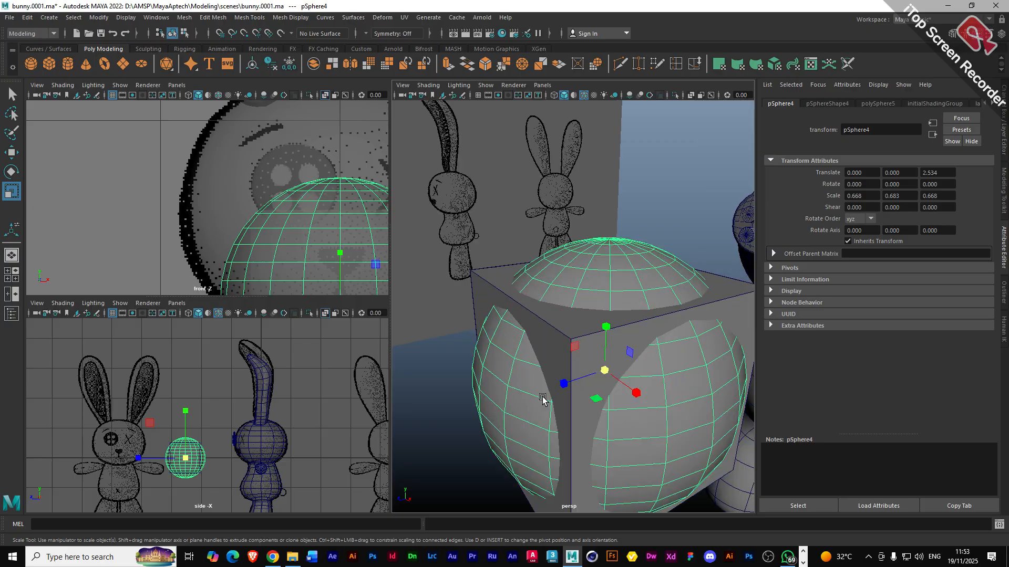
{"action": "scroll", "coordinate": [543, 399], "scroll_direction": "up", "scroll_amount": 3}
{"action": "scroll", "coordinate": [542, 399], "scroll_direction": "down", "scroll_amount": 6}
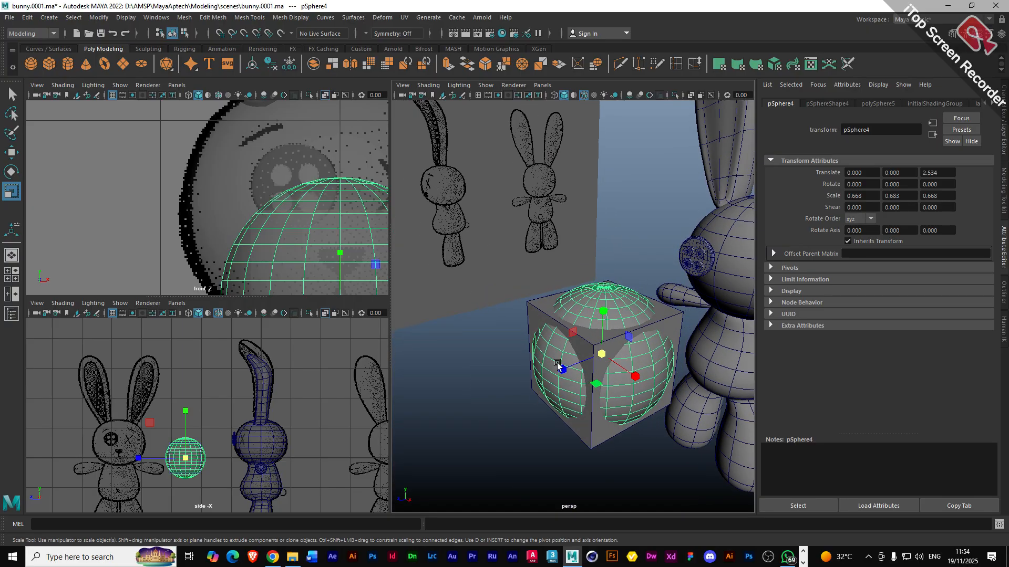
- Select the sphere and cube together and move them away from the bunny, with the cube at about X 1.821, Z 5.043
{"action": "left_click", "coordinate": [598, 350]}
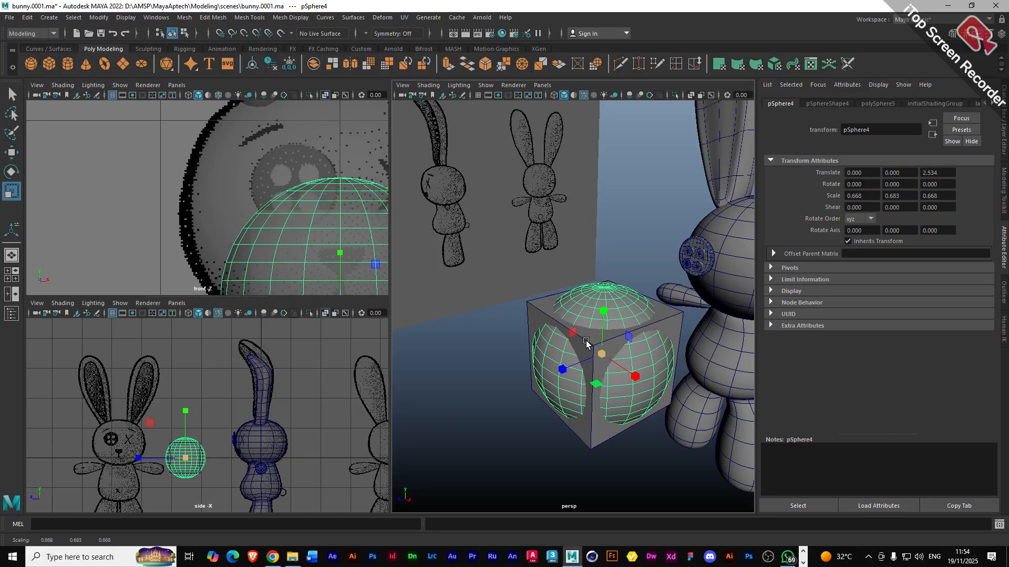
{"action": "left_click", "coordinate": [534, 309]}
{"action": "key", "text": "w"}
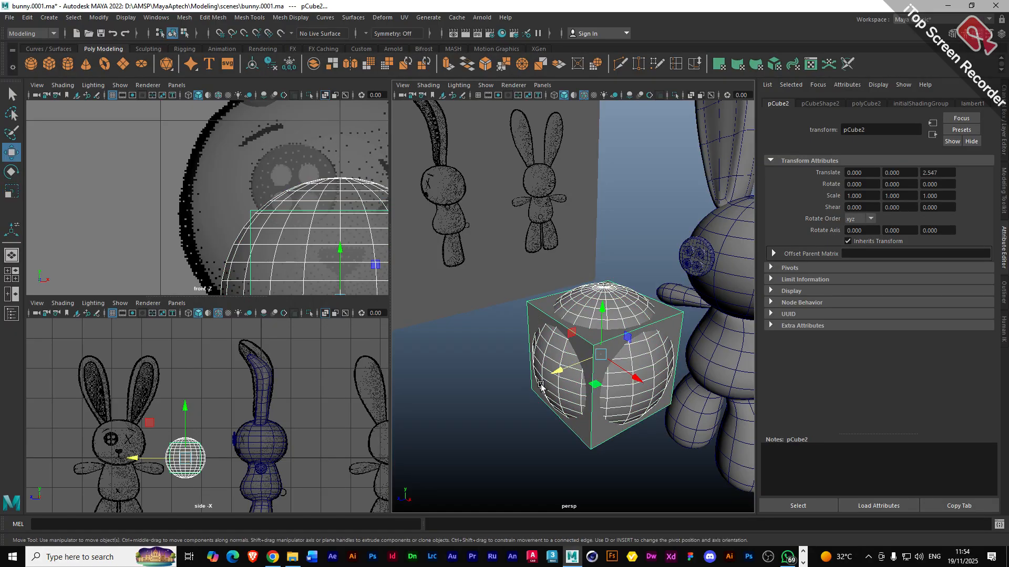
{"action": "left_click_drag", "start_coordinate": [560, 372], "coordinate": [502, 400]}
{"action": "scroll", "coordinate": [502, 399], "scroll_direction": "down", "scroll_amount": 5}
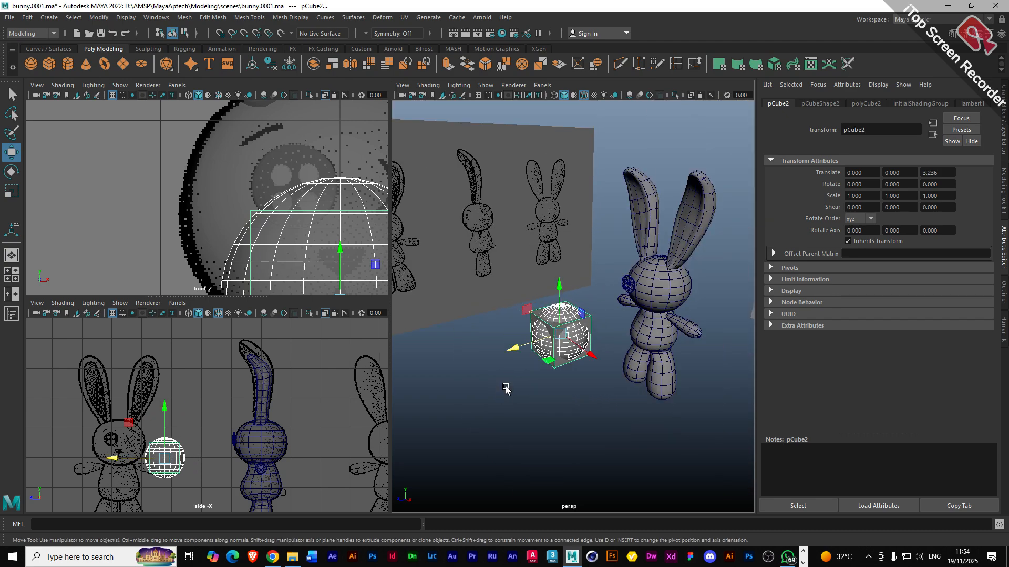
{"action": "left_click_drag", "start_coordinate": [546, 363], "coordinate": [531, 465]}
{"action": "scroll", "coordinate": [531, 452], "scroll_direction": "up", "scroll_amount": 3}
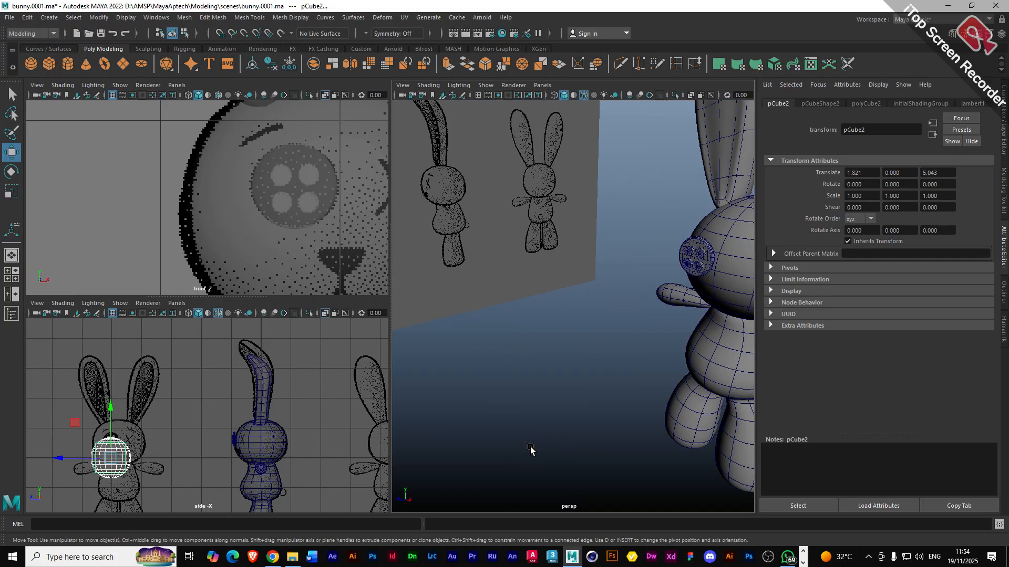
{"action": "scroll", "coordinate": [525, 441], "scroll_direction": "down", "scroll_amount": 5}
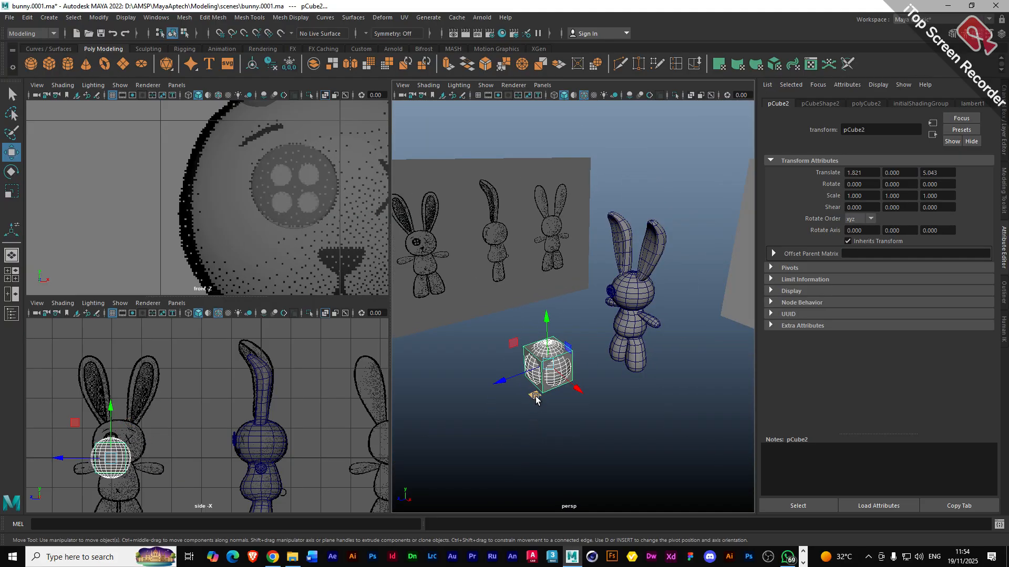
{"action": "key", "text": "s"}
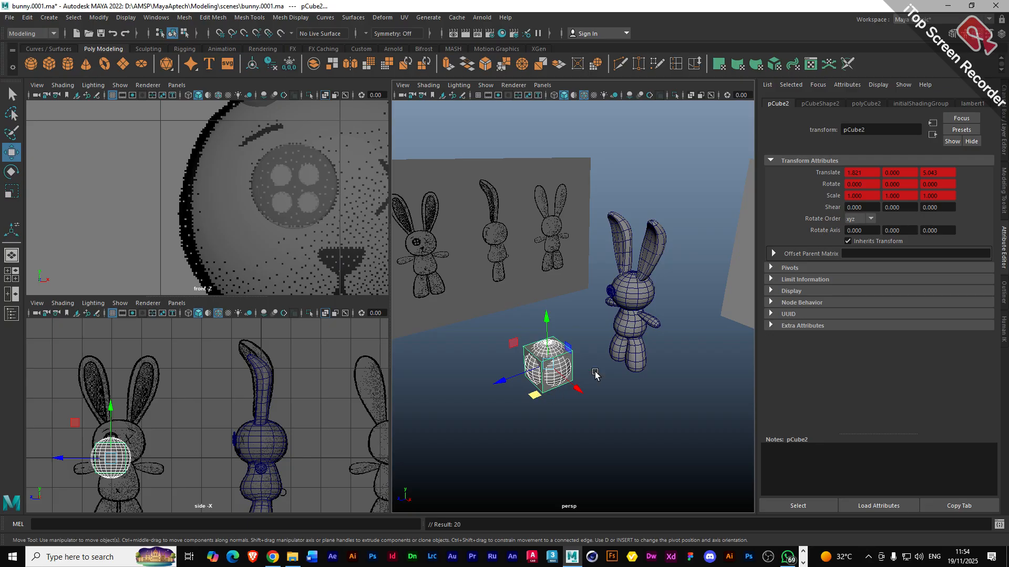
{"action": "key", "text": "ctrl+z"}
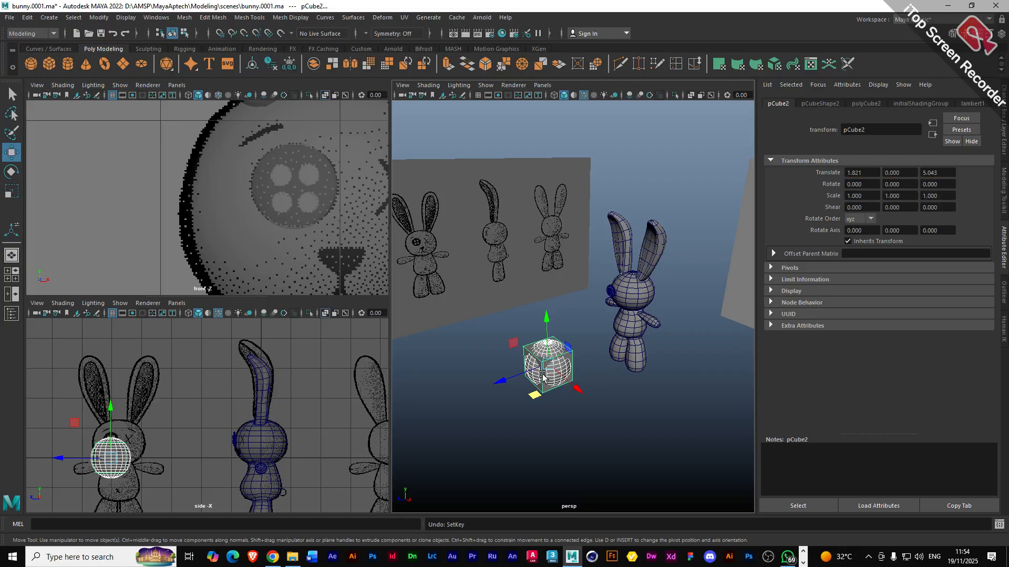
- Frame the intersecting sphere and cube in the perspective view, and deselect both
{"action": "key", "text": "f"}
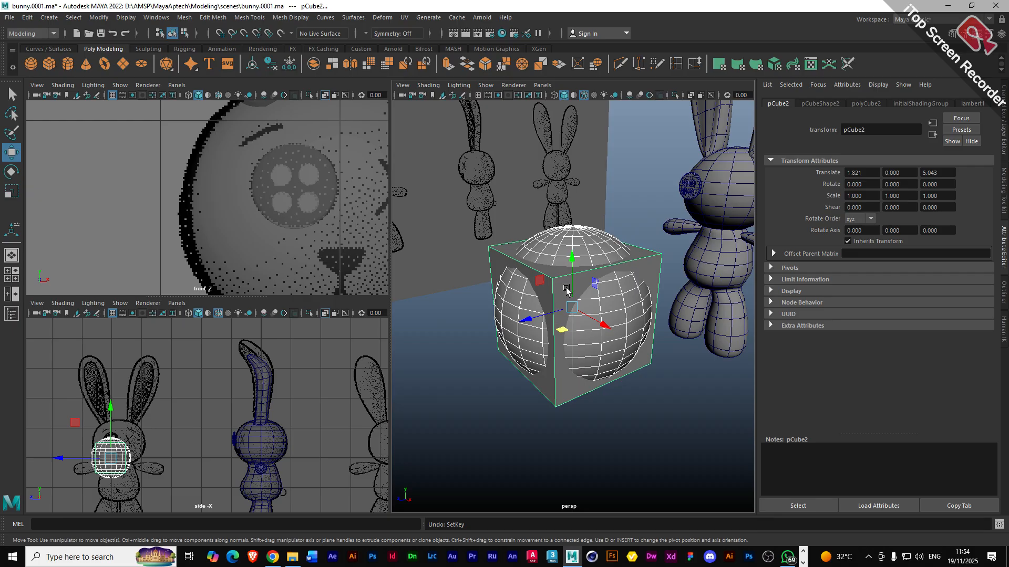
{"action": "left_click_drag", "start_coordinate": [587, 333], "coordinate": [580, 357], "text": "alt"}
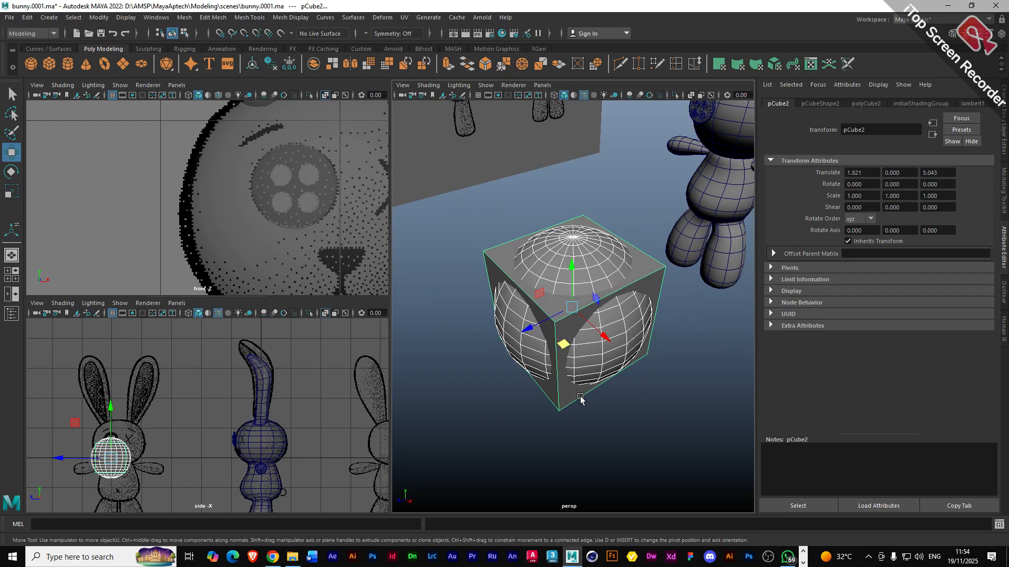
{"action": "left_click", "coordinate": [588, 418]}
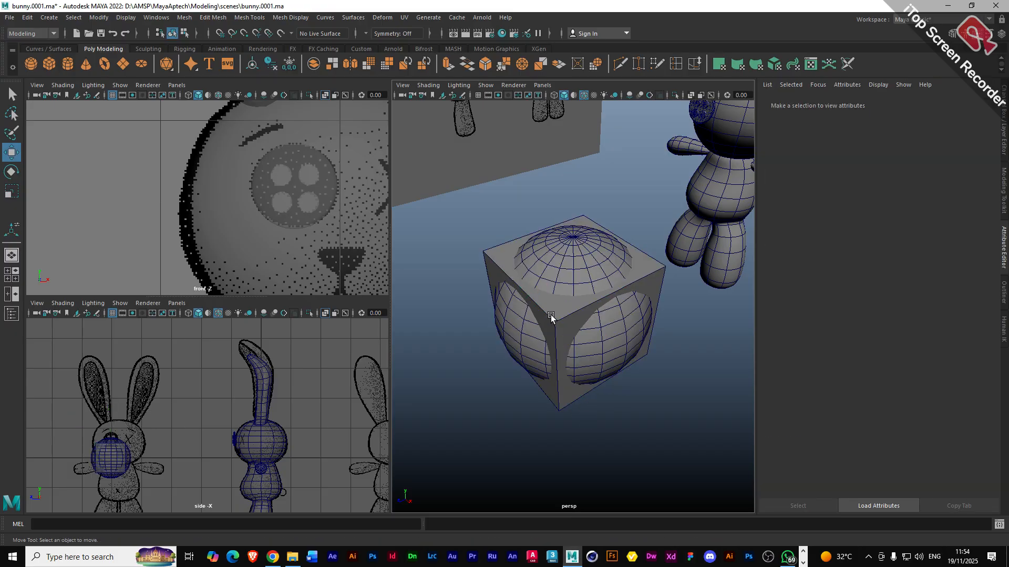
- Try a Boolean Difference that subtracts the example sphere from the cube, and undo it
{"action": "left_click", "coordinate": [553, 322]}
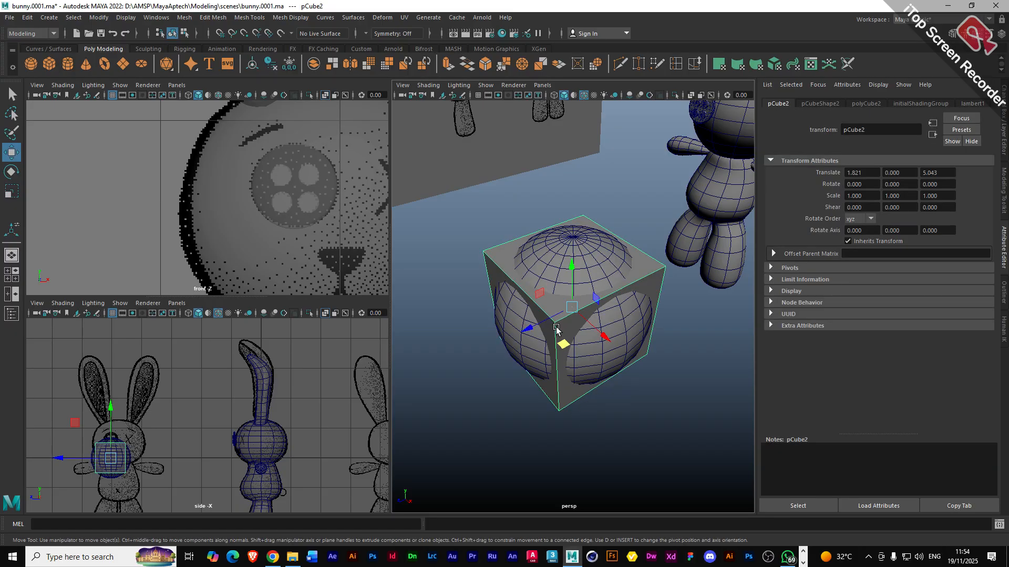
{"action": "left_click", "coordinate": [531, 358]}
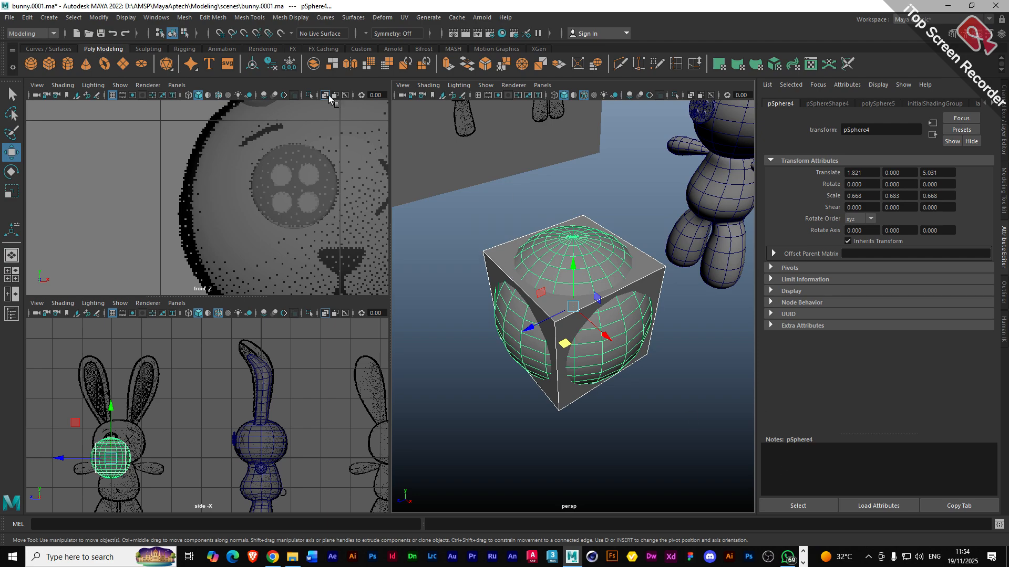
{"action": "left_click", "coordinate": [184, 17]}
{"action": "mouse_move", "coordinate": [209, 44]}
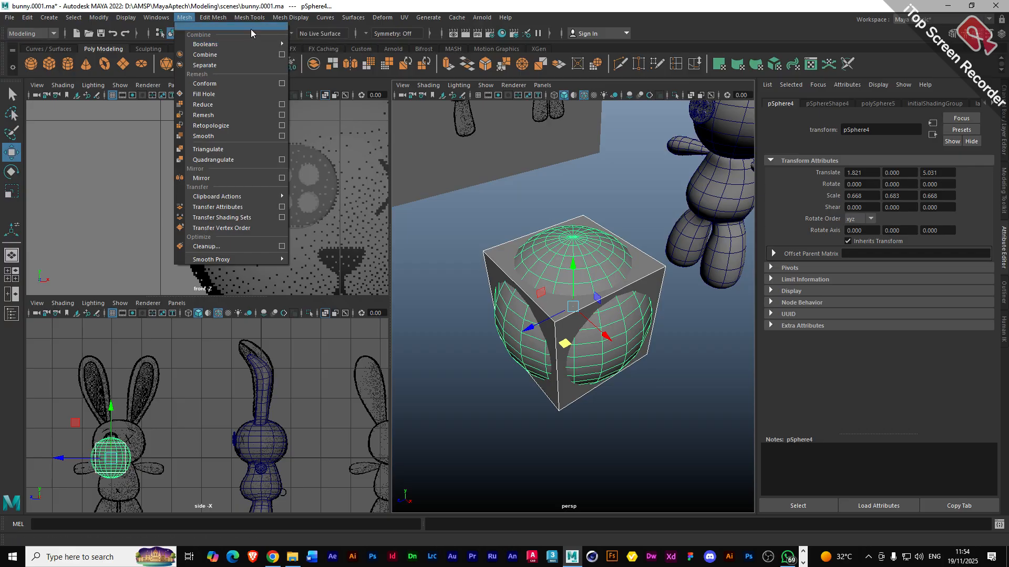
{"action": "mouse_move", "coordinate": [250, 45]}
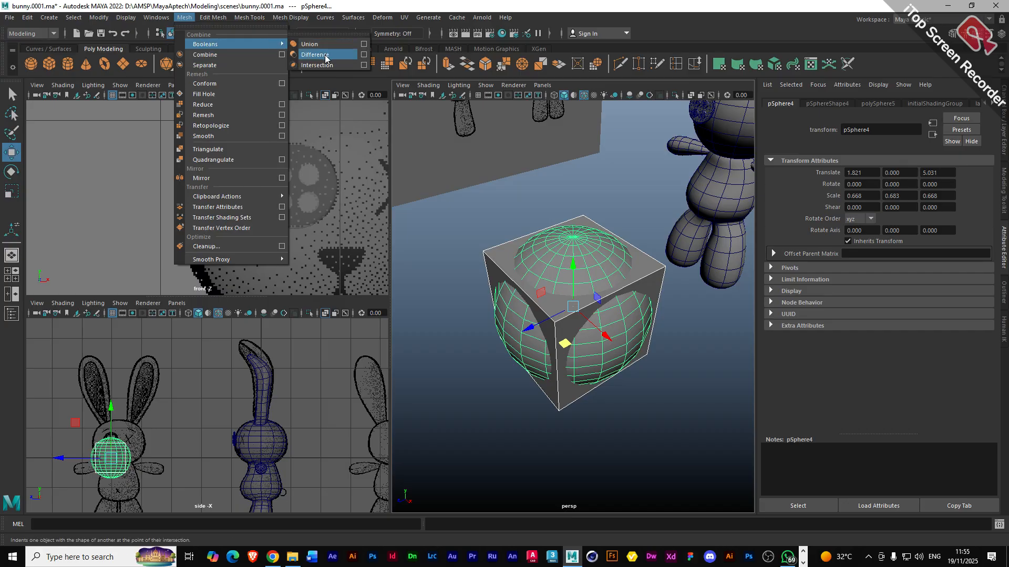
{"action": "left_click", "coordinate": [326, 56]}
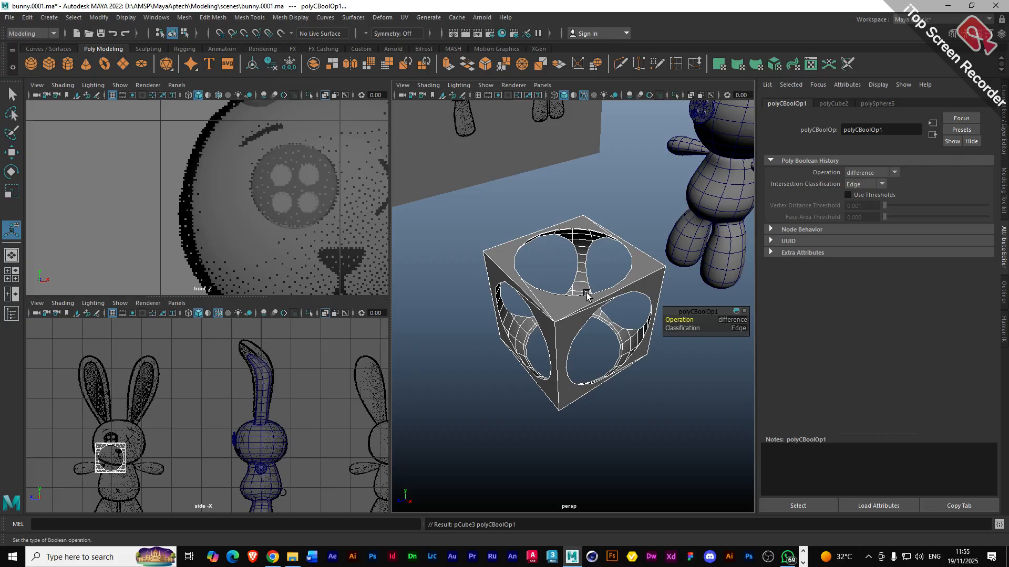
{"action": "key", "text": "ctrl+z"}
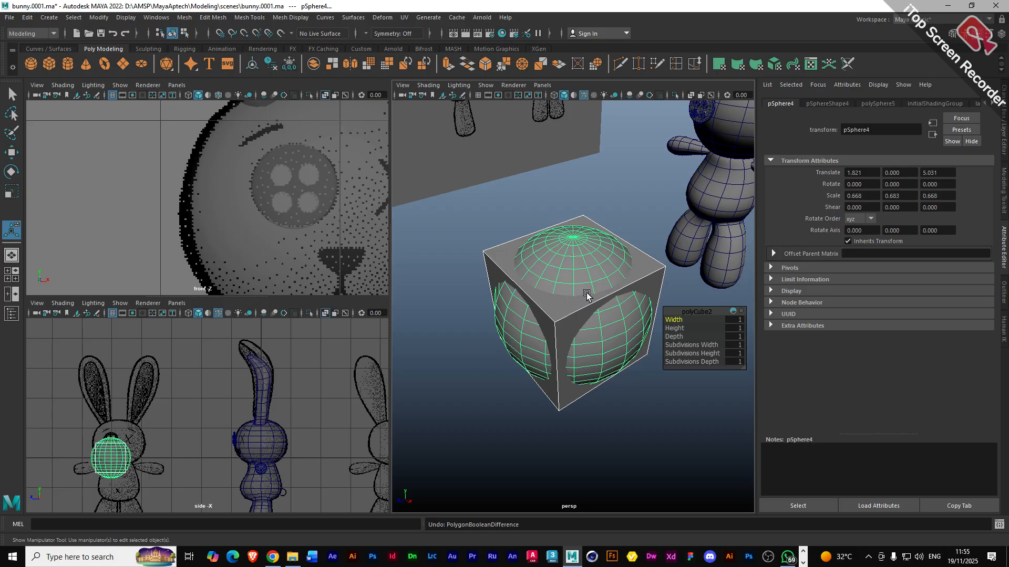
- Try the Boolean Difference in the reverse order, subtracting the cube from the sphere, and undo it
{"action": "left_click", "coordinate": [492, 372]}
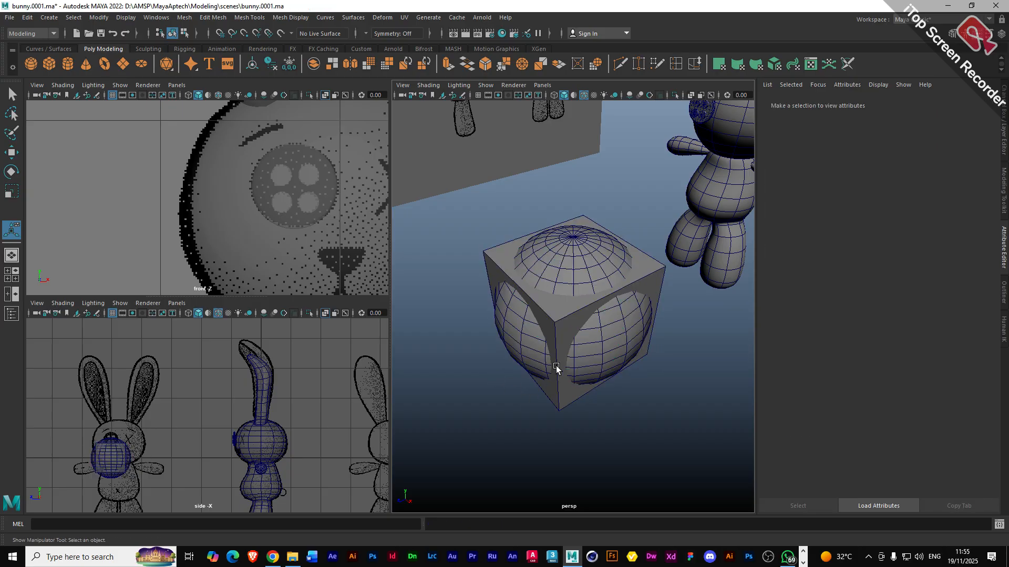
{"action": "left_click", "coordinate": [576, 254]}
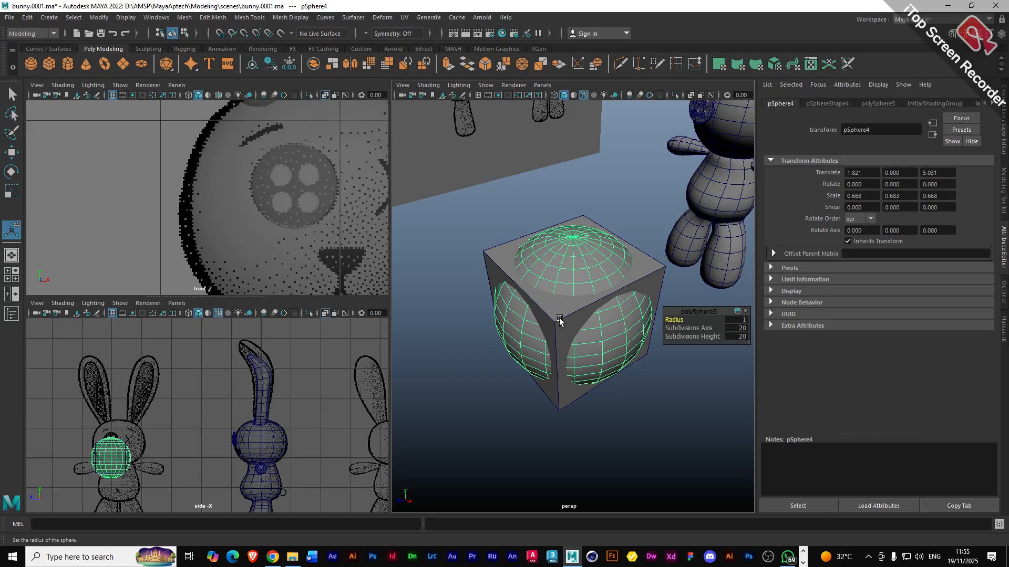
{"action": "left_click", "coordinate": [559, 318], "text": "shift"}
{"action": "left_click", "coordinate": [187, 17]}
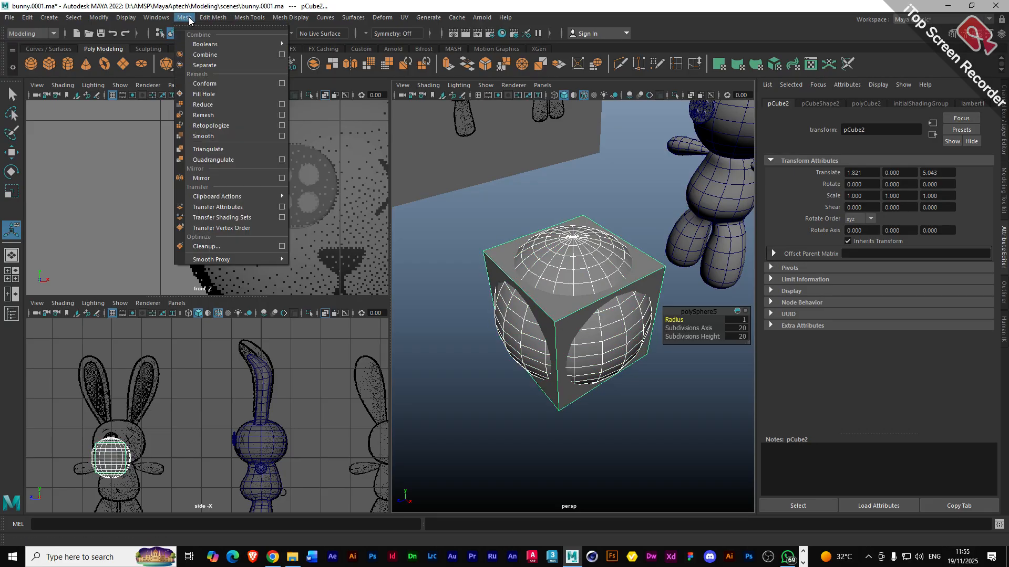
{"action": "mouse_move", "coordinate": [244, 44]}
{"action": "left_click", "coordinate": [320, 53]}
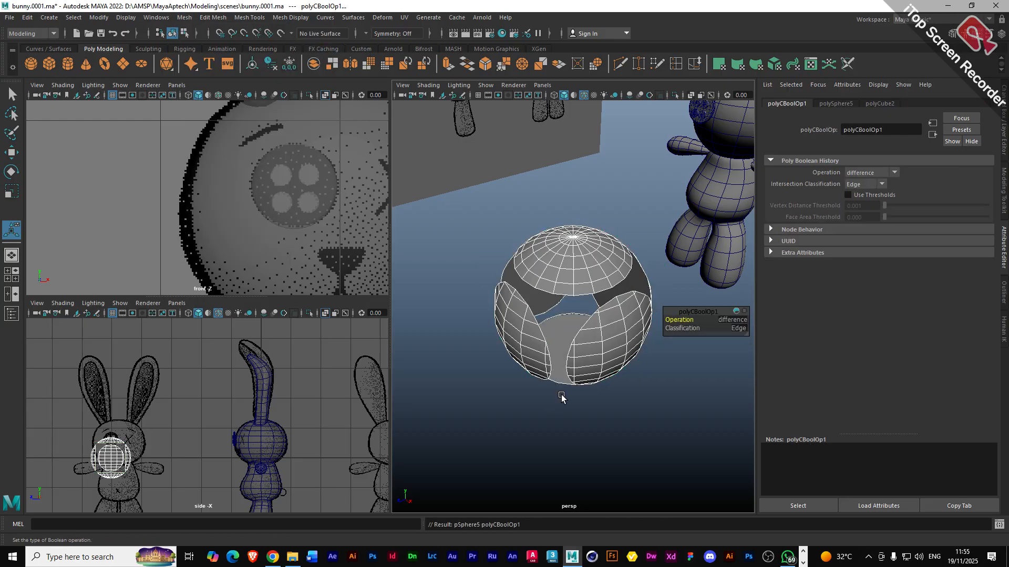
{"action": "mouse_move", "coordinate": [561, 398]}
{"action": "left_mouse_down", "text": "alt"}
{"action": "mouse_move", "coordinate": [549, 393]}
{"action": "mouse_move", "coordinate": [558, 384]}
{"action": "left_mouse_up", "text": "alt"}
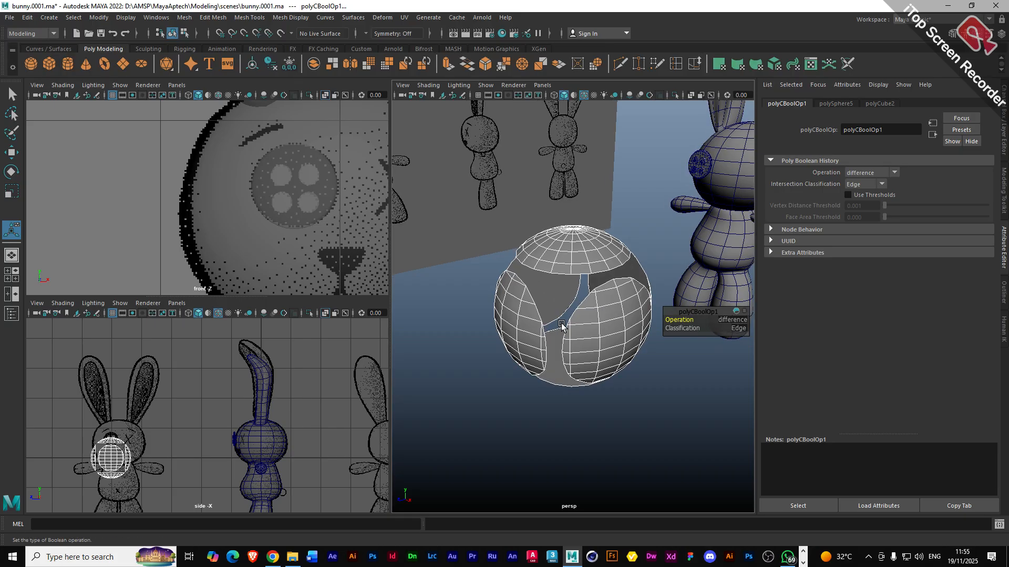
{"action": "key", "text": "ctrl+z"}
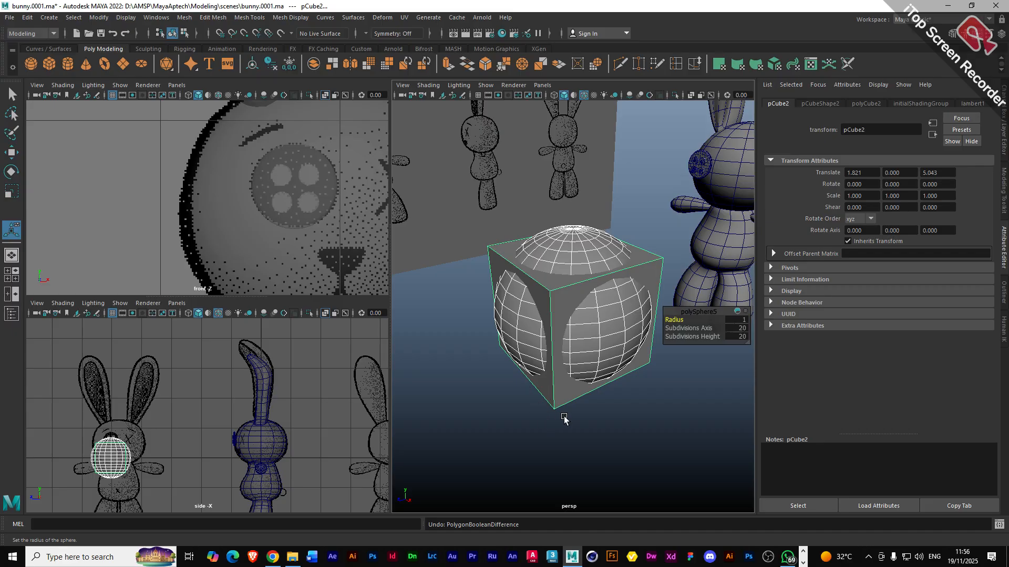
- Delete the example cube and sphere beside the bunny
{"action": "left_click", "coordinate": [594, 432]}
{"action": "left_click", "coordinate": [558, 355]}
{"action": "left_click_drag", "start_coordinate": [492, 335], "coordinate": [593, 406]}
{"action": "key", "text": "Delete"}
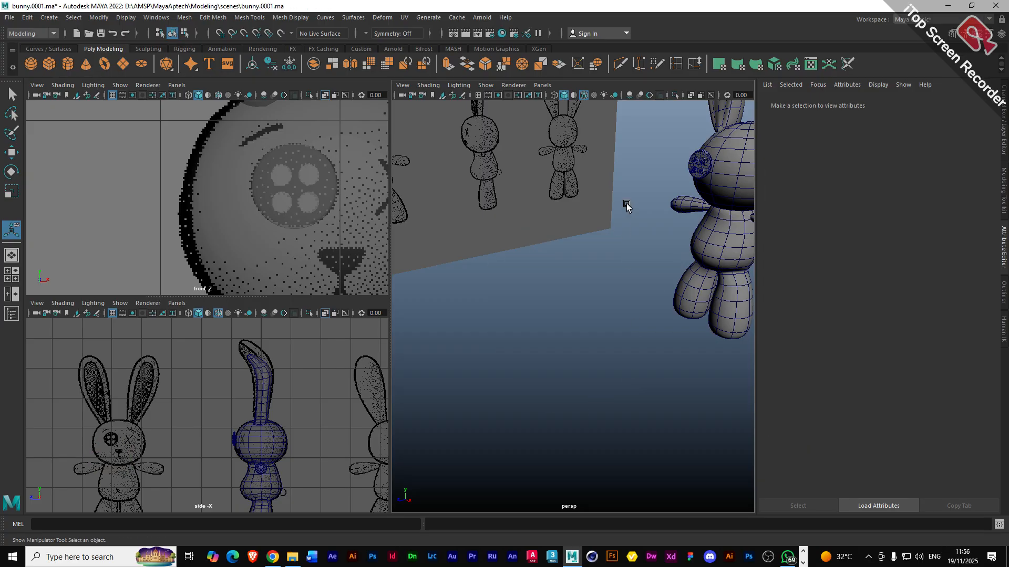
- Examine the bunny's button eye up close, checking each of the four hole cylinders individually
{"action": "left_click_drag", "start_coordinate": [646, 243], "coordinate": [689, 219], "text": "alt"}
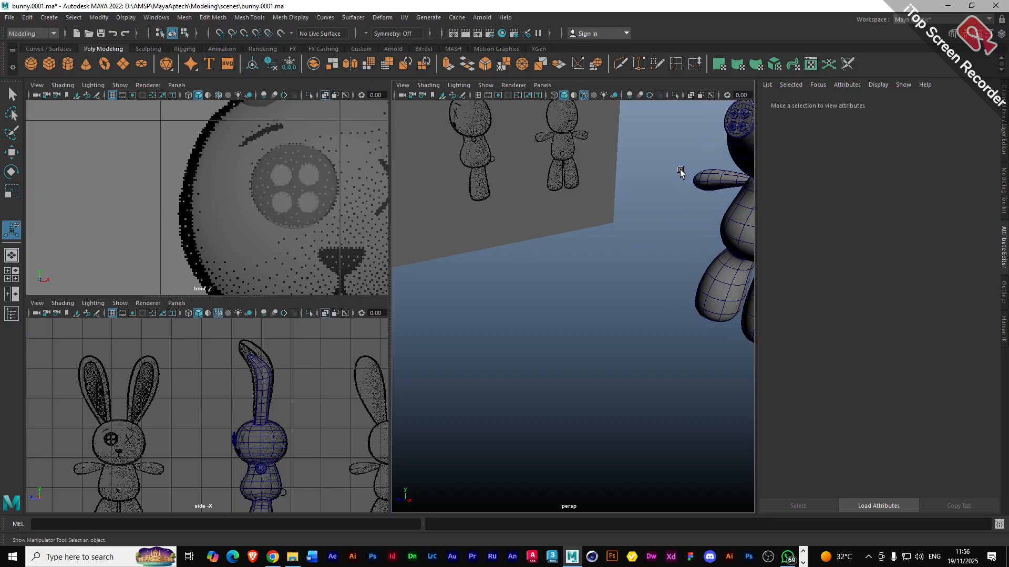
{"action": "scroll", "coordinate": [682, 161], "scroll_direction": "up", "scroll_amount": 2}
{"action": "middle_click_drag", "start_coordinate": [682, 159], "coordinate": [509, 325], "text": "alt"}
{"action": "left_click_drag", "start_coordinate": [510, 325], "coordinate": [661, 215], "text": "alt"}
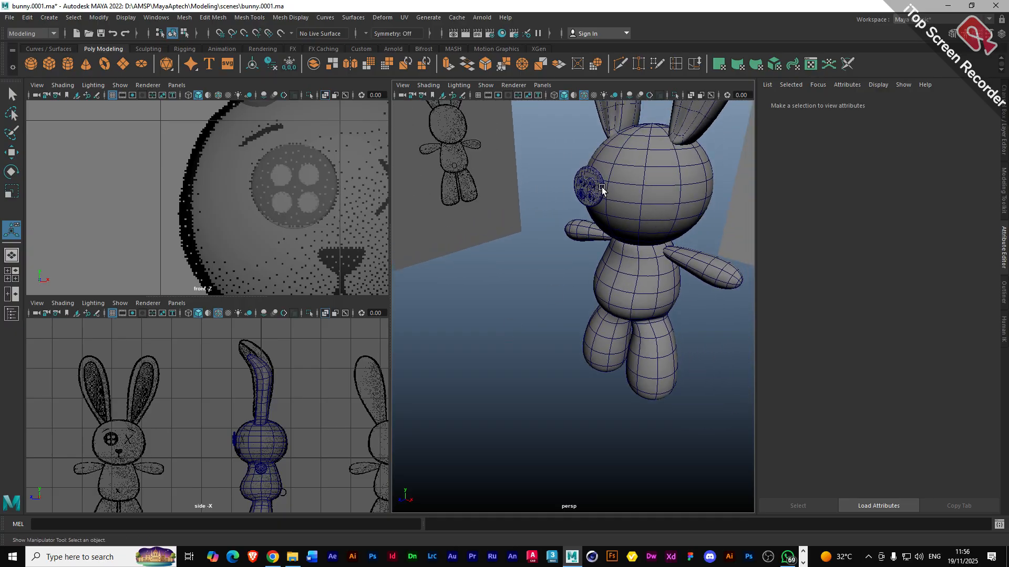
{"action": "scroll", "coordinate": [602, 190], "scroll_direction": "up", "scroll_amount": 6}
{"action": "middle_click_drag", "start_coordinate": [612, 154], "coordinate": [585, 318], "text": "alt"}
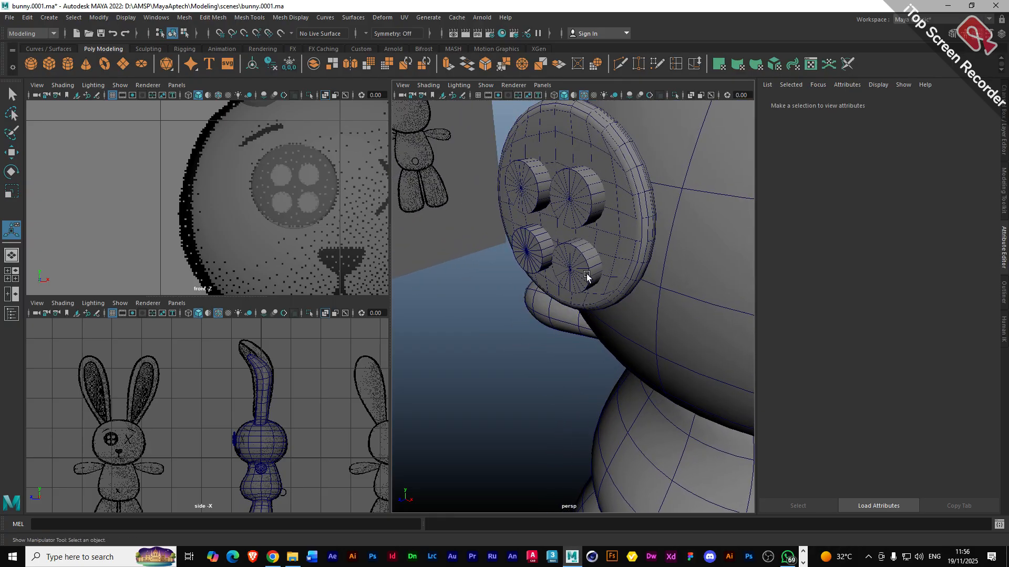
{"action": "left_click", "coordinate": [581, 210]}
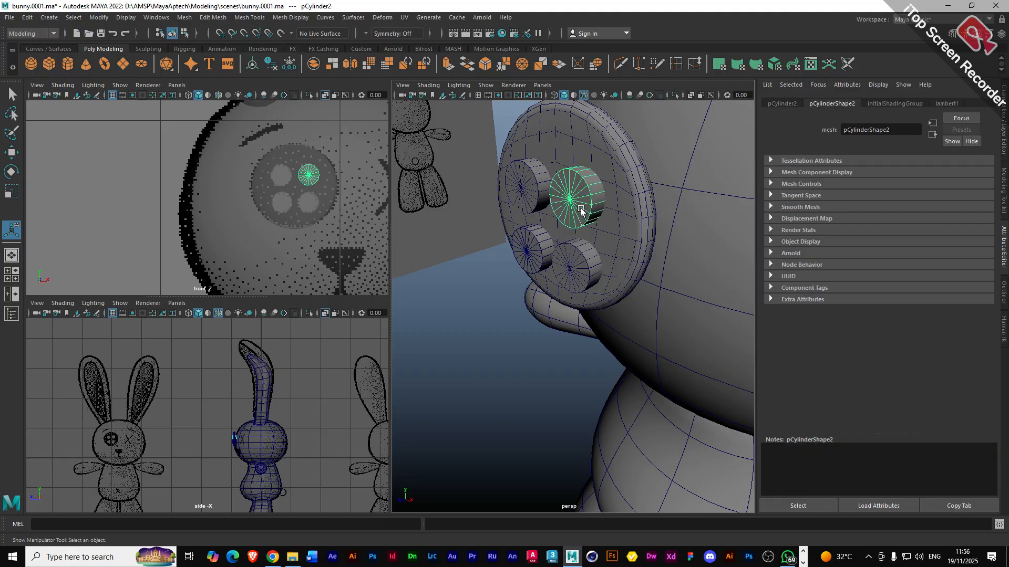
{"action": "left_click", "coordinate": [520, 187]}
{"action": "left_click", "coordinate": [533, 244]}
{"action": "left_click", "coordinate": [570, 265]}
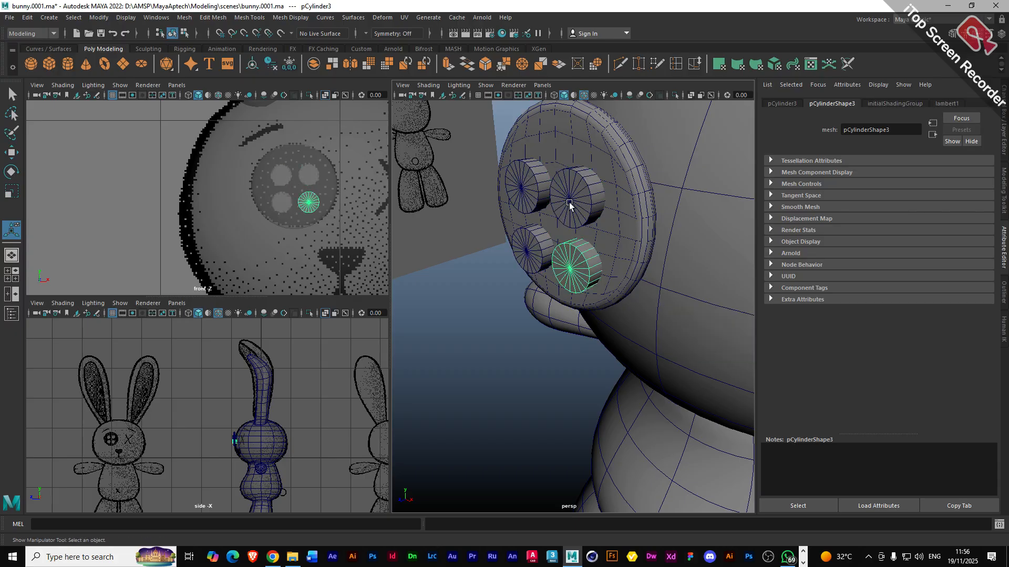
{"action": "left_click", "coordinate": [568, 203]}
- Select all four hole cylinders on the button eye and combine them into one mesh
{"action": "left_click", "coordinate": [525, 197]}
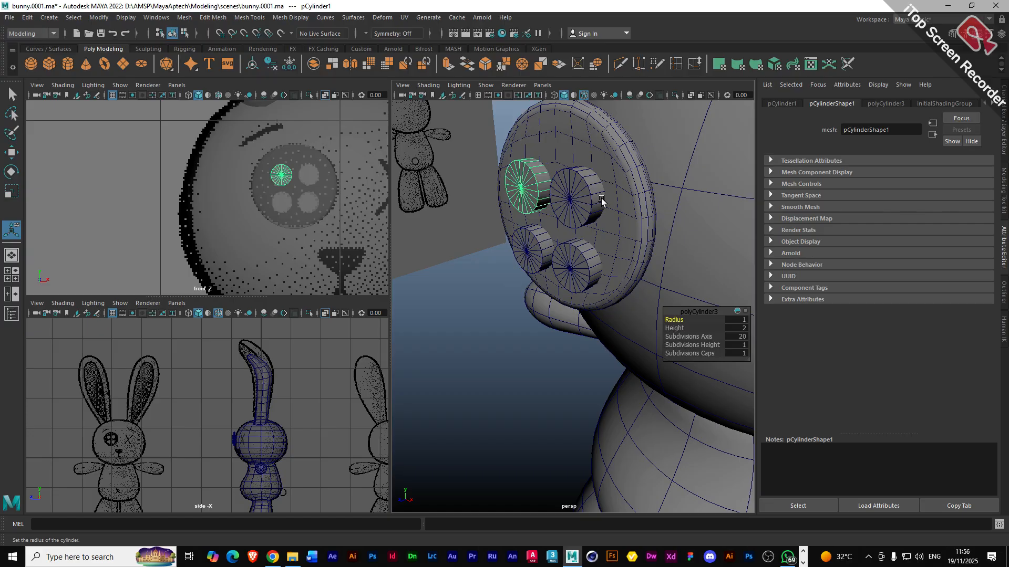
{"action": "left_click", "coordinate": [573, 193], "text": "shift"}
{"action": "left_click", "coordinate": [571, 266], "text": "shift"}
{"action": "left_click", "coordinate": [527, 251], "text": "shift"}
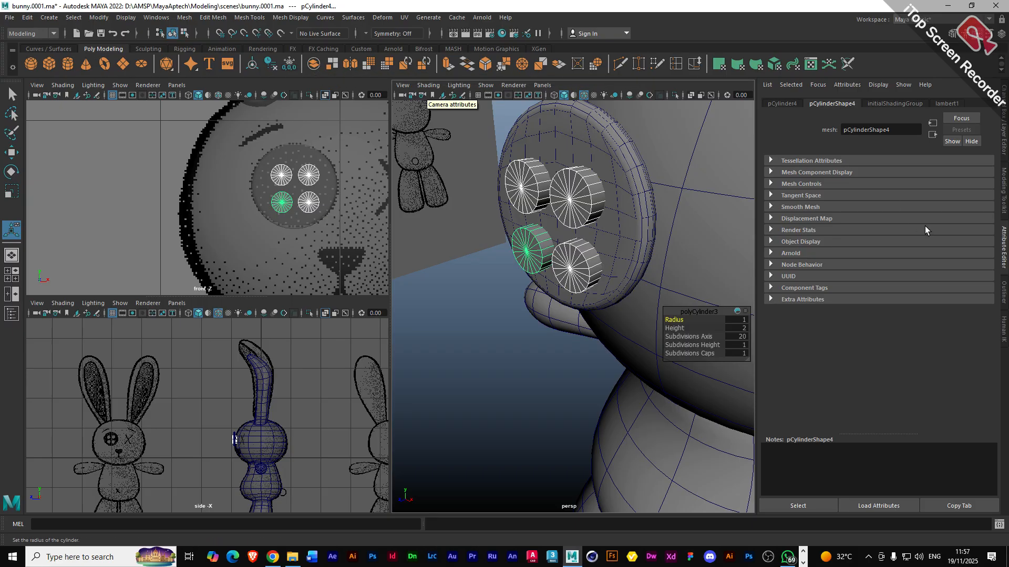
{"action": "left_click", "coordinate": [1001, 204]}
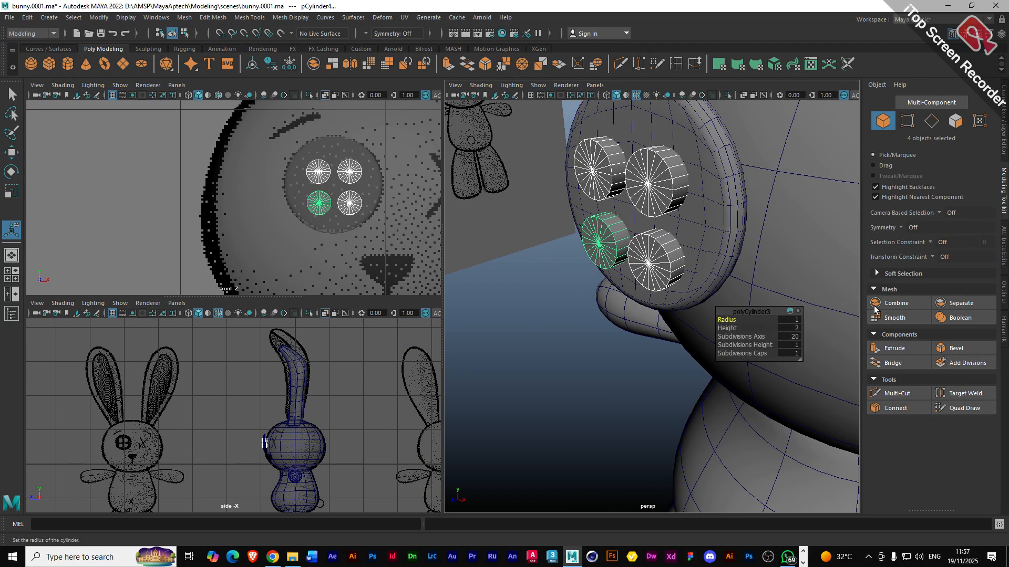
{"action": "left_click", "coordinate": [314, 65]}
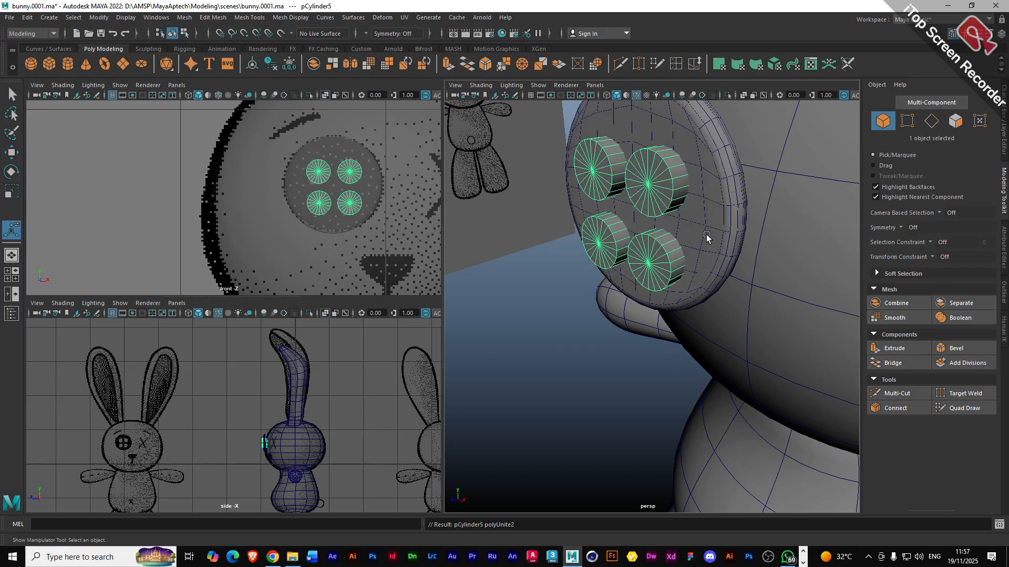
- Cut the four holes through the button disc by subtracting the combined cylinders from it with a Boolean Difference
{"action": "left_click", "coordinate": [707, 213]}
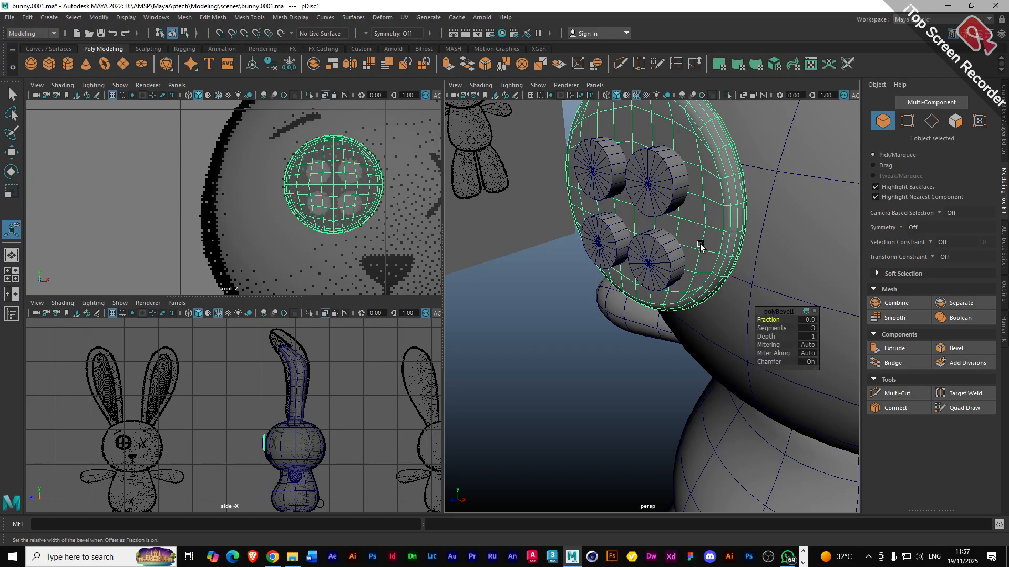
{"action": "key", "text": "w"}
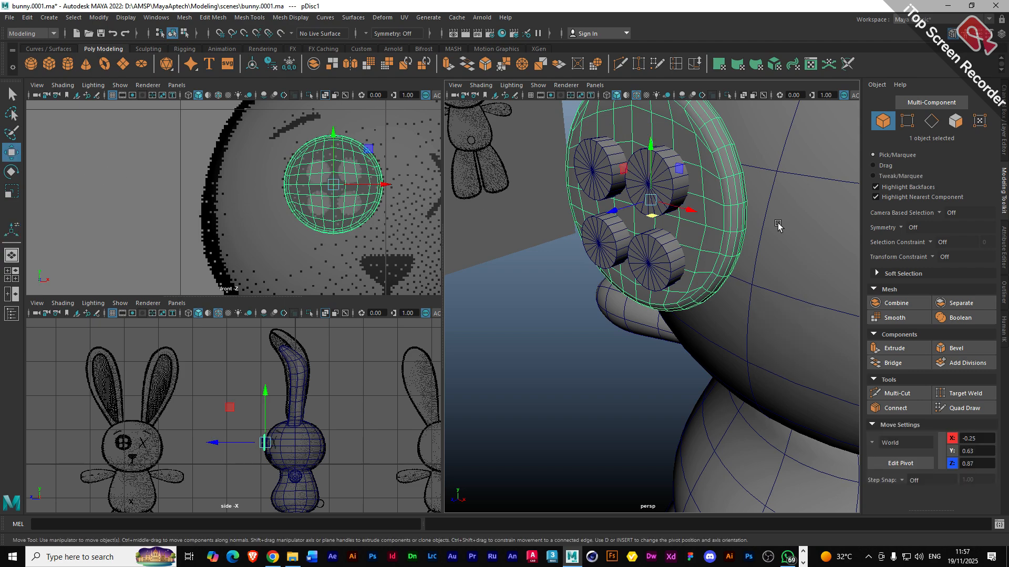
{"action": "left_click", "coordinate": [741, 242]}
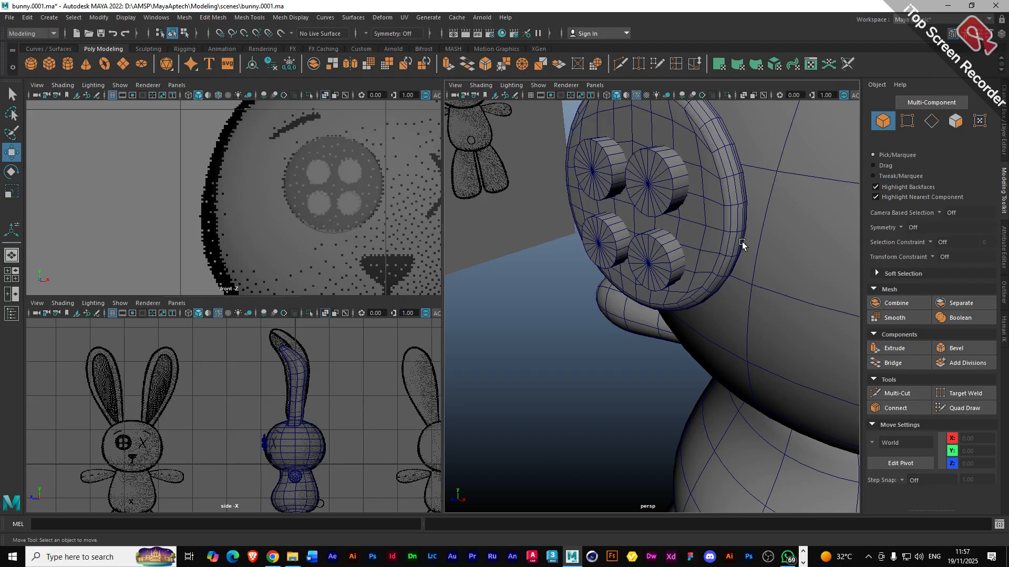
{"action": "left_click", "coordinate": [714, 217]}
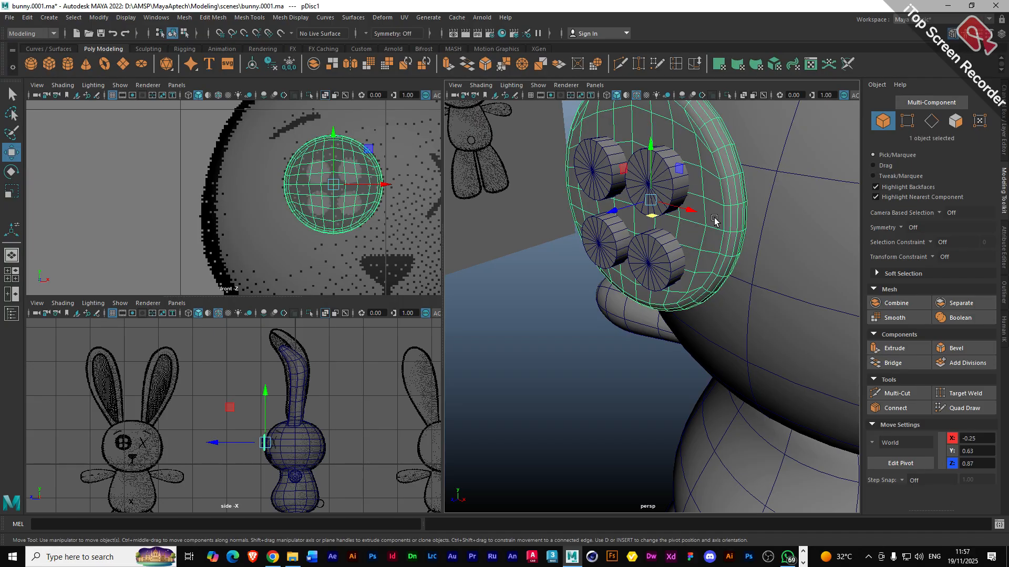
{"action": "left_click", "coordinate": [594, 175], "text": "shift"}
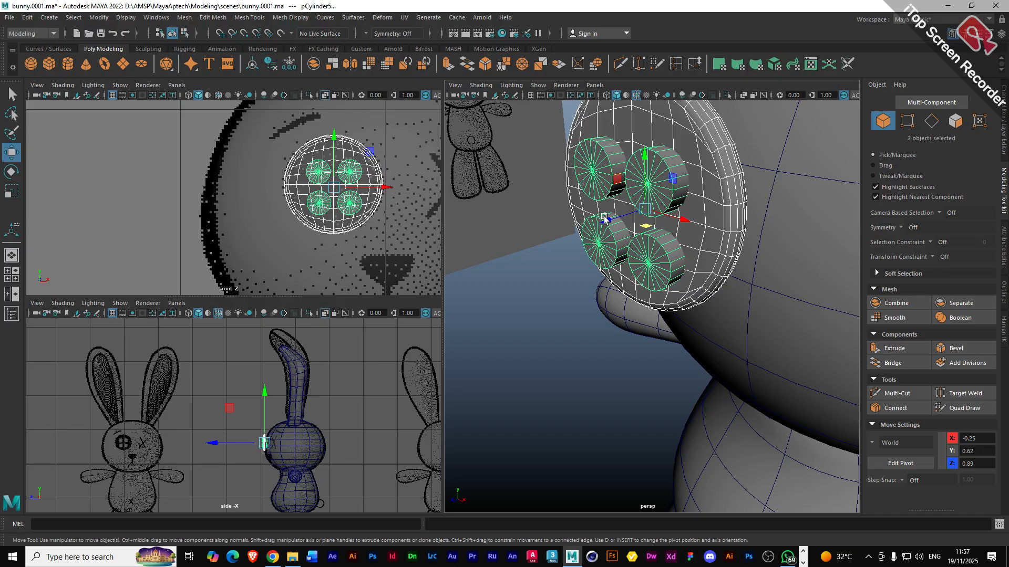
{"action": "left_click", "coordinate": [184, 17]}
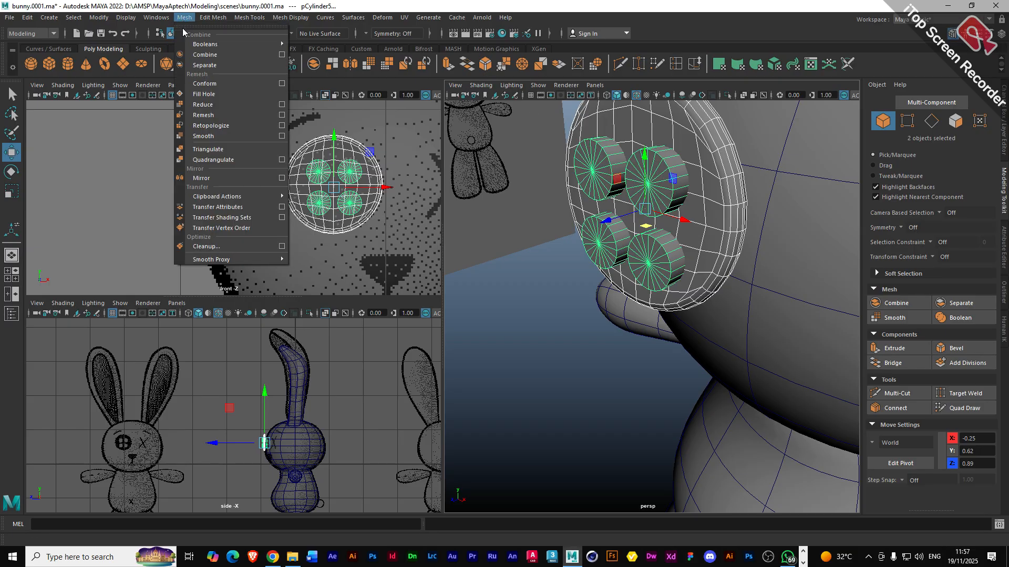
{"action": "mouse_move", "coordinate": [221, 44]}
{"action": "left_click", "coordinate": [322, 55]}
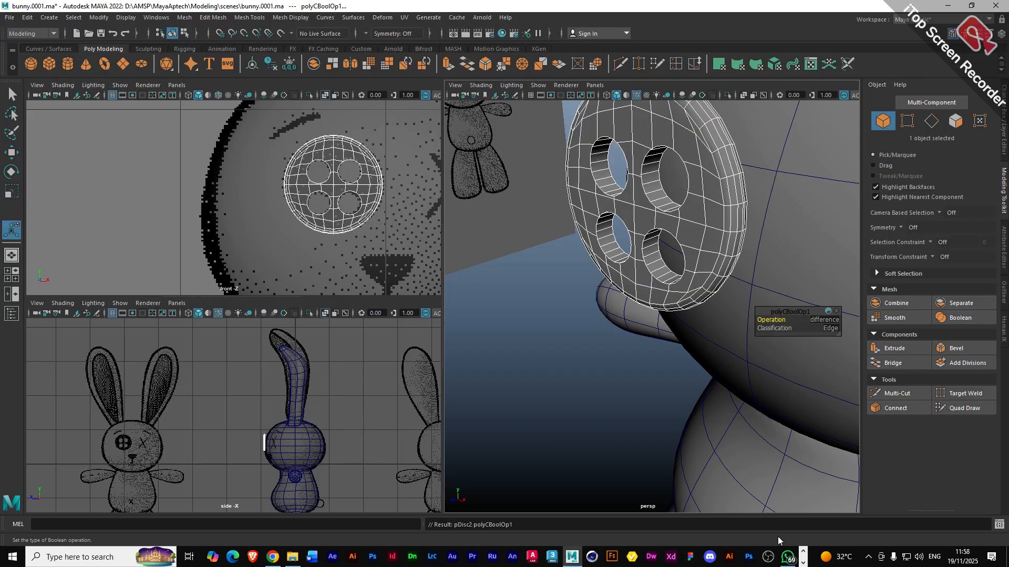
{"action": "left_click", "coordinate": [184, 17]}
{"action": "mouse_move", "coordinate": [198, 44]}
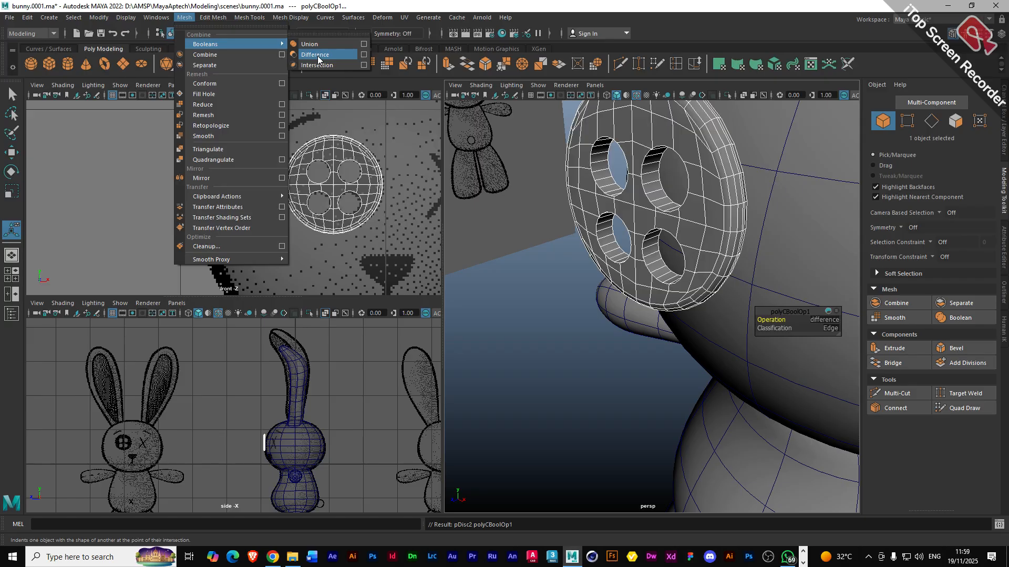
{"action": "left_click", "coordinate": [777, 534]}
- Move the holed button eye back toward the bunny's head, to about Z 0.85
{"action": "key", "text": "w"}
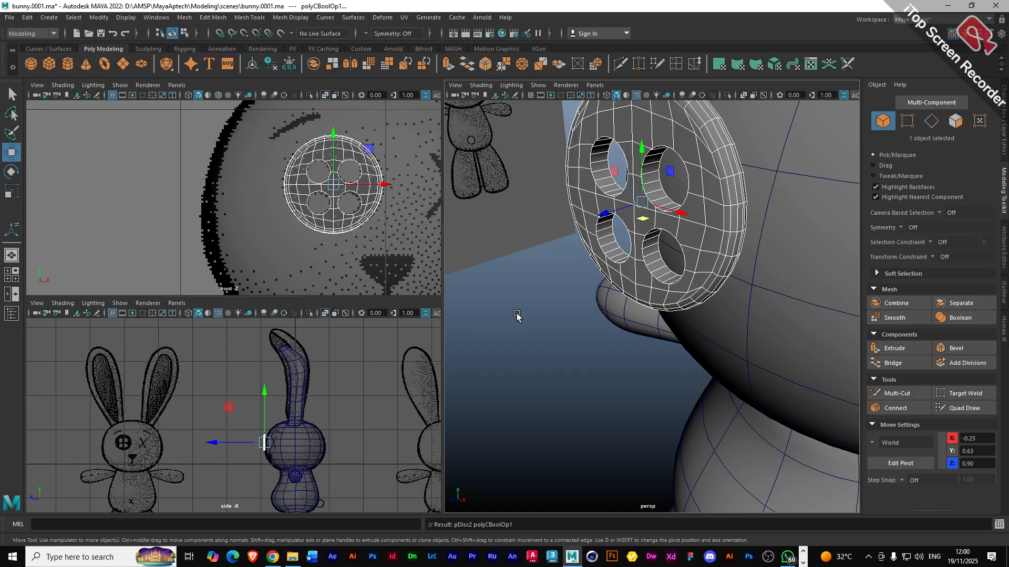
{"action": "left_click", "coordinate": [520, 316]}
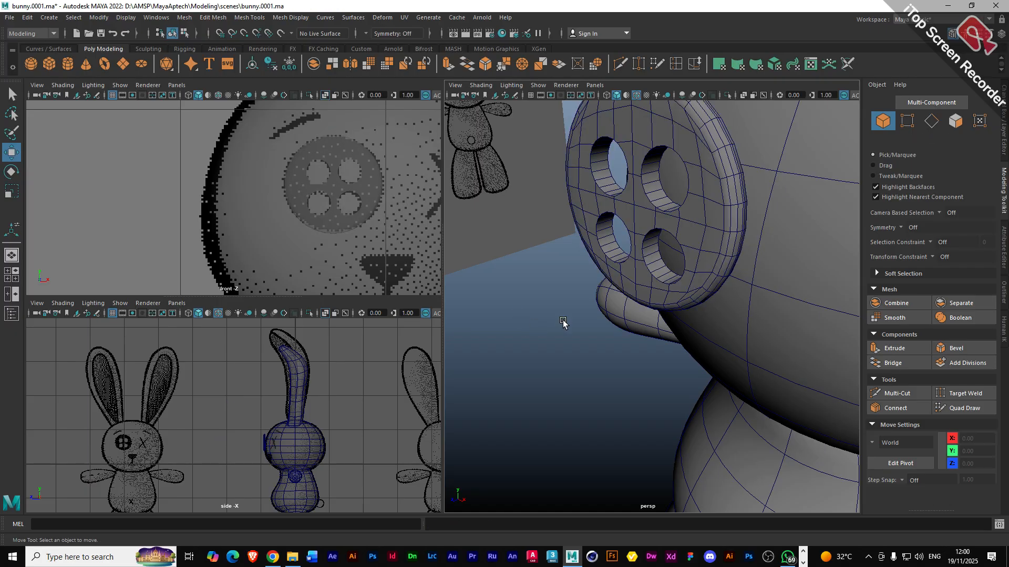
{"action": "left_click", "coordinate": [334, 188]}
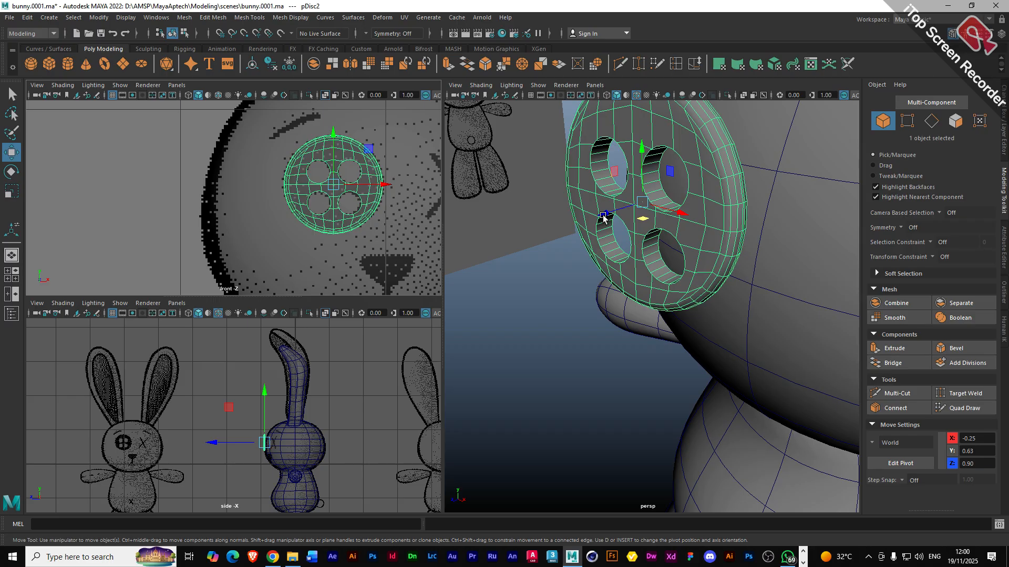
{"action": "left_click_drag", "start_coordinate": [604, 217], "coordinate": [625, 213]}
{"action": "scroll", "coordinate": [609, 241], "scroll_direction": "down", "scroll_amount": 5}
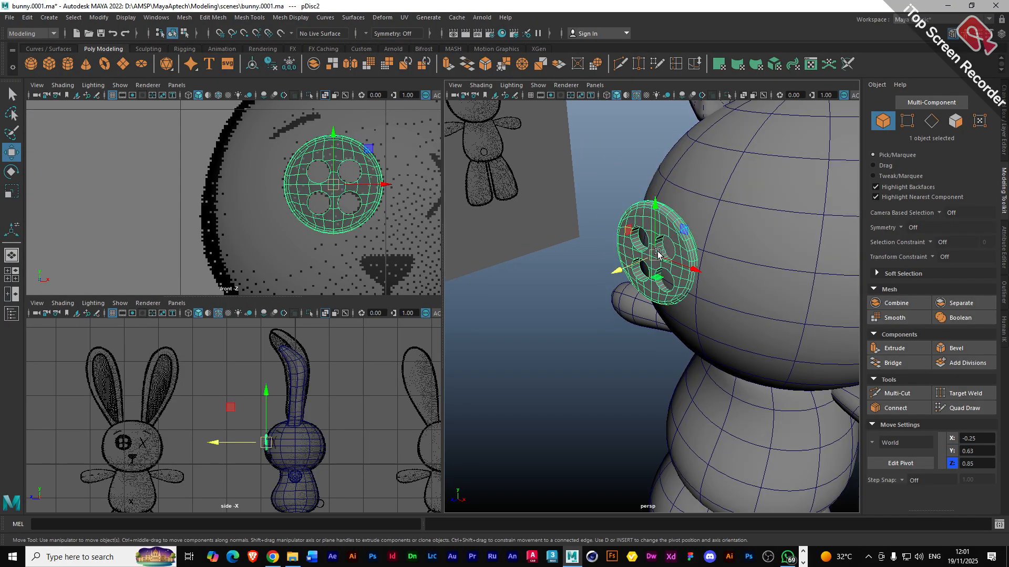
{"action": "left_click_drag", "start_coordinate": [657, 254], "coordinate": [578, 223], "text": "alt"}
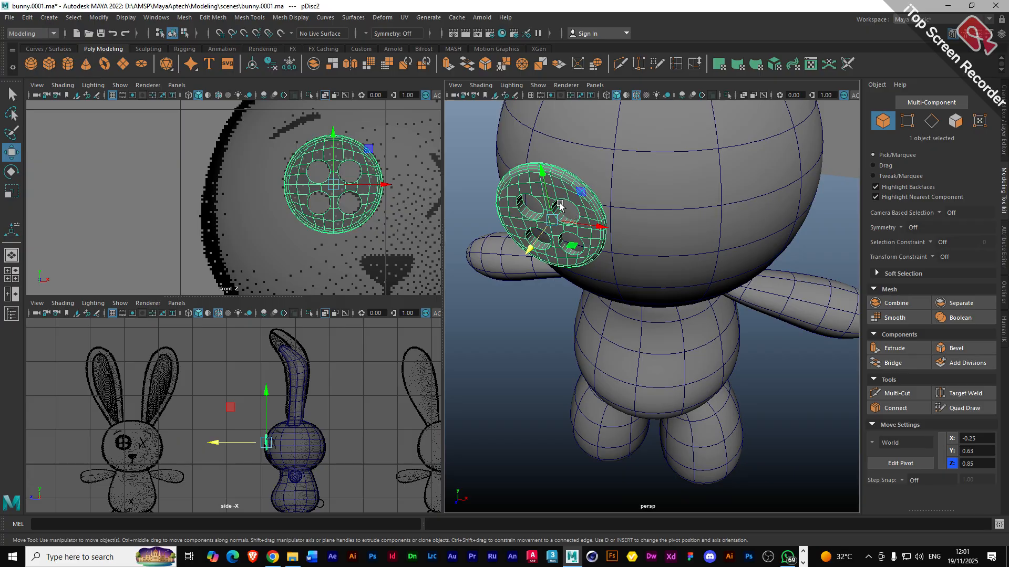
- Examine how the holed button eye sits against the bunny's head from the front and both sides
{"action": "left_click_drag", "start_coordinate": [560, 206], "coordinate": [573, 232], "text": "alt"}
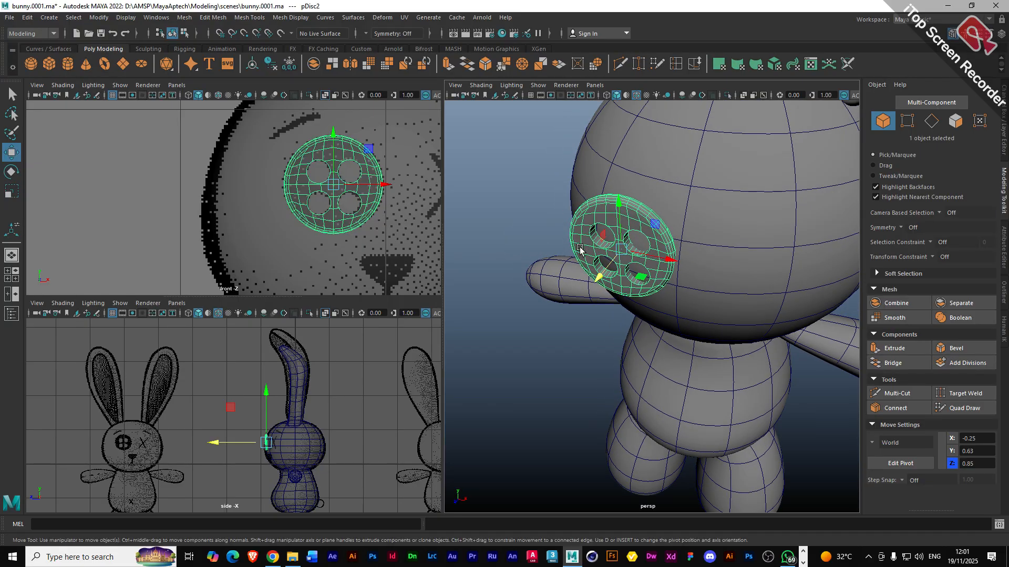
{"action": "left_click_drag", "start_coordinate": [623, 272], "coordinate": [606, 273], "text": "alt"}
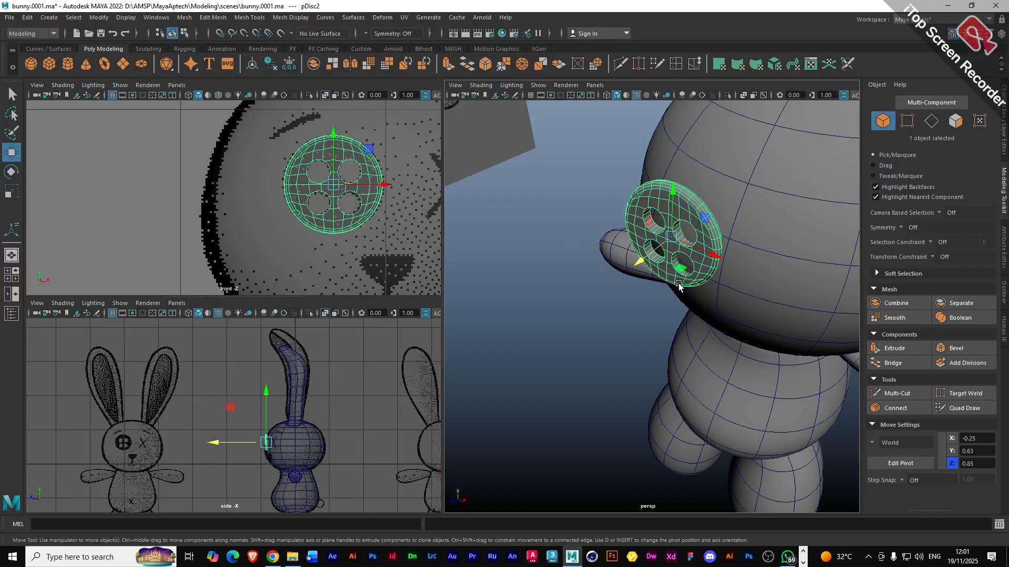
{"action": "left_click", "coordinate": [722, 197]}
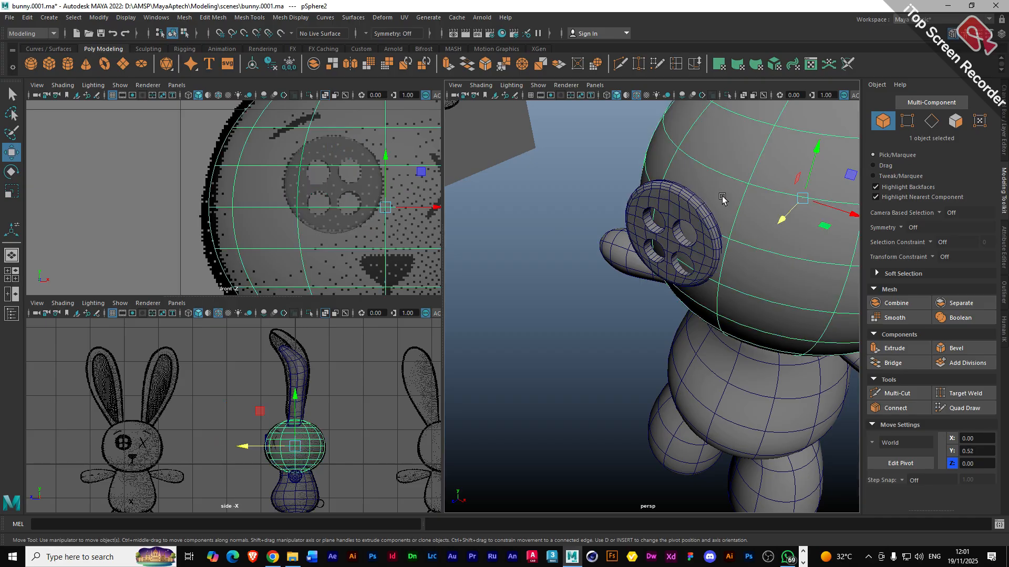
{"action": "left_click", "coordinate": [709, 232]}
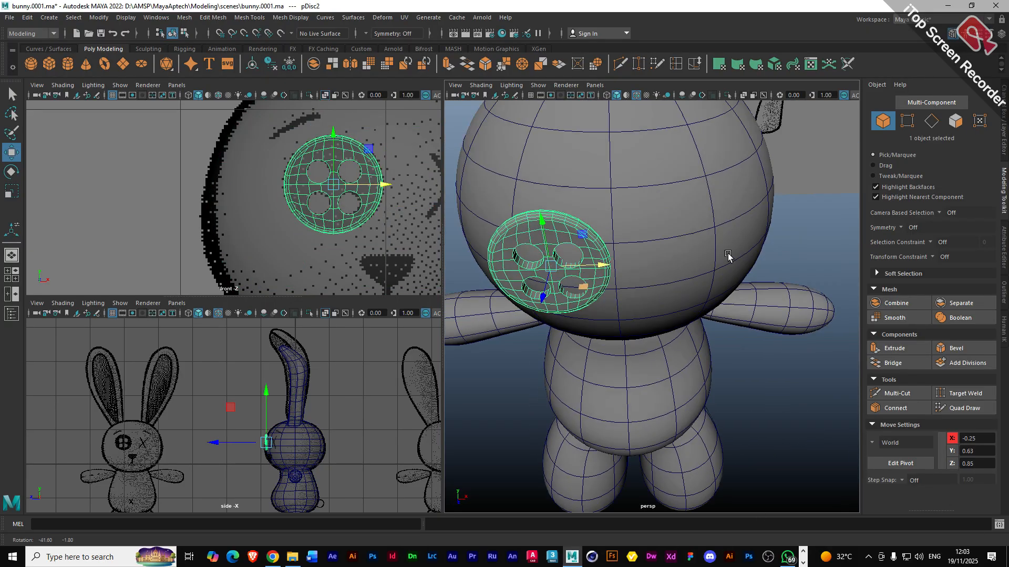
{"action": "left_click_drag", "start_coordinate": [729, 256], "coordinate": [671, 331], "text": "alt"}
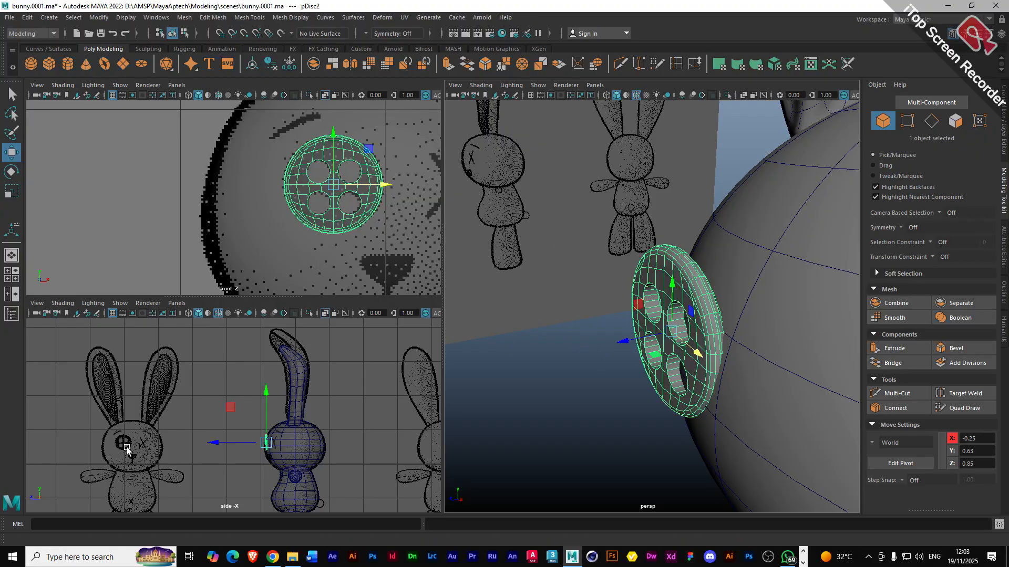
{"action": "left_click_drag", "start_coordinate": [590, 357], "coordinate": [654, 362], "text": "alt"}
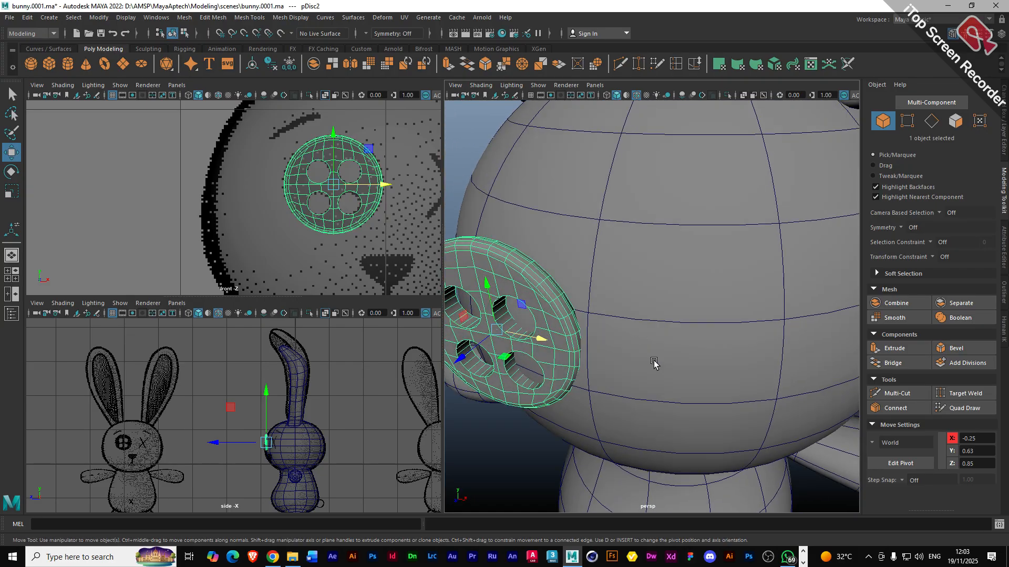
{"action": "left_click_drag", "start_coordinate": [501, 361], "coordinate": [722, 392], "text": "alt"}
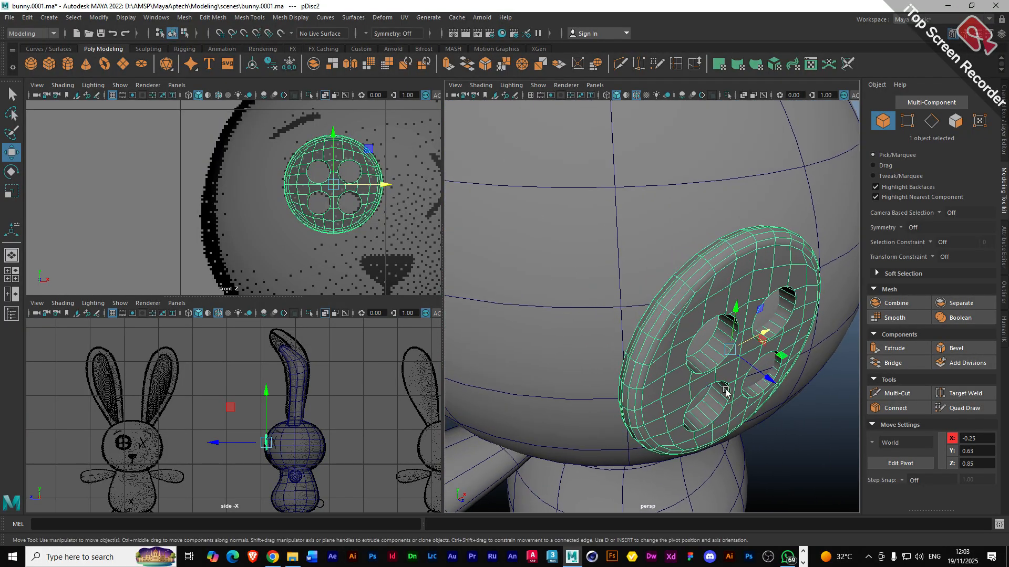
- Rotate the button eye slightly so that it follows the curve of the bunny's head
{"action": "key", "text": "e"}
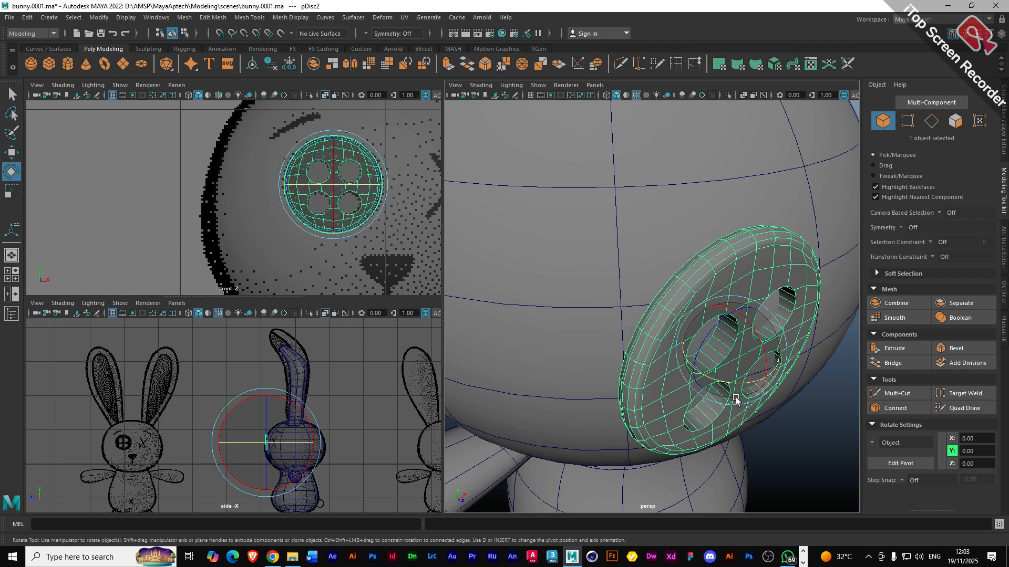
{"action": "left_click_drag", "start_coordinate": [734, 388], "coordinate": [638, 315]}
{"action": "scroll", "coordinate": [742, 397], "scroll_direction": "down", "scroll_amount": 5}
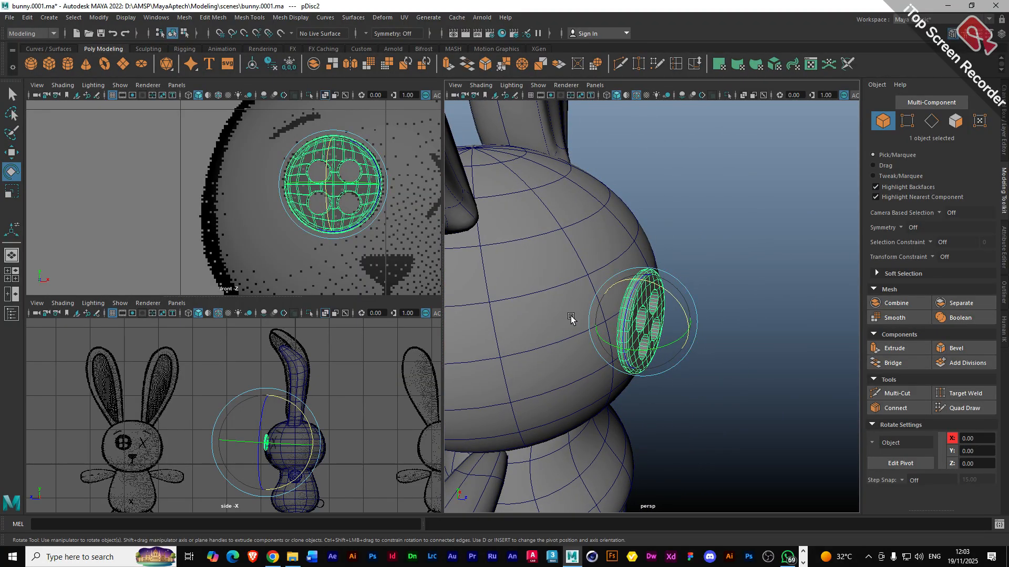
{"action": "left_click_drag", "start_coordinate": [668, 367], "coordinate": [694, 362], "text": "alt"}
{"action": "left_click_drag", "start_coordinate": [718, 352], "coordinate": [711, 349], "text": "alt"}
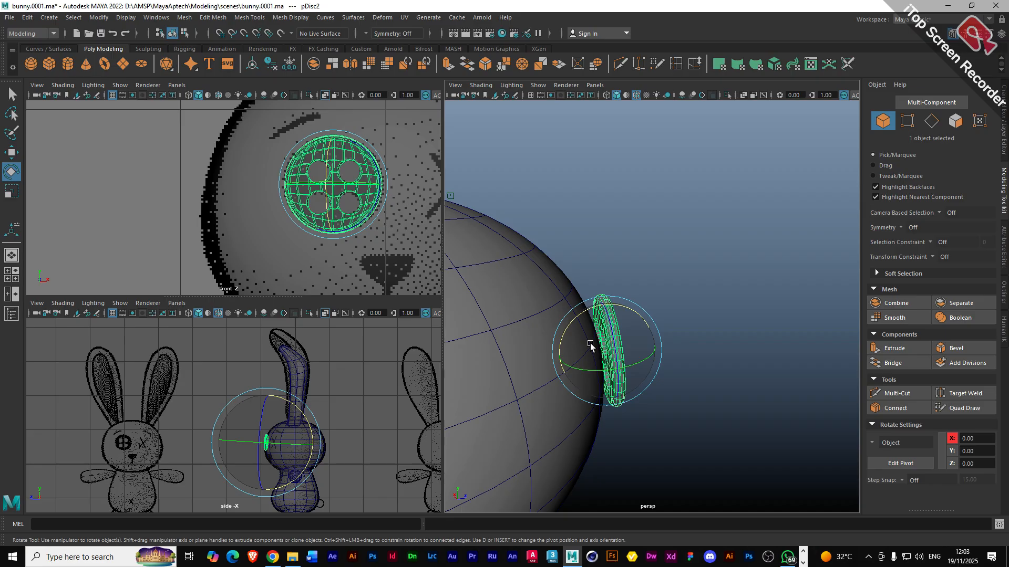
{"action": "left_click_drag", "start_coordinate": [586, 355], "coordinate": [588, 394], "text": "alt"}
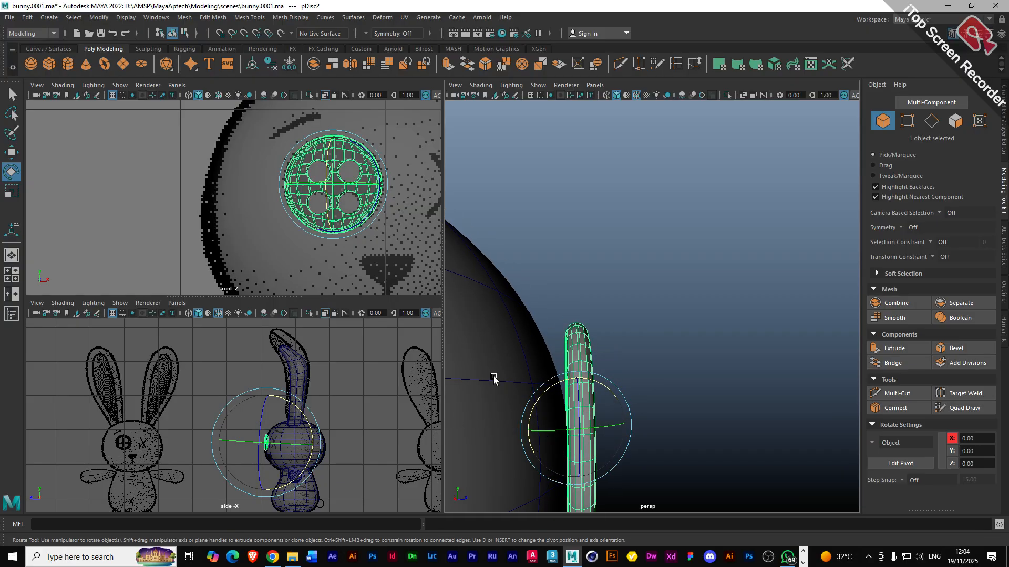
{"action": "left_click_drag", "start_coordinate": [478, 317], "coordinate": [601, 423], "text": "alt"}
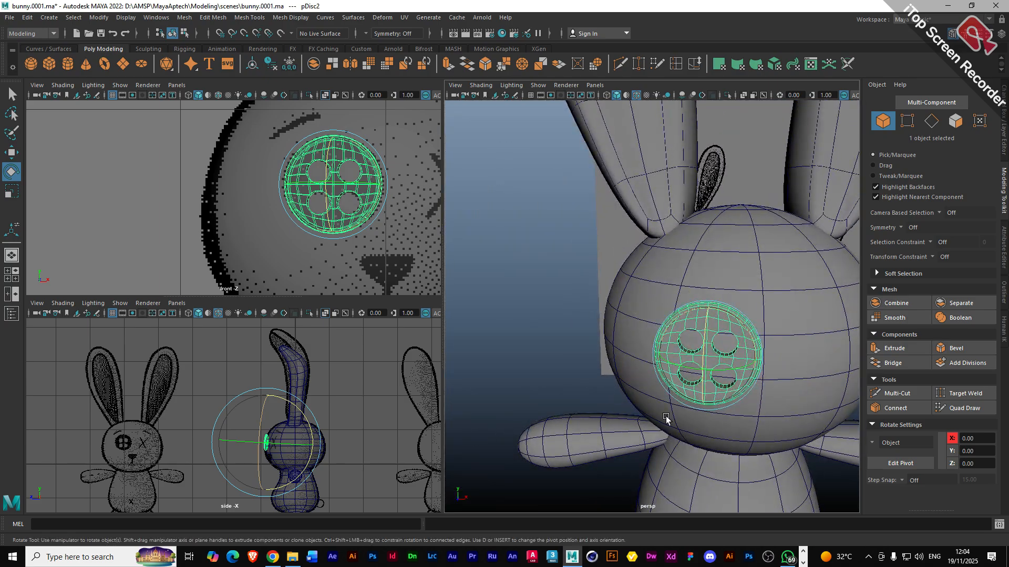
- Select the vertices at the upper centre edge of the button eye and enable Soft Select with a volume falloff of 0.21
{"action": "key", "text": "w"}
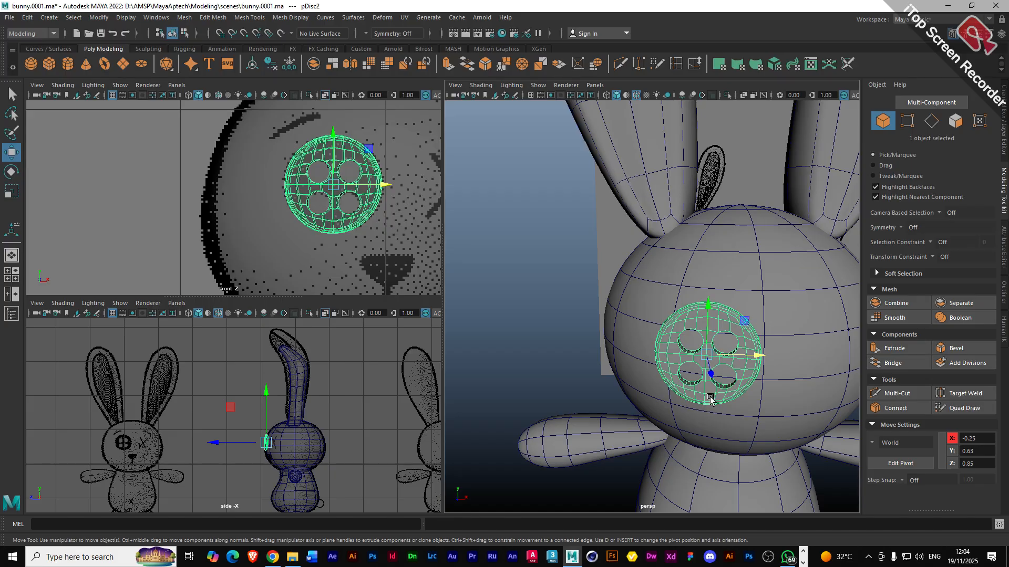
{"action": "left_click_drag", "start_coordinate": [711, 400], "coordinate": [637, 407], "text": "alt"}
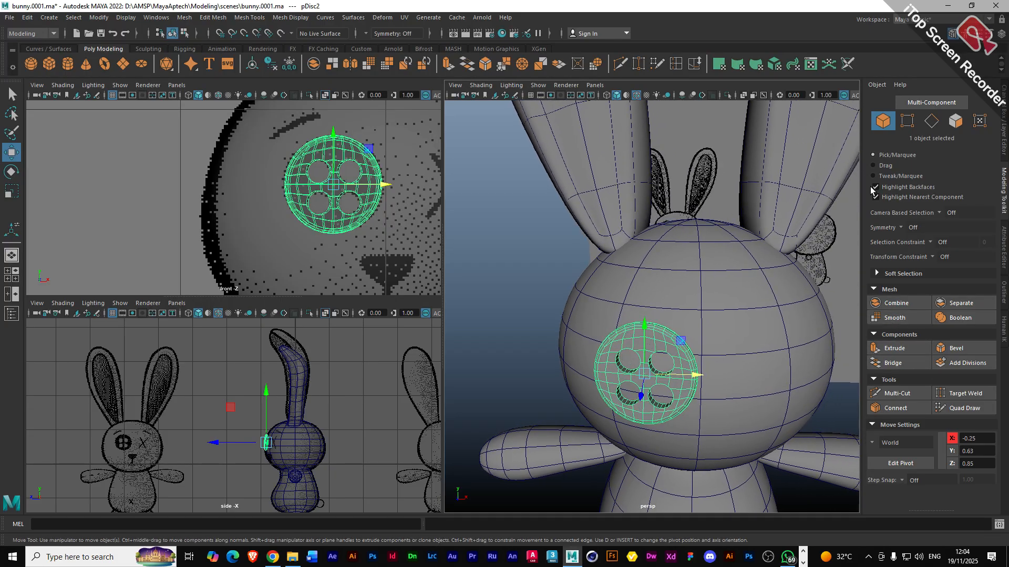
{"action": "left_click", "coordinate": [910, 127]}
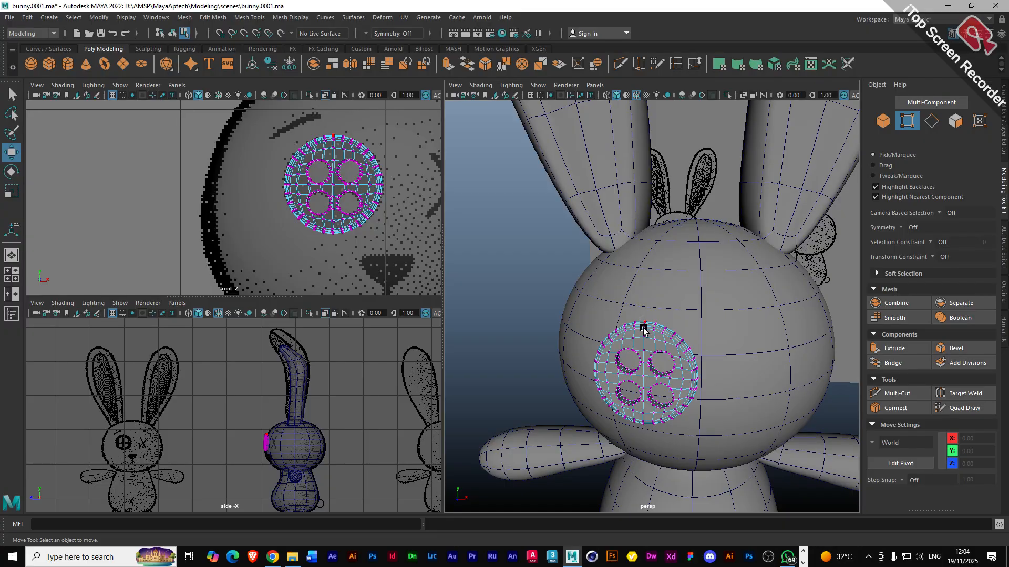
{"action": "left_click_drag", "start_coordinate": [643, 328], "coordinate": [647, 343]}
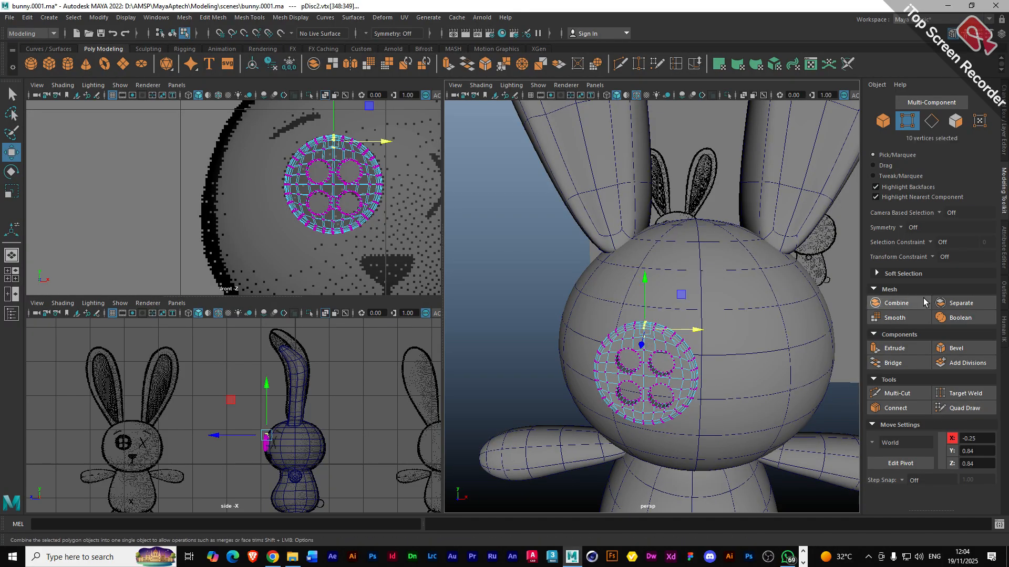
{"action": "left_click", "coordinate": [875, 273]}
{"action": "left_click", "coordinate": [915, 287]}
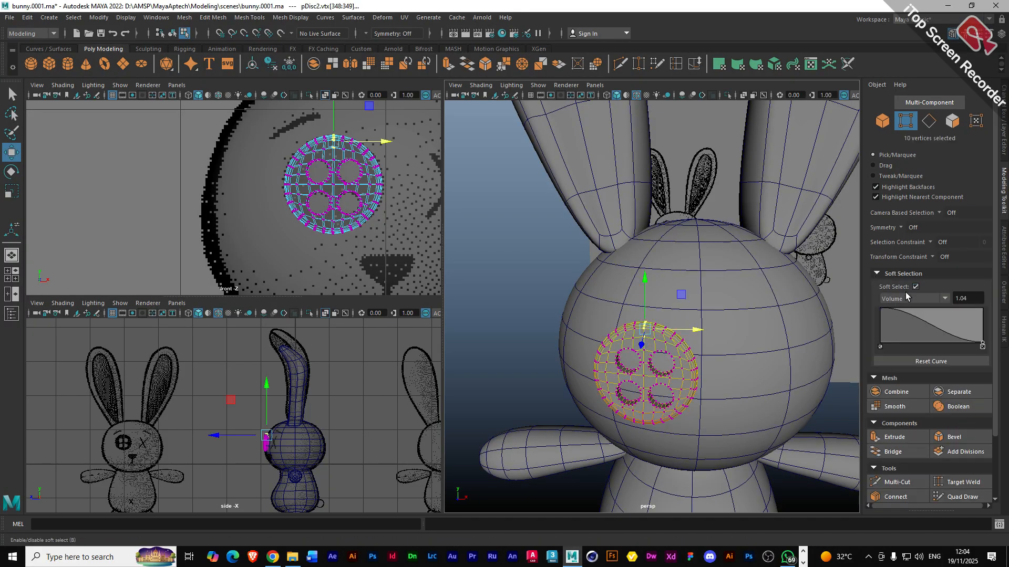
{"action": "left_click_drag", "start_coordinate": [550, 352], "coordinate": [455, 353], "text": "alt"}
{"action": "key", "text": "b"}
{"action": "scroll", "coordinate": [644, 357], "scroll_direction": "up", "scroll_amount": 2}
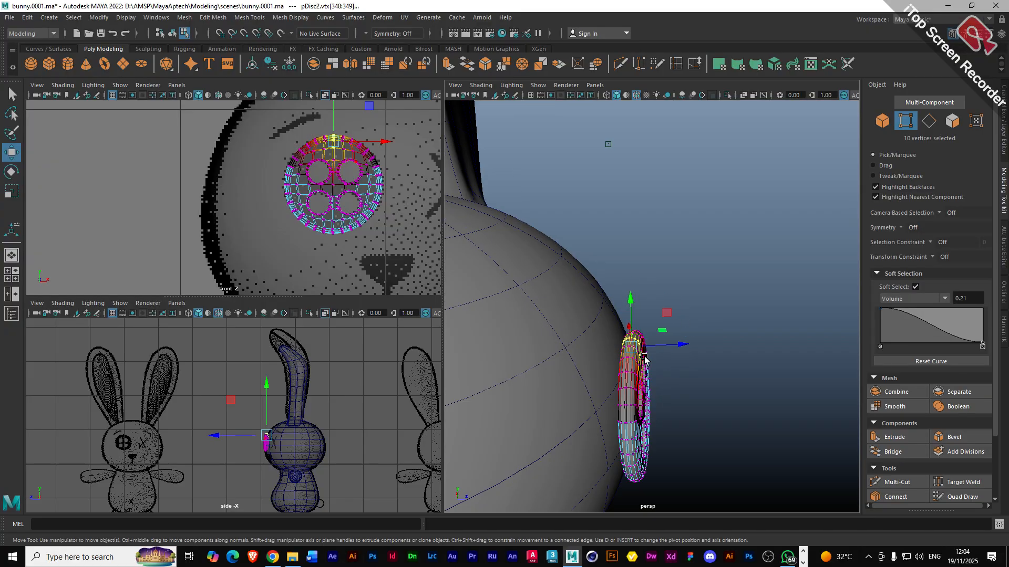
- Try to push the button eye's top-edge vertices back toward the head, and undo the last move
{"action": "left_click_drag", "start_coordinate": [682, 345], "coordinate": [639, 420]}
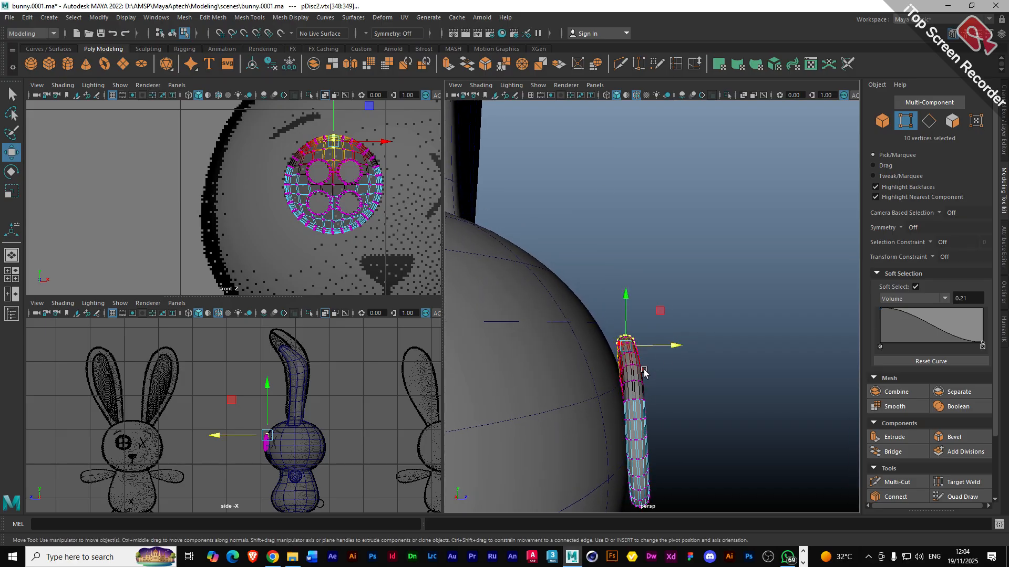
{"action": "left_click_drag", "start_coordinate": [675, 345], "coordinate": [580, 410]}
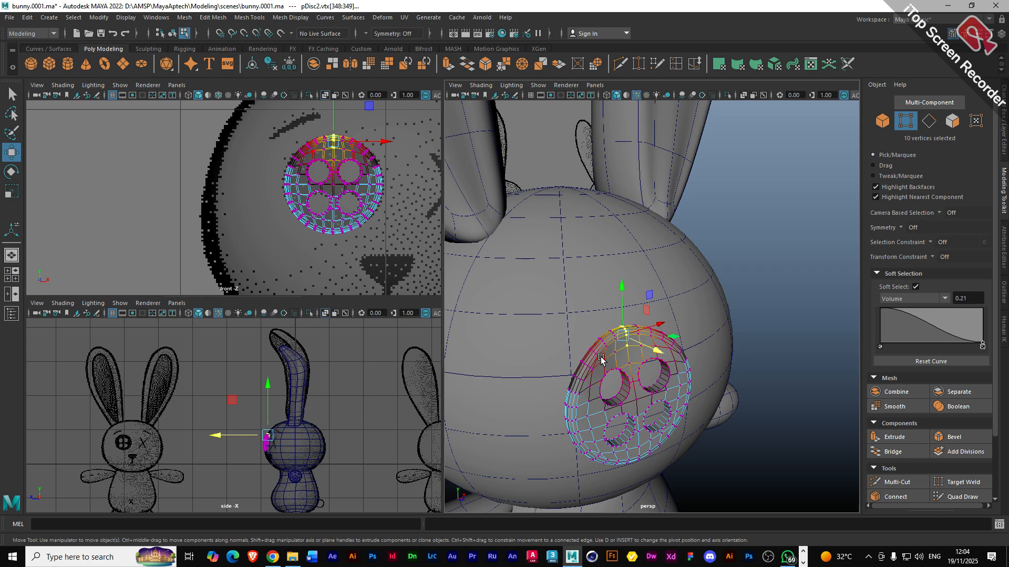
{"action": "key", "text": "ctrl+z"}
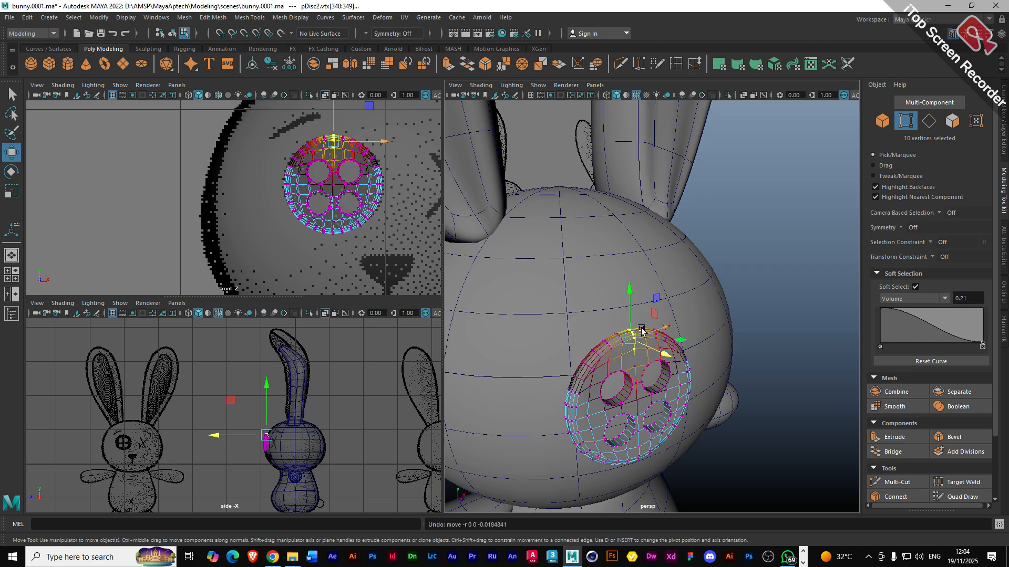
{"action": "left_click_drag", "start_coordinate": [640, 362], "coordinate": [710, 336], "text": "alt"}
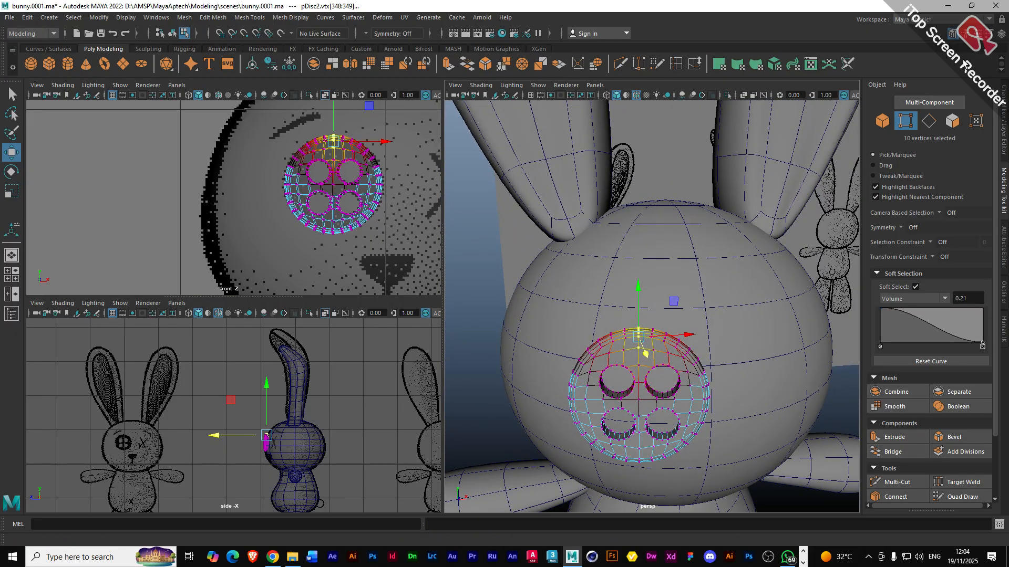
- Select the wider band of vertices along the button eye's upper rim, above the holes
{"action": "left_click", "coordinate": [954, 122]}
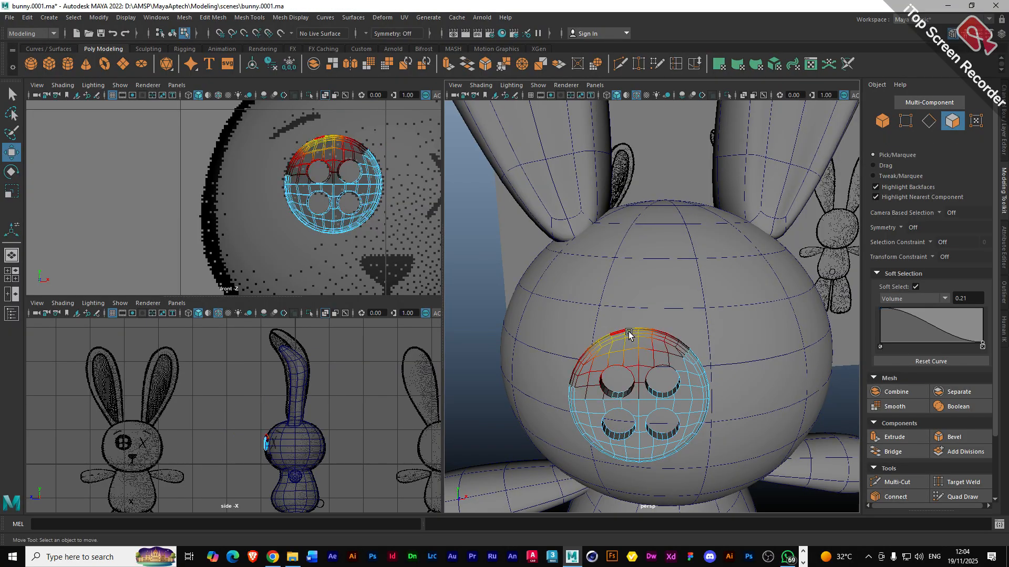
{"action": "left_click", "coordinate": [905, 121]}
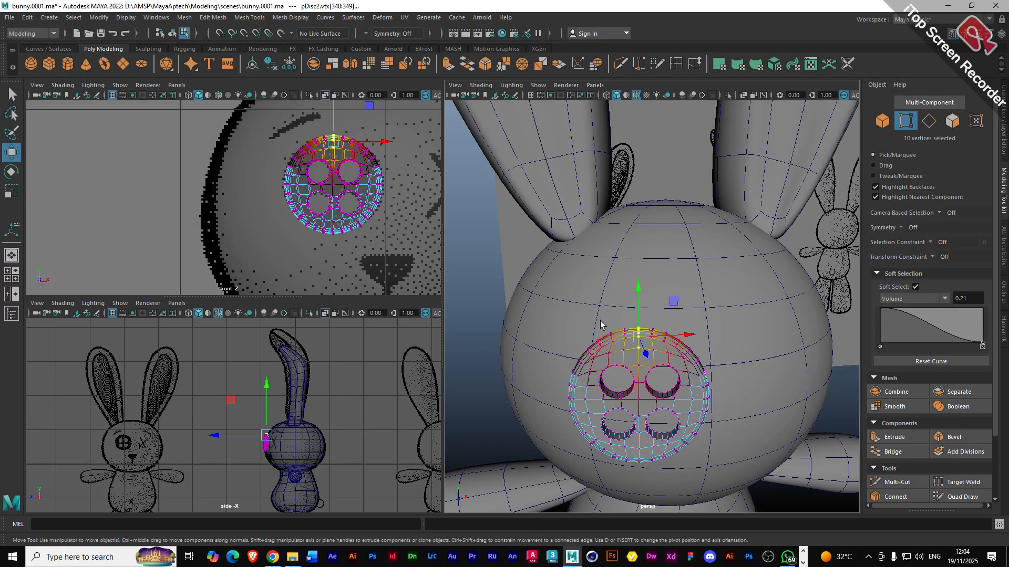
{"action": "left_click_drag", "start_coordinate": [600, 319], "coordinate": [675, 359]}
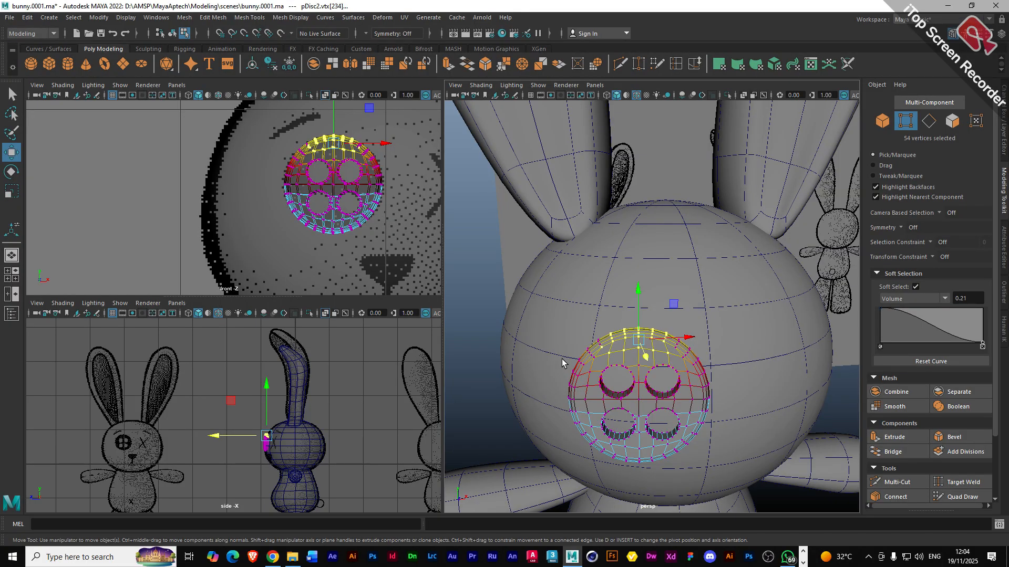
- Try to bend the button eye's upper rim toward the head by moving and rotating its soft-selected vertices
{"action": "left_click_drag", "start_coordinate": [552, 353], "coordinate": [645, 372], "text": "alt"}
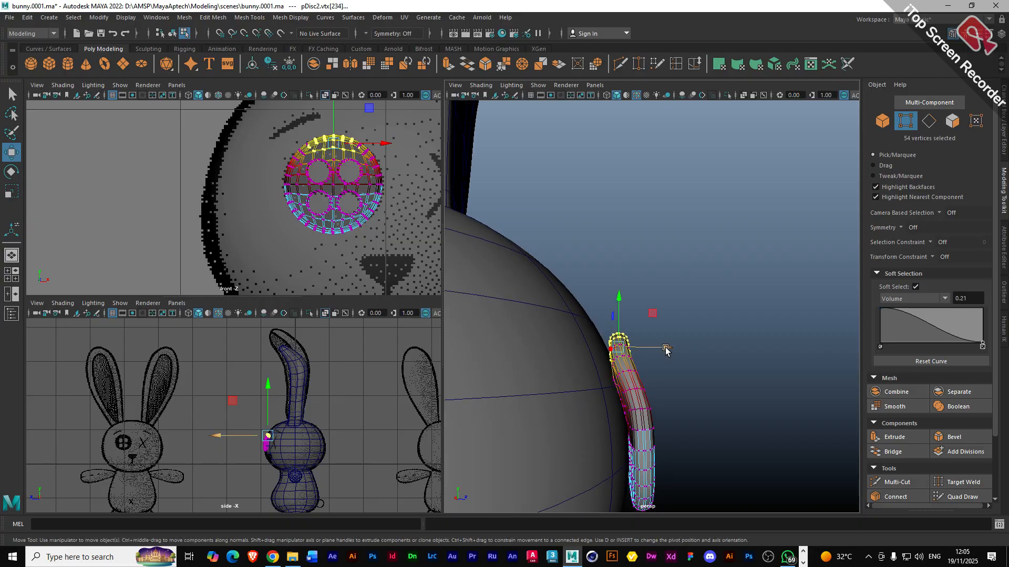
{"action": "key", "text": "e"}
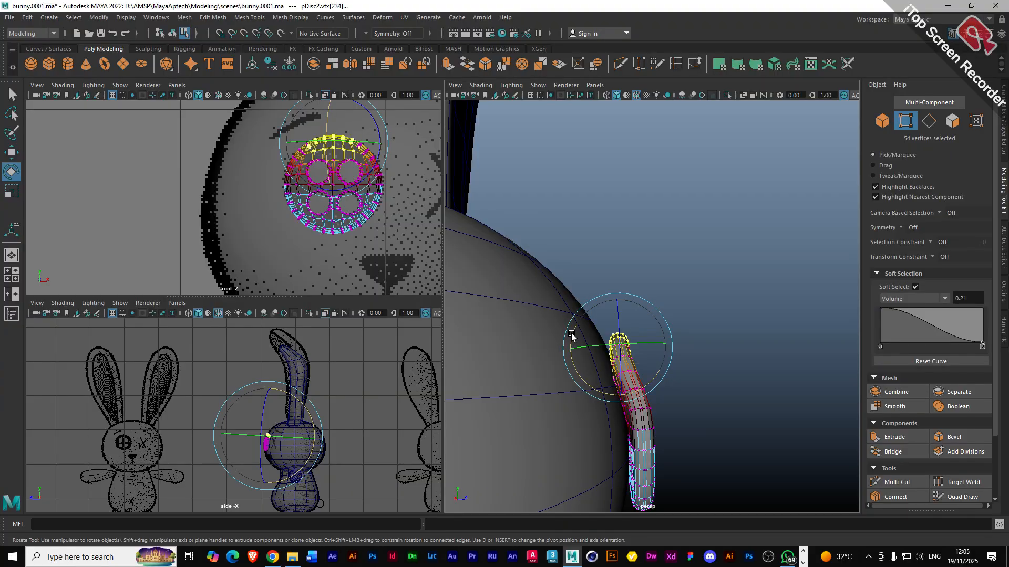
{"action": "left_click_drag", "start_coordinate": [573, 338], "coordinate": [573, 347]}
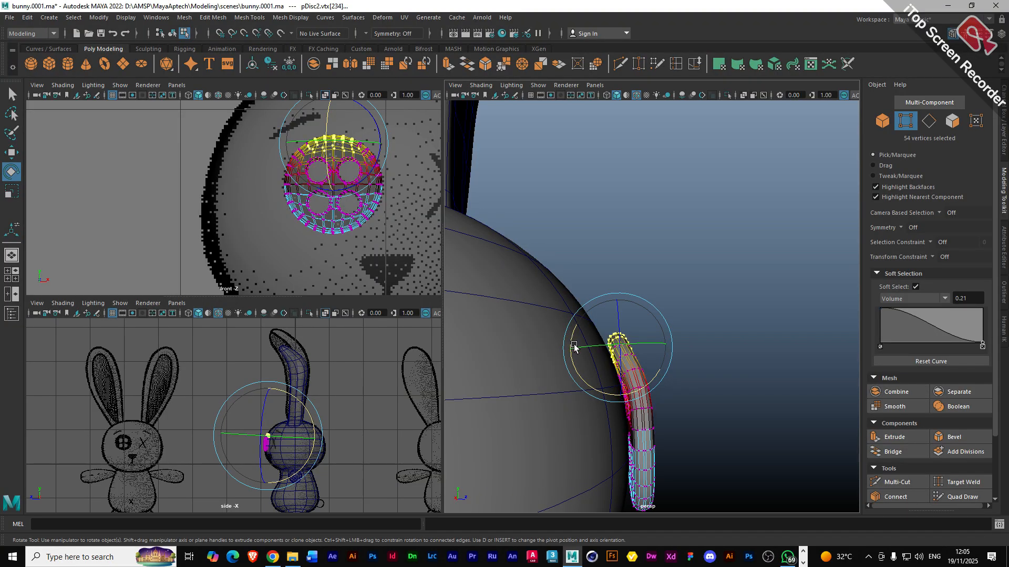
{"action": "key", "text": "w"}
{"action": "left_click_drag", "start_coordinate": [675, 350], "coordinate": [668, 351]}
{"action": "key", "text": "e"}
{"action": "left_click_drag", "start_coordinate": [570, 340], "coordinate": [569, 344]}
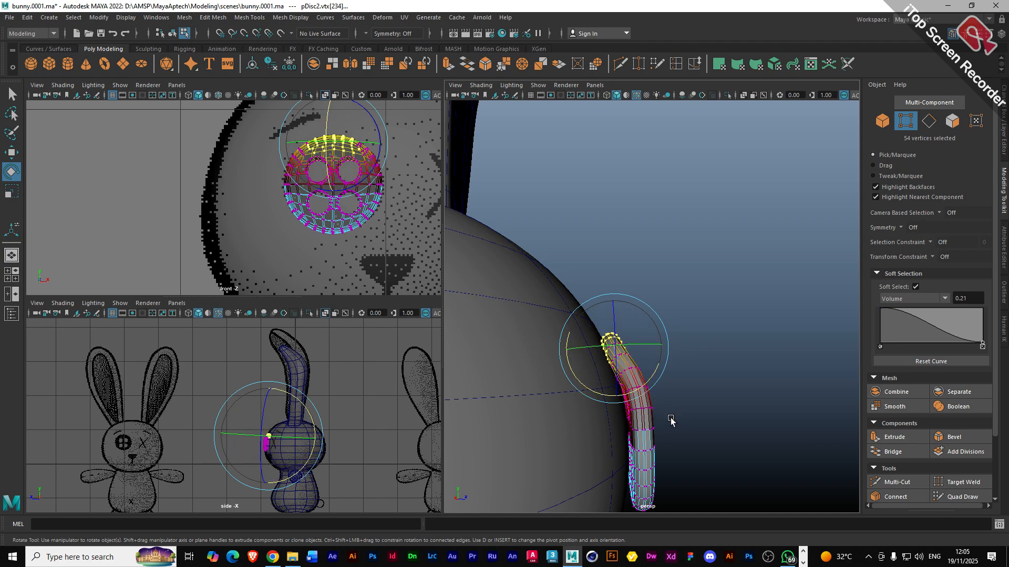
- Try to move the button eye's vertex band around the two upper holes toward the head
{"action": "left_click_drag", "start_coordinate": [667, 418], "coordinate": [539, 367], "text": "alt"}
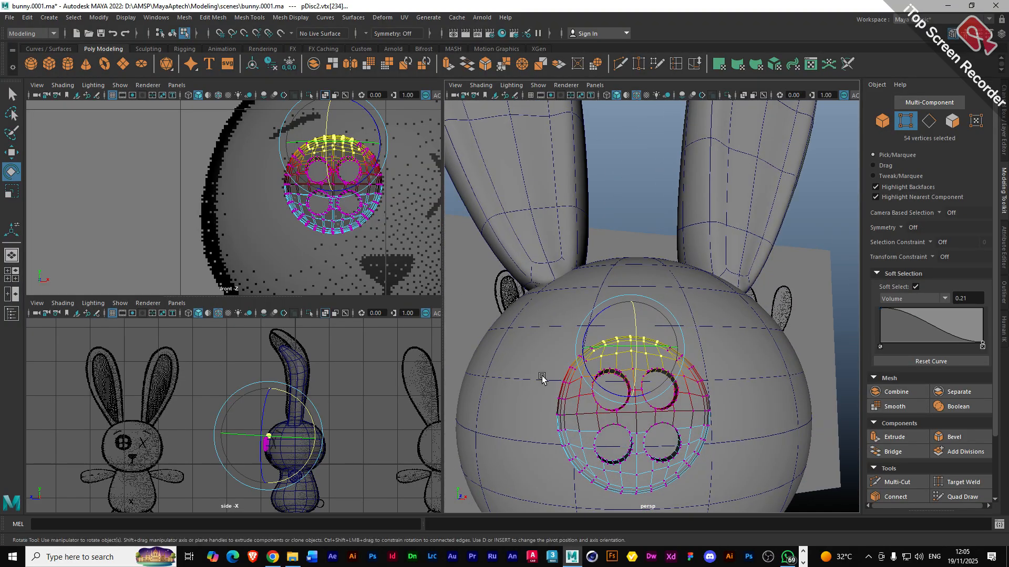
{"action": "left_click_drag", "start_coordinate": [538, 374], "coordinate": [716, 415]}
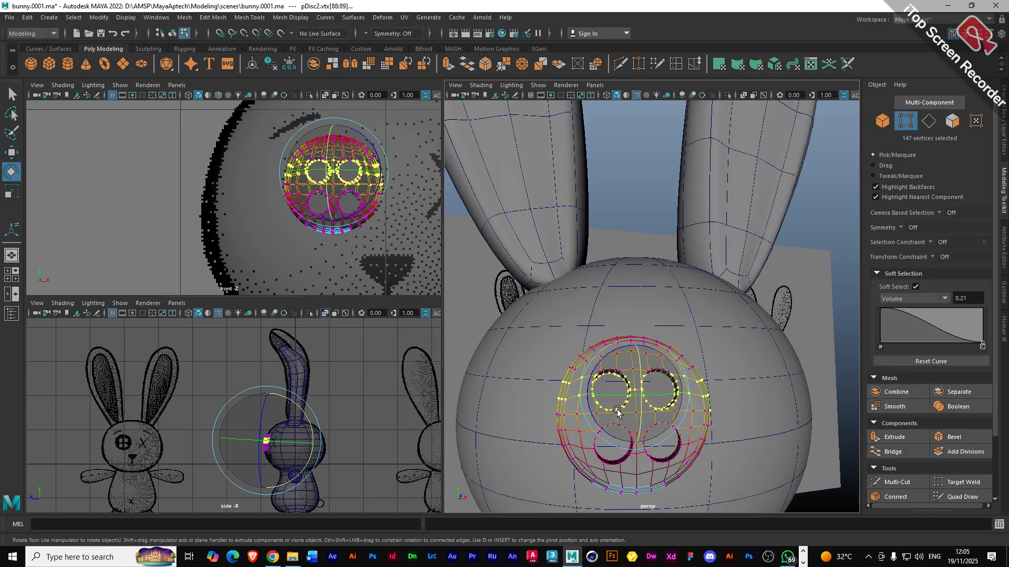
{"action": "key", "text": "w"}
{"action": "left_click_drag", "start_coordinate": [622, 410], "coordinate": [603, 426], "text": "alt"}
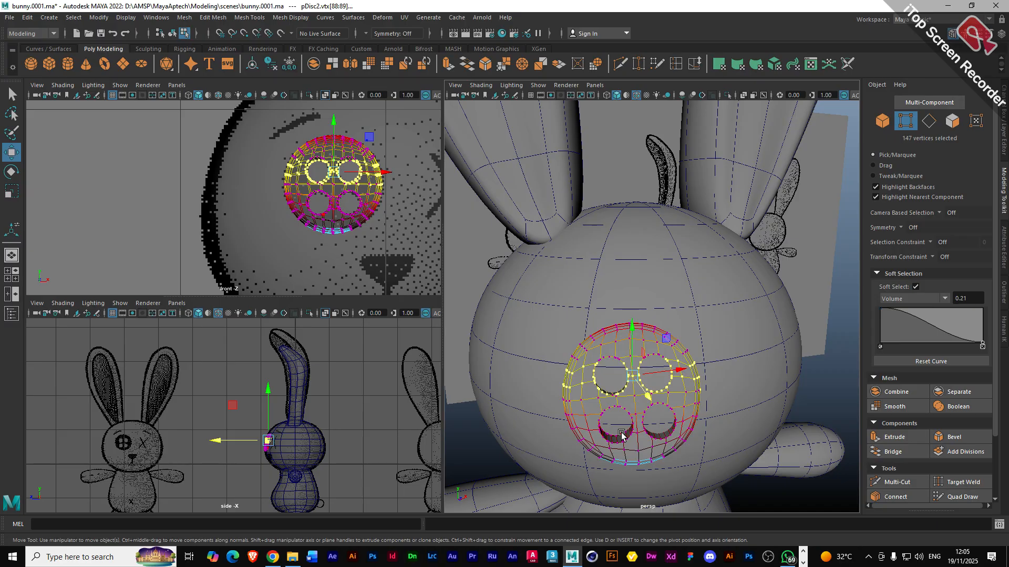
- Undo the moves and rotations that bent the button eye's upper half toward the head
{"action": "key", "text": "ctrl+z"}
{"action": "key", "text": "ctrl+z"}
{"action": "key", "text": "ctrl+z"}
{"action": "key", "text": "ctrl+z"}
{"action": "key", "text": "ctrl+z"}
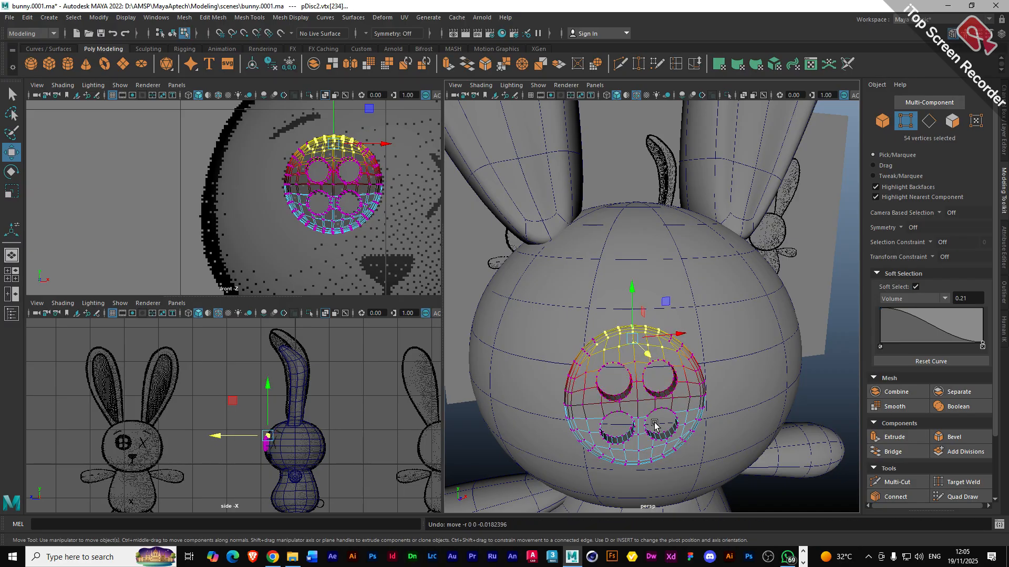
{"action": "left_click", "coordinate": [651, 353]}
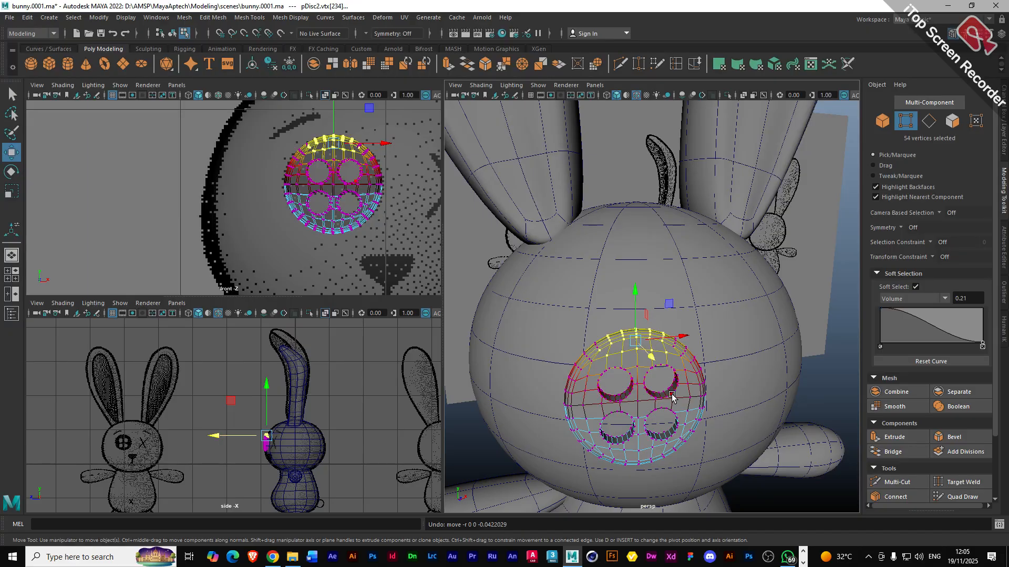
{"action": "left_click_drag", "start_coordinate": [625, 408], "coordinate": [711, 387], "text": "alt"}
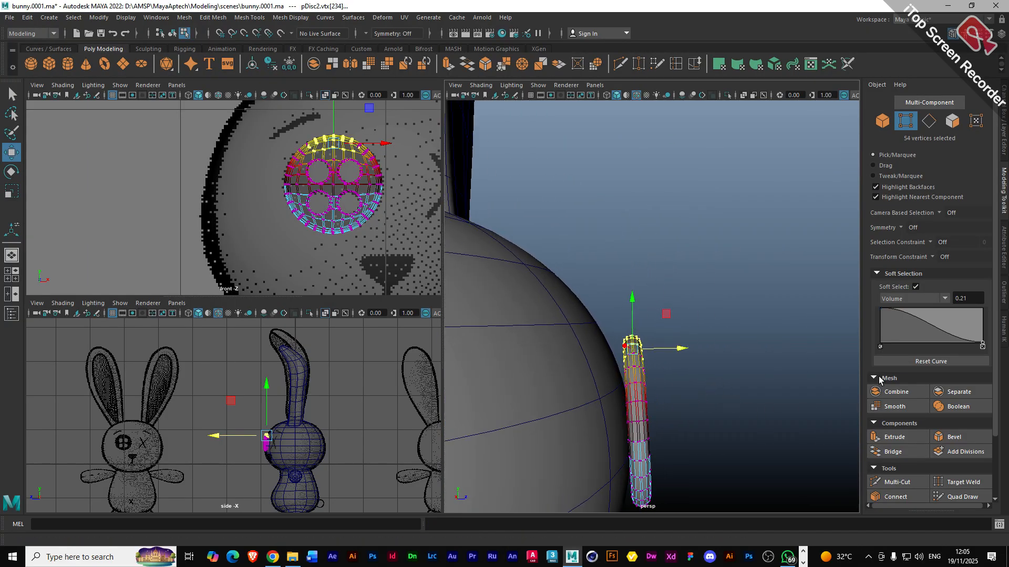
- Select the whole button eye in object mode and examine how it sits against the head from several sides
{"action": "left_click", "coordinate": [882, 121]}
{"action": "left_click", "coordinate": [664, 413]}
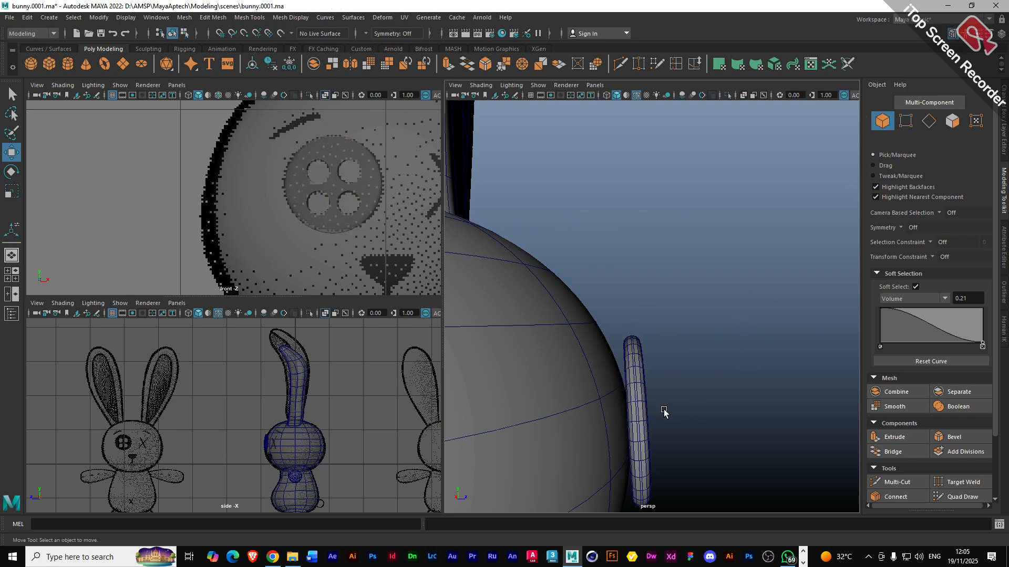
{"action": "left_click", "coordinate": [646, 403]}
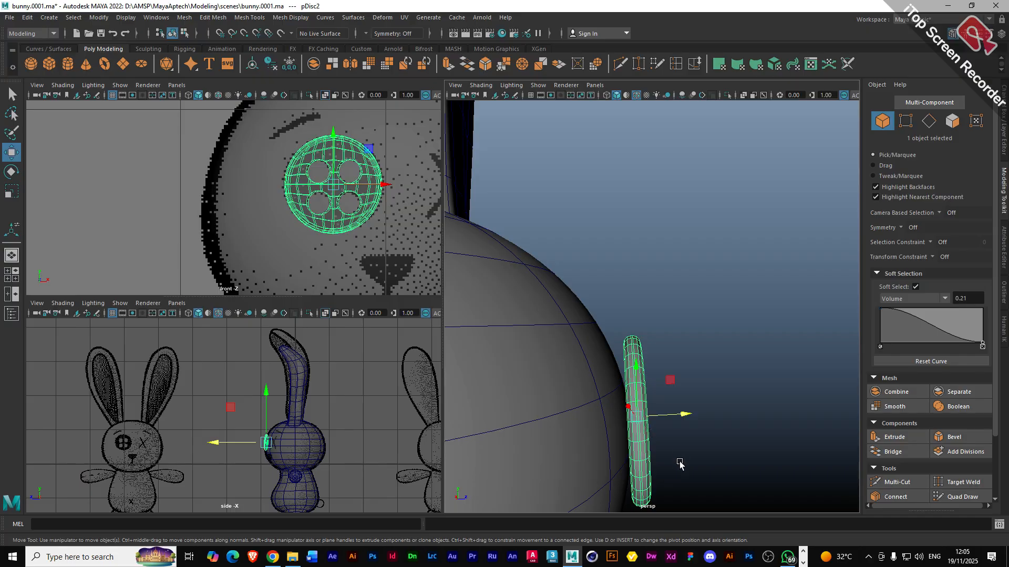
{"action": "left_click_drag", "start_coordinate": [691, 475], "coordinate": [469, 433], "text": "alt"}
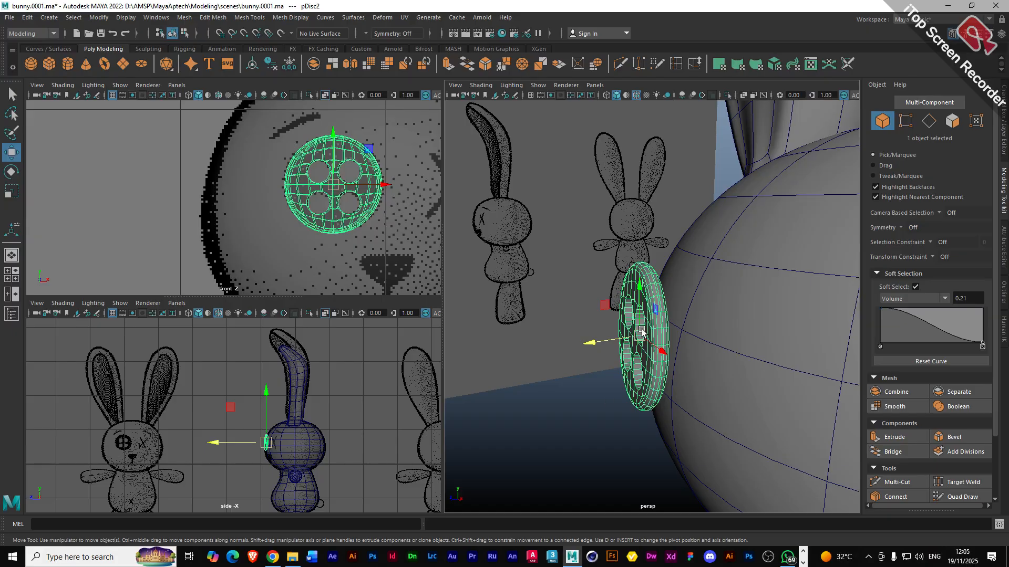
{"action": "left_click_drag", "start_coordinate": [620, 344], "coordinate": [686, 289], "text": "alt"}
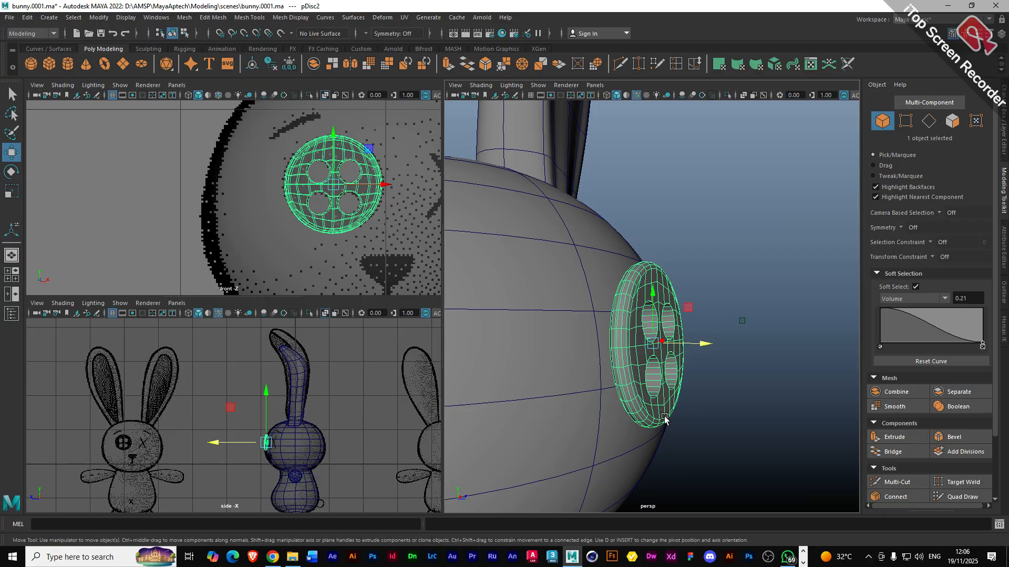
{"action": "left_click_drag", "start_coordinate": [664, 419], "coordinate": [693, 400], "text": "alt"}
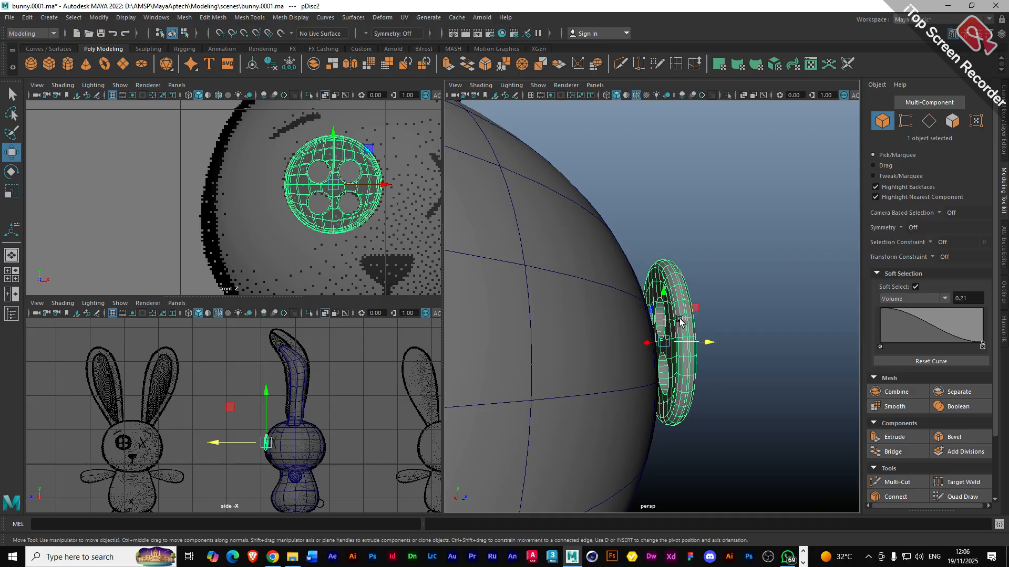
{"action": "left_click_drag", "start_coordinate": [680, 321], "coordinate": [547, 215], "text": "alt"}
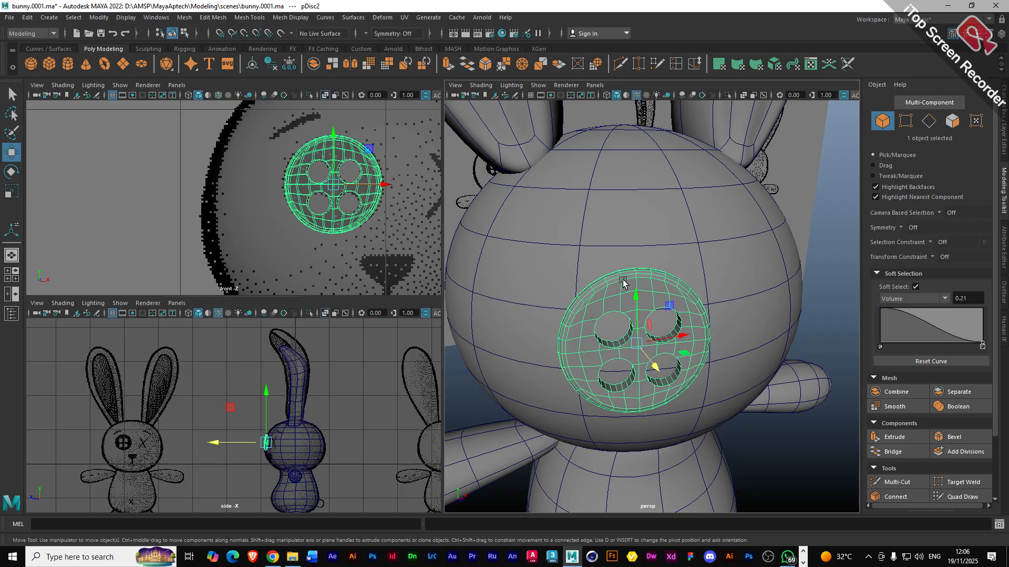
- Try to move the button eye's upper rim vertices toward the head with Soft Select disabled, and undo the move
{"action": "left_click", "coordinate": [906, 123]}
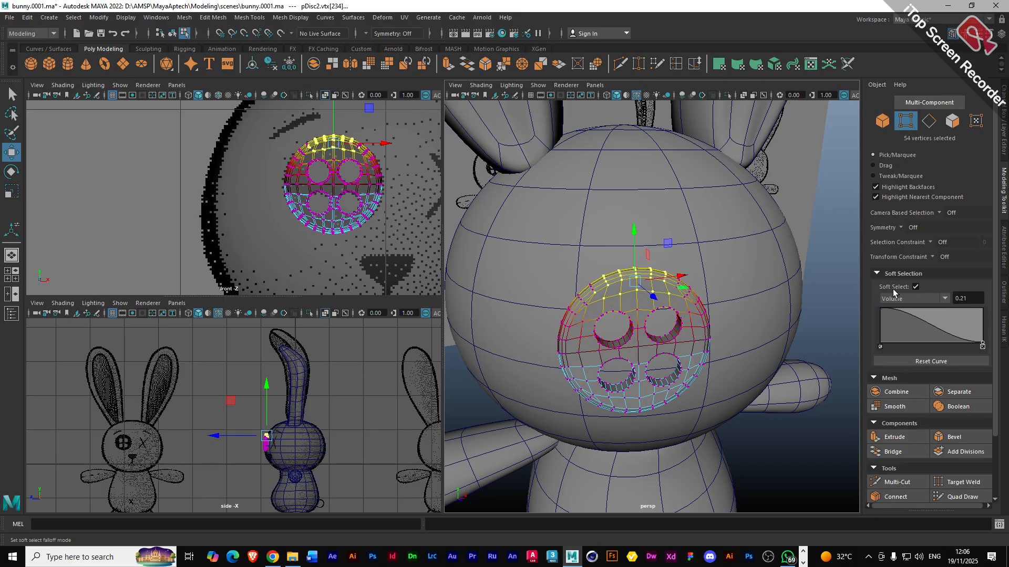
{"action": "left_click", "coordinate": [915, 287]}
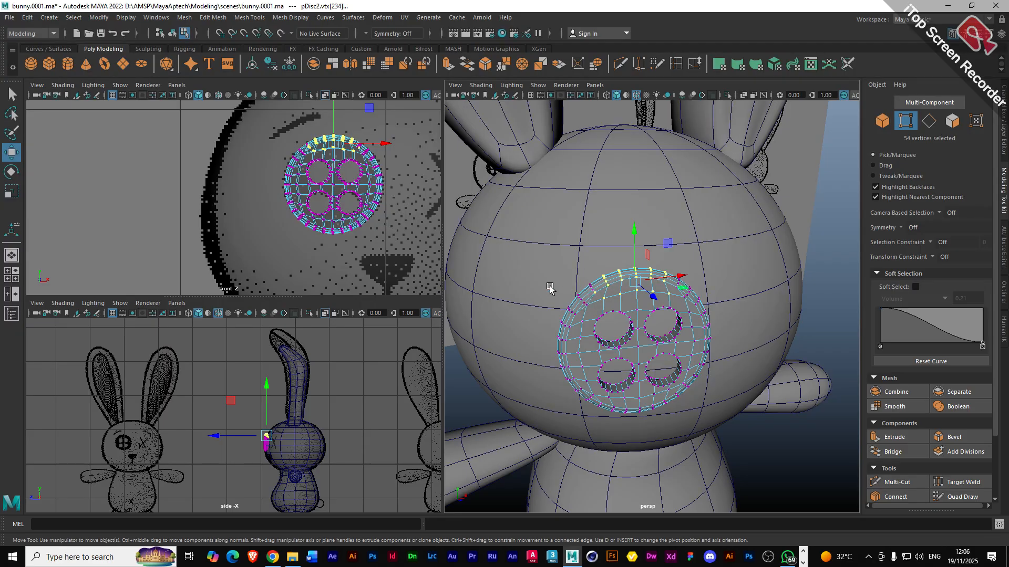
{"action": "left_click_drag", "start_coordinate": [550, 288], "coordinate": [694, 307], "text": "alt"}
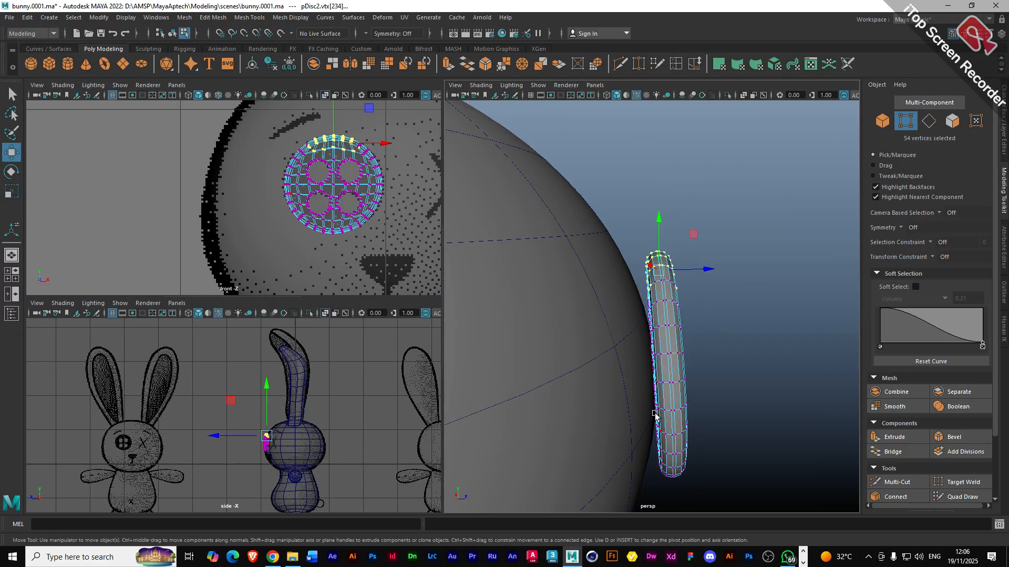
{"action": "key", "text": "space"}
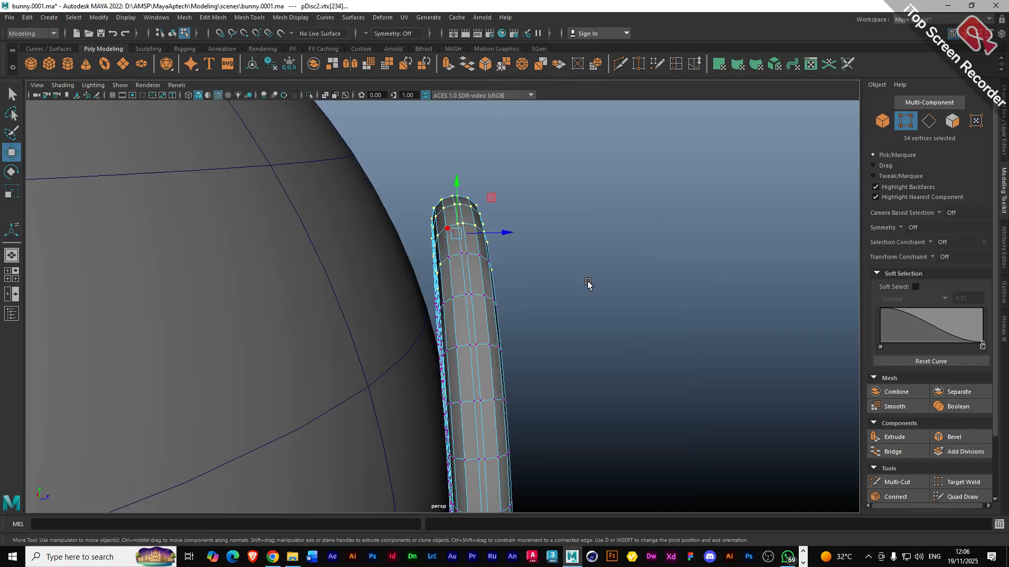
{"action": "left_click_drag", "start_coordinate": [508, 232], "coordinate": [479, 245]}
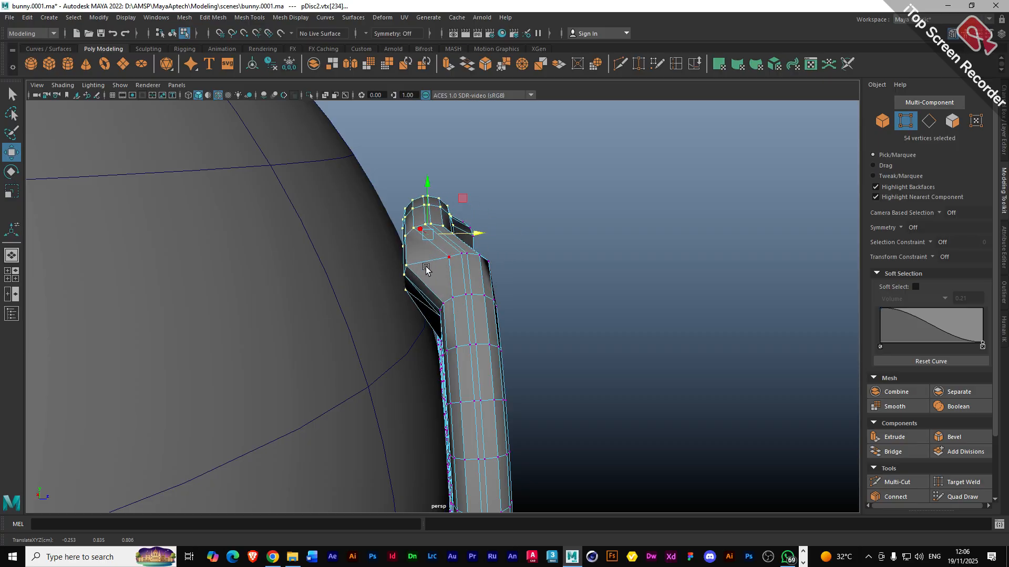
{"action": "left_click_drag", "start_coordinate": [464, 300], "coordinate": [446, 302], "text": "alt"}
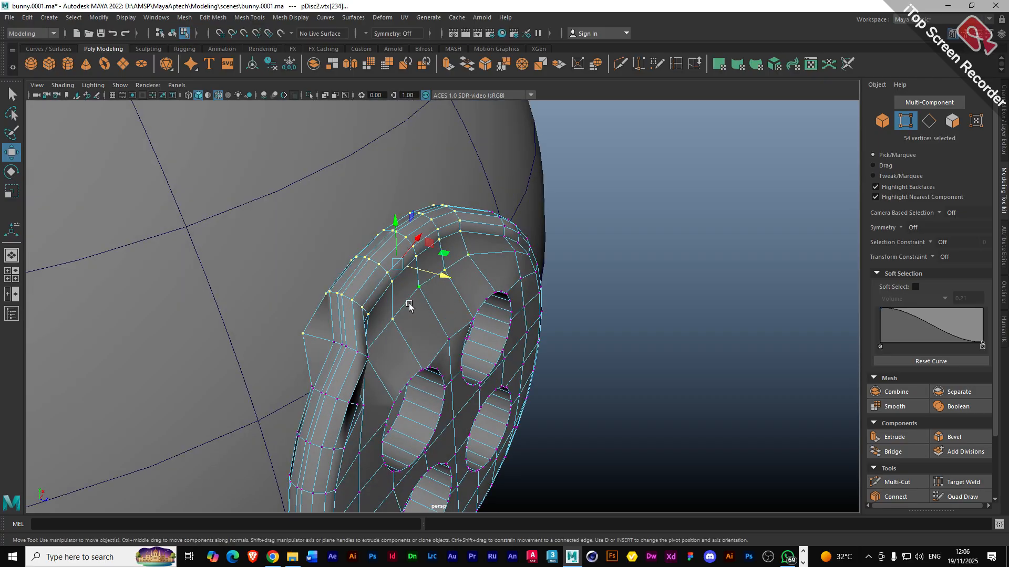
{"action": "key", "text": "ctrl+z"}
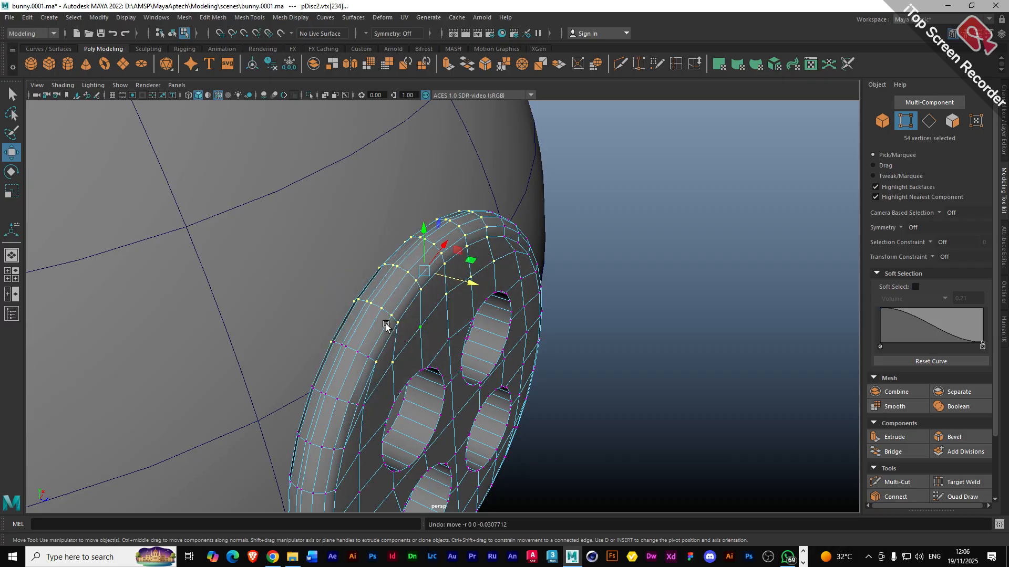
- Enable Soft Select and bend the button eye's upper rim toward the head by moving and rotating its vertices
{"action": "left_click", "coordinate": [916, 286]}
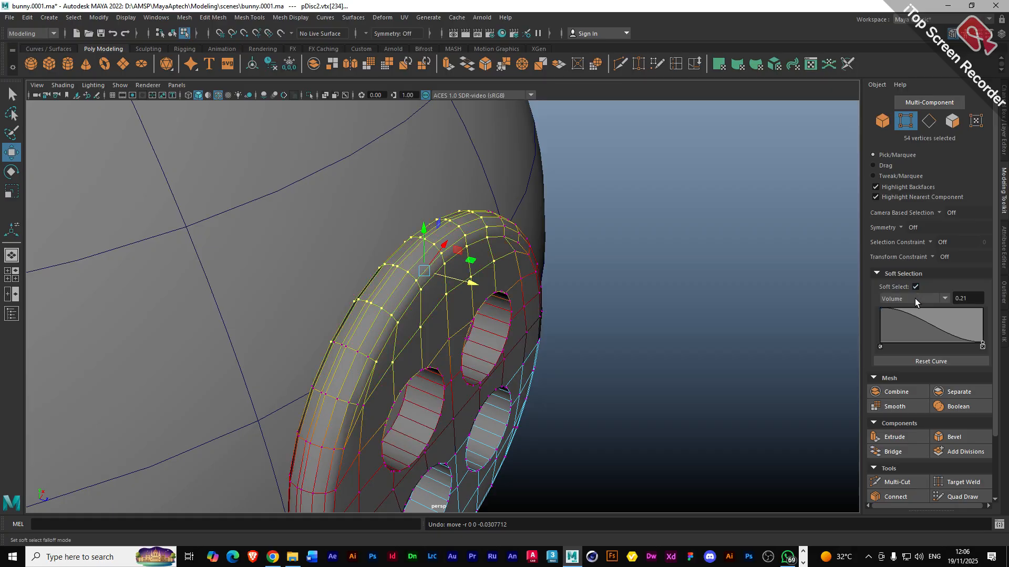
{"action": "left_click_drag", "start_coordinate": [446, 336], "coordinate": [489, 237], "text": "alt"}
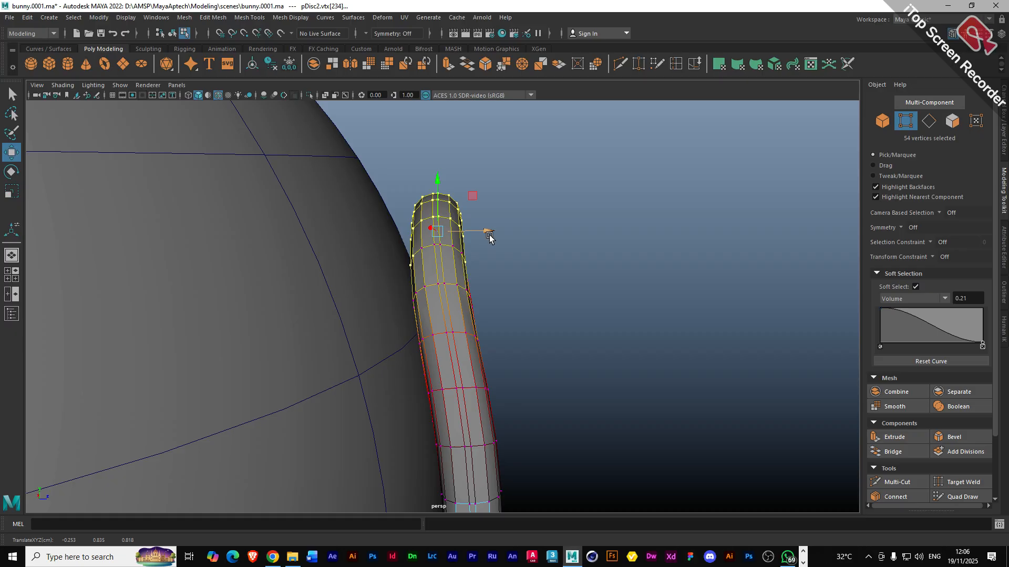
{"action": "key", "text": "e"}
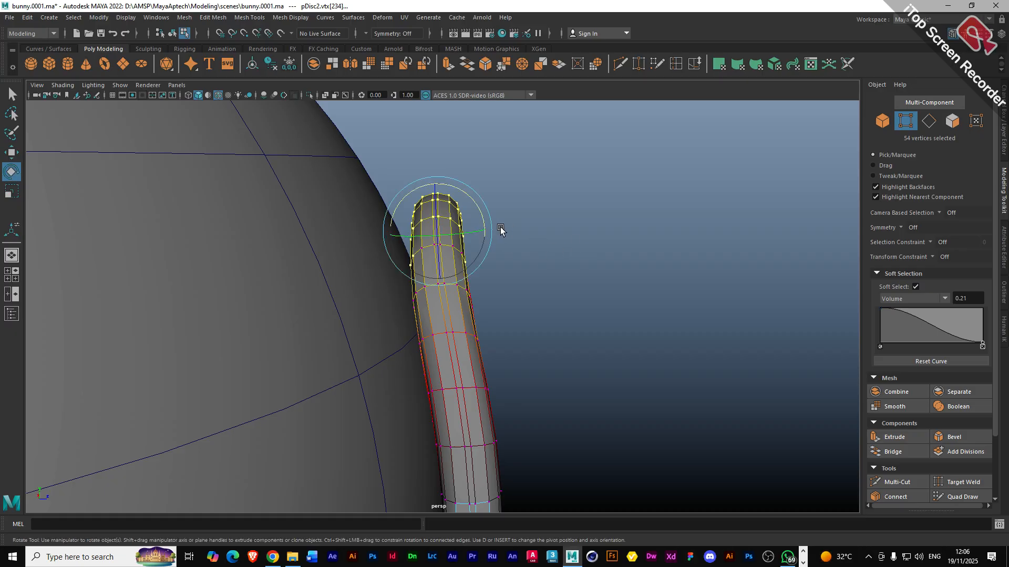
{"action": "left_click_drag", "start_coordinate": [480, 212], "coordinate": [474, 208]}
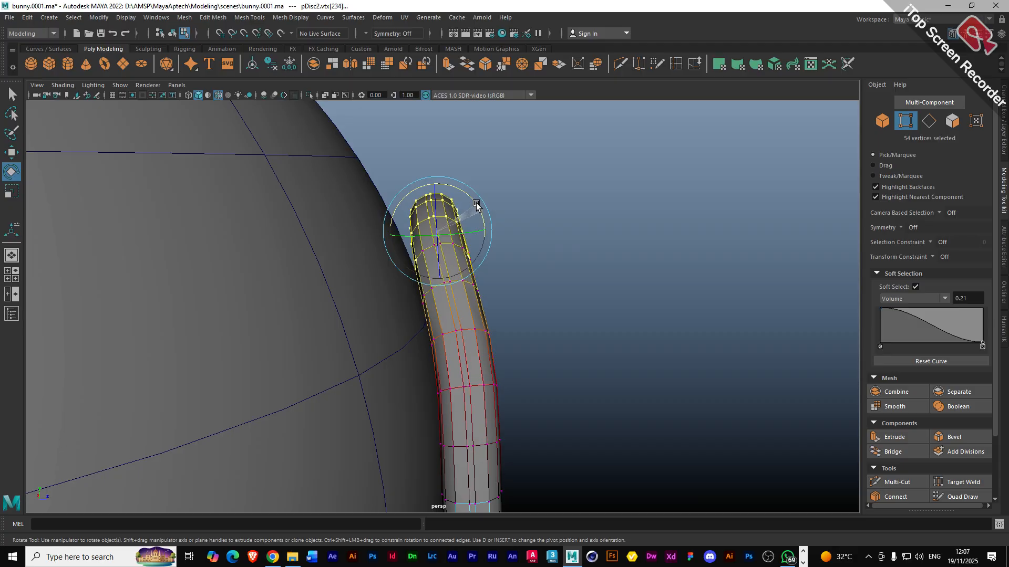
{"action": "key", "text": "w"}
{"action": "left_click_drag", "start_coordinate": [476, 198], "coordinate": [473, 197]}
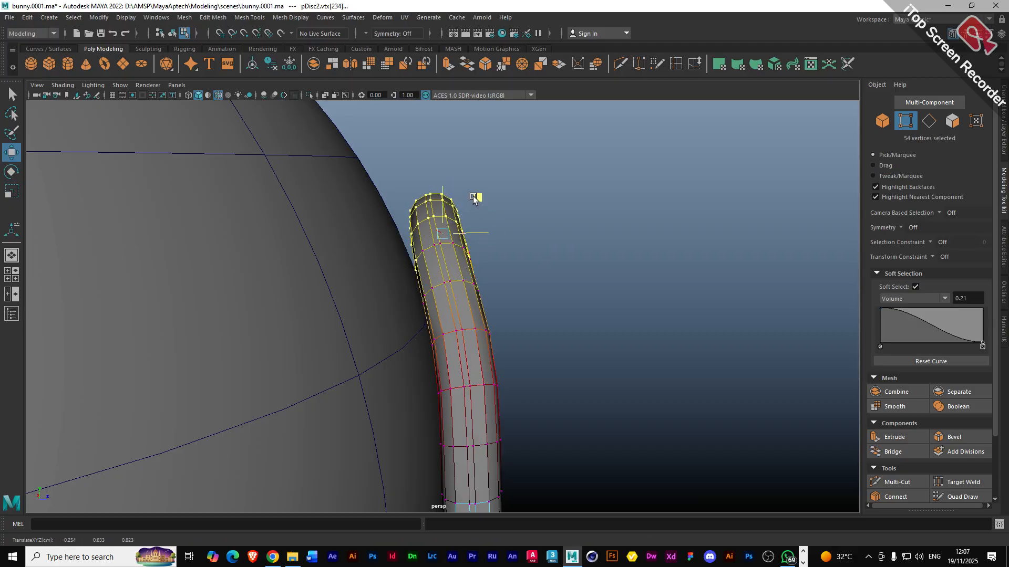
- Try to move the vertex band across the button eye's two upper holes toward the head, and undo the move
{"action": "left_click_drag", "start_coordinate": [544, 275], "coordinate": [447, 304], "text": "alt"}
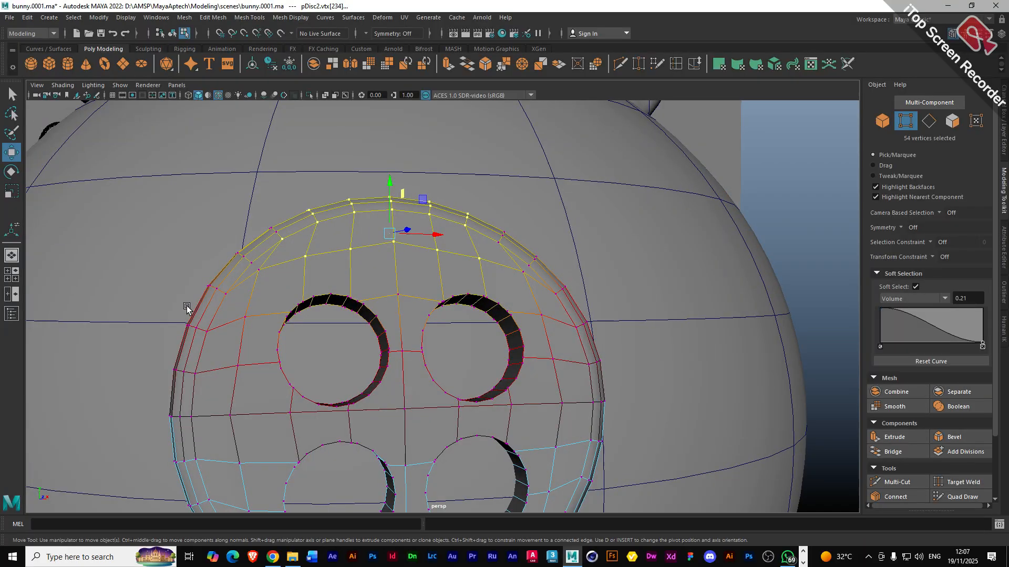
{"action": "left_click_drag", "start_coordinate": [148, 314], "coordinate": [632, 394]}
{"action": "left_click_drag", "start_coordinate": [412, 361], "coordinate": [491, 336], "text": "alt"}
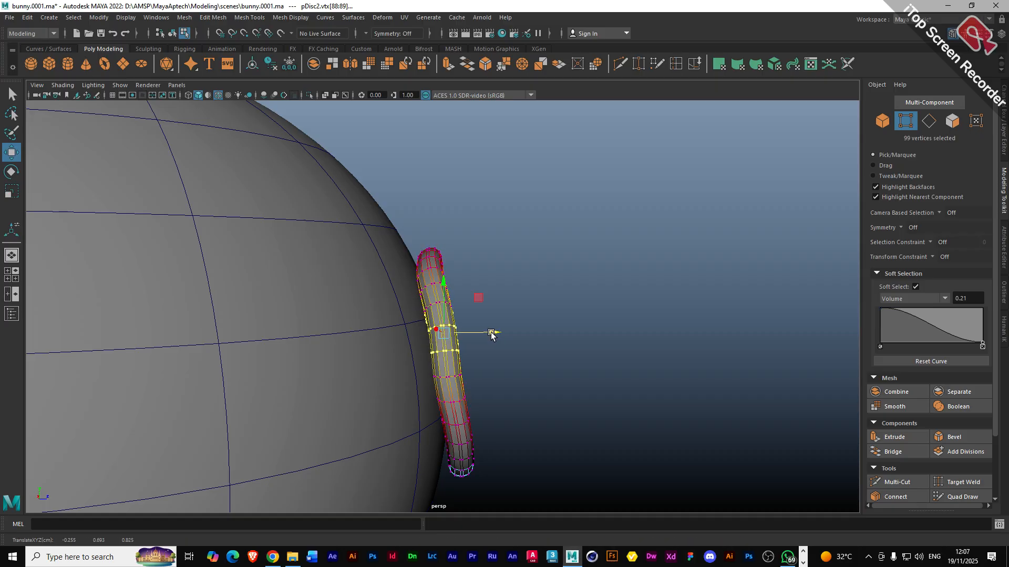
{"action": "key", "text": "ctrl+z"}
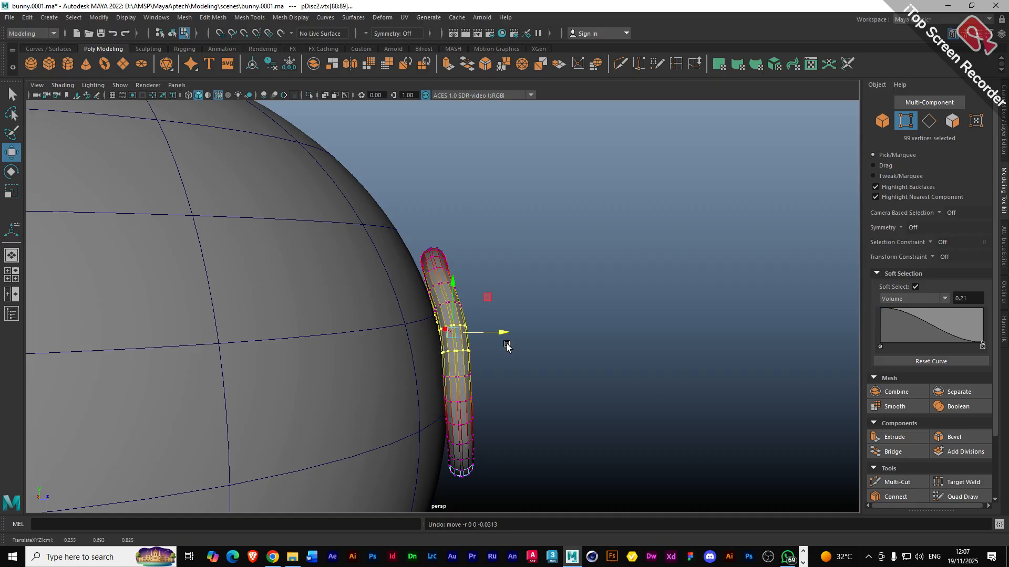
- Try to move only the outer side vertices level with the button eye's upper holes toward the head
{"action": "left_click_drag", "start_coordinate": [507, 347], "coordinate": [352, 362], "text": "alt"}
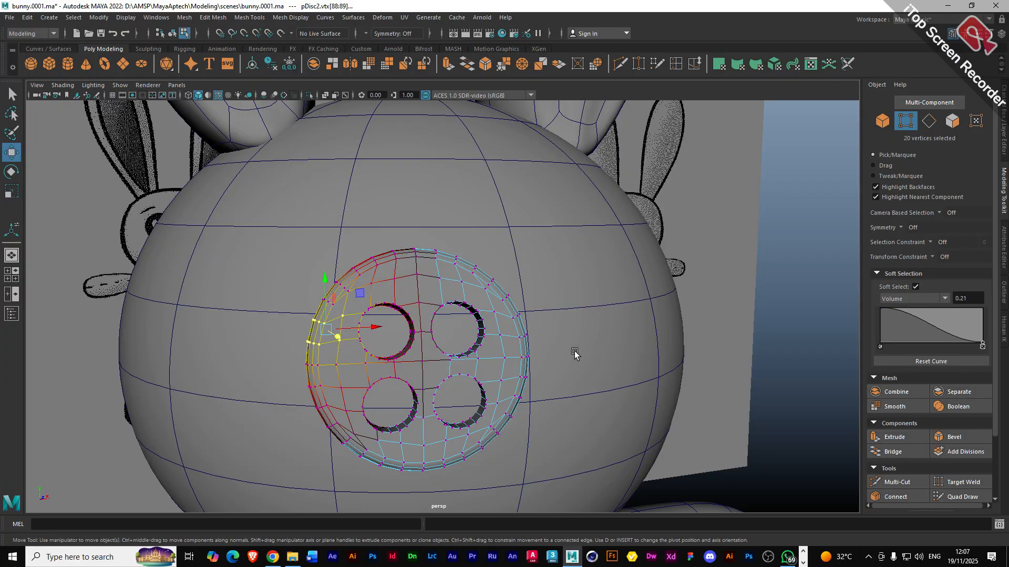
{"action": "left_click_drag", "start_coordinate": [548, 345], "coordinate": [492, 297]}
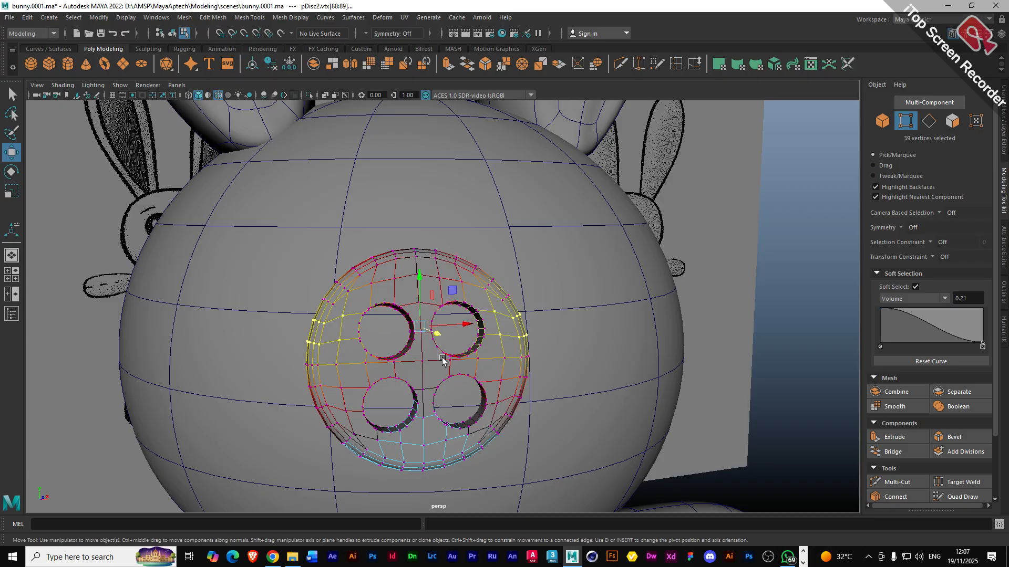
{"action": "left_click_drag", "start_coordinate": [412, 357], "coordinate": [441, 356], "text": "alt"}
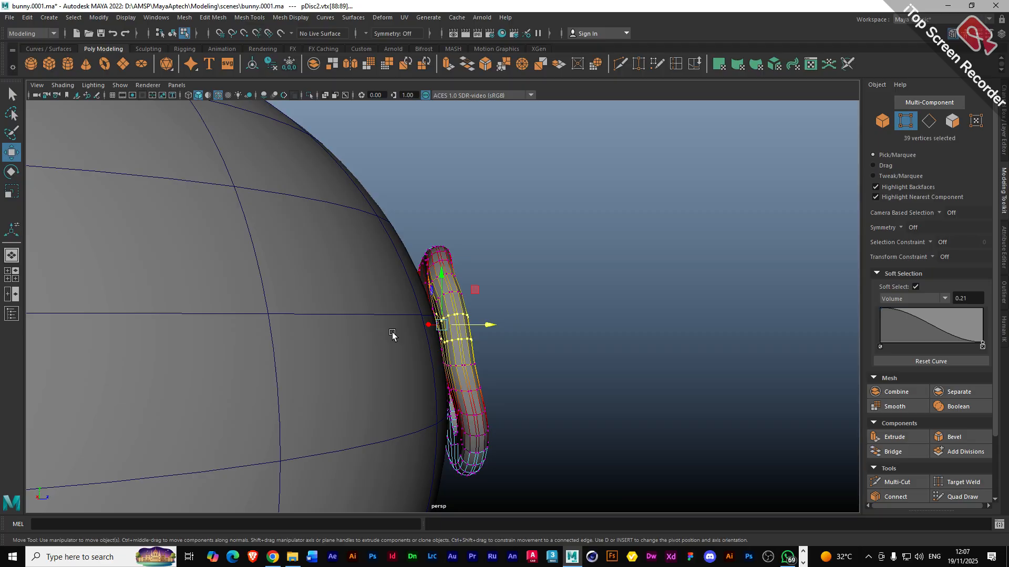
- Undo the soft-selected moves and rotations on the button eye, back to Soft Select being disabled
{"action": "key", "text": "ctrl+z"}
{"action": "key", "text": "ctrl+z"}
{"action": "key", "text": "ctrl+z"}
{"action": "key", "text": "ctrl+z"}
{"action": "key", "text": "ctrl+z"}
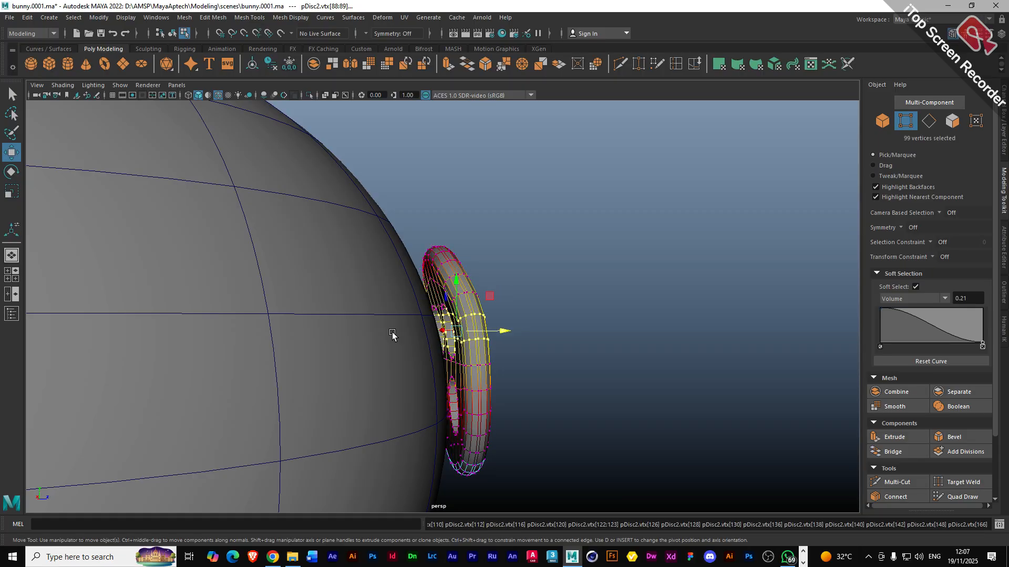
{"action": "key", "text": "ctrl+z"}
{"action": "key", "text": "ctrl+z"}
{"action": "key", "text": "ctrl+z"}
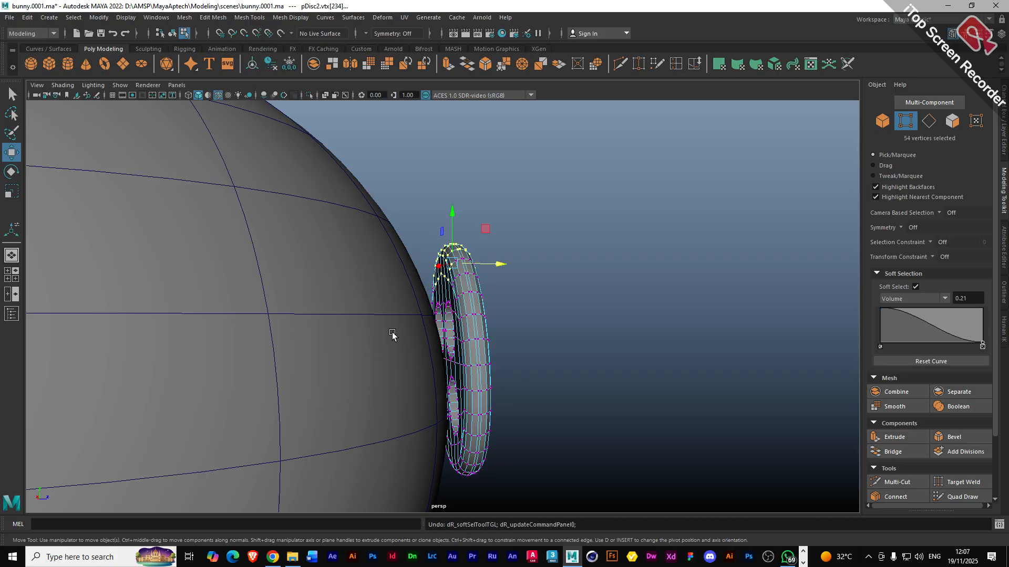
- Return the button eye to object mode and show all the view panels again
{"action": "left_click_drag", "start_coordinate": [493, 358], "coordinate": [404, 373], "text": "alt"}
{"action": "left_click", "coordinate": [882, 121]}
{"action": "scroll", "coordinate": [468, 349], "scroll_direction": "down", "scroll_amount": 5}
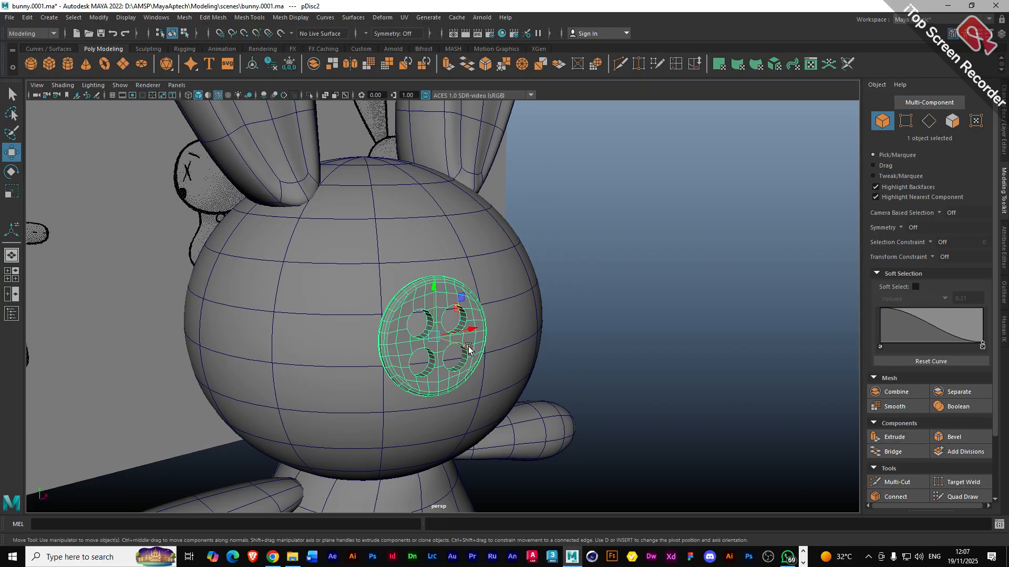
{"action": "key", "text": "space"}
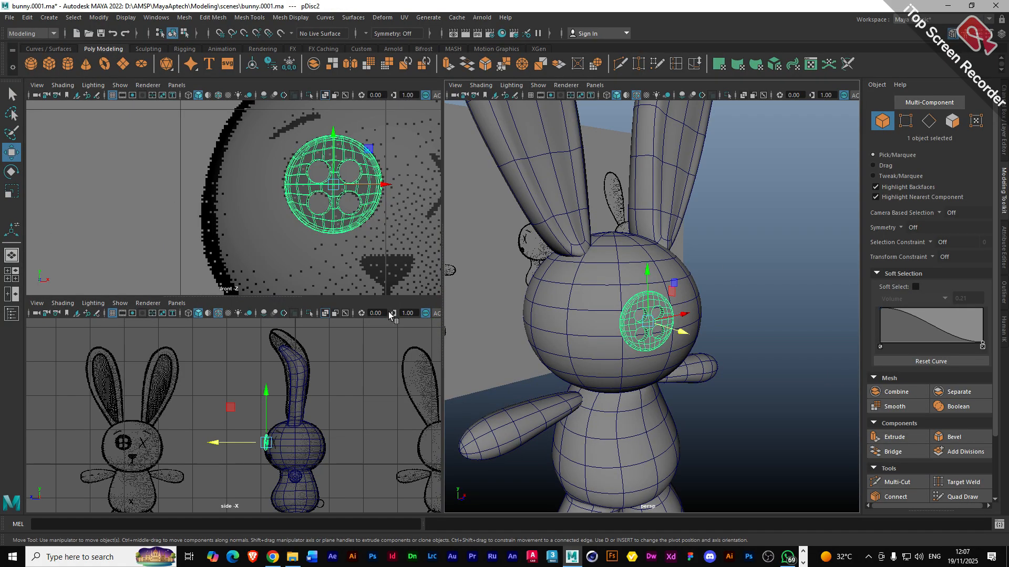
- Frame the X-shaped eye of the reference in the front view and make the head sphere a live surface
{"action": "middle_click_drag", "start_coordinate": [435, 260], "coordinate": [344, 238], "text": "alt"}
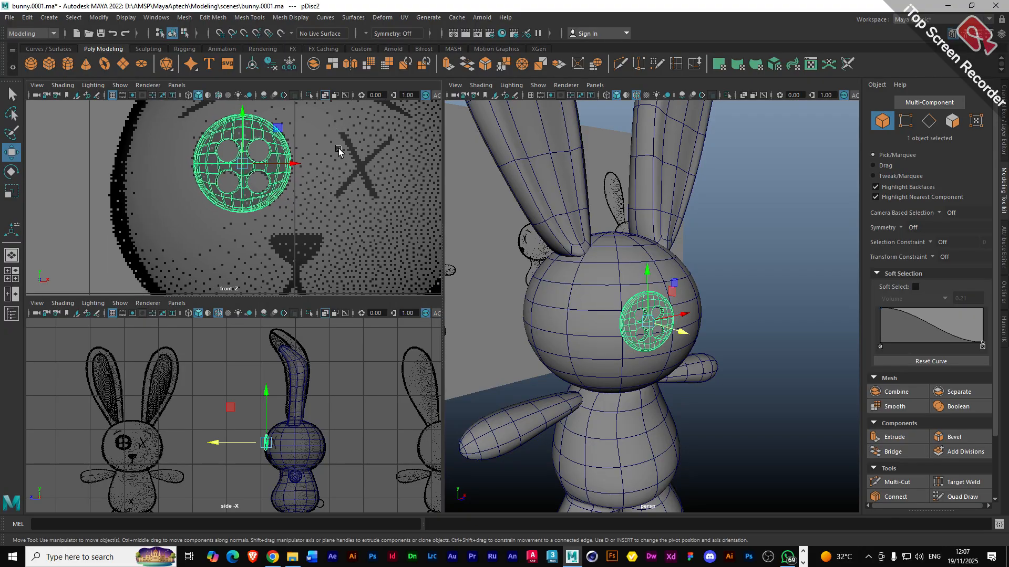
{"action": "scroll", "coordinate": [307, 260], "scroll_direction": "down", "scroll_amount": 5}
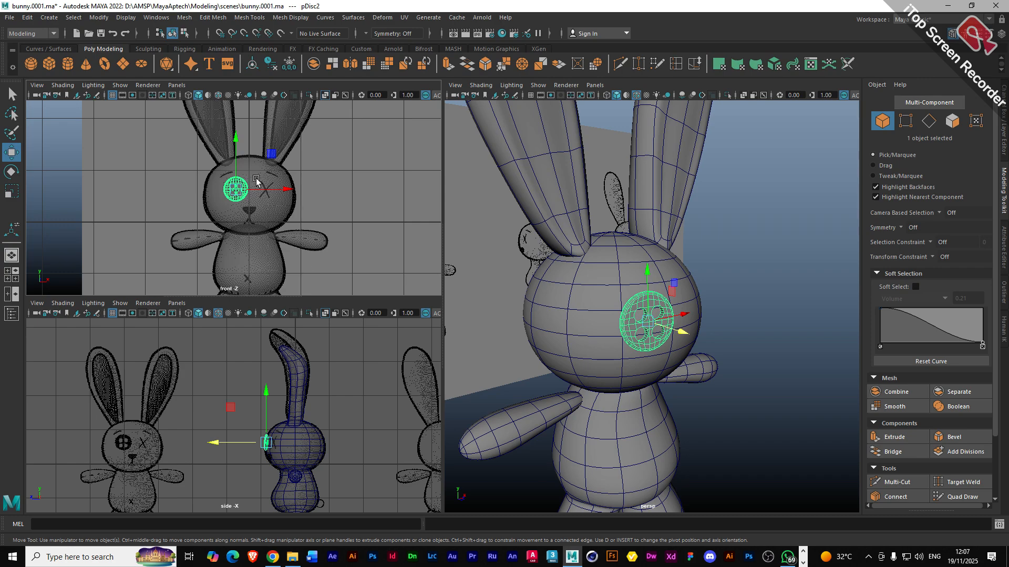
{"action": "scroll", "coordinate": [256, 179], "scroll_direction": "up", "scroll_amount": 2}
{"action": "scroll", "coordinate": [256, 179], "scroll_direction": "up", "scroll_amount": 2}
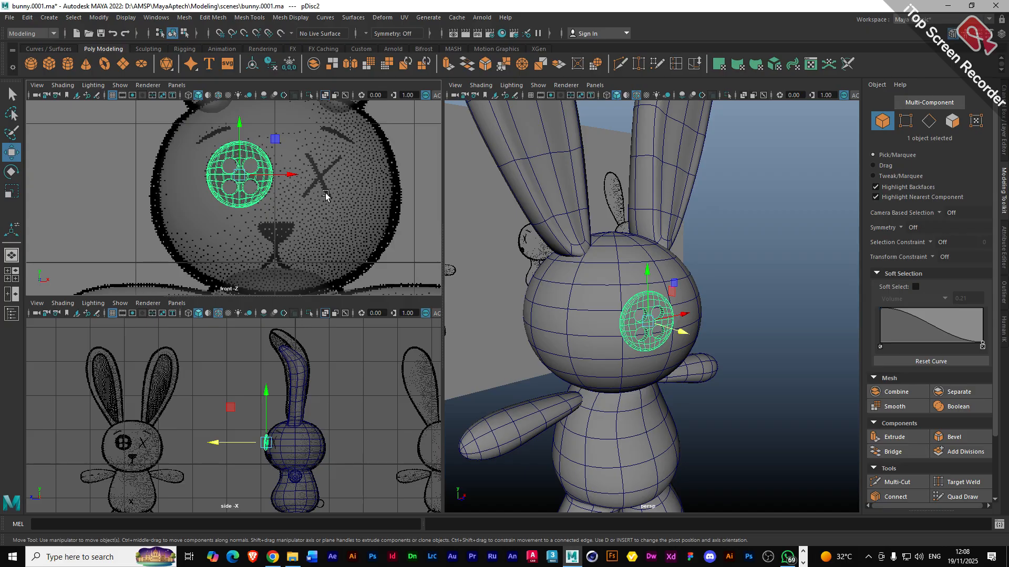
{"action": "left_click", "coordinate": [44, 50]}
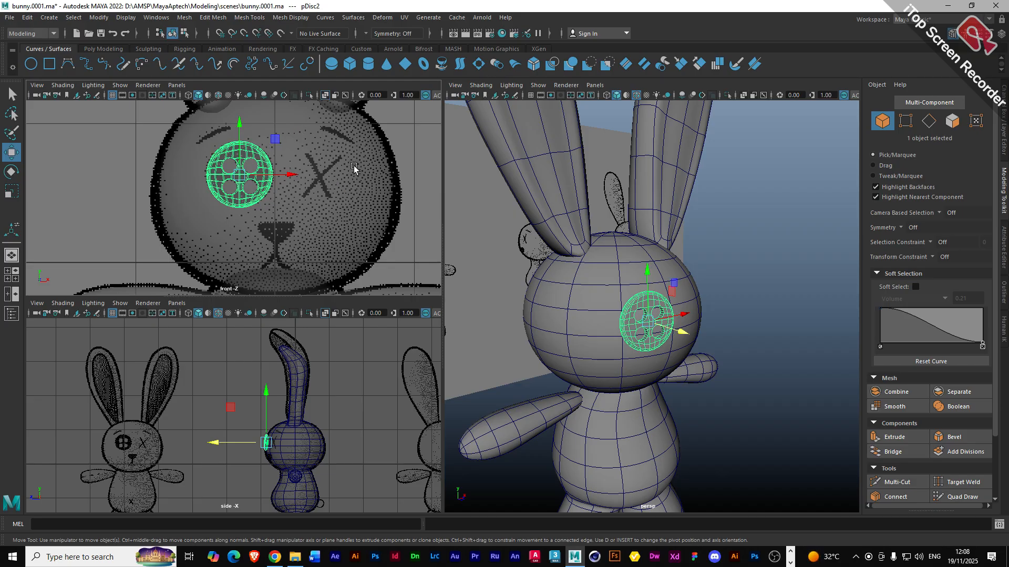
{"action": "left_click", "coordinate": [325, 177]}
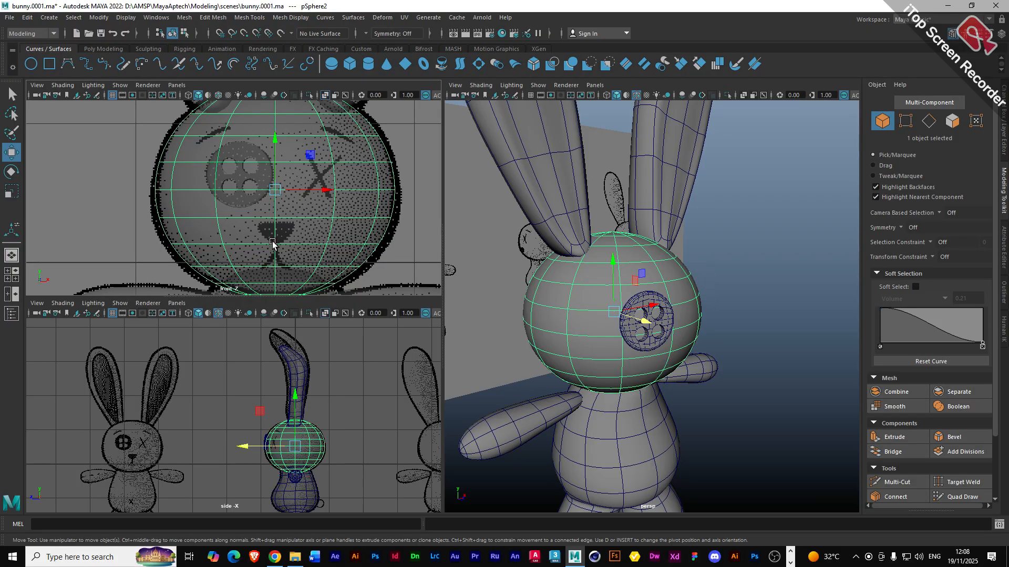
{"action": "scroll", "coordinate": [314, 227], "scroll_direction": "up", "scroll_amount": 1}
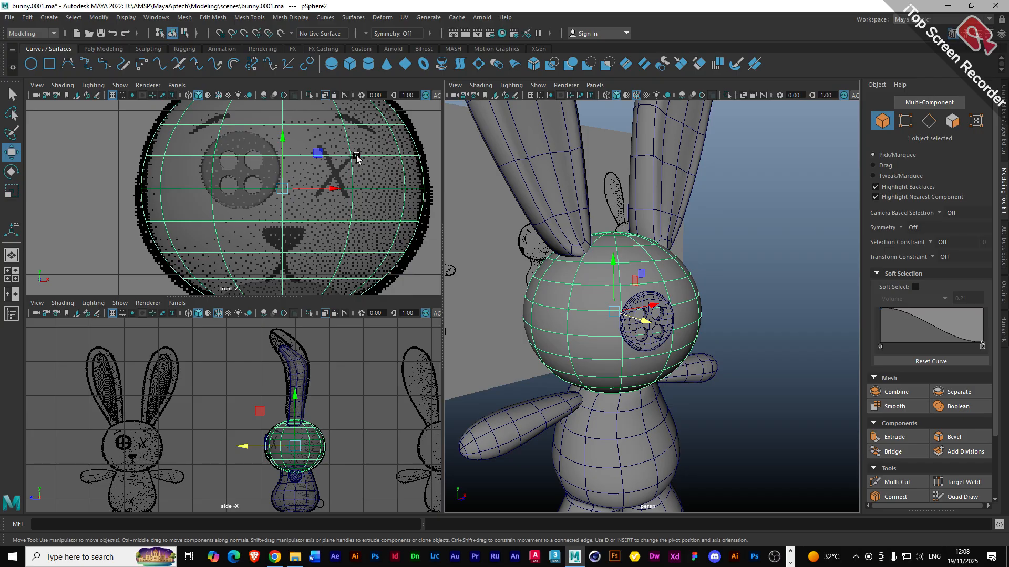
{"action": "left_click", "coordinate": [280, 32]}
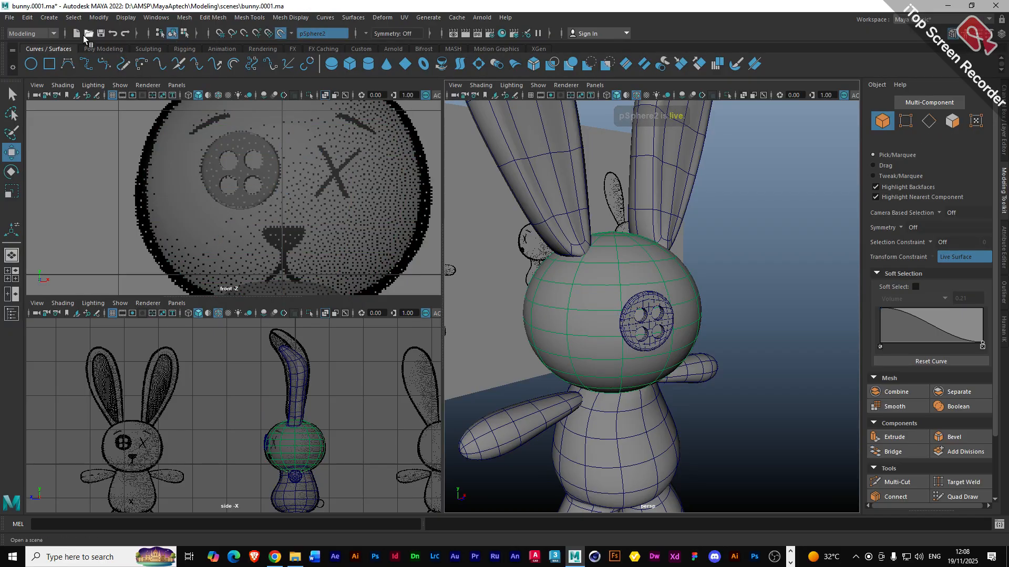
- Turn off the live surface on the head sphere and select the head
{"action": "left_click", "coordinate": [280, 33]}
{"action": "left_click", "coordinate": [381, 193]}
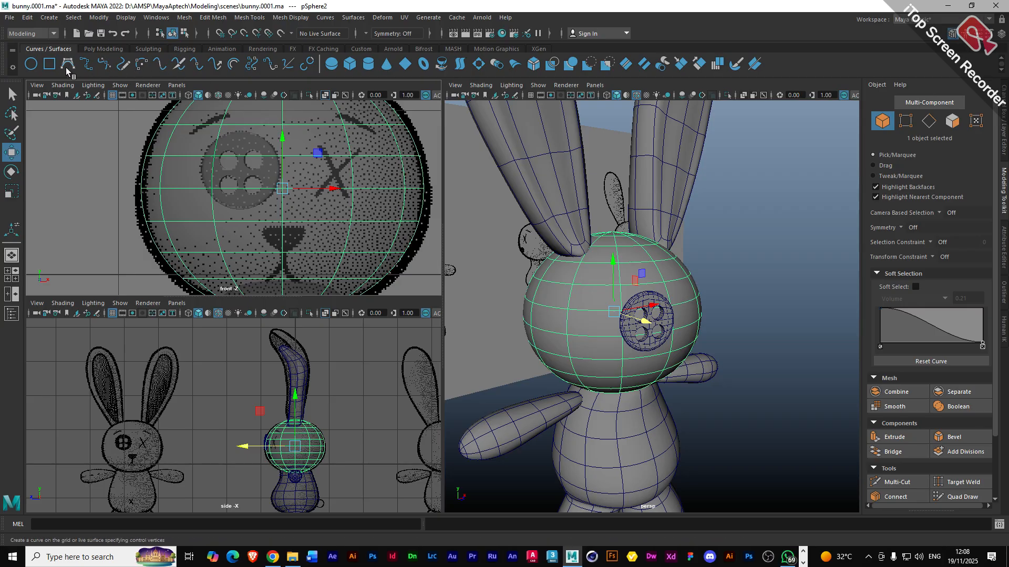
- Try to trace the eyebrow above the X-shaped eye with a freehand pencil curve in the front view, then undo it
{"action": "left_click", "coordinate": [123, 64]}
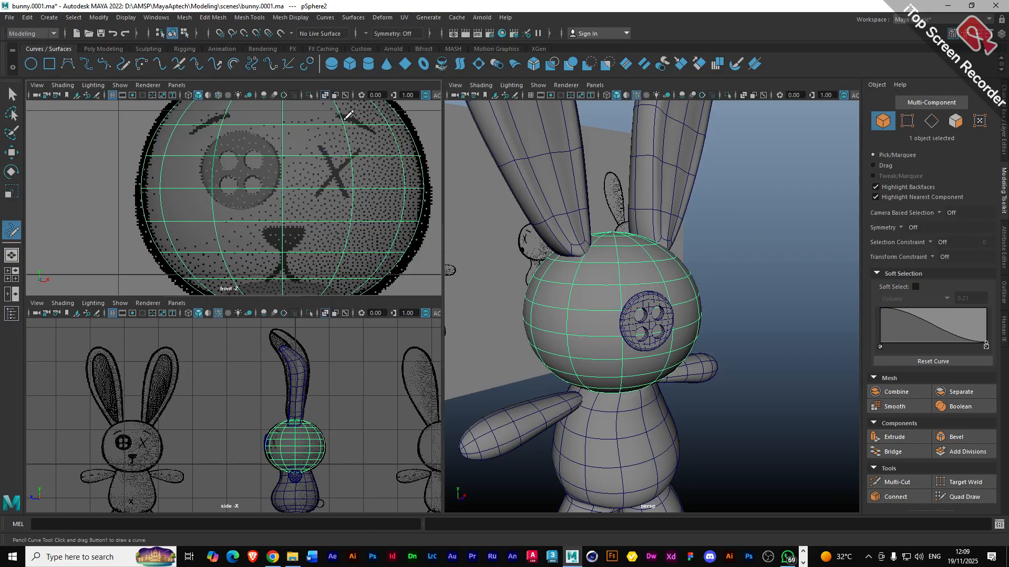
{"action": "left_click_drag", "start_coordinate": [376, 128], "coordinate": [377, 135]}
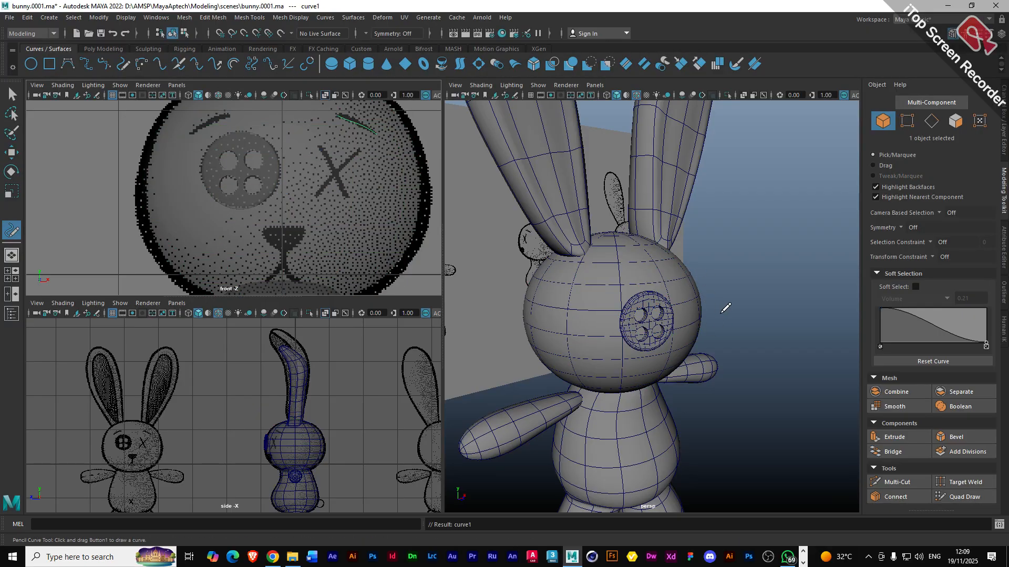
{"action": "mouse_move", "coordinate": [726, 309]}
{"action": "left_mouse_down", "text": "alt"}
{"action": "mouse_move", "coordinate": [671, 334]}
{"action": "mouse_move", "coordinate": [747, 310]}
{"action": "mouse_move", "coordinate": [704, 315]}
{"action": "mouse_move", "coordinate": [578, 293]}
{"action": "mouse_move", "coordinate": [583, 305]}
{"action": "mouse_move", "coordinate": [688, 320]}
{"action": "left_mouse_up", "text": "alt"}
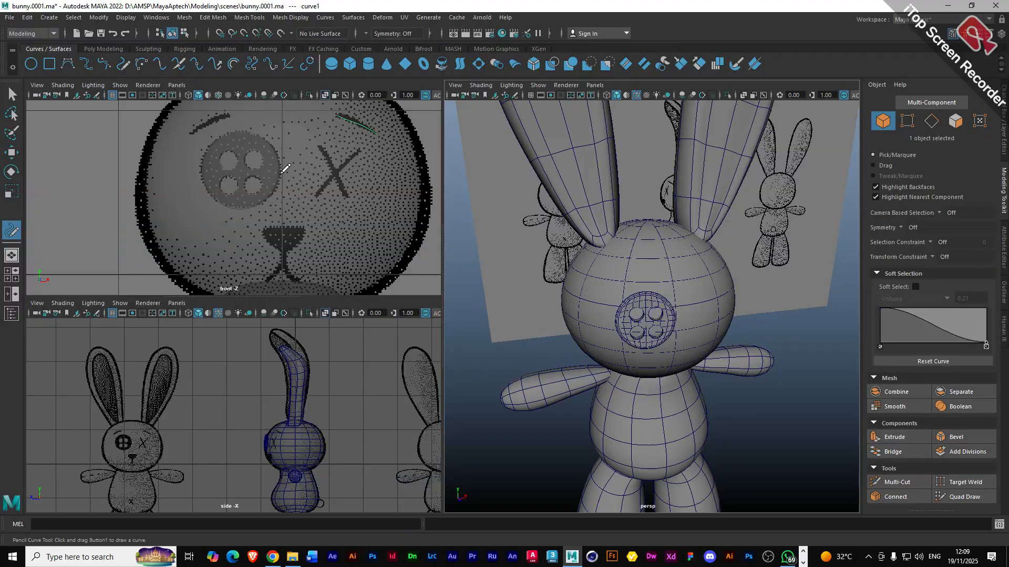
{"action": "left_click", "coordinate": [11, 153]}
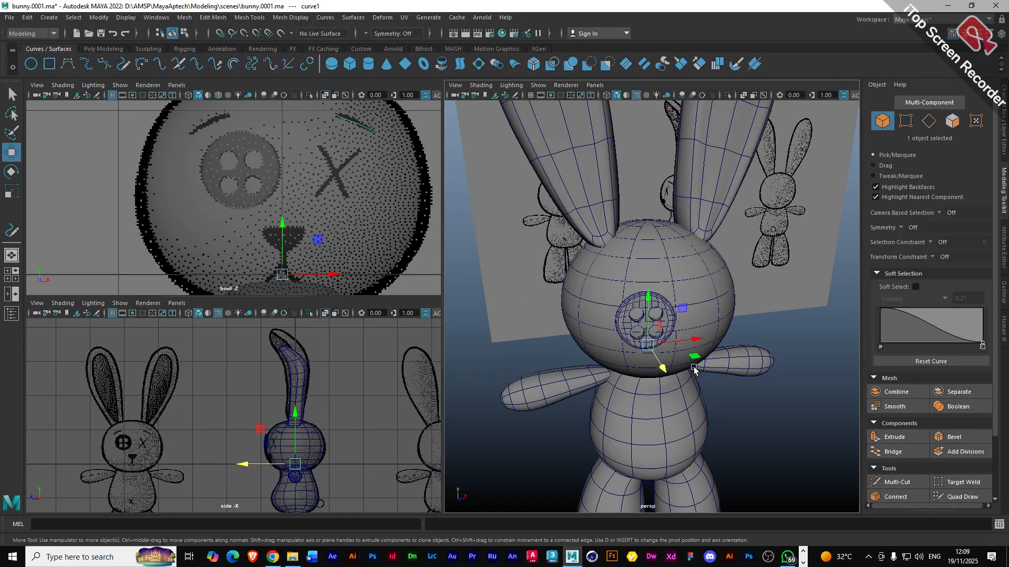
{"action": "mouse_move", "coordinate": [725, 361]}
{"action": "left_mouse_down", "text": "alt"}
{"action": "mouse_move", "coordinate": [688, 377]}
{"action": "mouse_move", "coordinate": [714, 362]}
{"action": "left_mouse_up", "text": "alt"}
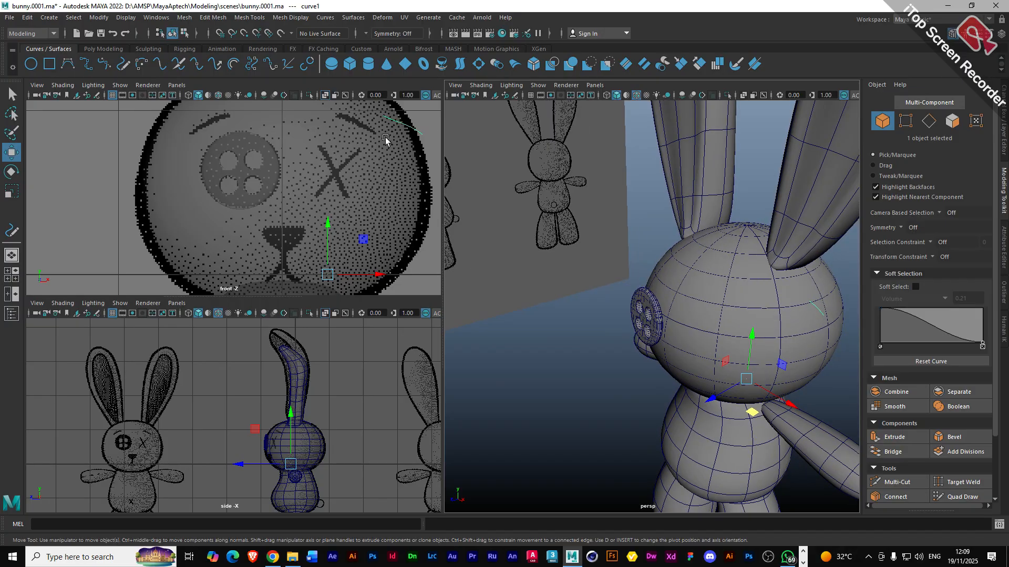
{"action": "key", "text": "ctrl+z"}
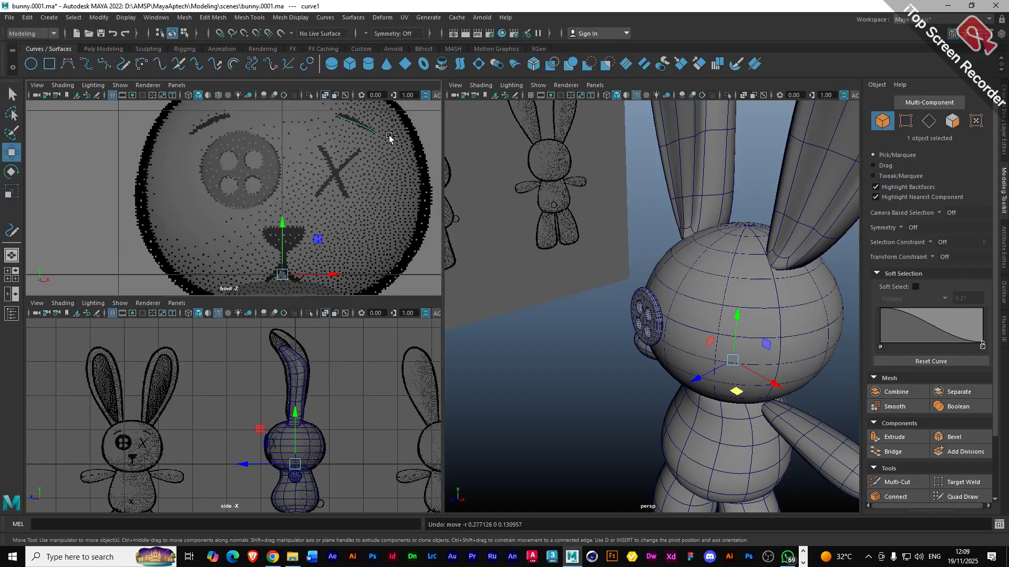
{"action": "key", "text": "ctrl+z"}
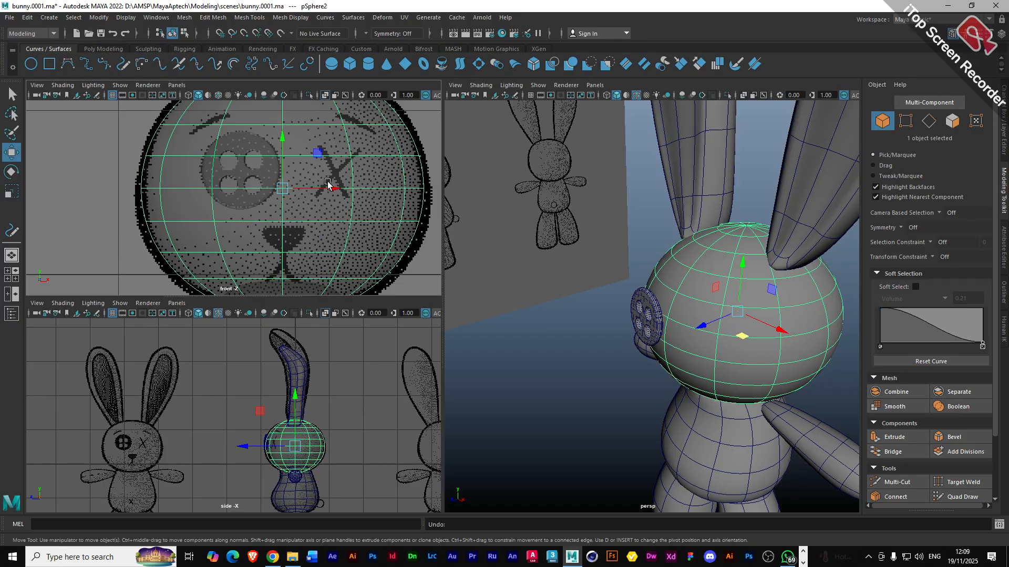
- Try to trace a diagonal stroke of the X-shaped eye with a pencil curve on the live head sphere, then undo it
{"action": "left_click", "coordinate": [281, 34]}
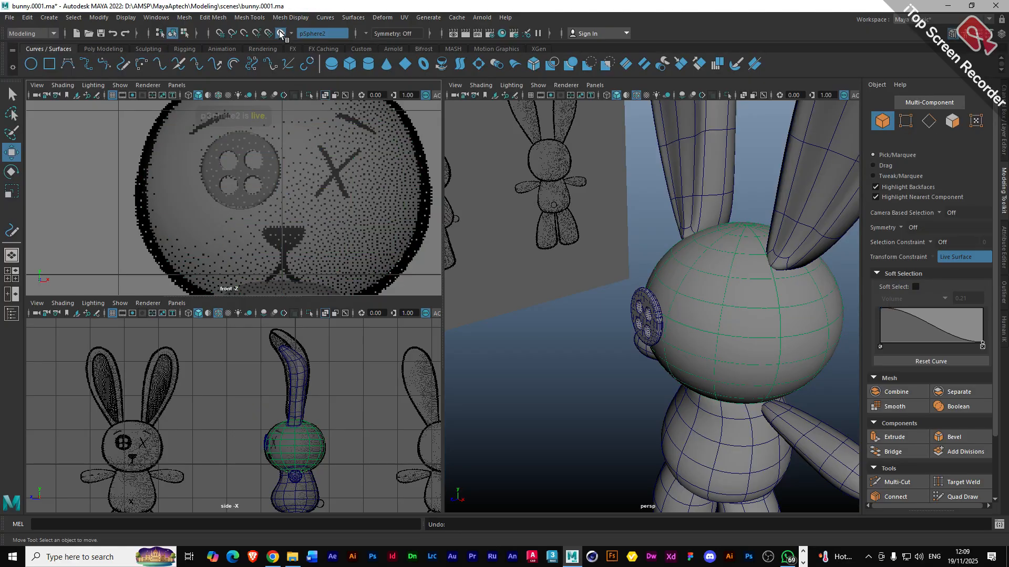
{"action": "left_click", "coordinate": [124, 65]}
{"action": "left_click_drag", "start_coordinate": [338, 115], "coordinate": [361, 122]}
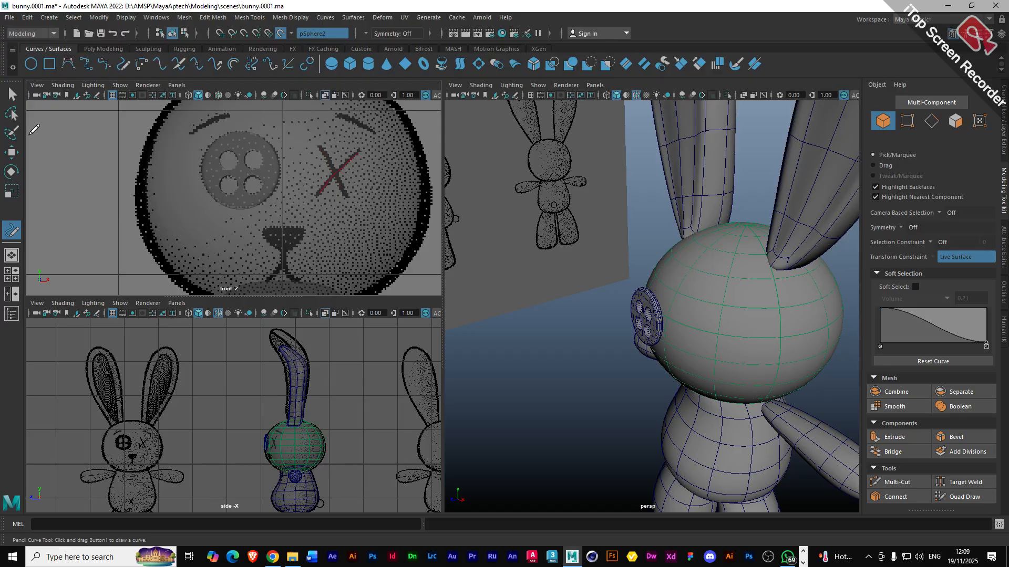
{"action": "key", "text": "ctrl+z"}
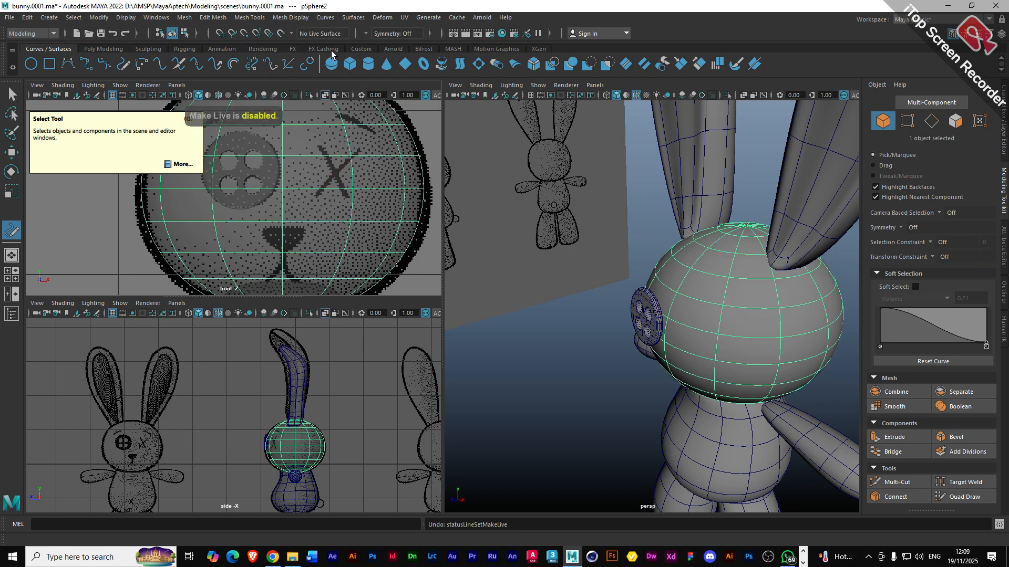
{"action": "left_click", "coordinate": [8, 150]}
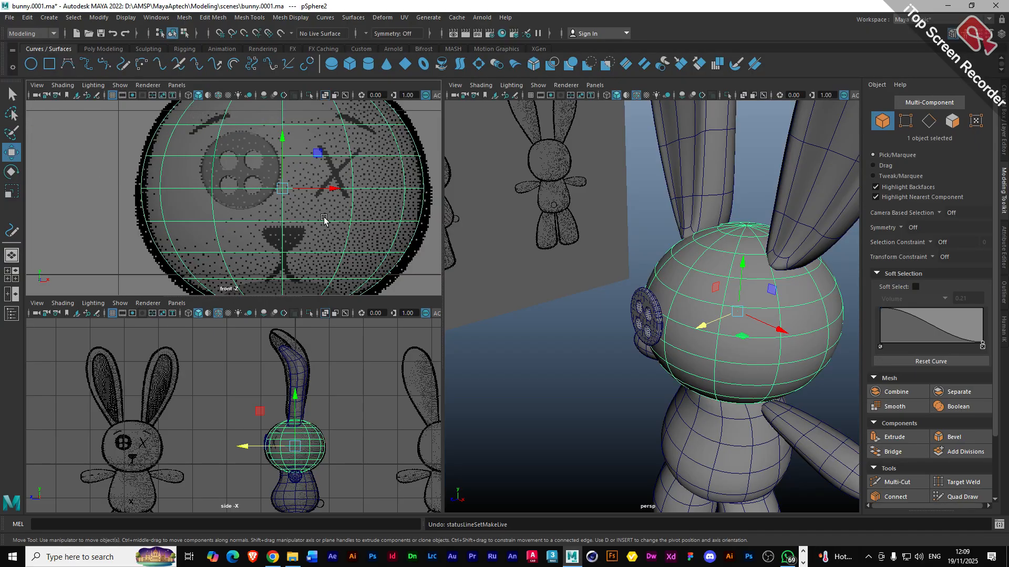
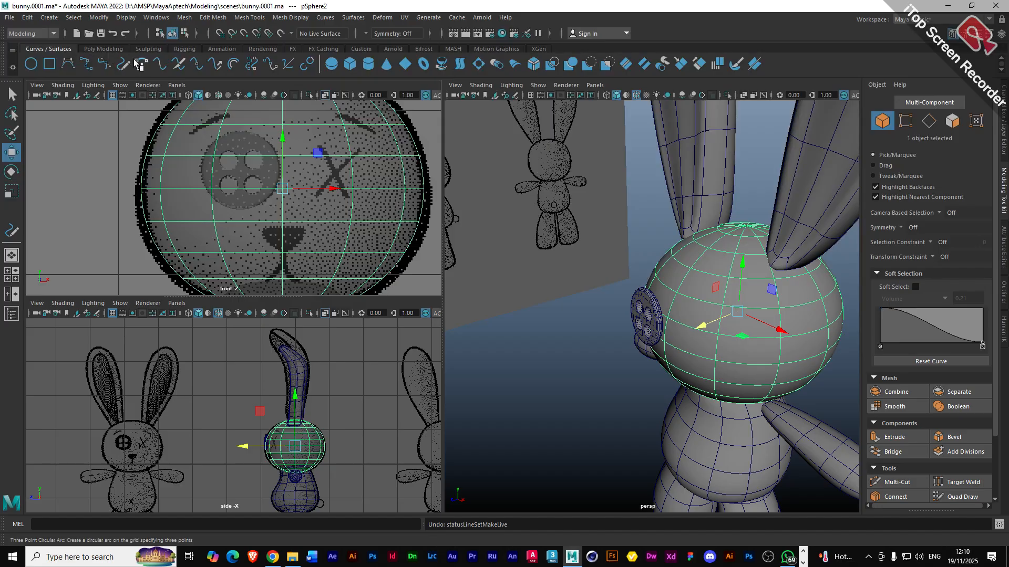
- Create a polygon cylinder and scale it down to a short, very thin upright rod
{"action": "left_click", "coordinate": [113, 51]}
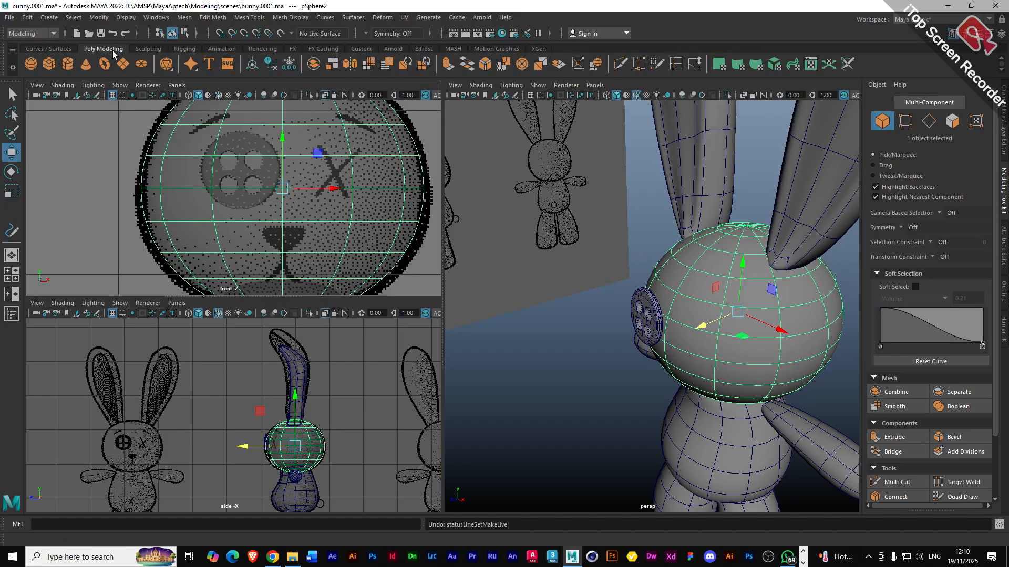
{"action": "left_click", "coordinate": [72, 74]}
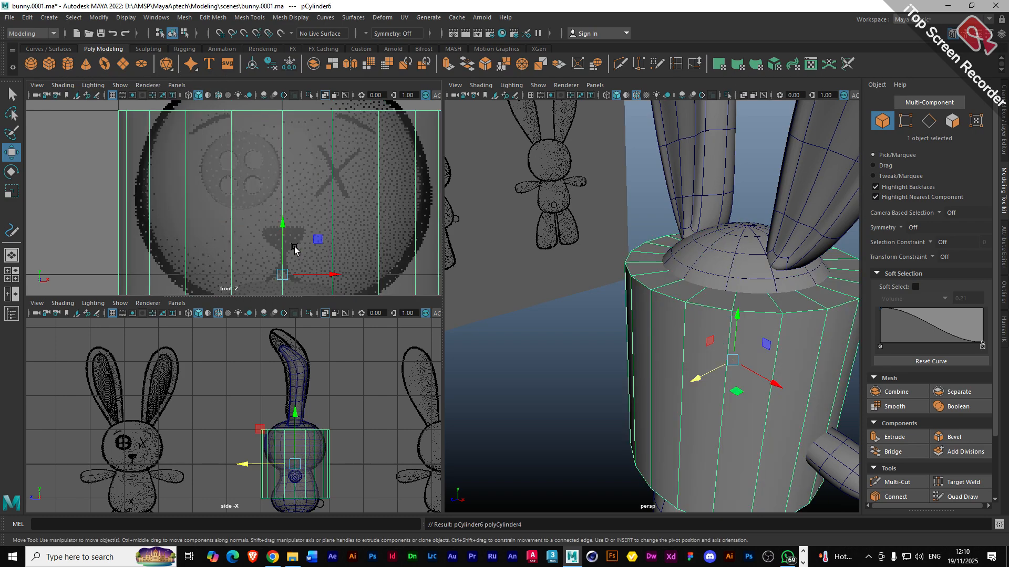
{"action": "key", "text": "r"}
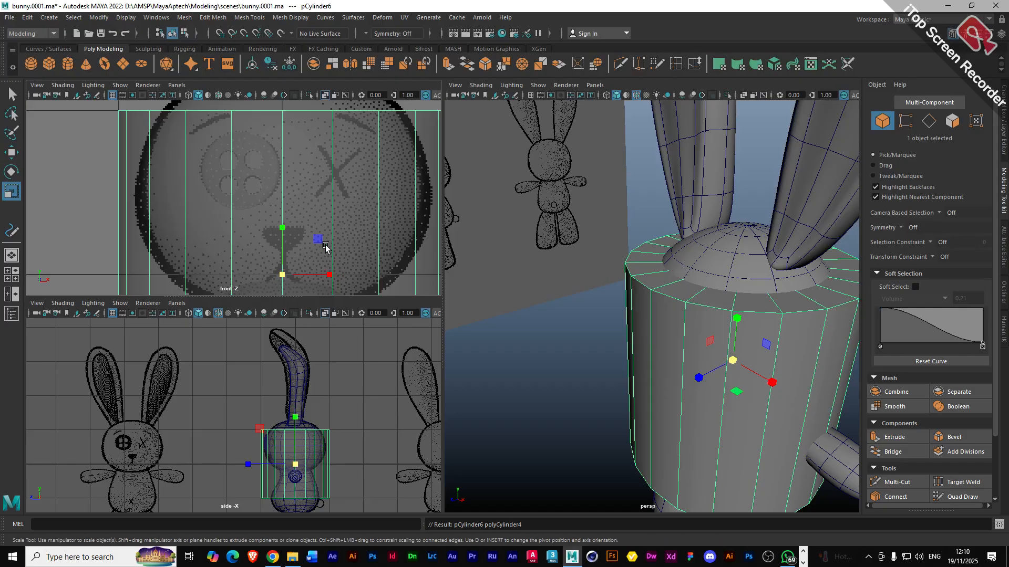
{"action": "left_click_drag", "start_coordinate": [318, 239], "coordinate": [280, 212]}
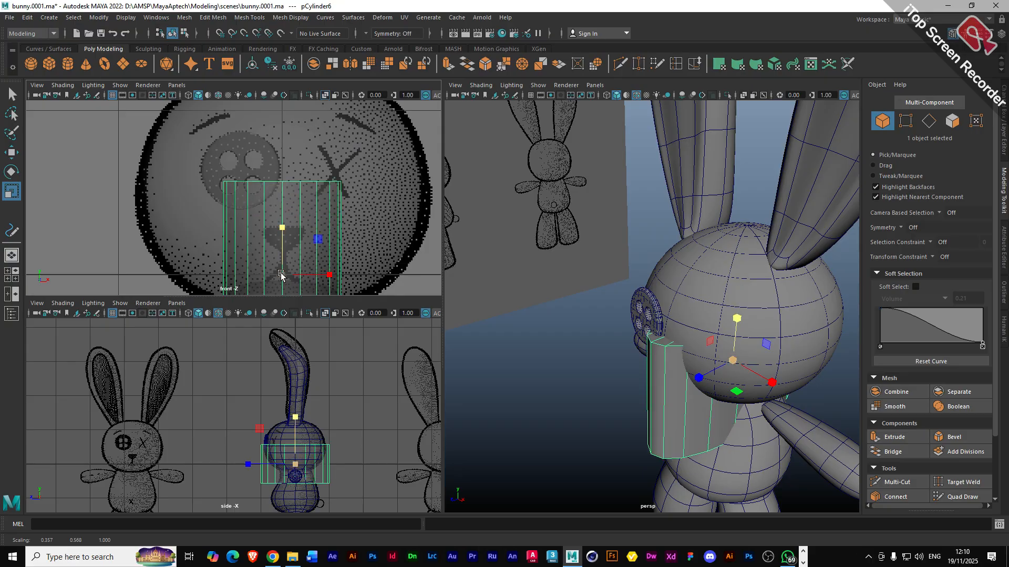
{"action": "left_click_drag", "start_coordinate": [282, 276], "coordinate": [197, 279]}
{"action": "left_click_drag", "start_coordinate": [279, 229], "coordinate": [288, 166]}
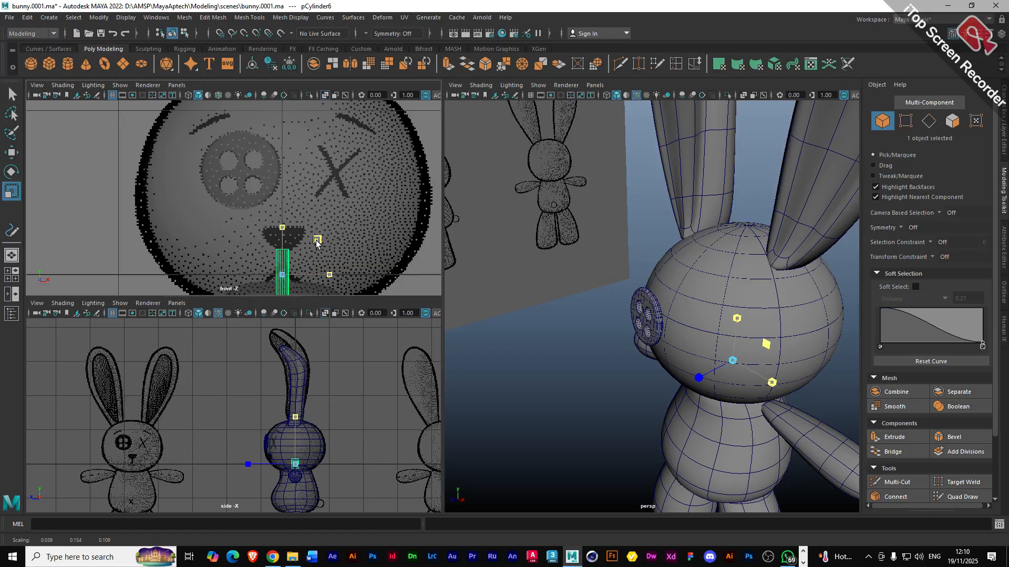
{"action": "left_click_drag", "start_coordinate": [318, 240], "coordinate": [305, 247]}
{"action": "left_click_drag", "start_coordinate": [302, 247], "coordinate": [280, 178]}
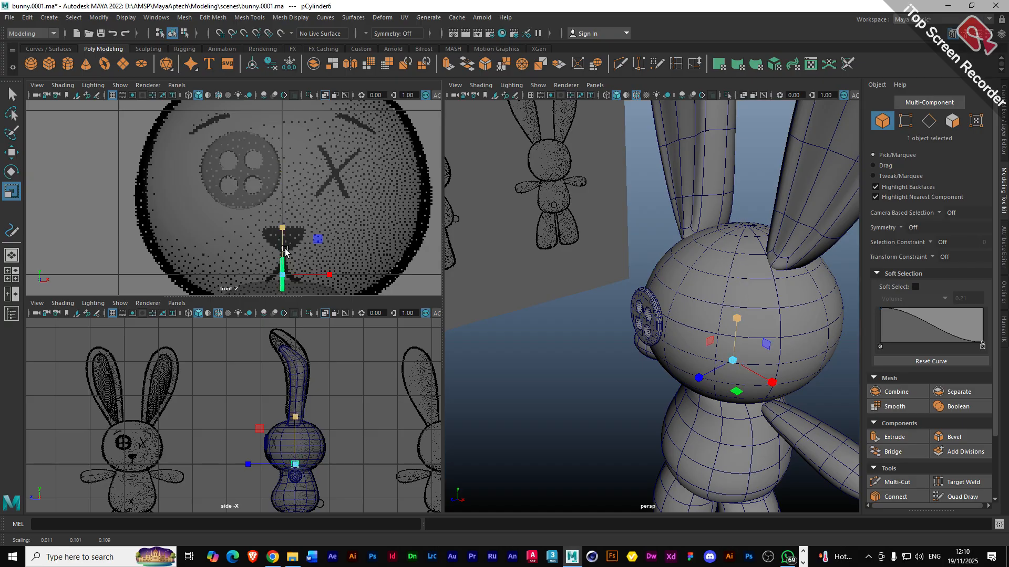
- Move the thin cylinder up beside the X-shaped eye of the reference and scale its length toward the X's height
{"action": "key", "text": "w"}
{"action": "left_click_drag", "start_coordinate": [319, 243], "coordinate": [325, 103]}
{"action": "key", "text": "r"}
{"action": "left_click_drag", "start_coordinate": [360, 136], "coordinate": [323, 132]}
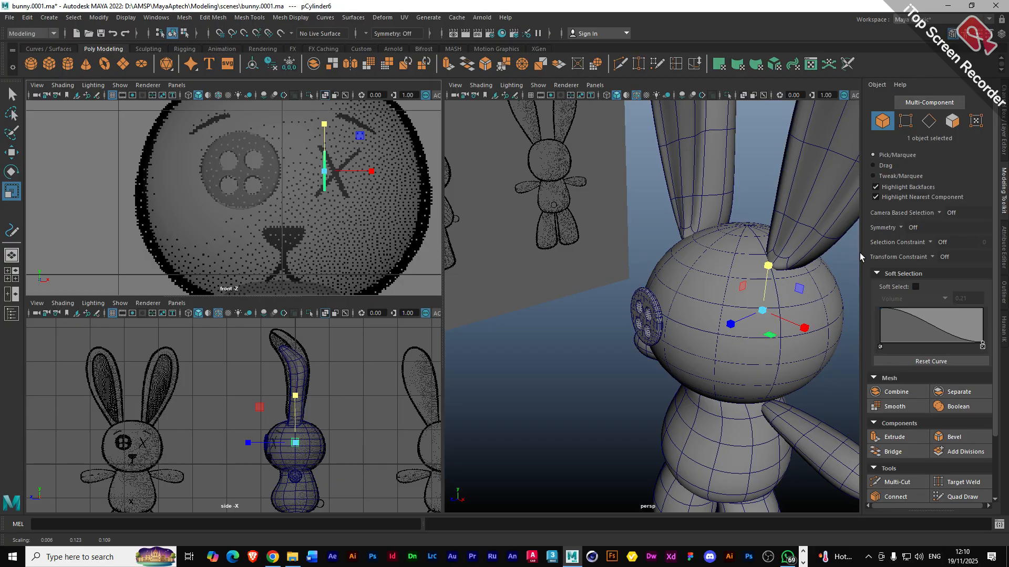
- Set the thin cylinder's height subdivisions to 8
{"action": "left_click", "coordinate": [1004, 257]}
{"action": "left_click", "coordinate": [883, 103]}
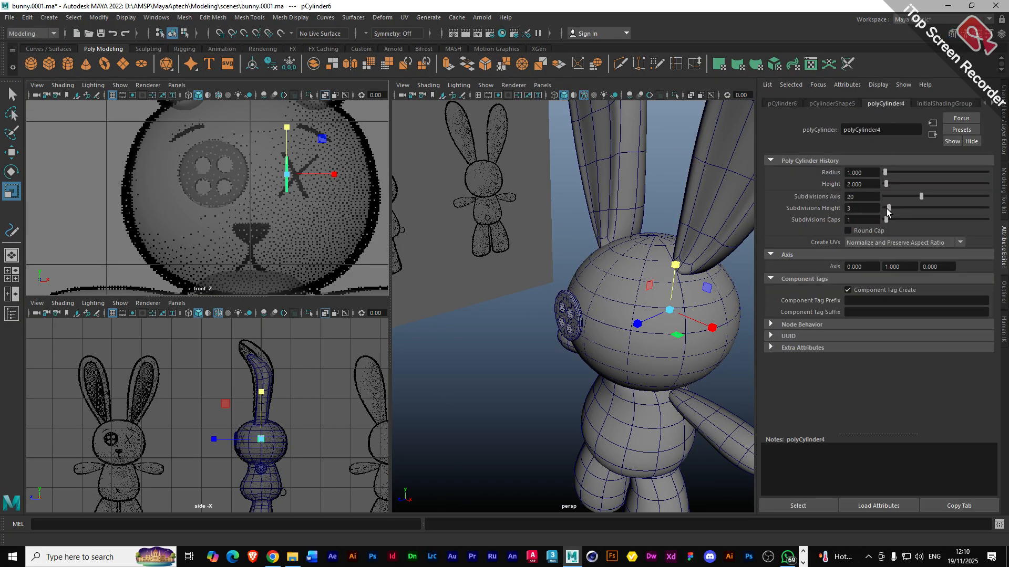
{"action": "scroll", "coordinate": [318, 175], "scroll_direction": "up", "scroll_amount": 5}
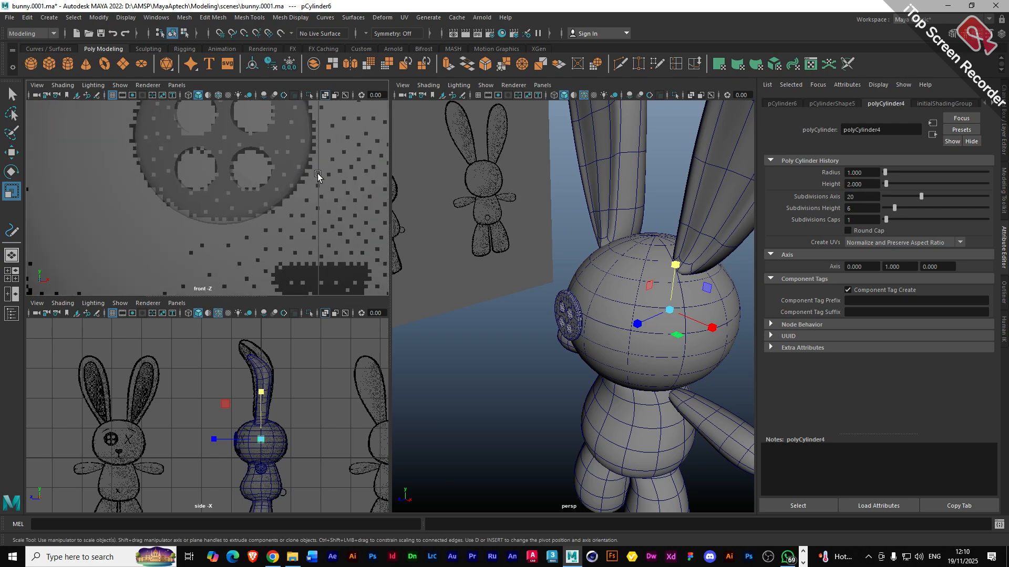
{"action": "middle_click_drag", "start_coordinate": [338, 173], "coordinate": [267, 219], "text": "alt"}
{"action": "scroll", "coordinate": [252, 240], "scroll_direction": "up", "scroll_amount": 5}
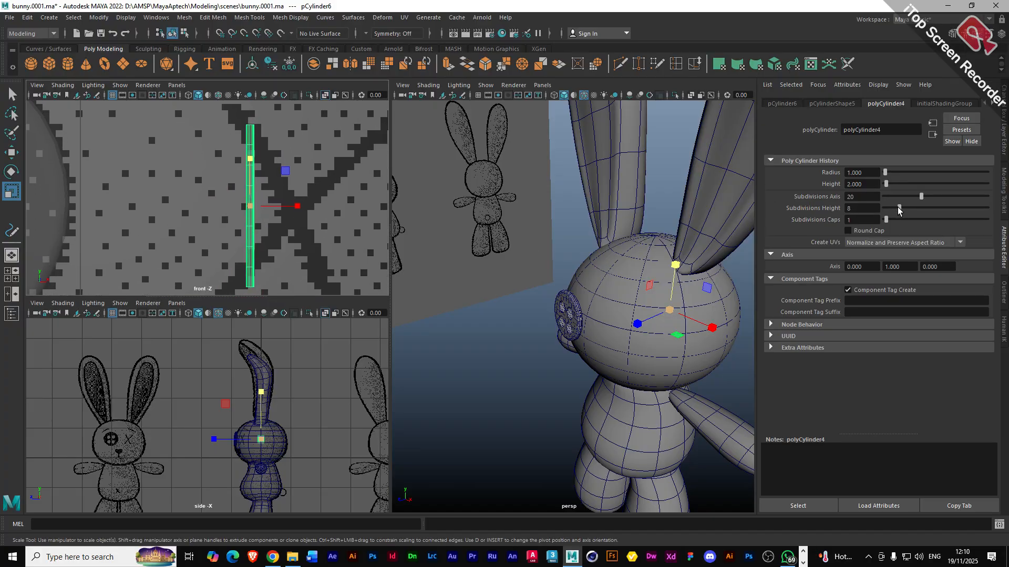
- Move the thin cylinder sideways onto the crossing point of the X-shaped eye in the front view
{"action": "left_click", "coordinate": [10, 154]}
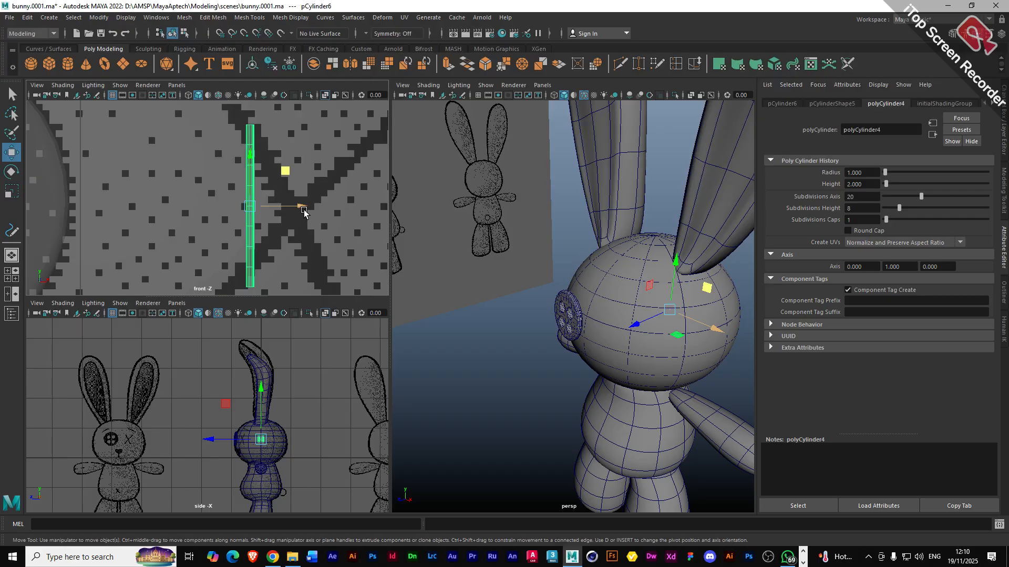
{"action": "left_click_drag", "start_coordinate": [302, 208], "coordinate": [345, 207]}
{"action": "scroll", "coordinate": [157, 236], "scroll_direction": "down", "scroll_amount": 5}
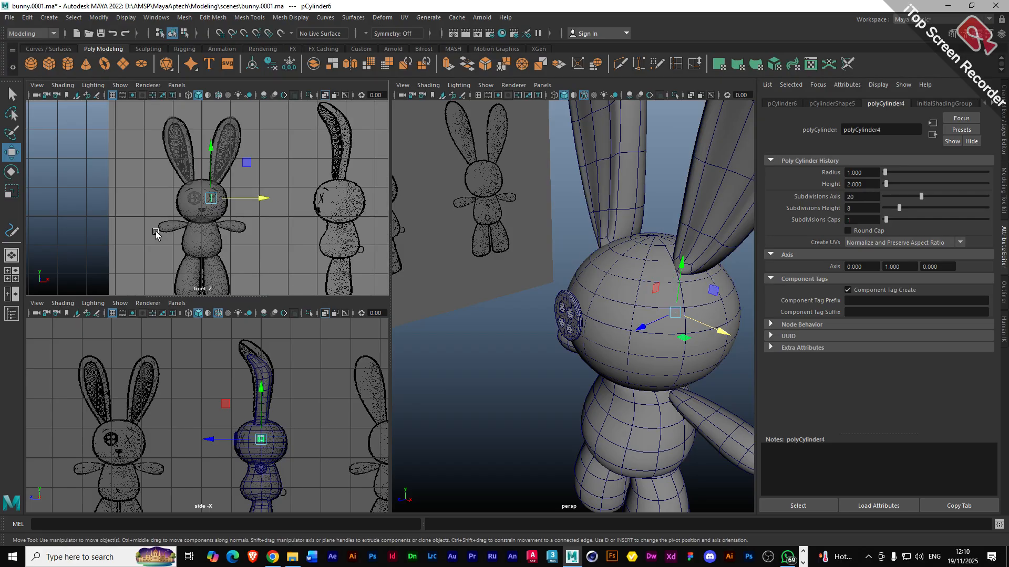
{"action": "scroll", "coordinate": [217, 203], "scroll_direction": "up", "scroll_amount": 5}
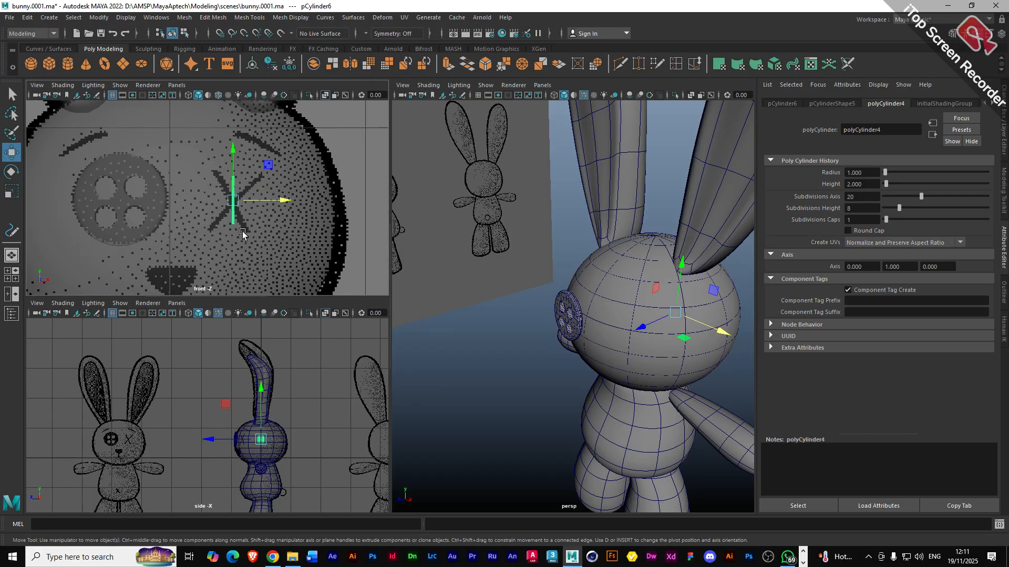
- Rotate the thin cylinder to about 26.5 degrees and reposition and lengthen it to match the X's stroke from upper left to lower right
{"action": "key", "text": "space"}
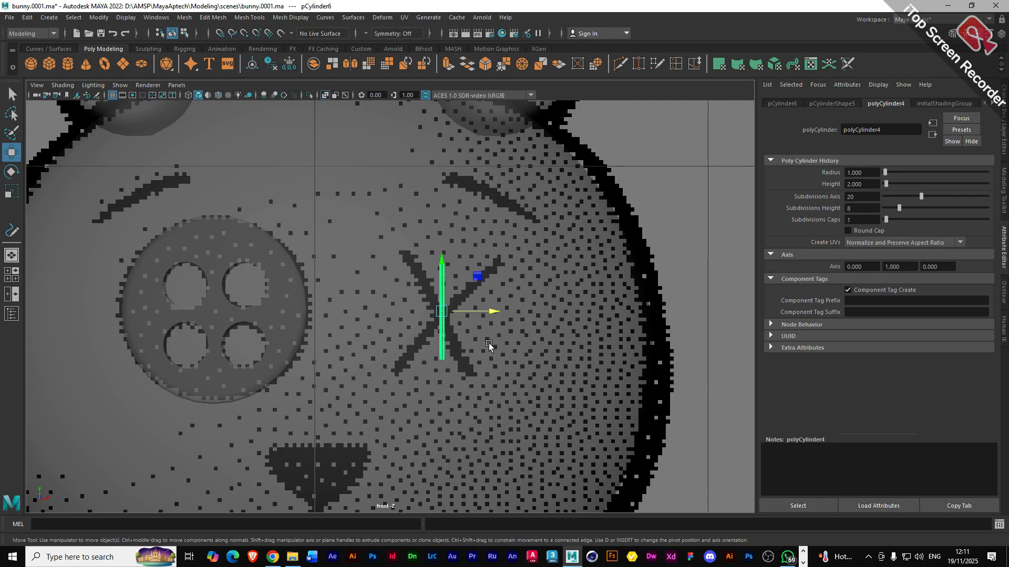
{"action": "key", "text": "e"}
{"action": "left_click_drag", "start_coordinate": [450, 351], "coordinate": [475, 349]}
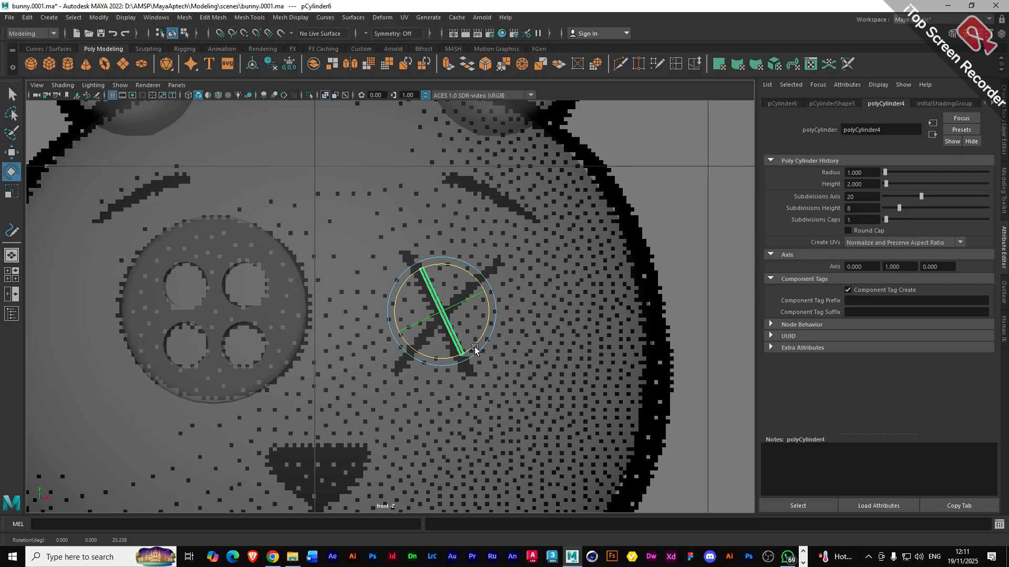
{"action": "key", "text": "w"}
{"action": "left_click_drag", "start_coordinate": [475, 278], "coordinate": [410, 259]}
{"action": "key", "text": "r"}
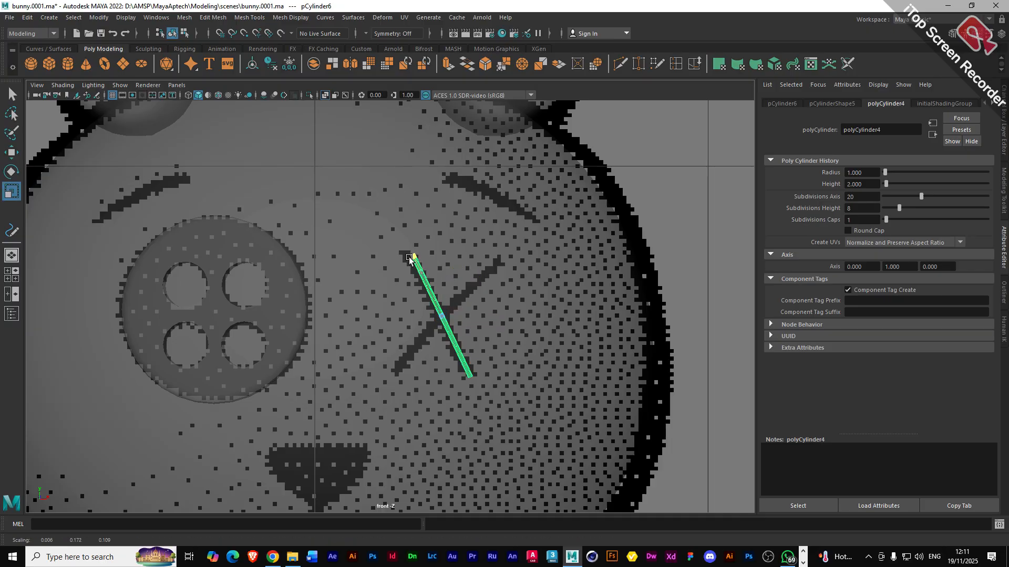
{"action": "key", "text": "e"}
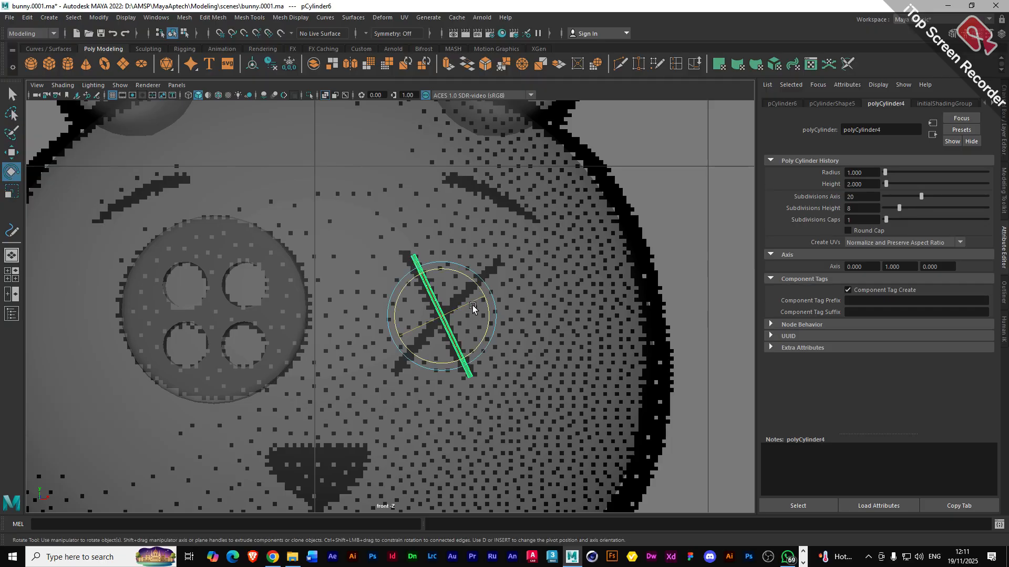
{"action": "left_click_drag", "start_coordinate": [479, 290], "coordinate": [478, 293]}
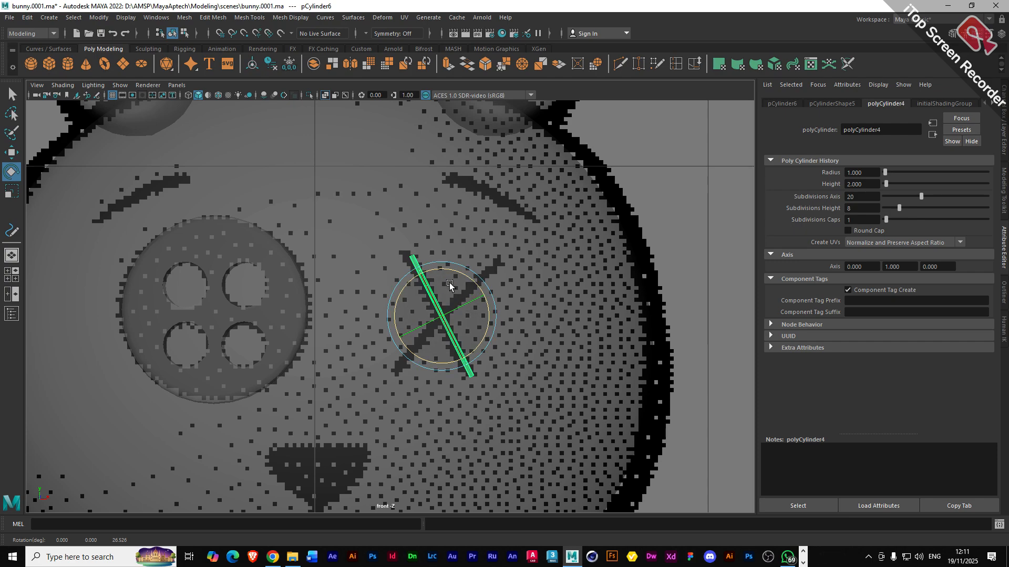
- Try to rotate a copy of the thin cylinder toward the X's other stroke, then undo it
{"action": "left_click_drag", "start_coordinate": [473, 276], "coordinate": [484, 292], "text": "shift"}
{"action": "key", "text": "ctrl+z"}
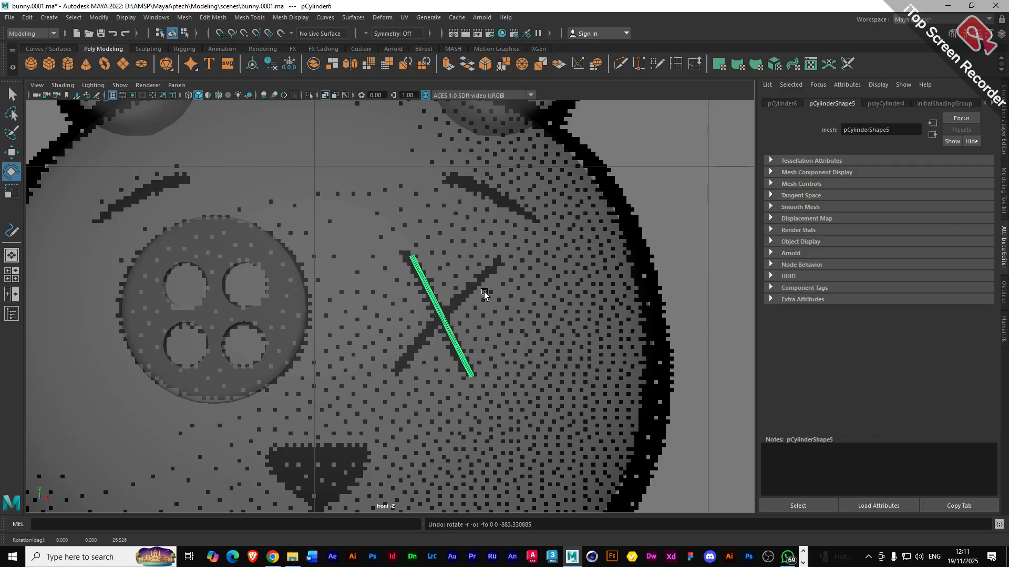
- Duplicate the X-shaped eye's thin cylinder and rotate the copy to about -43.8 degrees to match the X's other stroke
{"action": "left_click", "coordinate": [428, 306]}
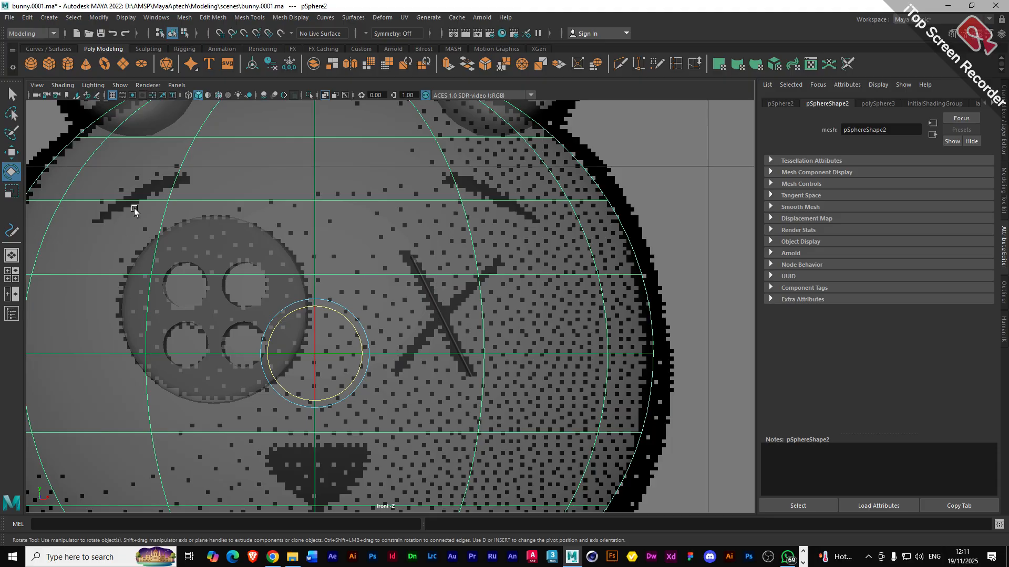
{"action": "left_click", "coordinate": [1003, 297]}
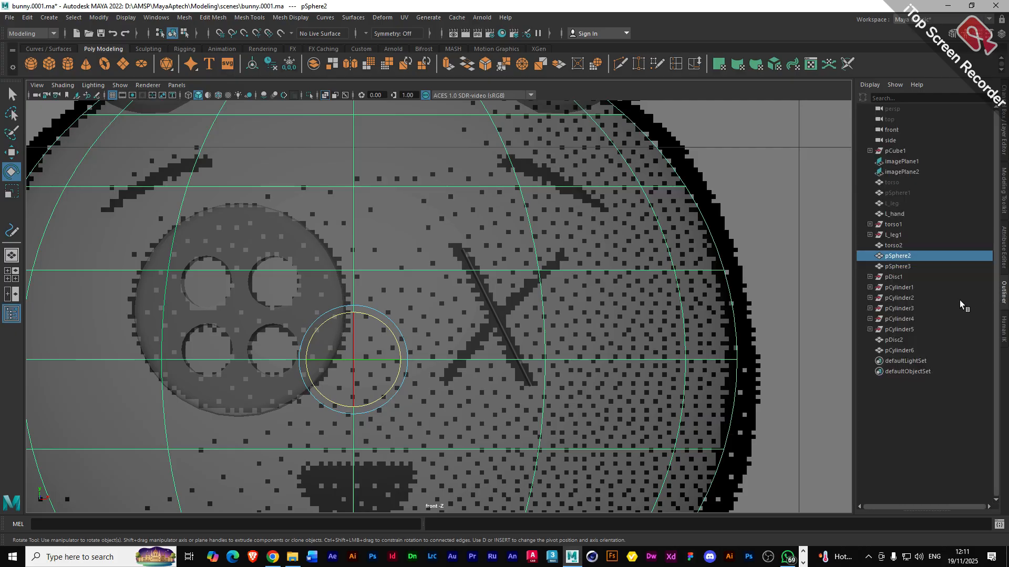
{"action": "left_click", "coordinate": [901, 350]}
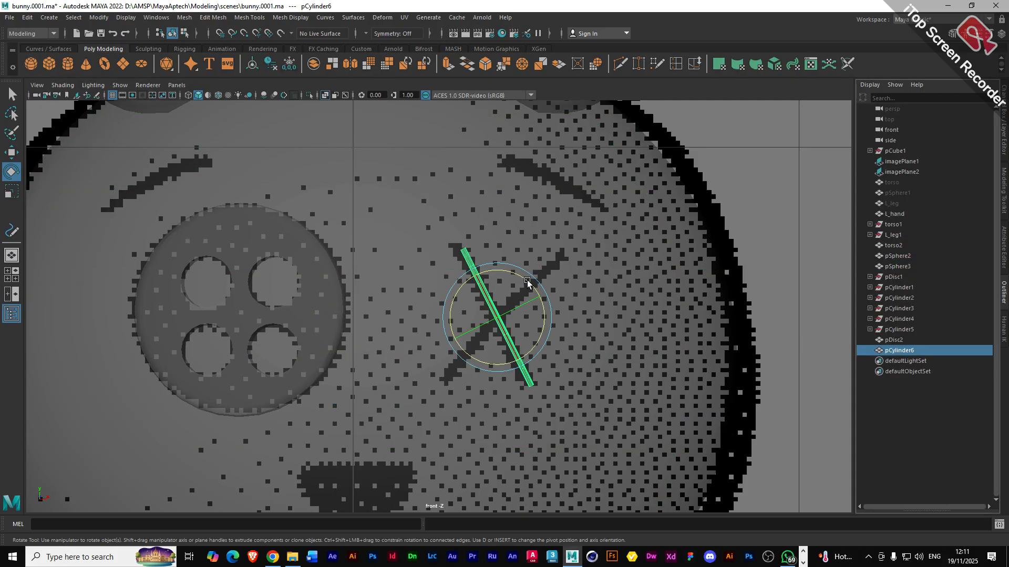
{"action": "left_click_drag", "start_coordinate": [527, 282], "coordinate": [532, 284]}
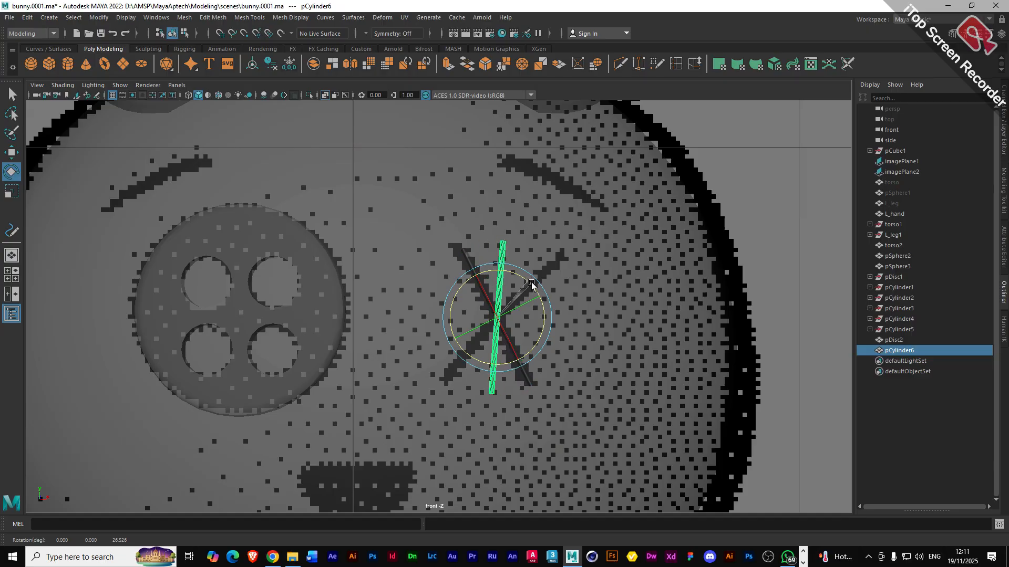
{"action": "key", "text": "ctrl+d"}
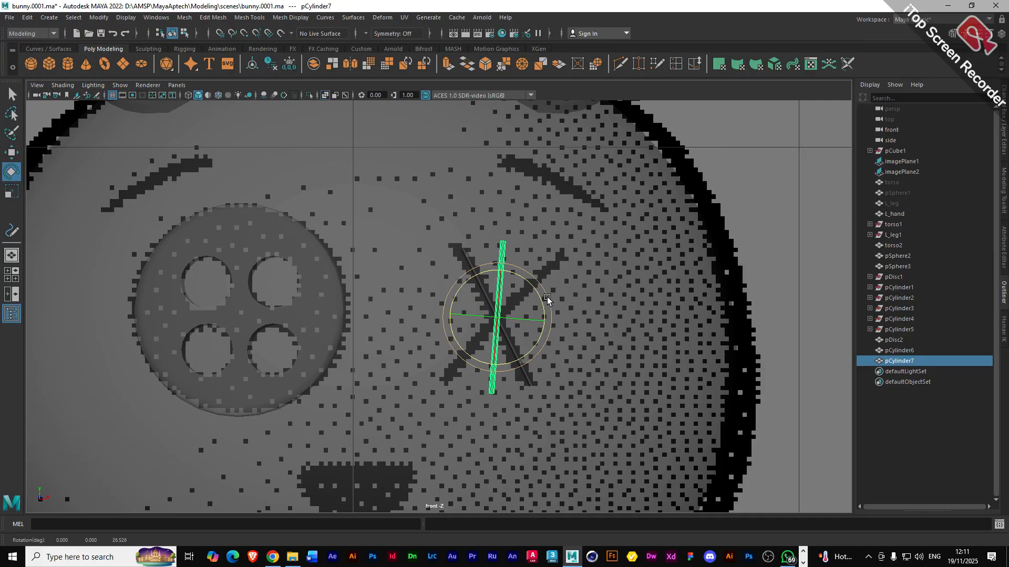
{"action": "left_click_drag", "start_coordinate": [547, 298], "coordinate": [549, 320]}
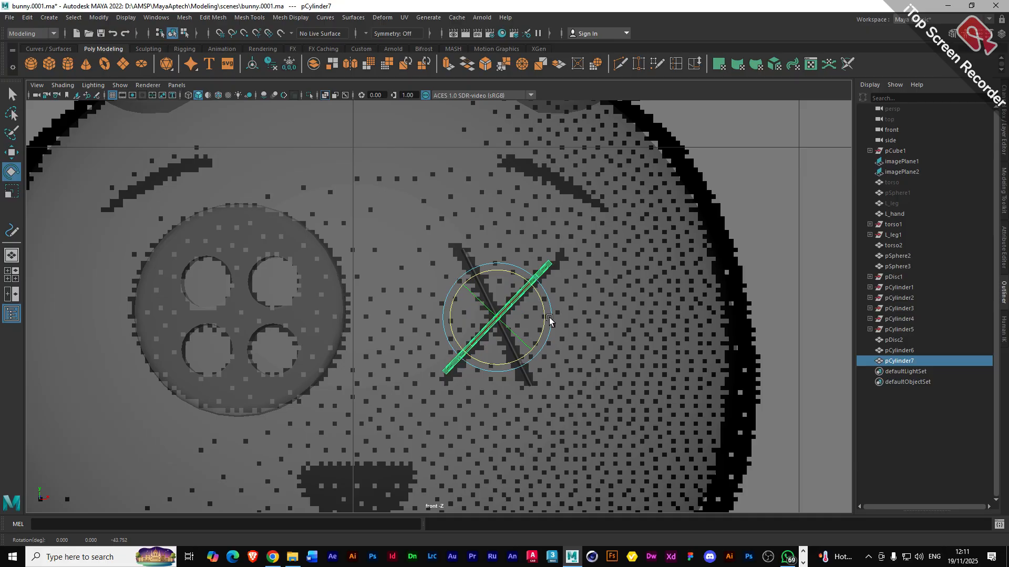
- Duplicate the second X cylinder upward toward the eyebrow above the X and rotate the copy to about 58.5 degrees
{"action": "key", "text": "w"}
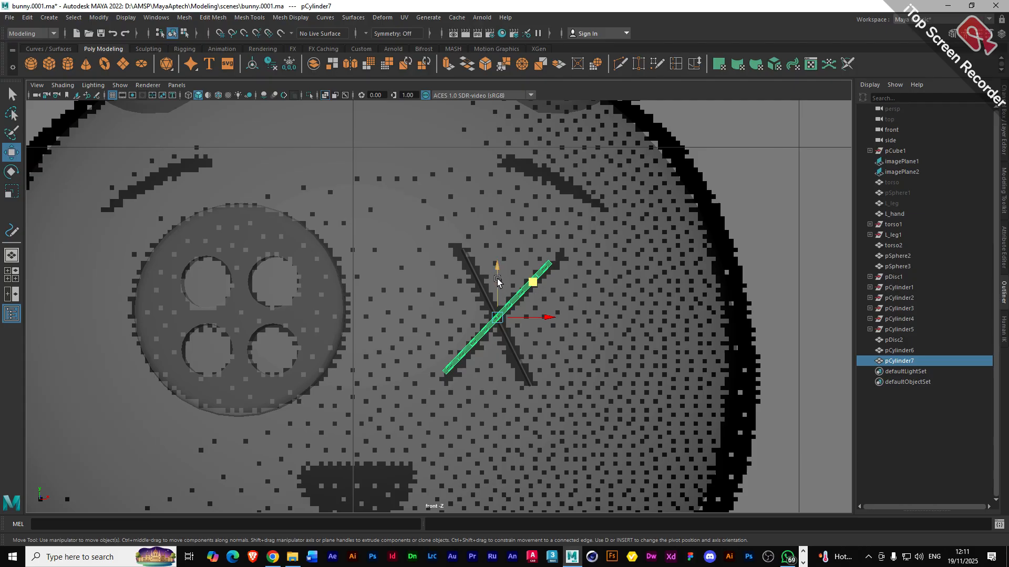
{"action": "left_click_drag", "start_coordinate": [498, 280], "coordinate": [499, 153], "text": "shift"}
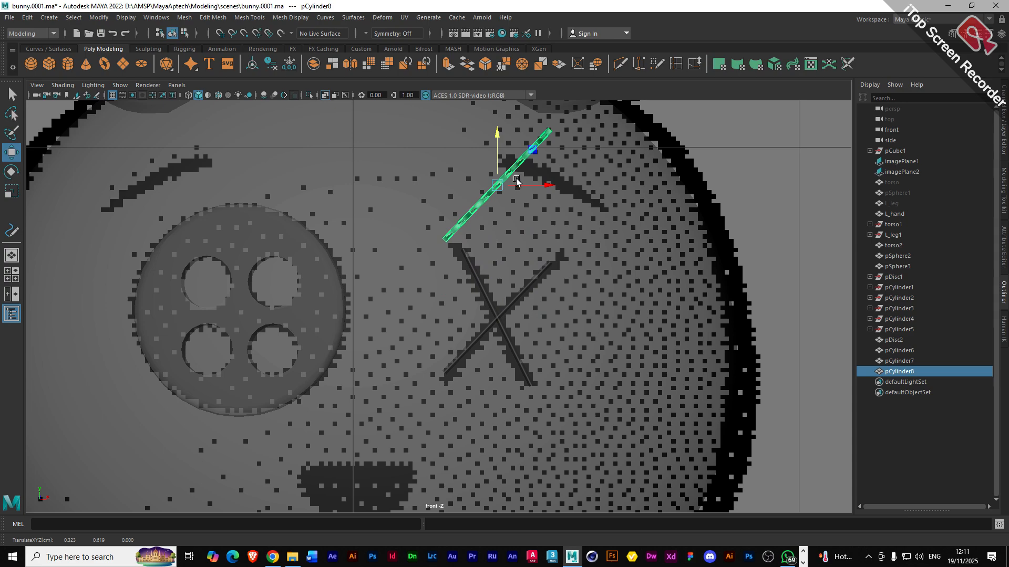
{"action": "key", "text": "e"}
{"action": "left_click_drag", "start_coordinate": [496, 241], "coordinate": [556, 179]}
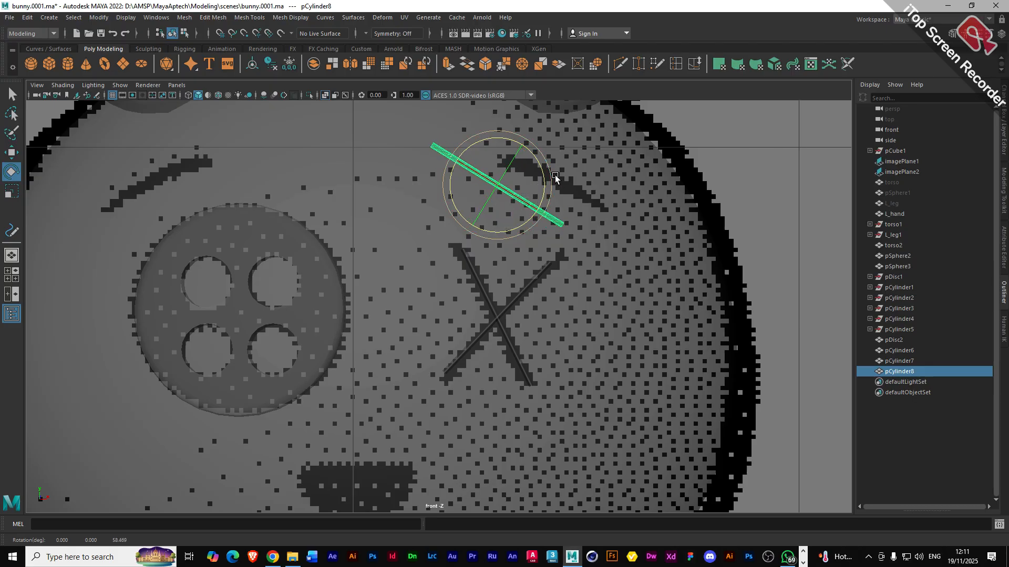
- Shorten the upper cylinder and move it onto the reference eyebrow stroke, rotating it to about 61.3 degrees
{"action": "key", "text": "r"}
{"action": "left_click_drag", "start_coordinate": [451, 158], "coordinate": [473, 168]}
{"action": "key", "text": "w"}
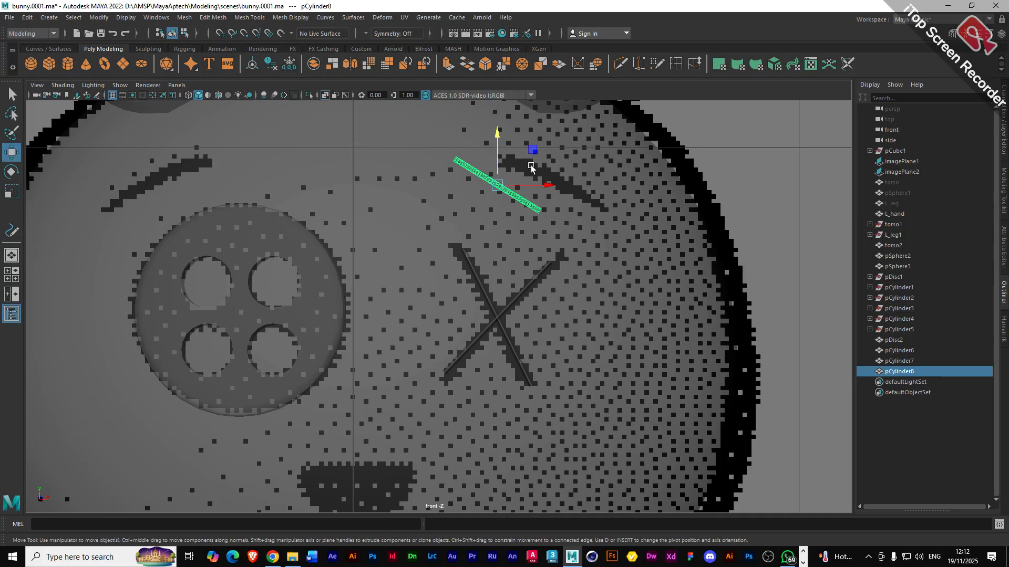
{"action": "left_click_drag", "start_coordinate": [532, 150], "coordinate": [586, 153]}
{"action": "key", "text": "e"}
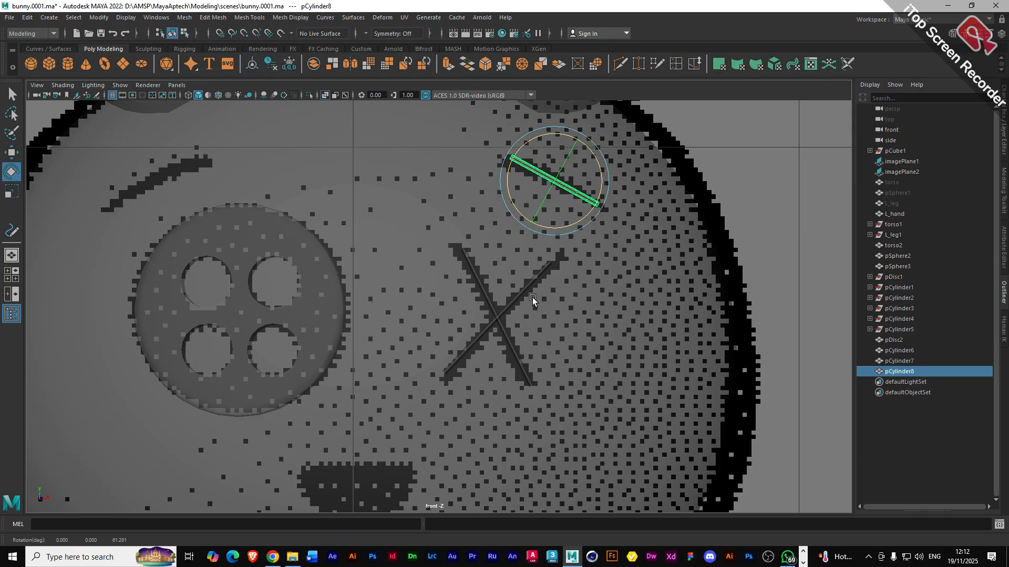
- Select the two X cylinders and the eyebrow cylinder together and move them forward to the front of the head
{"action": "left_click", "coordinate": [498, 321]}
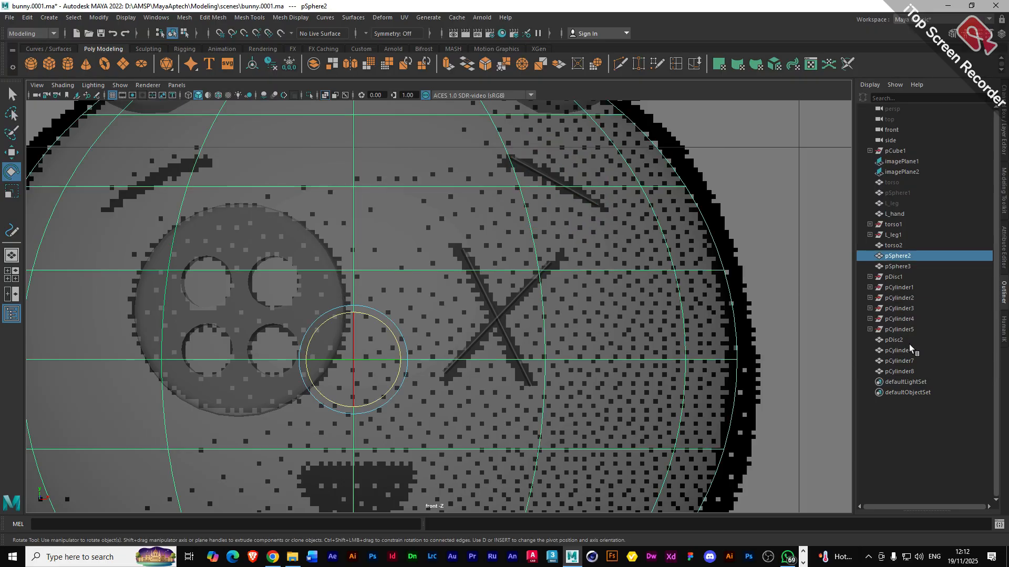
{"action": "left_click", "coordinate": [899, 350]}
{"action": "left_click", "coordinate": [908, 373], "text": "shift"}
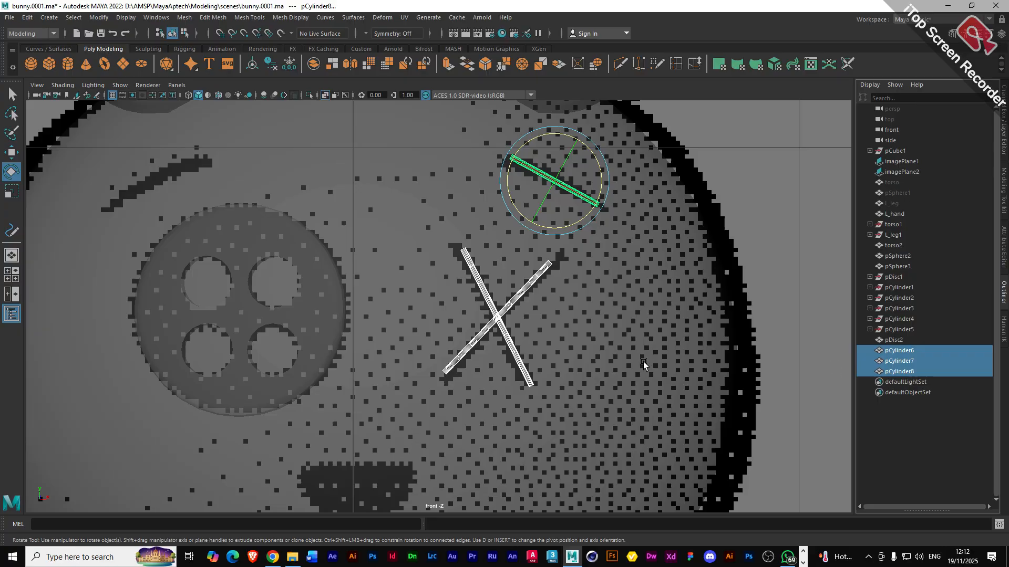
{"action": "key", "text": "space"}
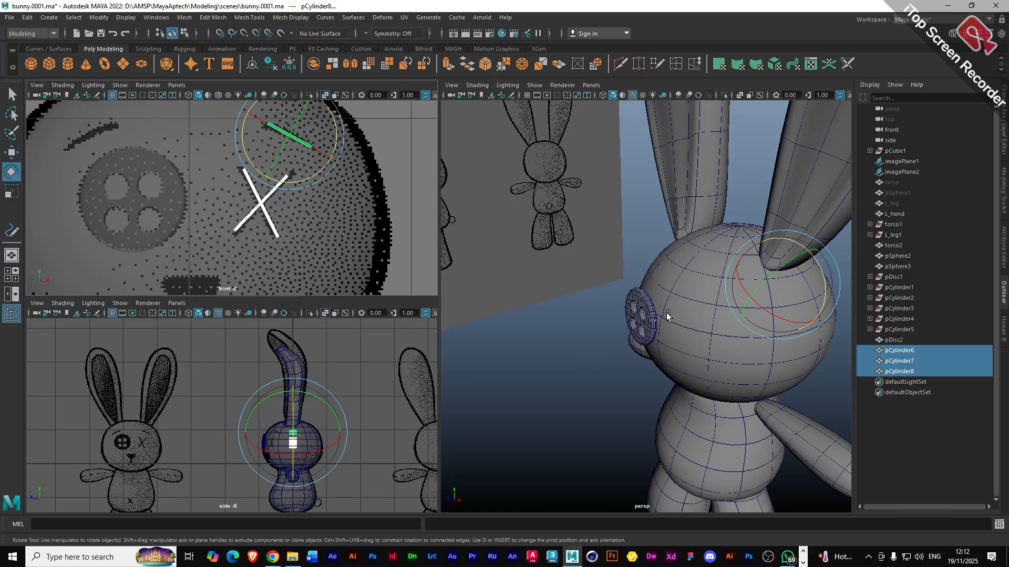
{"action": "key", "text": "w"}
{"action": "left_click_drag", "start_coordinate": [740, 304], "coordinate": [649, 352]}
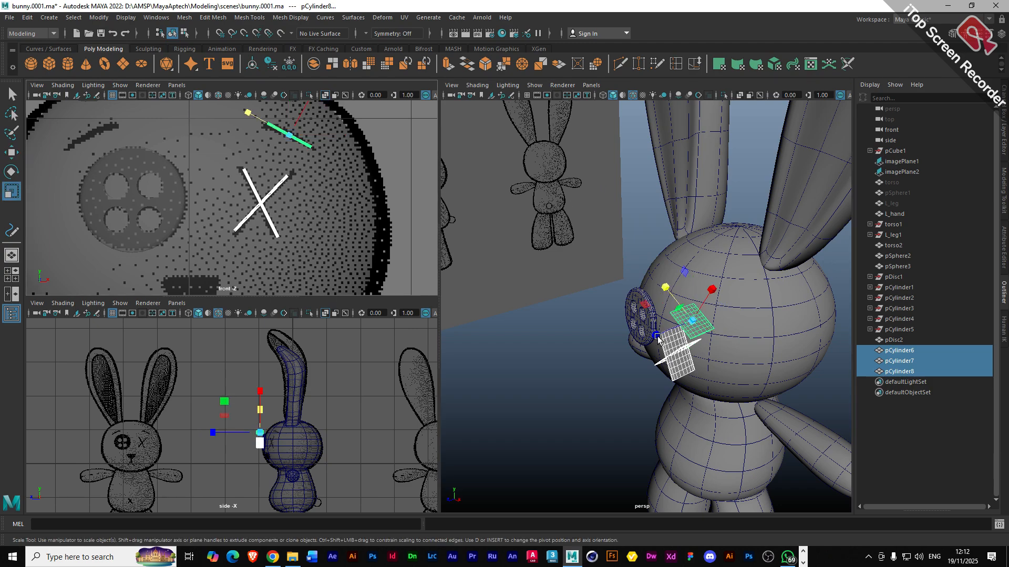
- Flatten the three selected cylinders in depth and shift them back toward the face surface in the side view
{"action": "key", "text": "r"}
{"action": "left_click_drag", "start_coordinate": [658, 336], "coordinate": [703, 327]}
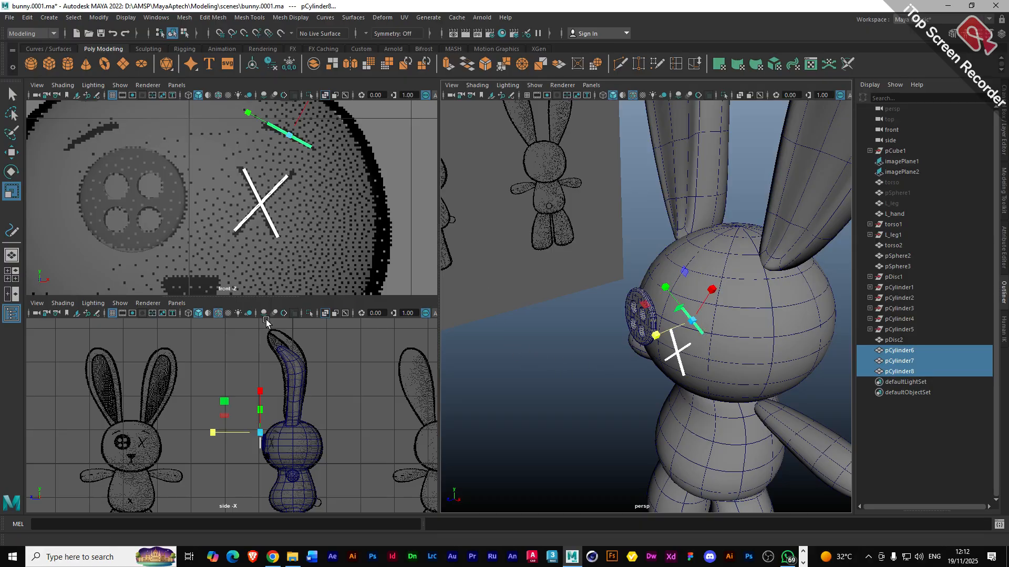
{"action": "key", "text": "w"}
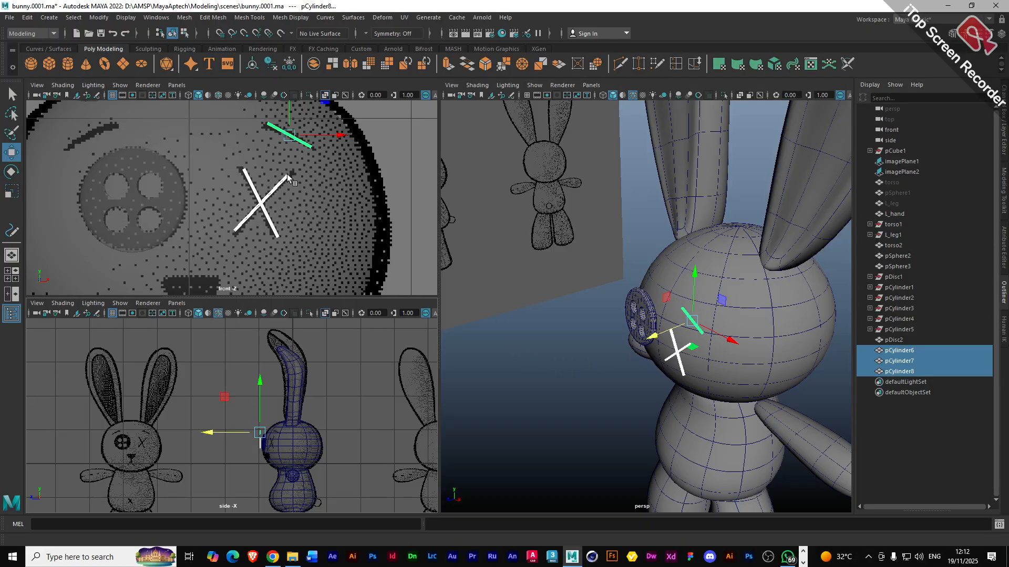
{"action": "left_click", "coordinate": [209, 433]}
{"action": "left_click_drag", "start_coordinate": [210, 434], "coordinate": [215, 437]}
{"action": "scroll", "coordinate": [261, 472], "scroll_direction": "up", "scroll_amount": 5}
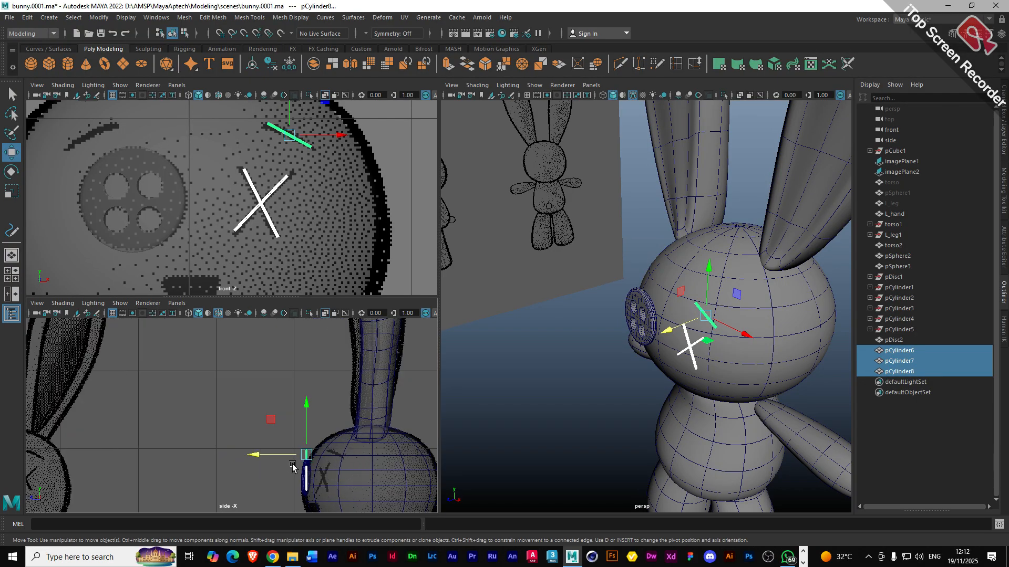
{"action": "middle_click_drag", "start_coordinate": [293, 466], "coordinate": [271, 417], "text": "alt"}
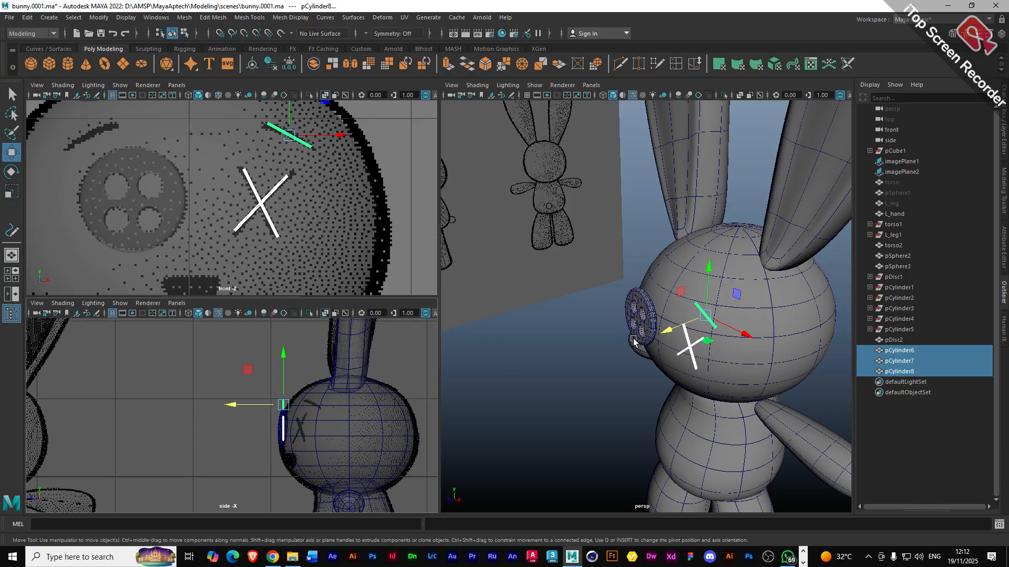
- Select only the eyebrow cylinder and move it back in depth to about 0.58 to meet the forehead
{"action": "left_click", "coordinate": [559, 368]}
{"action": "left_click", "coordinate": [700, 308]}
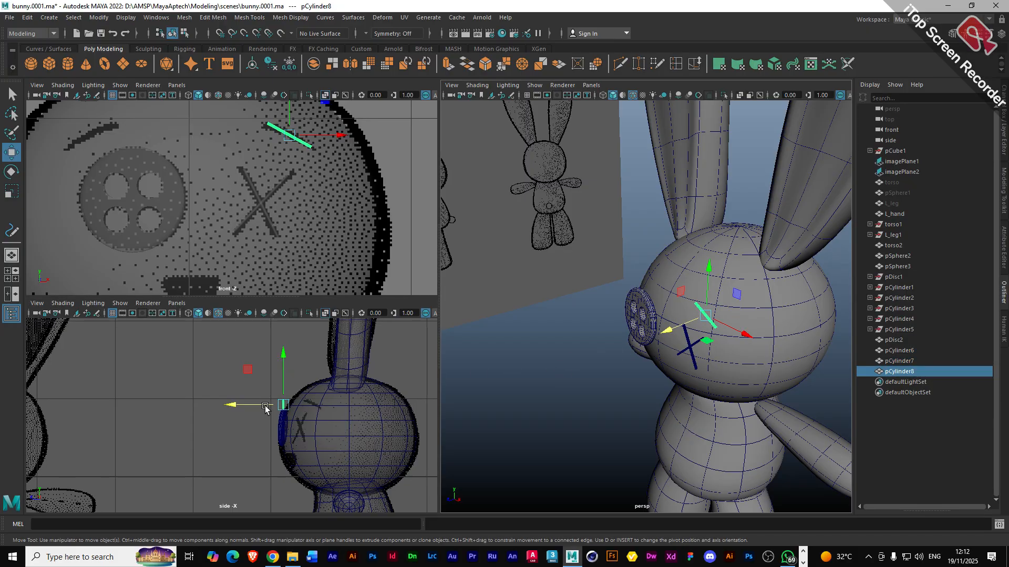
{"action": "left_click_drag", "start_coordinate": [228, 407], "coordinate": [249, 410]}
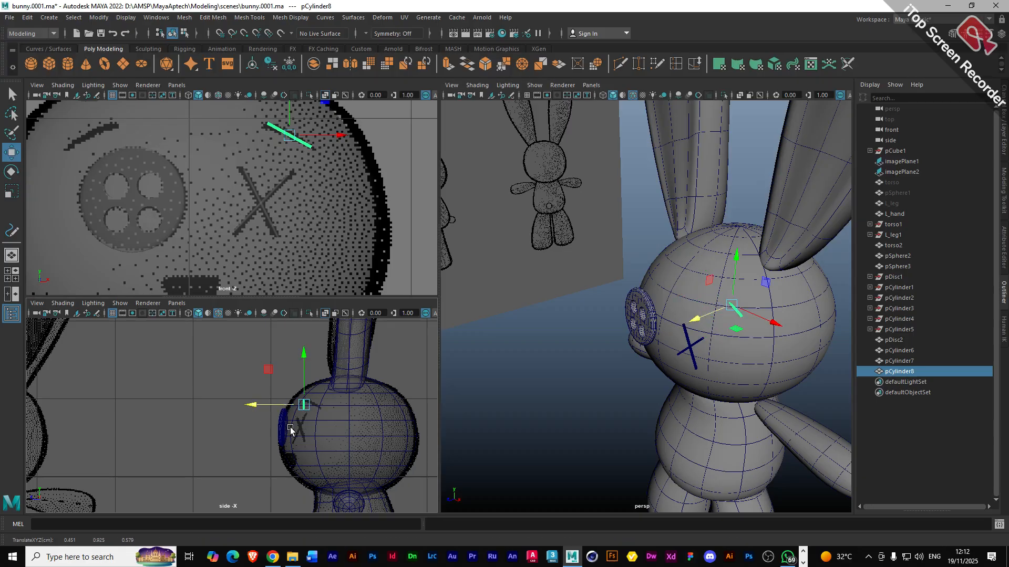
- Tilt the eyebrow cylinder in the side view to follow the forehead's slope and fine-tune its depth to about 0.6
{"action": "key", "text": "e"}
{"action": "left_click_drag", "start_coordinate": [307, 421], "coordinate": [327, 427]}
{"action": "key", "text": "w"}
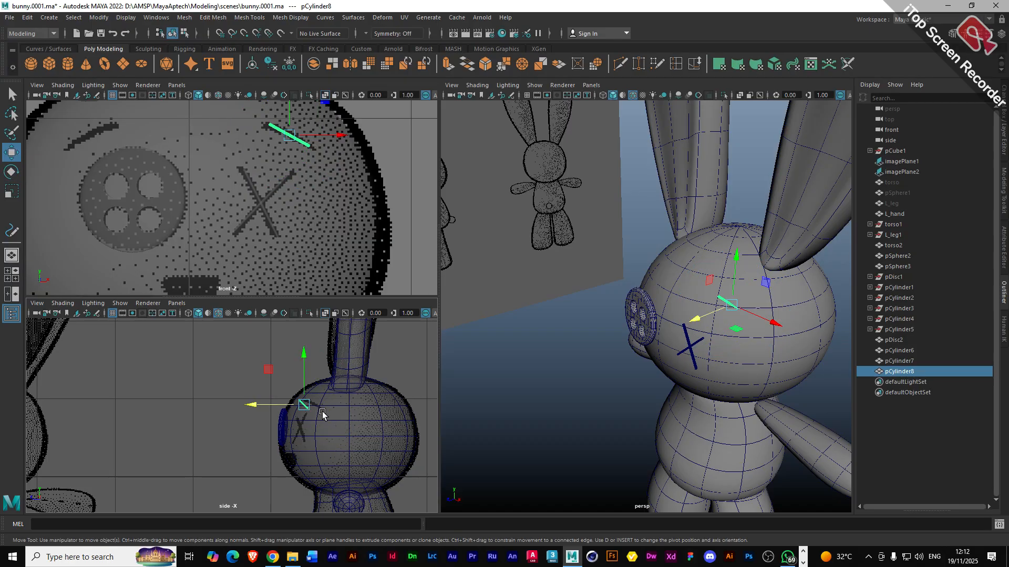
{"action": "middle_click_drag", "start_coordinate": [272, 368], "coordinate": [265, 369]}
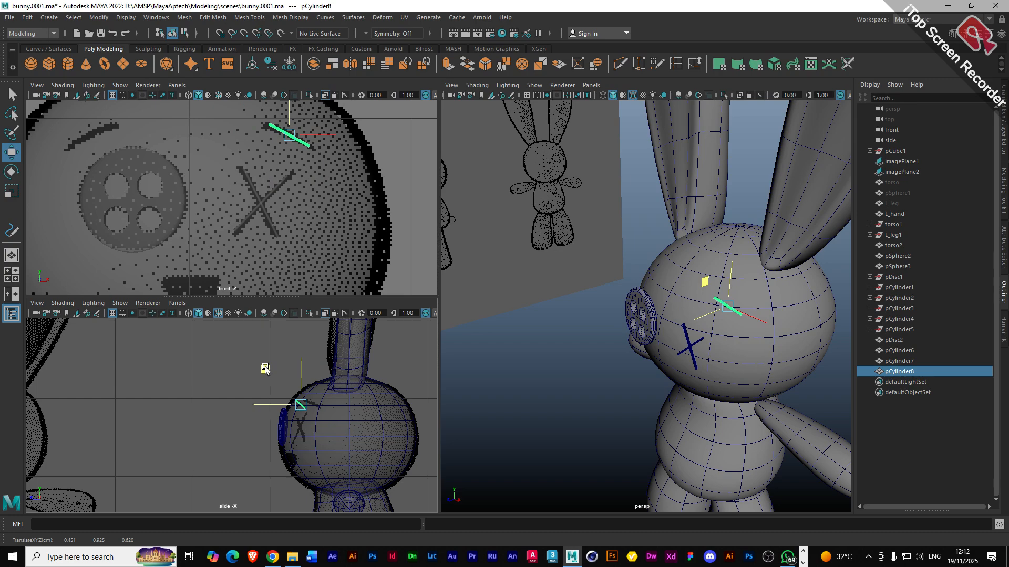
{"action": "left_click_drag", "start_coordinate": [248, 409], "coordinate": [250, 409]}
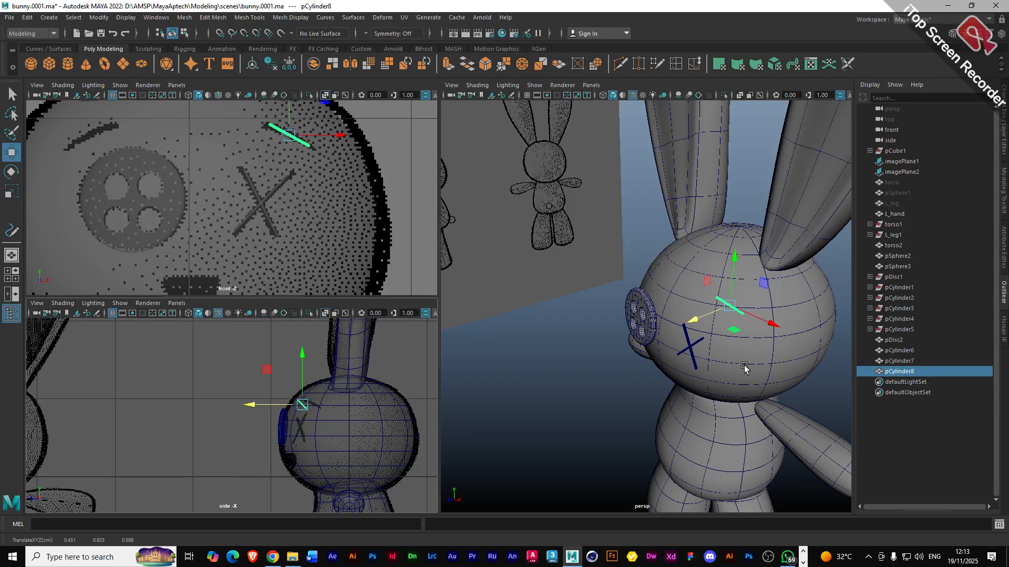
- Select both cylinders of the X-shaped eye and move them back in depth to about 0.79, closer to the head
{"action": "left_click", "coordinate": [687, 356]}
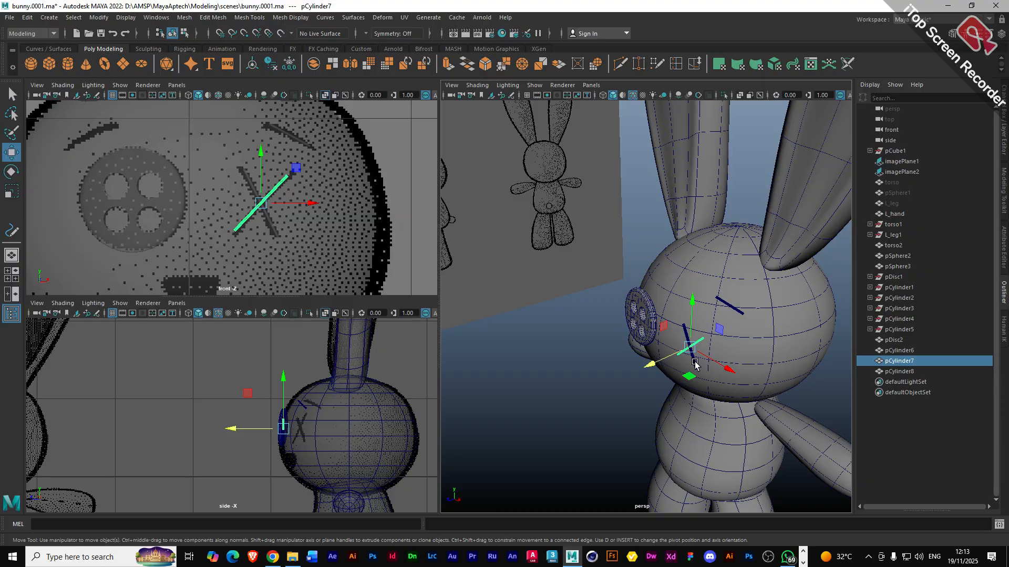
{"action": "left_click", "coordinate": [694, 364], "text": "shift"}
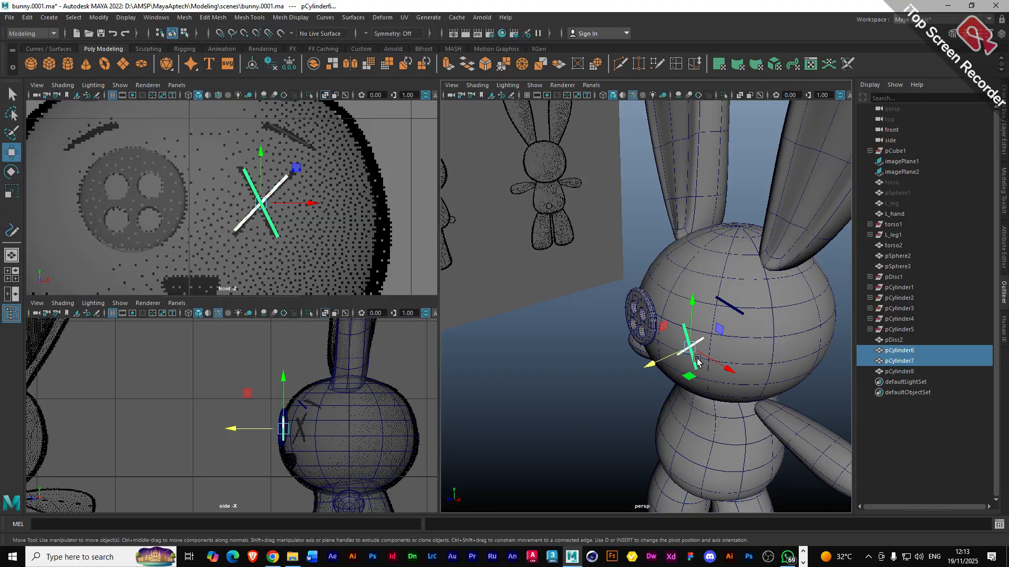
{"action": "left_click", "coordinate": [650, 367]}
{"action": "left_click_drag", "start_coordinate": [651, 366], "coordinate": [658, 370]}
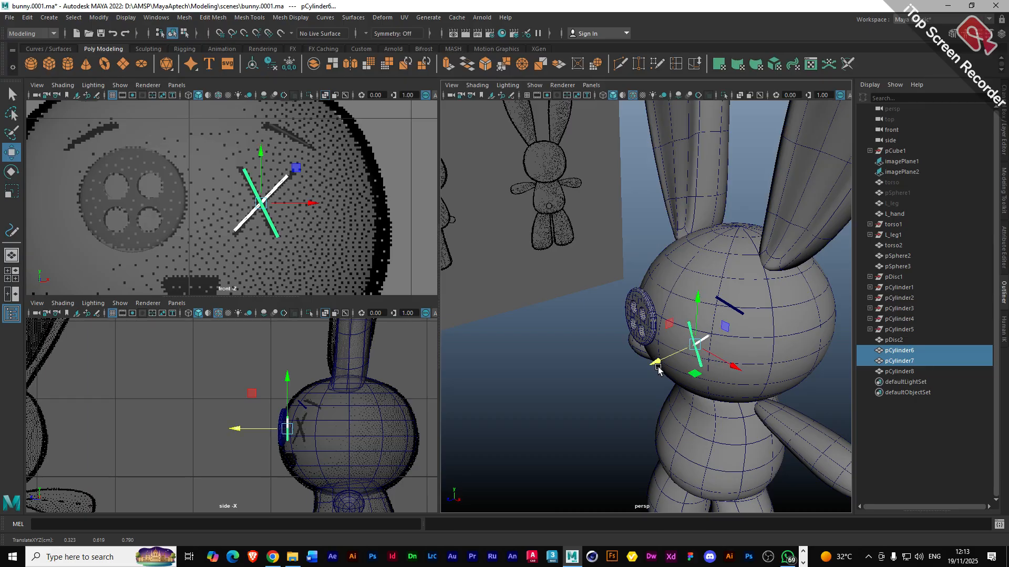
- Rotate the two X cylinders about their own axes to angle the eye along the head's curved surface
{"action": "key", "text": "e"}
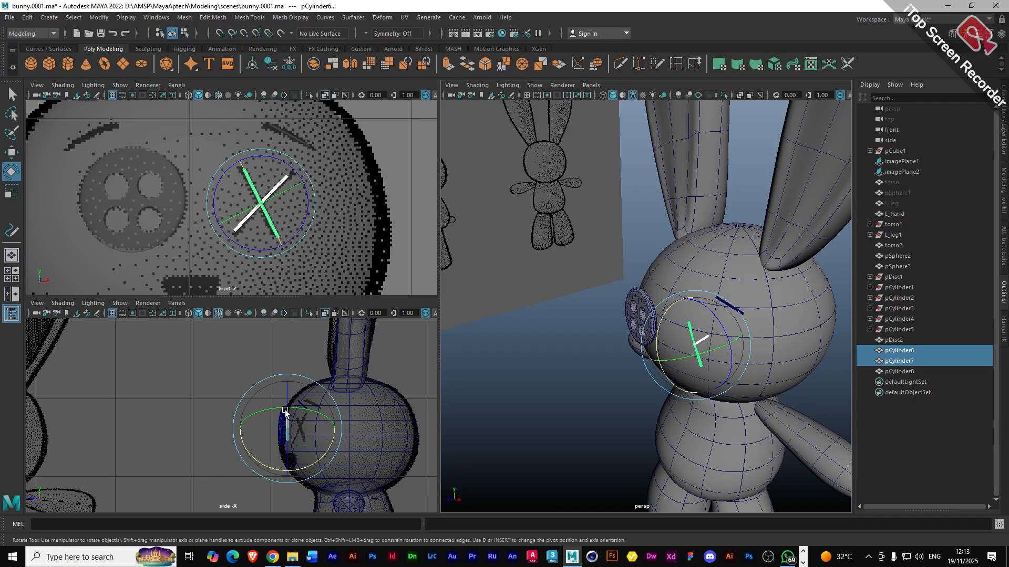
{"action": "mouse_move", "coordinate": [285, 411]}
{"action": "left_mouse_down"}
{"action": "mouse_move", "coordinate": [312, 413]}
{"action": "mouse_move", "coordinate": [293, 412]}
{"action": "left_mouse_up"}
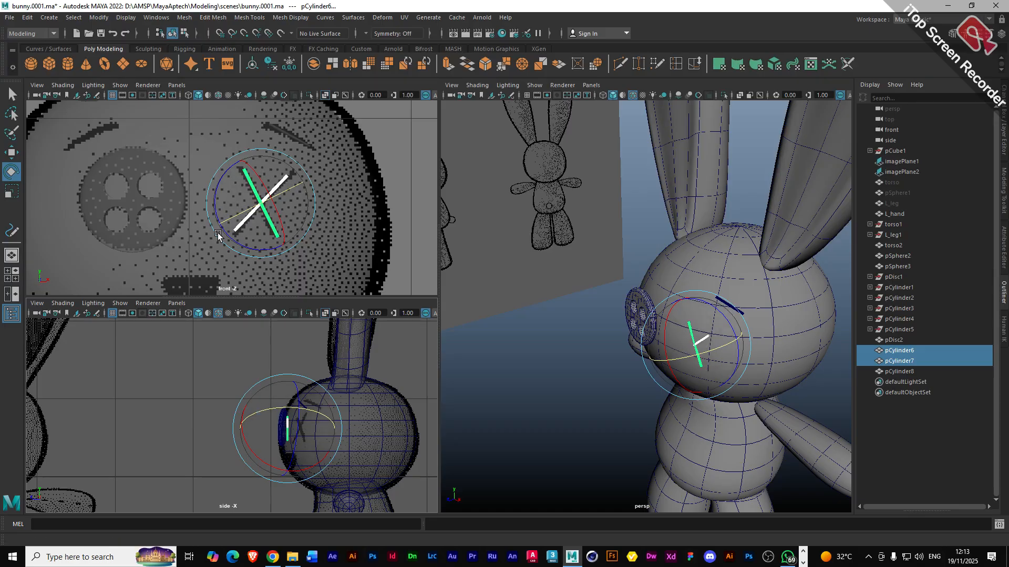
{"action": "left_click_drag", "start_coordinate": [227, 220], "coordinate": [235, 222]}
{"action": "left_click_drag", "start_coordinate": [275, 184], "coordinate": [272, 175]}
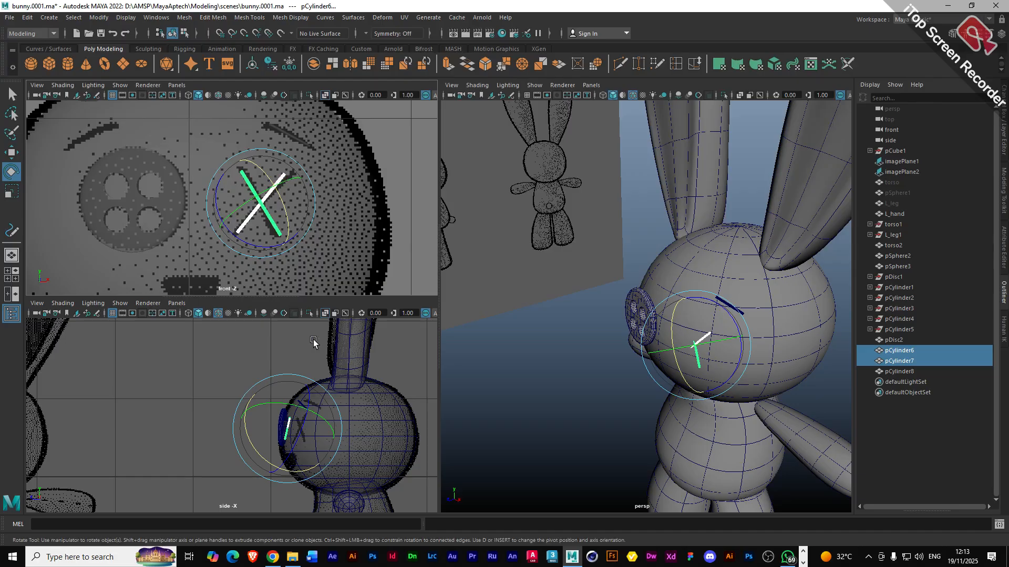
- Set the Rotate tool's axis orientation to World and turn the X-shaped eye about the vertical axis toward the head's surface
{"action": "scroll", "coordinate": [297, 442], "scroll_direction": "up", "scroll_amount": 5}
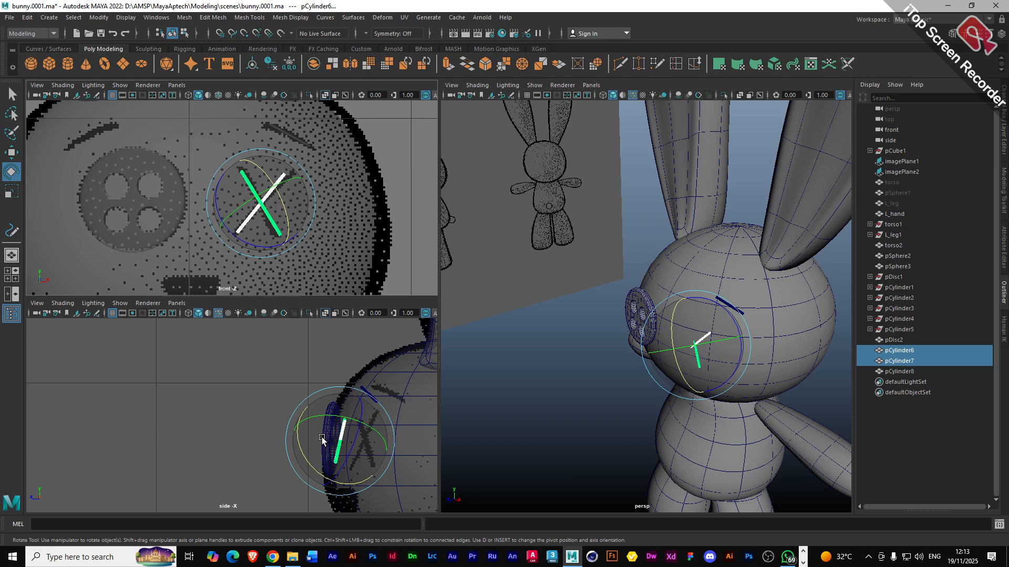
{"action": "middle_click_drag", "start_coordinate": [322, 439], "coordinate": [227, 420], "text": "alt"}
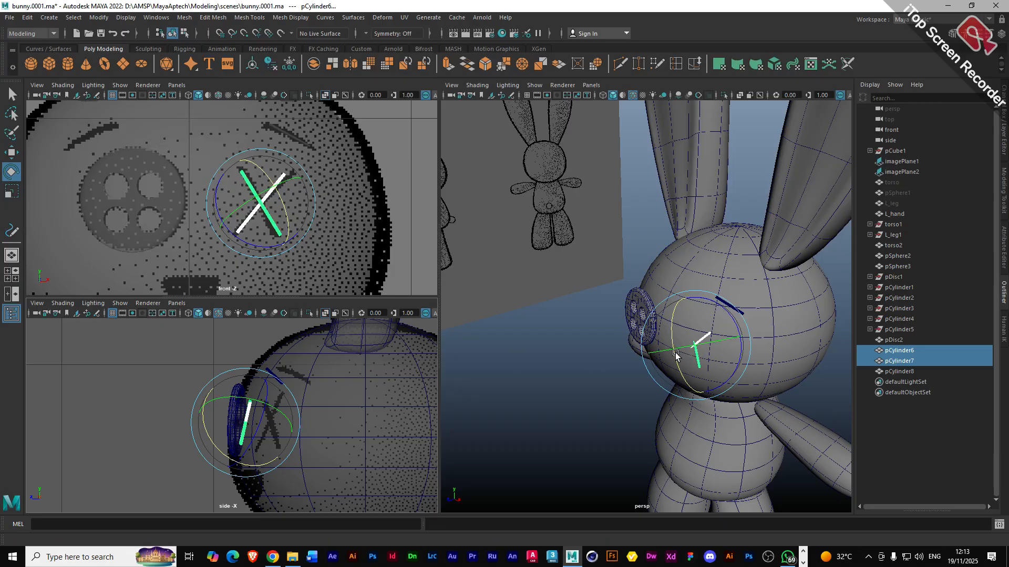
{"action": "double_click", "coordinate": [11, 172]}
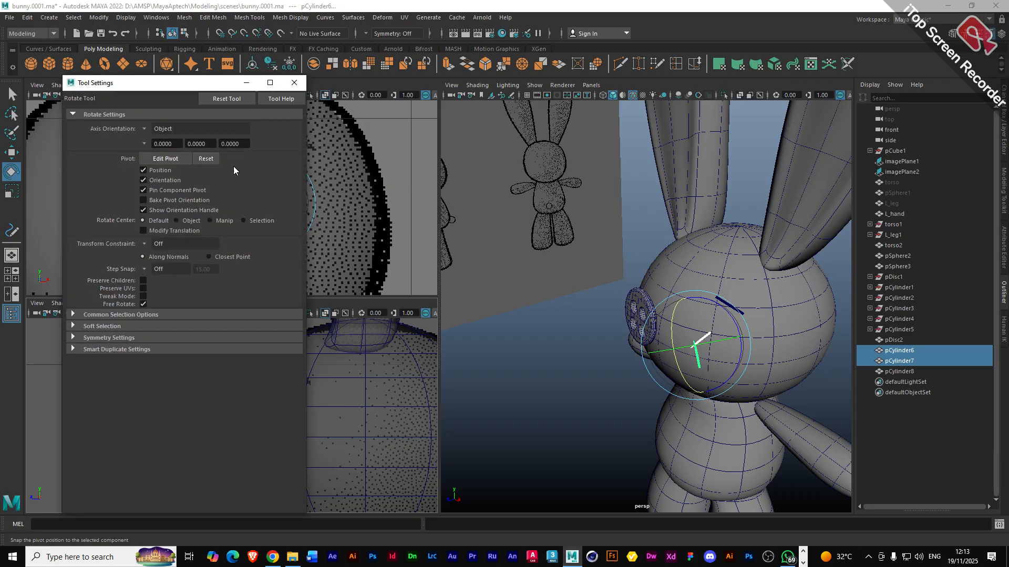
{"action": "left_click", "coordinate": [180, 130]}
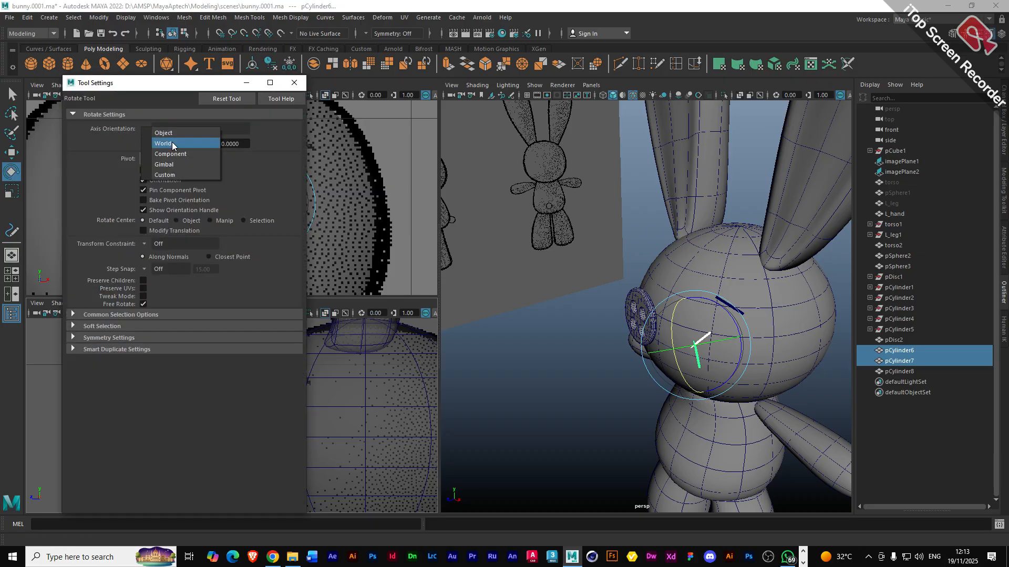
{"action": "left_click", "coordinate": [172, 141]}
{"action": "left_click_drag", "start_coordinate": [686, 366], "coordinate": [704, 374]}
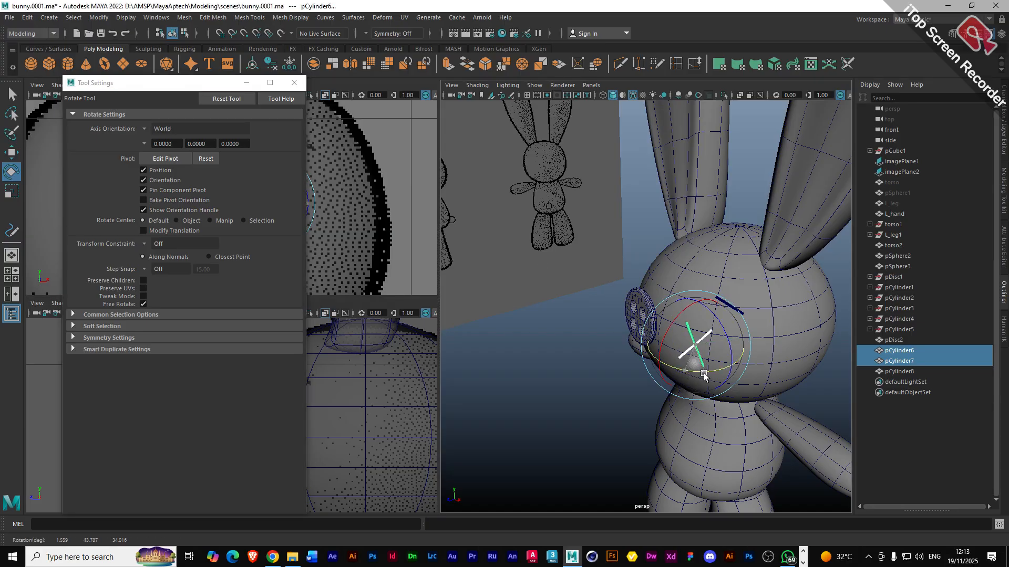
- Rotate the X-shaped eye further to follow the head's curve and move it forward to a depth of about 0.83
{"action": "left_click", "coordinate": [292, 83]}
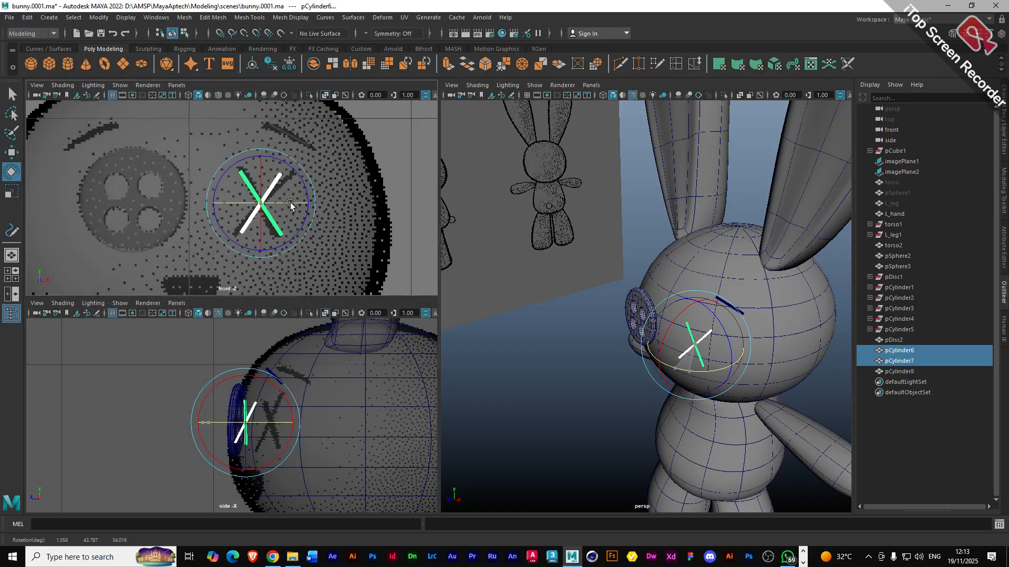
{"action": "left_click_drag", "start_coordinate": [290, 203], "coordinate": [298, 233]}
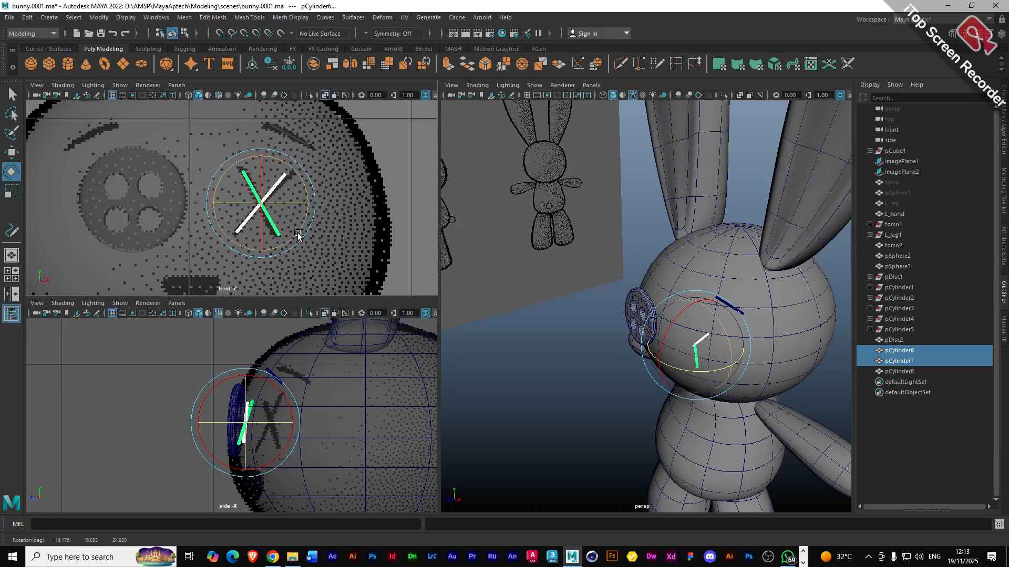
{"action": "key", "text": "w"}
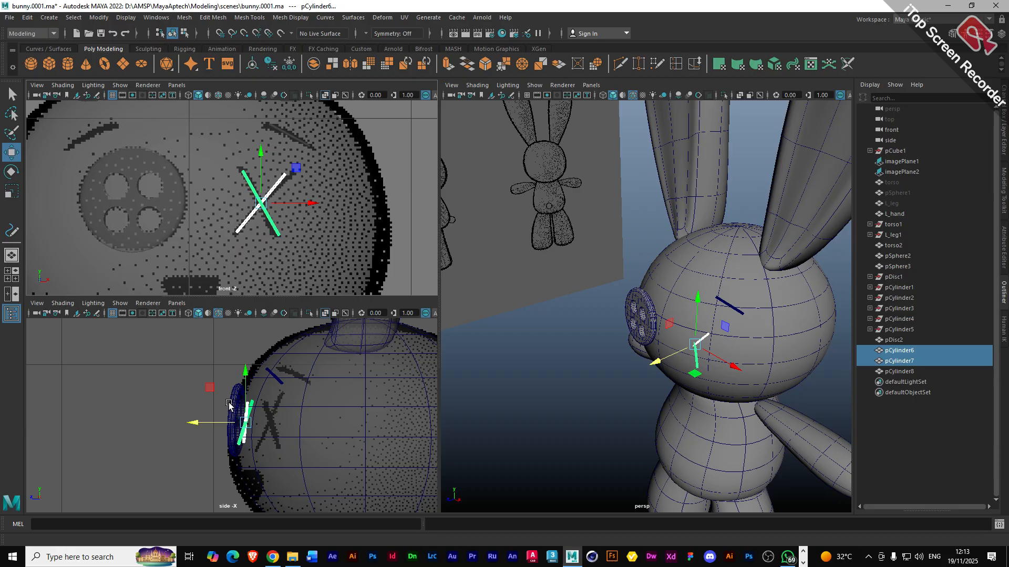
{"action": "left_click_drag", "start_coordinate": [188, 424], "coordinate": [186, 427]}
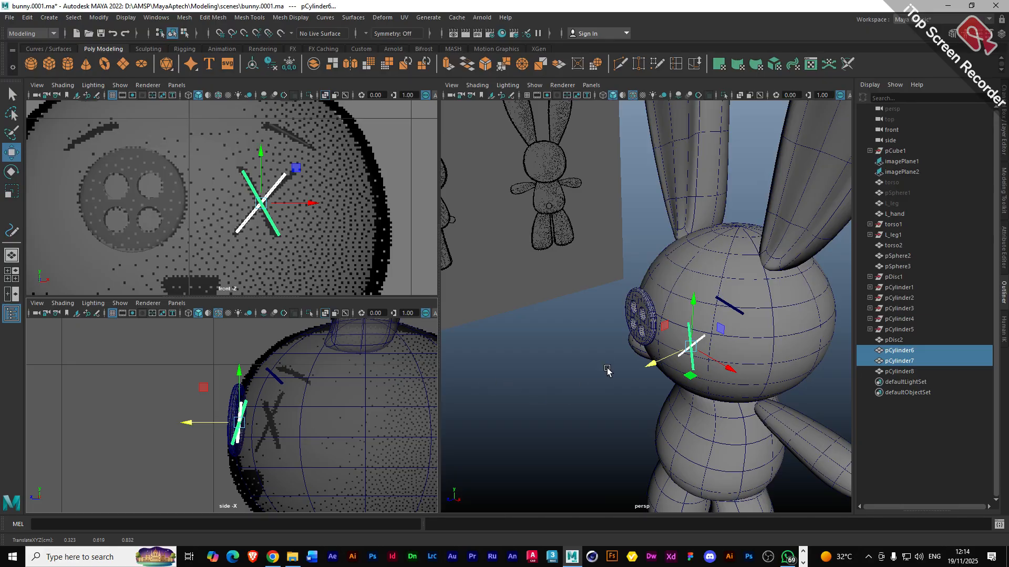
- Select only the X stroke that slants down toward the head's outer side and turn on Soft Select
{"action": "left_click_drag", "start_coordinate": [610, 369], "coordinate": [653, 426], "text": "alt"}
{"action": "left_click", "coordinate": [620, 424]}
{"action": "left_click", "coordinate": [615, 421]}
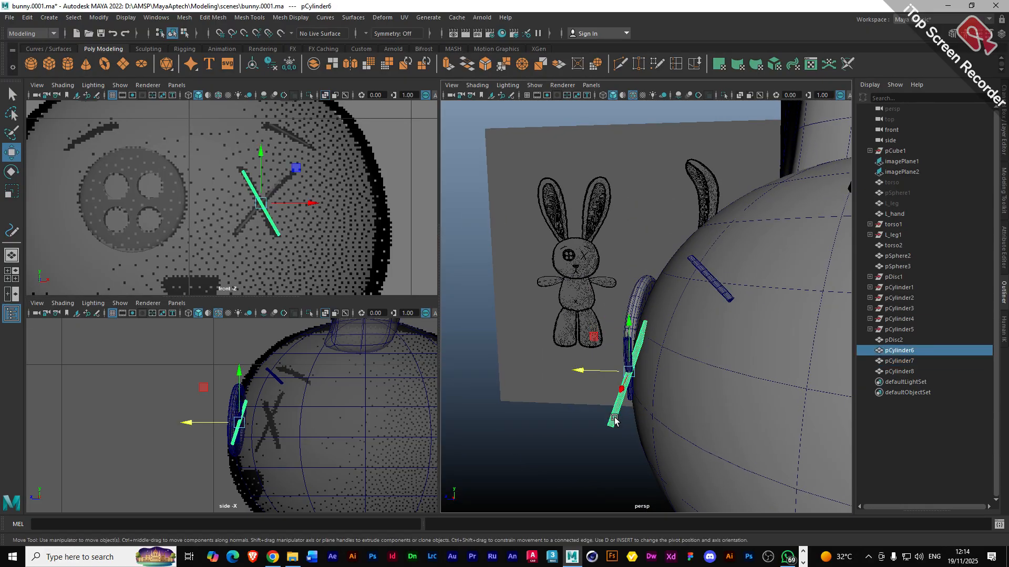
{"action": "key", "text": "space"}
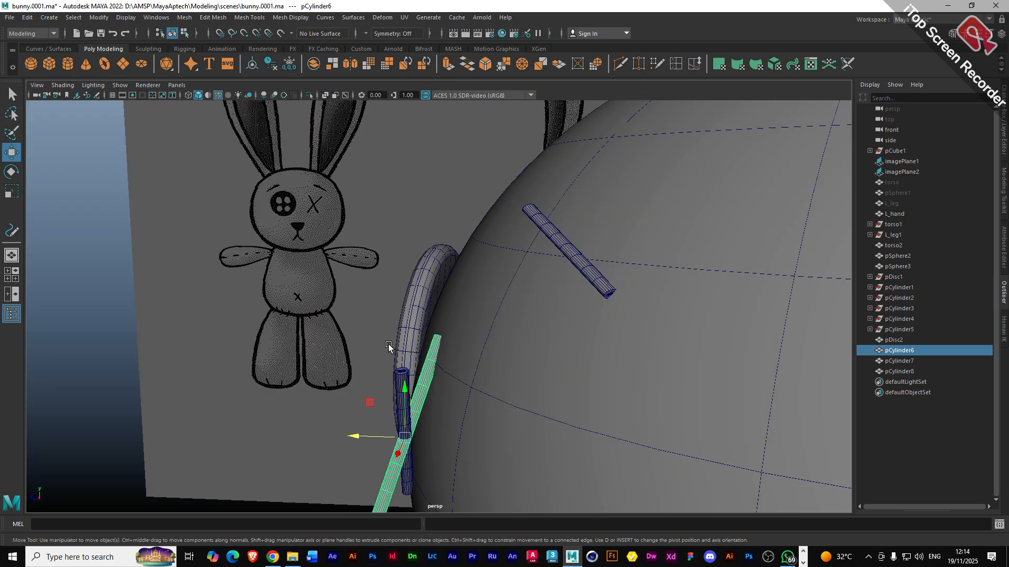
{"action": "left_click_drag", "start_coordinate": [372, 342], "coordinate": [494, 368], "text": "alt"}
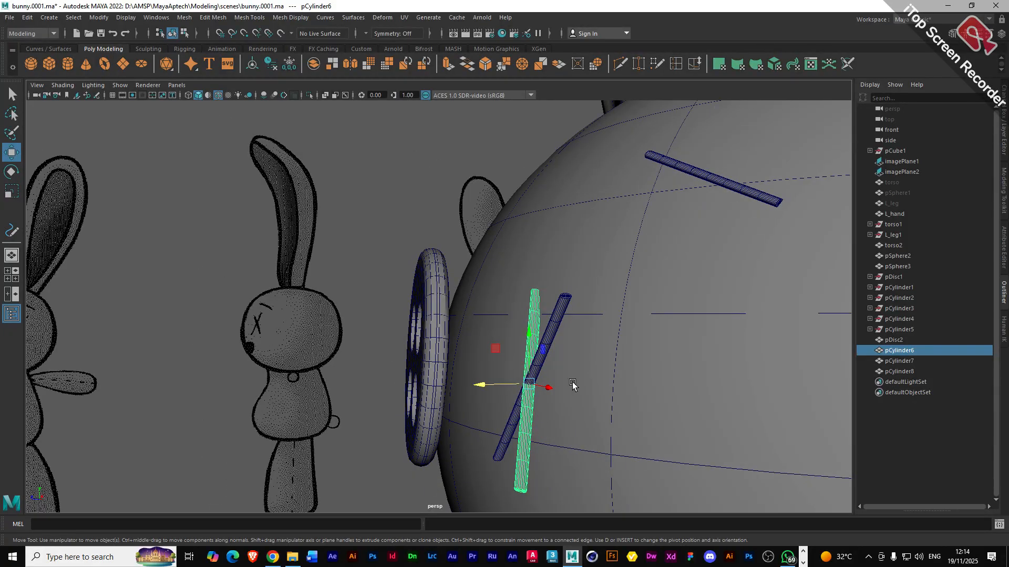
{"action": "middle_click_drag", "start_coordinate": [570, 380], "coordinate": [539, 355], "text": "alt"}
{"action": "left_click_drag", "start_coordinate": [540, 356], "coordinate": [484, 333], "text": "alt"}
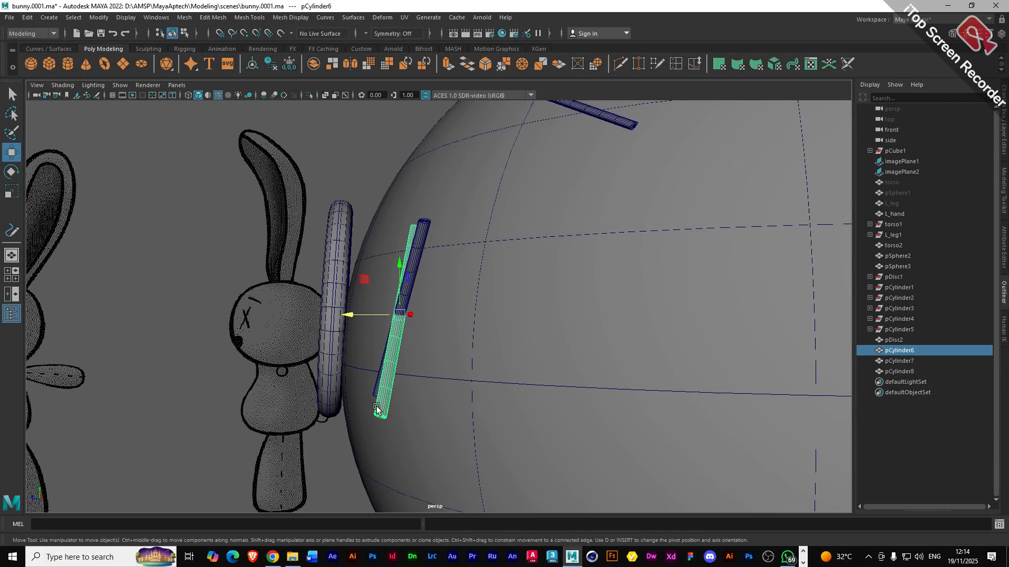
{"action": "left_click_drag", "start_coordinate": [374, 409], "coordinate": [383, 411], "text": "alt"}
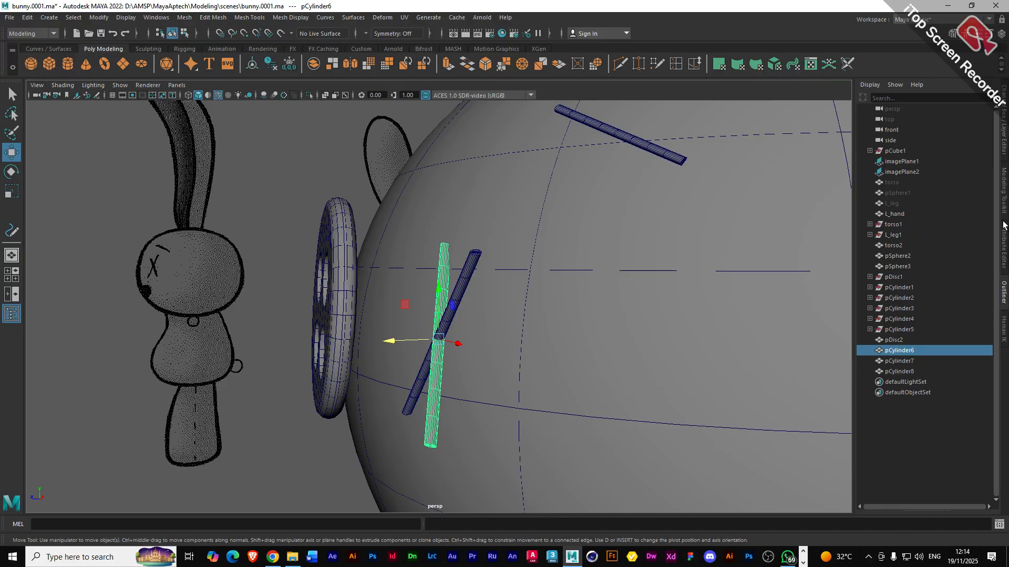
{"action": "left_click", "coordinate": [1004, 199]}
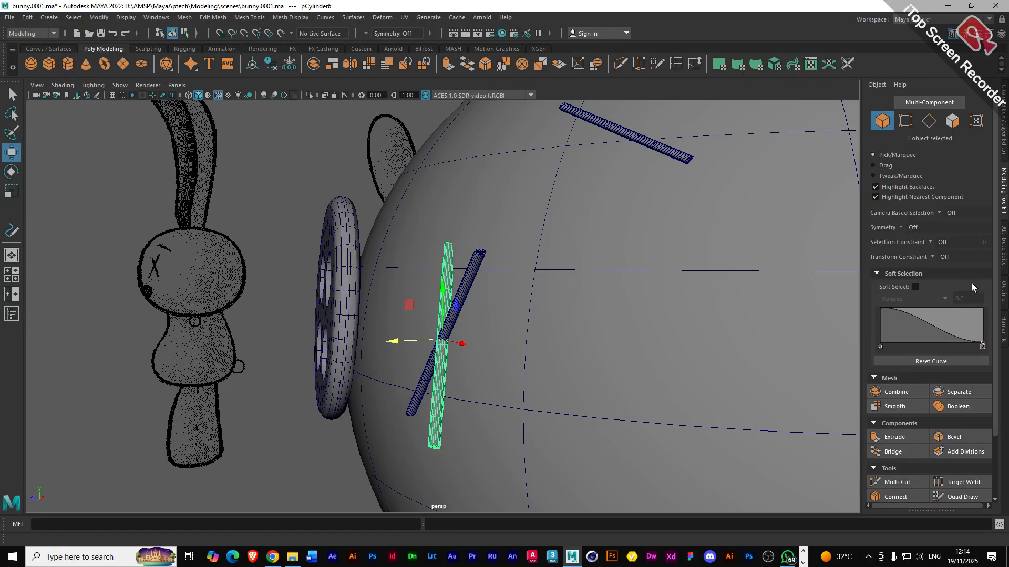
{"action": "left_click", "coordinate": [916, 287]}
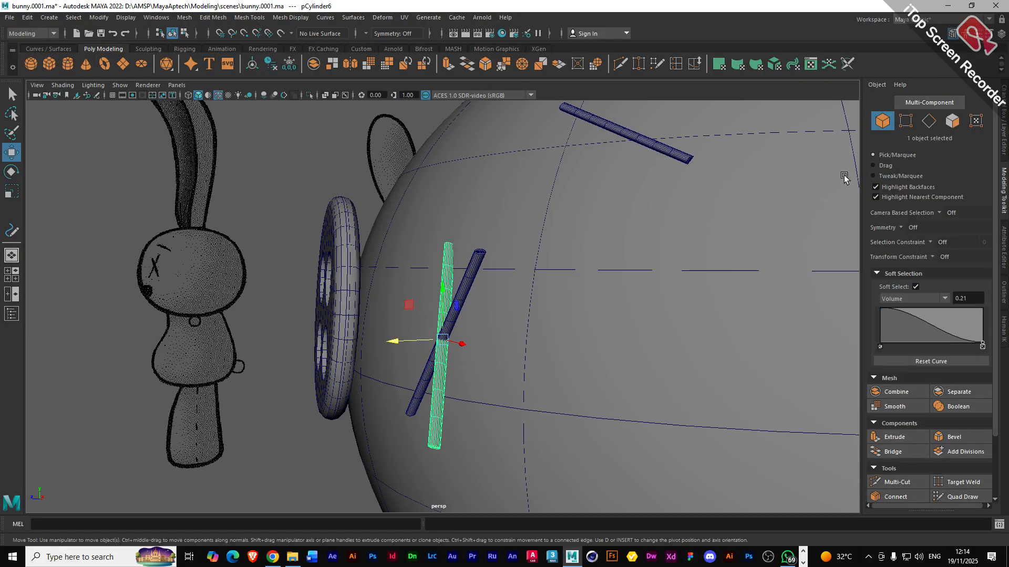
- Select the edge loop just below the stroke's middle and push it toward the head to a depth of about 0.83
{"action": "left_click", "coordinate": [951, 121]}
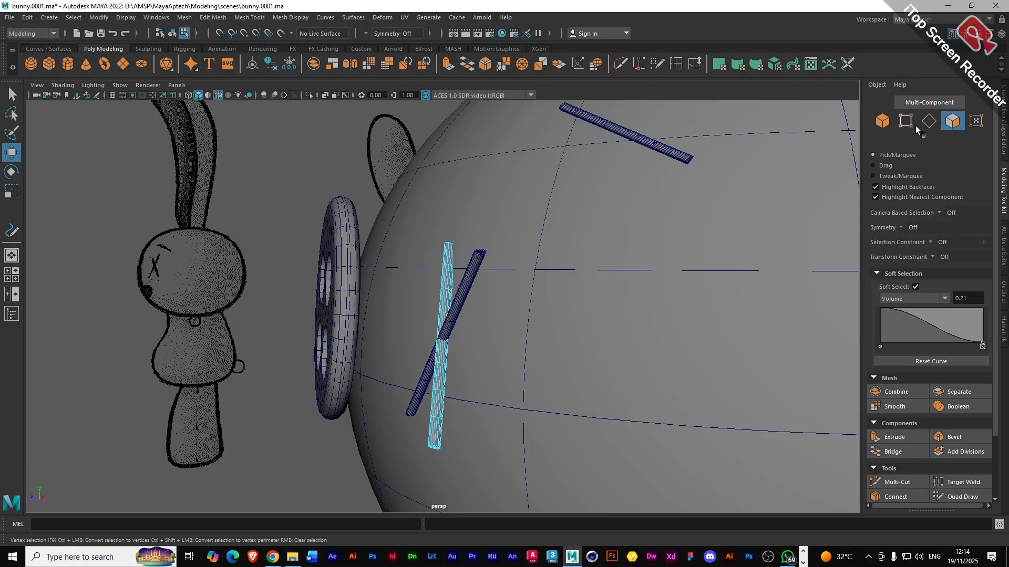
{"action": "left_click", "coordinate": [929, 121]}
{"action": "left_click", "coordinate": [441, 364]}
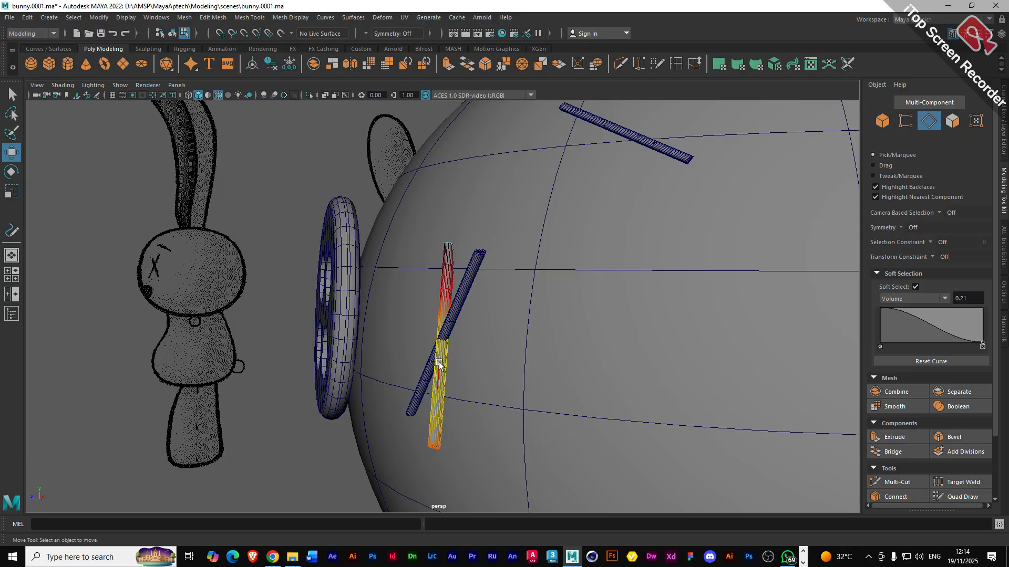
{"action": "double_click", "coordinate": [439, 364]}
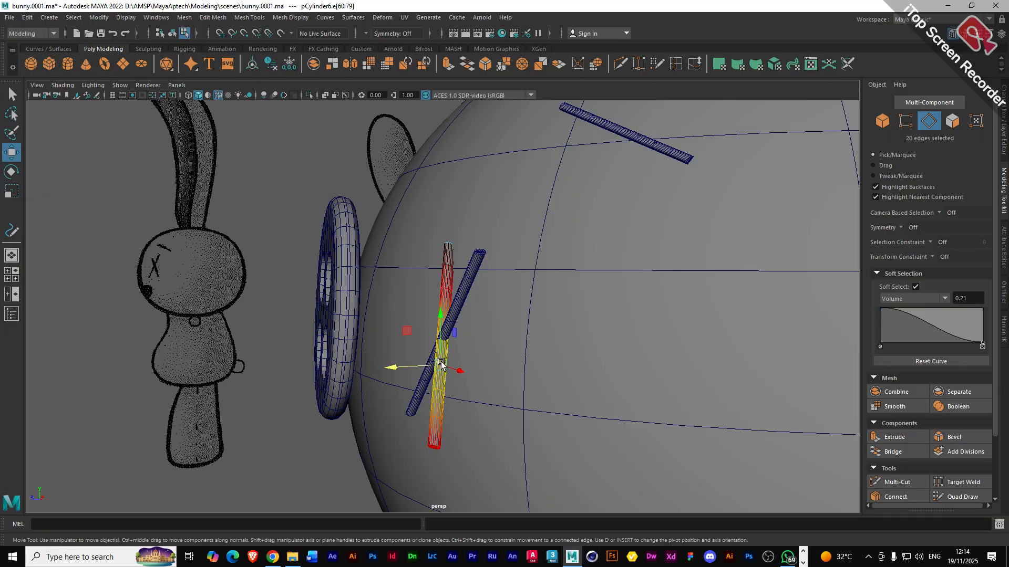
{"action": "left_click_drag", "start_coordinate": [393, 373], "coordinate": [404, 371]}
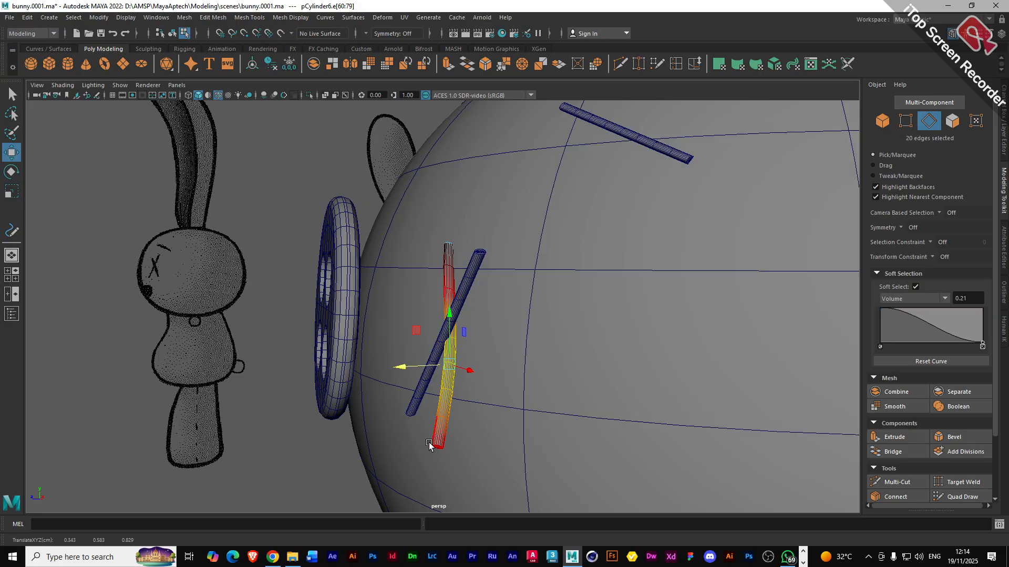
- Push the stroke's lower-end edges, then its end vertices, toward the head to a depth of about 0.85
{"action": "left_click_drag", "start_coordinate": [424, 440], "coordinate": [464, 463]}
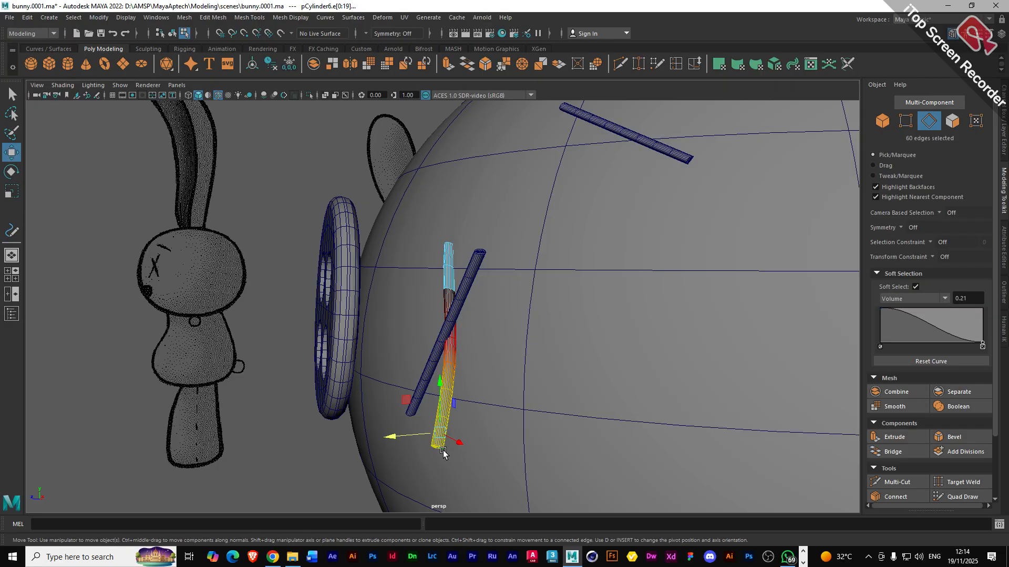
{"action": "left_click_drag", "start_coordinate": [389, 440], "coordinate": [396, 441]}
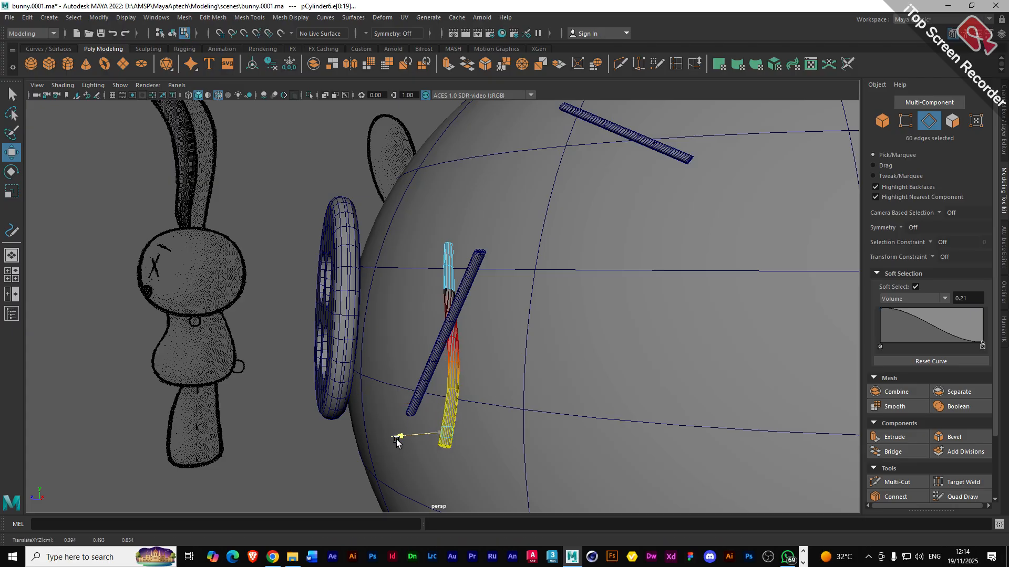
{"action": "left_click", "coordinate": [906, 122]}
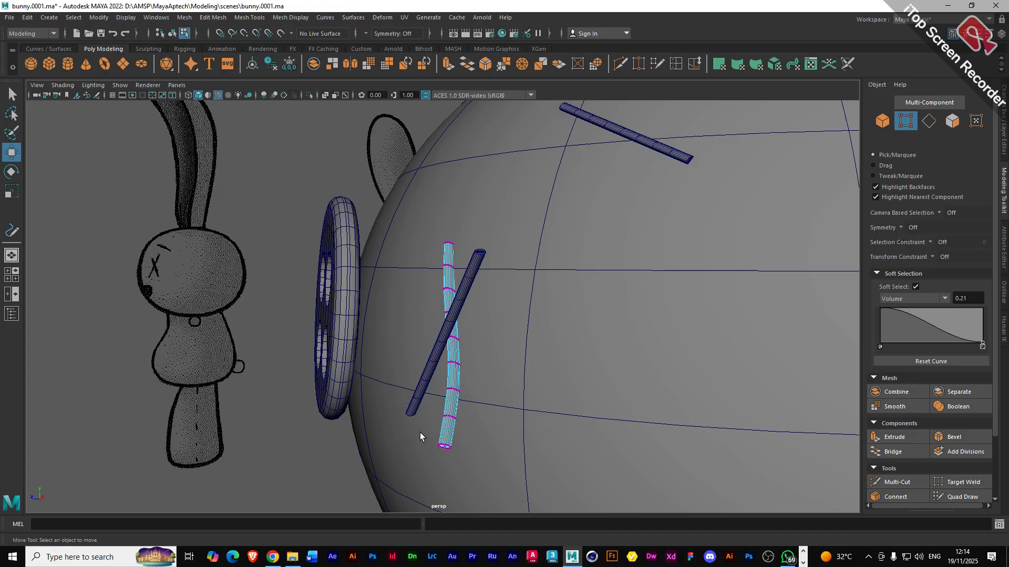
{"action": "left_click_drag", "start_coordinate": [420, 433], "coordinate": [471, 459]}
{"action": "mouse_move", "coordinate": [411, 449]}
{"action": "left_mouse_down"}
{"action": "mouse_move", "coordinate": [421, 462]}
{"action": "mouse_move", "coordinate": [413, 461]}
{"action": "left_mouse_up"}
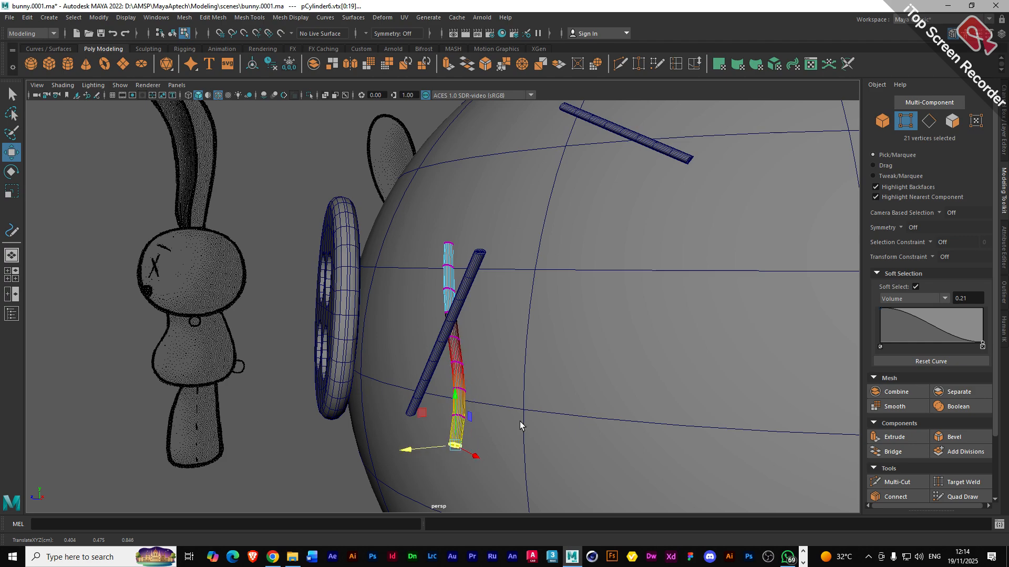
- Reduce the soft-selection radius to 0.09 around the stroke's lower-end vertices
{"action": "key", "text": "b"}
{"action": "mouse_move", "coordinate": [467, 440]}
{"action": "left_mouse_down"}
{"action": "mouse_move", "coordinate": [371, 452]}
{"action": "mouse_move", "coordinate": [424, 461]}
{"action": "mouse_move", "coordinate": [479, 453]}
{"action": "left_mouse_up"}
{"action": "key", "text": "ctrl+z"}
{"action": "key", "text": "b"}
{"action": "left_click_drag", "start_coordinate": [405, 449], "coordinate": [355, 435]}
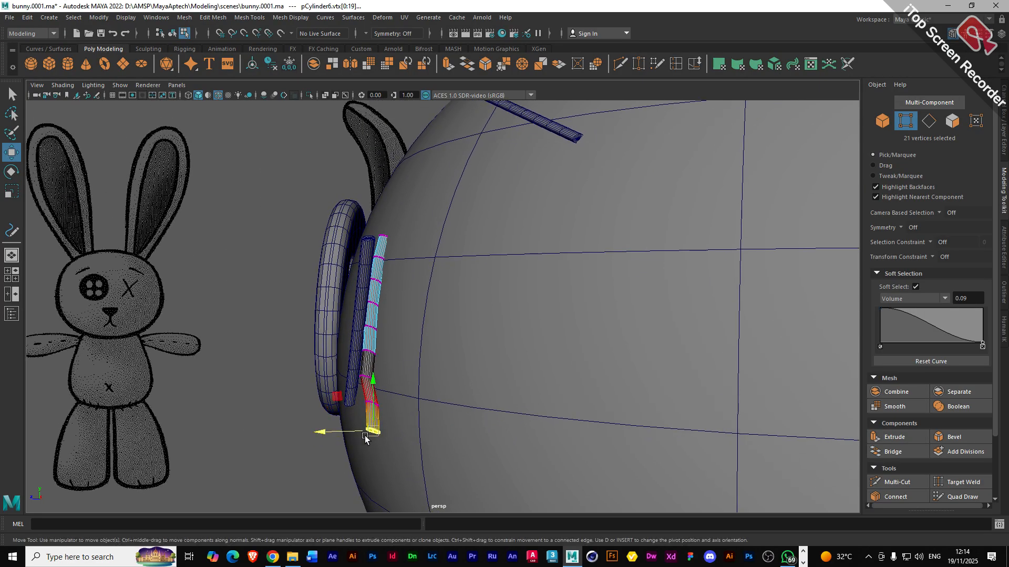
- Angle the lower-end vertices along the head and push them back to a depth of about 0.80 with a 0.13 soft-selection radius
{"action": "key", "text": "e"}
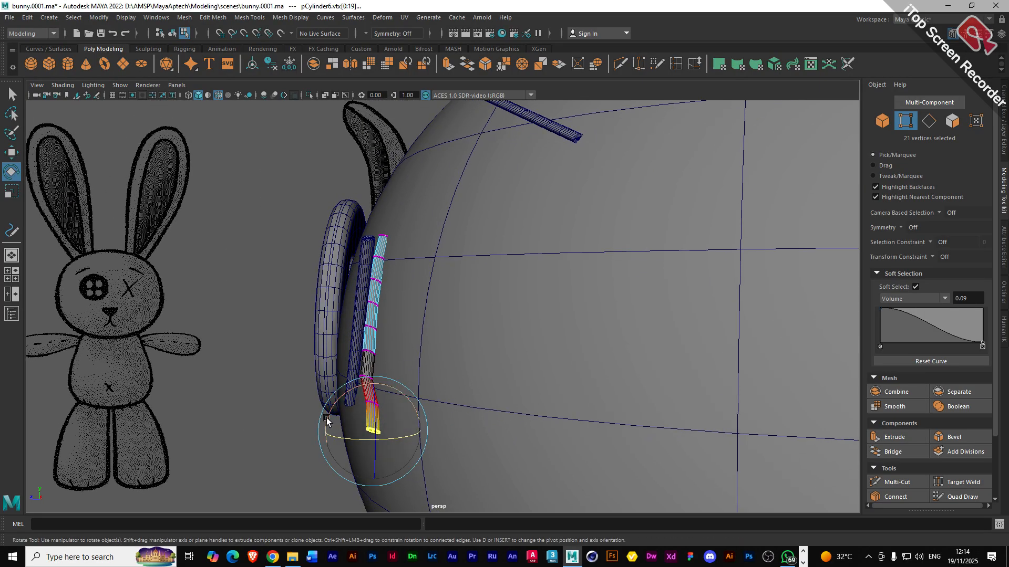
{"action": "left_click_drag", "start_coordinate": [331, 421], "coordinate": [401, 404]}
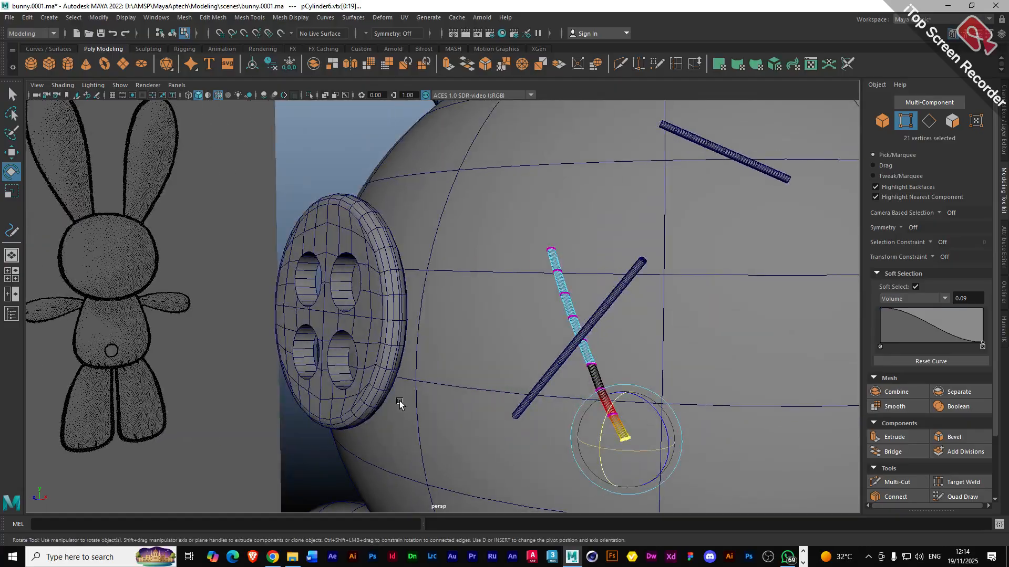
{"action": "left_click_drag", "start_coordinate": [553, 272], "coordinate": [495, 274], "text": "alt"}
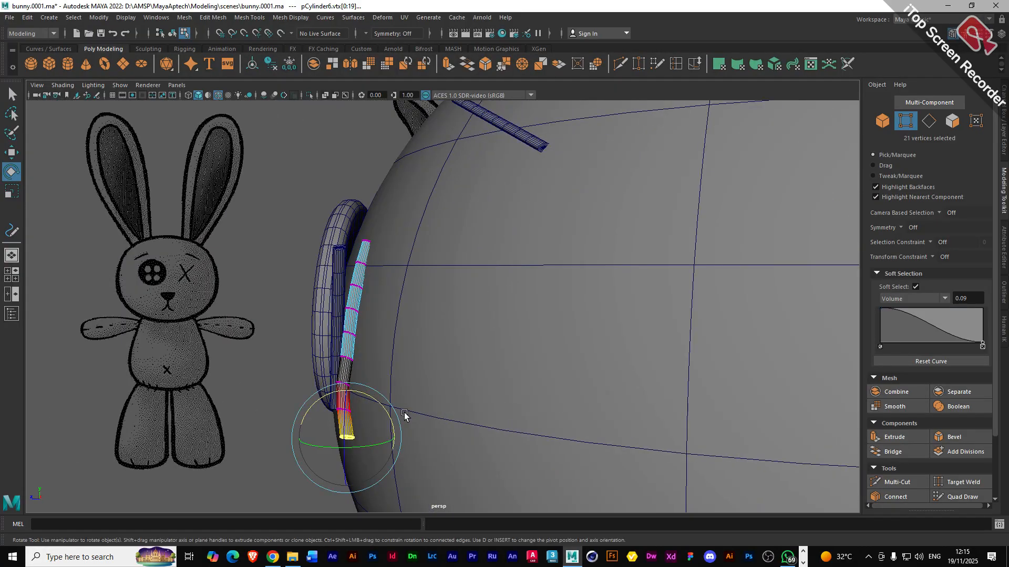
{"action": "left_click_drag", "start_coordinate": [347, 396], "coordinate": [359, 415]}
{"action": "key", "text": "w"}
{"action": "left_click_drag", "start_coordinate": [294, 411], "coordinate": [395, 453]}
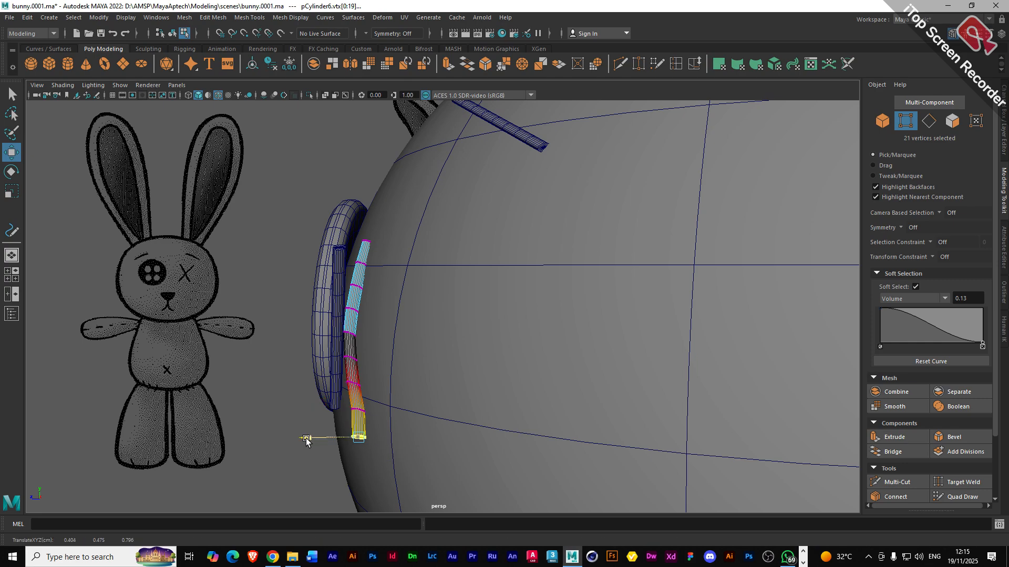
- Narrow the soft-selection radius to 0.05, push the stroke's lower tip back to about 0.78, and return to object selection
{"action": "key", "text": "b"}
{"action": "left_click_drag", "start_coordinate": [384, 435], "coordinate": [332, 439]}
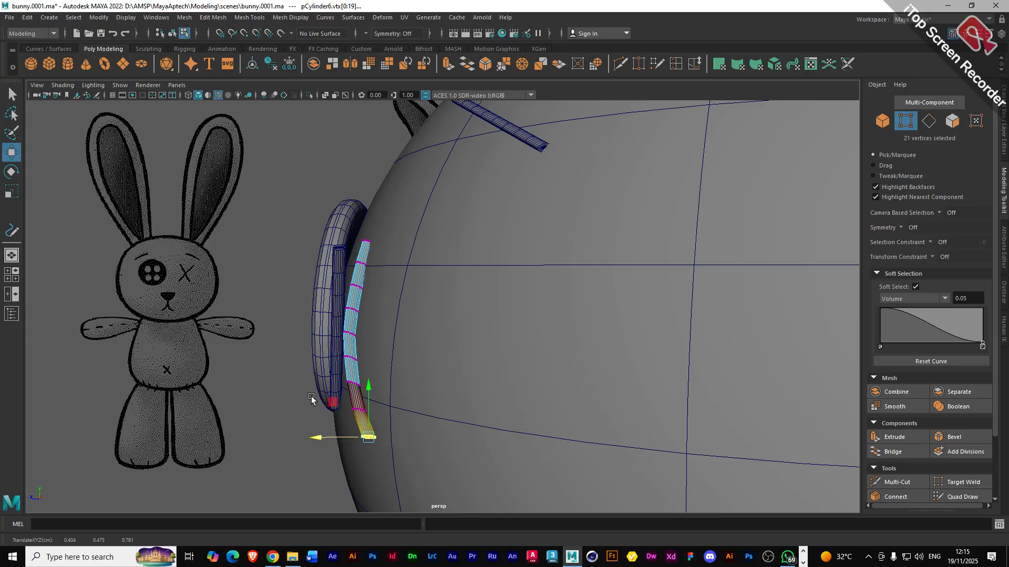
{"action": "left_click_drag", "start_coordinate": [318, 372], "coordinate": [407, 344], "text": "alt"}
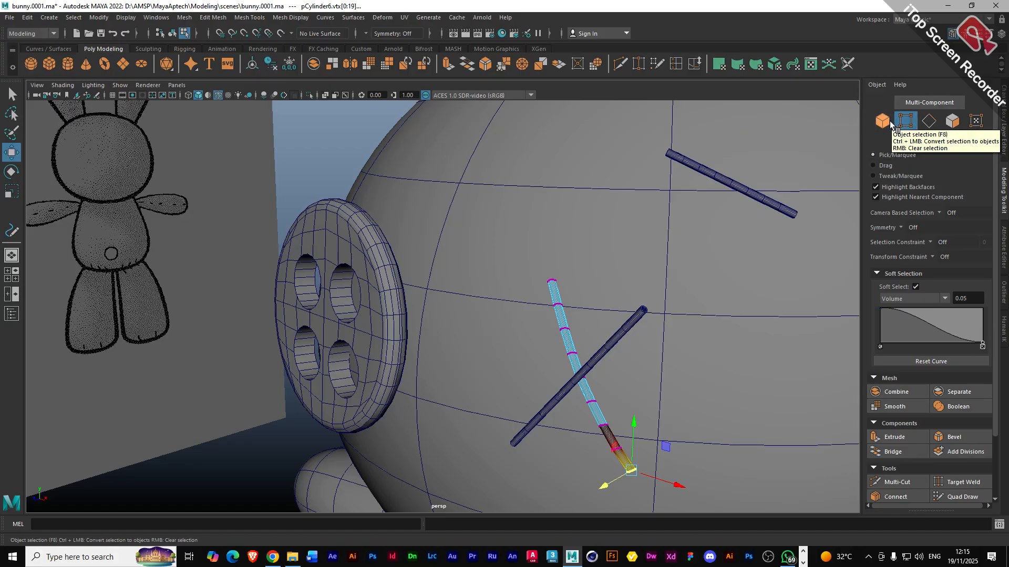
{"action": "left_click", "coordinate": [885, 122]}
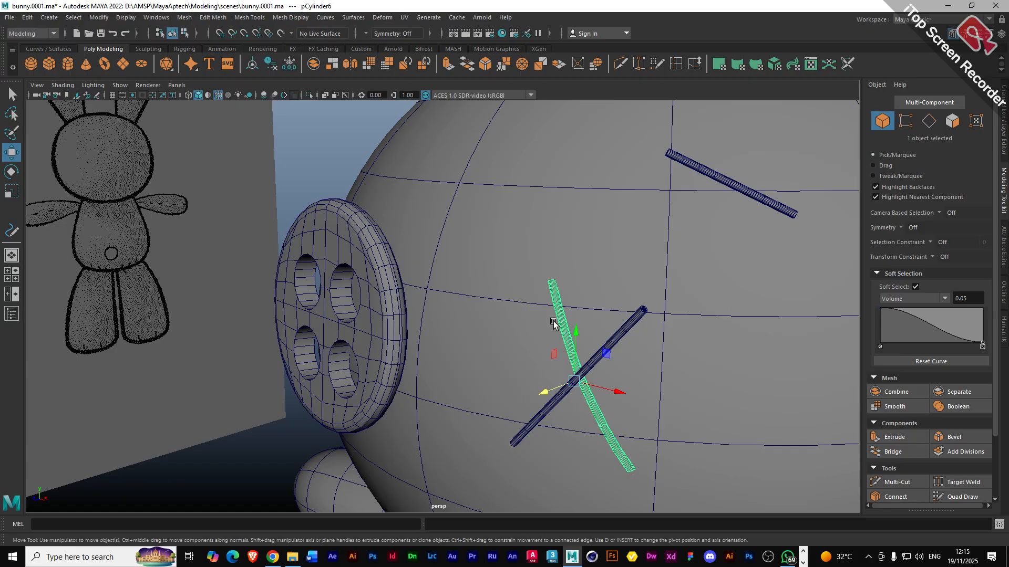
- Duplicate the bent stroke while rotating it so the copy lies across the original along the X's other diagonal
{"action": "left_click_drag", "start_coordinate": [557, 360], "coordinate": [593, 349], "text": "alt"}
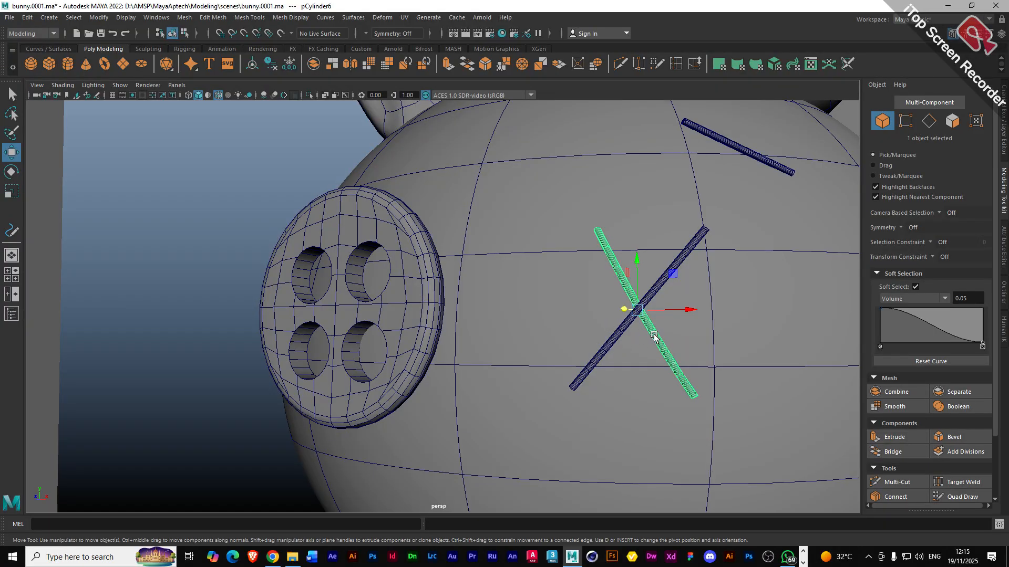
{"action": "key", "text": "e"}
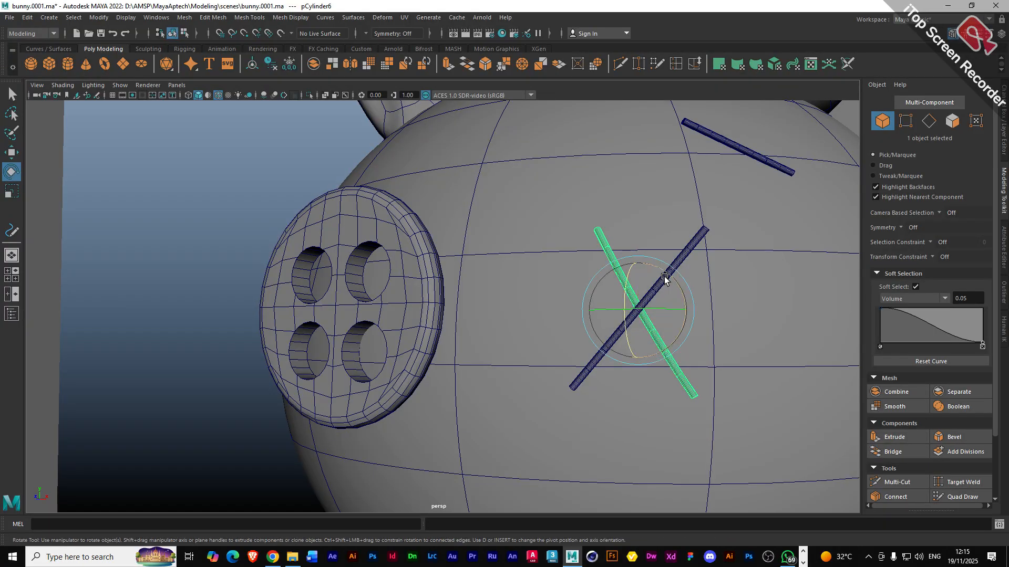
{"action": "left_click_drag", "start_coordinate": [568, 329], "coordinate": [572, 335], "text": "alt"}
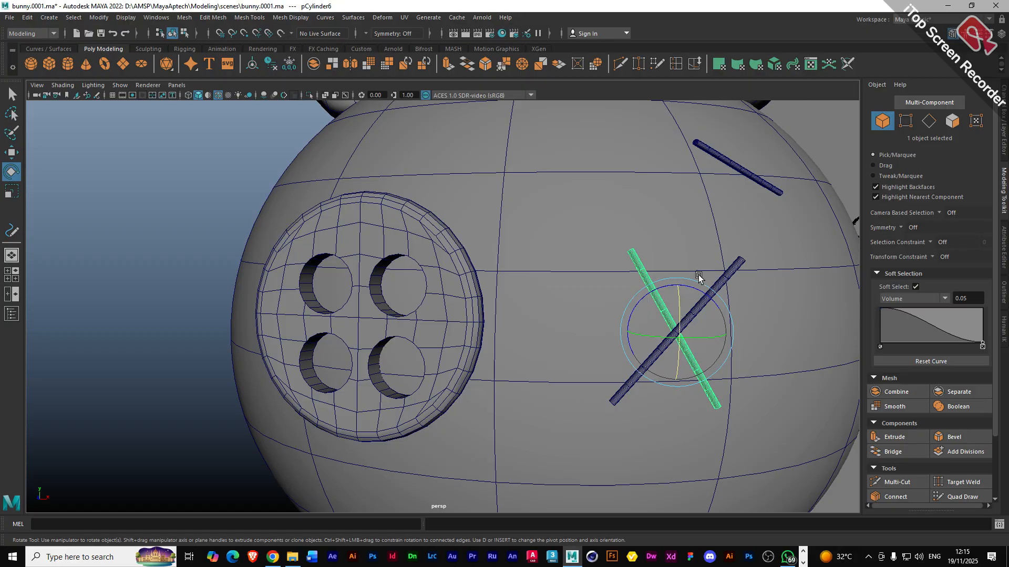
{"action": "left_click_drag", "start_coordinate": [697, 292], "coordinate": [714, 343], "text": "shift"}
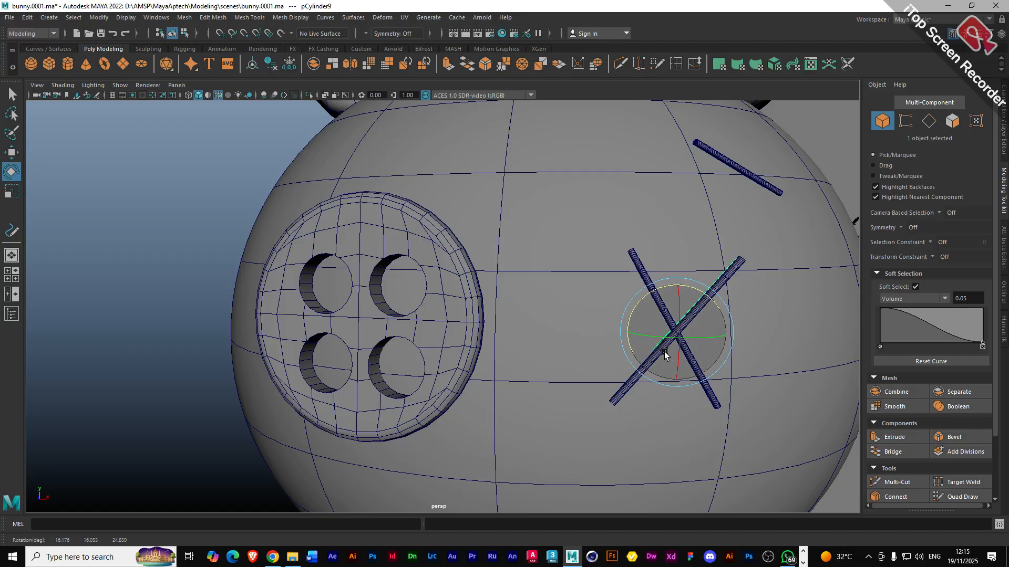
{"action": "key", "text": "super"}
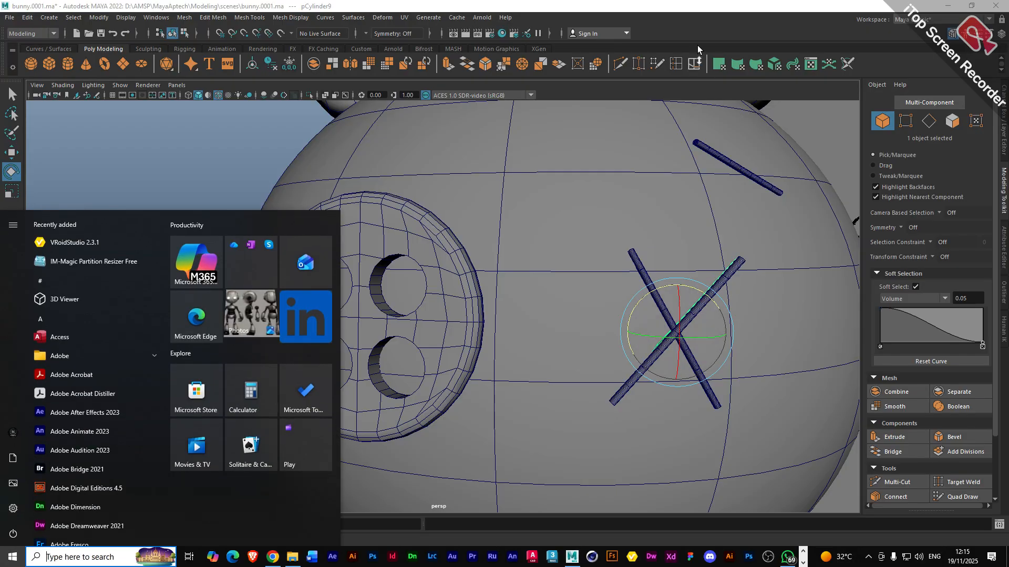
{"action": "key", "text": "Escape"}
- Rotate the duplicated stroke to follow the head's curve and line up with the straight cylinder of the X
{"action": "left_click_drag", "start_coordinate": [683, 341], "coordinate": [592, 356], "text": "alt"}
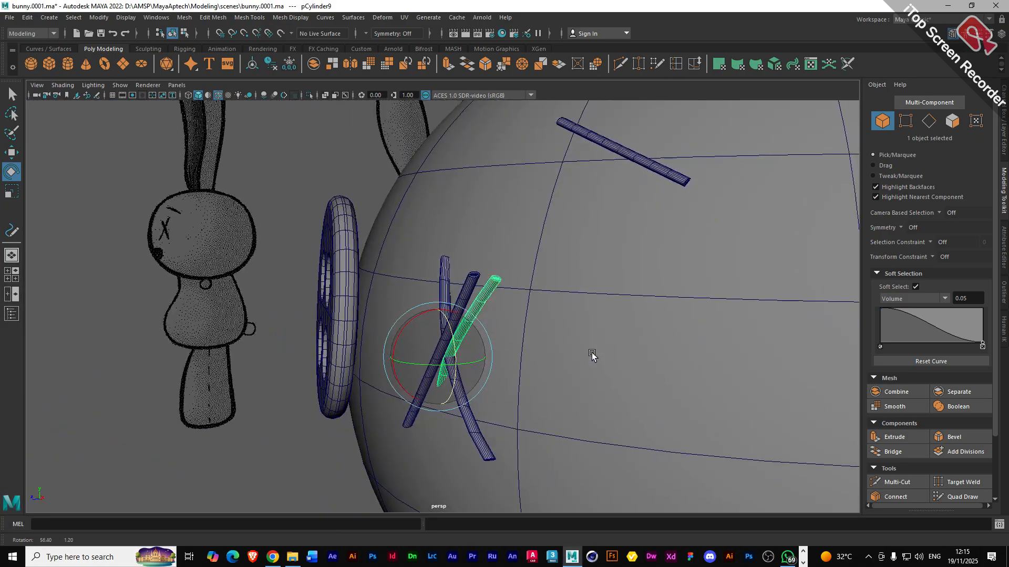
{"action": "left_click_drag", "start_coordinate": [411, 317], "coordinate": [444, 326]}
{"action": "left_click_drag", "start_coordinate": [395, 348], "coordinate": [443, 354], "text": "alt"}
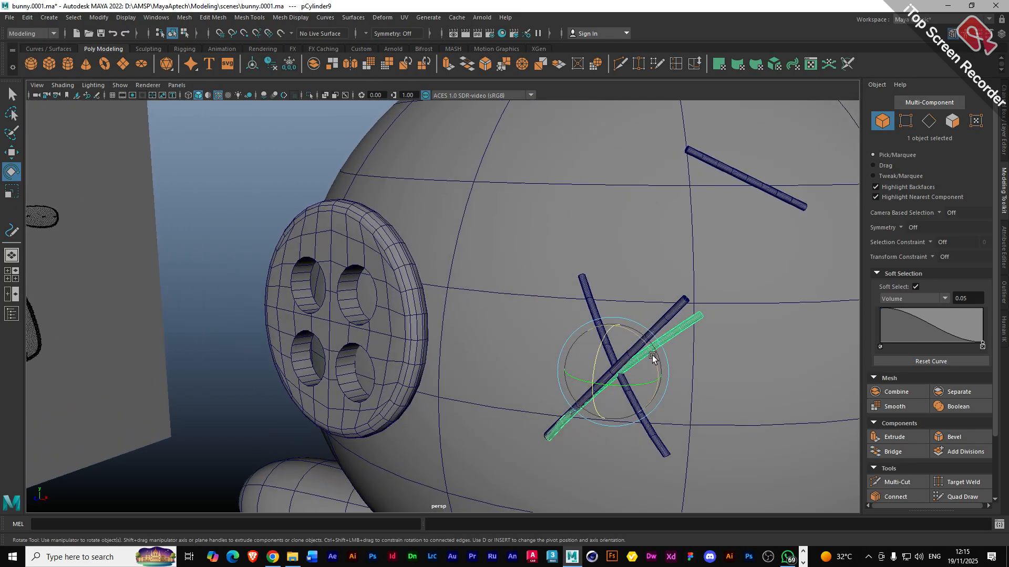
{"action": "left_click_drag", "start_coordinate": [652, 357], "coordinate": [641, 334]}
- Delete the old straight cylinder of the X, leaving the bent copy in its place
{"action": "key", "text": "w"}
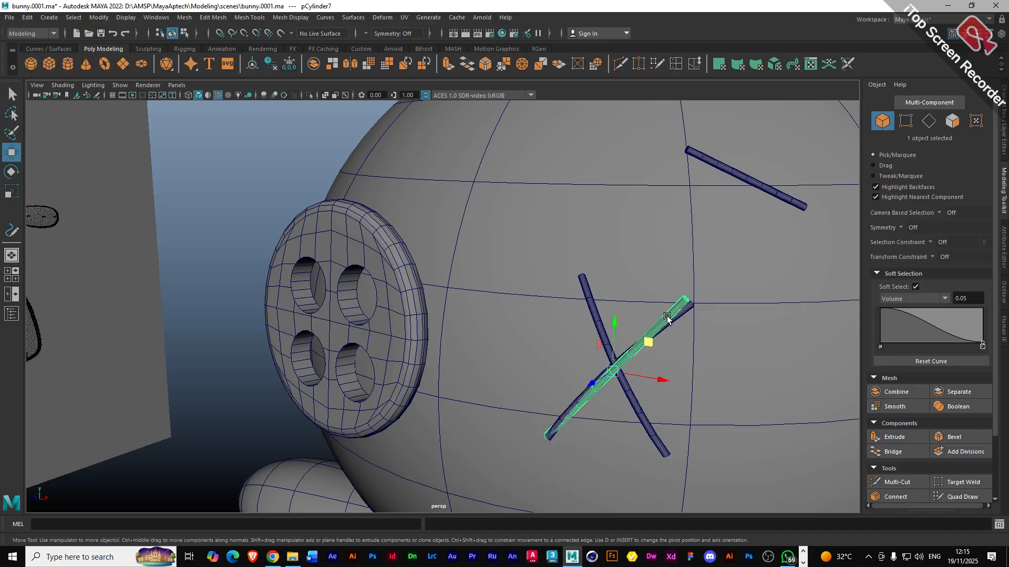
{"action": "left_click", "coordinate": [666, 315]}
{"action": "scroll", "coordinate": [588, 284], "scroll_direction": "down", "scroll_amount": 2}
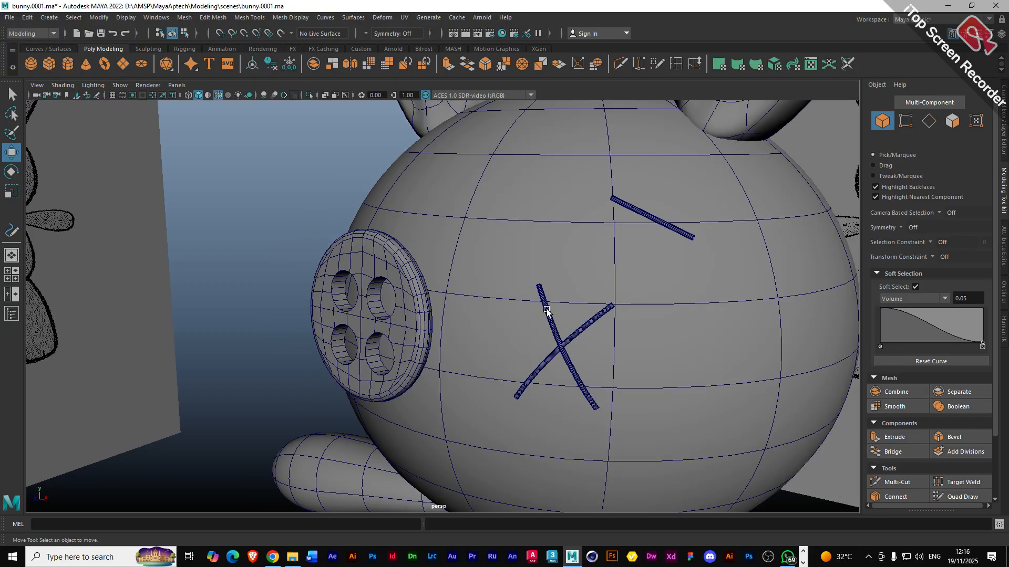
- Return to the multi-view layout and select the eyebrow cylinder above the X-shaped eye
{"action": "key", "text": "space"}
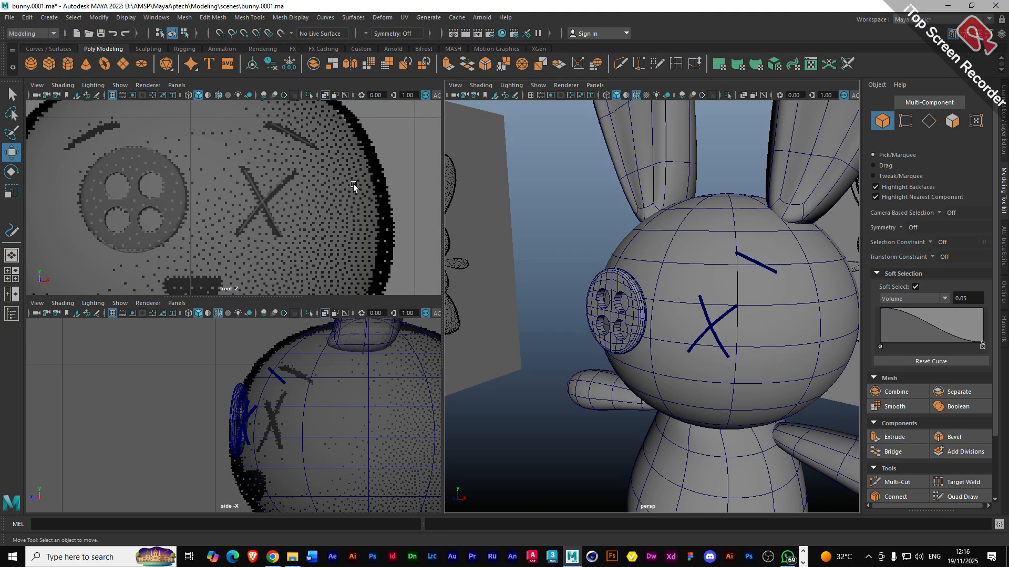
{"action": "left_click", "coordinate": [710, 327]}
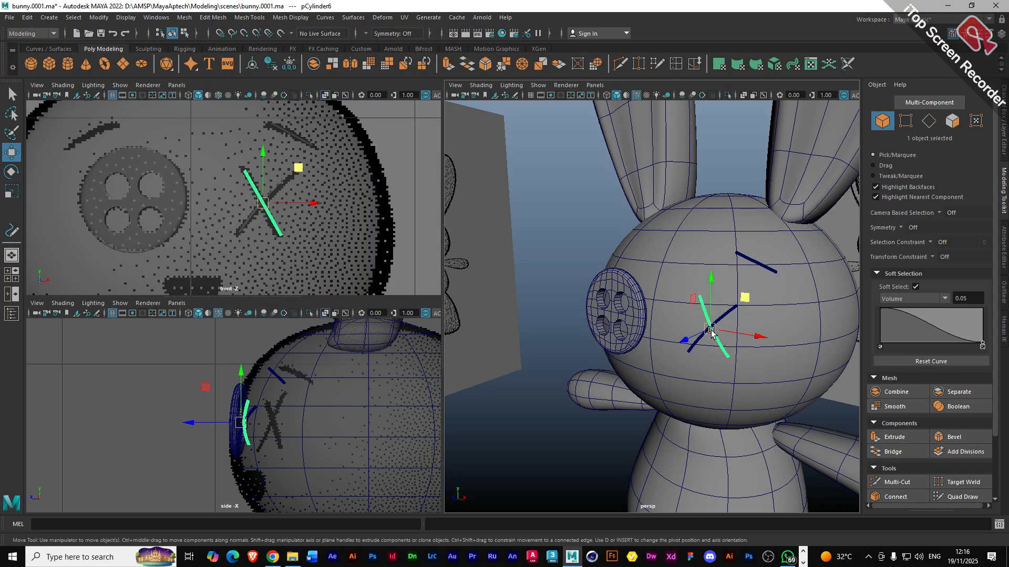
{"action": "left_click", "coordinate": [757, 267]}
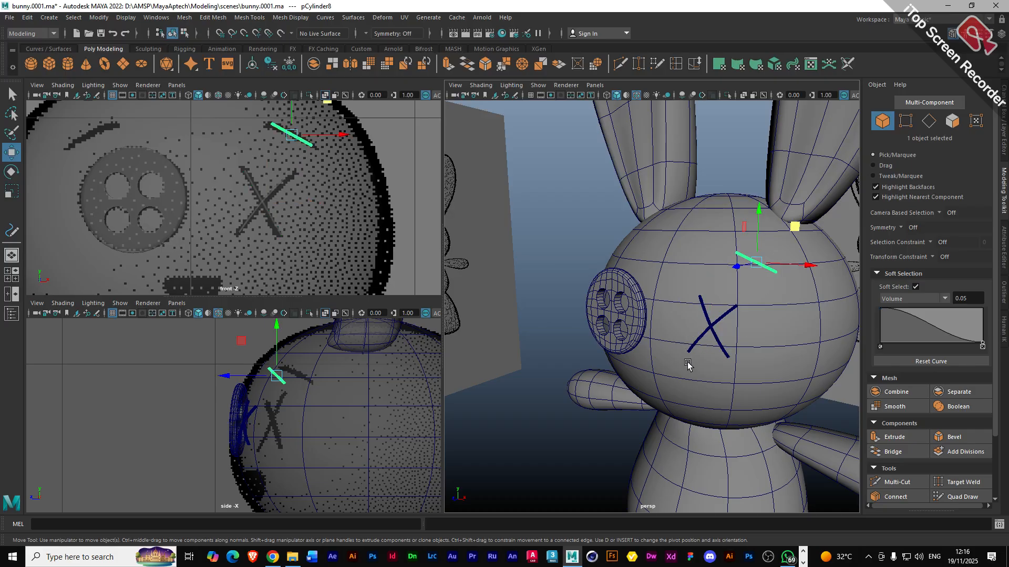
- Create a polygon cone as the base shape for the bunny's nose
{"action": "scroll", "coordinate": [620, 337], "scroll_direction": "down", "scroll_amount": 3}
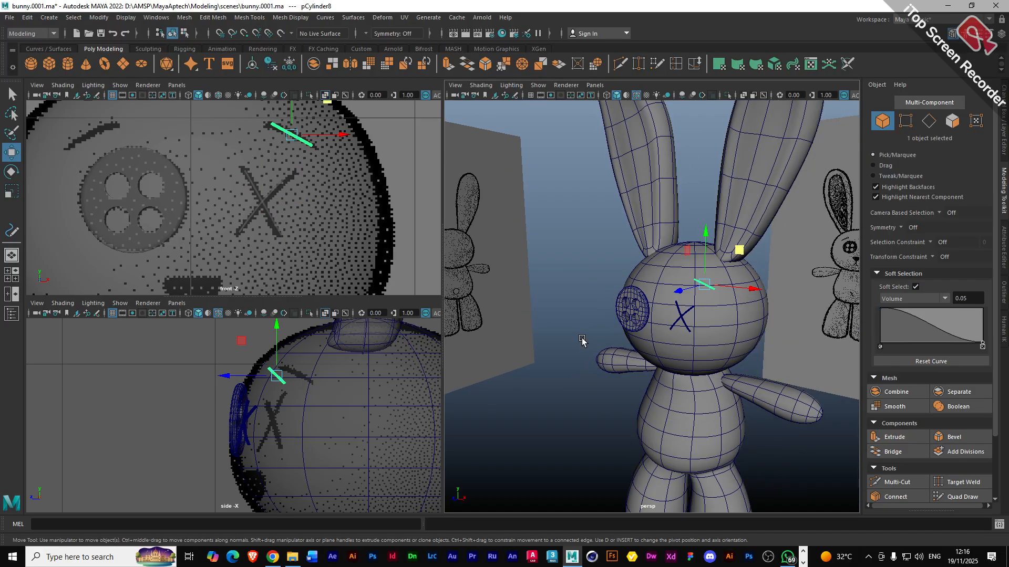
{"action": "left_click_drag", "start_coordinate": [581, 340], "coordinate": [574, 329], "text": "alt"}
{"action": "scroll", "coordinate": [220, 264], "scroll_direction": "down", "scroll_amount": 5}
{"action": "scroll", "coordinate": [218, 243], "scroll_direction": "up", "scroll_amount": 1}
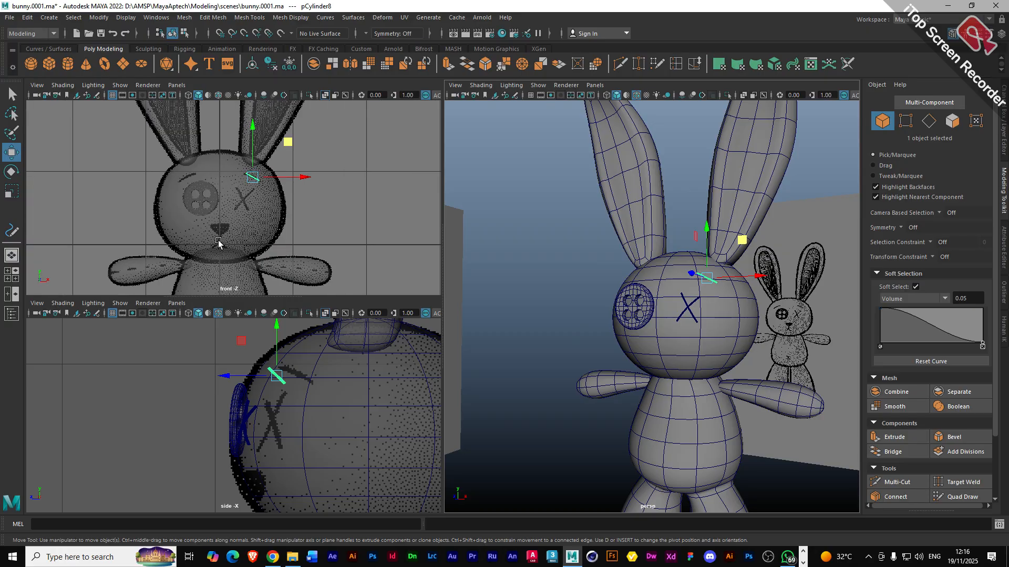
{"action": "scroll", "coordinate": [219, 242], "scroll_direction": "up", "scroll_amount": 2}
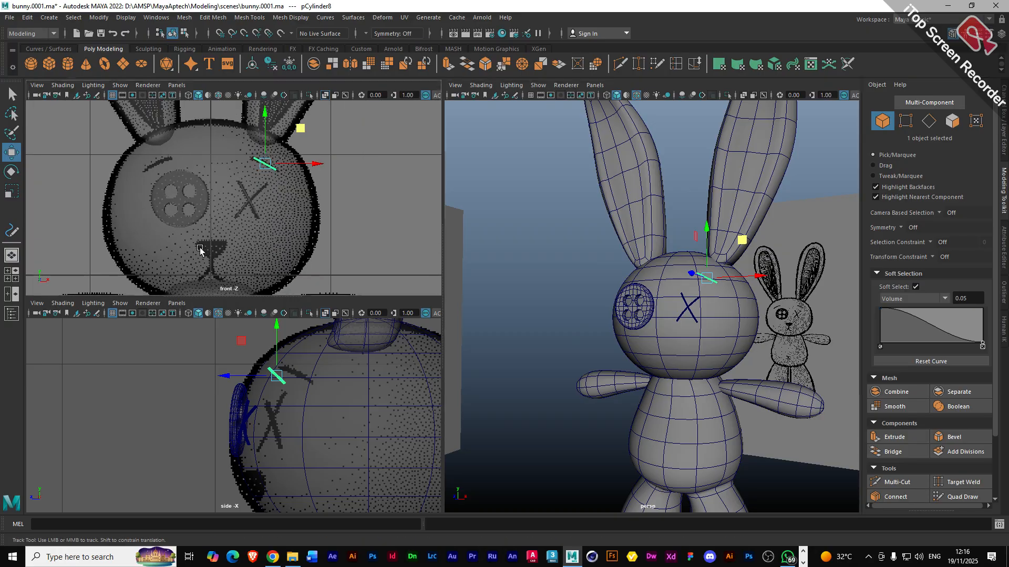
{"action": "middle_click_drag", "start_coordinate": [206, 251], "coordinate": [208, 228], "text": "alt"}
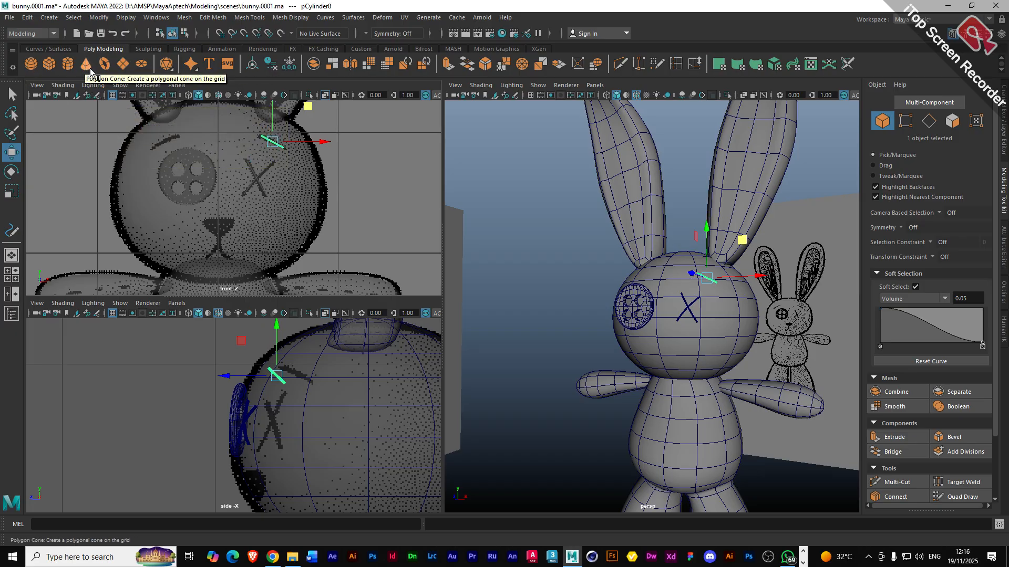
{"action": "right_click", "coordinate": [171, 72]}
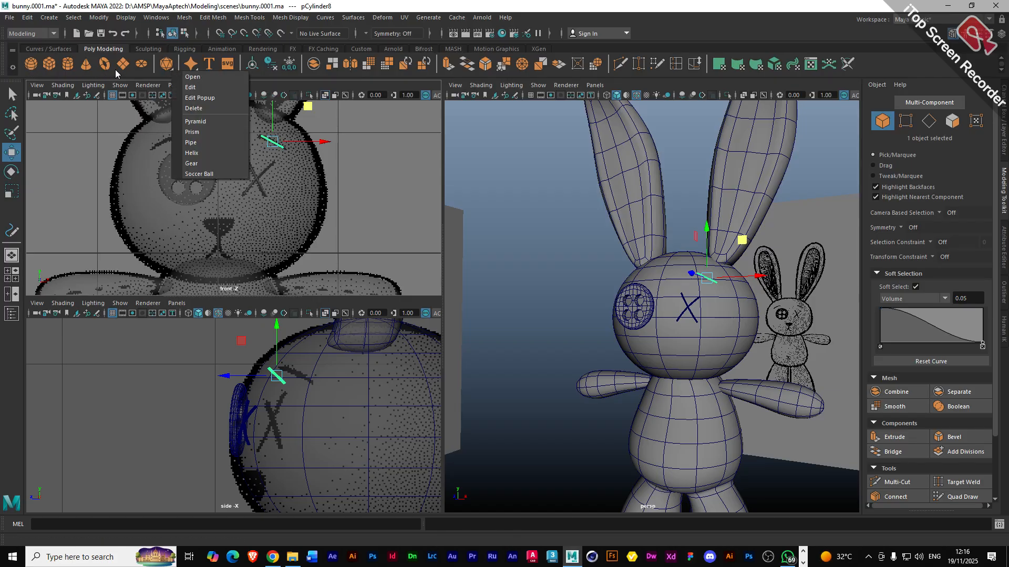
{"action": "left_click", "coordinate": [87, 64]}
{"action": "left_click", "coordinate": [87, 64]}
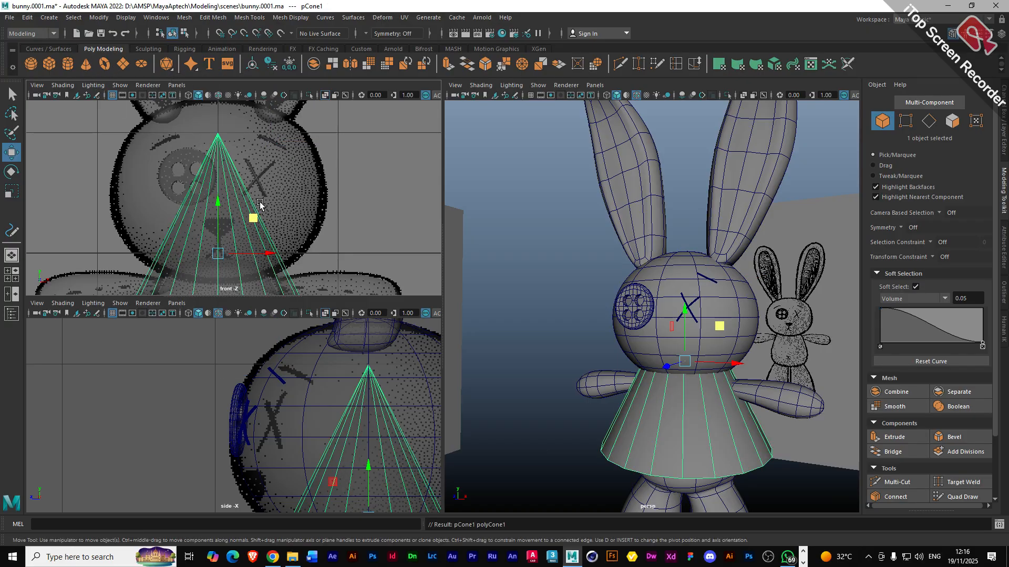
- Raise the cone to the nose in the front reference and scale it down uniformly to about 0.151
{"action": "left_click_drag", "start_coordinate": [218, 204], "coordinate": [217, 183]}
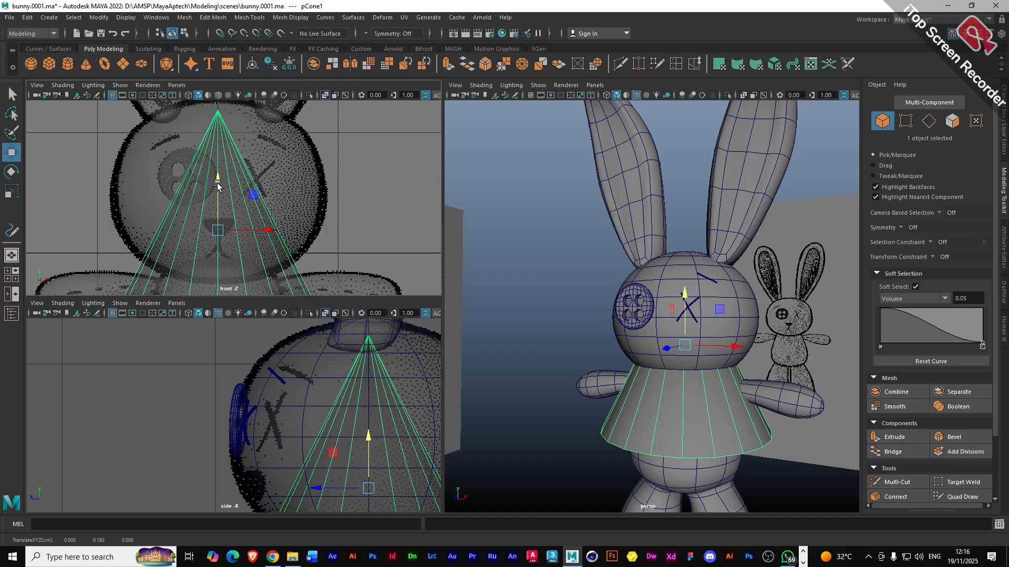
{"action": "key", "text": "r"}
{"action": "left_click_drag", "start_coordinate": [218, 230], "coordinate": [37, 237]}
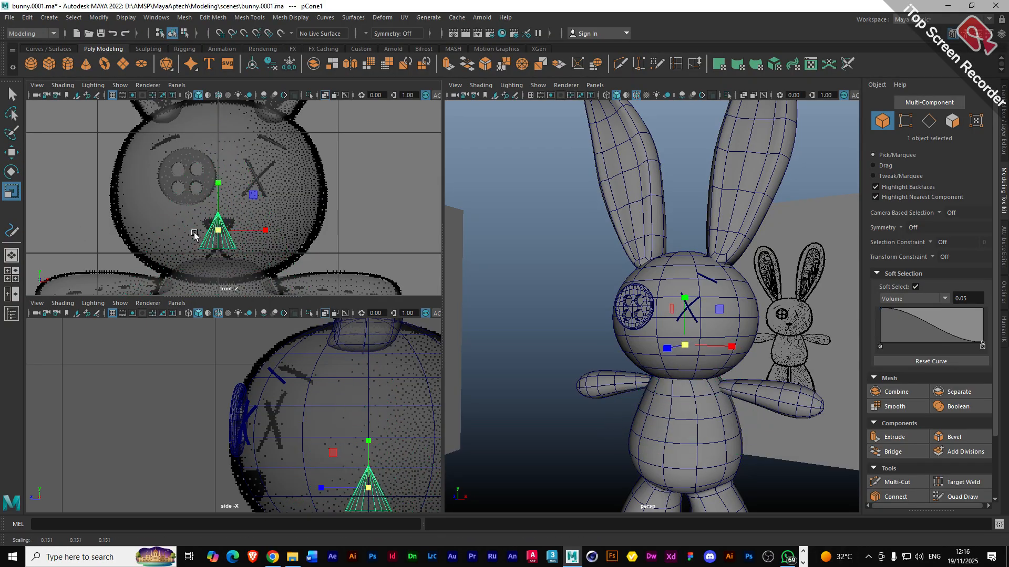
- Turn the cone upside down by setting its Z rotation to 180
{"action": "left_click", "coordinate": [1004, 145]}
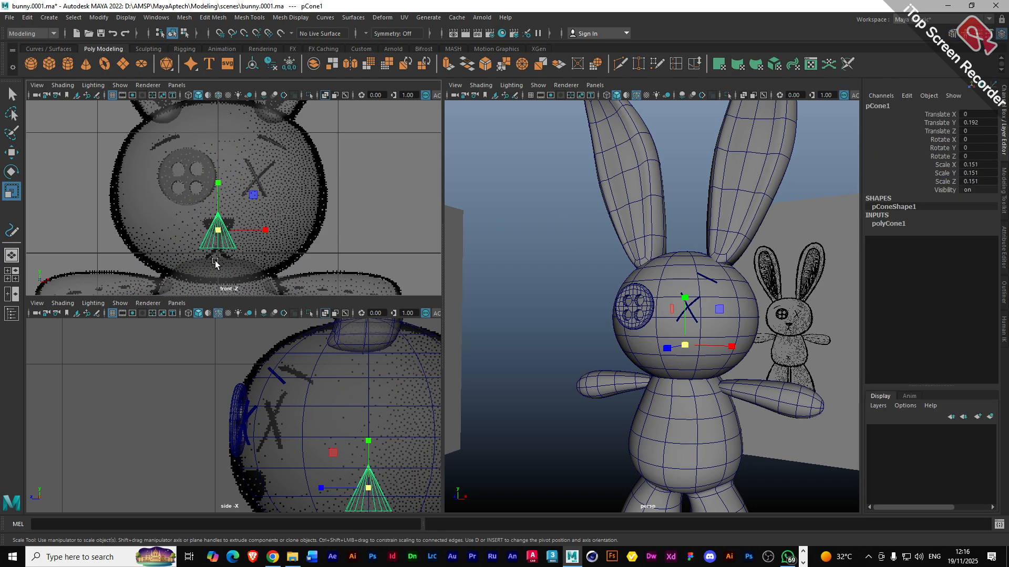
{"action": "key", "text": "e"}
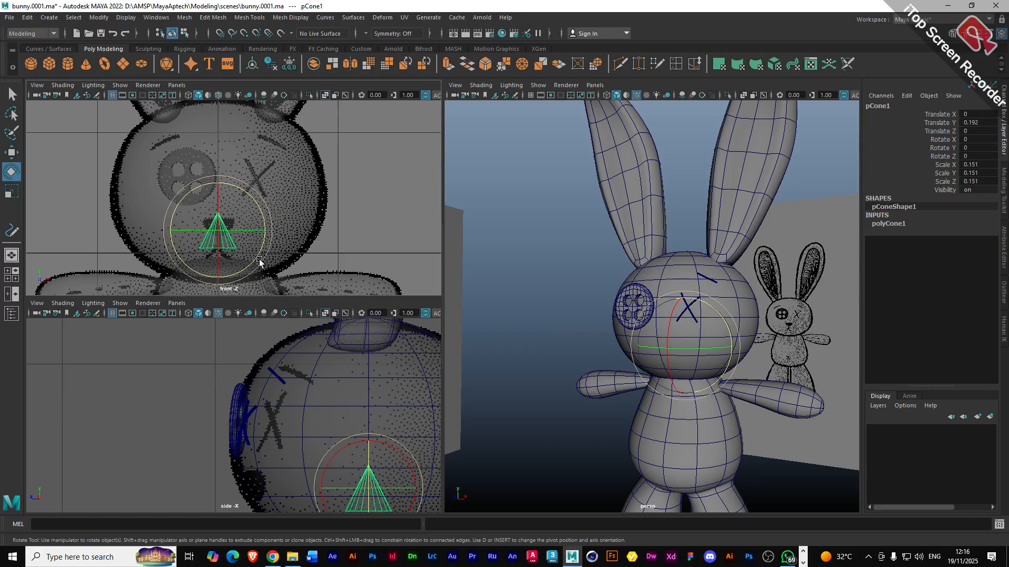
{"action": "left_click", "coordinate": [972, 158]}
{"action": "key", "text": "Return"}
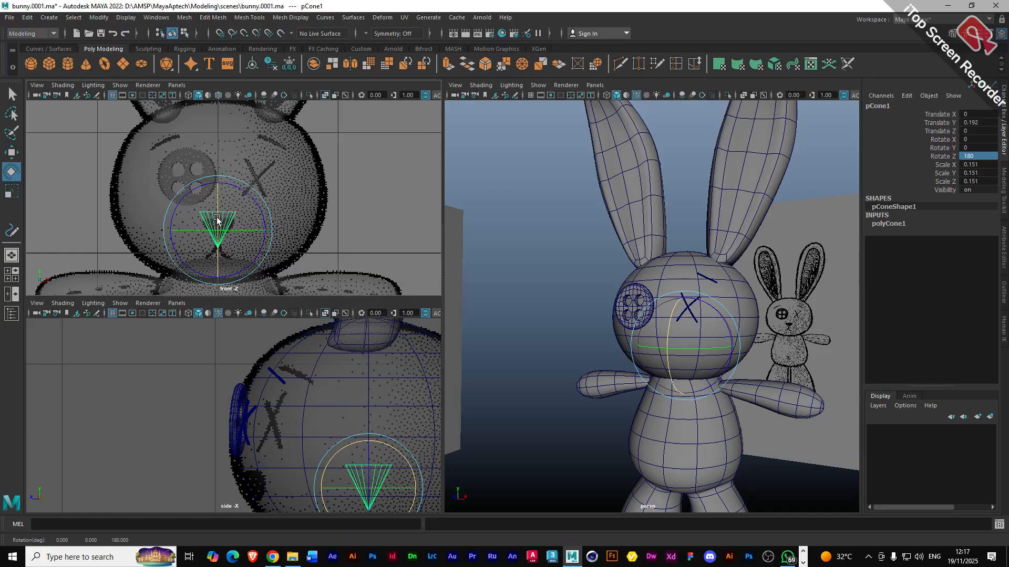
- Set the cone's height subdivisions to 4
{"action": "scroll", "coordinate": [217, 219], "scroll_direction": "up", "scroll_amount": 3}
{"action": "left_click", "coordinate": [1004, 243]}
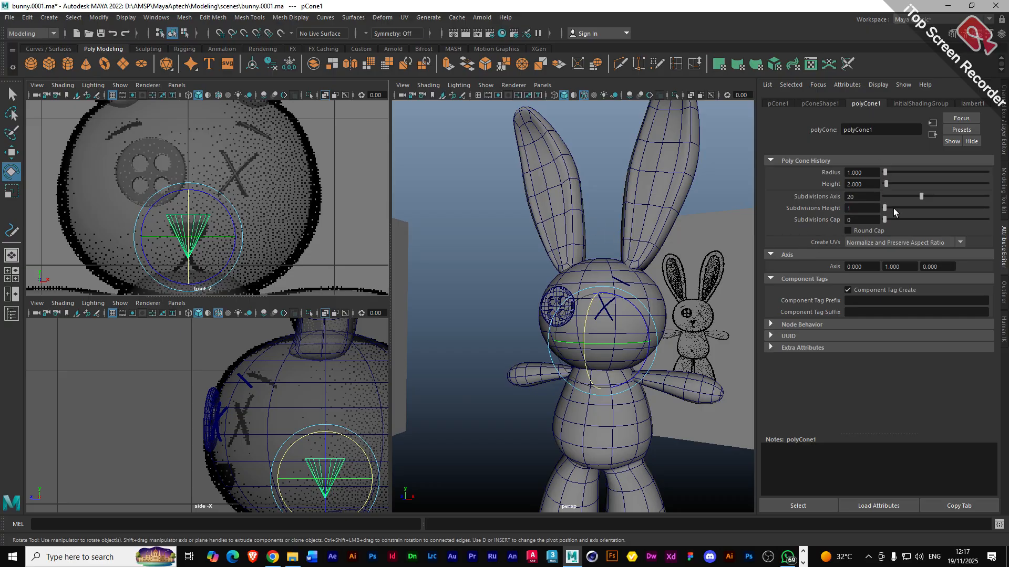
{"action": "left_click_drag", "start_coordinate": [885, 210], "coordinate": [890, 211]}
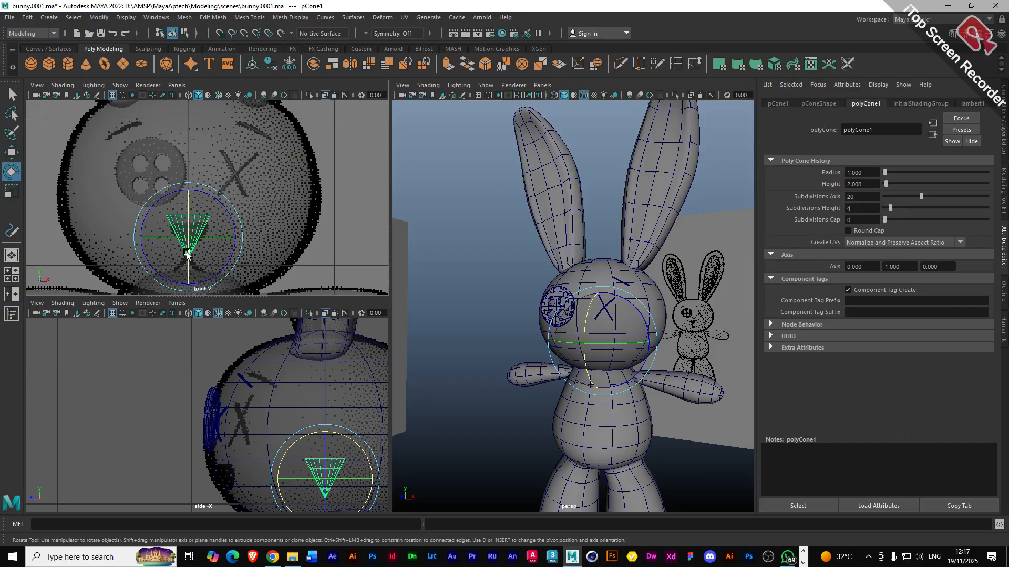
{"action": "scroll", "coordinate": [179, 254], "scroll_direction": "up", "scroll_amount": 4}
{"action": "scroll", "coordinate": [175, 255], "scroll_direction": "up", "scroll_amount": 2}
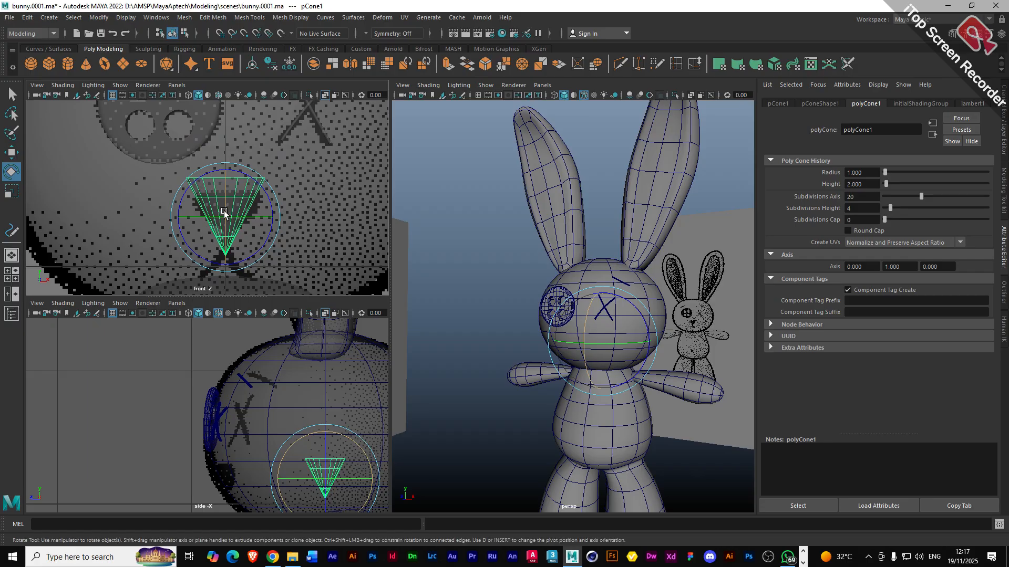
- Reduce the cone's axis subdivisions to 8 and flatten it vertically to match the height of the reference nose
{"action": "key", "text": "space"}
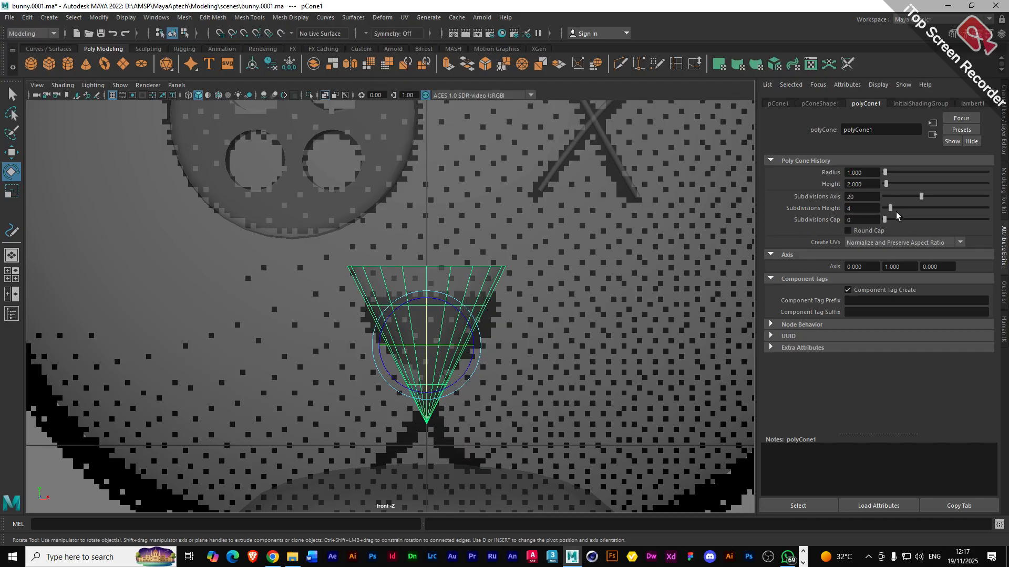
{"action": "left_click_drag", "start_coordinate": [916, 201], "coordinate": [899, 199]}
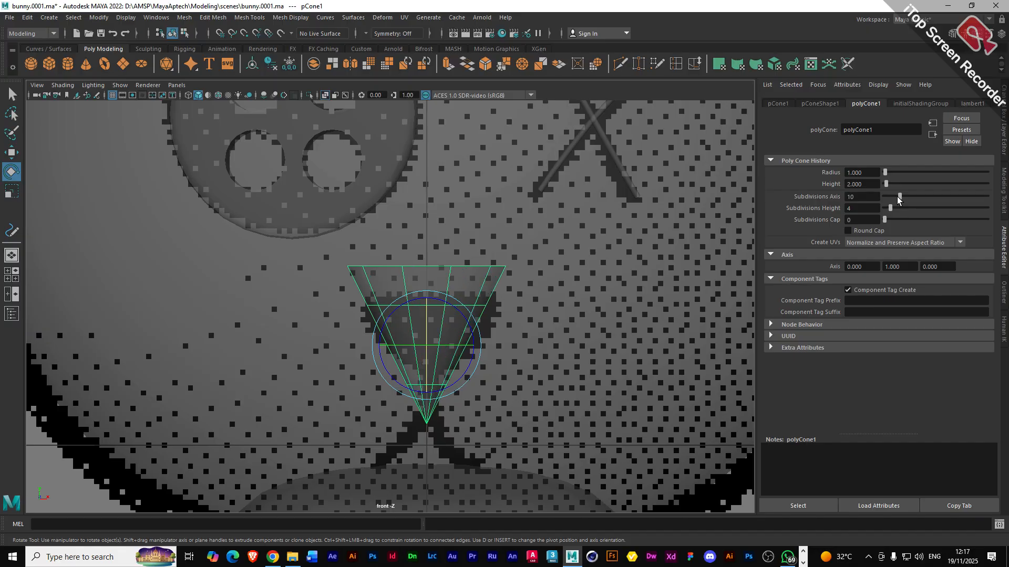
{"action": "left_click_drag", "start_coordinate": [899, 199], "coordinate": [894, 199]}
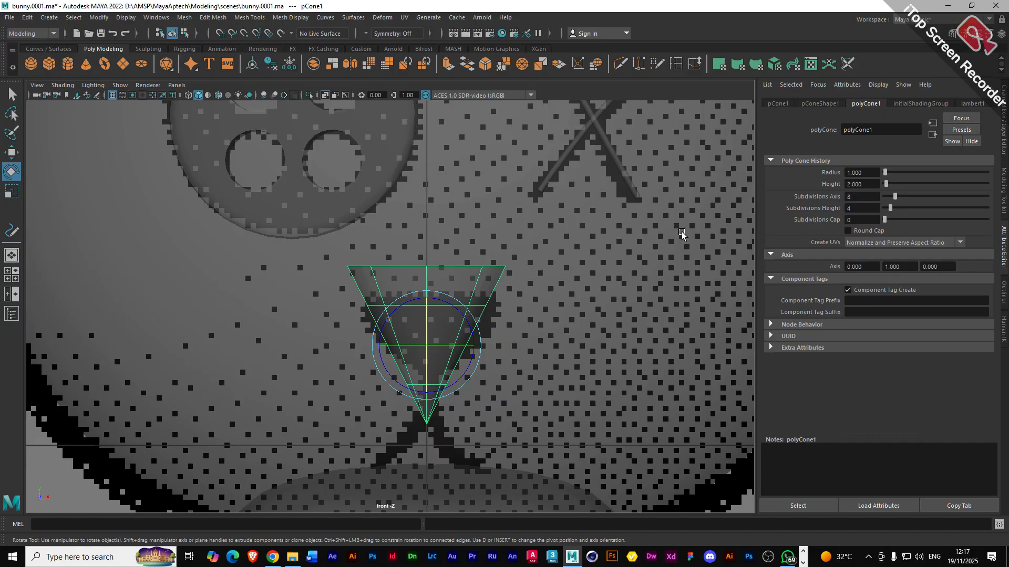
{"action": "key", "text": "r"}
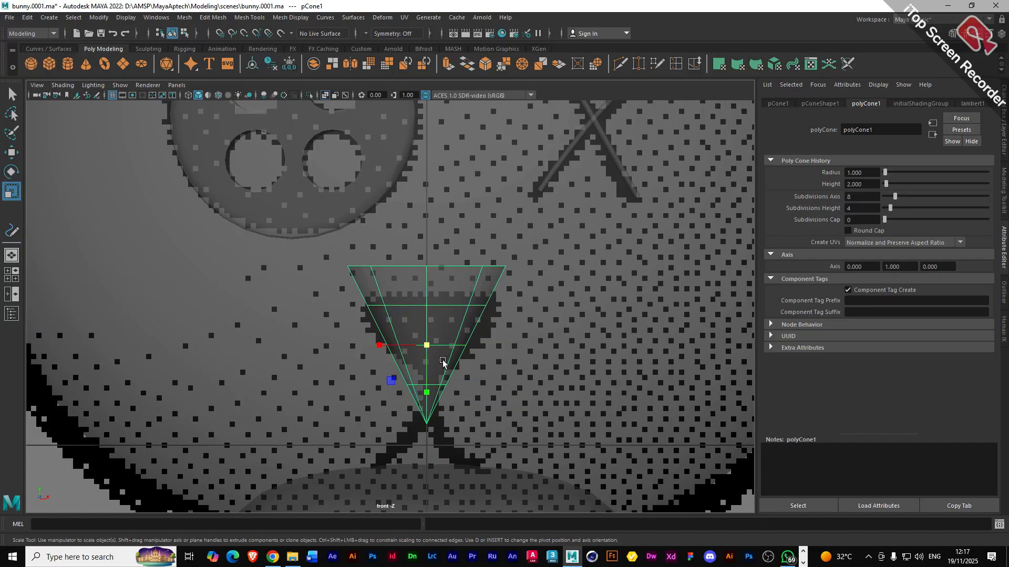
{"action": "left_click_drag", "start_coordinate": [427, 395], "coordinate": [428, 378]}
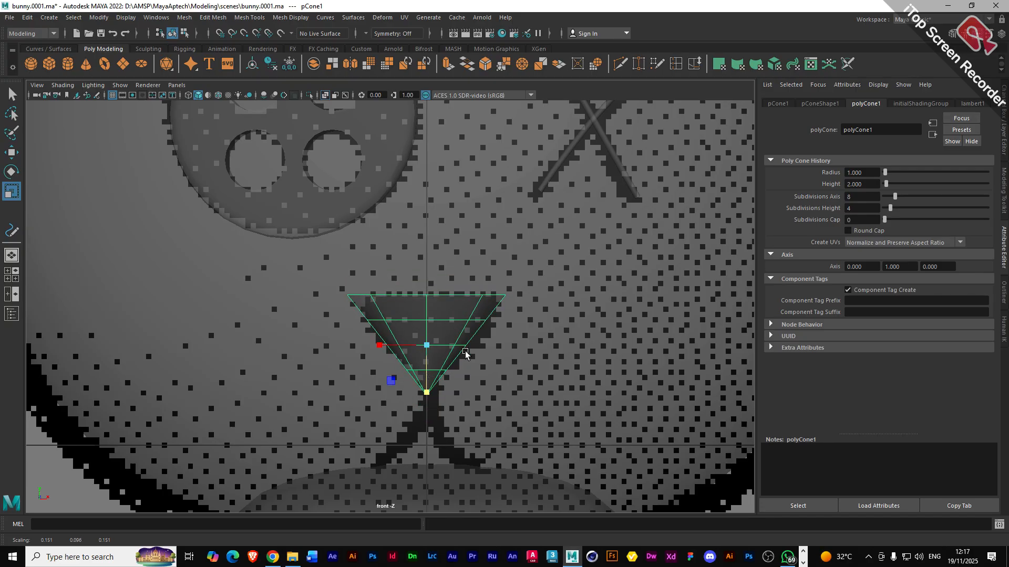
{"action": "right_click_drag", "start_coordinate": [444, 318], "coordinate": [395, 270]}
{"action": "left_click", "coordinate": [383, 322]}
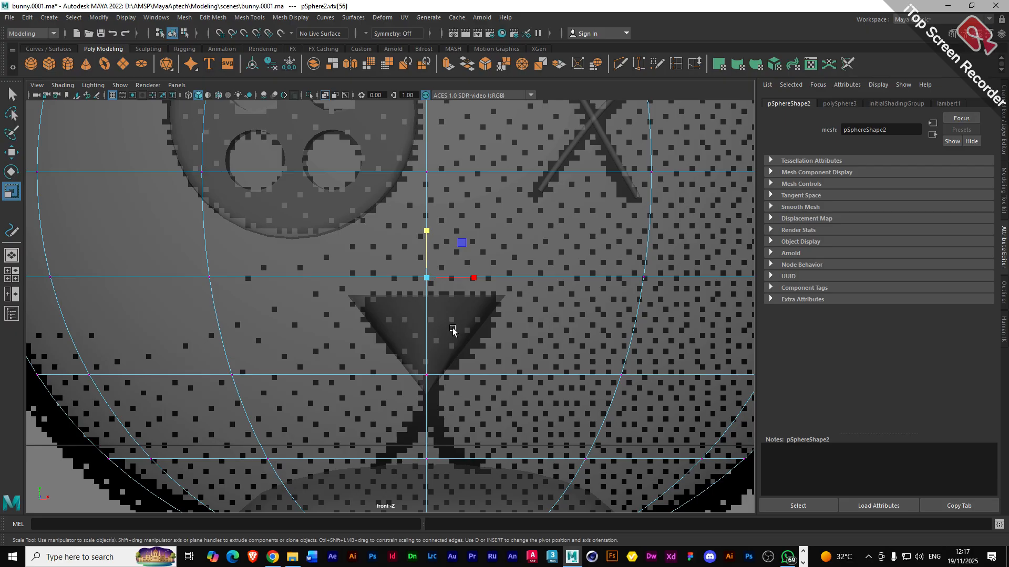
{"action": "scroll", "coordinate": [450, 327], "scroll_direction": "down", "scroll_amount": 5}
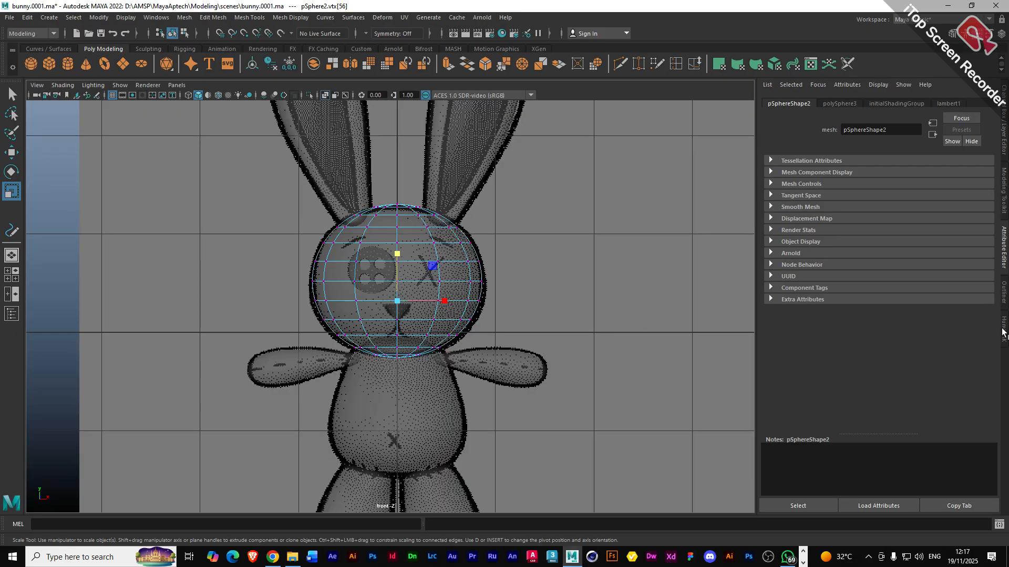
{"action": "left_click", "coordinate": [1004, 298]}
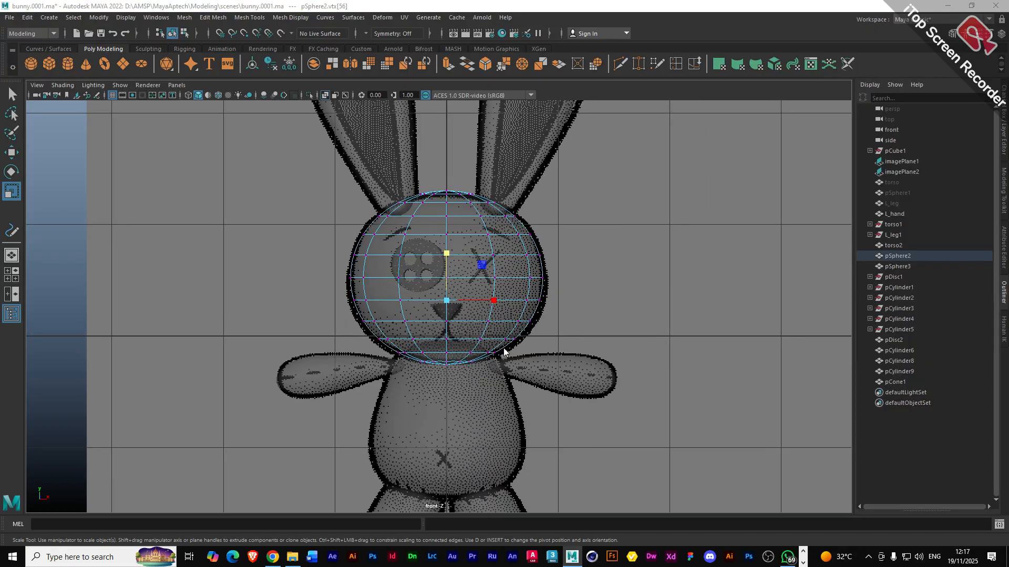
{"action": "key", "text": "space"}
{"action": "right_click", "coordinate": [662, 314]}
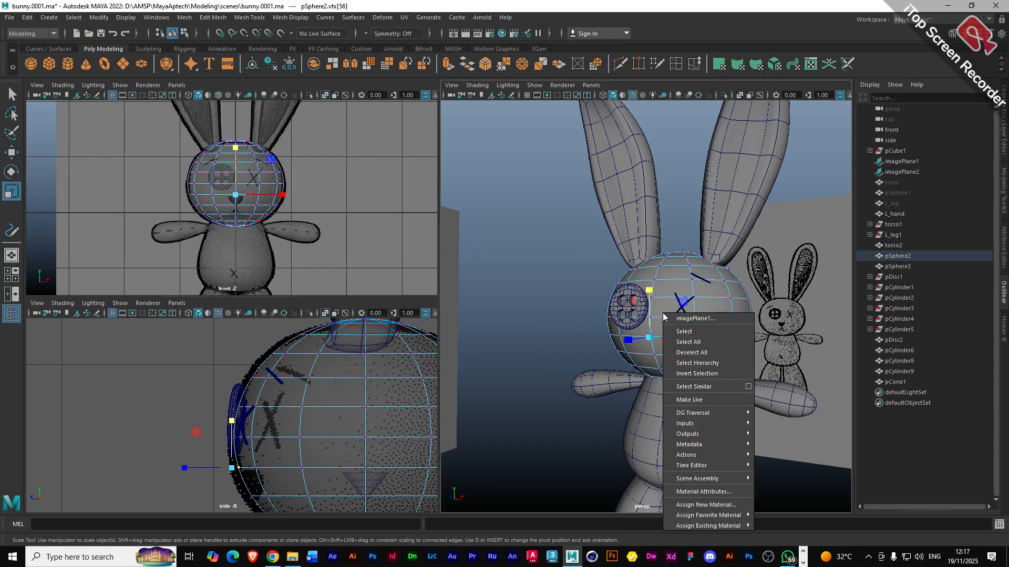
{"action": "left_click", "coordinate": [665, 329]}
{"action": "right_click", "coordinate": [658, 329]}
{"action": "left_click", "coordinate": [655, 332]}
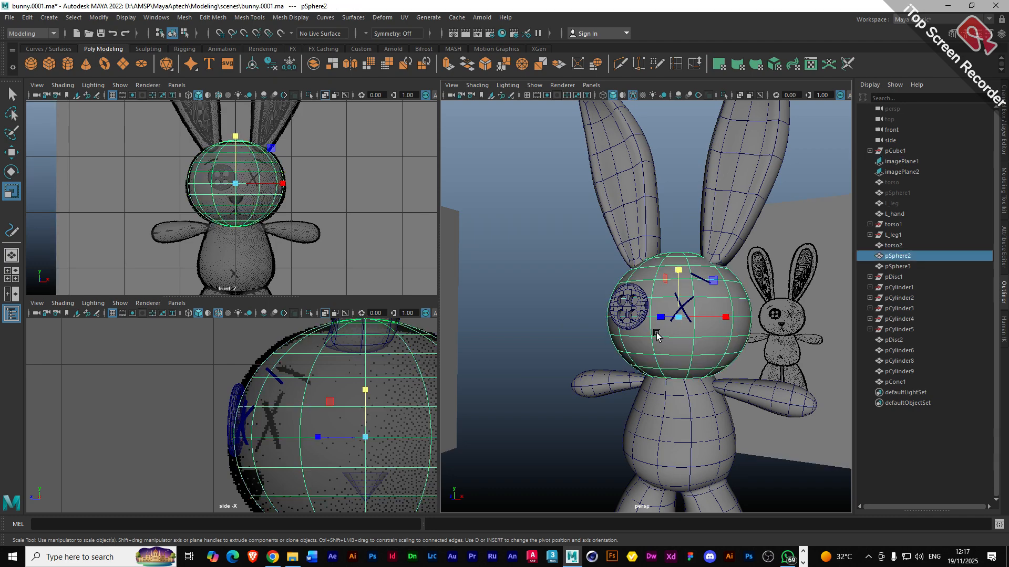
{"action": "right_click", "coordinate": [657, 331]}
- Select pCone1 and move it forward along Z until it sits in front of the bunny's face
{"action": "key", "text": "w"}
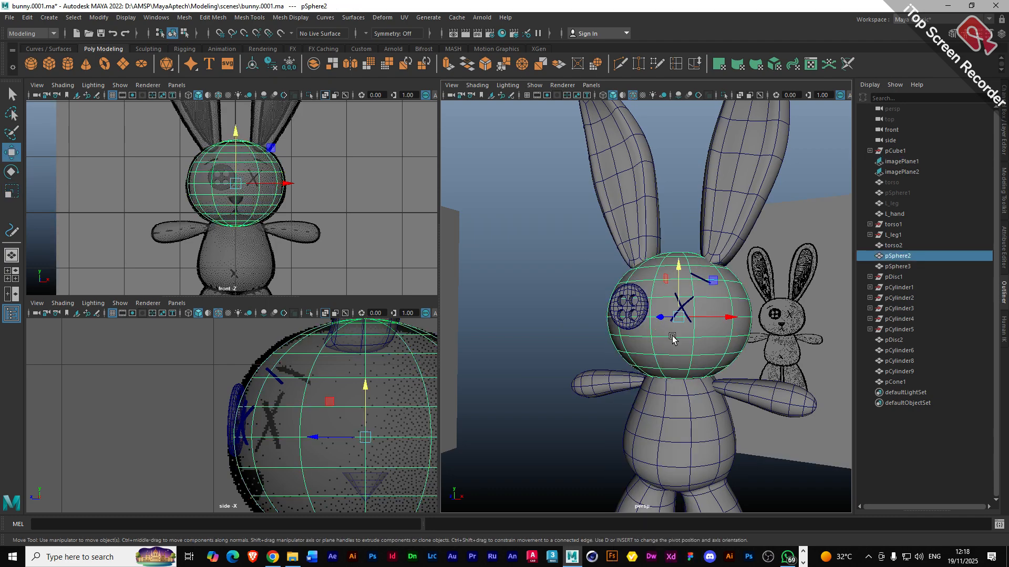
{"action": "left_click", "coordinate": [895, 382]}
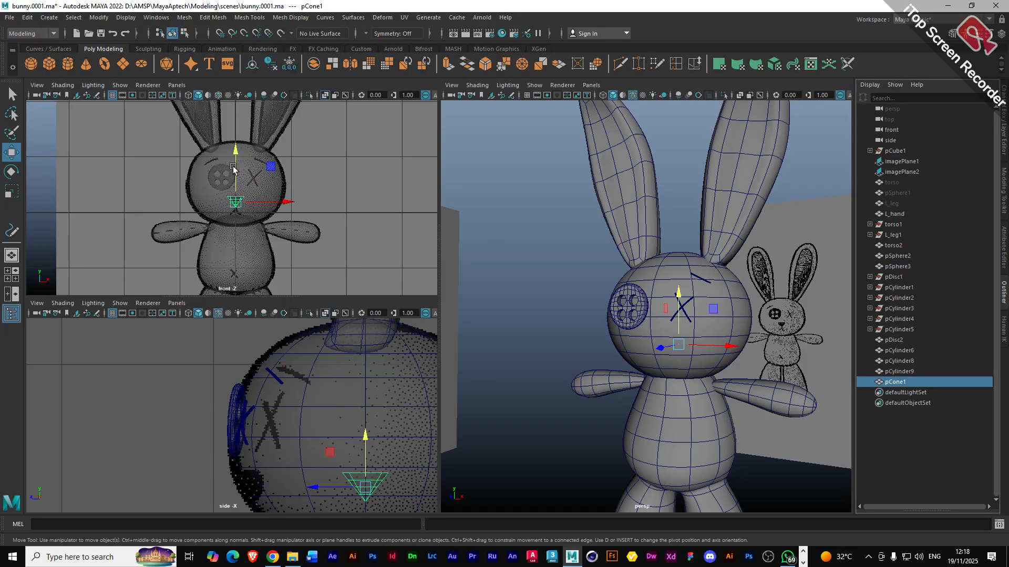
{"action": "left_click_drag", "start_coordinate": [661, 351], "coordinate": [622, 370]}
- Narrow the cone's uppermost vertex row and adjust the second row's width to fit the reference nose outline
{"action": "scroll", "coordinate": [234, 207], "scroll_direction": "up", "scroll_amount": 5}
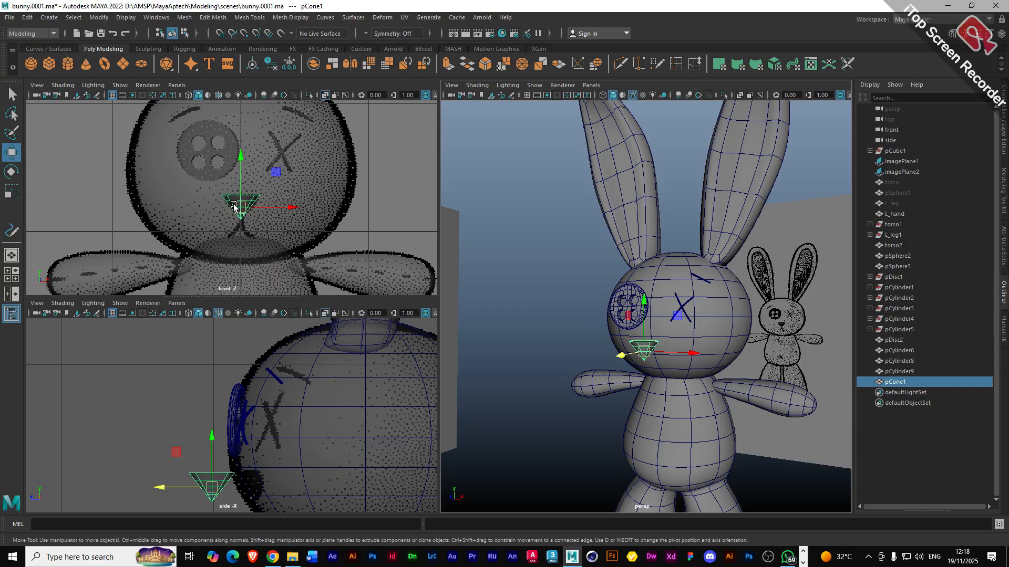
{"action": "scroll", "coordinate": [235, 207], "scroll_direction": "up", "scroll_amount": 6}
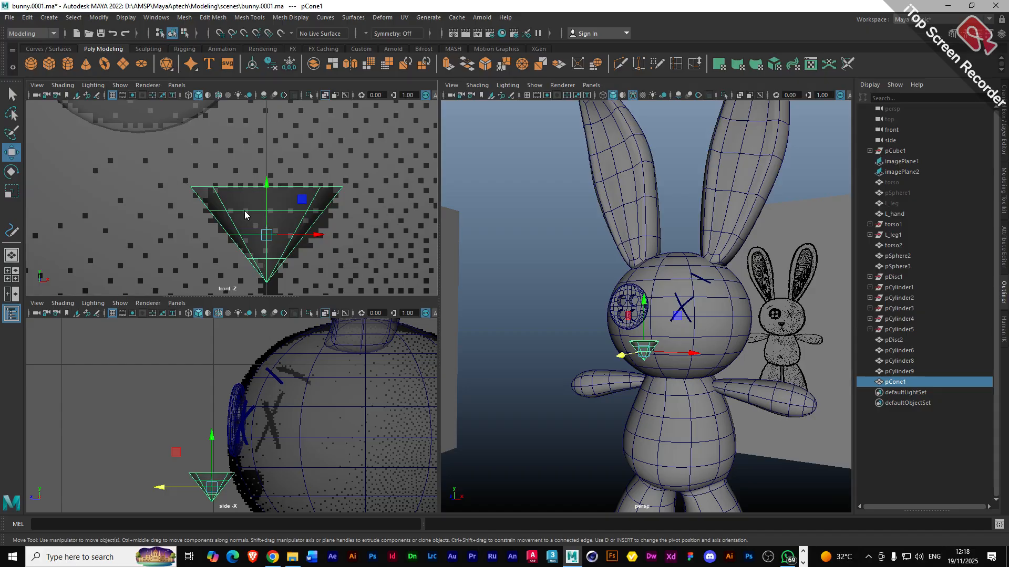
{"action": "right_click_drag", "start_coordinate": [245, 214], "coordinate": [202, 212]}
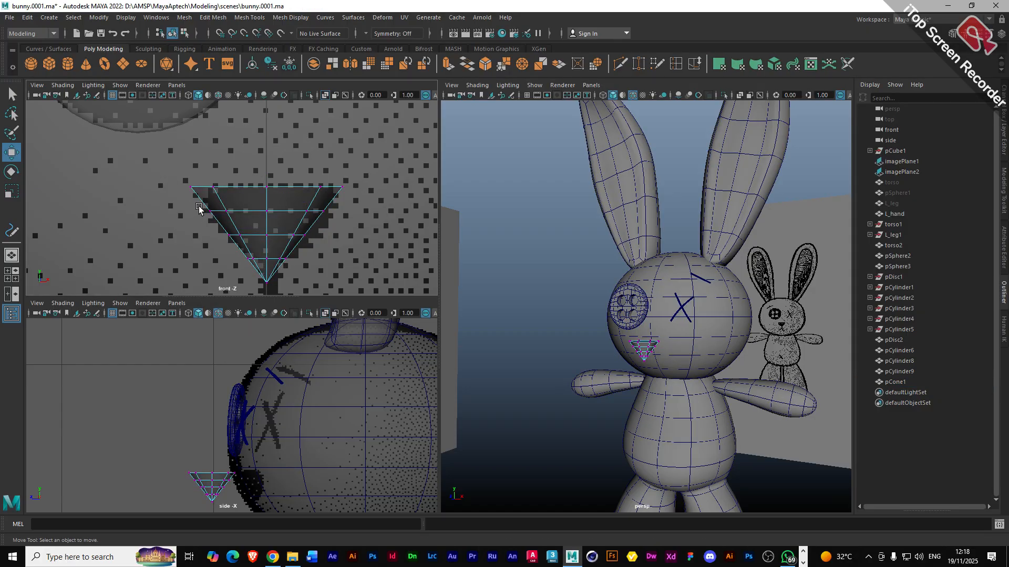
{"action": "left_click_drag", "start_coordinate": [179, 175], "coordinate": [372, 200]}
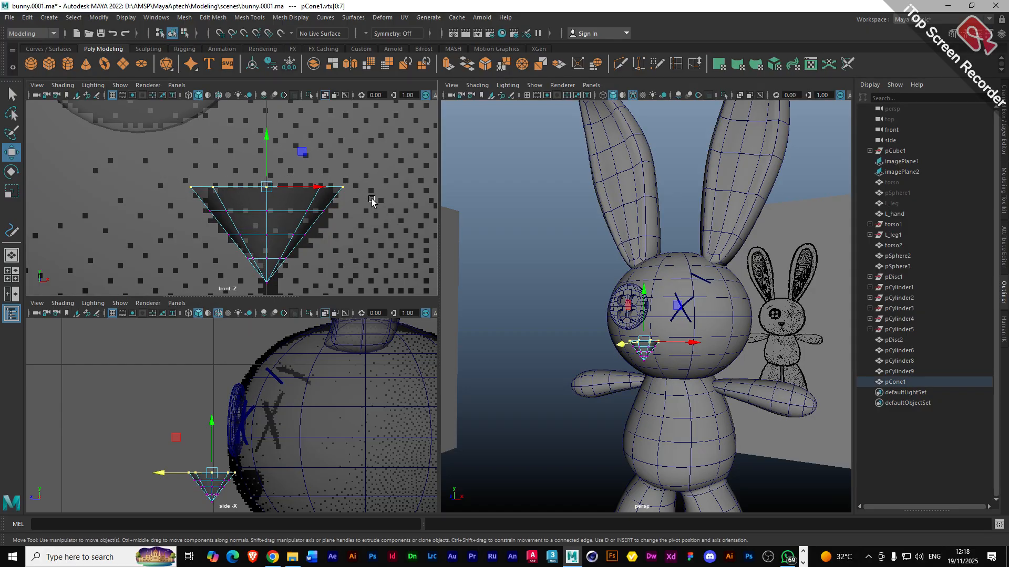
{"action": "key", "text": "r"}
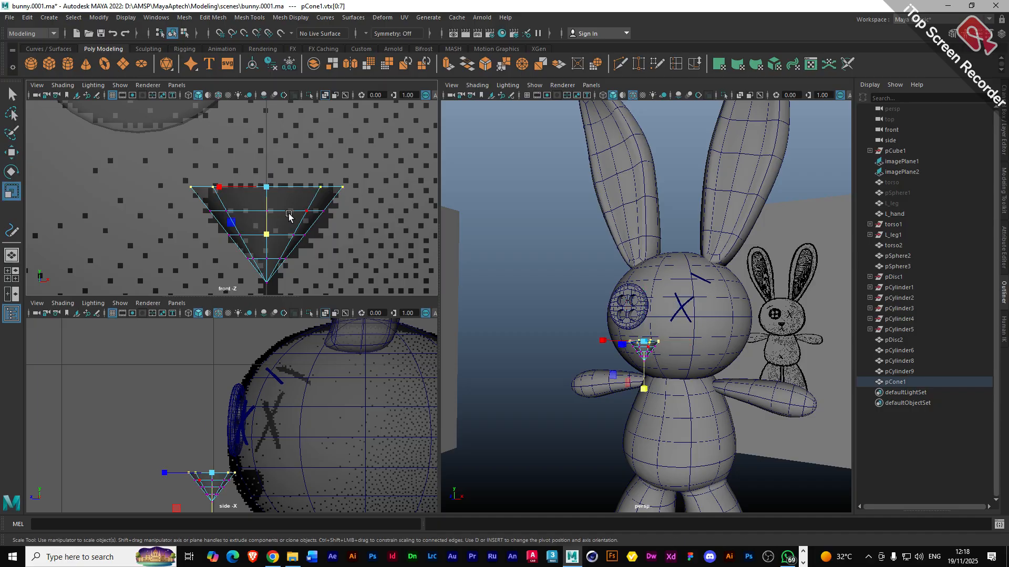
{"action": "left_click_drag", "start_coordinate": [219, 189], "coordinate": [363, 226]}
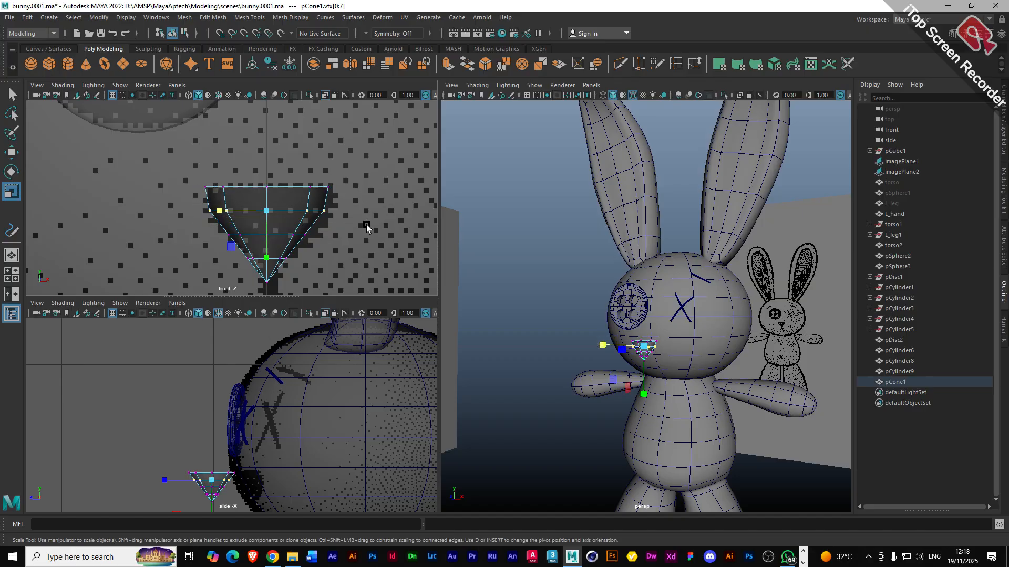
{"action": "left_click", "coordinate": [220, 211]}
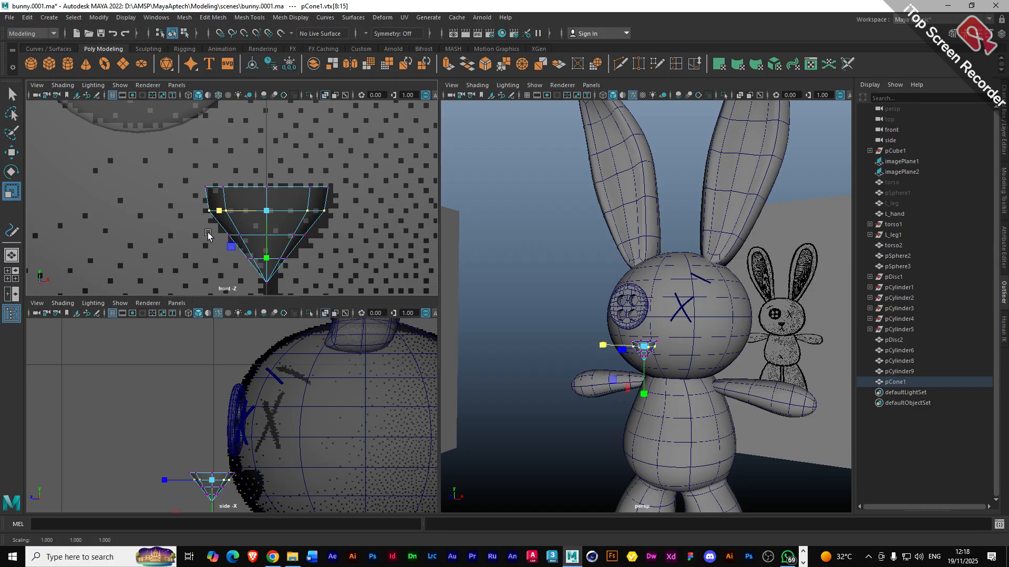
- Widen the cone's third and fourth vertex rows to round its sides along the reference nose
{"action": "left_click_drag", "start_coordinate": [211, 228], "coordinate": [336, 247]}
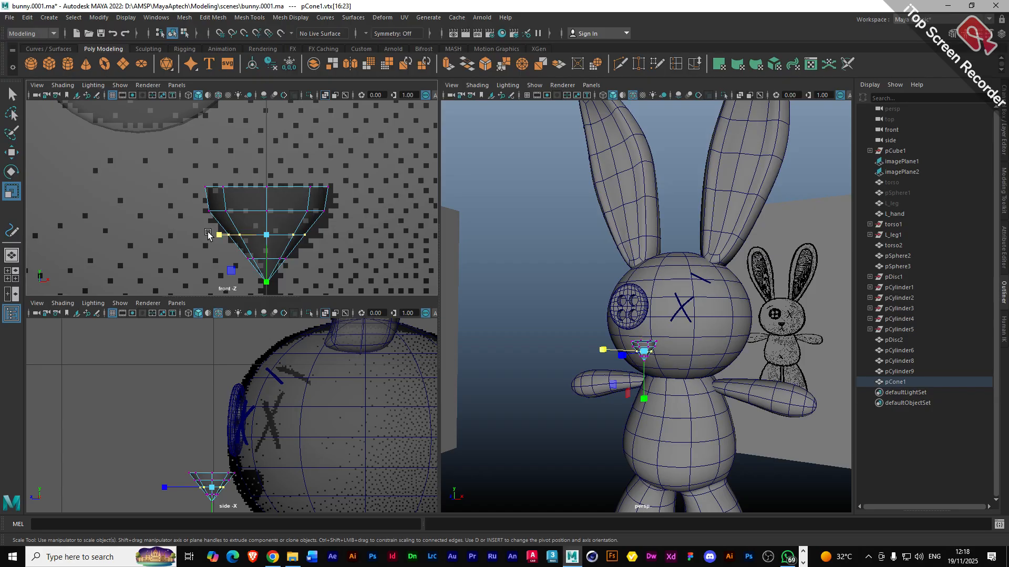
{"action": "left_click_drag", "start_coordinate": [219, 235], "coordinate": [307, 266]}
{"action": "left_click_drag", "start_coordinate": [221, 261], "coordinate": [204, 261]}
- Raise the cone's bottom tip vertex slightly to meet the lower point of the reference nose
{"action": "left_click_drag", "start_coordinate": [281, 289], "coordinate": [245, 277]}
{"action": "key", "text": "w"}
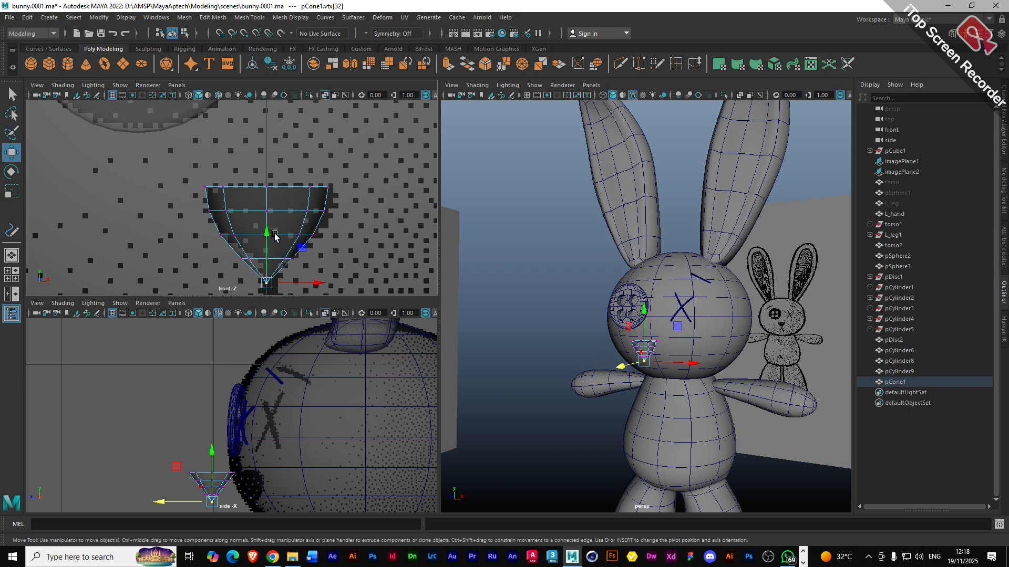
{"action": "left_click_drag", "start_coordinate": [270, 233], "coordinate": [270, 226]}
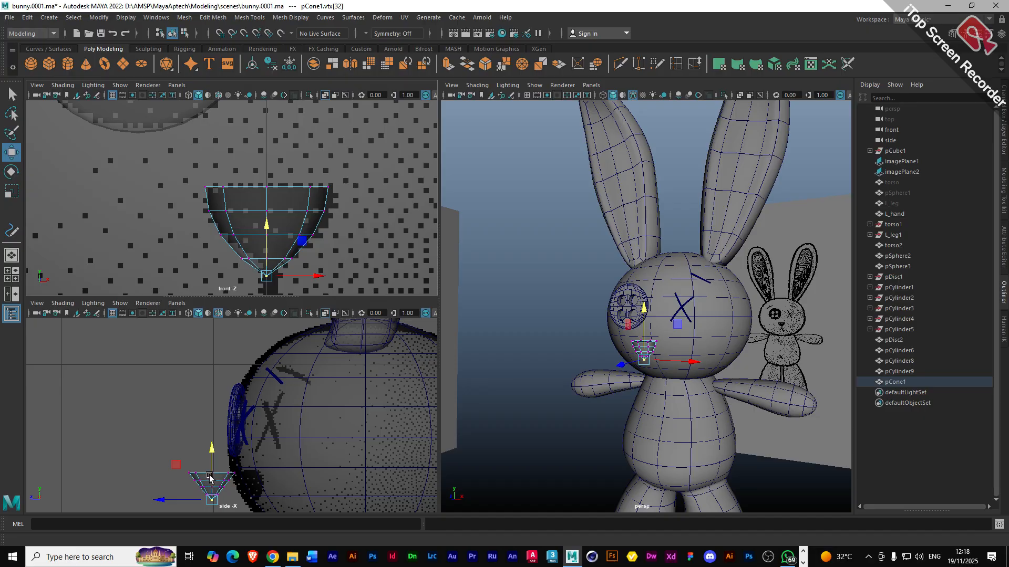
- Flatten all of the nose's vertices along Z in the side view to make it thin from front to back
{"action": "middle_click_drag", "start_coordinate": [202, 472], "coordinate": [133, 405], "text": "alt"}
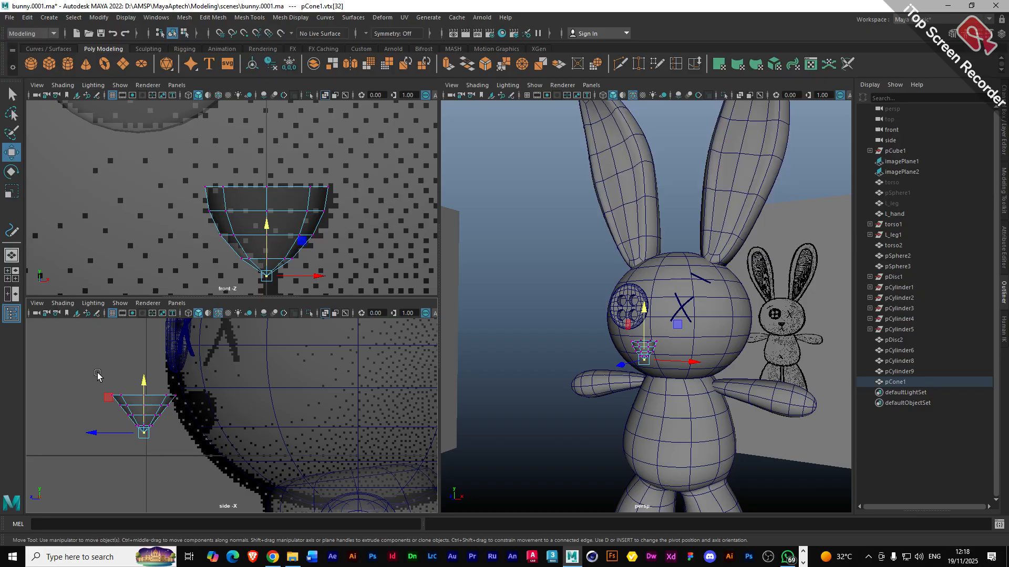
{"action": "left_click_drag", "start_coordinate": [97, 373], "coordinate": [177, 446]}
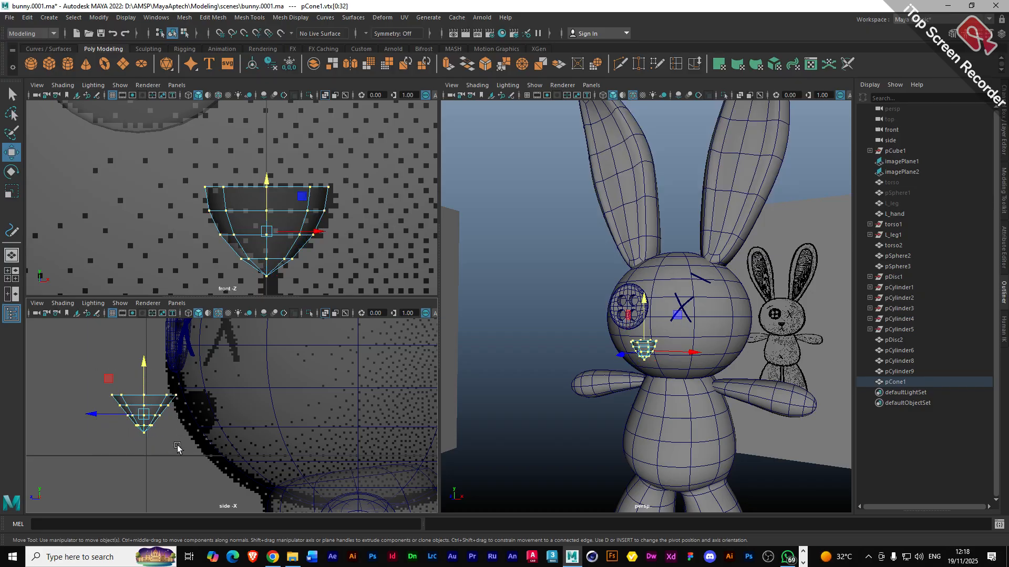
{"action": "key", "text": "r"}
{"action": "left_click_drag", "start_coordinate": [97, 414], "coordinate": [124, 427]}
- Undo the stray scaling of the nose's second vertex row and restore the vertex selection
{"action": "scroll", "coordinate": [151, 432], "scroll_direction": "up", "scroll_amount": 3}
{"action": "left_click", "coordinate": [124, 427]}
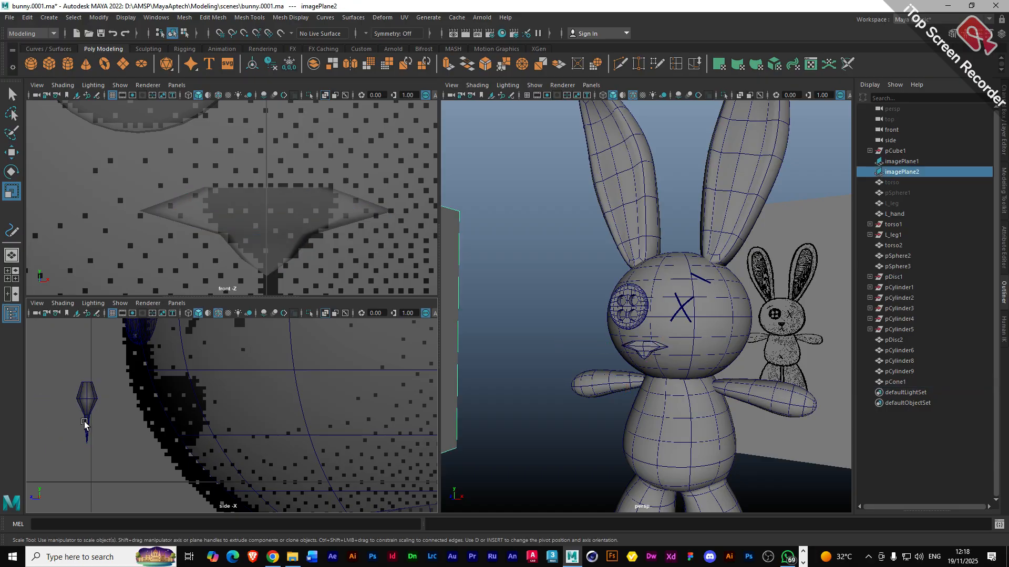
{"action": "left_click", "coordinate": [87, 405]}
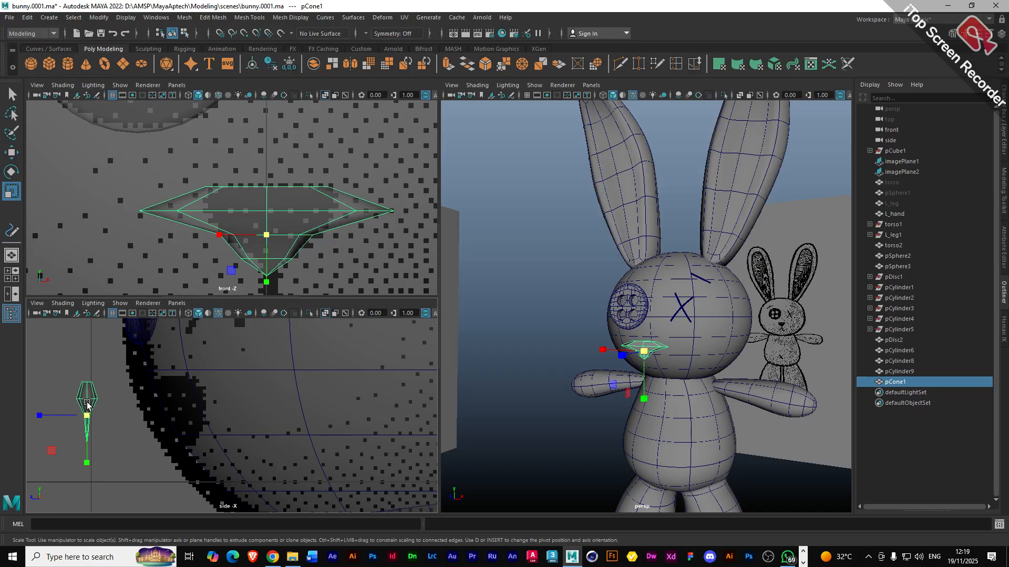
{"action": "key", "text": "ctrl+z"}
{"action": "key", "text": "ctrl+z"}
{"action": "key", "text": "ctrl+z"}
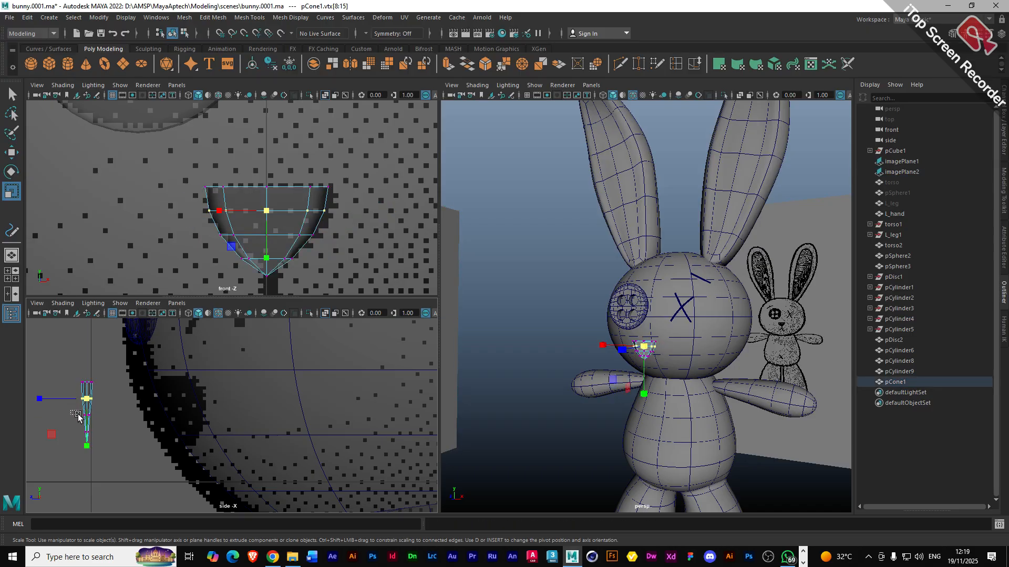
- Scale the depth of the nose's third and fourth vertex rows and narrow the top row to taper the side profile
{"action": "left_click_drag", "start_coordinate": [77, 414], "coordinate": [111, 434]}
{"action": "left_click_drag", "start_coordinate": [39, 416], "coordinate": [3, 418]}
{"action": "left_click_drag", "start_coordinate": [77, 428], "coordinate": [0, 432]}
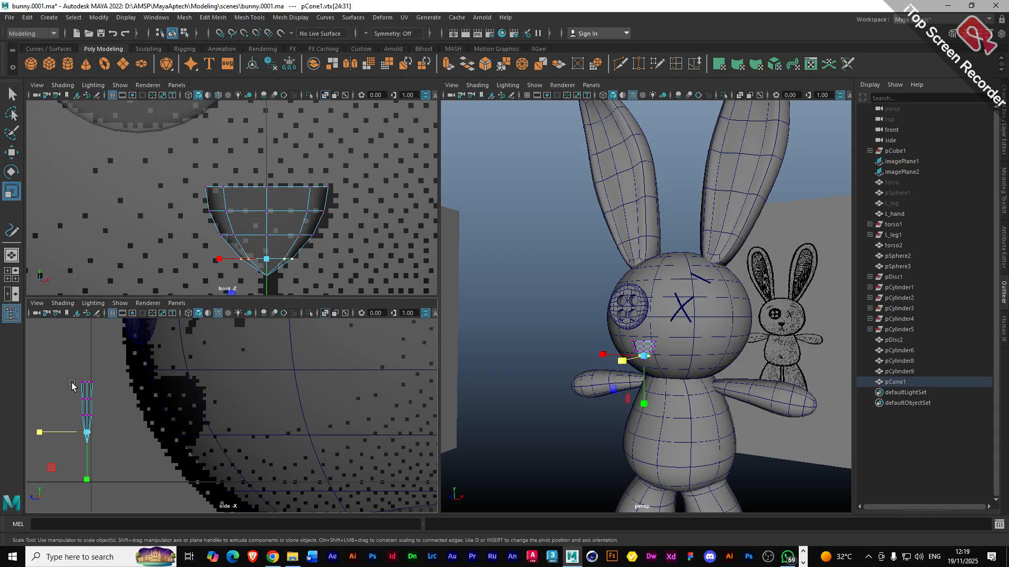
{"action": "left_click_drag", "start_coordinate": [69, 376], "coordinate": [108, 393]}
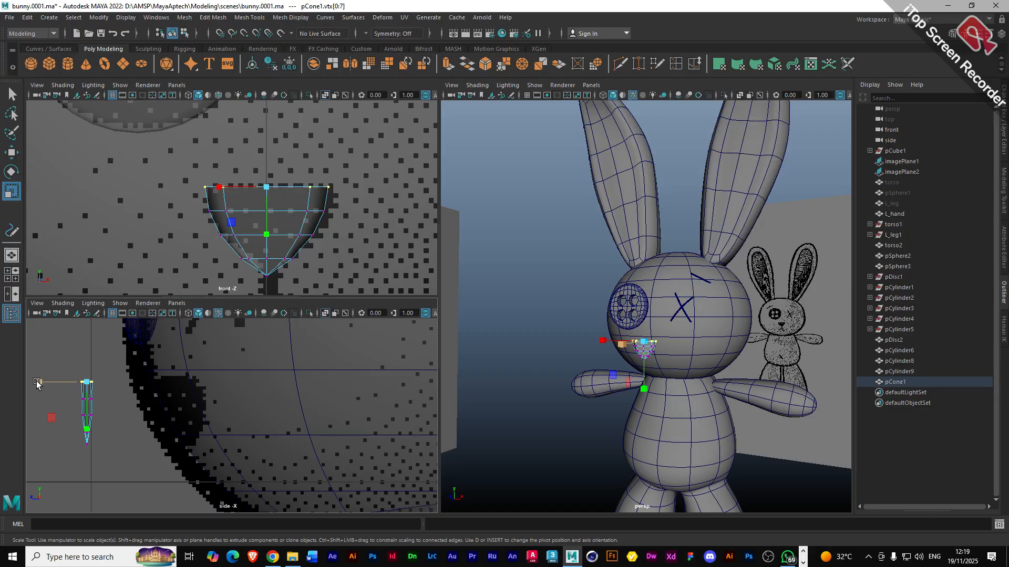
{"action": "mouse_move", "coordinate": [36, 384]}
{"action": "left_mouse_down"}
{"action": "mouse_move", "coordinate": [58, 388]}
{"action": "mouse_move", "coordinate": [36, 386]}
{"action": "left_mouse_up"}
- Shift the nose's top row and tip vertex back toward the head and its third row forward to curve the profile
{"action": "key", "text": "w"}
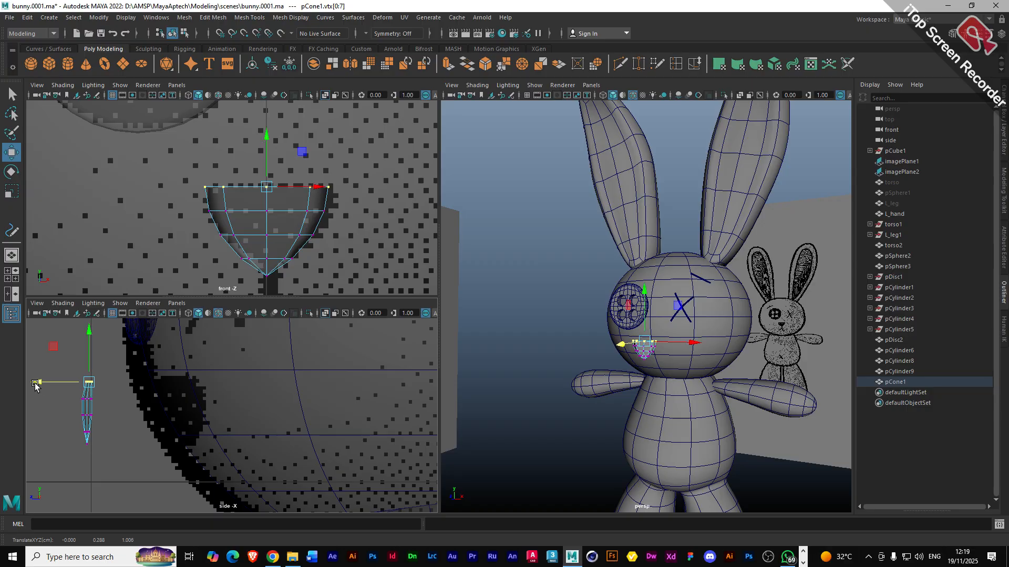
{"action": "left_click", "coordinate": [77, 444]}
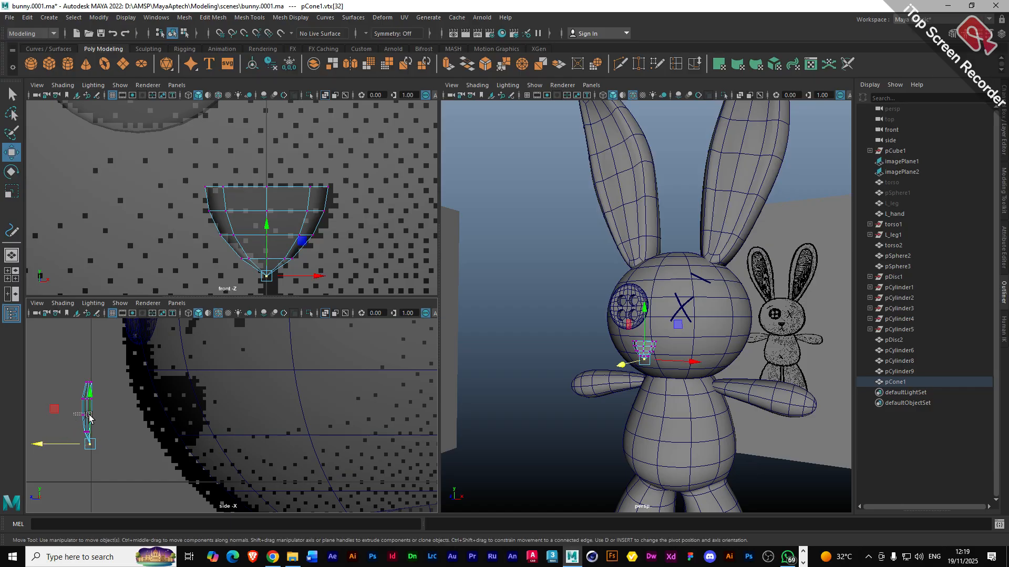
{"action": "left_click_drag", "start_coordinate": [73, 410], "coordinate": [106, 429]}
{"action": "left_click_drag", "start_coordinate": [46, 418], "coordinate": [37, 417]}
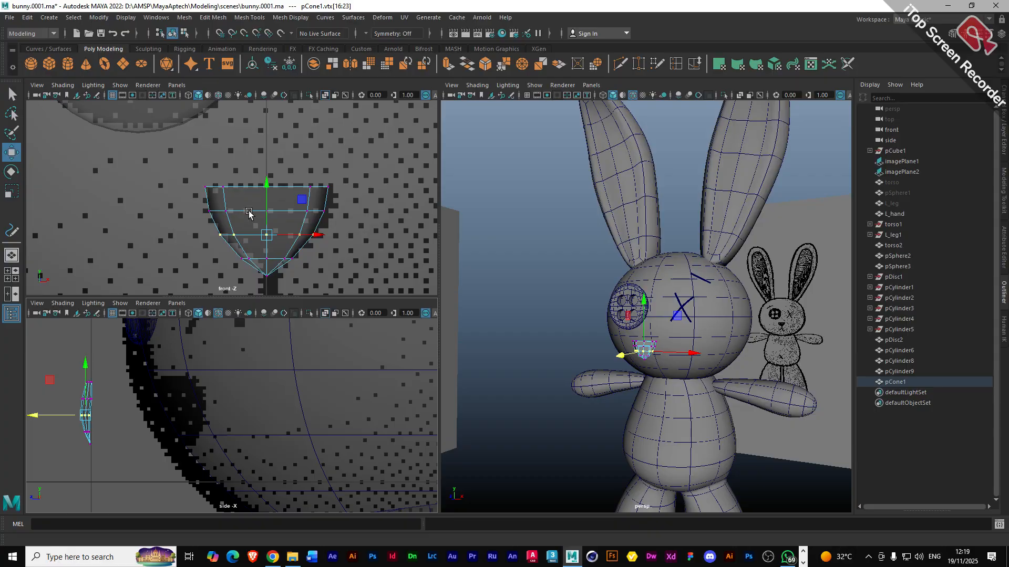
- Return the nose to object mode, centre it over the reference nose and scale it down slightly to fit
{"action": "right_click_drag", "start_coordinate": [244, 216], "coordinate": [274, 216]}
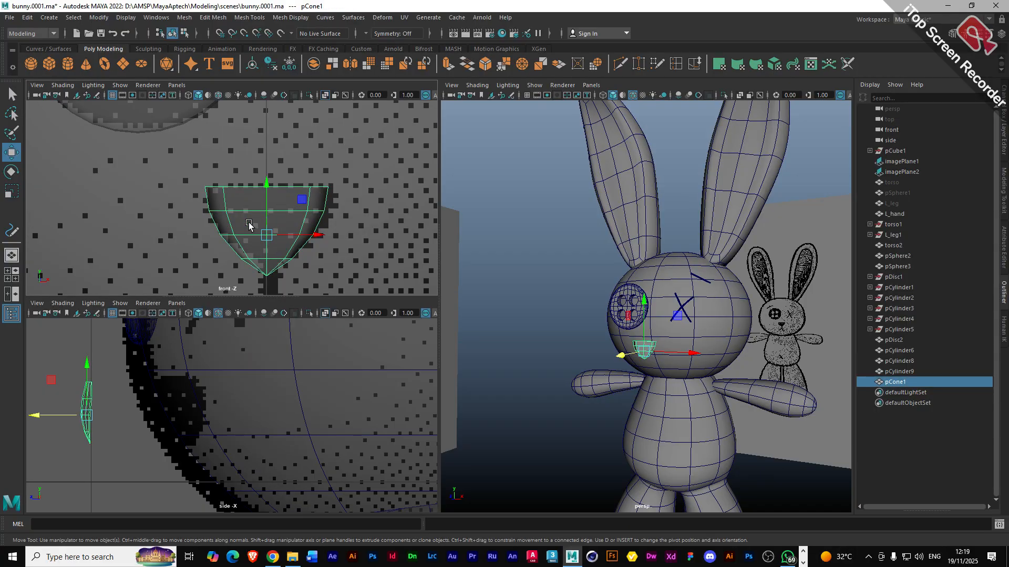
{"action": "left_click_drag", "start_coordinate": [303, 199], "coordinate": [308, 198]}
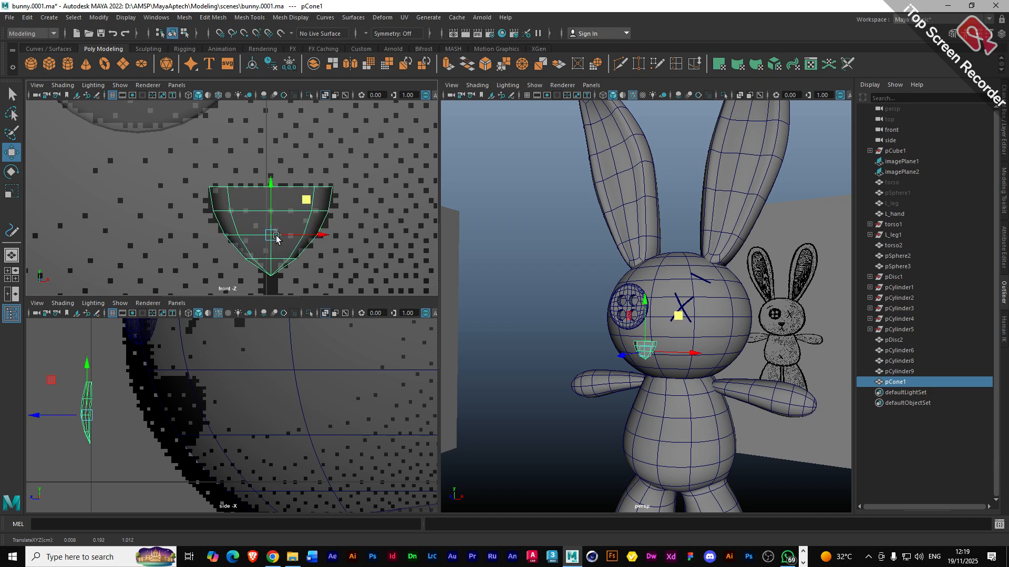
{"action": "key", "text": "r"}
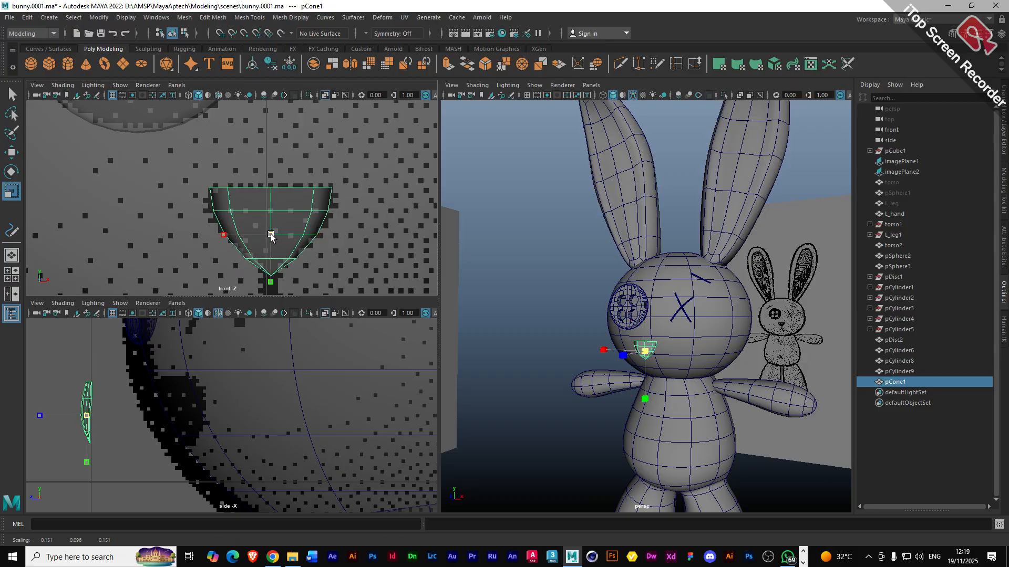
{"action": "left_click_drag", "start_coordinate": [271, 234], "coordinate": [266, 234]}
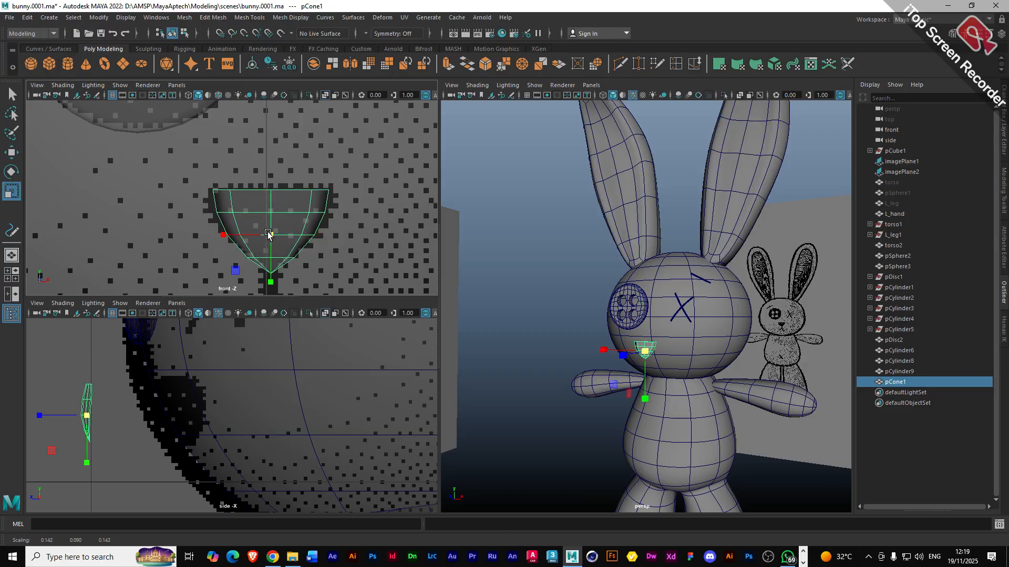
- Move the nose back along Z onto the face and tilt it to follow the head's curvature
{"action": "key", "text": "w"}
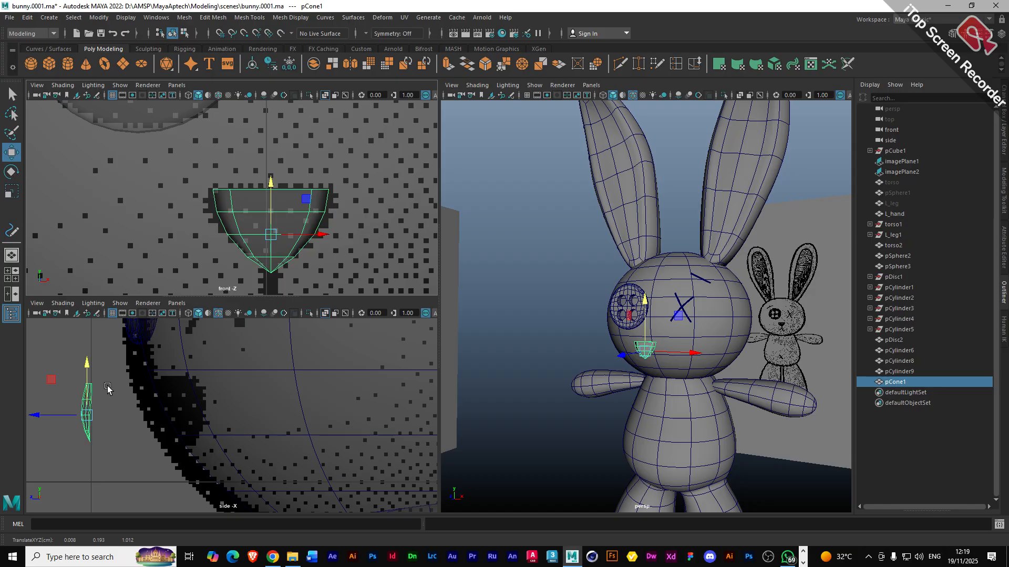
{"action": "left_click_drag", "start_coordinate": [34, 415], "coordinate": [95, 427]}
{"action": "left_click_drag", "start_coordinate": [615, 346], "coordinate": [578, 355], "text": "alt"}
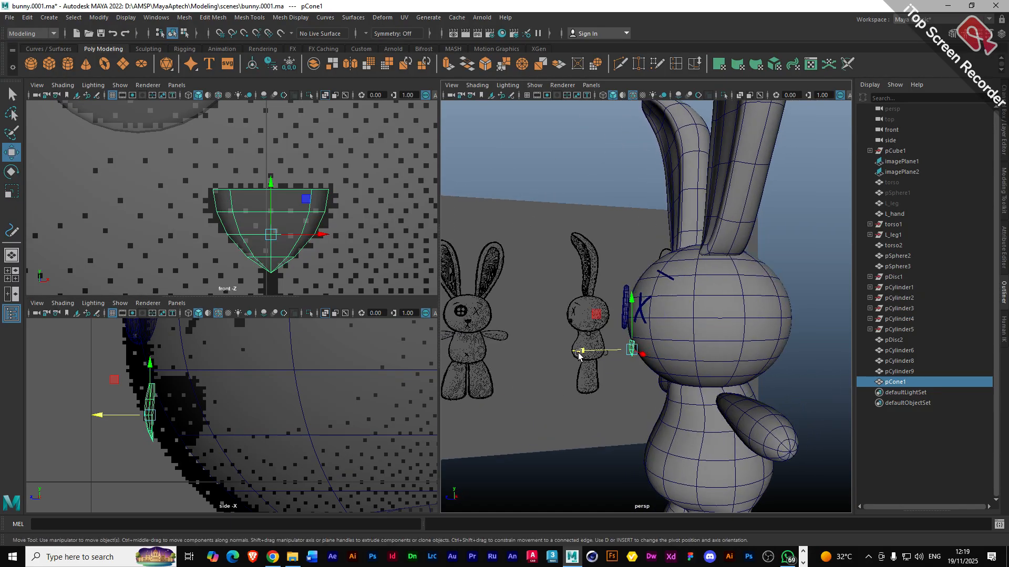
{"action": "scroll", "coordinate": [578, 354], "scroll_direction": "up", "scroll_amount": 5}
{"action": "key", "text": "e"}
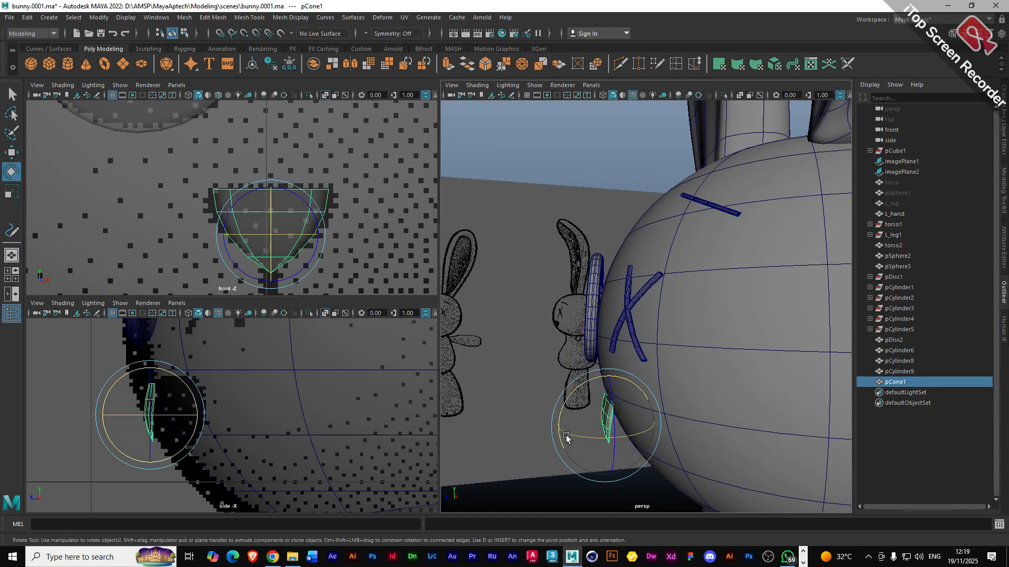
{"action": "left_click_drag", "start_coordinate": [558, 418], "coordinate": [586, 404]}
{"action": "key", "text": "w"}
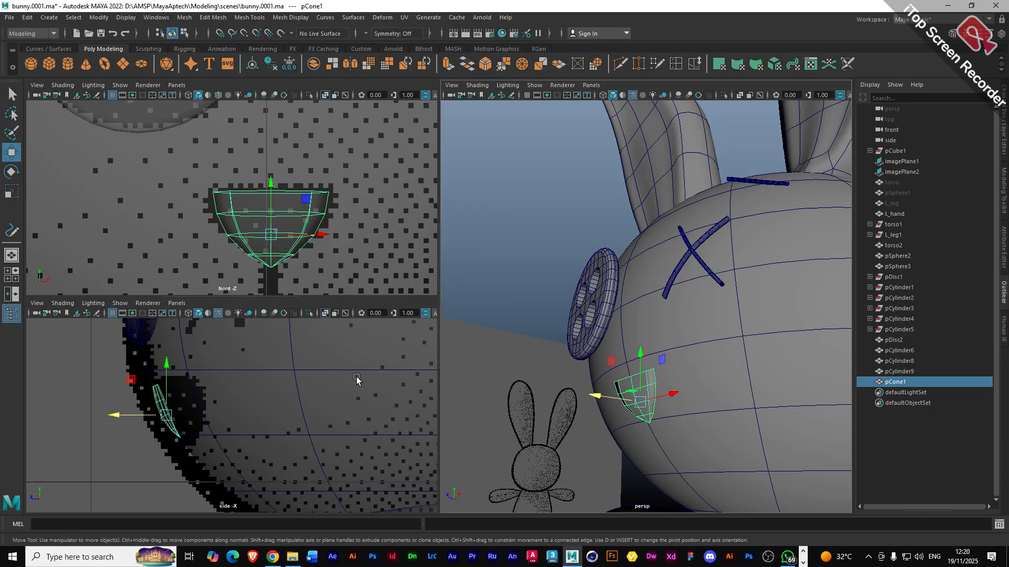
- Delete the short eyebrow cylinder above the X eye
{"action": "scroll", "coordinate": [284, 256], "scroll_direction": "down", "scroll_amount": 5}
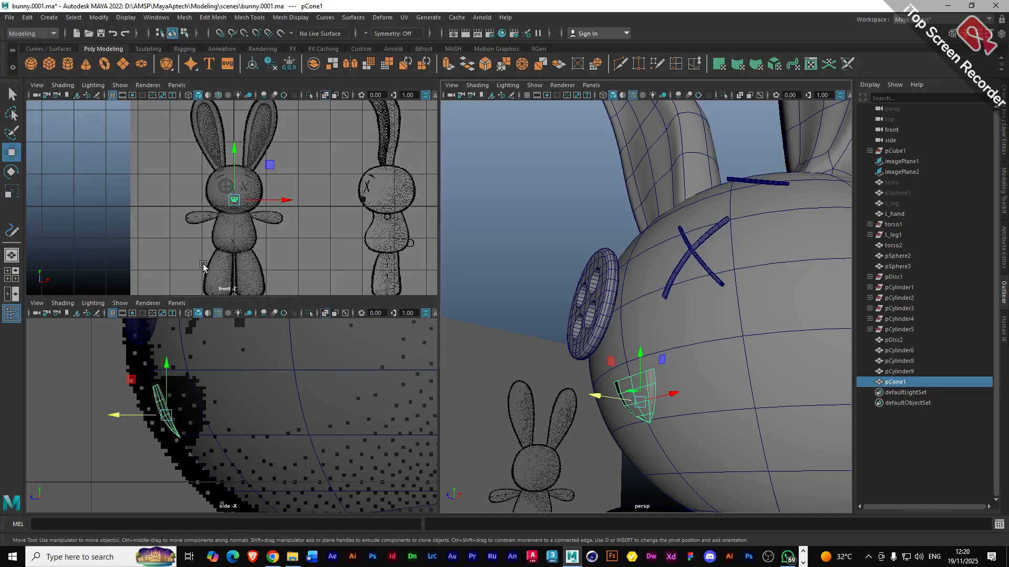
{"action": "left_click", "coordinate": [532, 274]}
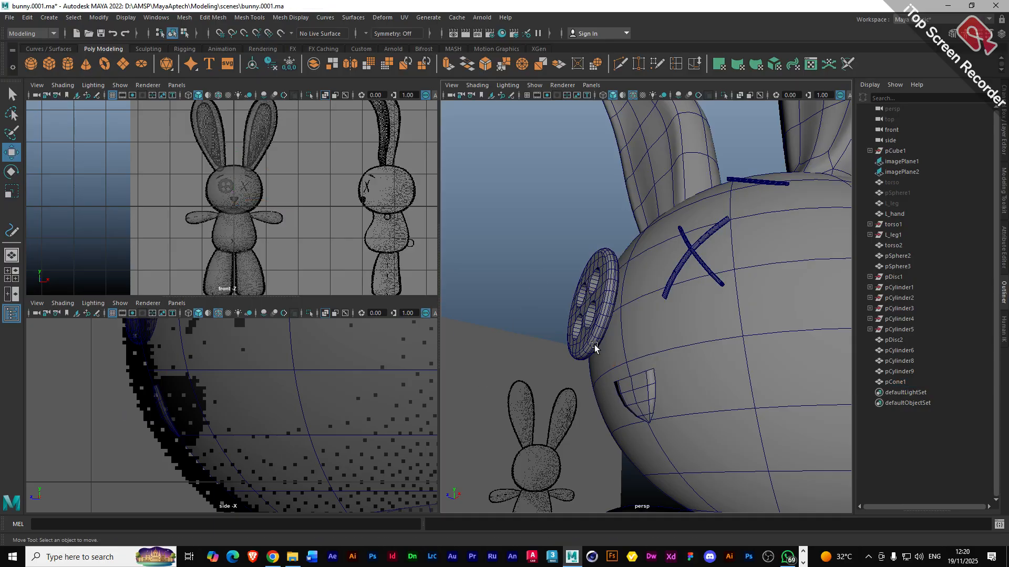
{"action": "left_click_drag", "start_coordinate": [594, 345], "coordinate": [621, 369], "text": "alt"}
{"action": "scroll", "coordinate": [656, 362], "scroll_direction": "down", "scroll_amount": 4}
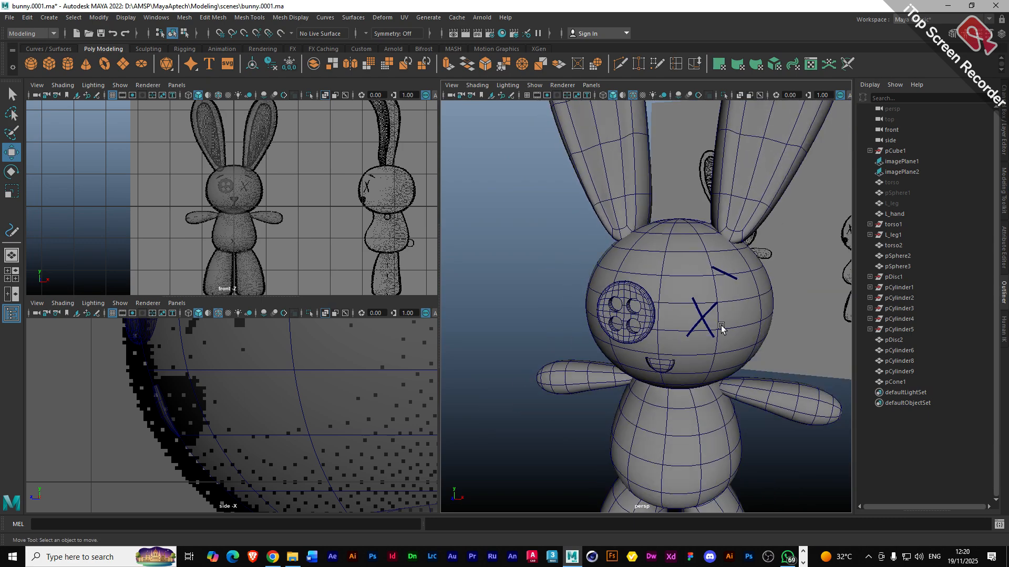
{"action": "left_click", "coordinate": [725, 277]}
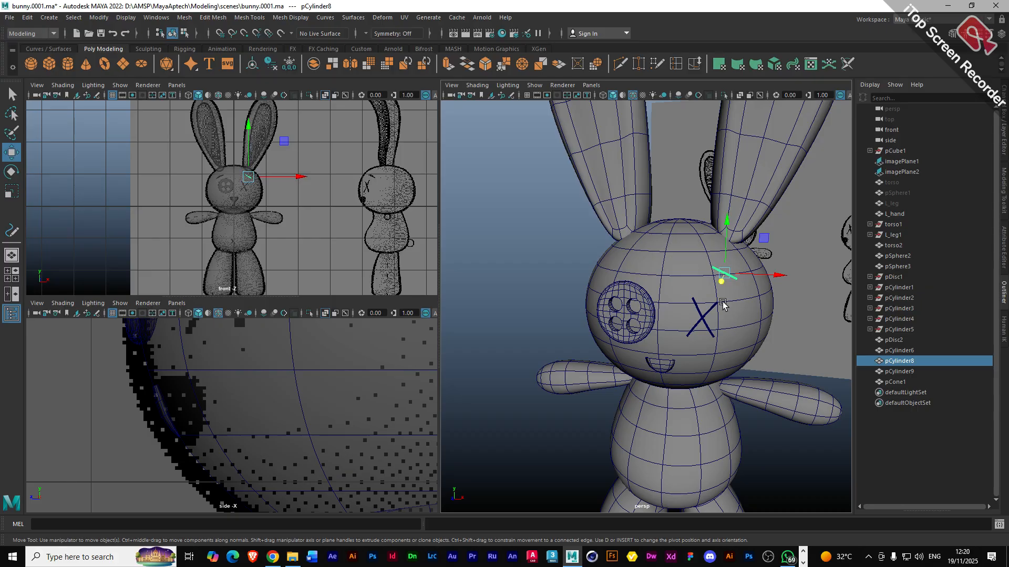
{"action": "key", "text": "Delete"}
- Duplicate one stroke of the X eye, rotate the copy and place it over the reference eyebrow above the X eye
{"action": "left_click", "coordinate": [710, 314]}
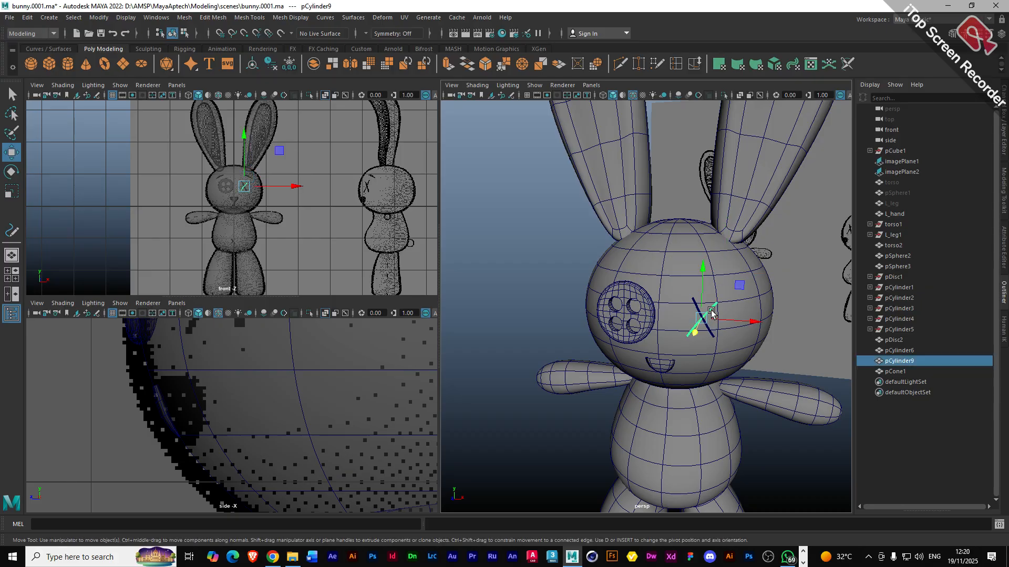
{"action": "scroll", "coordinate": [247, 178], "scroll_direction": "up", "scroll_amount": 5}
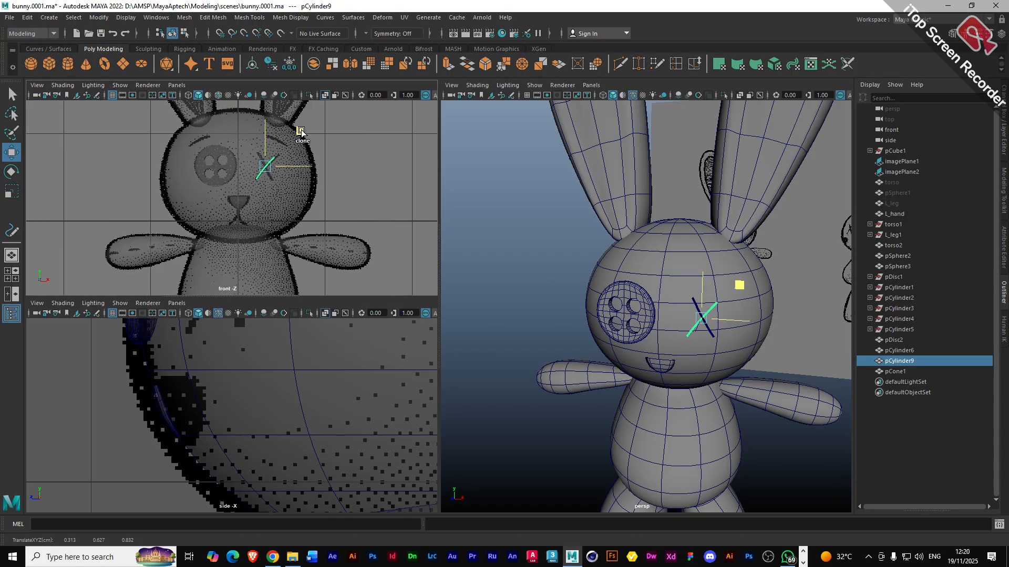
{"action": "mouse_move", "coordinate": [301, 131]}
{"action": "left_mouse_down", "text": "shift"}
{"action": "mouse_move", "coordinate": [306, 110]}
{"action": "mouse_move", "coordinate": [316, 141]}
{"action": "mouse_move", "coordinate": [304, 196]}
{"action": "left_mouse_up", "text": "shift"}
{"action": "key", "text": "e"}
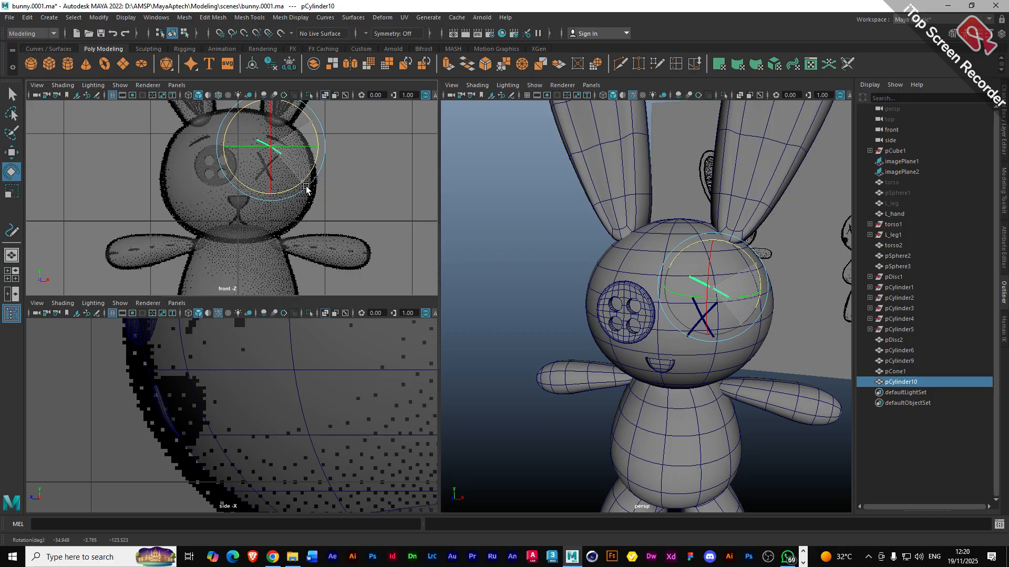
{"action": "key", "text": "w"}
{"action": "left_click_drag", "start_coordinate": [303, 112], "coordinate": [313, 109]}
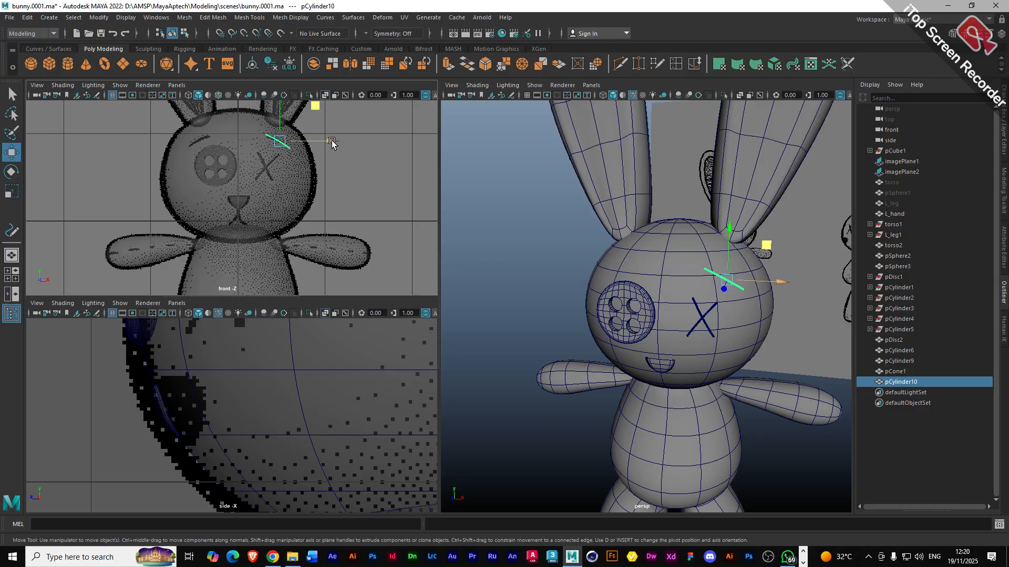
- Duplicate the eyebrow to above the button eye and rotate it to match the reference brow and the head's curve
{"action": "mouse_move", "coordinate": [332, 140]}
{"action": "left_mouse_down", "text": "shift"}
{"action": "mouse_move", "coordinate": [215, 151]}
{"action": "mouse_move", "coordinate": [233, 105]}
{"action": "left_mouse_up", "text": "shift"}
{"action": "key", "text": "e"}
{"action": "key", "text": "w"}
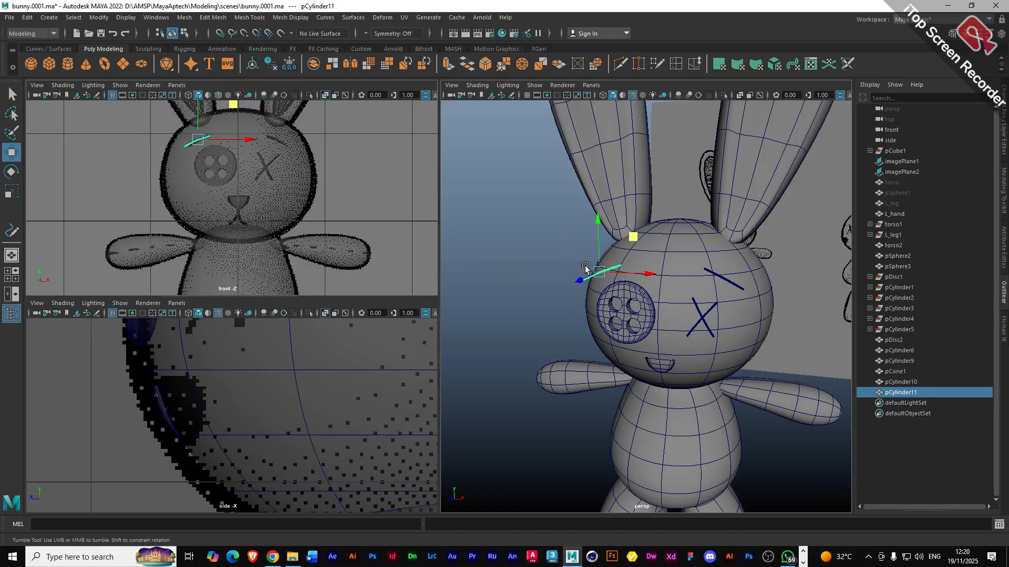
{"action": "left_click_drag", "start_coordinate": [585, 267], "coordinate": [587, 358], "text": "alt"}
{"action": "key", "text": "e"}
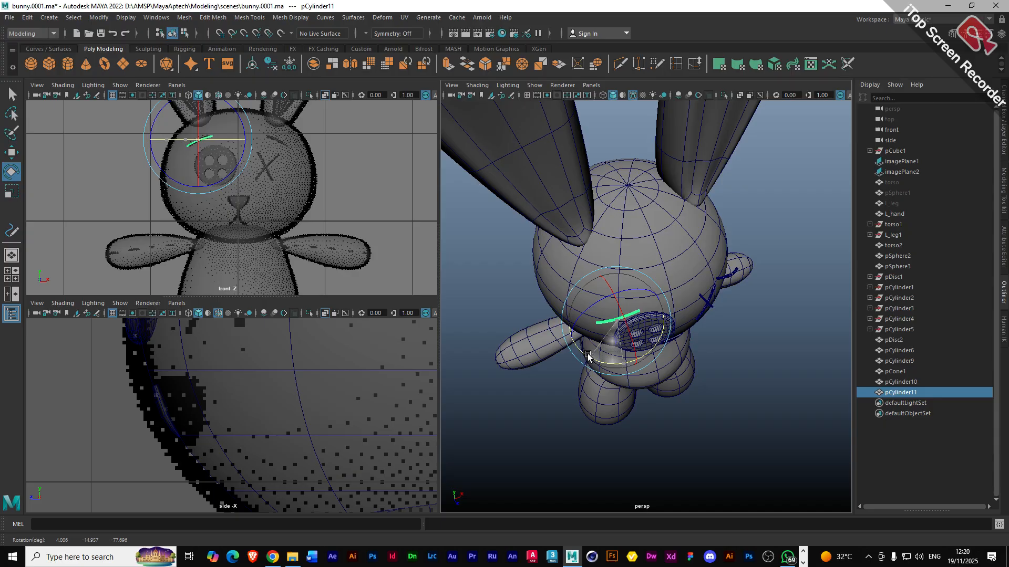
- Rotate the X-eye eyebrow to follow the head's curve and position both eyebrows against the head surface
{"action": "left_click", "coordinate": [728, 276]}
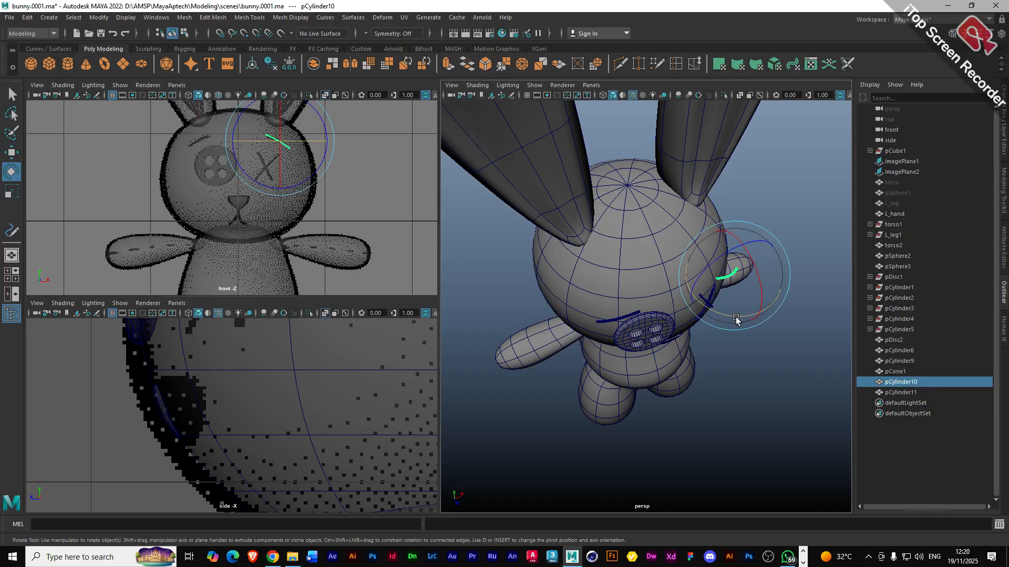
{"action": "left_click_drag", "start_coordinate": [736, 320], "coordinate": [756, 305]}
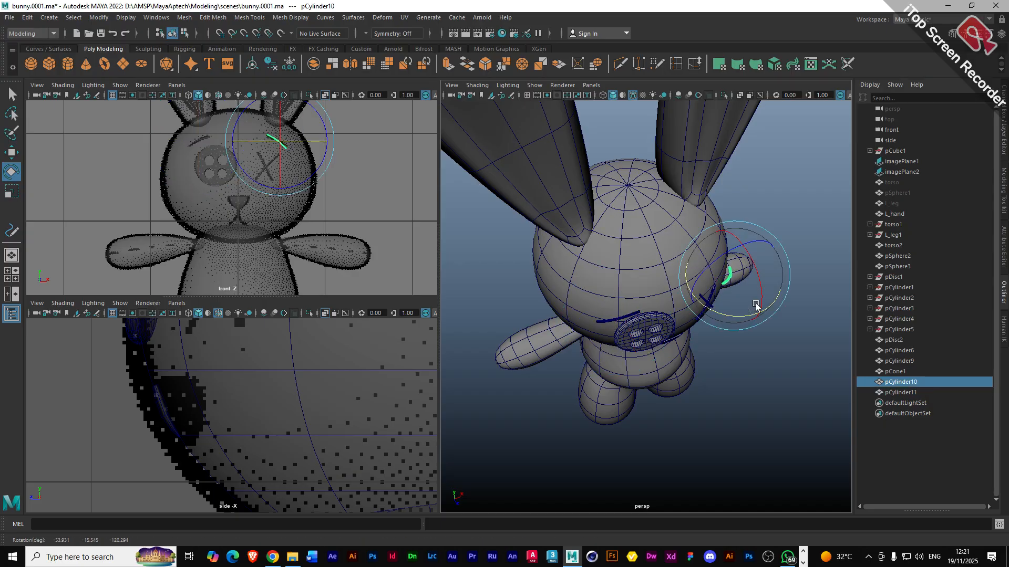
{"action": "key", "text": "w"}
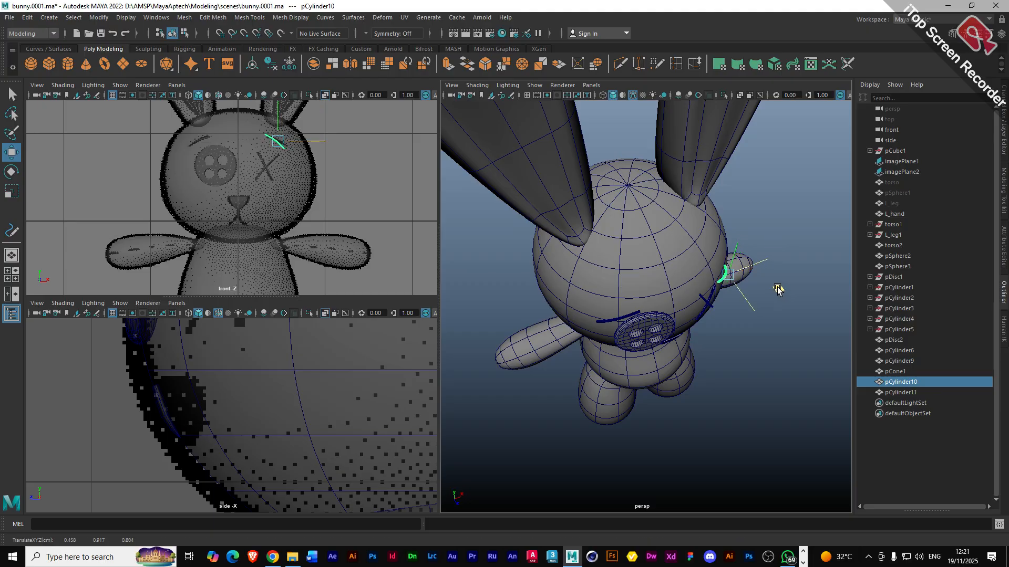
{"action": "left_click_drag", "start_coordinate": [777, 288], "coordinate": [777, 287]}
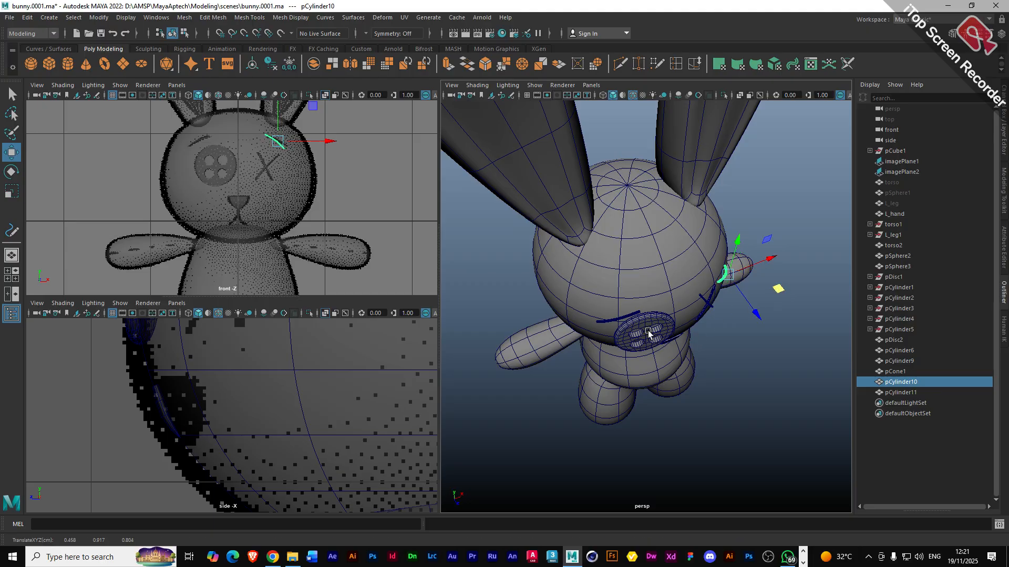
{"action": "left_click", "coordinate": [616, 319]}
{"action": "mouse_move", "coordinate": [639, 358]}
{"action": "left_mouse_down"}
{"action": "mouse_move", "coordinate": [617, 344]}
{"action": "mouse_move", "coordinate": [626, 359]}
{"action": "left_mouse_up"}
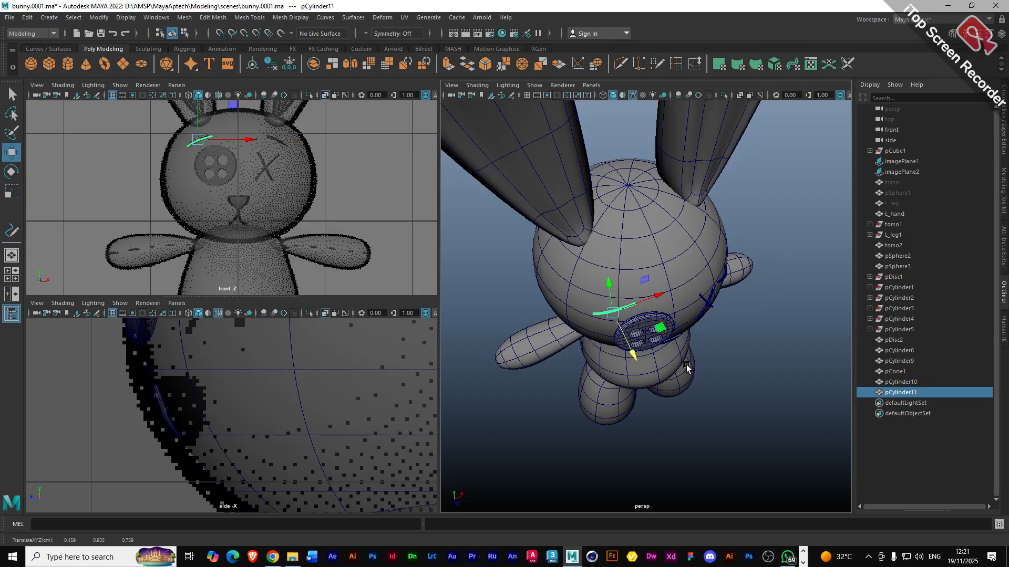
- Move the eyebrow above the button eye back against the head surface and rotate it to follow the head's curve
{"action": "left_click_drag", "start_coordinate": [686, 373], "coordinate": [637, 317], "text": "alt"}
{"action": "left_click_drag", "start_coordinate": [602, 265], "coordinate": [593, 306], "text": "alt"}
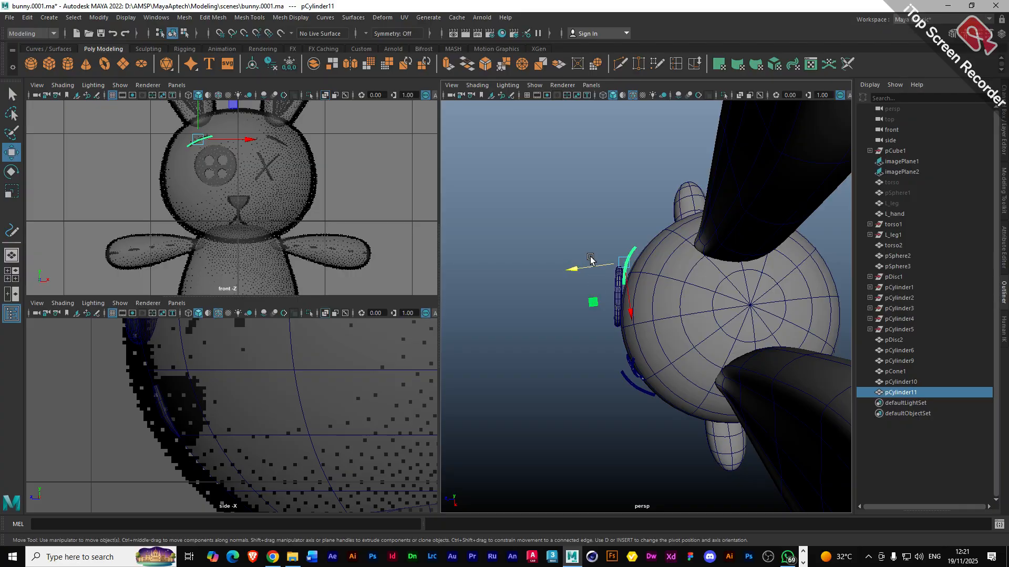
{"action": "left_click_drag", "start_coordinate": [588, 268], "coordinate": [634, 309]}
{"action": "key", "text": "e"}
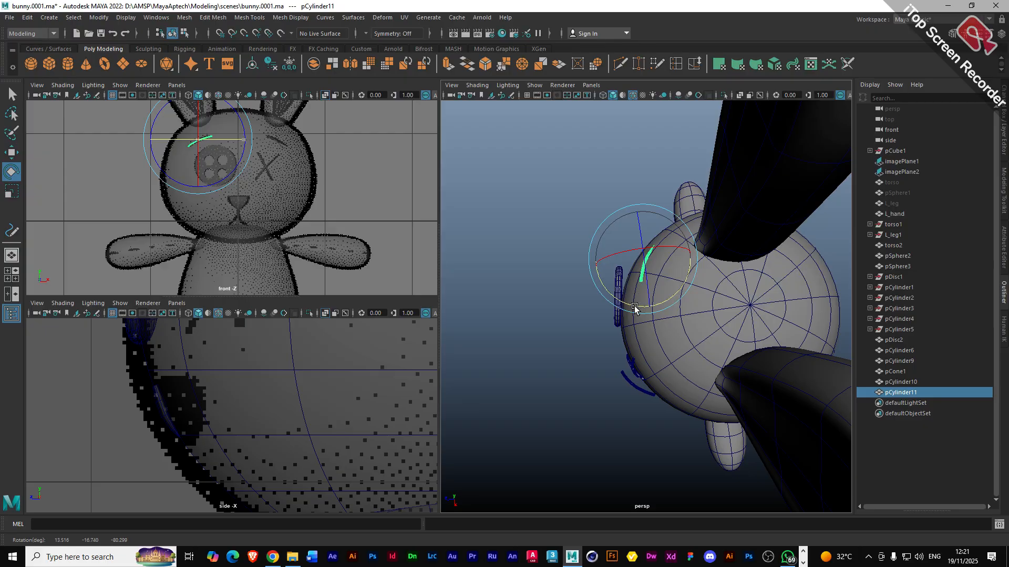
- Move the eyebrow above the X eye in against the head surface and rotate it to fit the curve
{"action": "left_click", "coordinate": [637, 389]}
{"action": "key", "text": "w"}
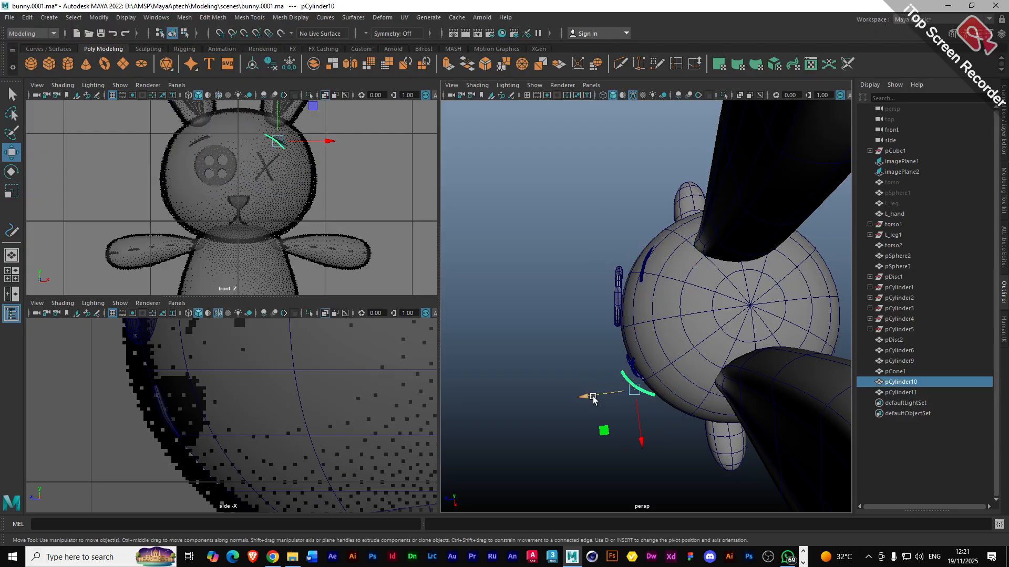
{"action": "left_click_drag", "start_coordinate": [595, 399], "coordinate": [666, 340]}
{"action": "key", "text": "e"}
{"action": "key", "text": "w"}
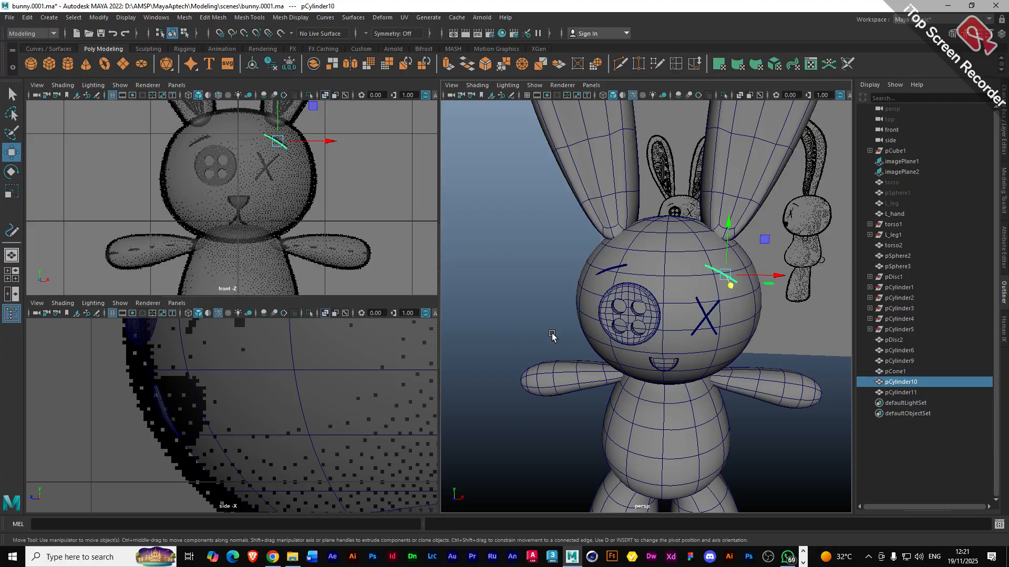
- Save the scene as a new incremental version
{"action": "scroll", "coordinate": [552, 335], "scroll_direction": "down", "scroll_amount": 5}
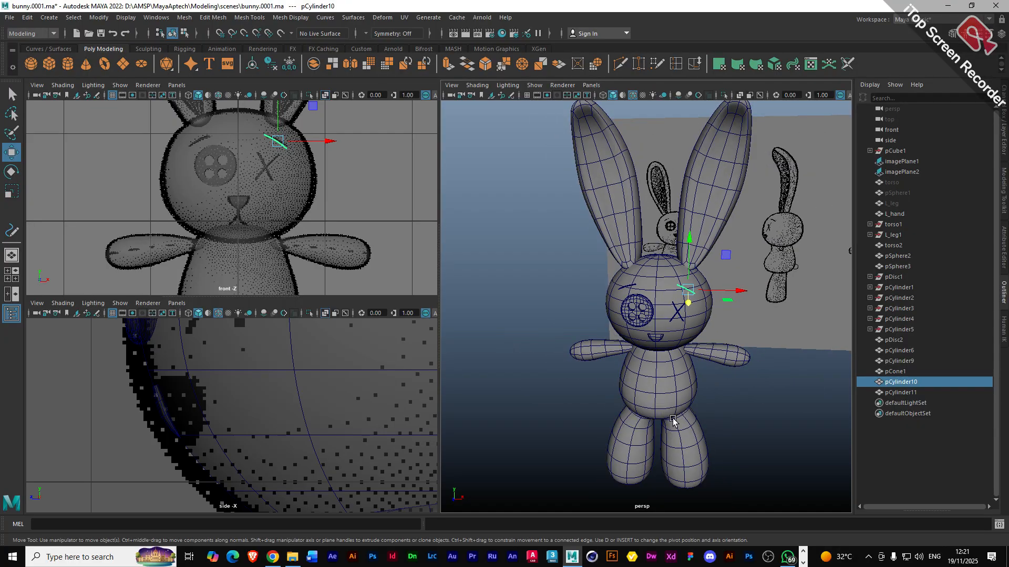
{"action": "mouse_move", "coordinate": [673, 420]}
{"action": "left_mouse_down", "text": "alt"}
{"action": "mouse_move", "coordinate": [667, 409]}
{"action": "mouse_move", "coordinate": [680, 412]}
{"action": "left_mouse_up", "text": "alt"}
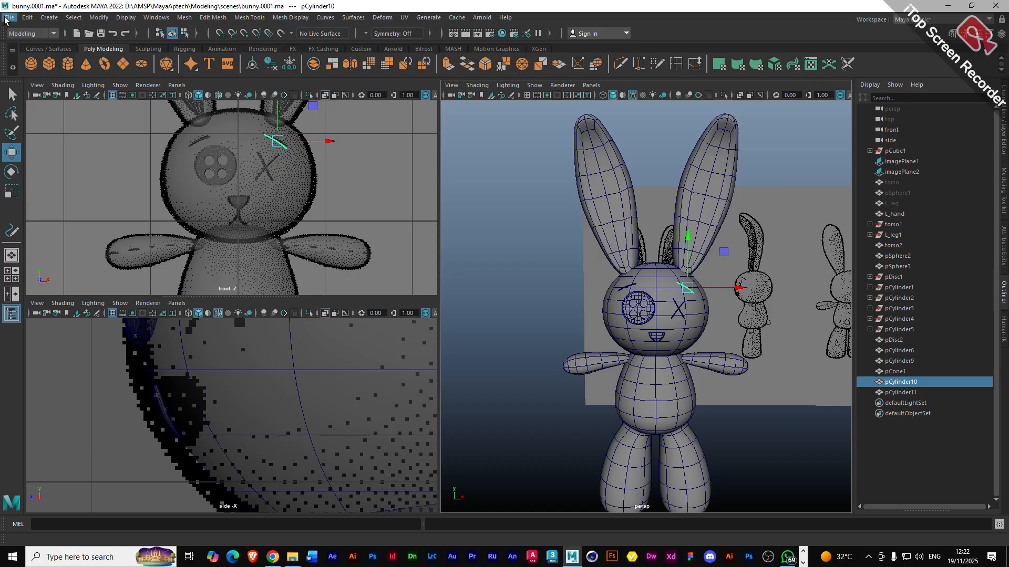
{"action": "left_click", "coordinate": [9, 18]}
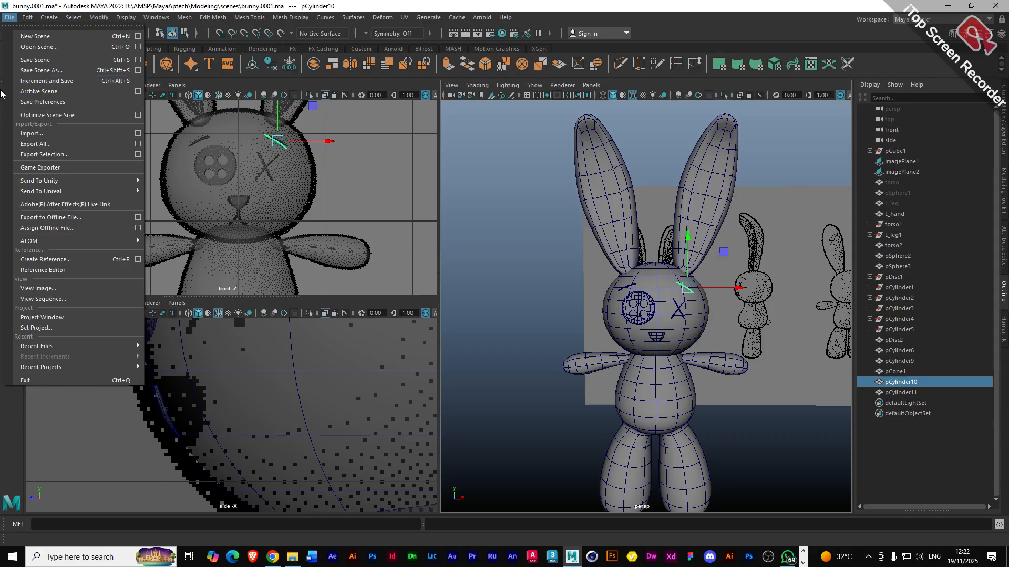
{"action": "left_click", "coordinate": [51, 82]}
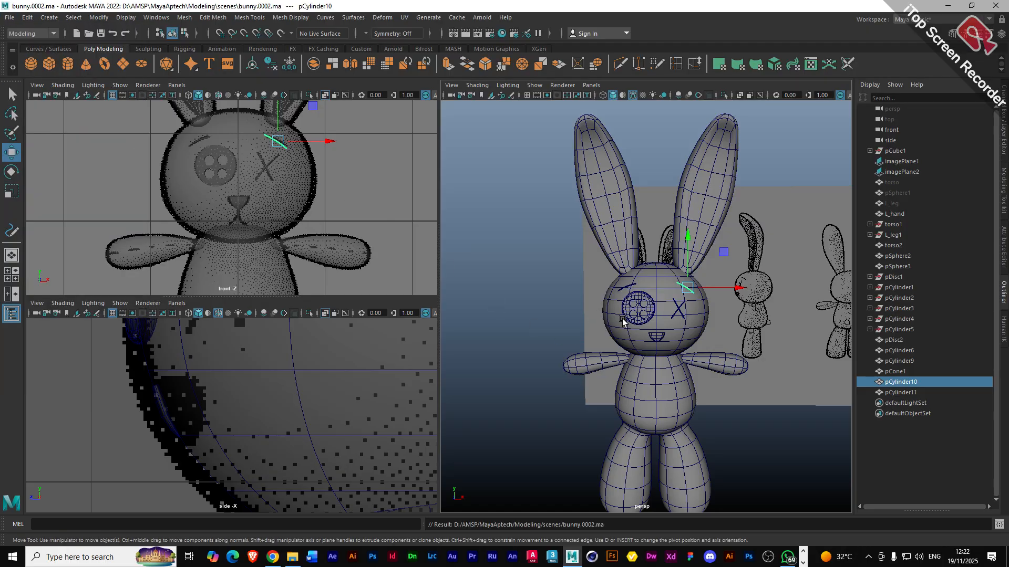
- Clear the selection and turn off the wireframe on shaded display in the perspective view
{"action": "left_click", "coordinate": [507, 363]}
{"action": "left_click_drag", "start_coordinate": [646, 397], "coordinate": [613, 386], "text": "alt"}
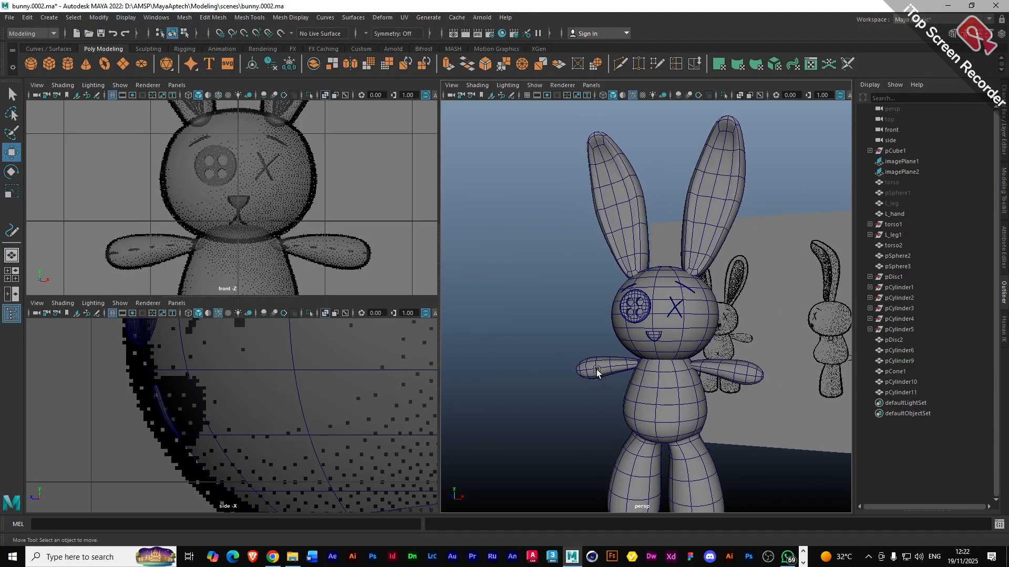
{"action": "scroll", "coordinate": [597, 370], "scroll_direction": "down", "scroll_amount": 3}
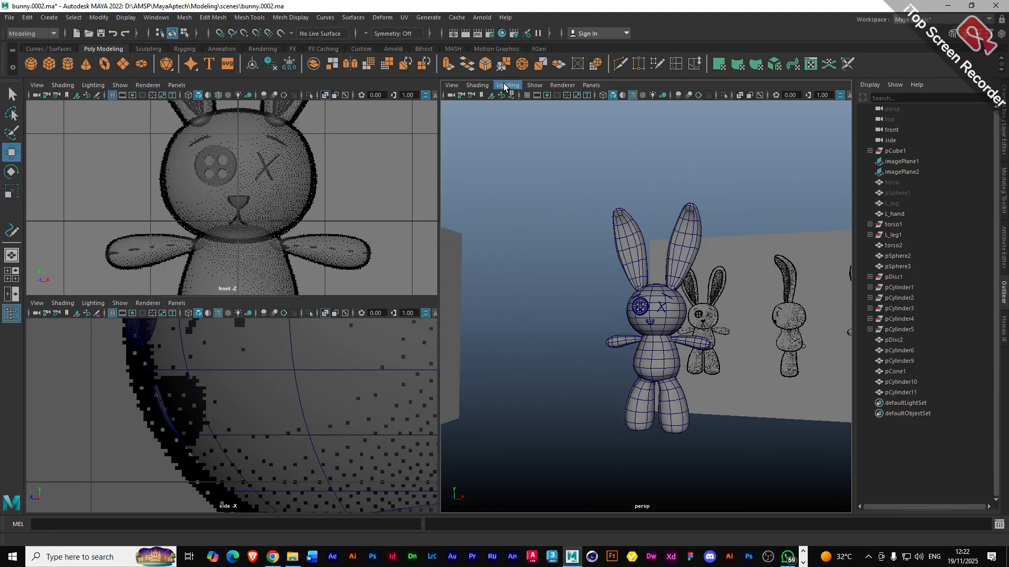
{"action": "left_click", "coordinate": [477, 84]}
{"action": "left_click", "coordinate": [503, 181]}
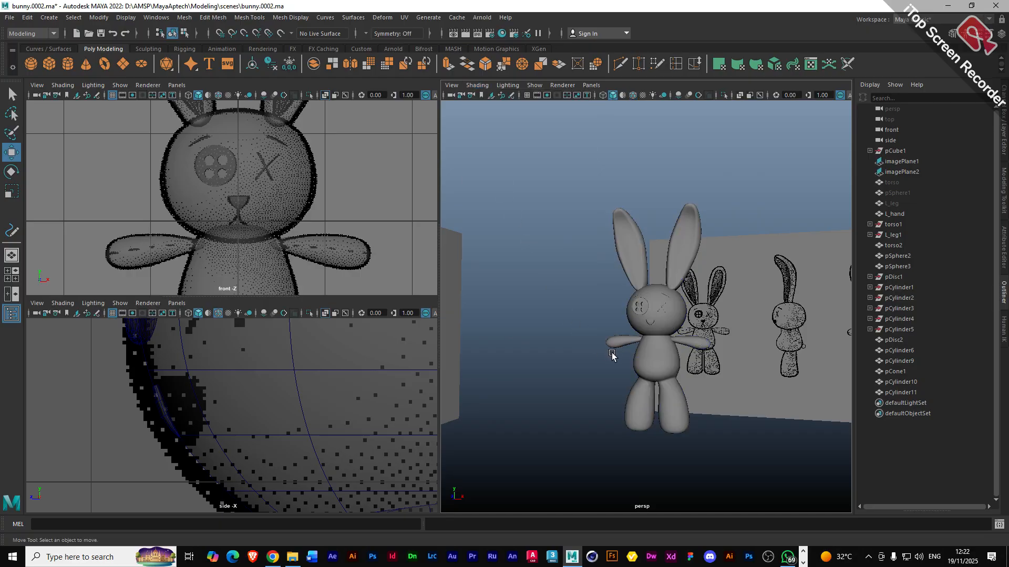
{"action": "left_click_drag", "start_coordinate": [613, 354], "coordinate": [627, 282], "text": "alt"}
{"action": "left_click", "coordinate": [689, 355]}
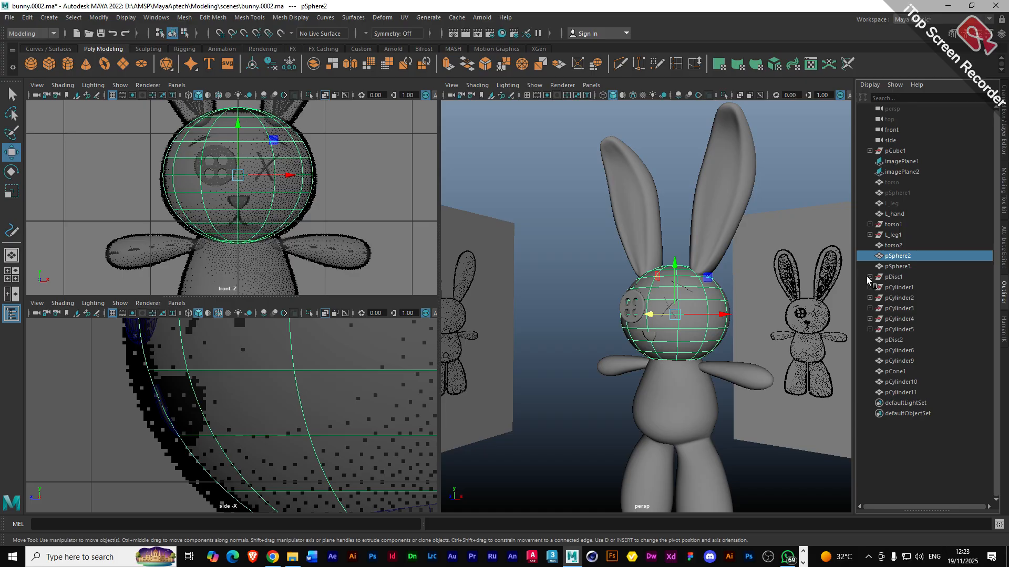
{"action": "scroll", "coordinate": [598, 294], "scroll_direction": "up", "scroll_amount": 5}
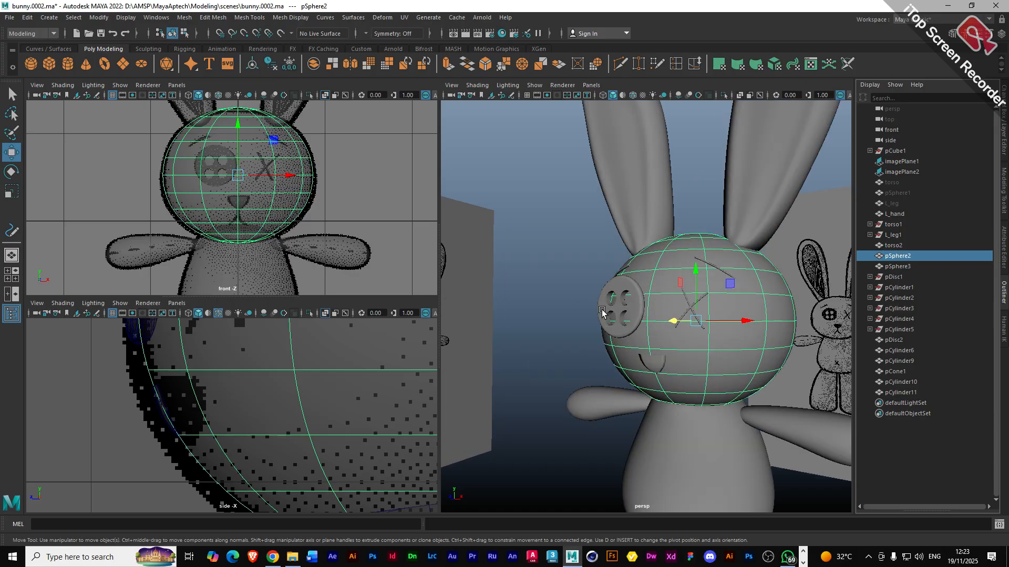
{"action": "left_click", "coordinate": [609, 309]}
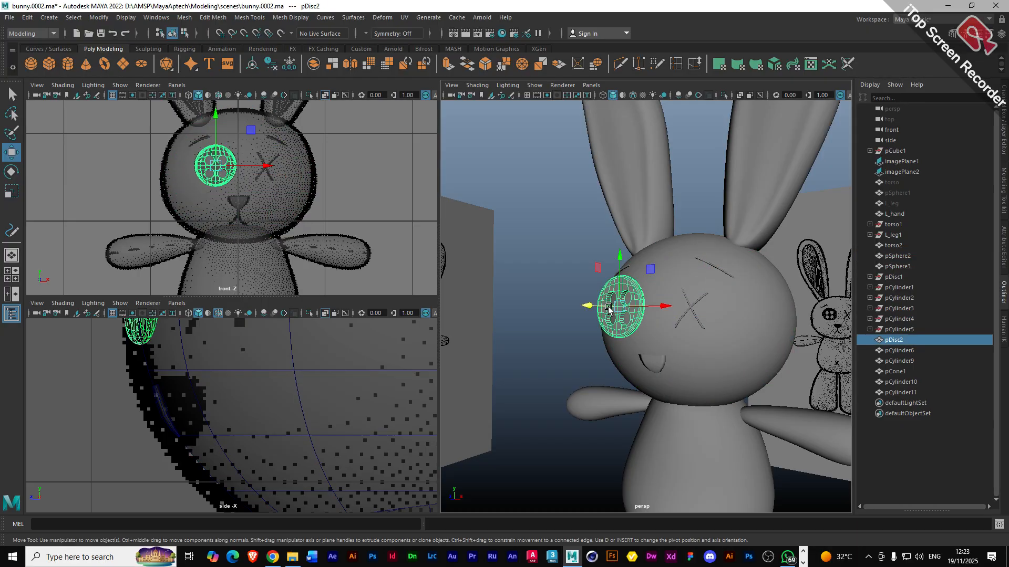
{"action": "left_click", "coordinate": [700, 351]}
{"action": "left_click", "coordinate": [653, 366]}
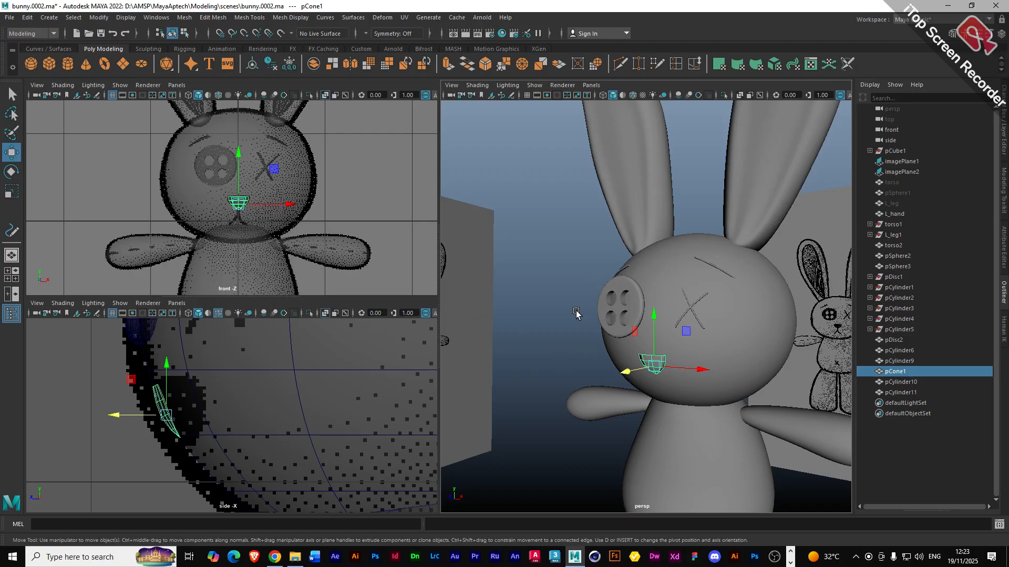
- Parent the button eye, cone nose, both X-eye strokes and both eyebrows to the head sphere
{"action": "left_click_drag", "start_coordinate": [573, 299], "coordinate": [612, 270], "text": "alt"}
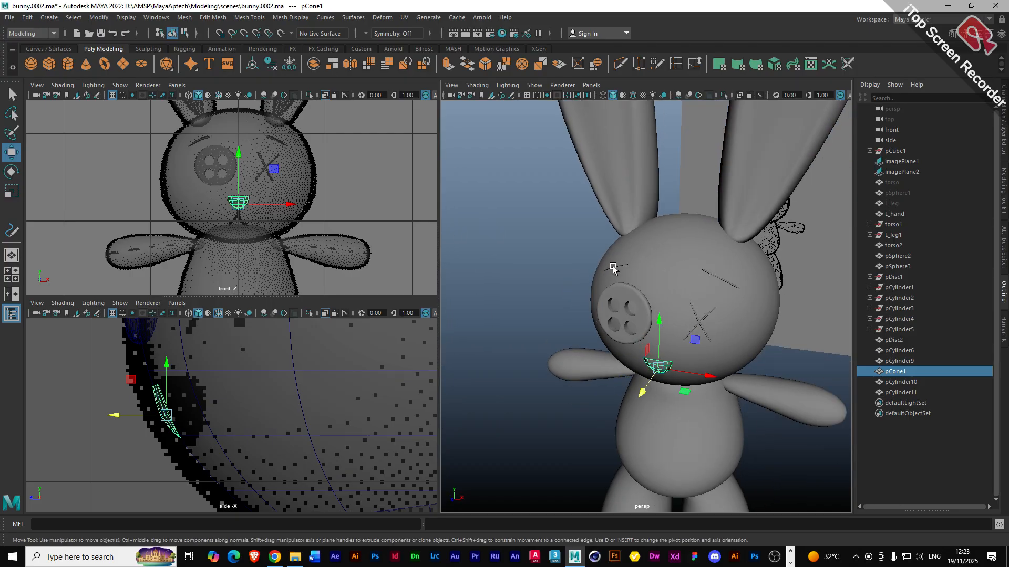
{"action": "left_click", "coordinate": [621, 304]}
{"action": "left_click", "coordinate": [660, 367], "text": "shift"}
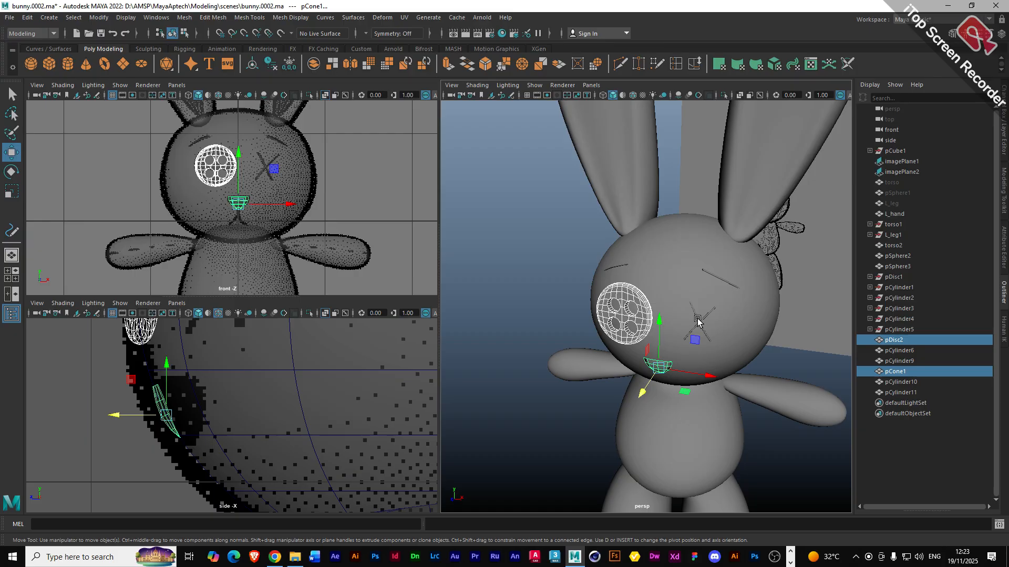
{"action": "left_click", "coordinate": [698, 323], "text": "shift"}
{"action": "left_click", "coordinate": [710, 317], "text": "shift"}
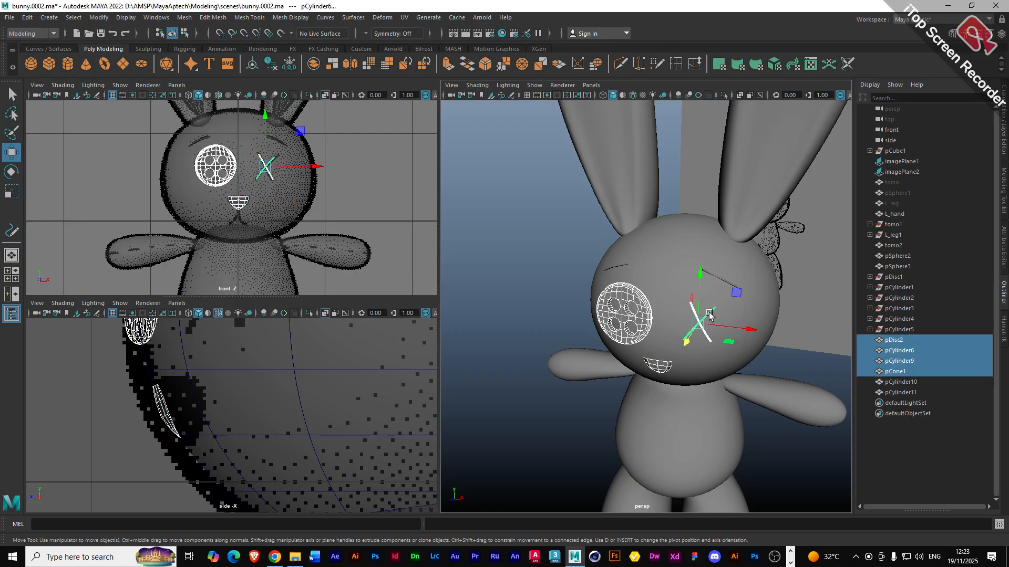
{"action": "left_click", "coordinate": [721, 279], "text": "shift"}
{"action": "left_click", "coordinate": [616, 270], "text": "shift"}
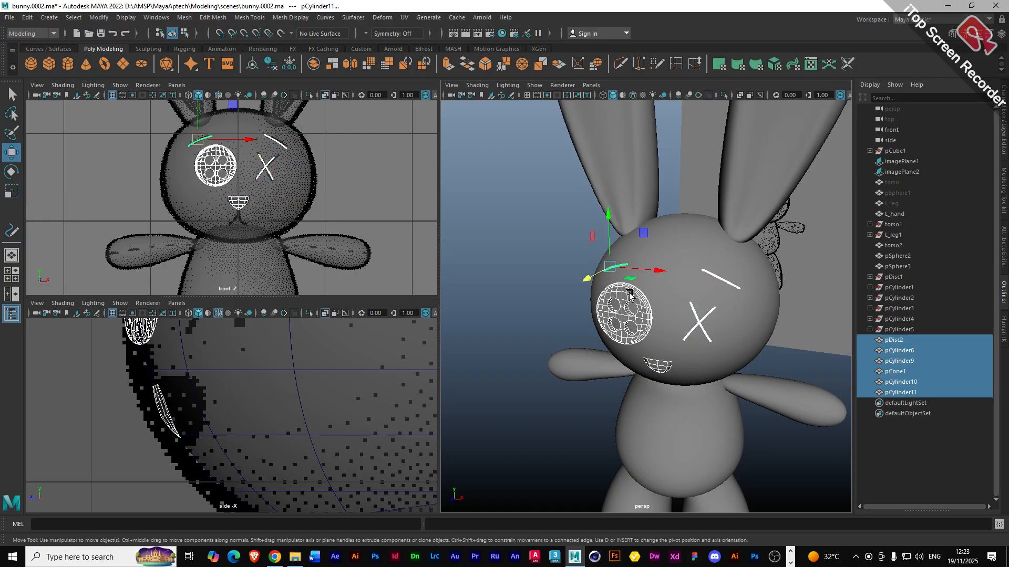
{"action": "left_click", "coordinate": [678, 247], "text": "shift"}
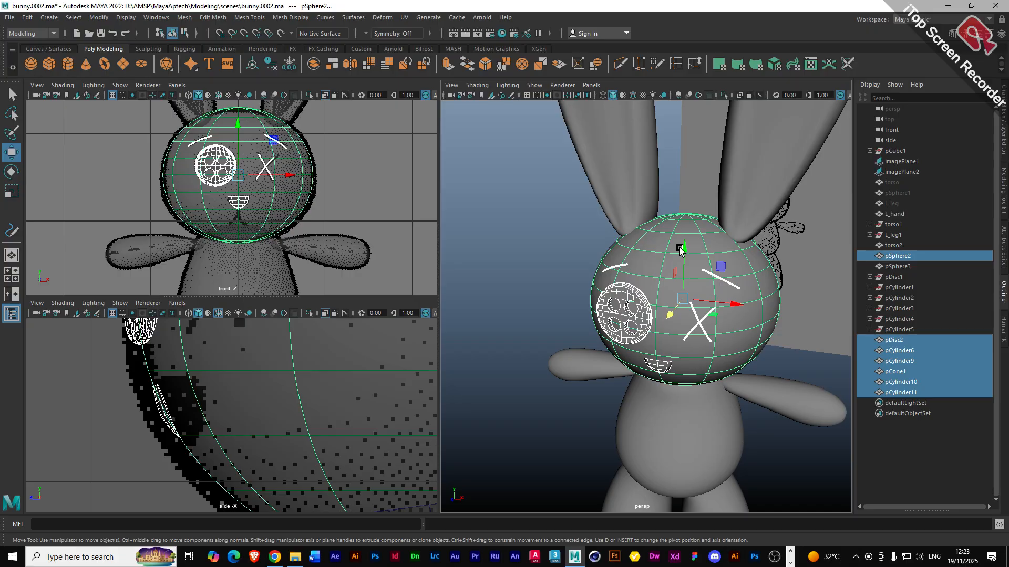
{"action": "key", "text": "p"}
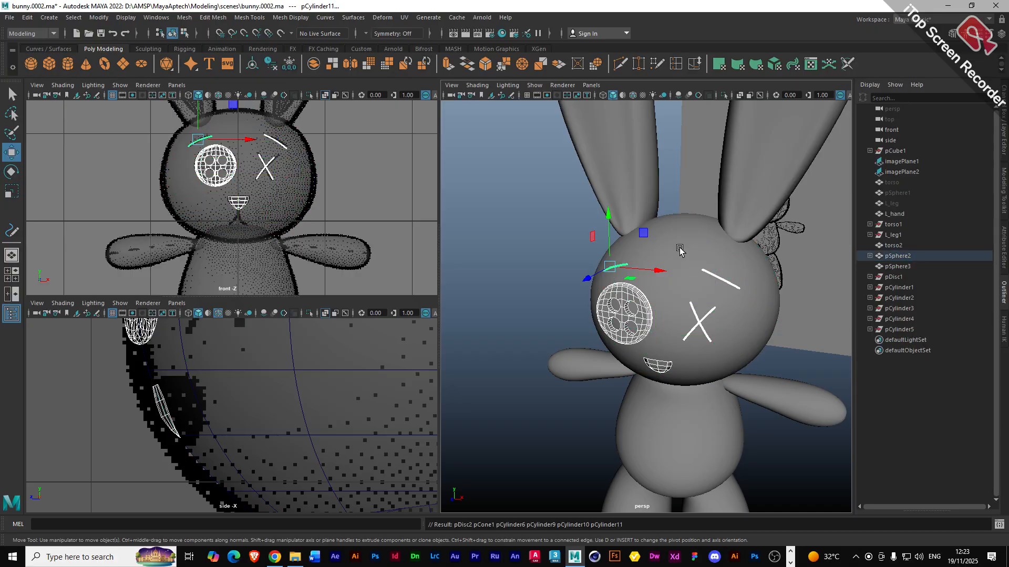
- Rename the head sphere pSphere2 to "head"
{"action": "left_click", "coordinate": [680, 251]}
{"action": "double_click", "coordinate": [910, 259]}
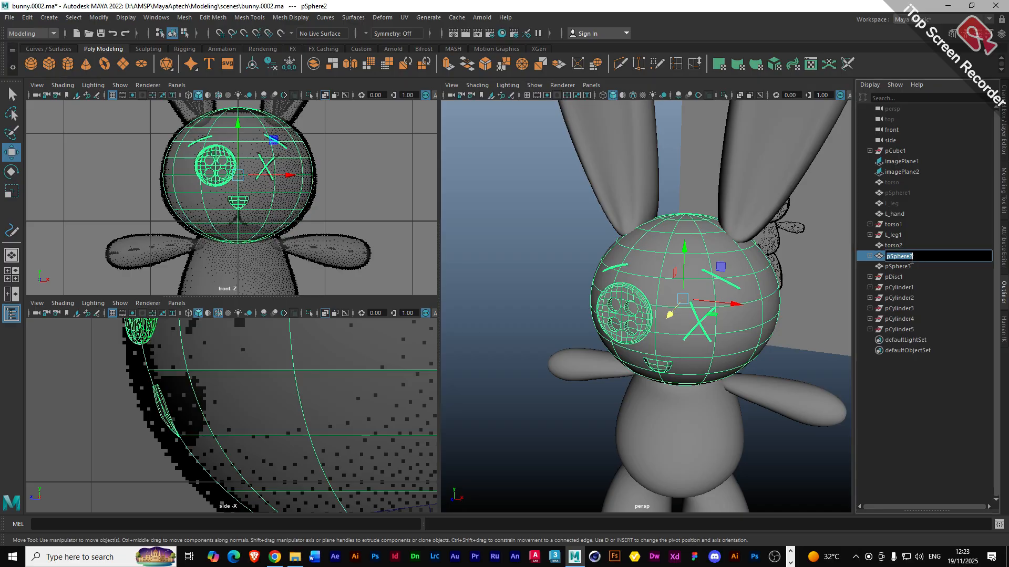
{"action": "type", "text": "head"}
{"action": "key", "text": "Return"}
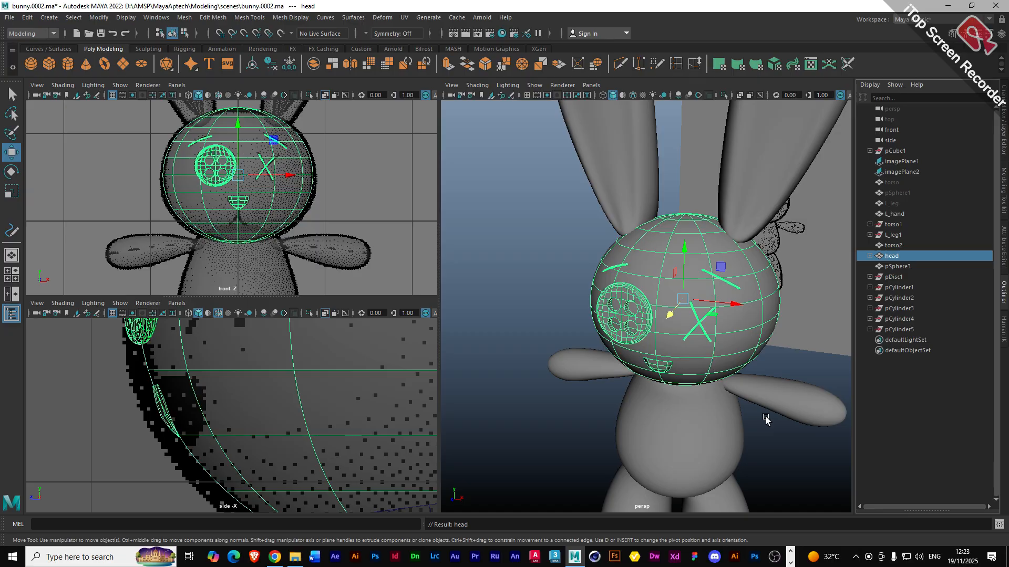
- Check which outliner entries belong to the torso, arms and legs, including the hidden objects
{"action": "left_click", "coordinate": [702, 430]}
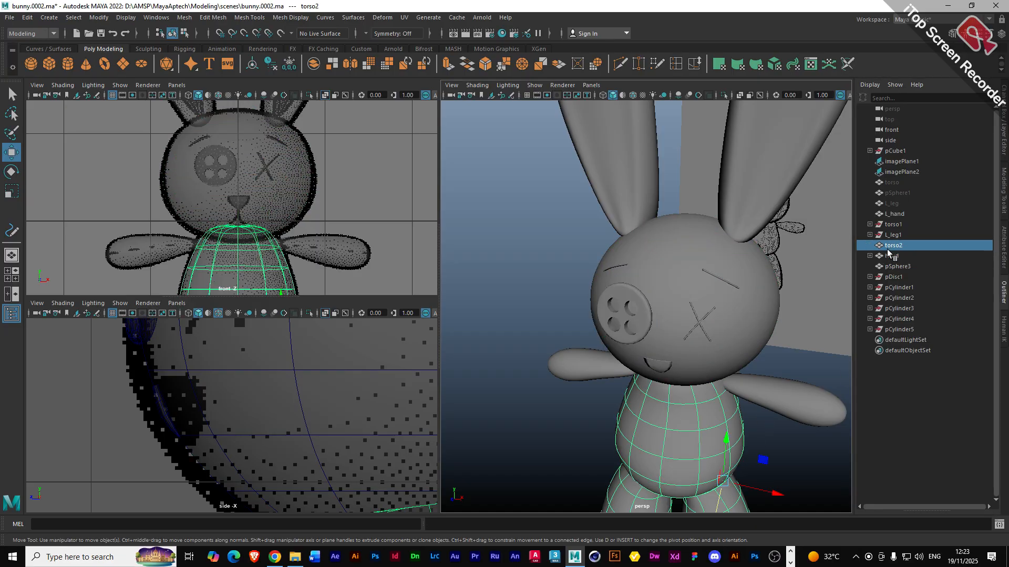
{"action": "scroll", "coordinate": [716, 429], "scroll_direction": "up", "scroll_amount": 3}
{"action": "scroll", "coordinate": [715, 428], "scroll_direction": "down", "scroll_amount": 5}
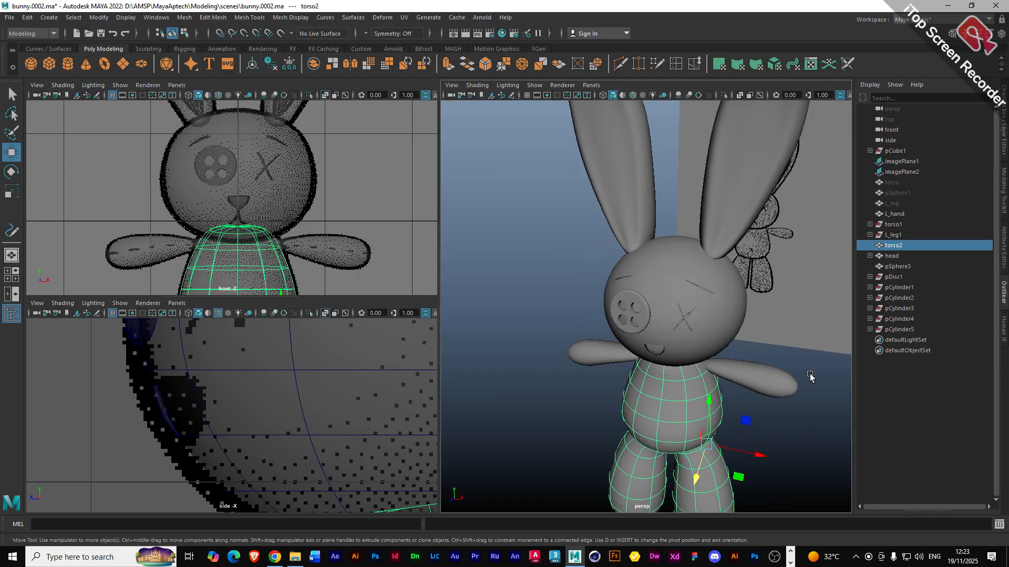
{"action": "left_click", "coordinate": [738, 377]}
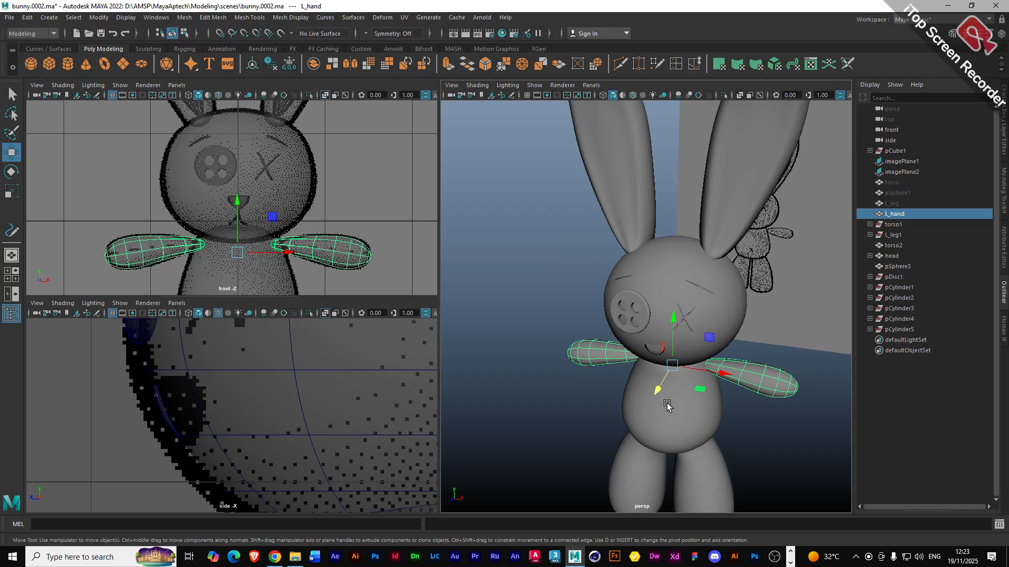
{"action": "left_click", "coordinate": [894, 203]}
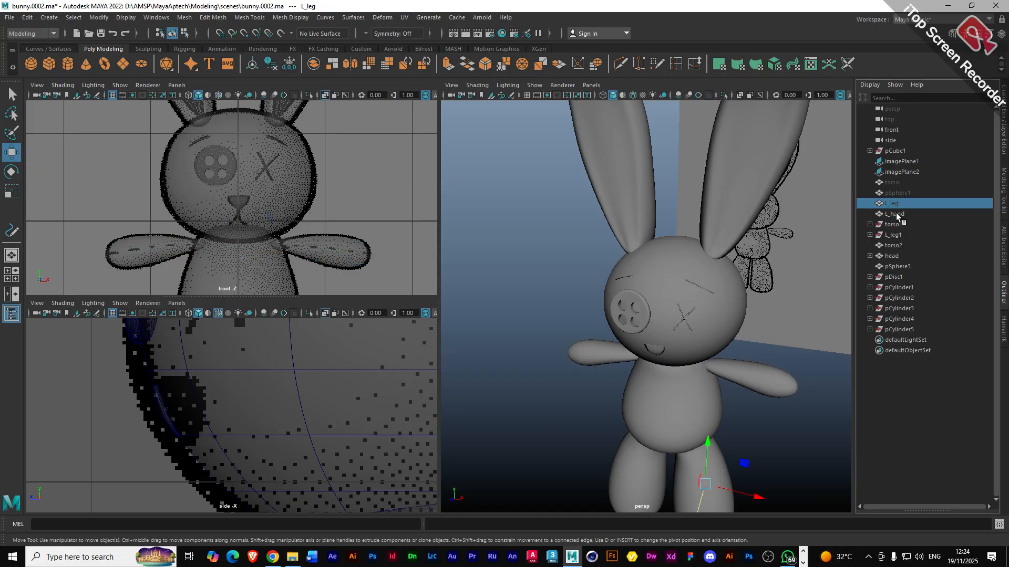
{"action": "left_click", "coordinate": [897, 213]}
{"action": "left_click", "coordinate": [895, 182]}
{"action": "left_click", "coordinate": [898, 194]}
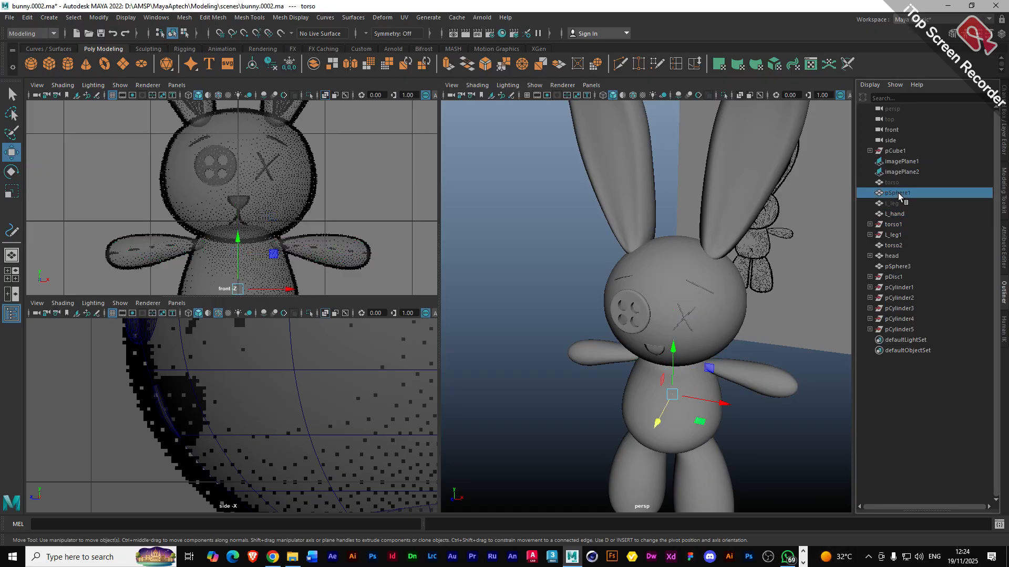
- Parent the arms, L_hand, to the body mesh torso2
{"action": "left_click", "coordinate": [896, 214]}
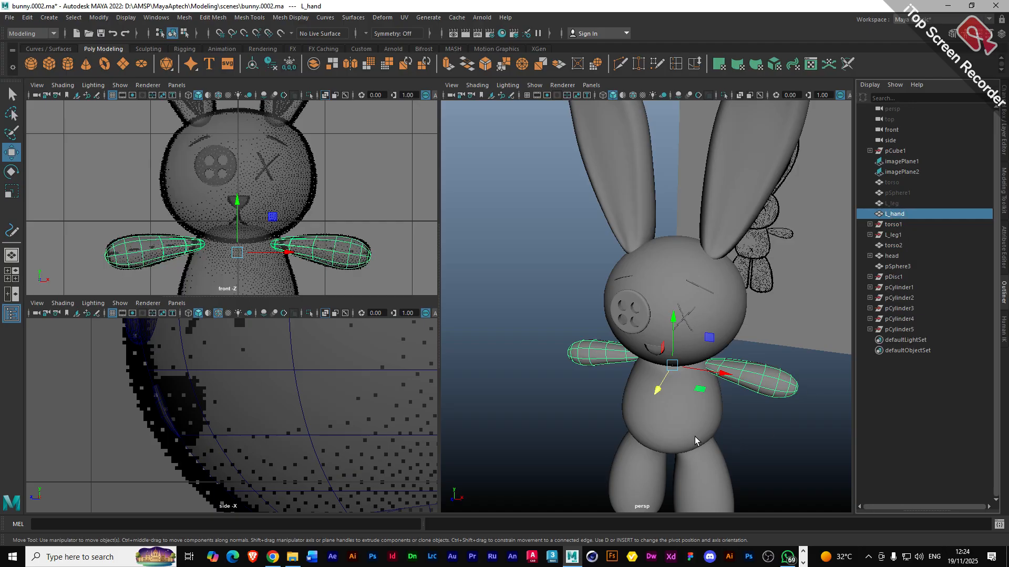
{"action": "left_click", "coordinate": [684, 422], "text": "shift"}
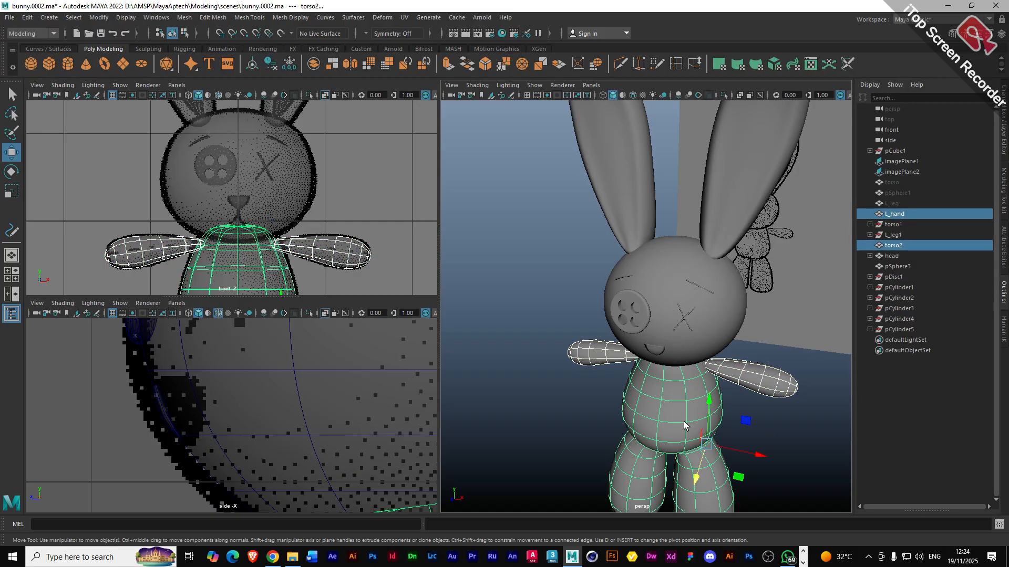
{"action": "key", "text": "p"}
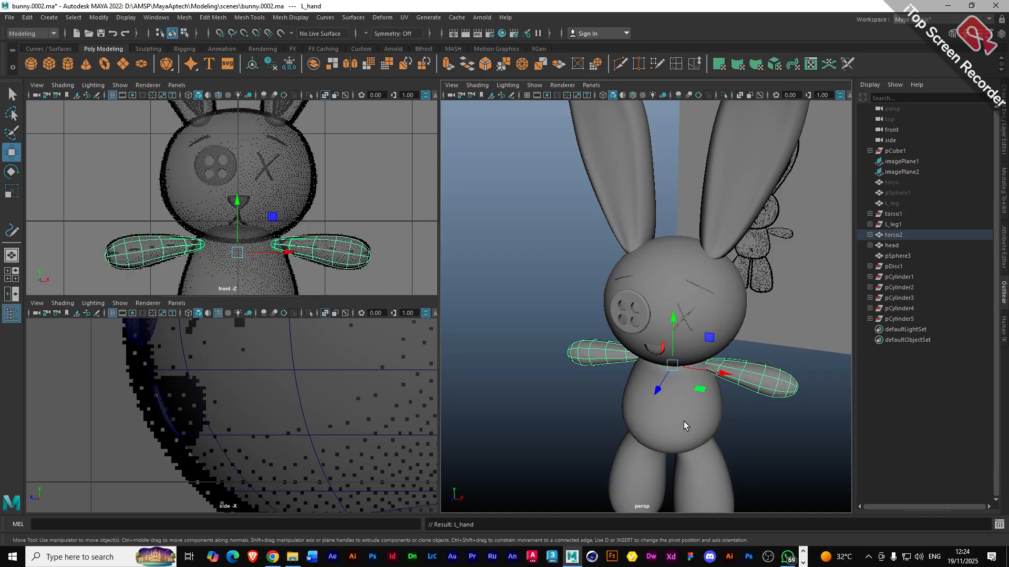
- Parent the head with its facial details to torso2
{"action": "left_click", "coordinate": [663, 267]}
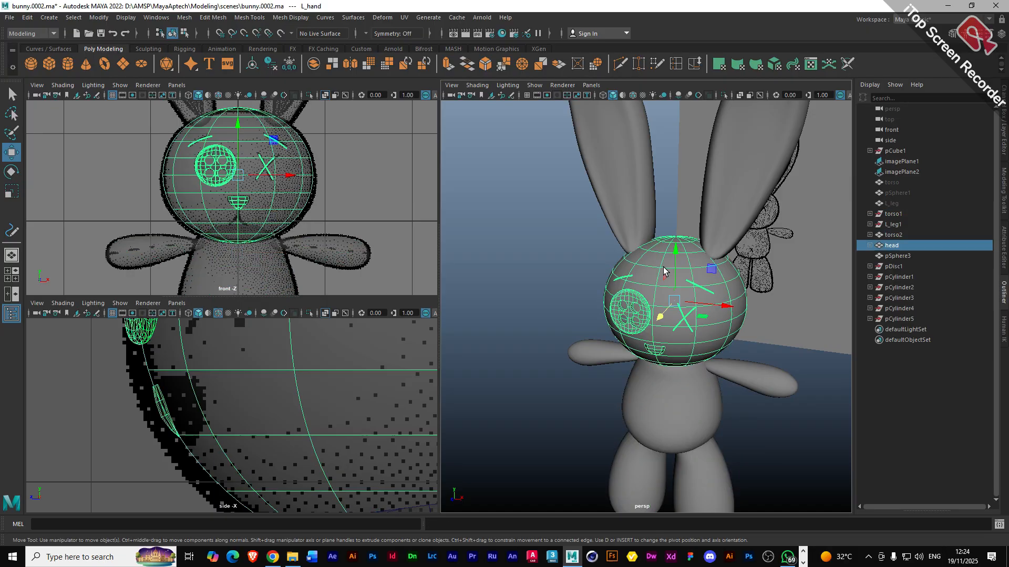
{"action": "left_click", "coordinate": [681, 407], "text": "shift"}
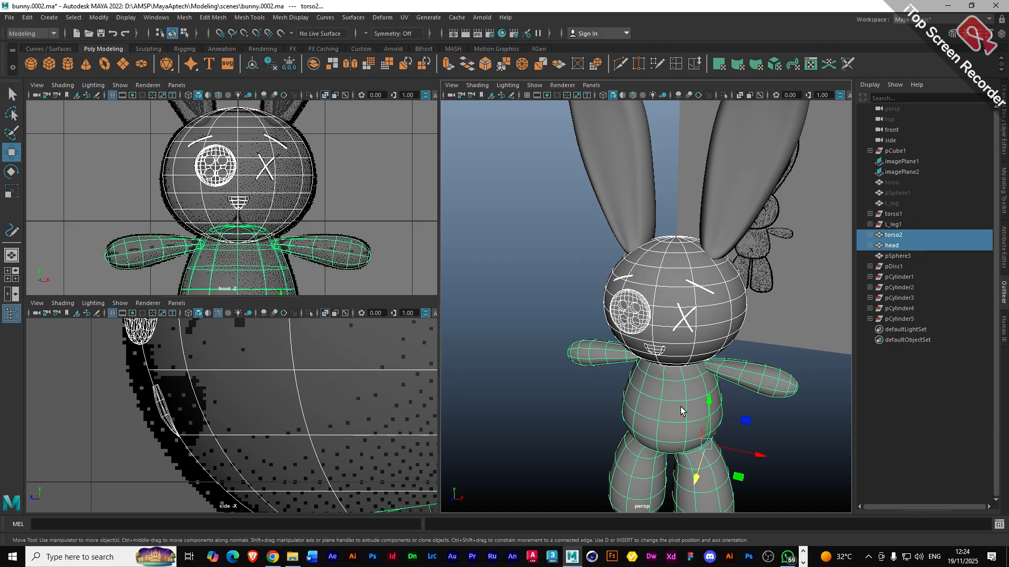
{"action": "key", "text": "p"}
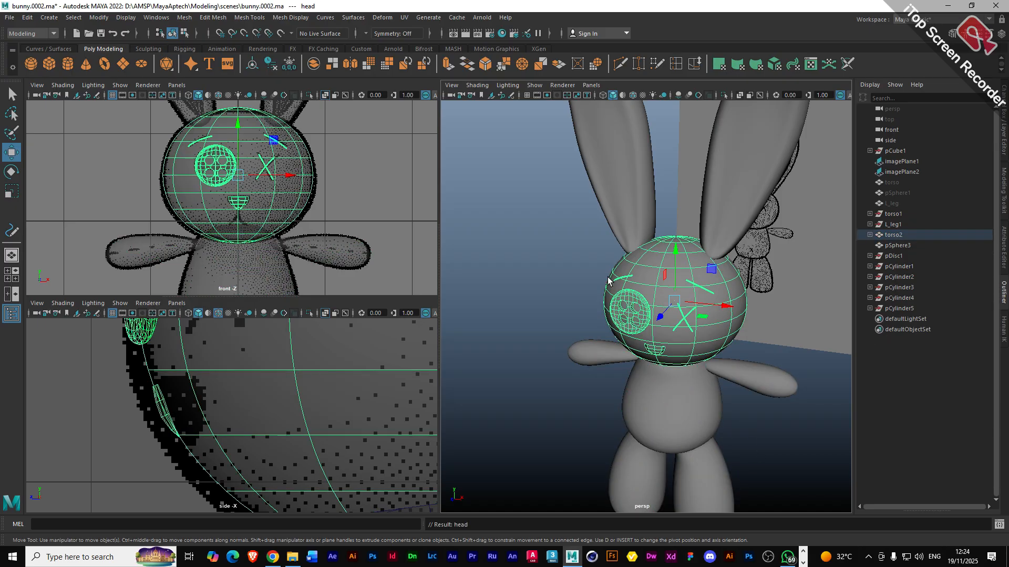
- Parent the ears mesh pSphere3 to the head
{"action": "left_click", "coordinate": [743, 185]}
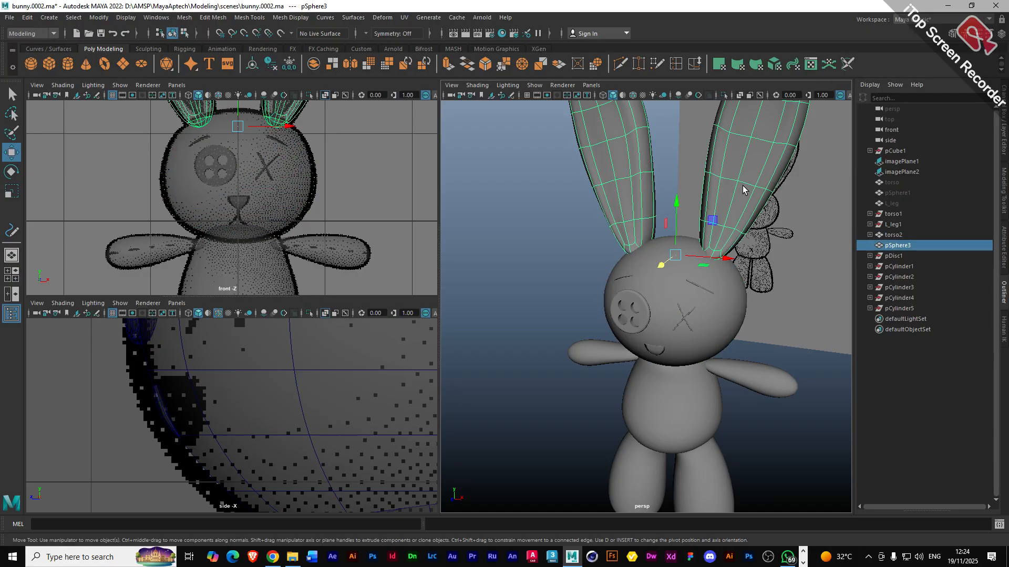
{"action": "left_click", "coordinate": [728, 315], "text": "shift"}
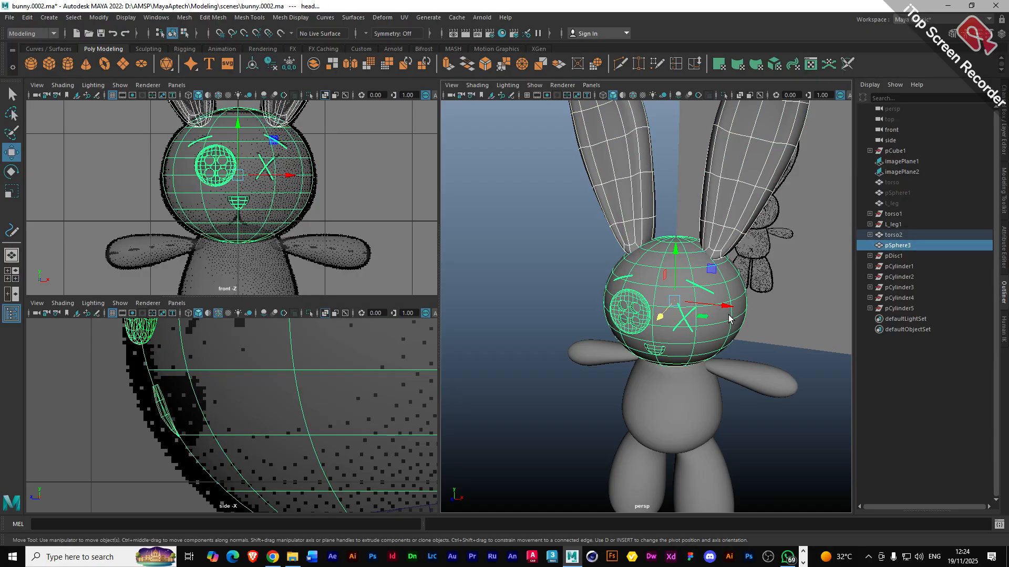
{"action": "key", "text": "p"}
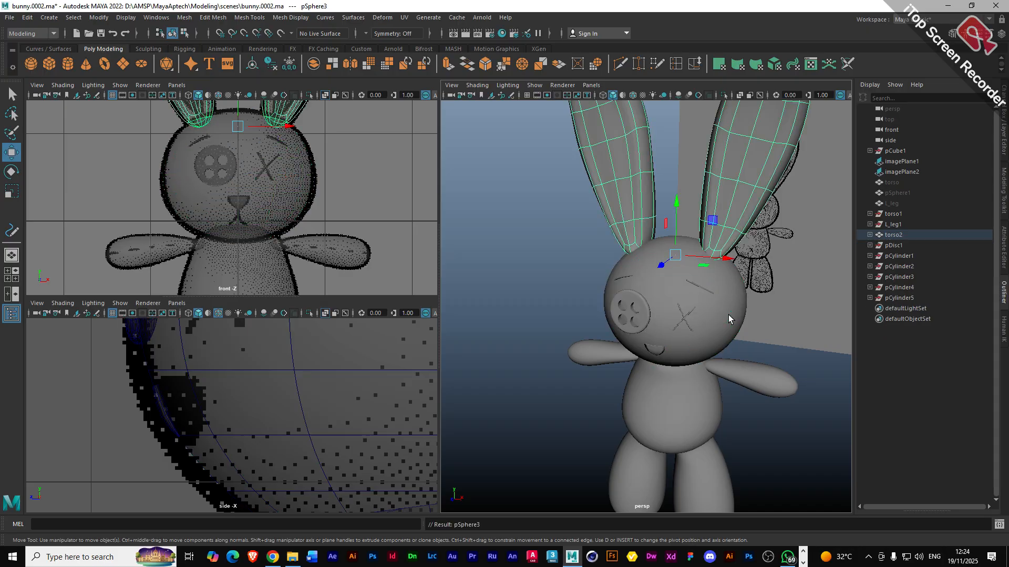
- Check the torso2 hierarchy by selecting the whole bunny from its parent and comparing its unsmoothed and smoothed display
{"action": "left_click", "coordinate": [728, 315]}
{"action": "key", "text": "Up"}
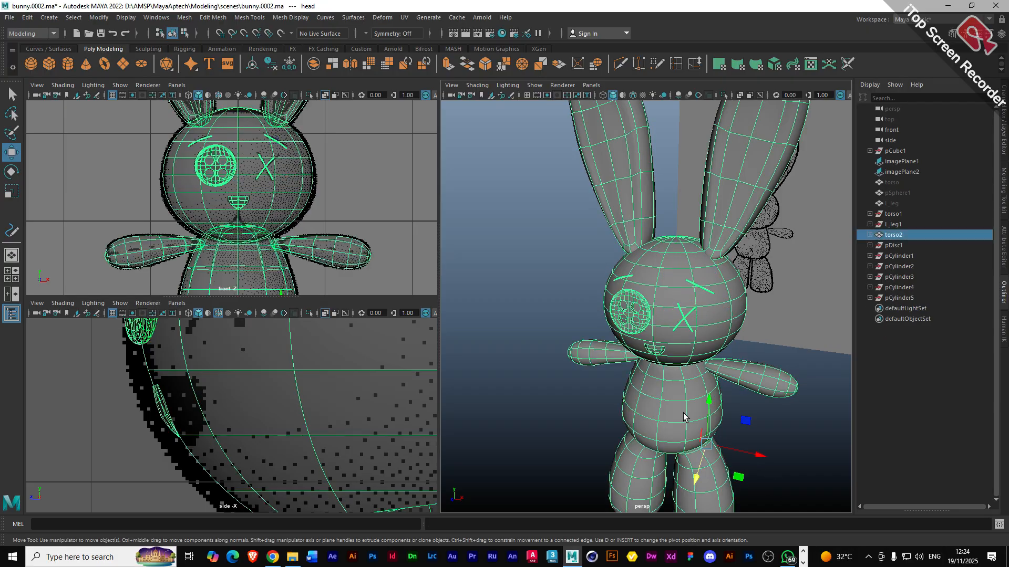
{"action": "left_click", "coordinate": [797, 444]}
{"action": "left_click", "coordinate": [666, 420]}
{"action": "key", "text": "Up"}
{"action": "key", "text": "1"}
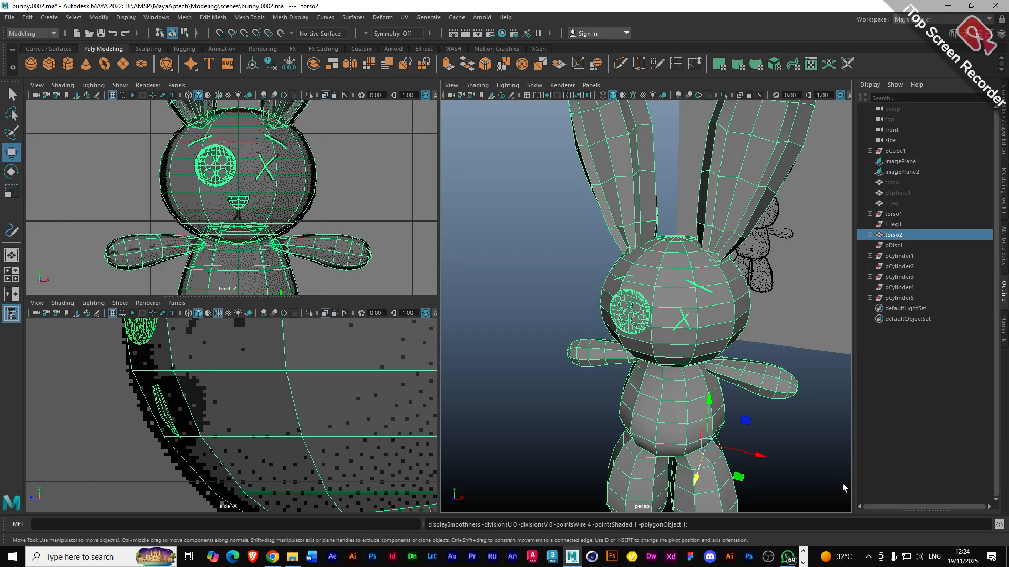
{"action": "mouse_move", "coordinate": [791, 453]}
{"action": "left_mouse_down", "text": "alt"}
{"action": "mouse_move", "coordinate": [746, 447]}
{"action": "mouse_move", "coordinate": [814, 436]}
{"action": "mouse_move", "coordinate": [725, 423]}
{"action": "mouse_move", "coordinate": [777, 426]}
{"action": "mouse_move", "coordinate": [757, 431]}
{"action": "mouse_move", "coordinate": [790, 439]}
{"action": "left_mouse_up", "text": "alt"}
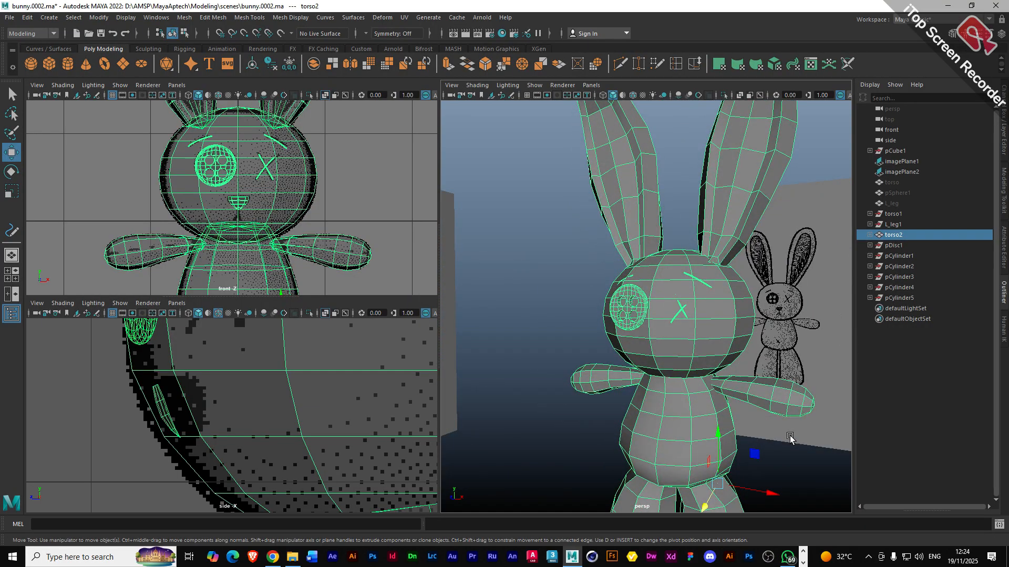
{"action": "key", "text": "3"}
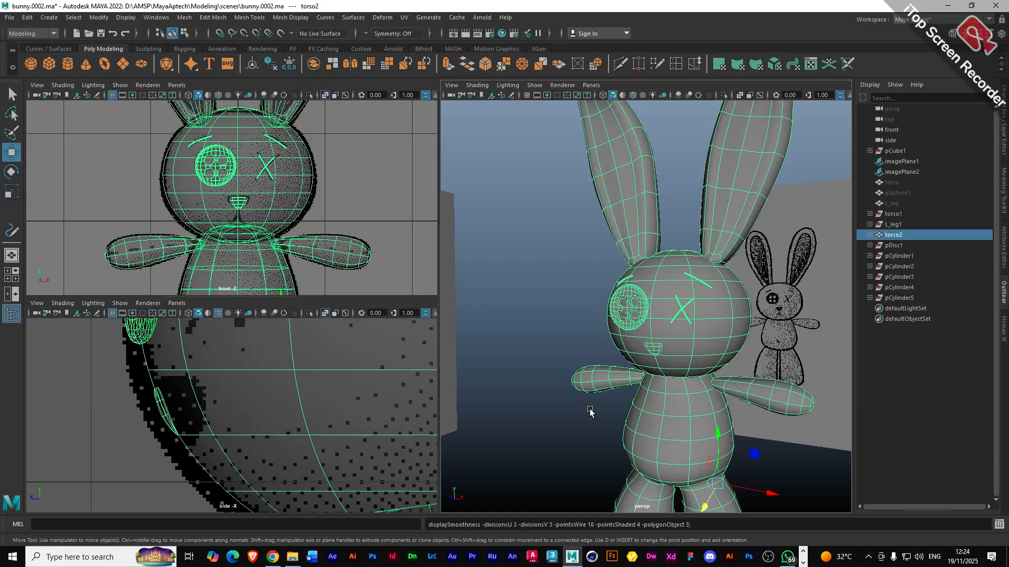
- Save the bunny.0002.ma scene and look over the complete bunny beside its reference image planes
{"action": "left_click", "coordinate": [584, 426]}
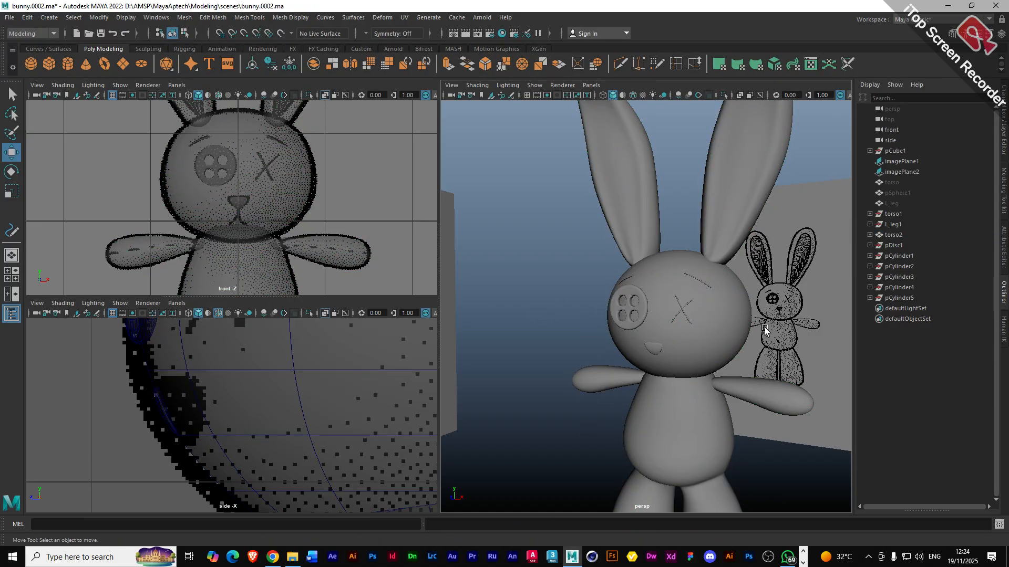
{"action": "scroll", "coordinate": [669, 414], "scroll_direction": "down", "scroll_amount": 3}
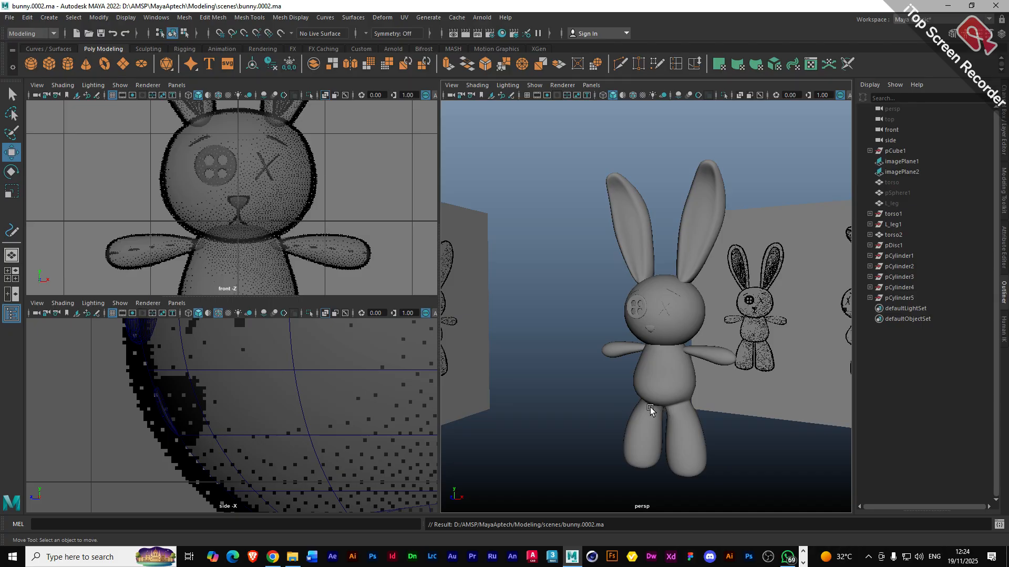
{"action": "left_click_drag", "start_coordinate": [632, 378], "coordinate": [610, 383], "text": "alt"}
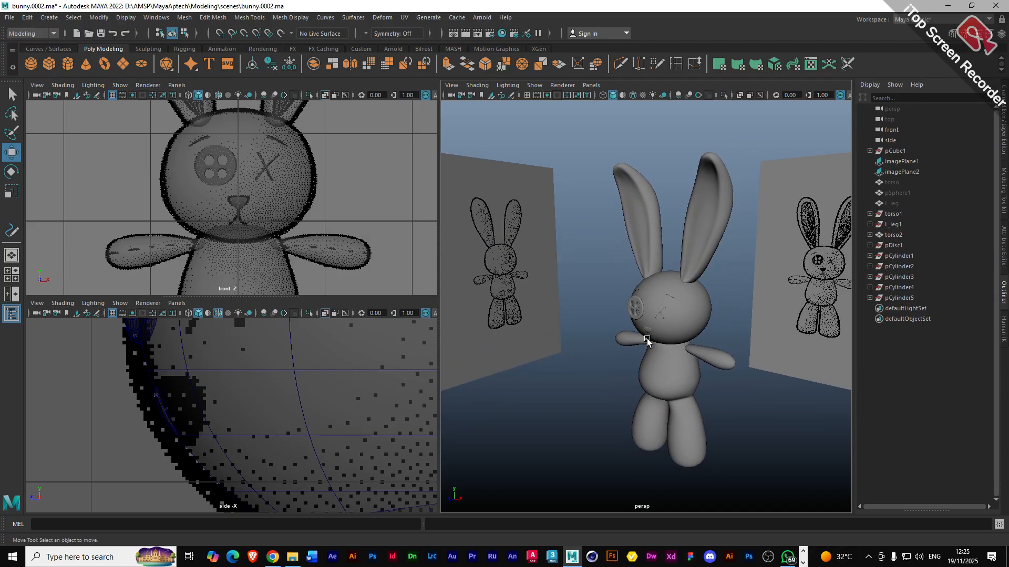
{"action": "left_click", "coordinate": [663, 356]}
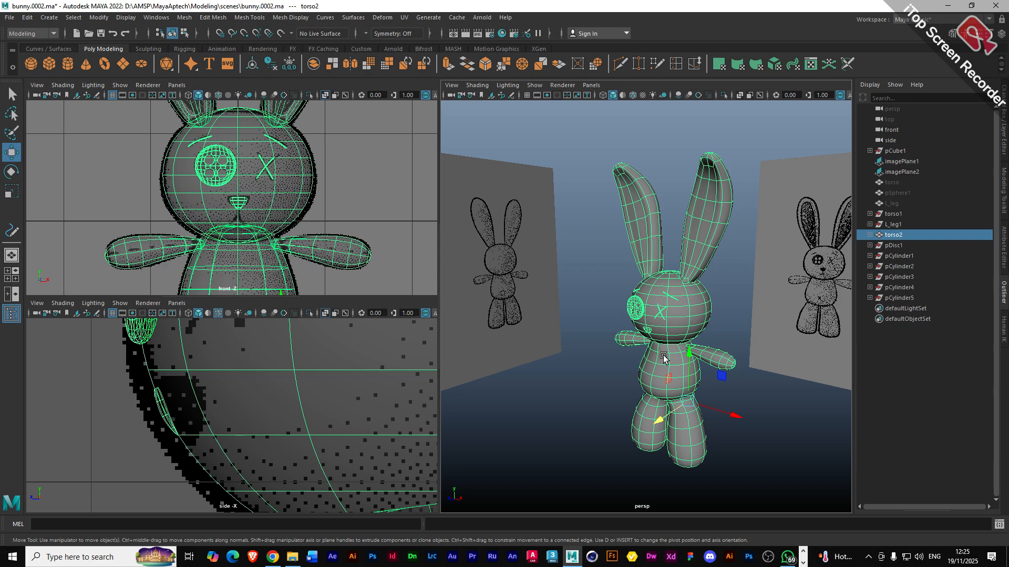
- Switch to the image viewer and examine the robot reference sheet with front, side and back views
{"action": "left_click", "coordinate": [804, 563]}
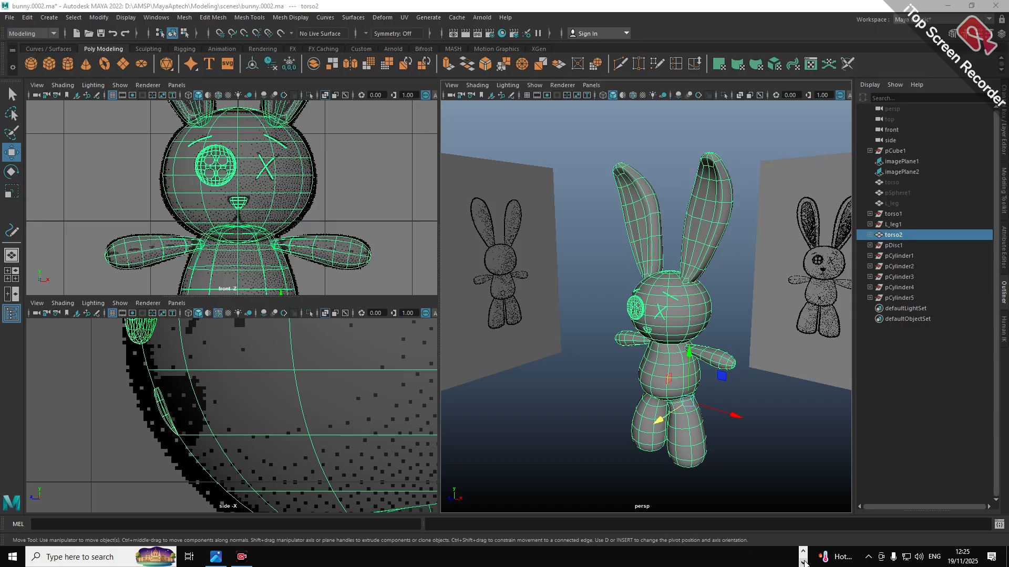
{"action": "left_click", "coordinate": [214, 558]}
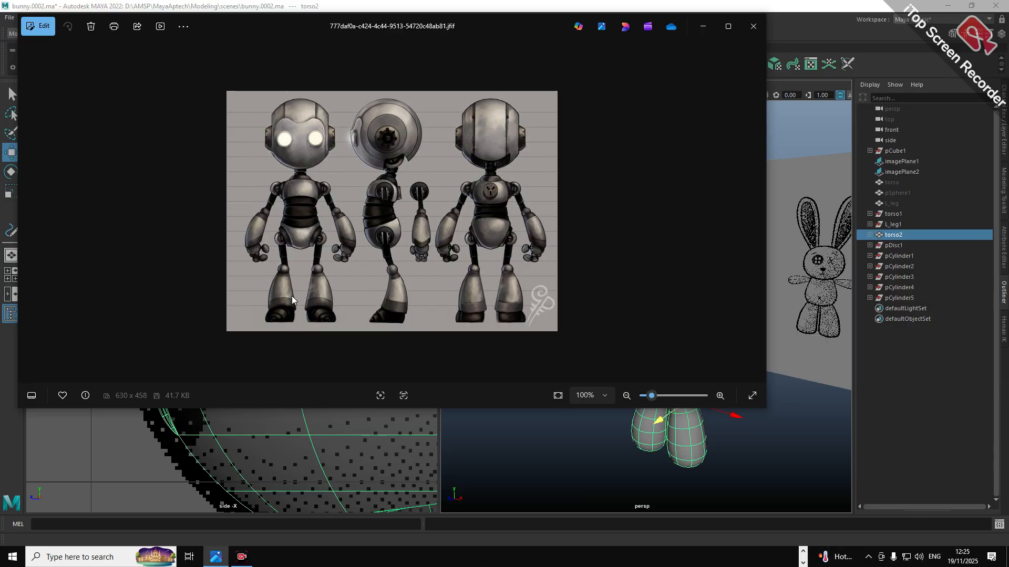
{"action": "left_click_drag", "start_coordinate": [518, 23], "coordinate": [586, 62]}
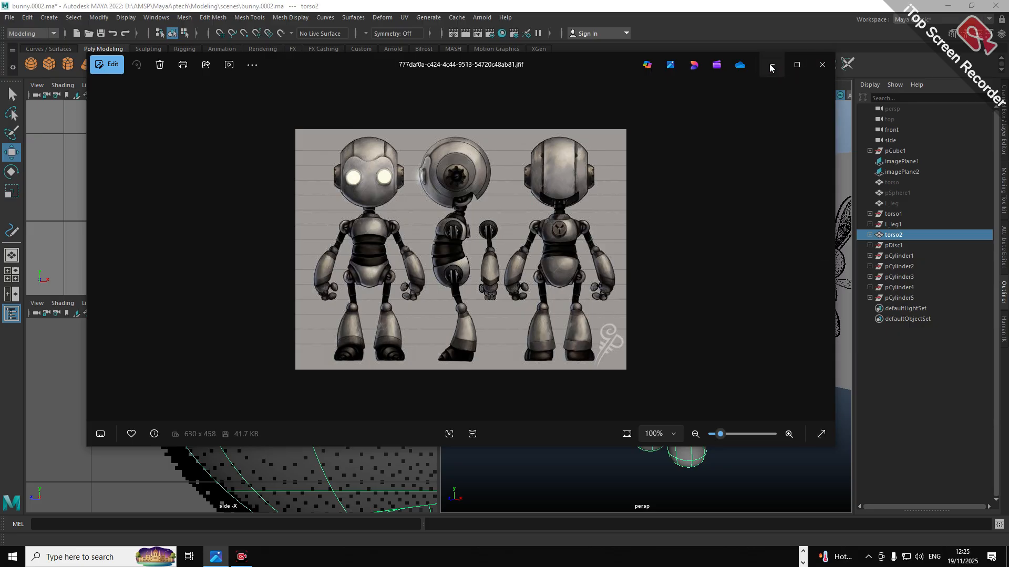
{"action": "left_click", "coordinate": [770, 66]}
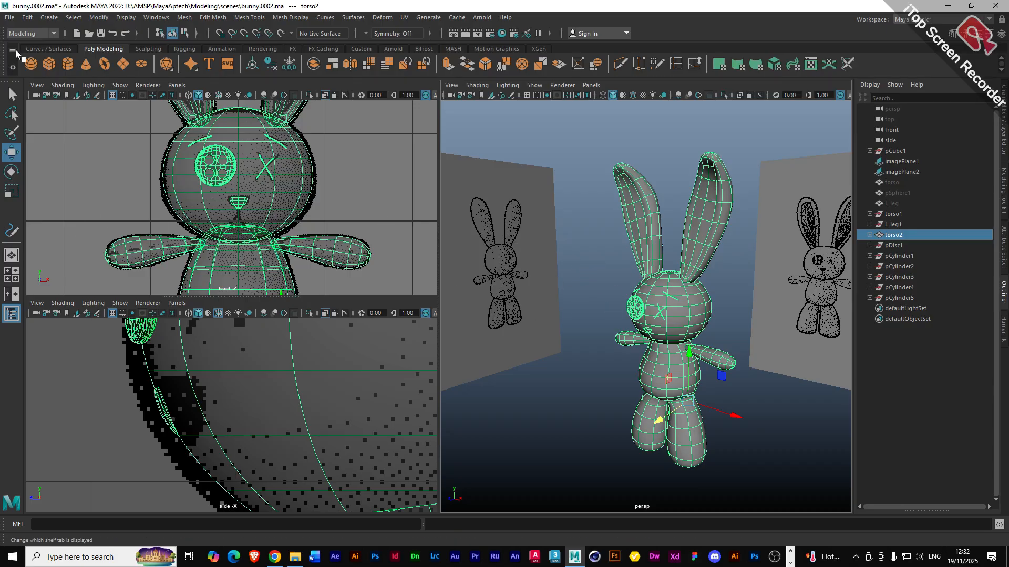
- Start a new empty scene, saving the changes to bunny.0002.ma
{"action": "left_click", "coordinate": [10, 19]}
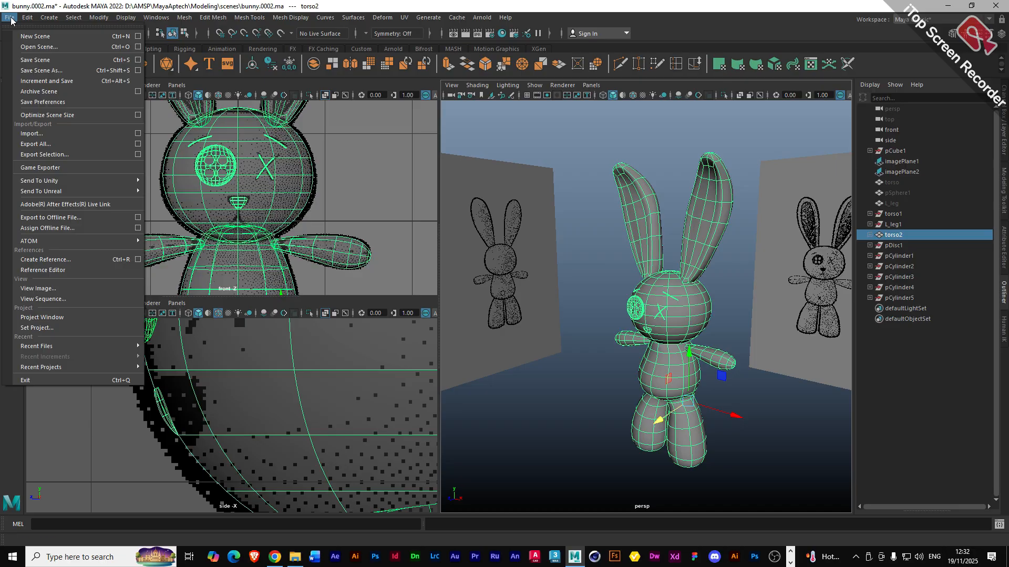
{"action": "left_click", "coordinate": [24, 37]}
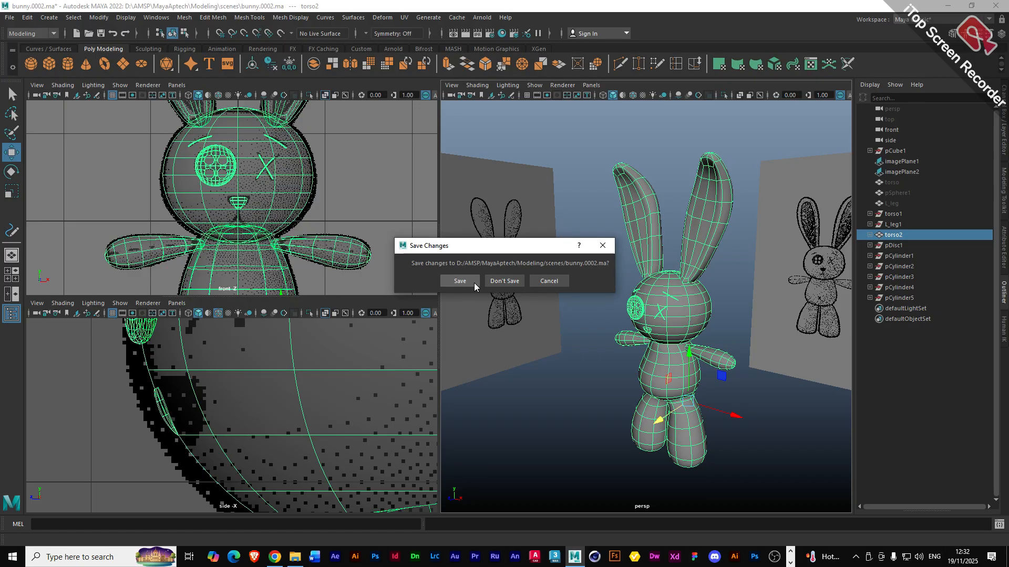
{"action": "left_click", "coordinate": [460, 281]}
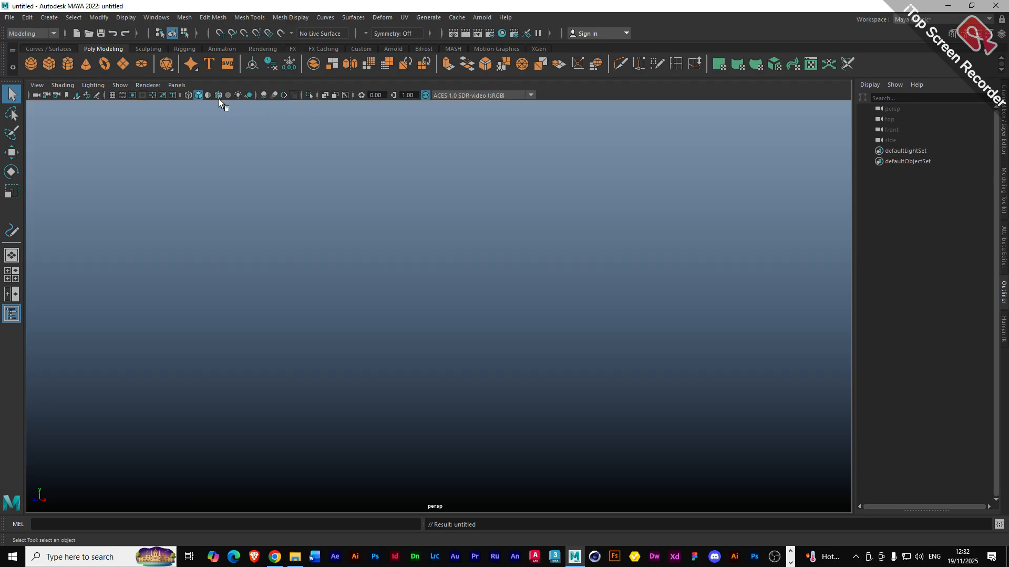
- Show the grid in the perspective view and change the viewport background to plain gray
{"action": "left_click", "coordinate": [112, 95]}
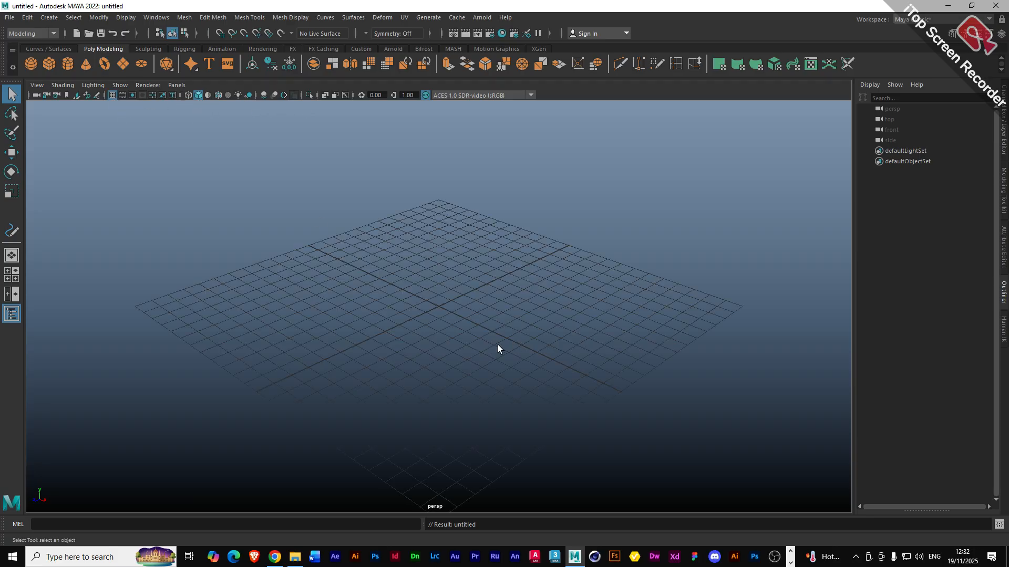
{"action": "key", "text": "alt+b"}
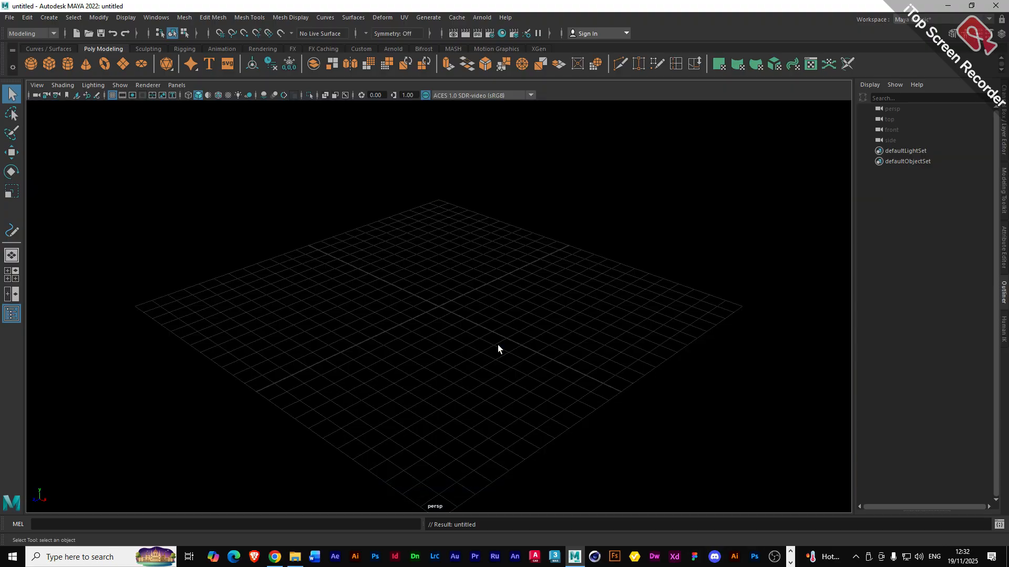
{"action": "key", "text": "alt+b"}
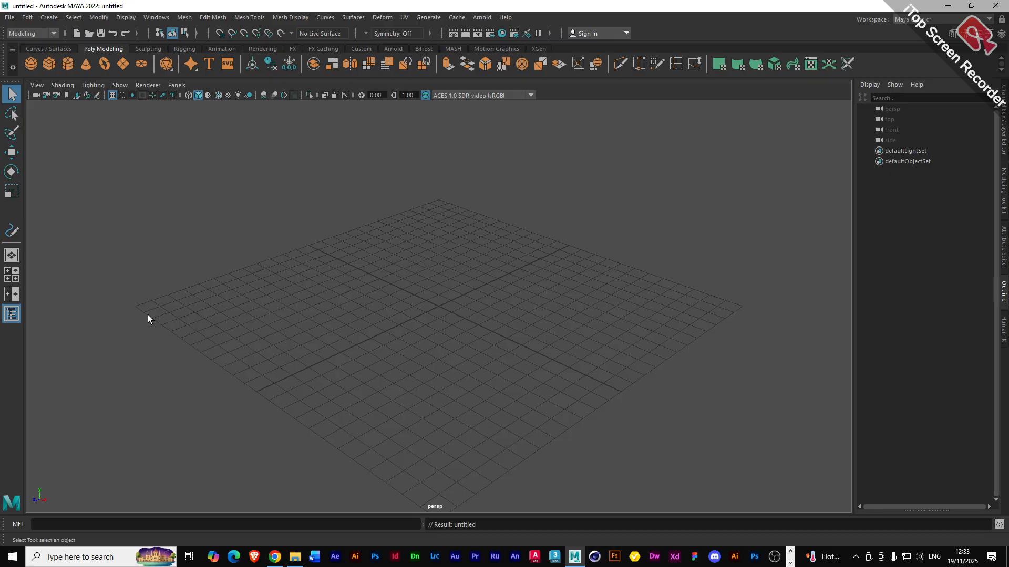
- Create a polygon sphere, move it away from the origin along Z, and add a polygon cylinder at the origin
{"action": "left_click", "coordinate": [30, 63]}
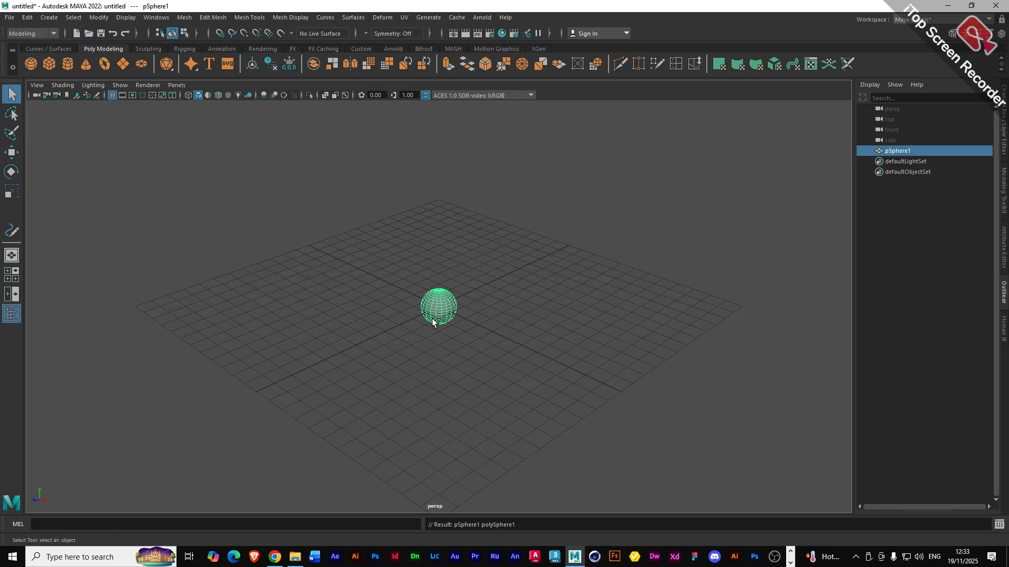
{"action": "key", "text": "w"}
{"action": "left_click_drag", "start_coordinate": [432, 318], "coordinate": [359, 352]}
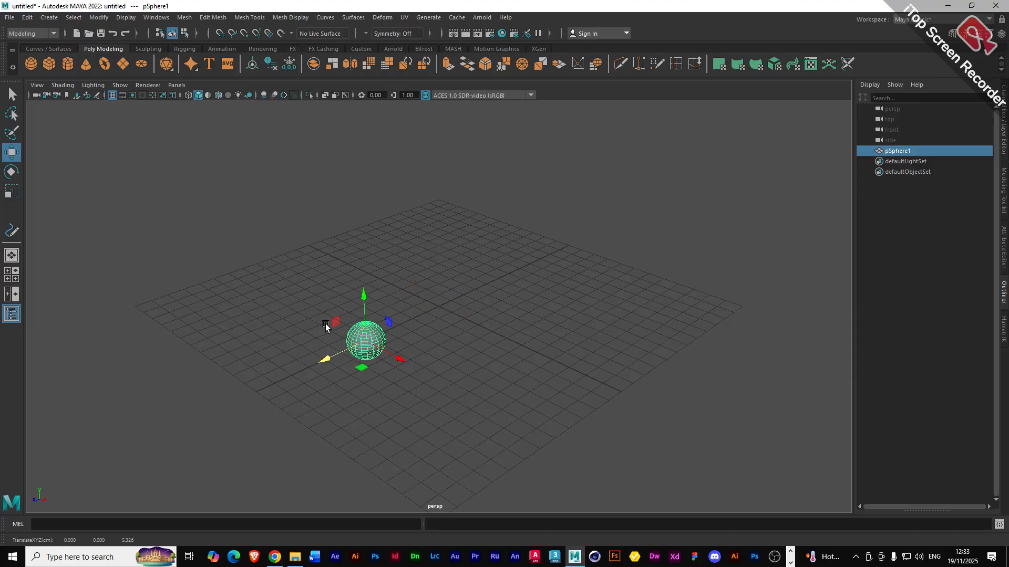
{"action": "left_click", "coordinate": [65, 64]}
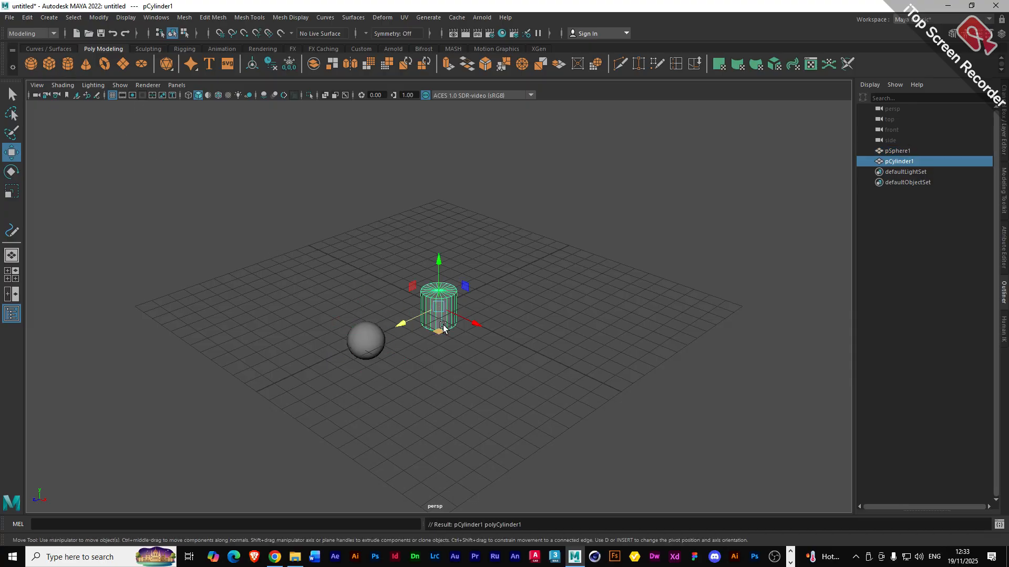
- Scale the sphere uniformly to about 2.45 and raise it above the grid
{"action": "scroll", "coordinate": [443, 325], "scroll_direction": "up", "scroll_amount": 7}
{"action": "left_click_drag", "start_coordinate": [416, 342], "coordinate": [263, 307], "text": "alt"}
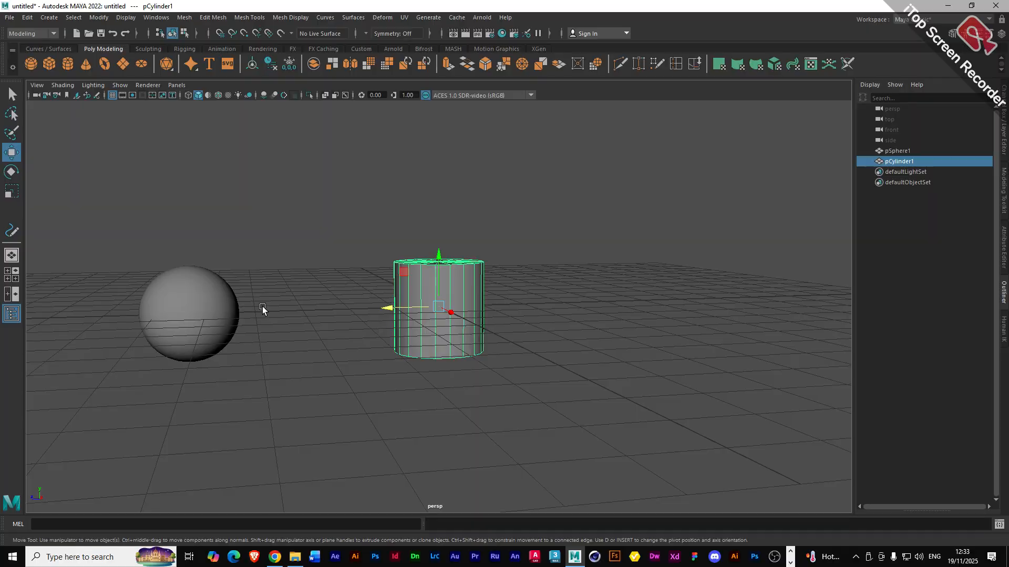
{"action": "left_click", "coordinate": [207, 305]}
{"action": "key", "text": "r"}
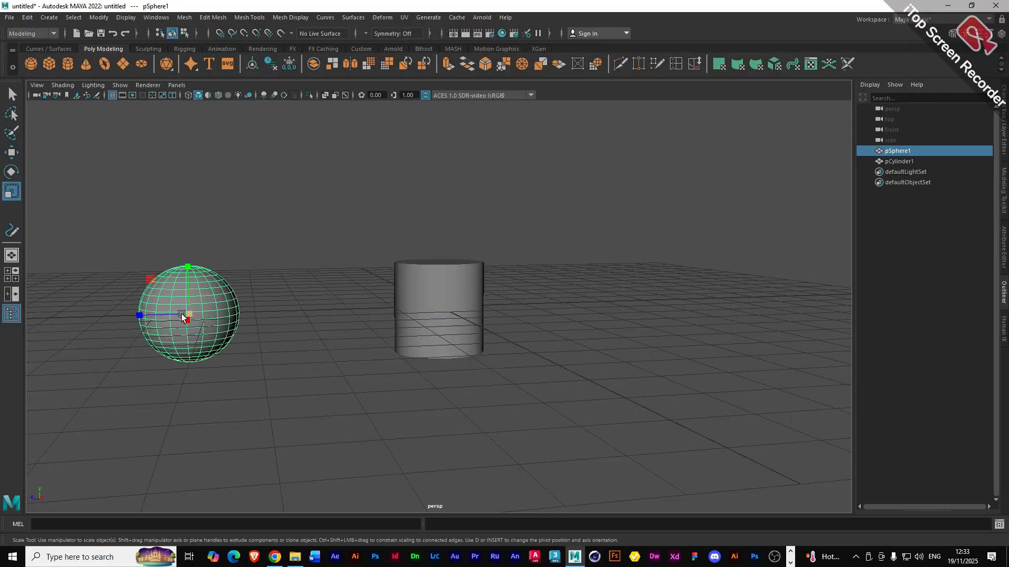
{"action": "left_click_drag", "start_coordinate": [181, 314], "coordinate": [309, 282]}
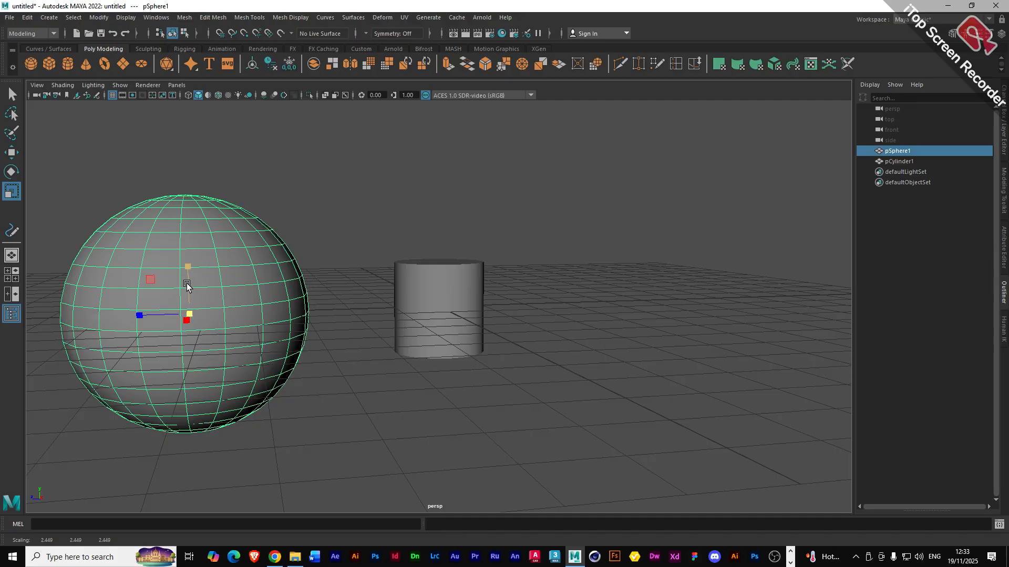
{"action": "key", "text": "w"}
{"action": "left_click_drag", "start_coordinate": [187, 285], "coordinate": [192, 208]}
- Rotate the cylinder 90 degrees about X and stretch it along its length to a scale of about 2.37
{"action": "left_click", "coordinate": [469, 301]}
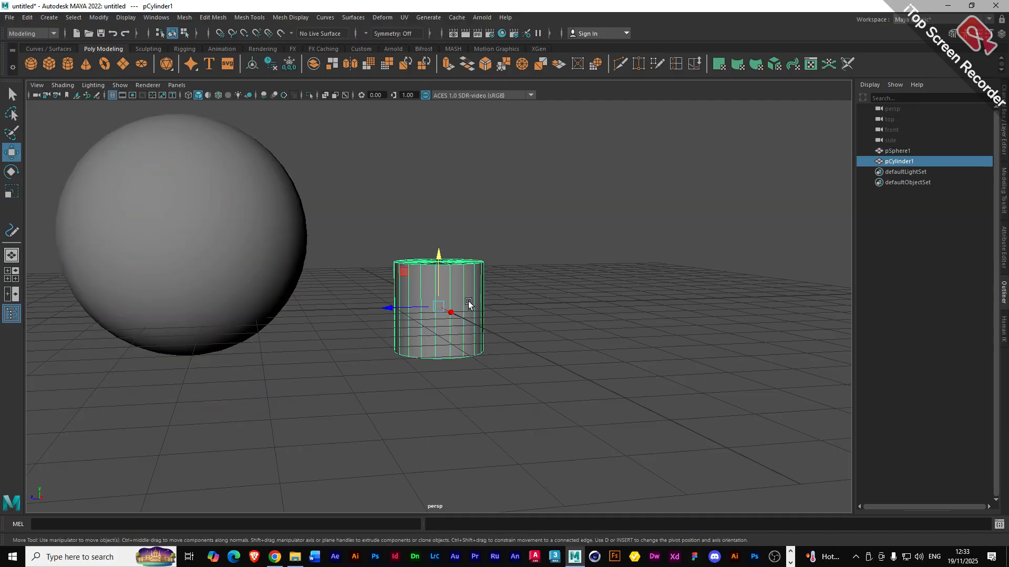
{"action": "key", "text": "e"}
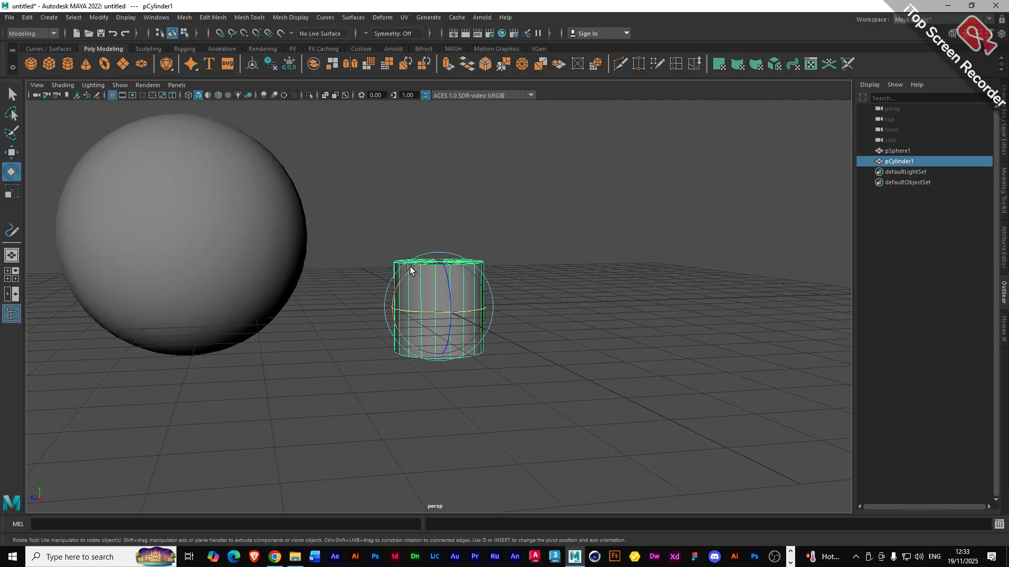
{"action": "left_click_drag", "start_coordinate": [411, 269], "coordinate": [396, 347]}
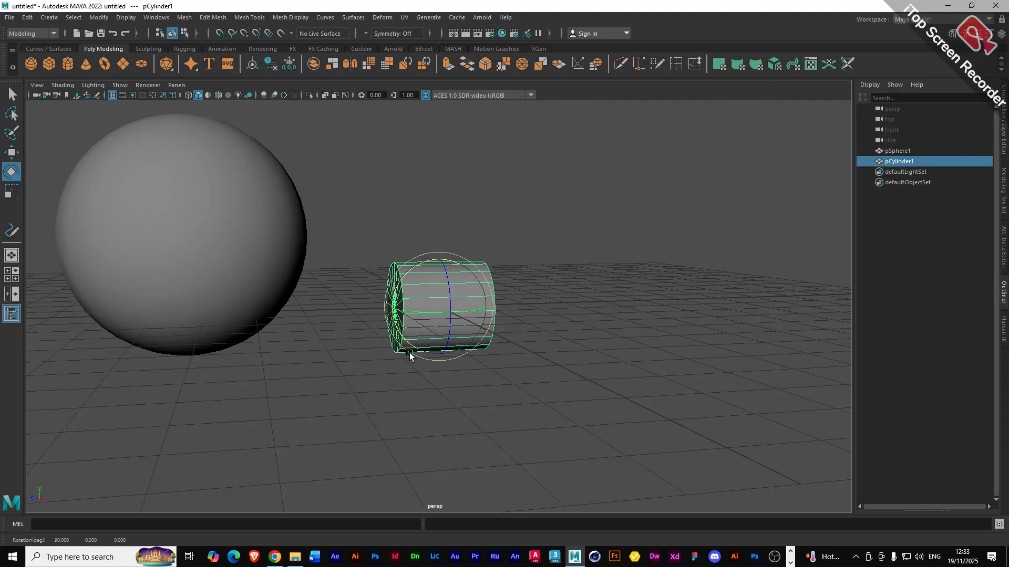
{"action": "key", "text": "r"}
{"action": "left_click_drag", "start_coordinate": [395, 311], "coordinate": [328, 310]}
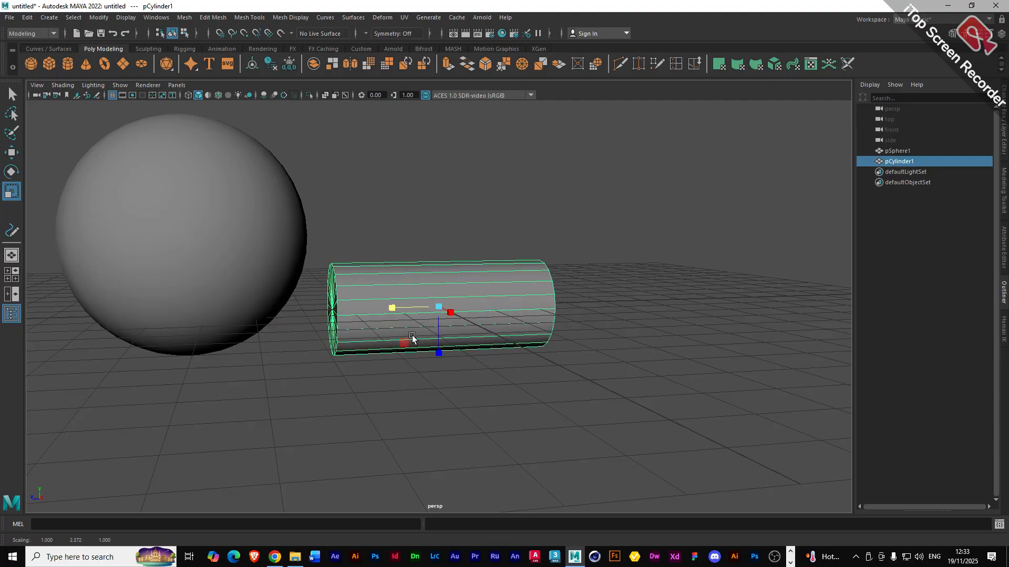
{"action": "left_click_drag", "start_coordinate": [412, 337], "coordinate": [471, 390]}
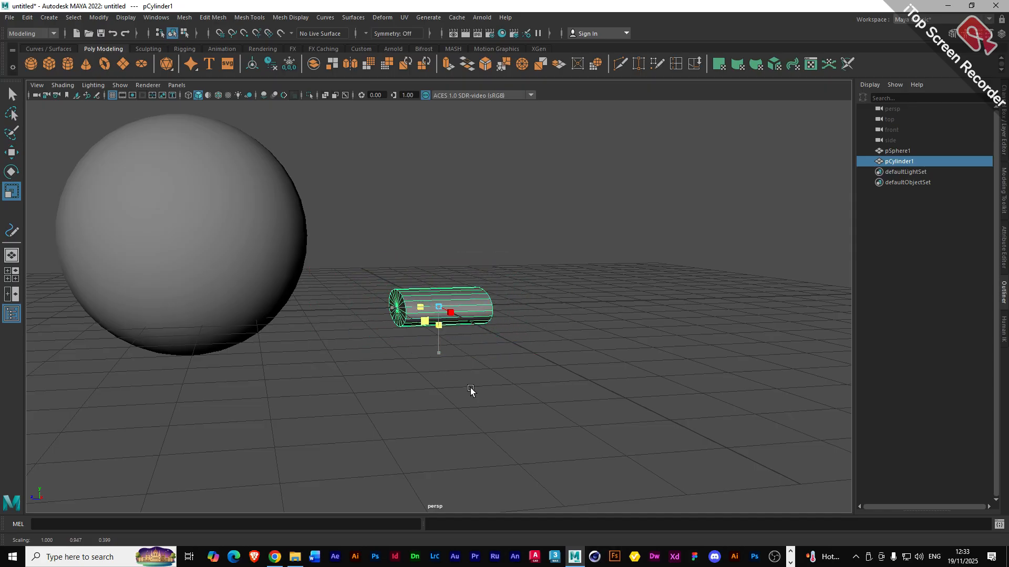
{"action": "left_click_drag", "start_coordinate": [420, 307], "coordinate": [359, 310]}
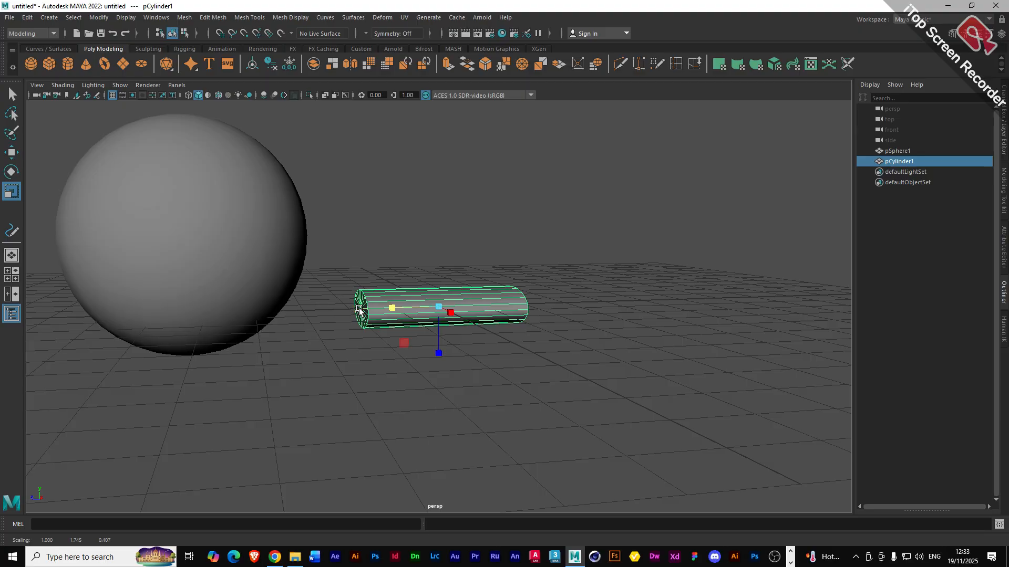
{"action": "key", "text": "ctrl+z"}
{"action": "key", "text": "ctrl+z"}
- Rescale the cylinder into a long, thin horizontal rod reaching toward the sphere
{"action": "left_click_drag", "start_coordinate": [439, 307], "coordinate": [239, 314]}
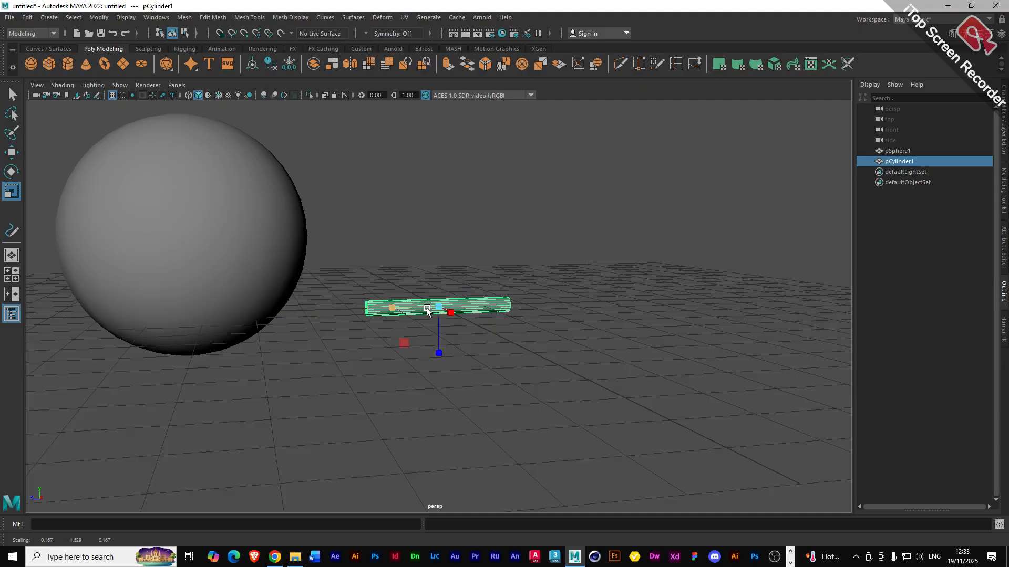
{"action": "left_click_drag", "start_coordinate": [427, 310], "coordinate": [506, 306]}
{"action": "key", "text": "w"}
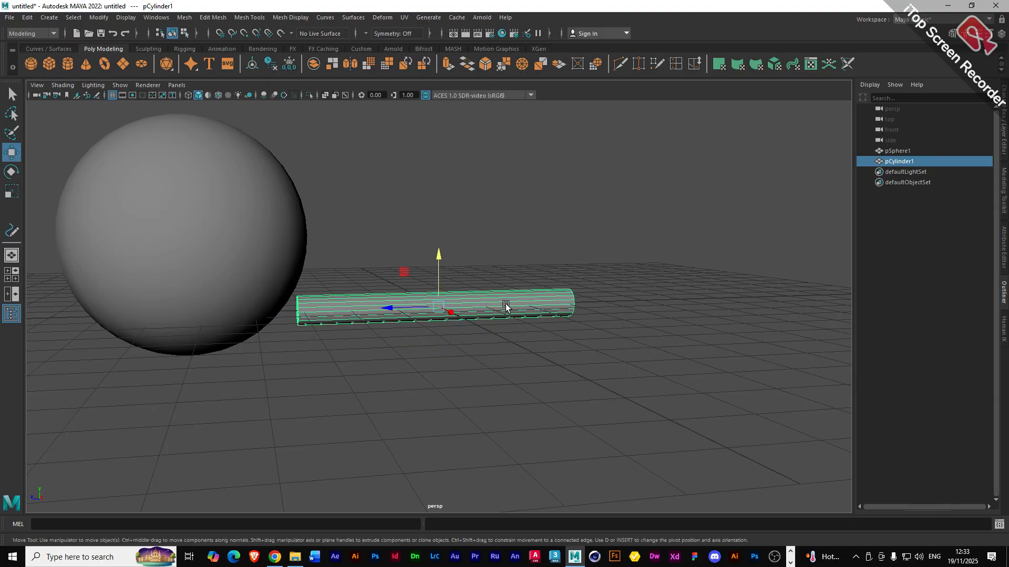
- Raise the rod to the lower half of the sphere and rescale it into a shorter, thicker cylinder
{"action": "left_click_drag", "start_coordinate": [438, 263], "coordinate": [235, 286]}
{"action": "left_click", "coordinate": [259, 230]}
{"action": "left_click_drag", "start_coordinate": [333, 227], "coordinate": [358, 199], "text": "alt"}
{"action": "left_click", "coordinate": [391, 194]}
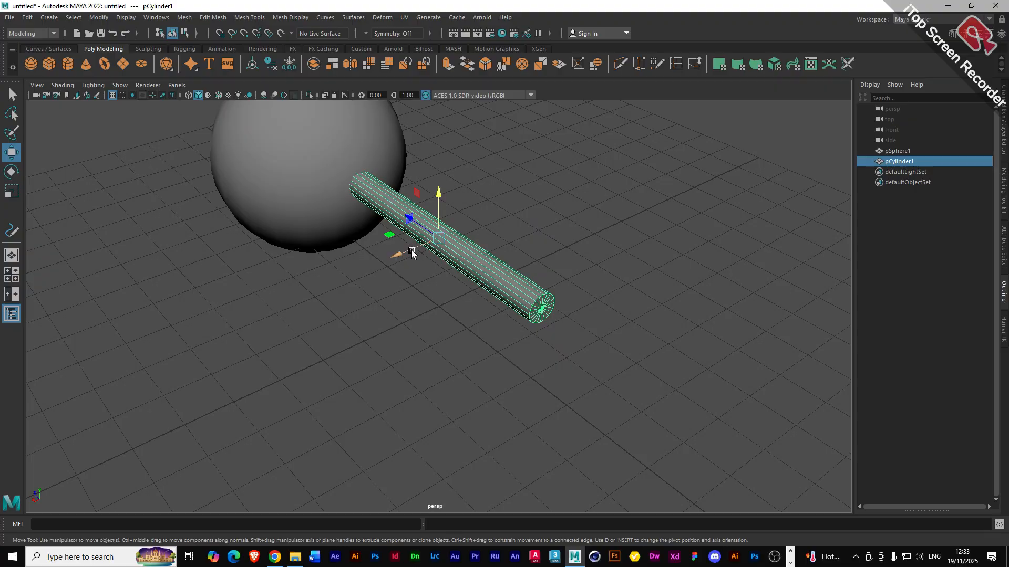
{"action": "key", "text": "r"}
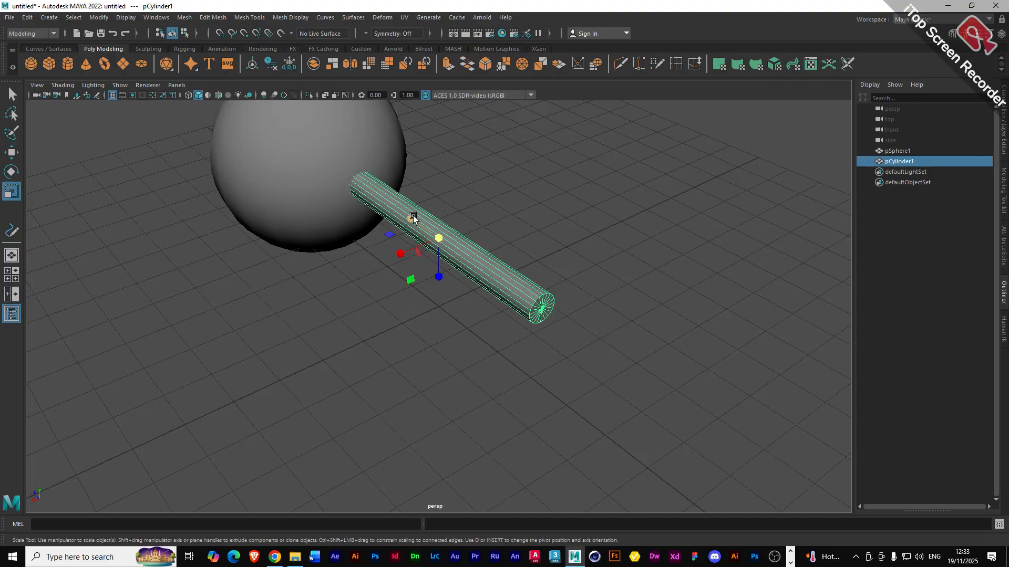
{"action": "left_click_drag", "start_coordinate": [416, 217], "coordinate": [459, 244]}
{"action": "key", "text": "w"}
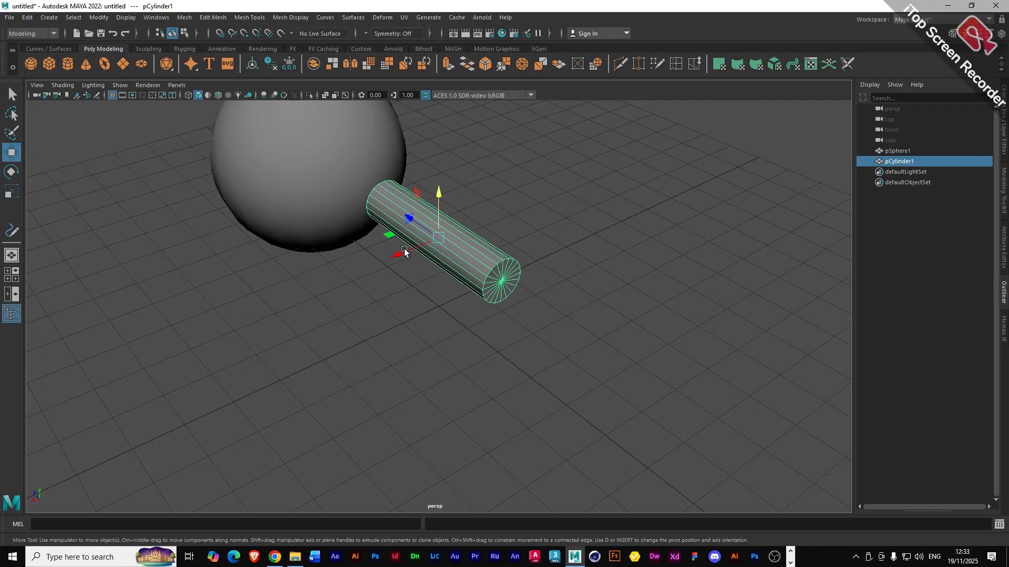
{"action": "left_click", "coordinate": [345, 208]}
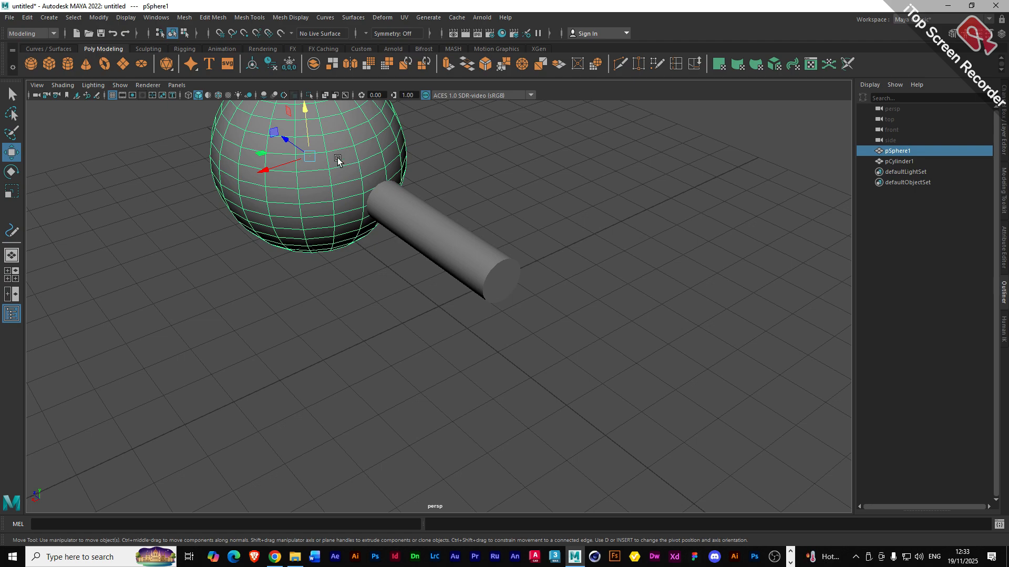
{"action": "left_click", "coordinate": [392, 215]}
{"action": "scroll", "coordinate": [382, 225], "scroll_direction": "up", "scroll_amount": 3}
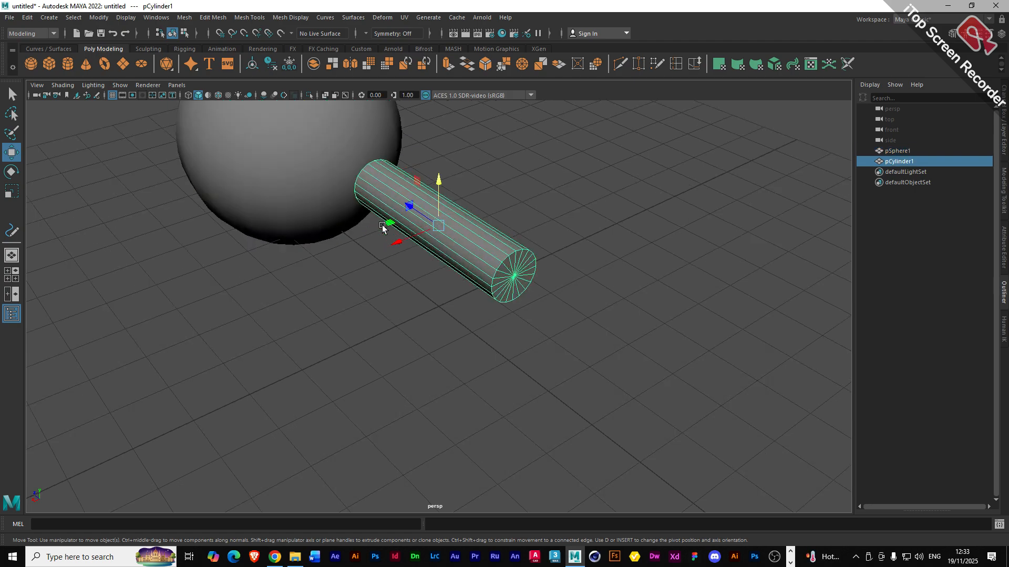
{"action": "scroll", "coordinate": [360, 239], "scroll_direction": "up", "scroll_amount": 6}
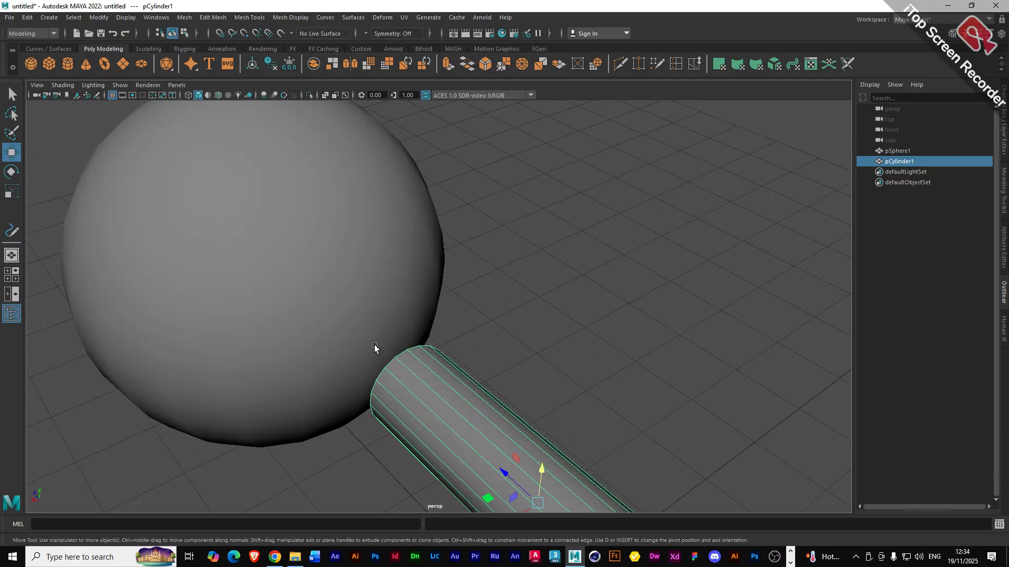
{"action": "left_click_drag", "start_coordinate": [368, 381], "coordinate": [331, 379], "text": "alt"}
{"action": "left_click", "coordinate": [331, 379]}
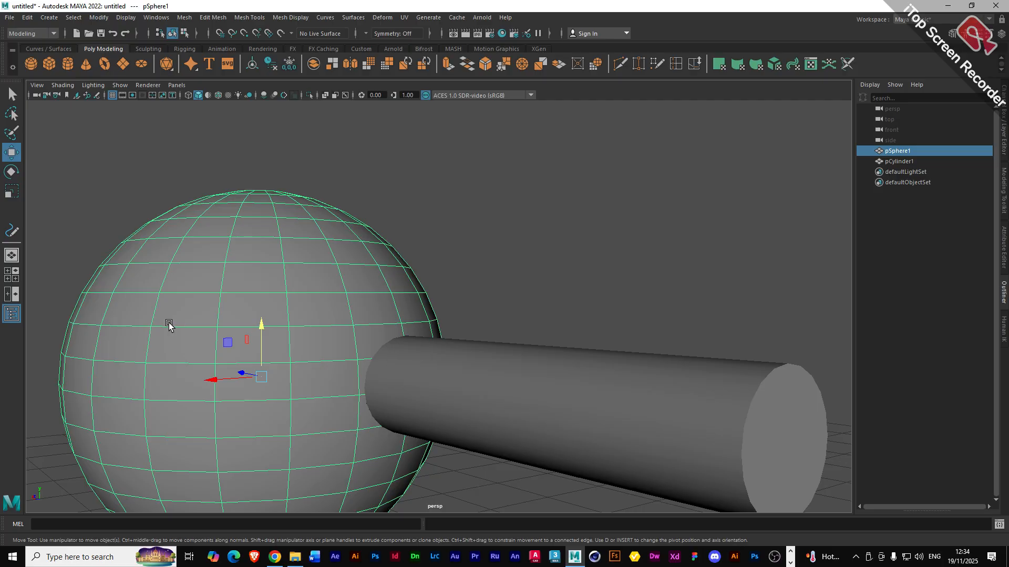
- Set the cylinder's axis subdivisions to 8 and its height subdivisions to 5
{"action": "left_click", "coordinate": [524, 393]}
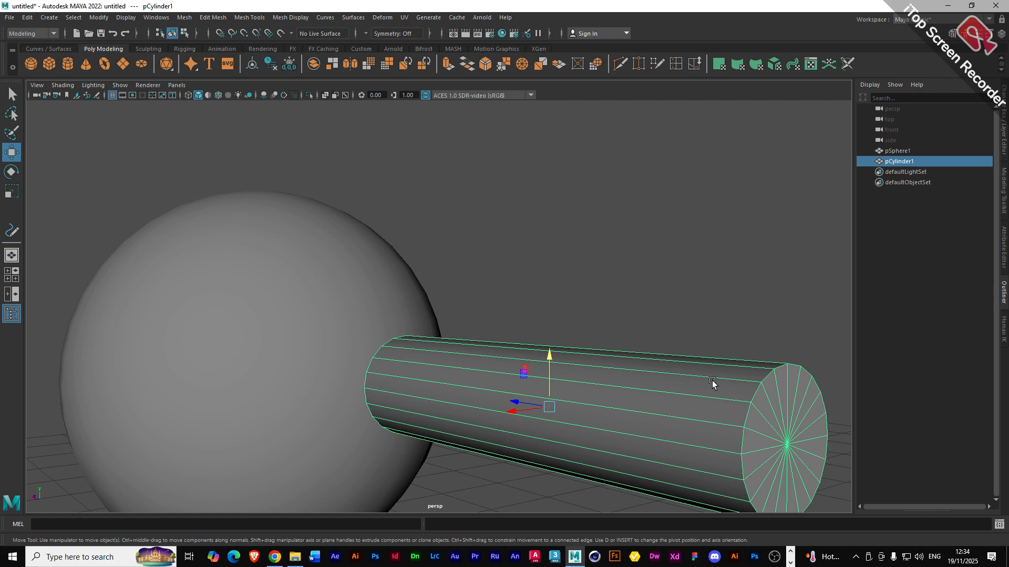
{"action": "left_click", "coordinate": [1003, 252]}
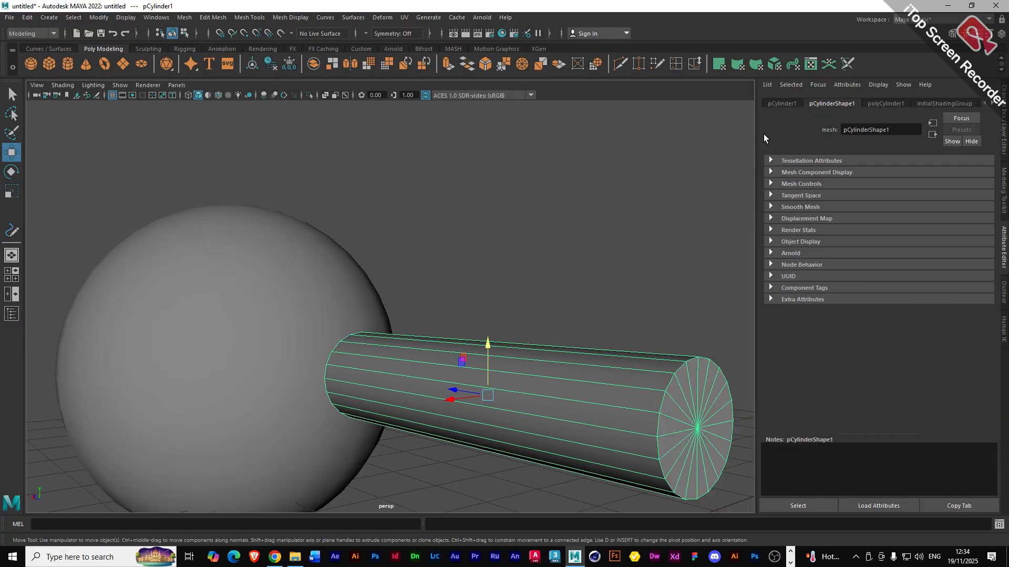
{"action": "left_click", "coordinate": [883, 104]}
{"action": "left_click", "coordinate": [855, 196]}
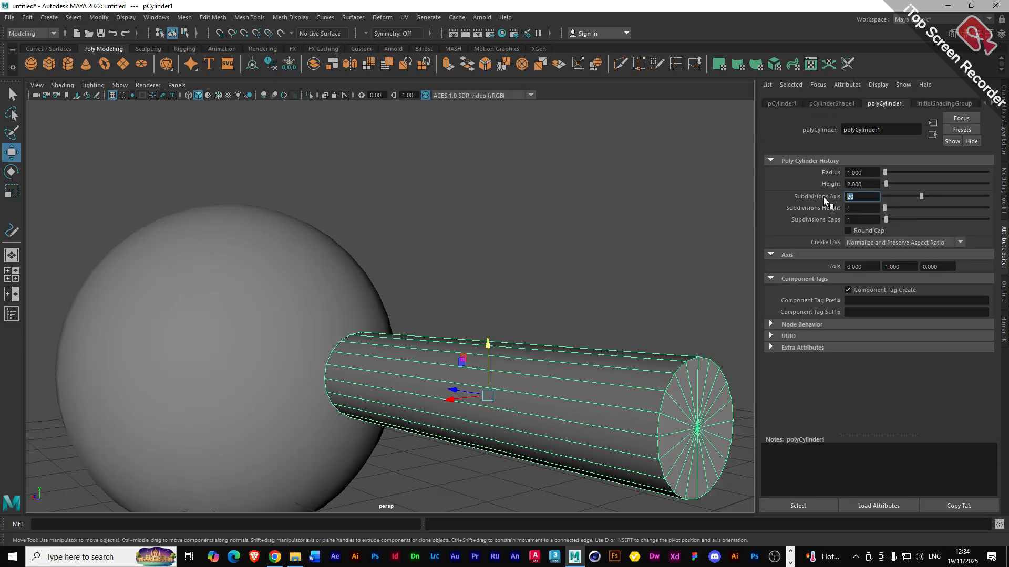
{"action": "type", "text": "8"}
{"action": "left_click", "coordinate": [850, 209]}
{"action": "left_click_drag", "start_coordinate": [887, 209], "coordinate": [893, 210]}
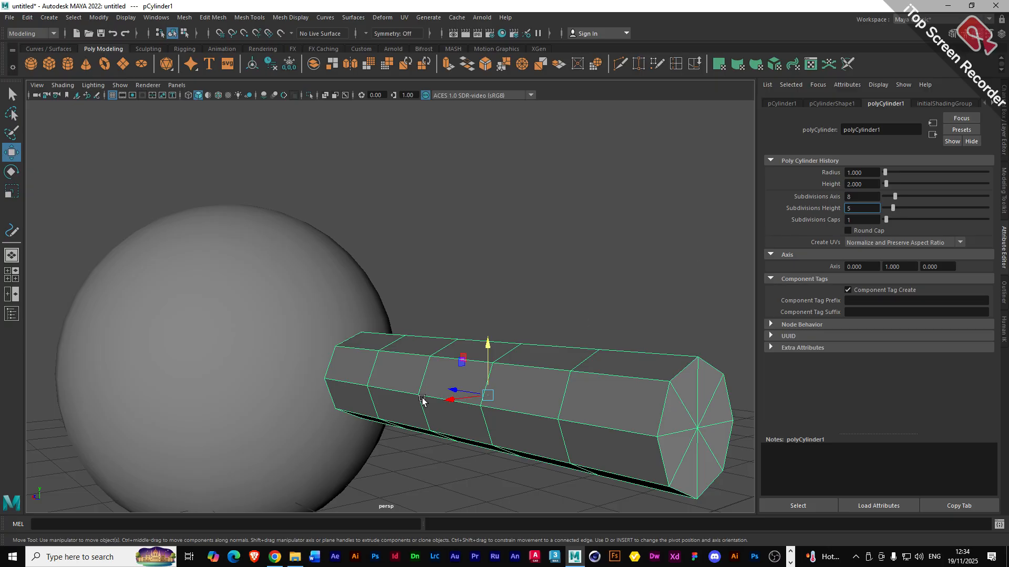
- Set the sphere's axis and height subdivisions both to 12
{"action": "left_click", "coordinate": [264, 362]}
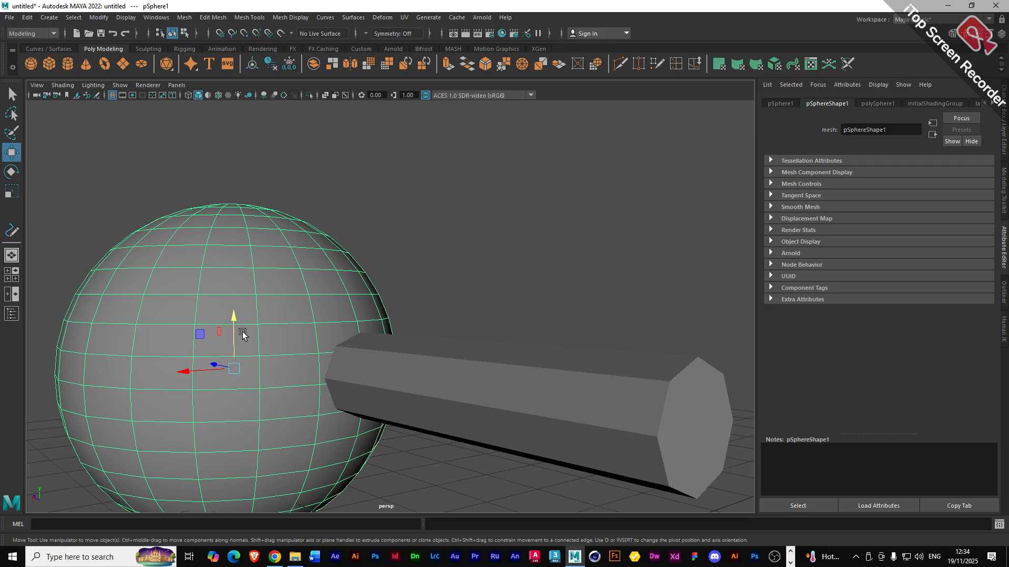
{"action": "left_click", "coordinate": [879, 104]}
{"action": "left_click", "coordinate": [843, 185]}
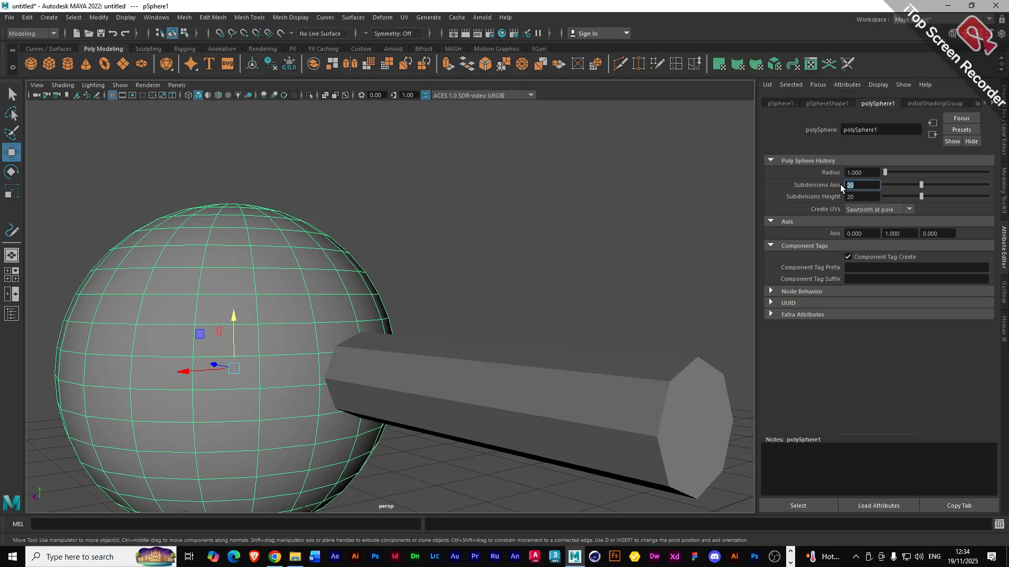
{"action": "type", "text": "12"}
{"action": "left_click", "coordinate": [855, 197]}
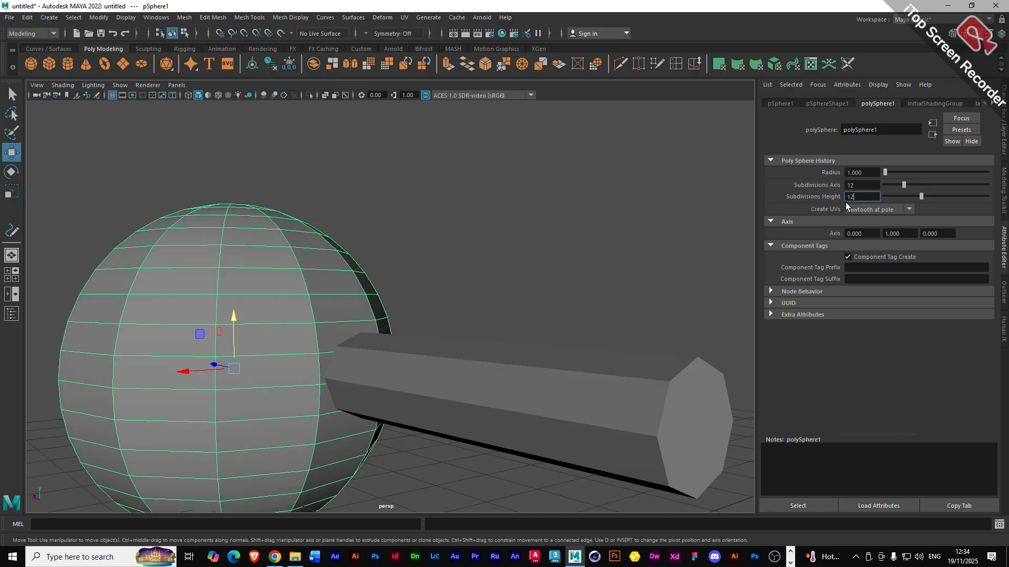
{"action": "key", "text": "Return"}
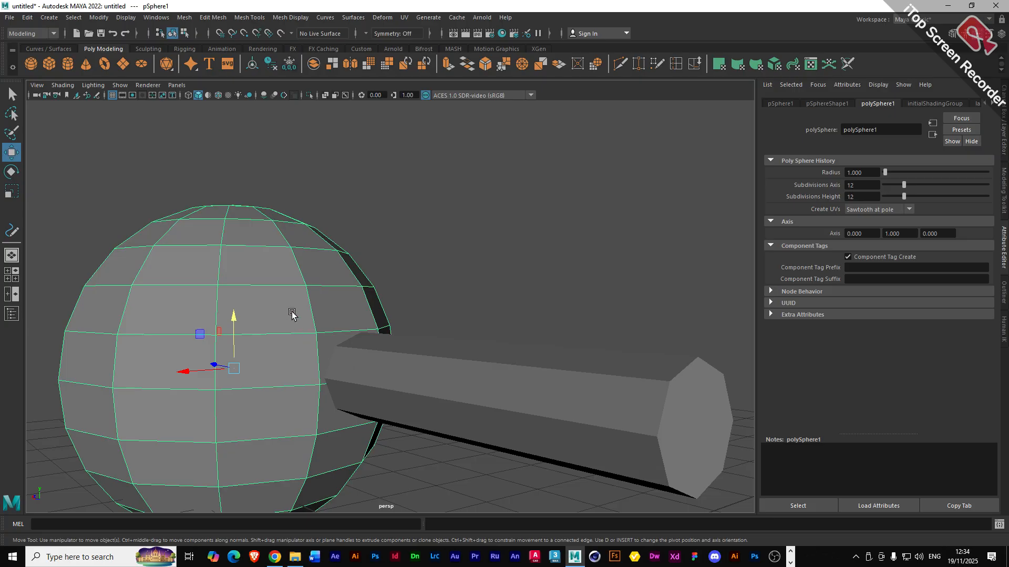
- Move the cylinder along Z toward the sphere, to a Z translation of about 0.28
{"action": "left_click_drag", "start_coordinate": [227, 355], "coordinate": [272, 371], "text": "alt"}
{"action": "left_click", "coordinate": [414, 399]}
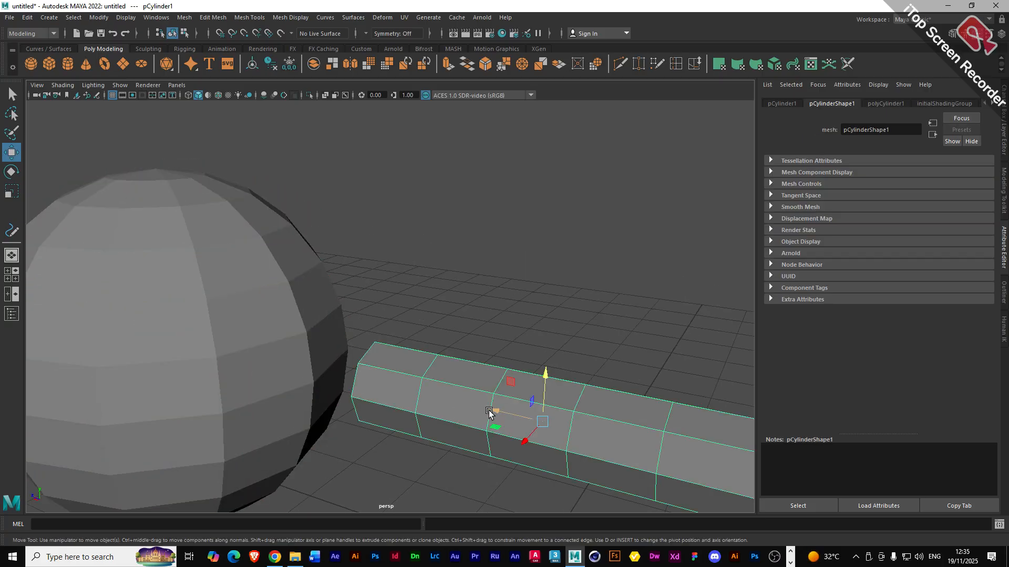
{"action": "left_click_drag", "start_coordinate": [497, 412], "coordinate": [463, 453]}
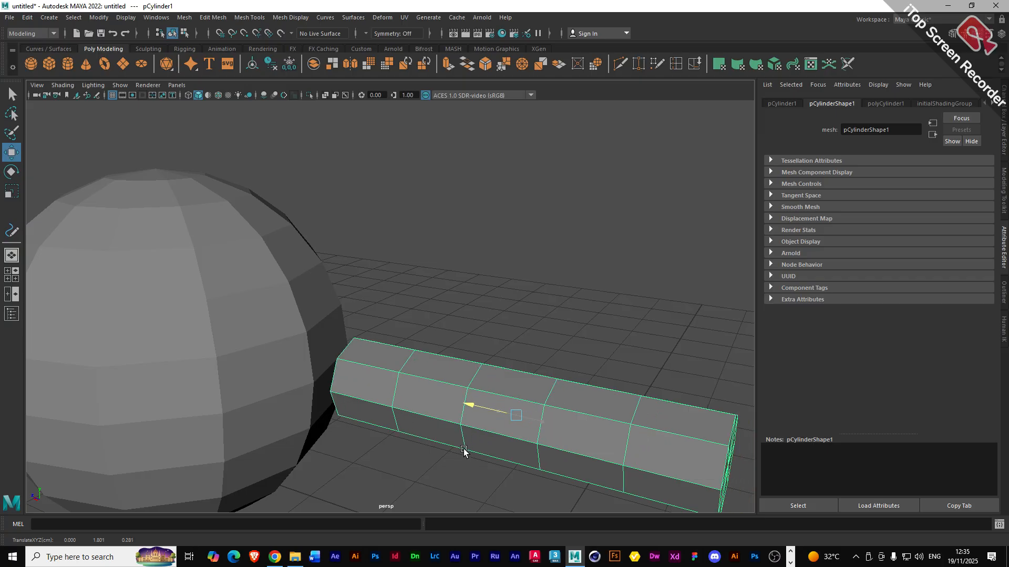
- Extrude the 2-by-2 block of sphere faces facing the cylinder and shrink it inward to a local scale of about 0, 0.405 and 0.267
{"action": "left_click", "coordinate": [290, 353]}
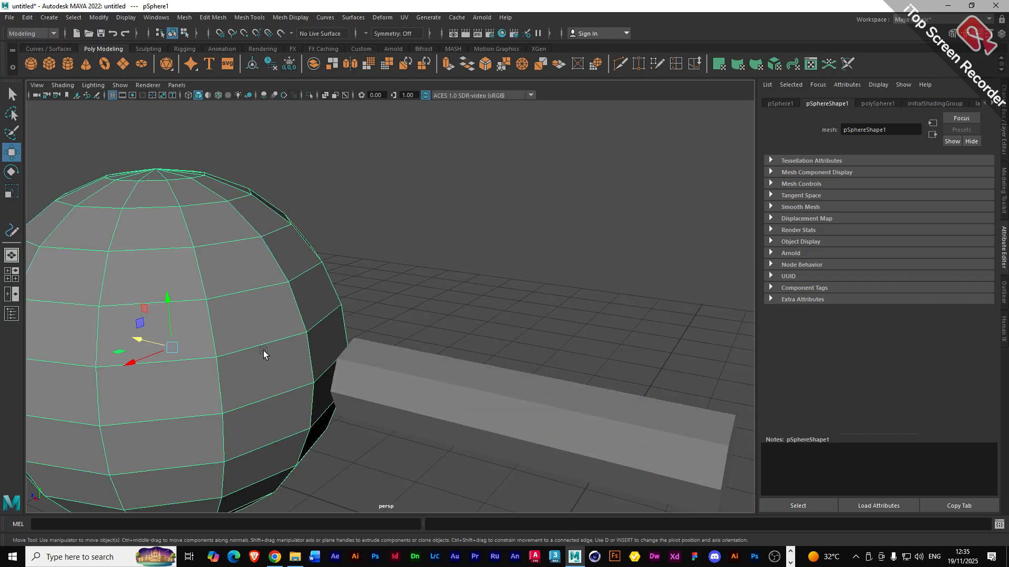
{"action": "scroll", "coordinate": [264, 354], "scroll_direction": "up", "scroll_amount": 5}
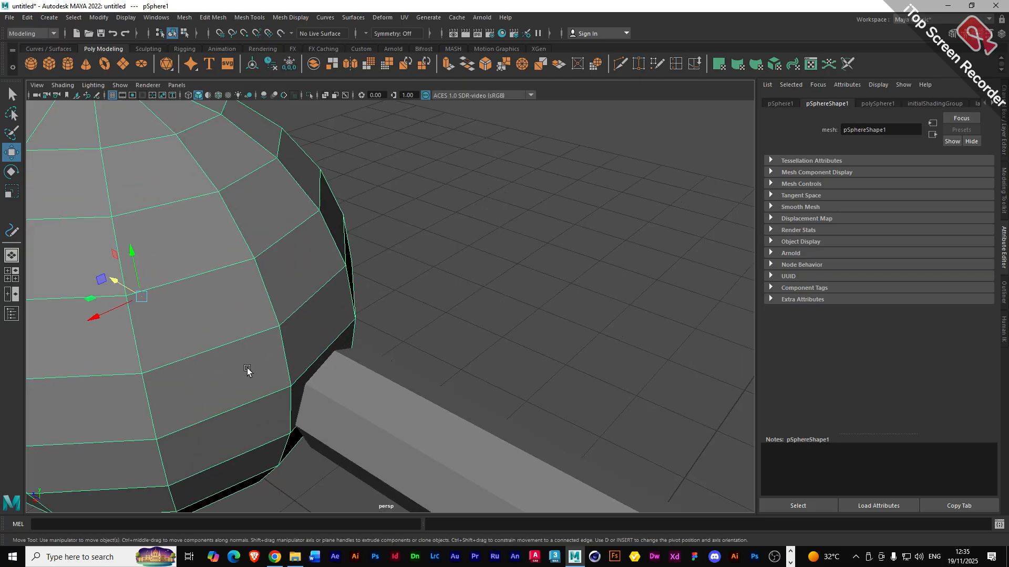
{"action": "left_click_drag", "start_coordinate": [247, 369], "coordinate": [250, 355], "text": "alt"}
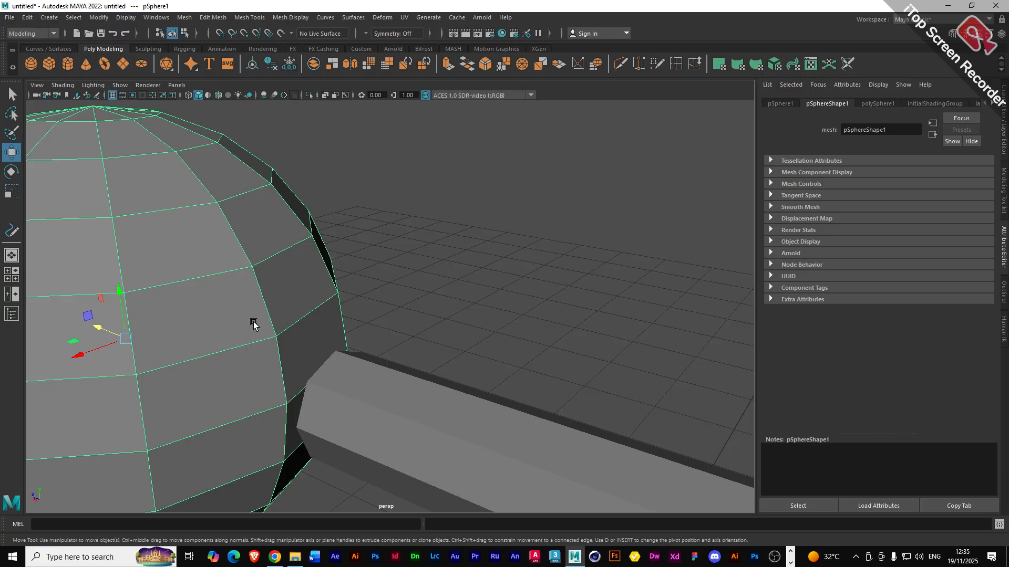
{"action": "right_click_drag", "start_coordinate": [215, 326], "coordinate": [236, 335]}
{"action": "left_click", "coordinate": [237, 335]}
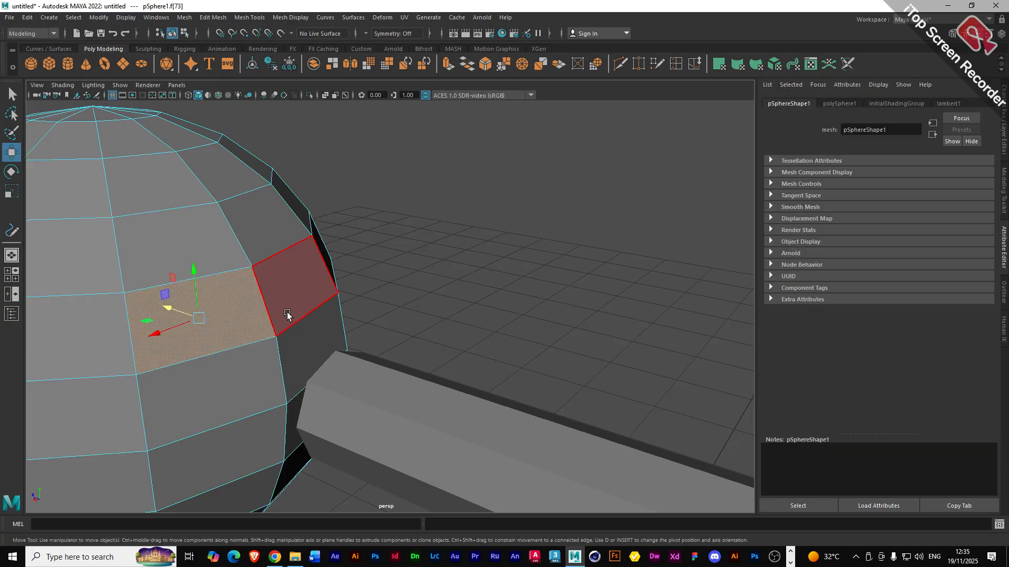
{"action": "left_click", "coordinate": [285, 306], "text": "shift"}
{"action": "left_click", "coordinate": [302, 342], "text": "shift"}
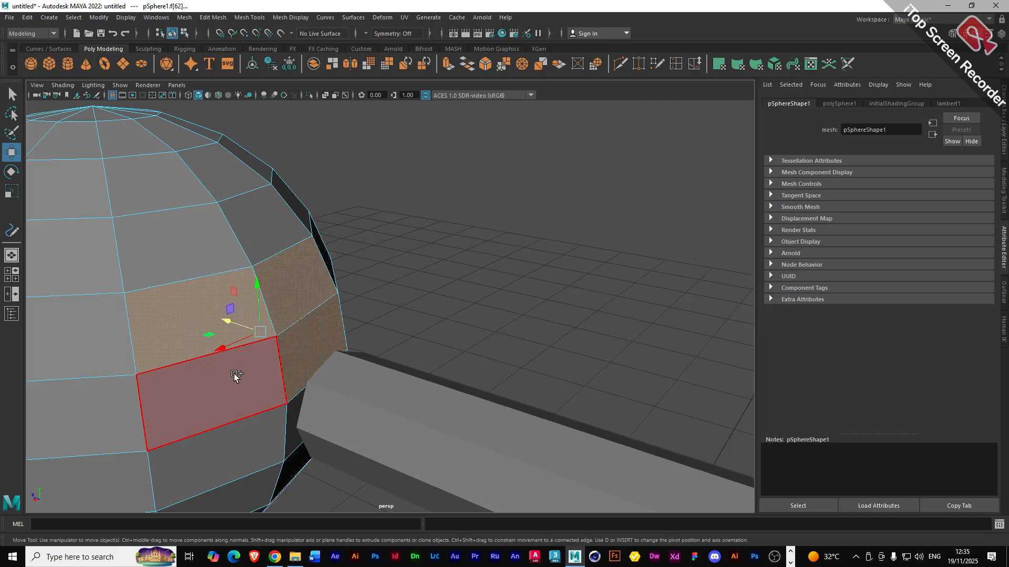
{"action": "left_click", "coordinate": [234, 373], "text": "shift"}
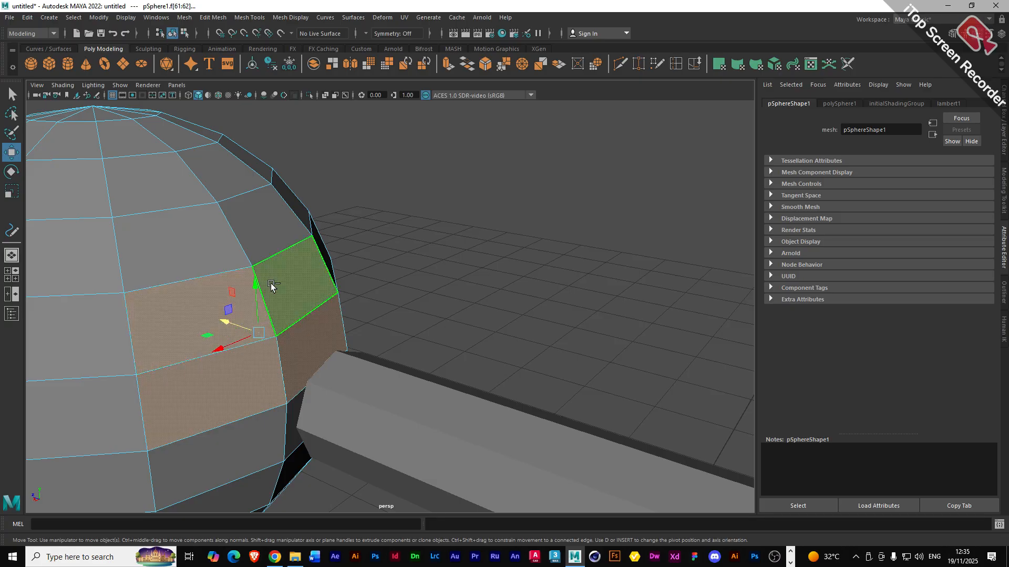
{"action": "key", "text": "ctrl+e"}
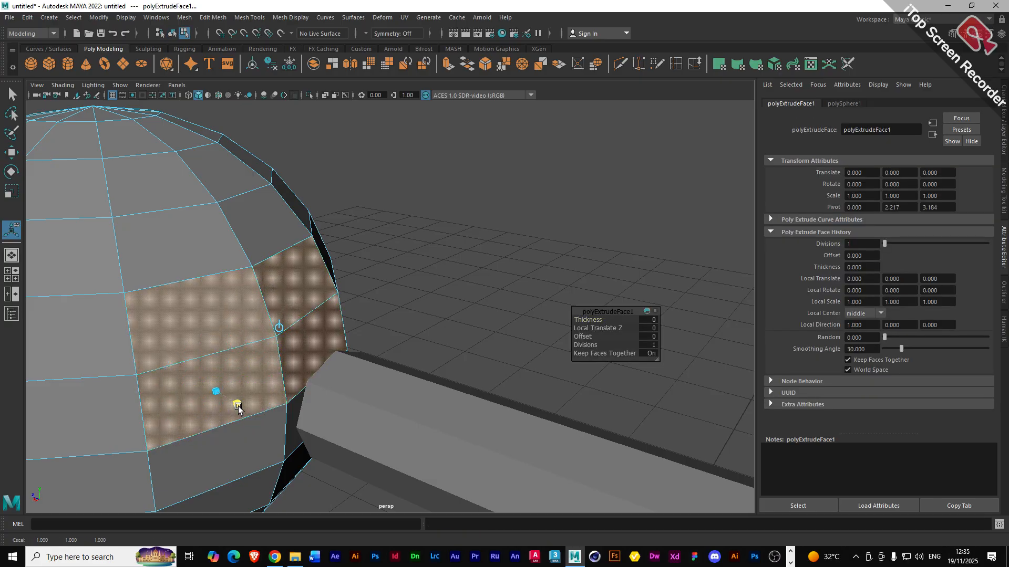
{"action": "left_click_drag", "start_coordinate": [219, 398], "coordinate": [193, 390]}
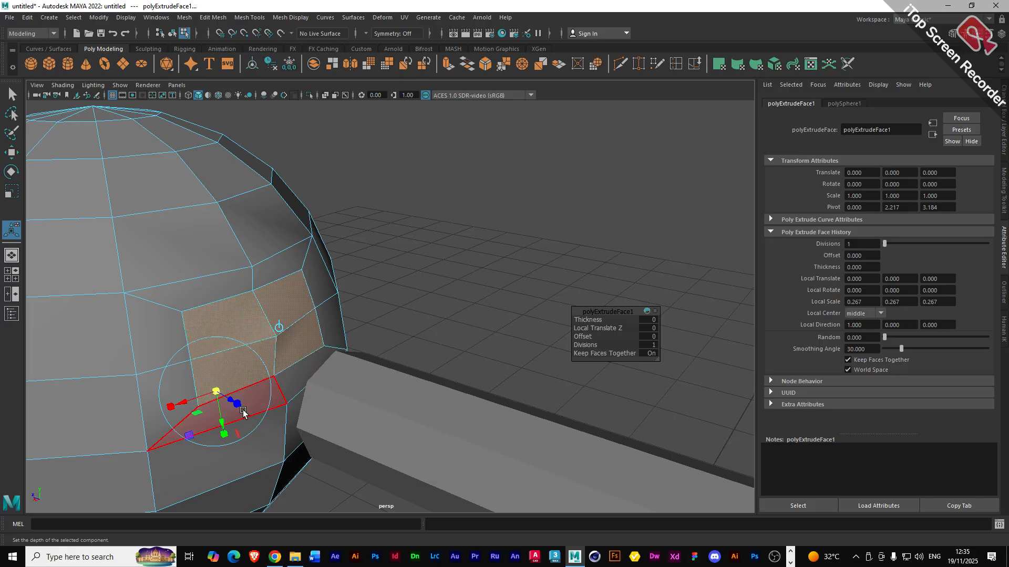
{"action": "left_click_drag", "start_coordinate": [224, 435], "coordinate": [227, 443]}
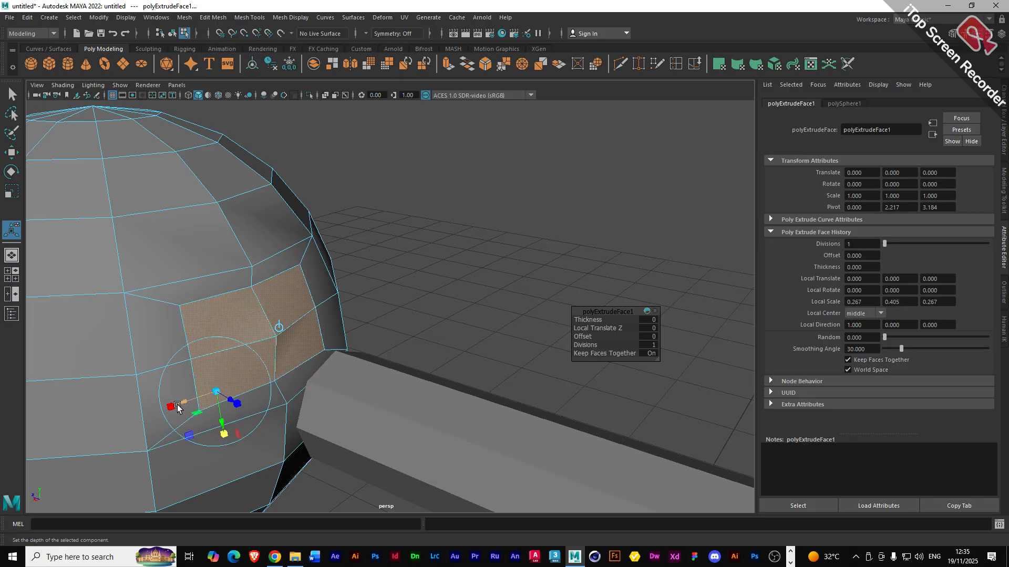
{"action": "left_click_drag", "start_coordinate": [177, 408], "coordinate": [222, 402]}
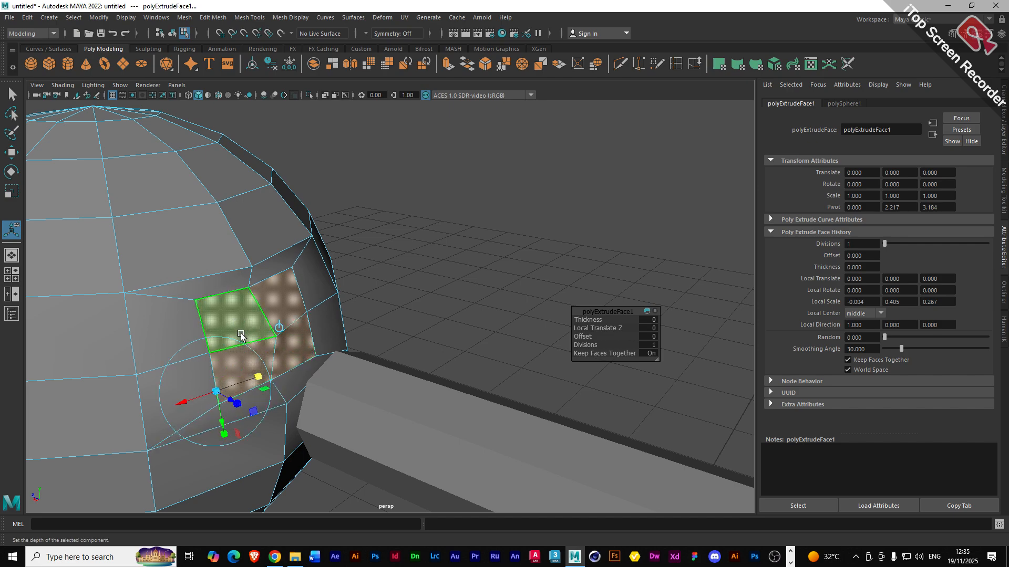
- Delete the four inset faces to open a hole in the sphere facing the cylinder
{"action": "key", "text": "w"}
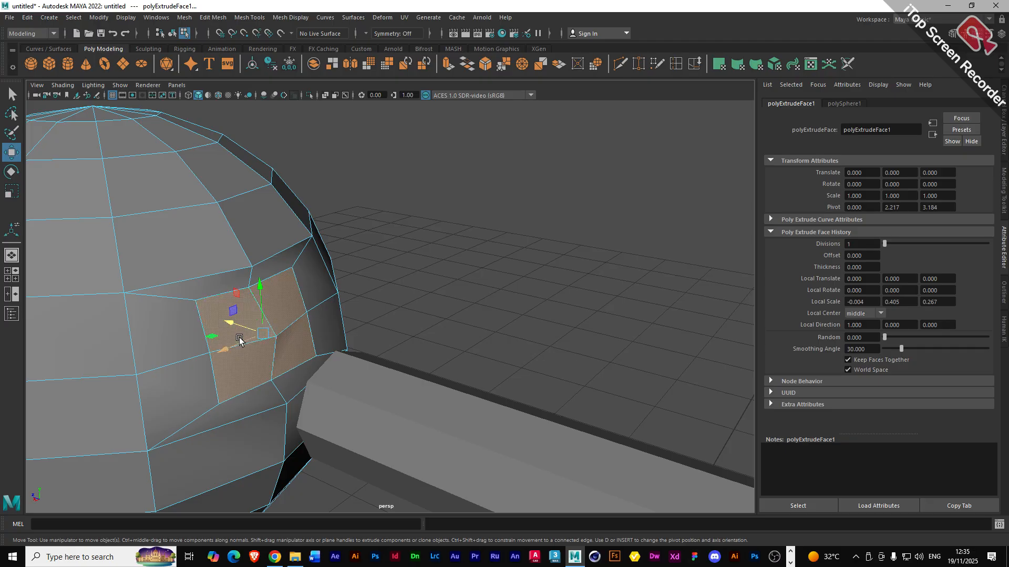
{"action": "key", "text": "Delete"}
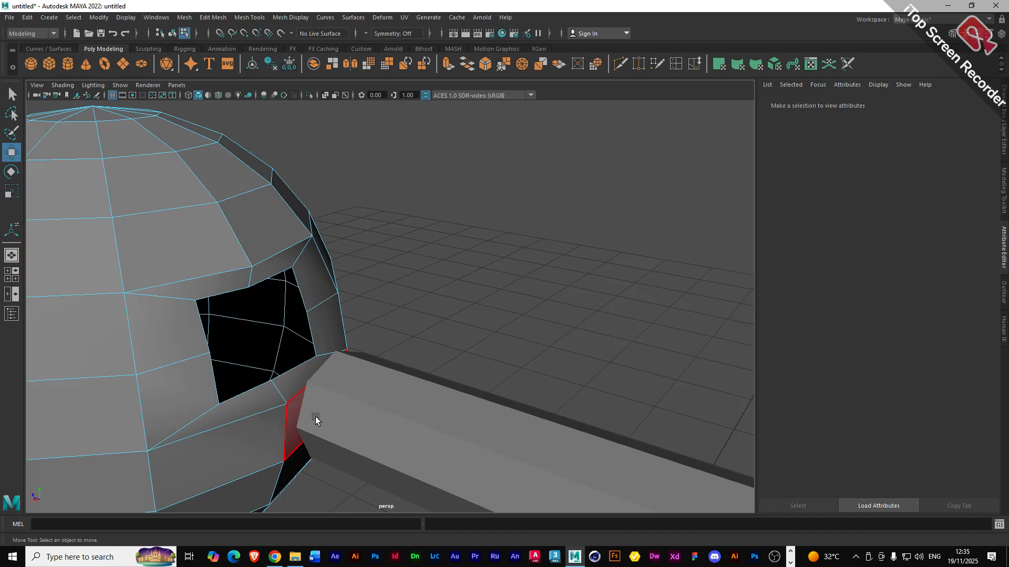
{"action": "left_click_drag", "start_coordinate": [263, 436], "coordinate": [298, 421], "text": "alt"}
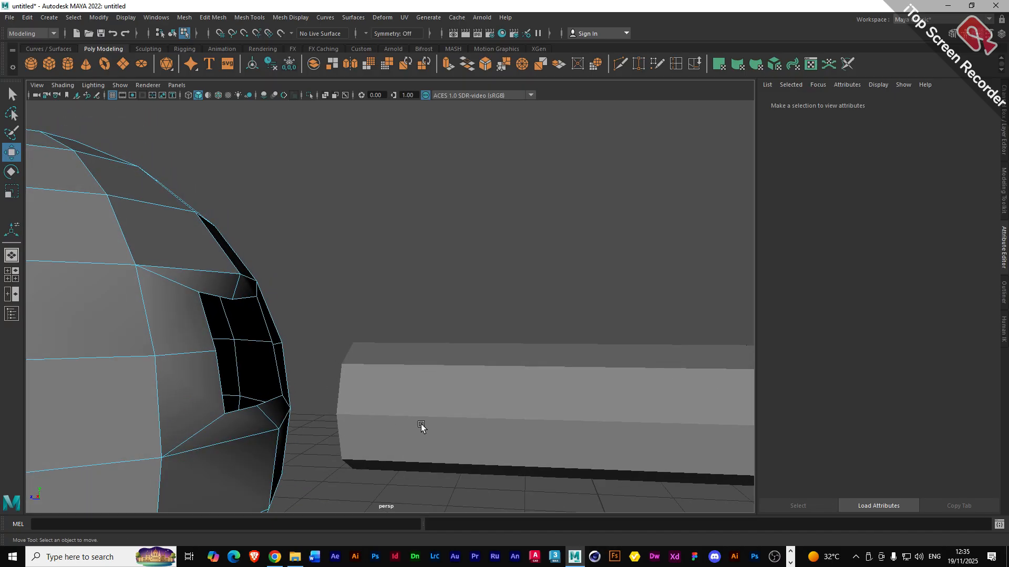
- Raise the cylinder to about 2.22 in Y and adjust its position along Z beside the sphere's opening
{"action": "right_click_drag", "start_coordinate": [421, 429], "coordinate": [456, 253]}
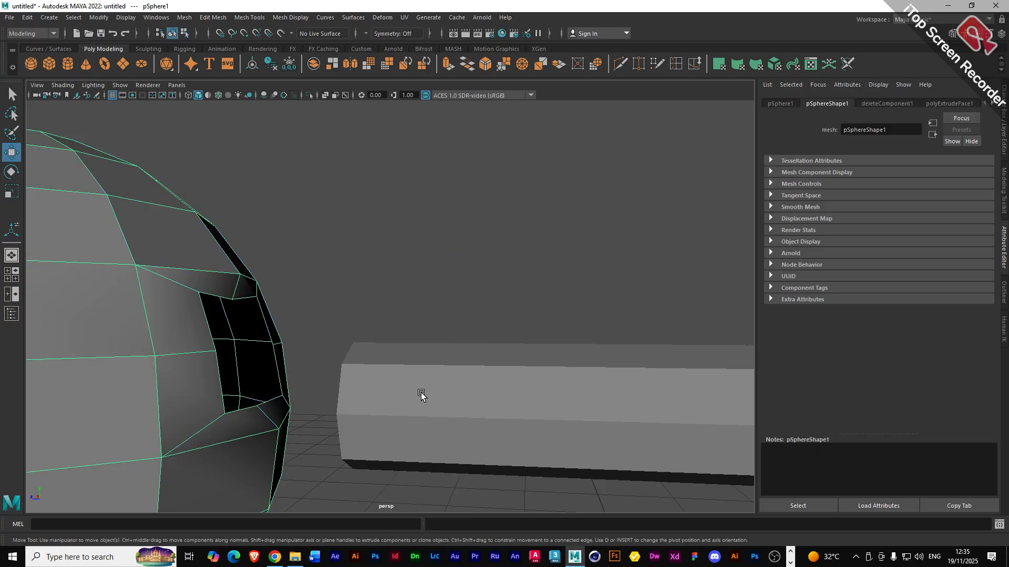
{"action": "left_click_drag", "start_coordinate": [628, 375], "coordinate": [628, 318]}
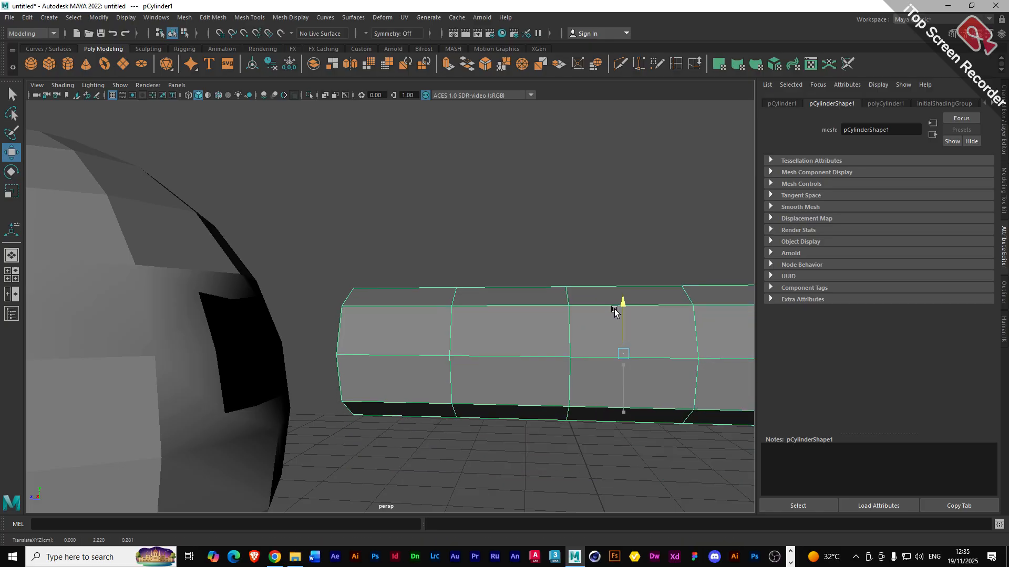
{"action": "left_click_drag", "start_coordinate": [590, 367], "coordinate": [429, 387]}
{"action": "scroll", "coordinate": [426, 385], "scroll_direction": "down", "scroll_amount": 3}
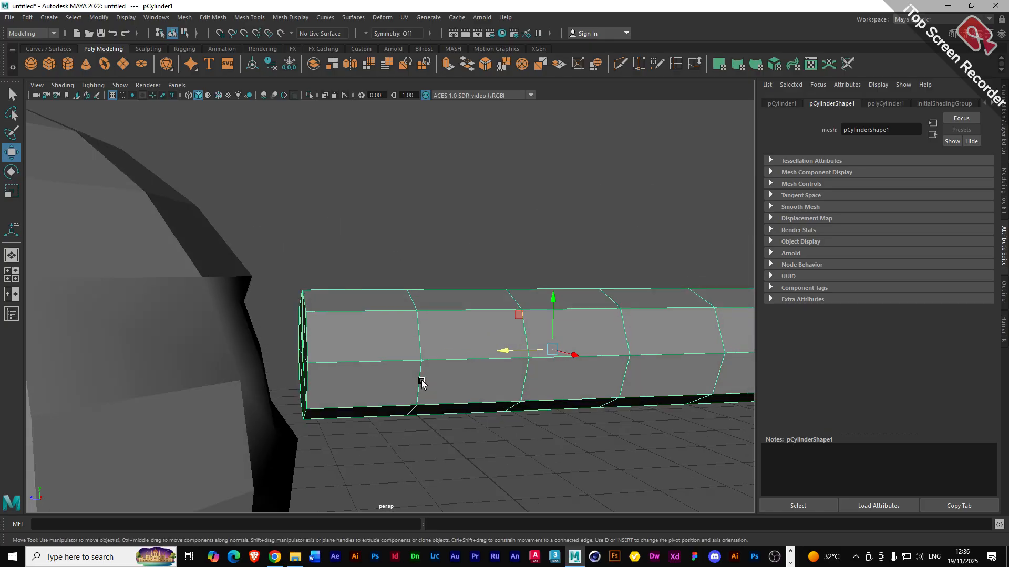
{"action": "scroll", "coordinate": [396, 408], "scroll_direction": "down", "scroll_amount": 4}
- Delete the half of the sphere's faces on the side facing away from the cylinder
{"action": "left_click", "coordinate": [276, 386]}
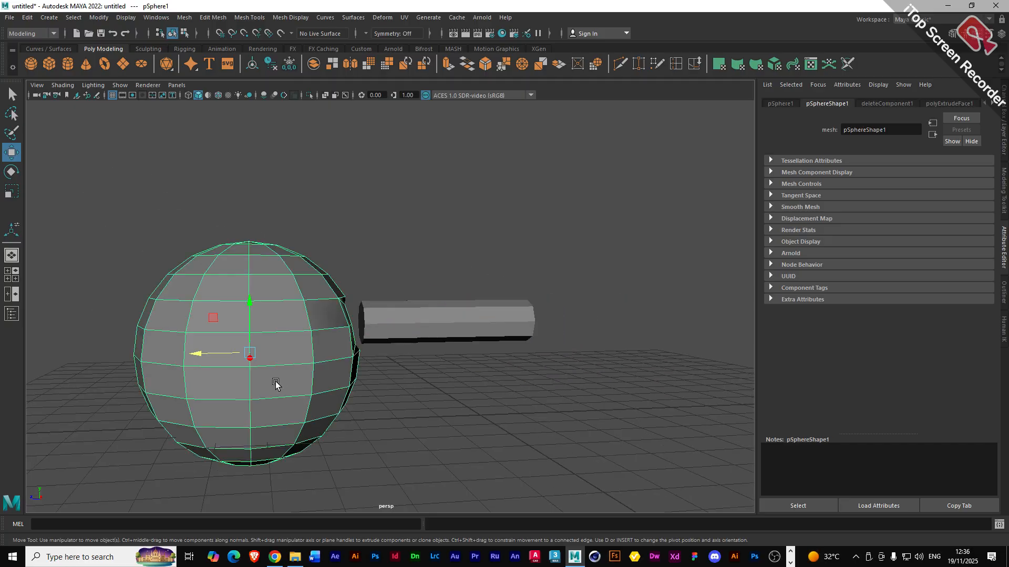
{"action": "right_click_drag", "start_coordinate": [220, 305], "coordinate": [230, 293]}
{"action": "left_click_drag", "start_coordinate": [124, 185], "coordinate": [243, 514]}
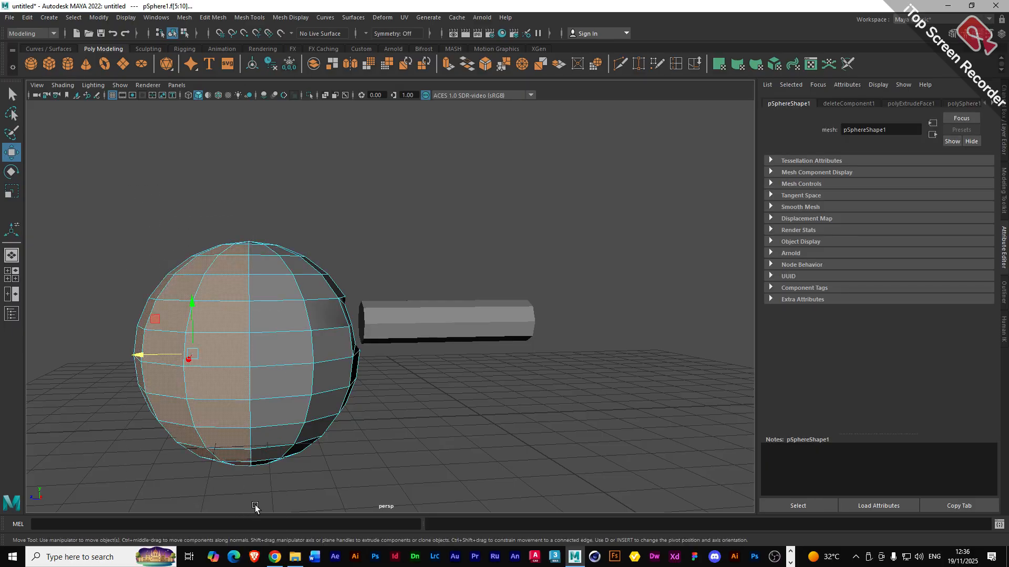
{"action": "key", "text": "space"}
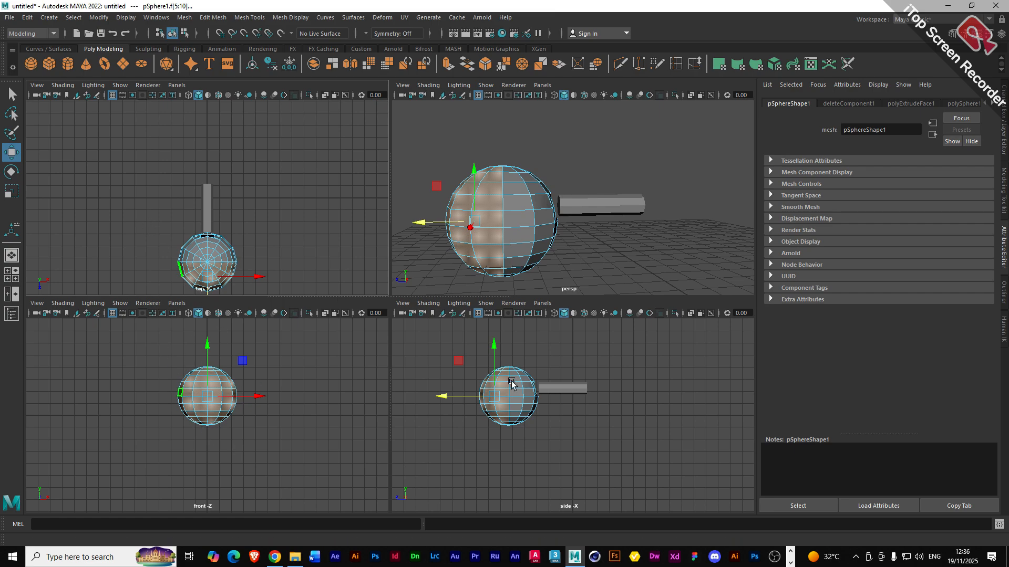
{"action": "left_click", "coordinate": [525, 454]}
{"action": "left_click_drag", "start_coordinate": [470, 338], "coordinate": [505, 465]}
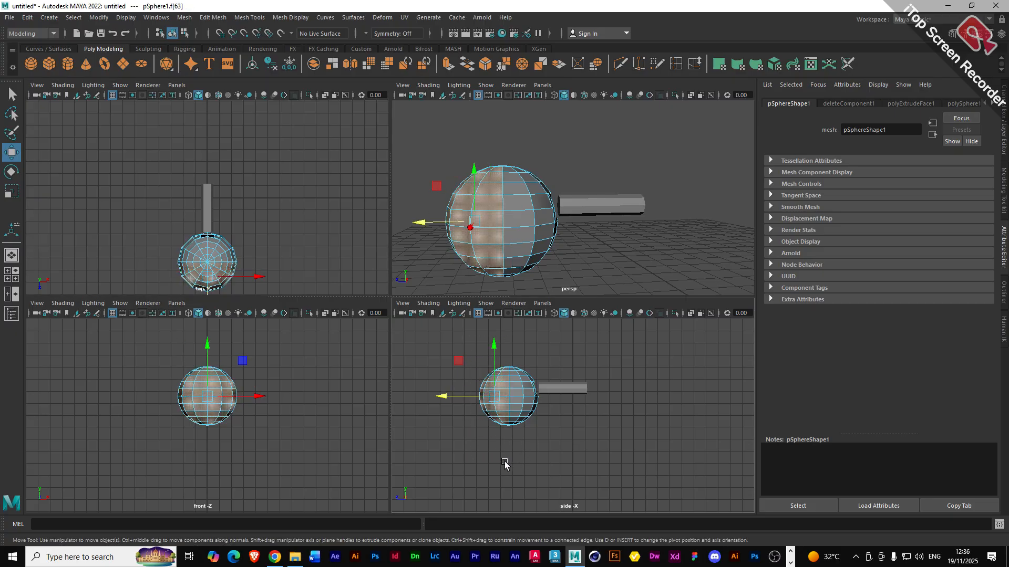
{"action": "key", "text": "Delete"}
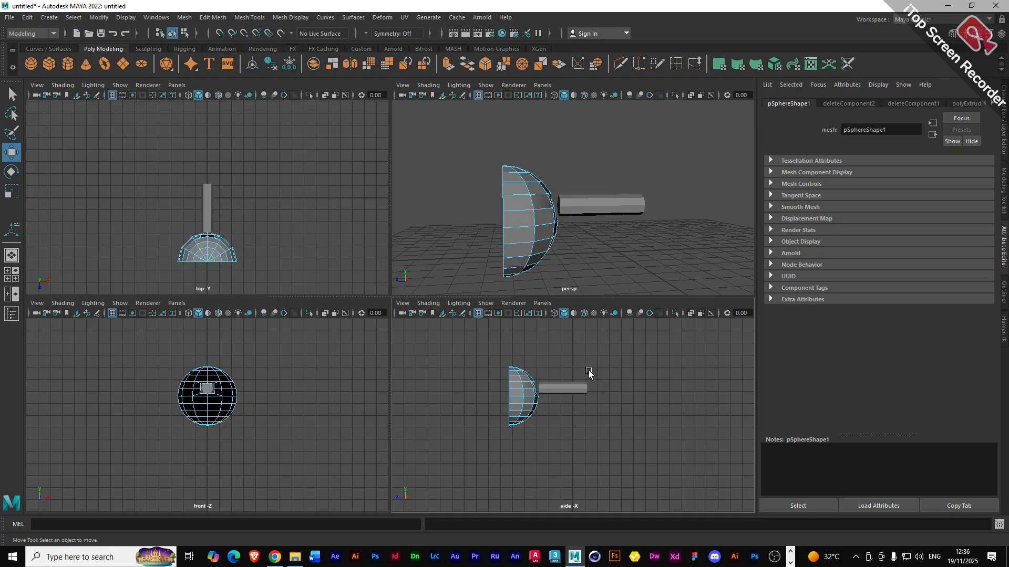
- Select the cylinder and move it slightly along Z away from the sphere's opening
{"action": "scroll", "coordinate": [527, 205], "scroll_direction": "up", "scroll_amount": 5}
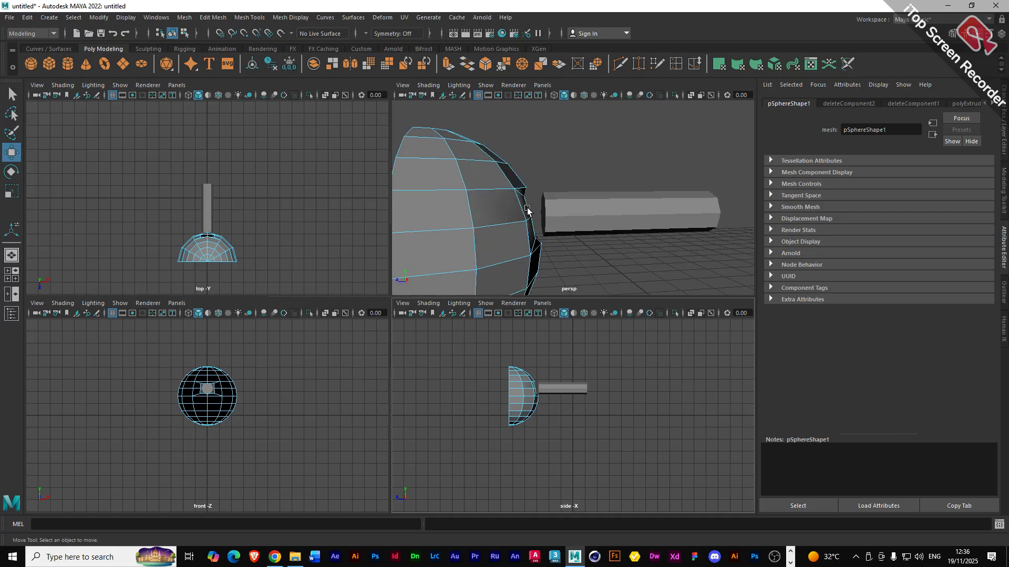
{"action": "key", "text": "space"}
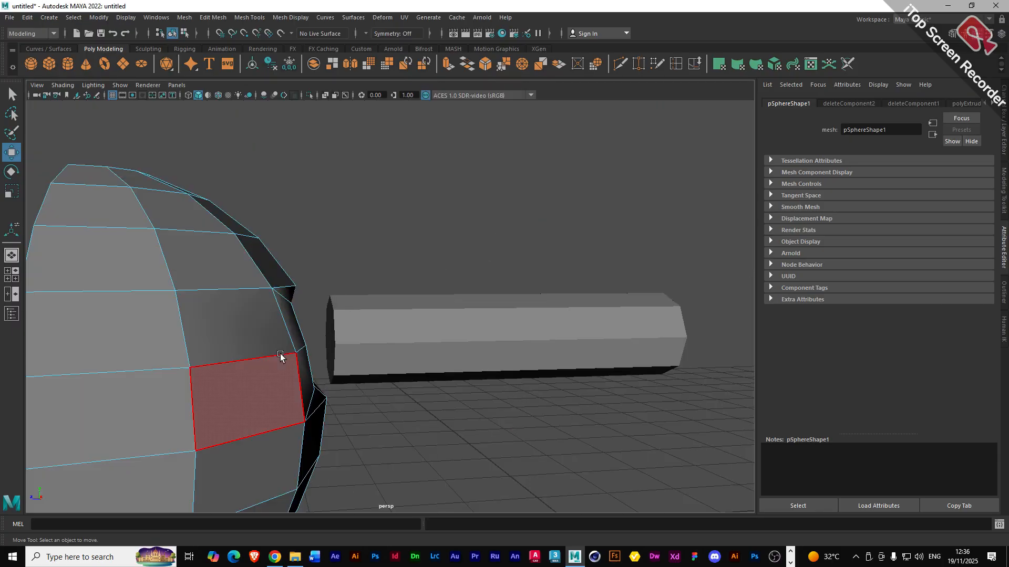
{"action": "left_click_drag", "start_coordinate": [284, 356], "coordinate": [326, 349], "text": "alt"}
{"action": "left_click", "coordinate": [347, 345]}
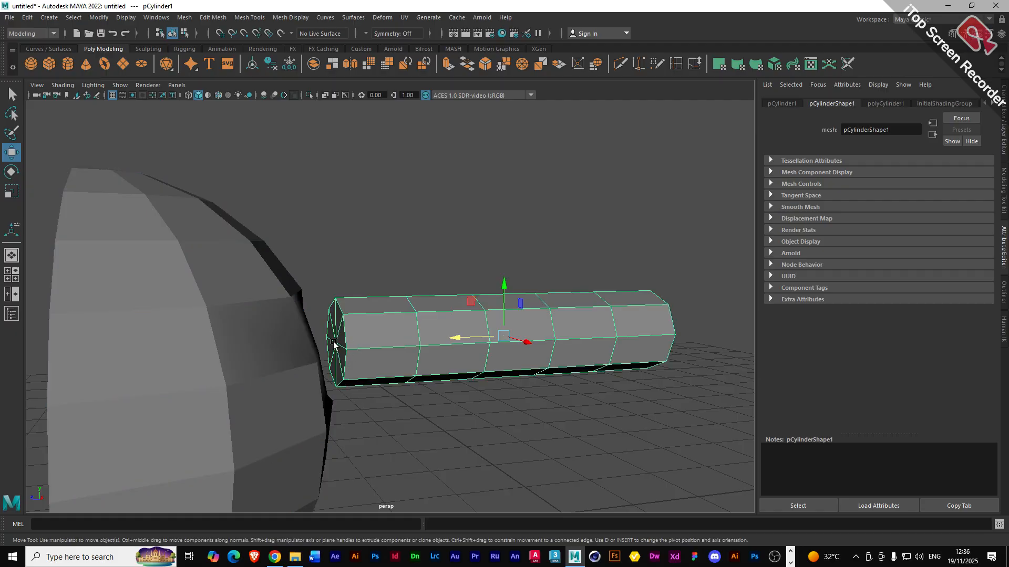
{"action": "scroll", "coordinate": [341, 345], "scroll_direction": "up", "scroll_amount": 3}
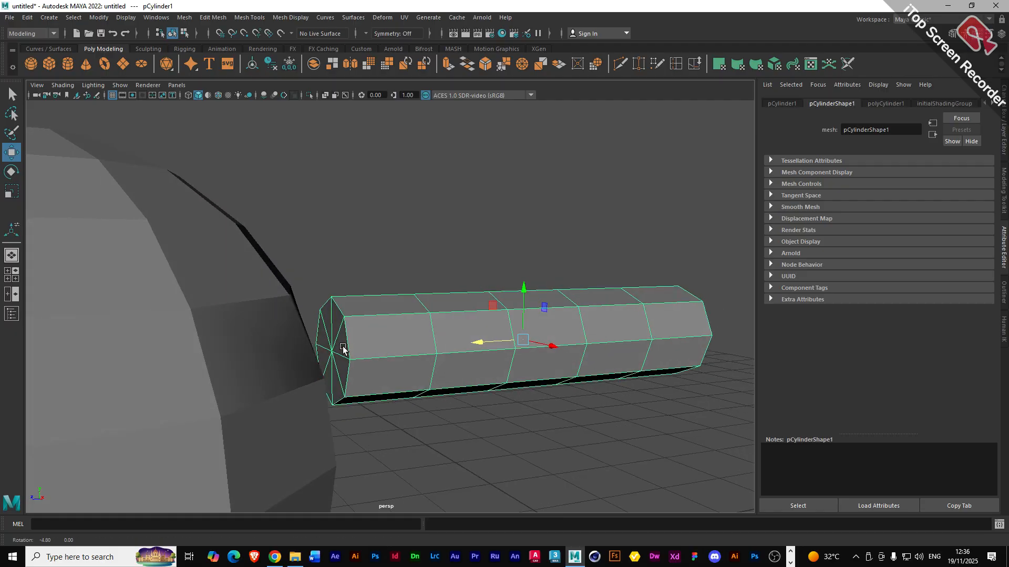
{"action": "left_click_drag", "start_coordinate": [480, 344], "coordinate": [517, 340]}
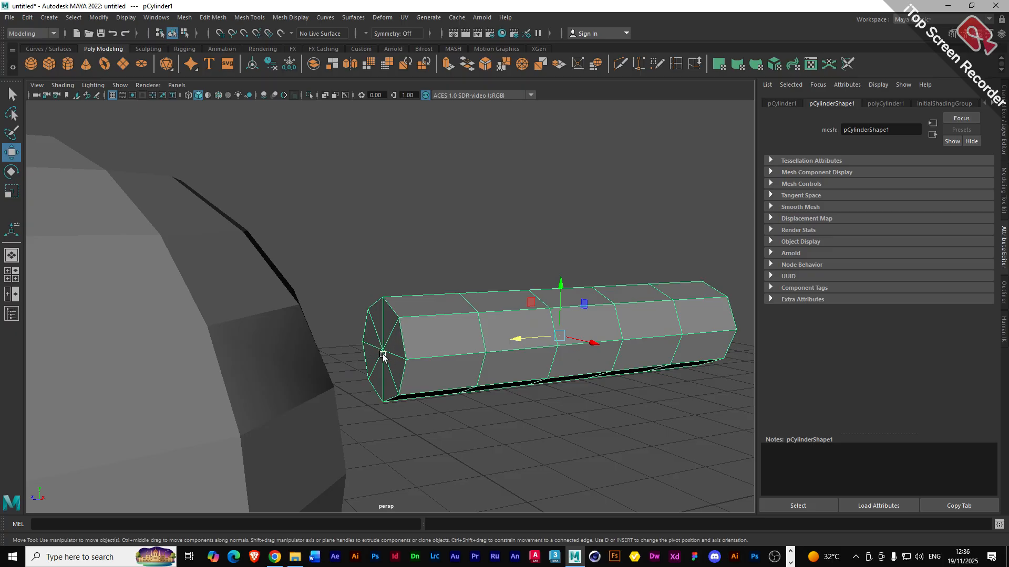
- Delete the eight triangular cap faces on the cylinder end facing the sphere, leaving that end open
{"action": "right_click_drag", "start_coordinate": [384, 359], "coordinate": [386, 315]}
{"action": "left_click", "coordinate": [385, 322]}
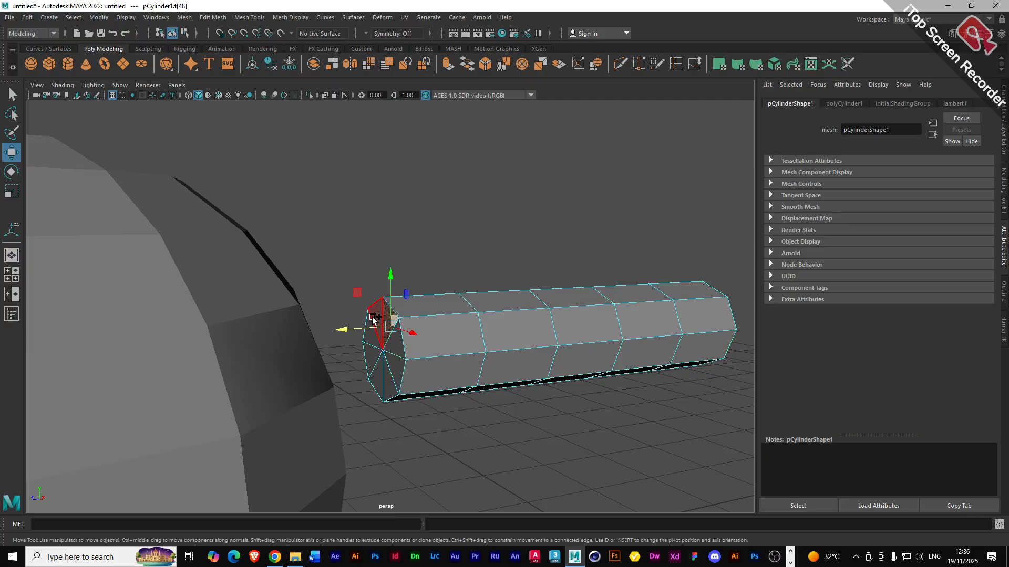
{"action": "left_click", "coordinate": [372, 318], "text": "shift"}
{"action": "left_click", "coordinate": [370, 343], "text": "shift"}
{"action": "left_click", "coordinate": [370, 351], "text": "shift"}
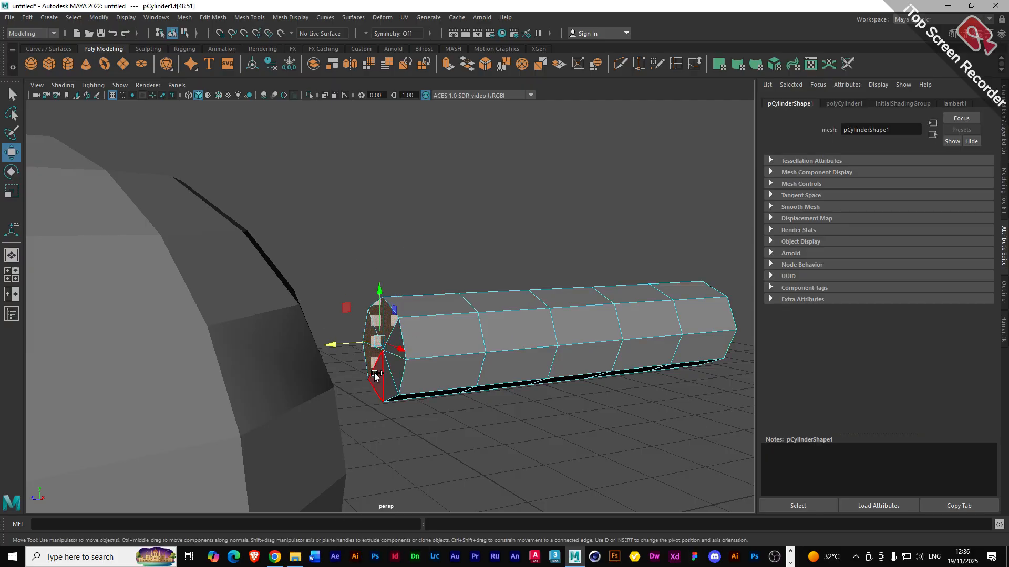
{"action": "left_click", "coordinate": [374, 373], "text": "shift"}
{"action": "left_click", "coordinate": [388, 376], "text": "shift"}
{"action": "left_click", "coordinate": [395, 372], "text": "shift"}
{"action": "left_click", "coordinate": [397, 344], "text": "shift"}
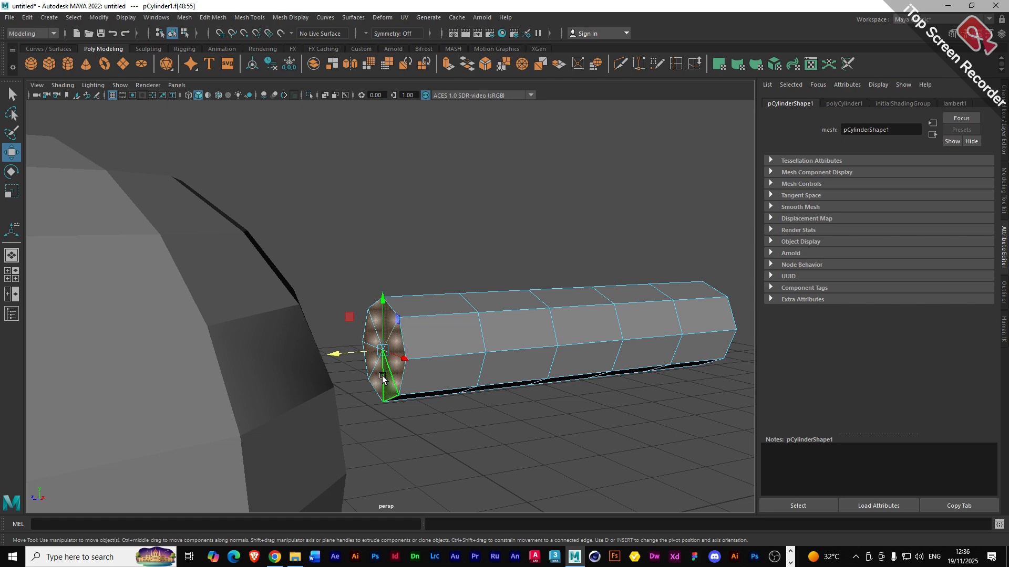
{"action": "key", "text": "Delete"}
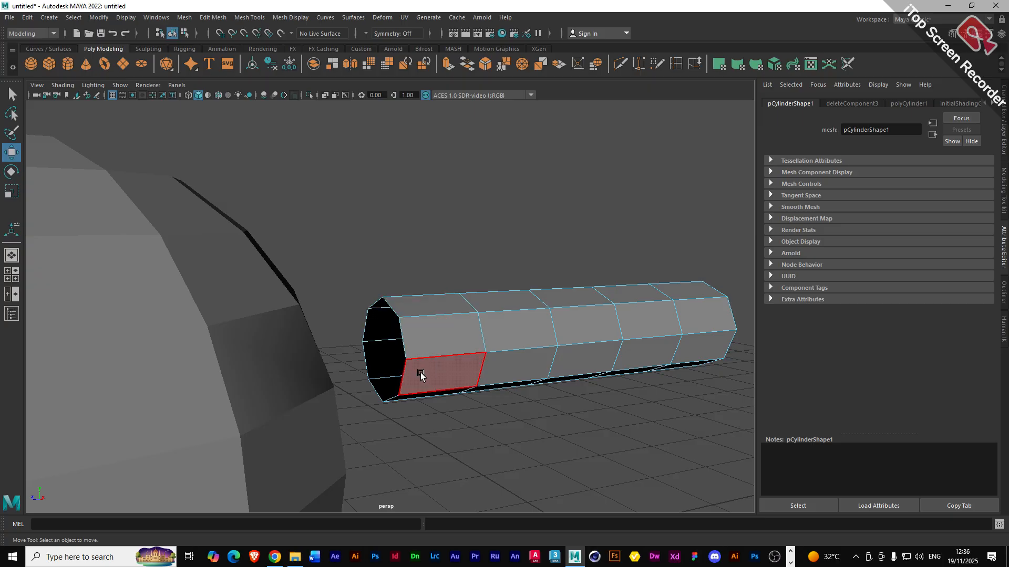
- Move the whole cylinder back along Z until its open end sits close to the sphere's opening
{"action": "right_click_drag", "start_coordinate": [448, 352], "coordinate": [493, 256]}
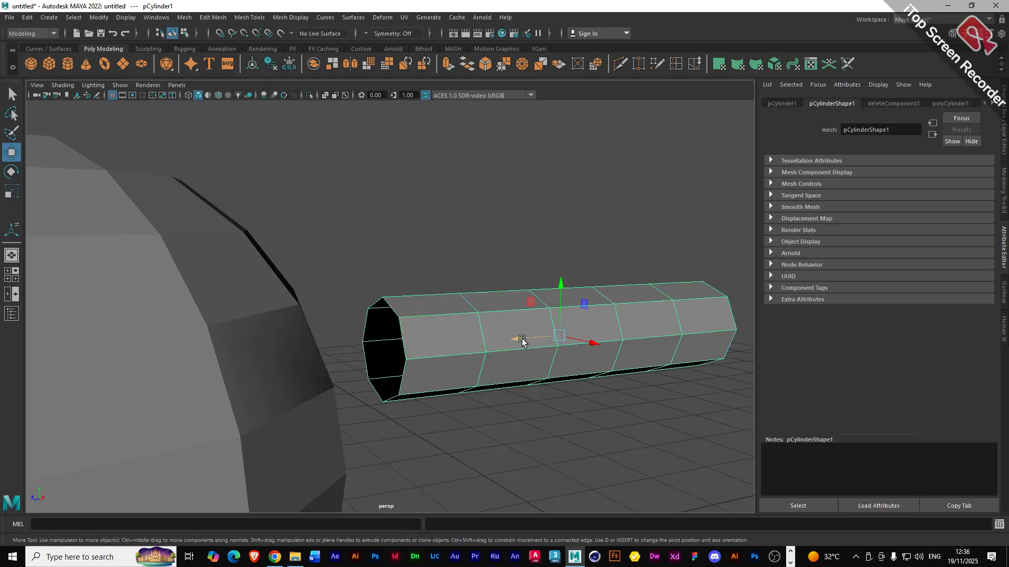
{"action": "left_click_drag", "start_coordinate": [522, 339], "coordinate": [497, 343]}
{"action": "left_click_drag", "start_coordinate": [347, 393], "coordinate": [310, 399], "text": "alt"}
{"action": "left_click_drag", "start_coordinate": [484, 354], "coordinate": [442, 354]}
- Select the half sphere and the cylinder together and combine them into one mesh
{"action": "left_click", "coordinate": [223, 315]}
{"action": "left_click_drag", "start_coordinate": [224, 326], "coordinate": [180, 353], "text": "alt"}
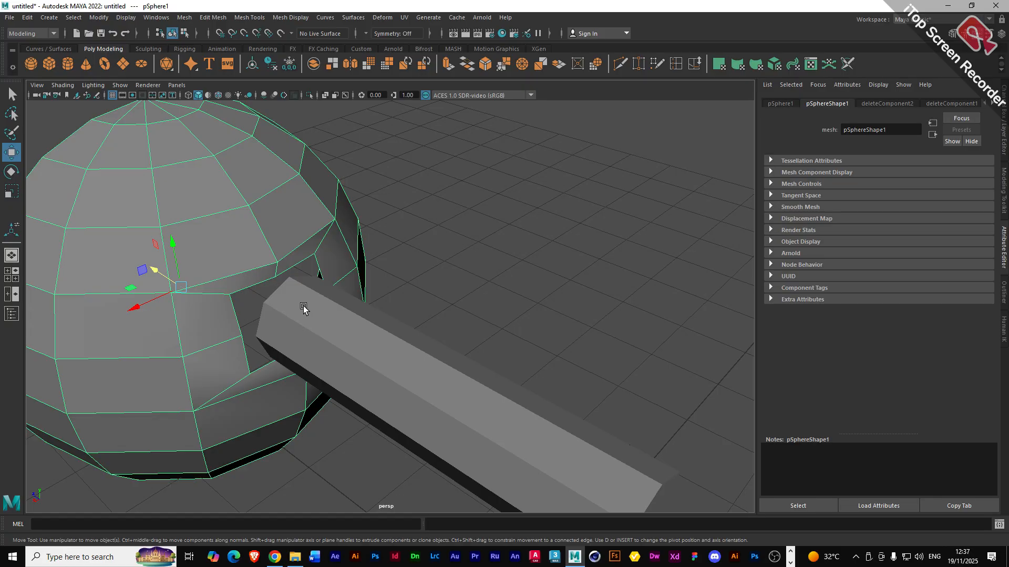
{"action": "left_click_drag", "start_coordinate": [299, 326], "coordinate": [242, 315], "text": "alt"}
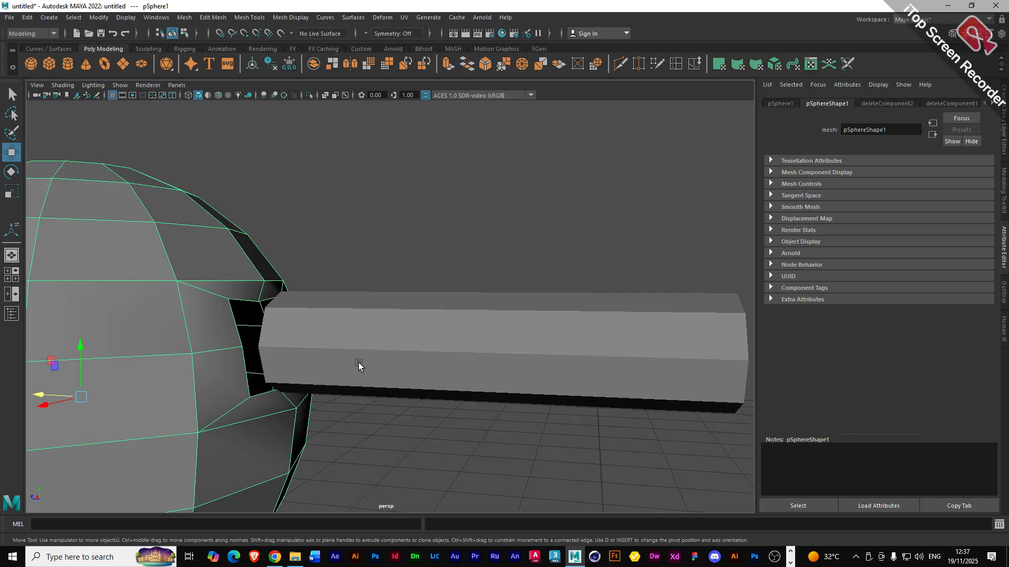
{"action": "left_click", "coordinate": [339, 352]}
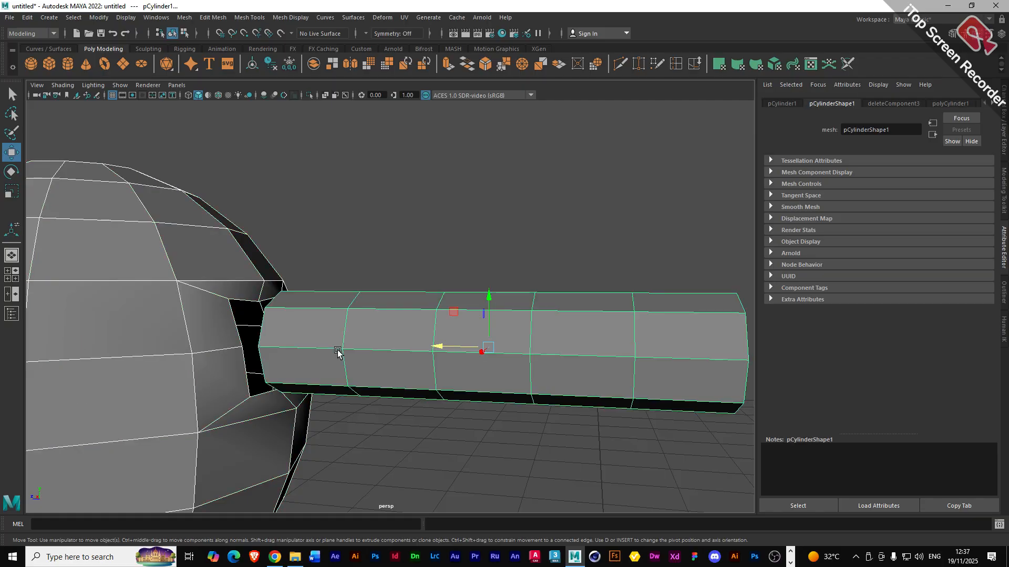
{"action": "left_click", "coordinate": [1005, 194]}
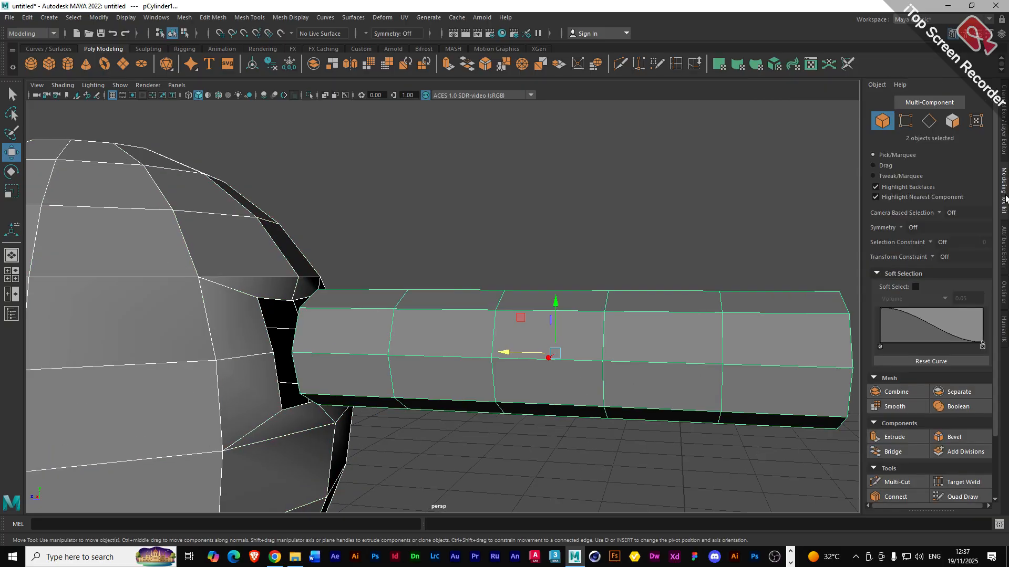
{"action": "left_click", "coordinate": [882, 393]}
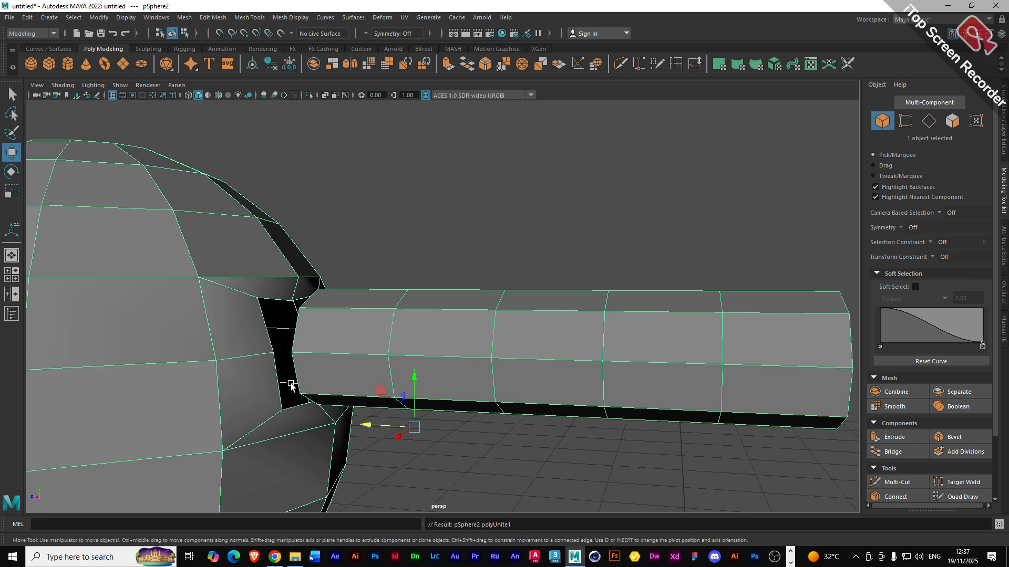
- Select the combined mesh and shift it slightly along Z
{"action": "left_click", "coordinate": [376, 476]}
{"action": "left_click", "coordinate": [396, 376]}
{"action": "mouse_move", "coordinate": [372, 425]}
{"action": "left_mouse_down"}
{"action": "mouse_move", "coordinate": [354, 422]}
{"action": "mouse_move", "coordinate": [361, 427]}
{"action": "left_mouse_up"}
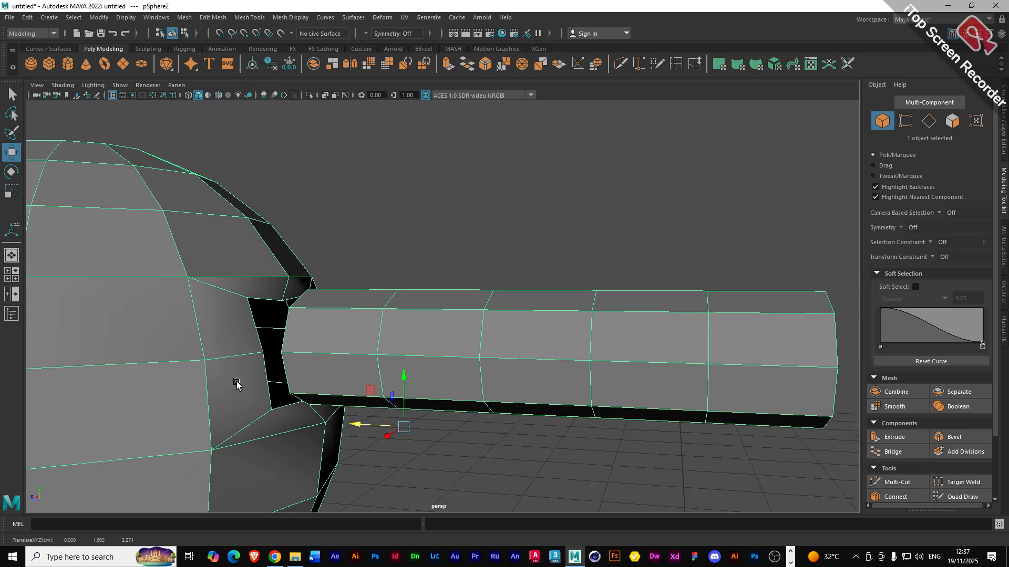
{"action": "left_click_drag", "start_coordinate": [236, 385], "coordinate": [329, 374], "text": "alt"}
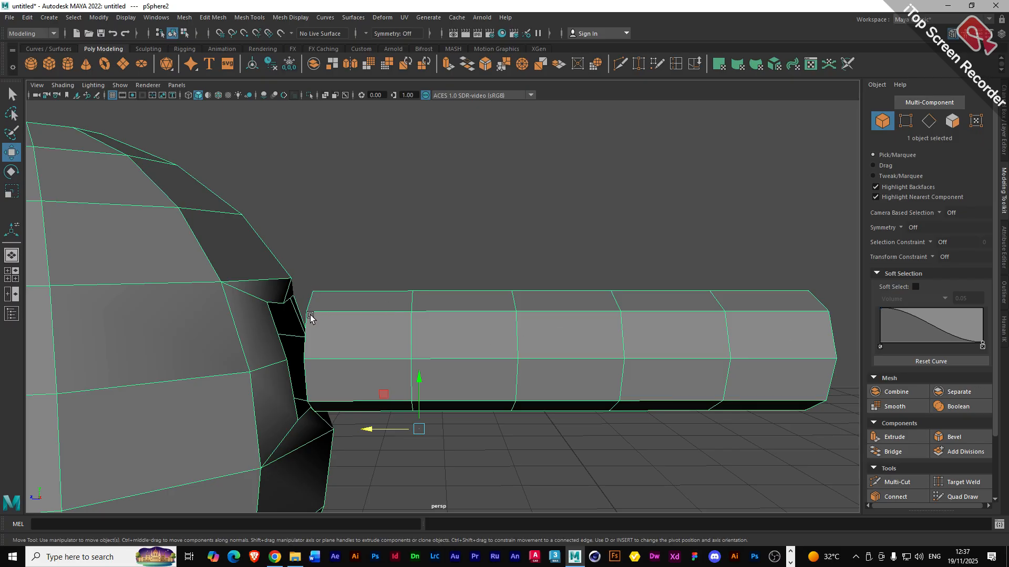
{"action": "left_click_drag", "start_coordinate": [366, 359], "coordinate": [297, 346], "text": "alt"}
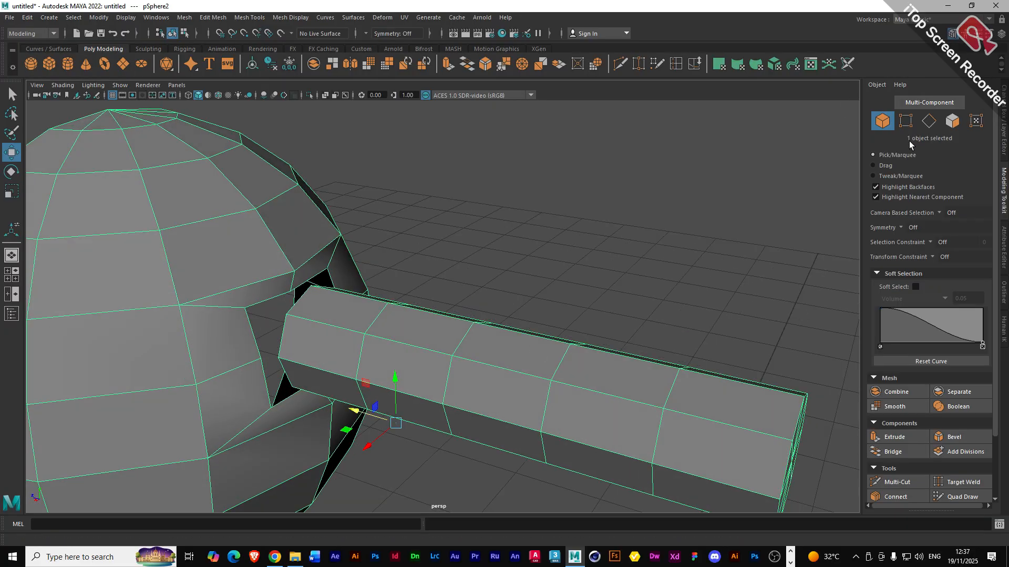
- In vertex mode, use Target Weld to merge the opening's far upper corner vertex into the matching vertex on the cylinder's open rim
{"action": "left_click", "coordinate": [908, 126]}
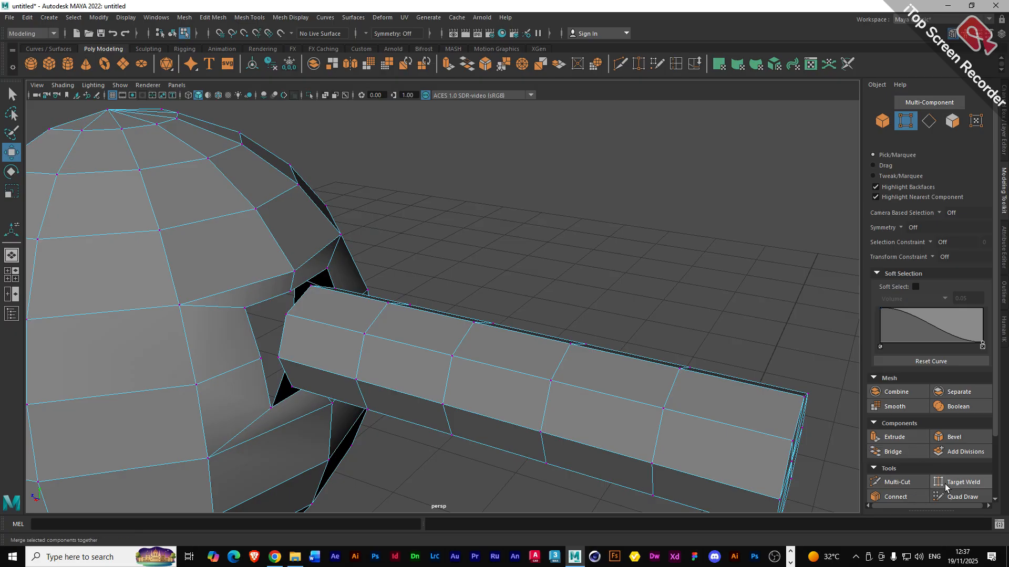
{"action": "scroll", "coordinate": [995, 437], "scroll_direction": "down", "scroll_amount": 1}
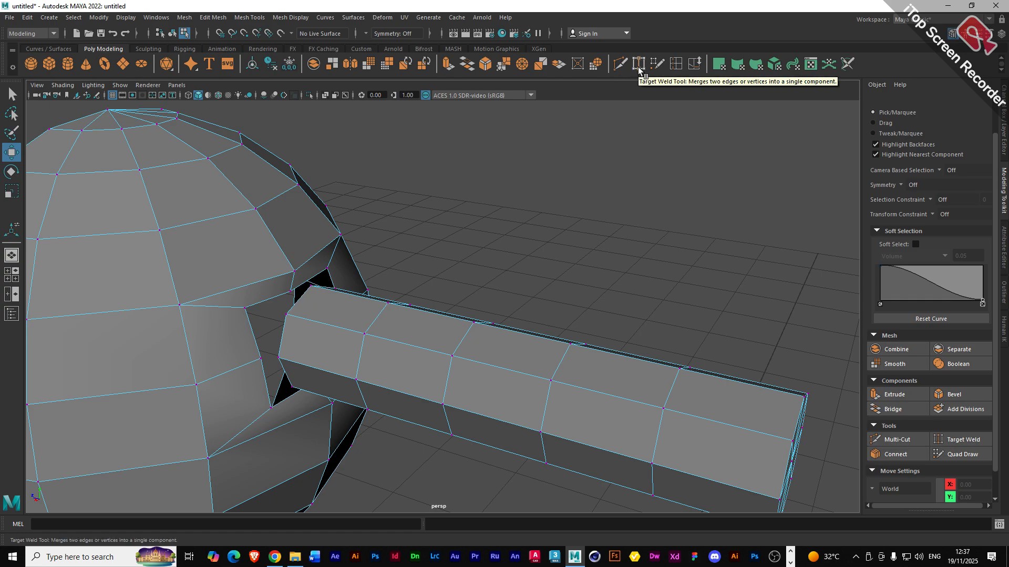
{"action": "scroll", "coordinate": [292, 317], "scroll_direction": "up", "scroll_amount": 2}
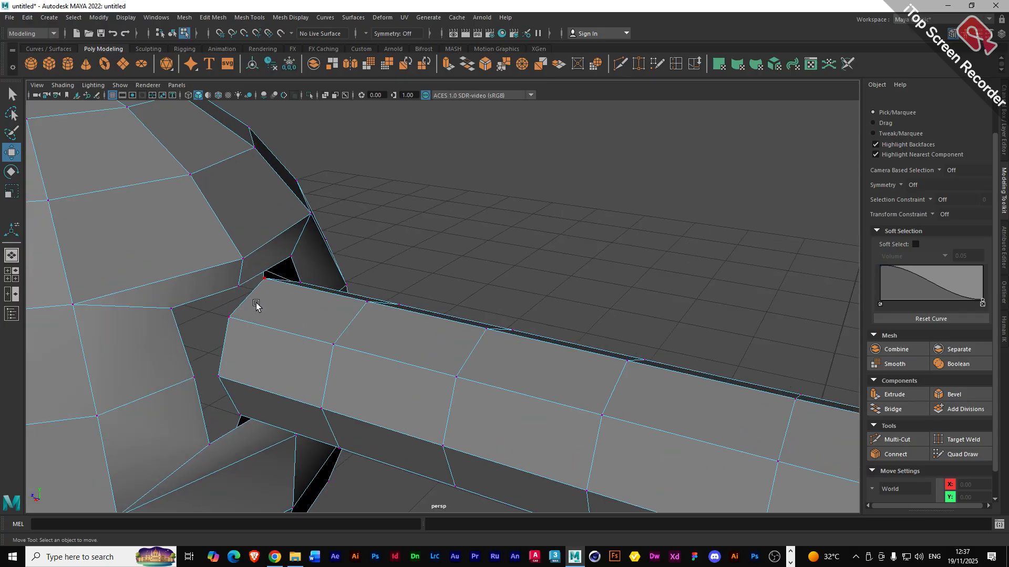
{"action": "left_click_drag", "start_coordinate": [254, 305], "coordinate": [285, 332], "text": "alt"}
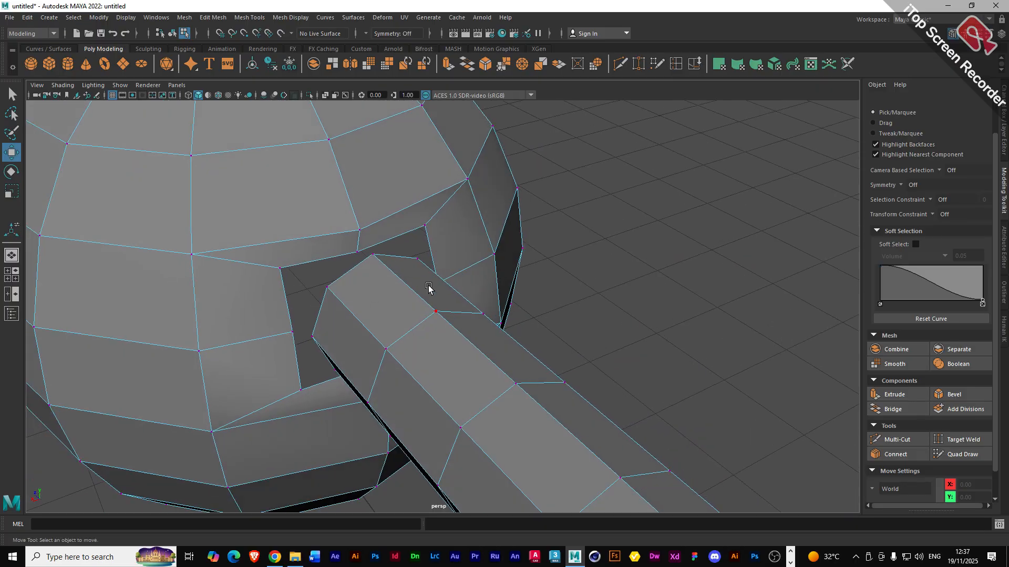
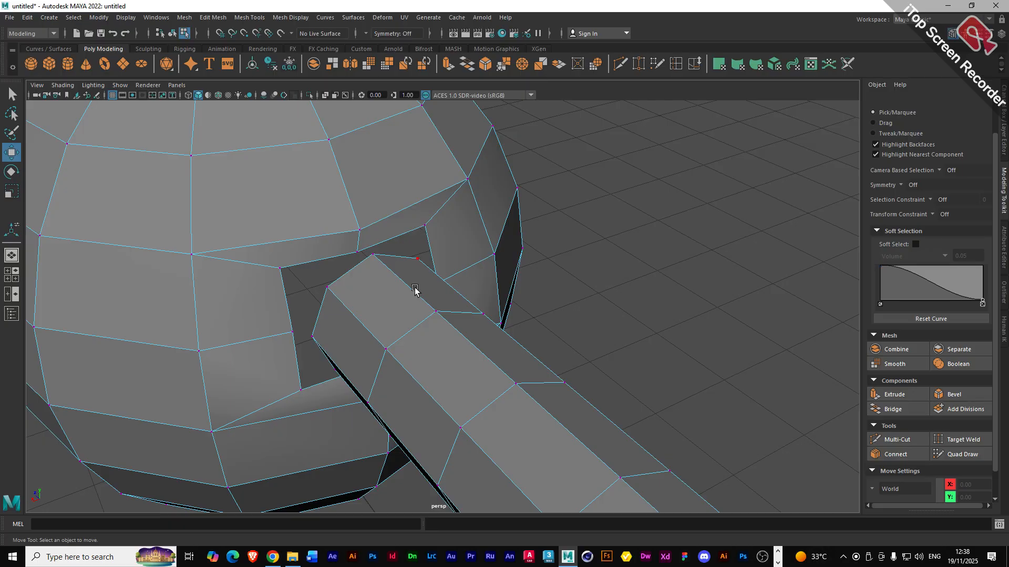
{"action": "mouse_move", "coordinate": [401, 279]}
{"action": "left_mouse_down", "text": "alt"}
{"action": "mouse_move", "coordinate": [410, 301]}
{"action": "mouse_move", "coordinate": [404, 287]}
{"action": "left_mouse_up", "text": "alt"}
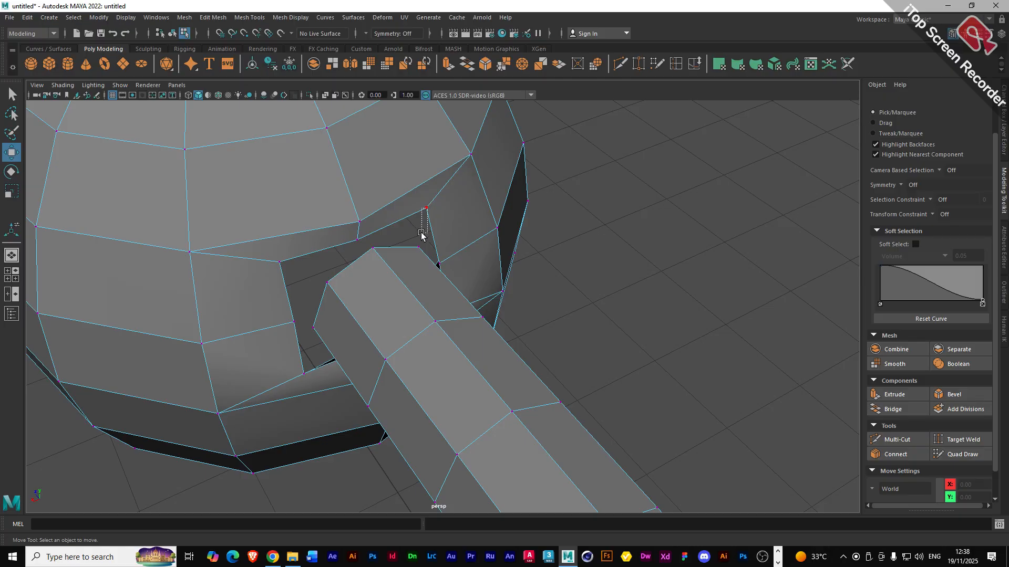
{"action": "left_click", "coordinate": [426, 210]}
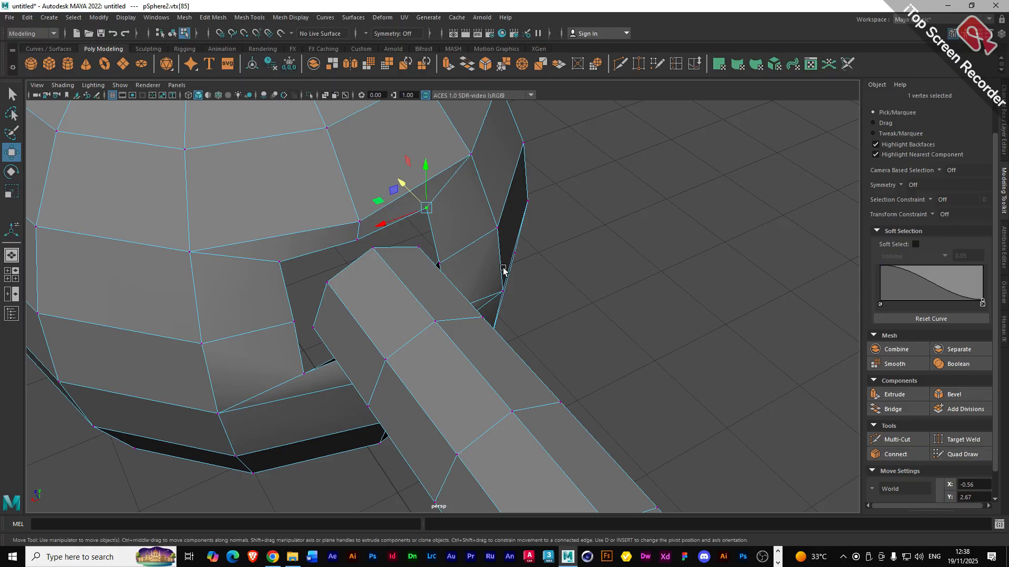
{"action": "left_click", "coordinate": [962, 439]}
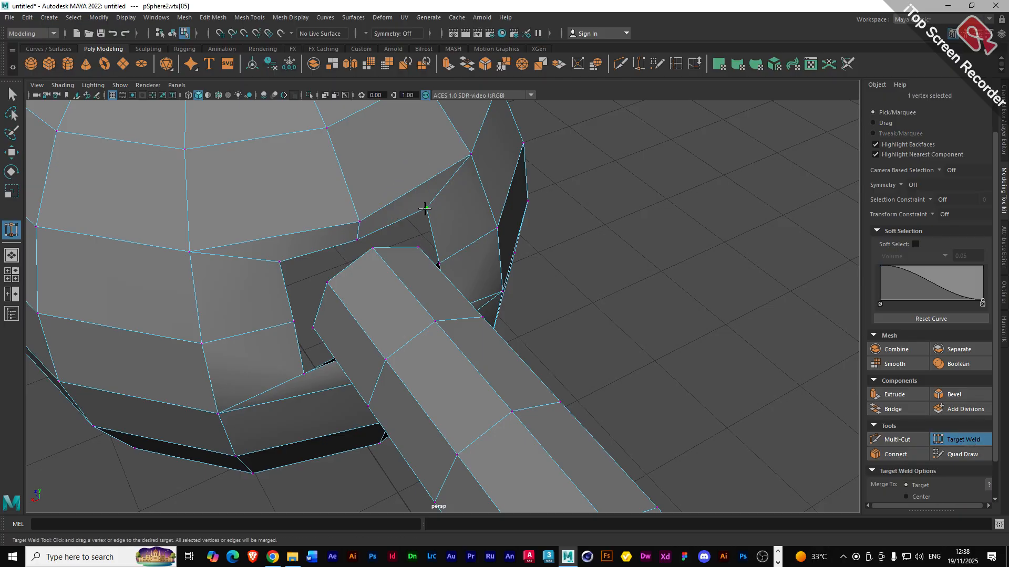
{"action": "left_click_drag", "start_coordinate": [426, 207], "coordinate": [419, 247]}
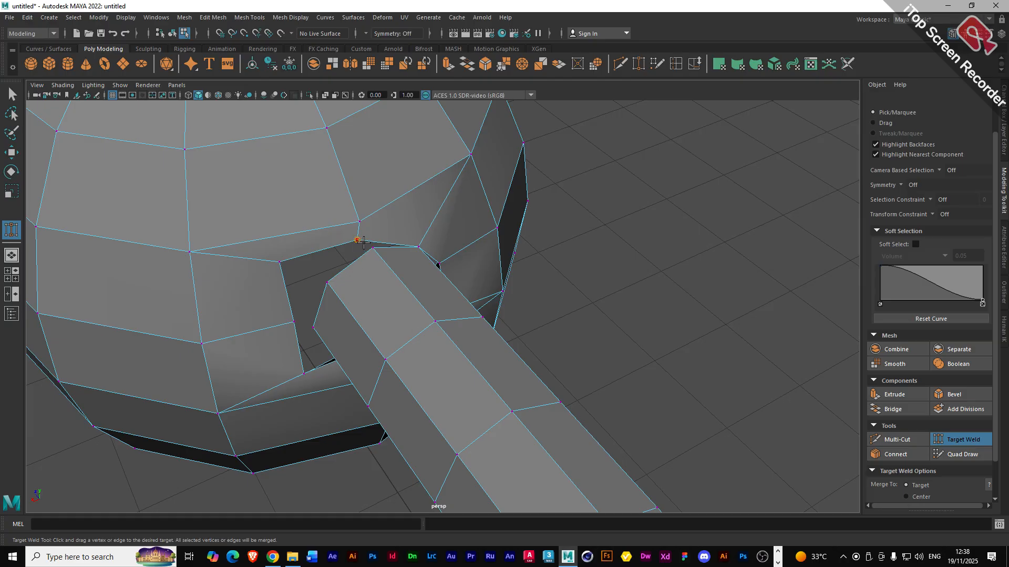
- Weld the opening's top middle, near upper corner and near side middle vertices to the adjacent cylinder rim vertices
{"action": "left_click_drag", "start_coordinate": [363, 241], "coordinate": [368, 249]}
{"action": "left_click_drag", "start_coordinate": [282, 263], "coordinate": [327, 282]}
{"action": "left_click_drag", "start_coordinate": [294, 322], "coordinate": [312, 333]}
- Weld the remaining vertices along the opening's lower edge and far side to the cylinder rim, and exit Target Weld
{"action": "left_click_drag", "start_coordinate": [316, 373], "coordinate": [342, 432], "text": "alt"}
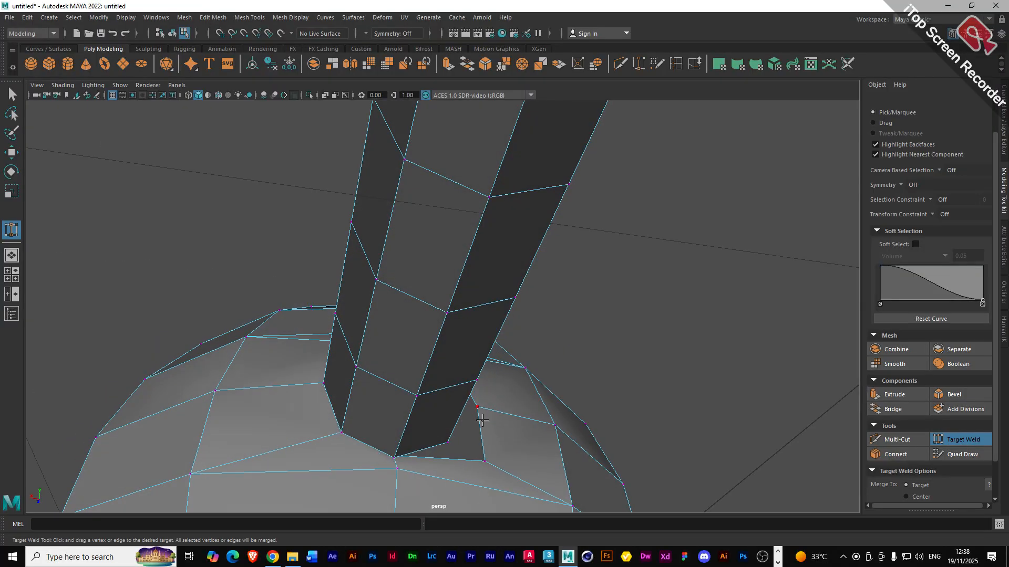
{"action": "left_click_drag", "start_coordinate": [482, 420], "coordinate": [516, 366], "text": "alt"}
{"action": "left_click_drag", "start_coordinate": [532, 431], "coordinate": [497, 419]}
{"action": "left_click_drag", "start_coordinate": [574, 411], "coordinate": [393, 419], "text": "alt"}
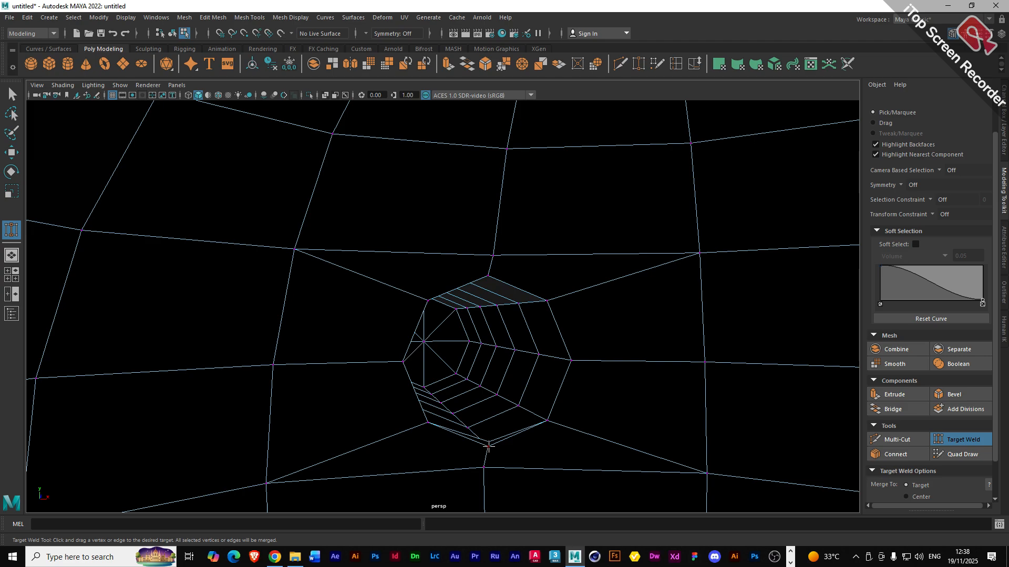
{"action": "left_click_drag", "start_coordinate": [489, 443], "coordinate": [489, 456]}
{"action": "left_click", "coordinate": [973, 440]}
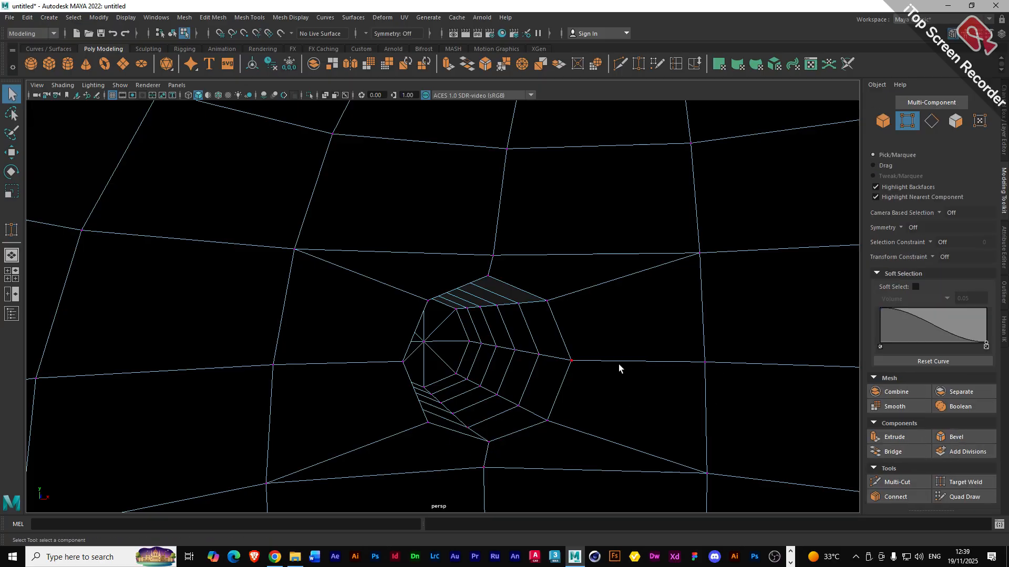
- Return to object mode, preview the joined sphere and cylinder mesh smoothed, and restore its unsmoothed display
{"action": "scroll", "coordinate": [469, 332], "scroll_direction": "down", "scroll_amount": 6}
{"action": "left_click_drag", "start_coordinate": [374, 313], "coordinate": [515, 356], "text": "alt"}
{"action": "left_click", "coordinate": [883, 120]}
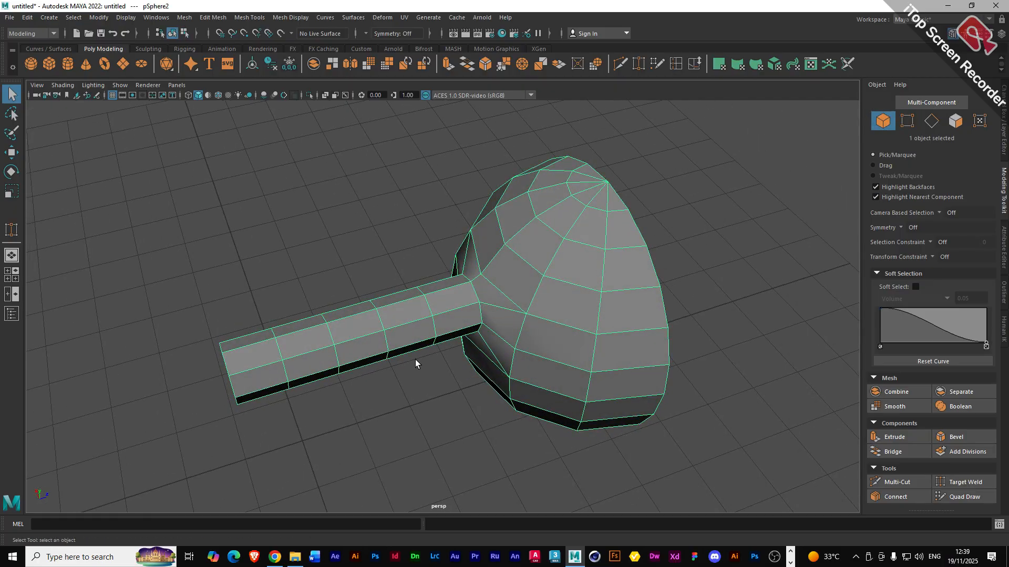
{"action": "left_click_drag", "start_coordinate": [378, 343], "coordinate": [554, 323], "text": "alt"}
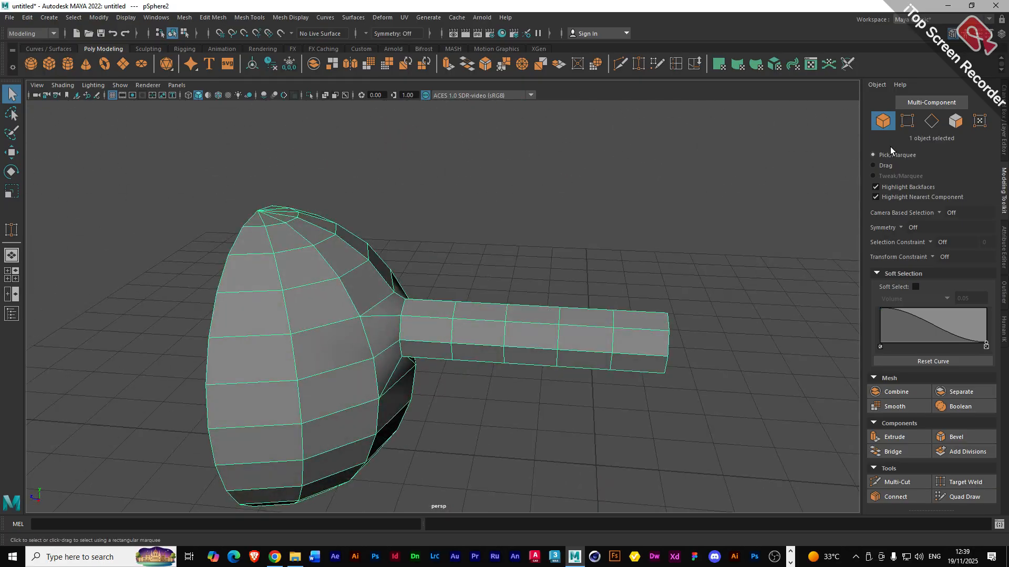
{"action": "key", "text": "3"}
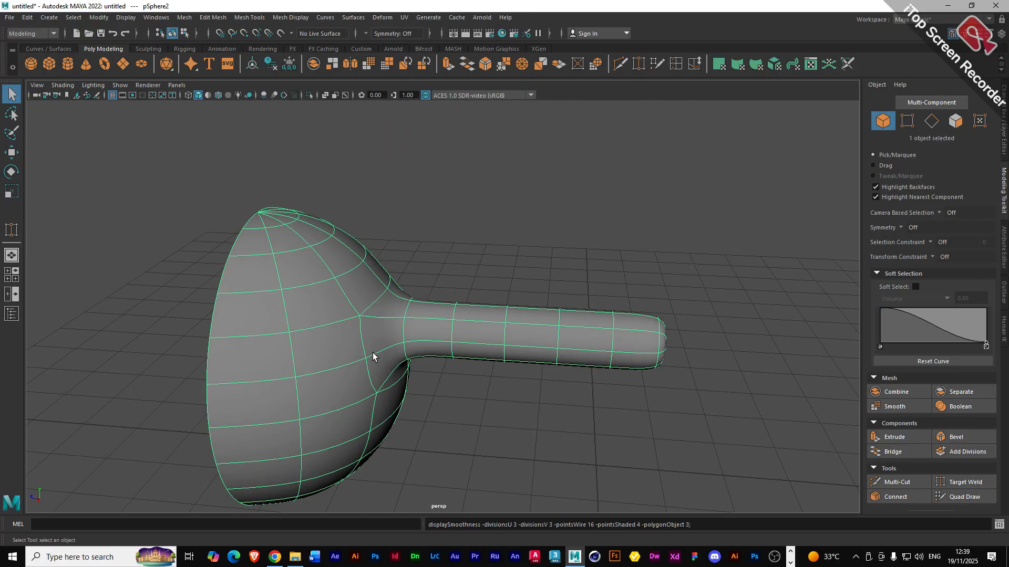
{"action": "left_click", "coordinate": [434, 409]}
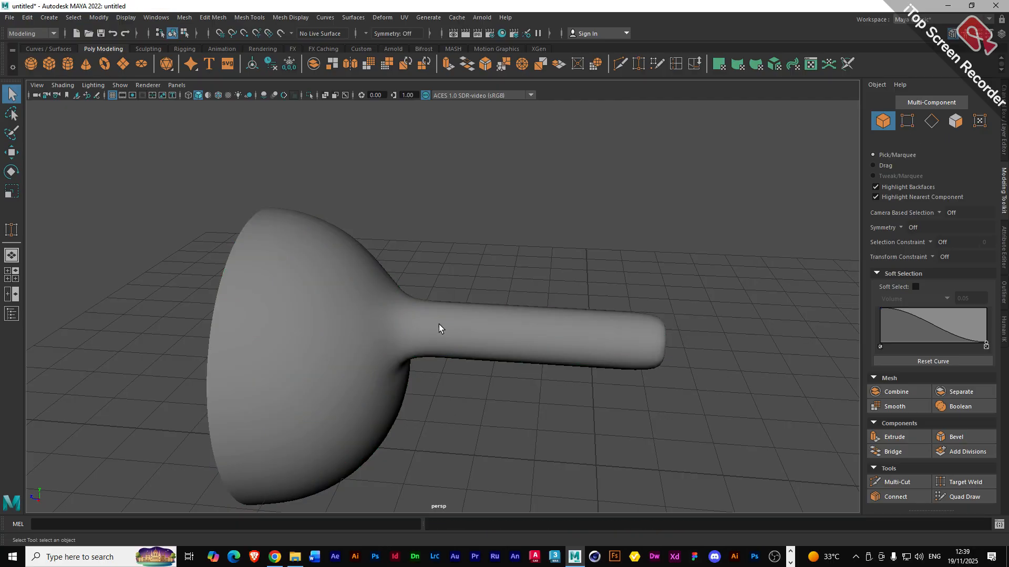
{"action": "left_click_drag", "start_coordinate": [468, 387], "coordinate": [442, 361], "text": "alt"}
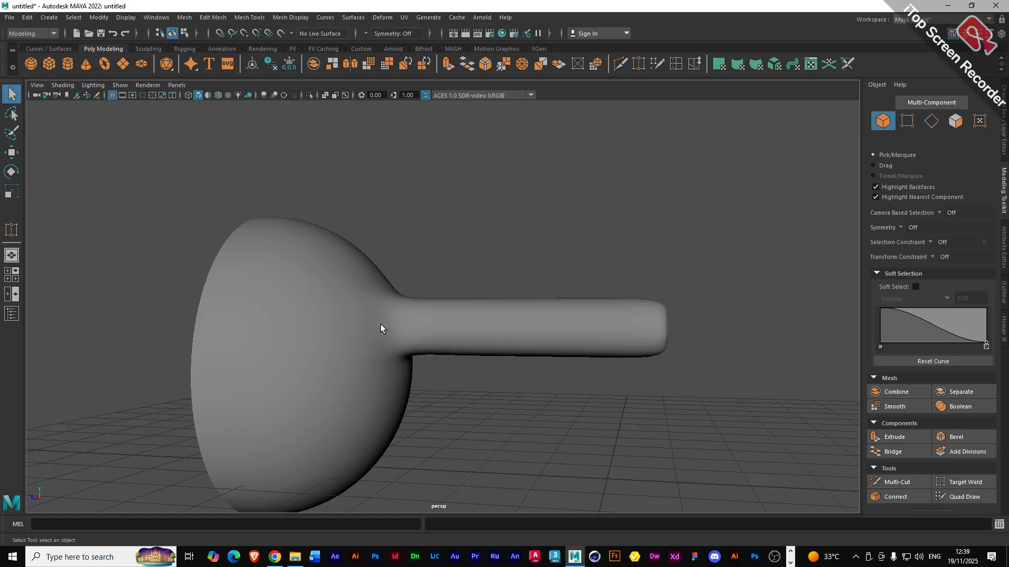
{"action": "left_click", "coordinate": [425, 332]}
{"action": "key", "text": "1"}
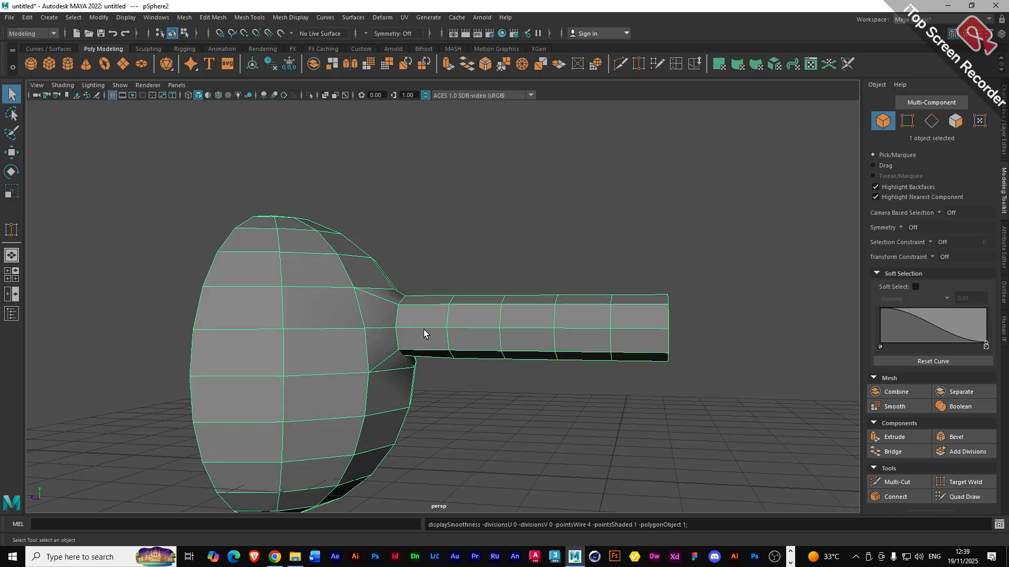
- In vertex mode, raise the half sphere vertex just above the cylinder joint slightly along Y
{"action": "left_click_drag", "start_coordinate": [430, 368], "coordinate": [326, 379], "text": "alt"}
{"action": "scroll", "coordinate": [450, 289], "scroll_direction": "up", "scroll_amount": 5}
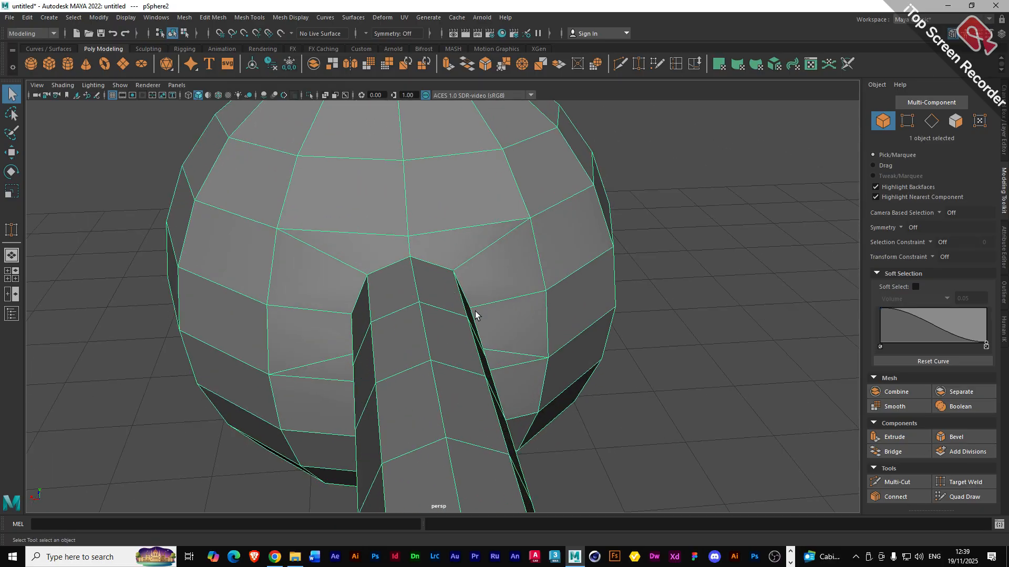
{"action": "left_click_drag", "start_coordinate": [493, 323], "coordinate": [423, 308], "text": "alt"}
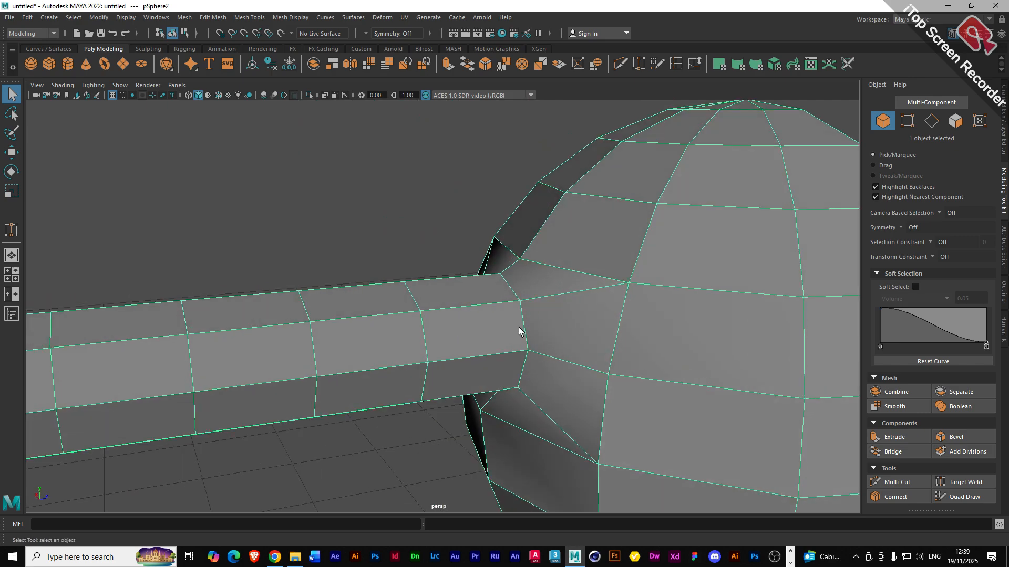
{"action": "left_click", "coordinate": [907, 120]}
{"action": "left_click", "coordinate": [520, 260]}
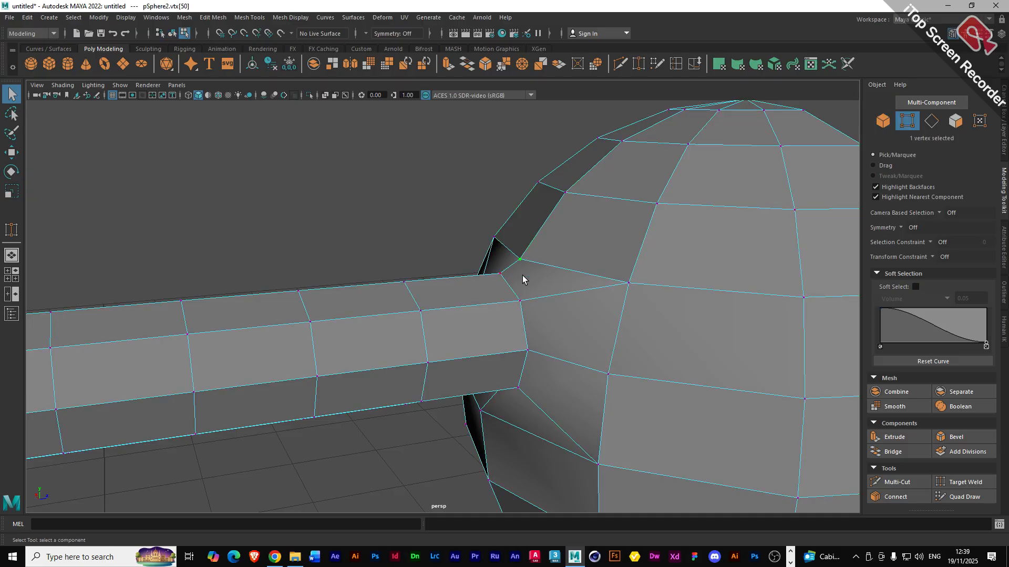
{"action": "key", "text": "w"}
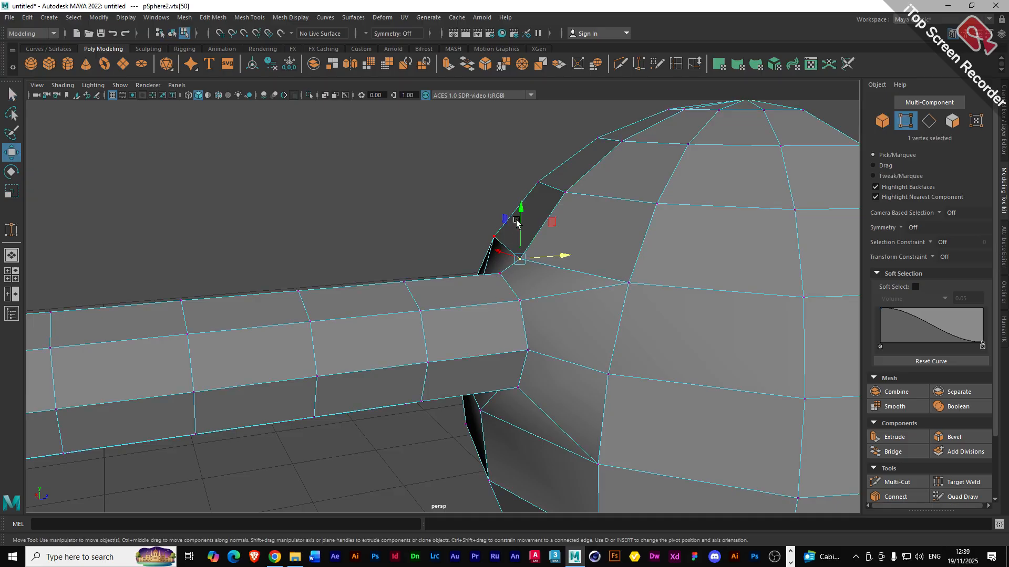
{"action": "left_click_drag", "start_coordinate": [539, 270], "coordinate": [491, 281], "text": "alt"}
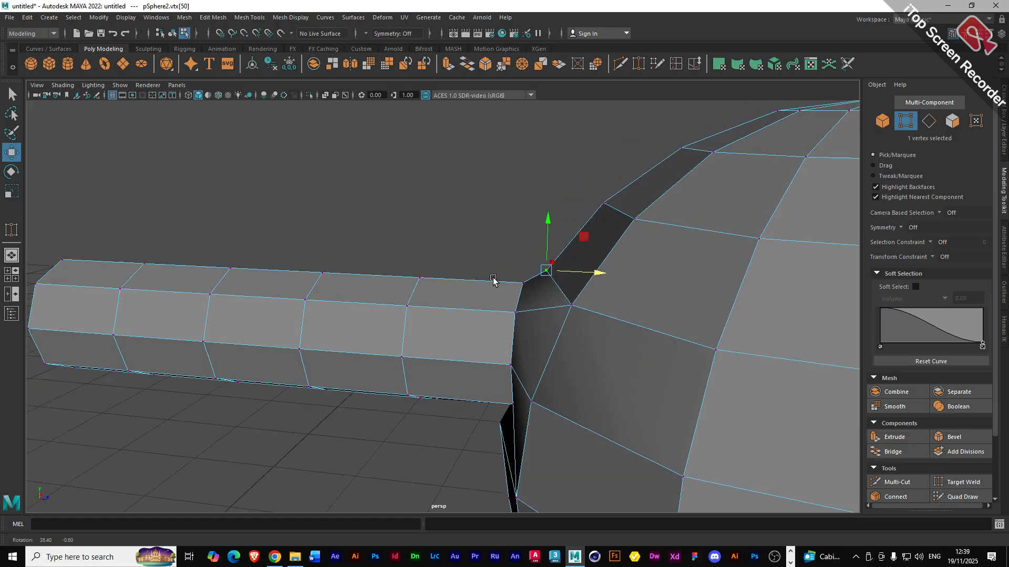
{"action": "left_click_drag", "start_coordinate": [550, 227], "coordinate": [548, 221]}
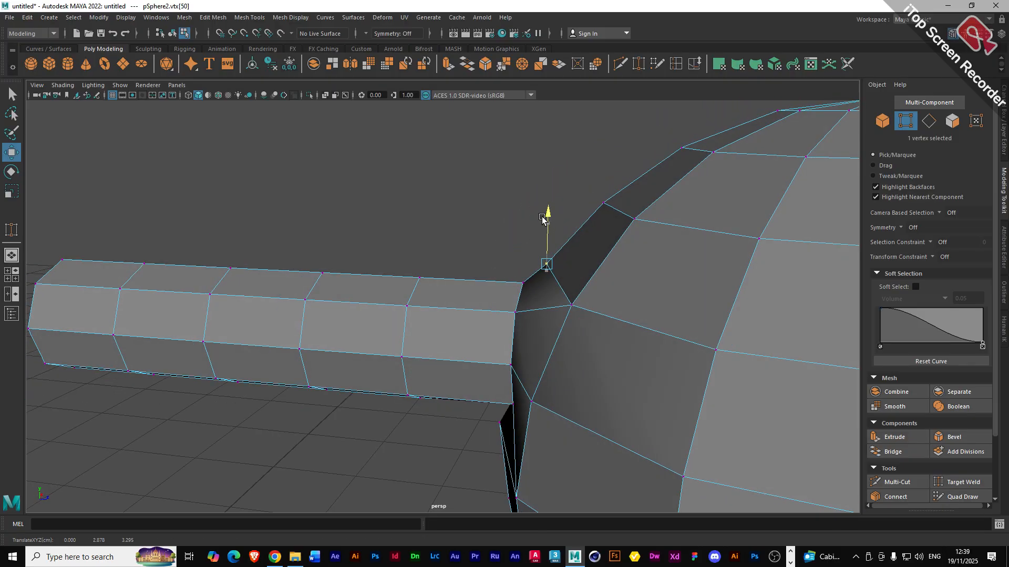
- Shift the half sphere vertex just below the cylinder joint slightly along Z and return to object mode
{"action": "left_click_drag", "start_coordinate": [513, 387], "coordinate": [620, 372], "text": "alt"}
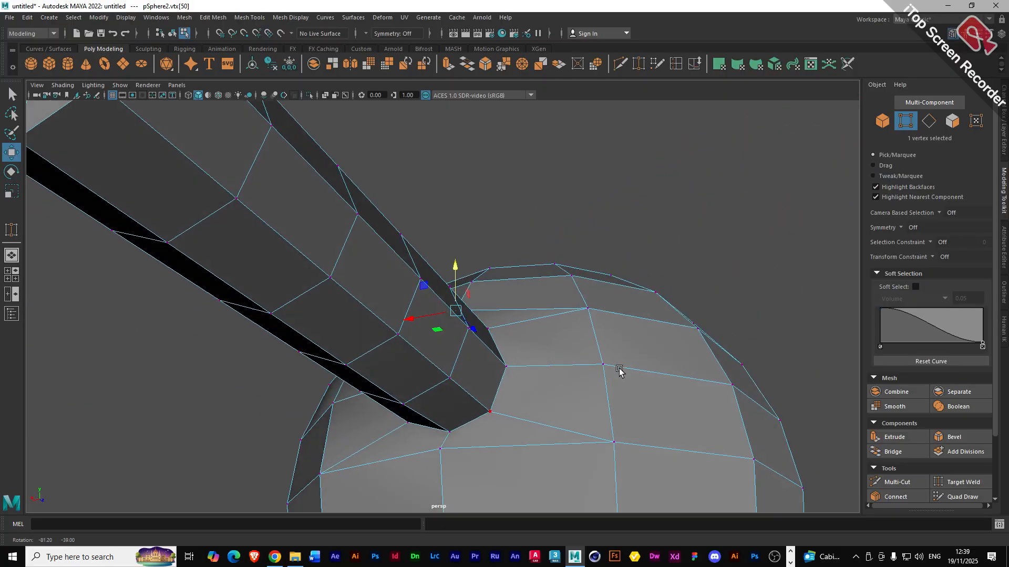
{"action": "left_click", "coordinate": [441, 450]}
{"action": "left_click_drag", "start_coordinate": [384, 482], "coordinate": [361, 488], "text": "alt"}
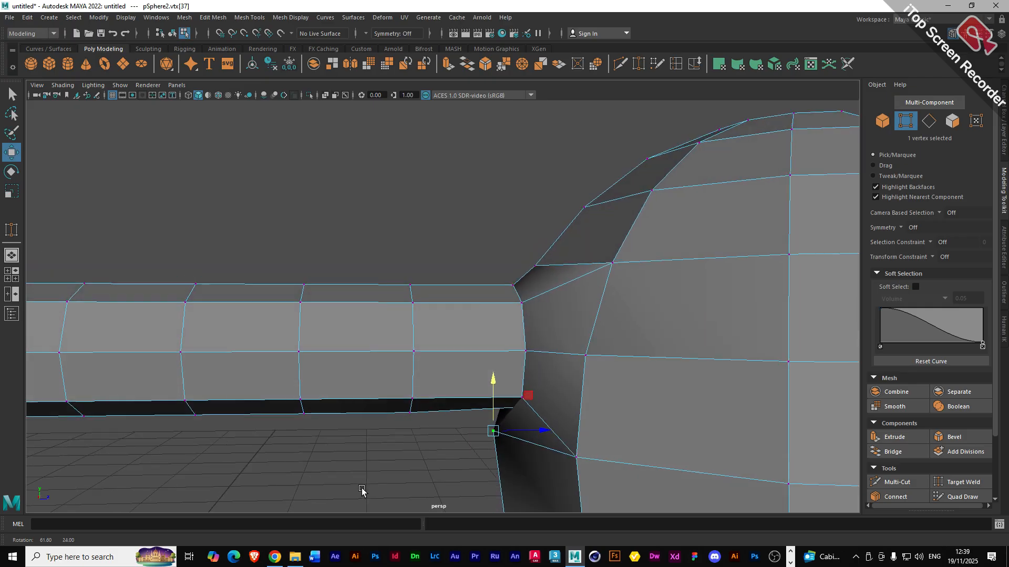
{"action": "left_click_drag", "start_coordinate": [558, 433], "coordinate": [553, 434]}
{"action": "left_click_drag", "start_coordinate": [482, 409], "coordinate": [400, 403], "text": "alt"}
{"action": "scroll", "coordinate": [478, 392], "scroll_direction": "down", "scroll_amount": 4}
{"action": "key", "text": "F8"}
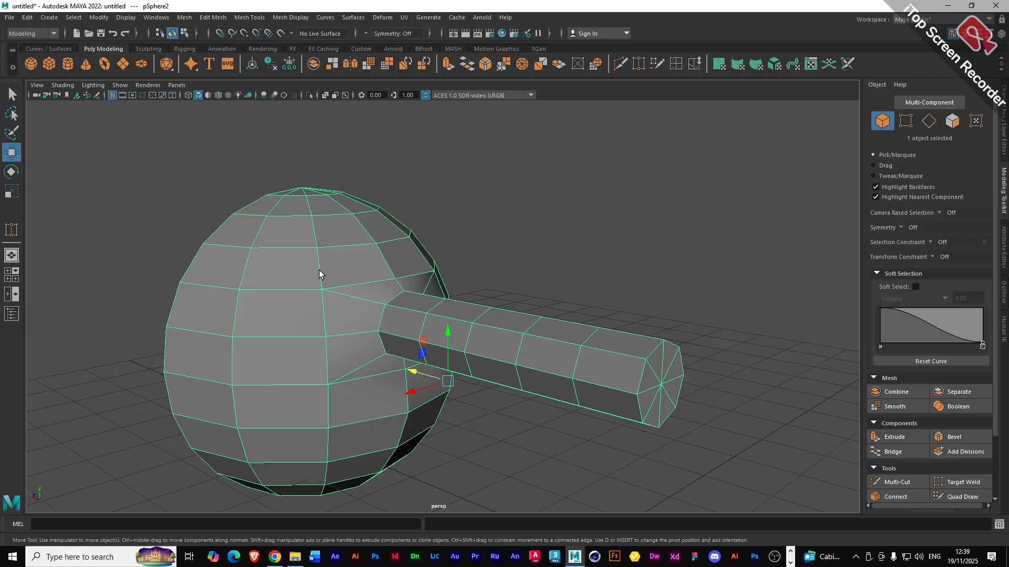
- Delete the joined mesh and change the viewport layout to Three Panes Split Left
{"action": "key", "text": "Delete"}
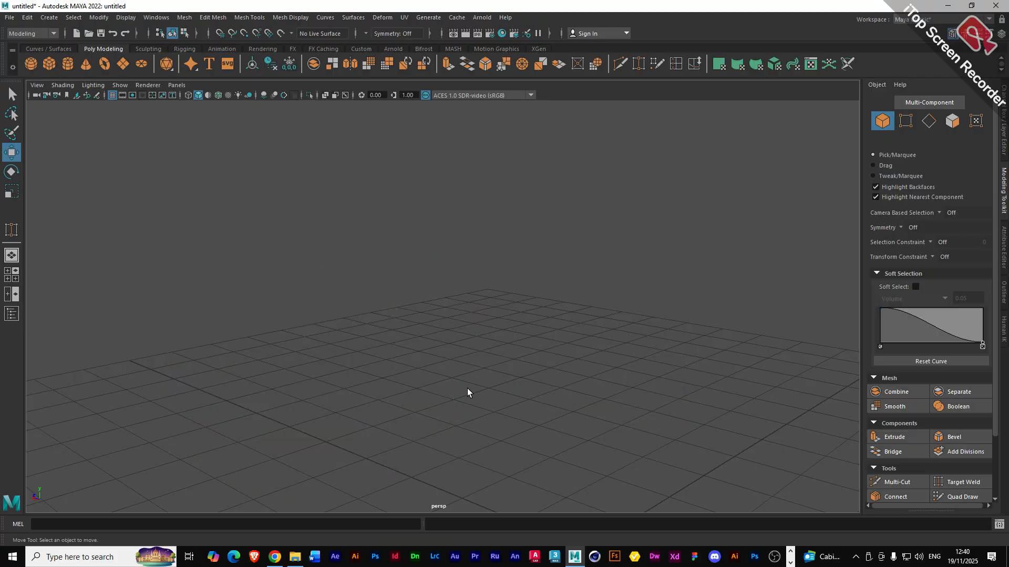
{"action": "key", "text": "f"}
{"action": "left_click", "coordinate": [176, 85]}
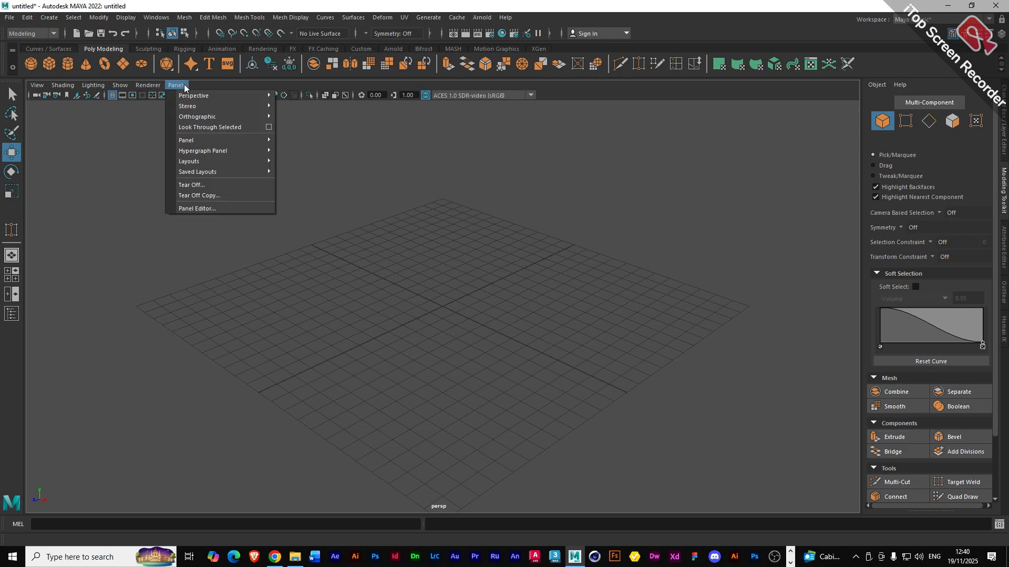
{"action": "mouse_move", "coordinate": [230, 152]}
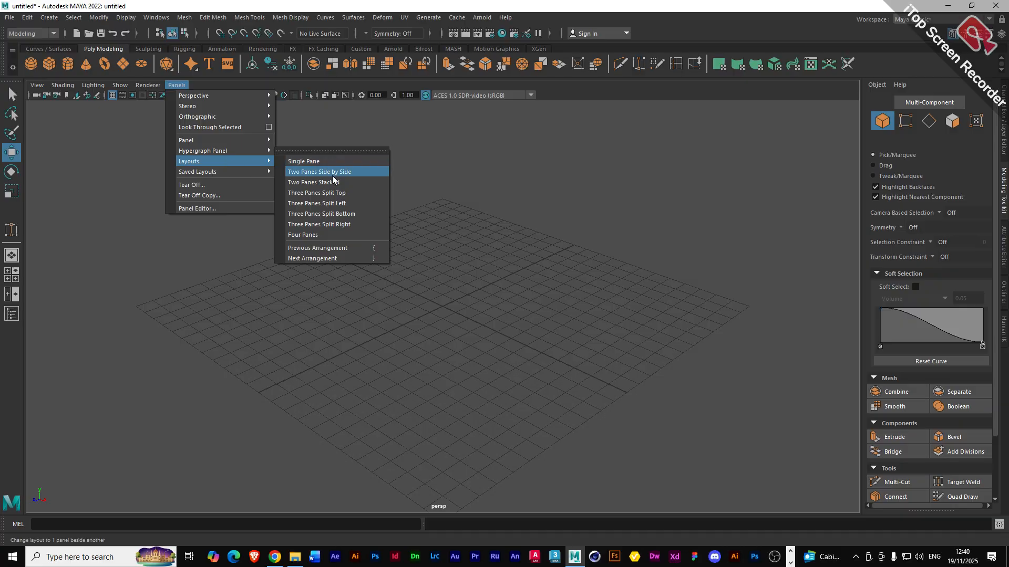
{"action": "left_click", "coordinate": [315, 206]}
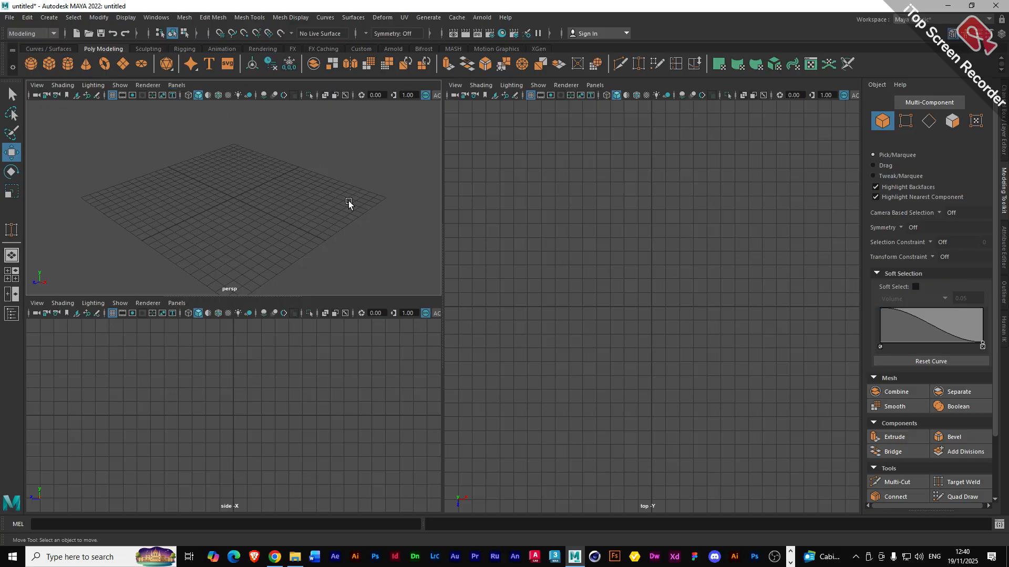
- Switch the small perspective pane to the orthographic front view and the large top-view pane to the persp camera
{"action": "left_click", "coordinate": [176, 84]}
{"action": "mouse_move", "coordinate": [195, 120]}
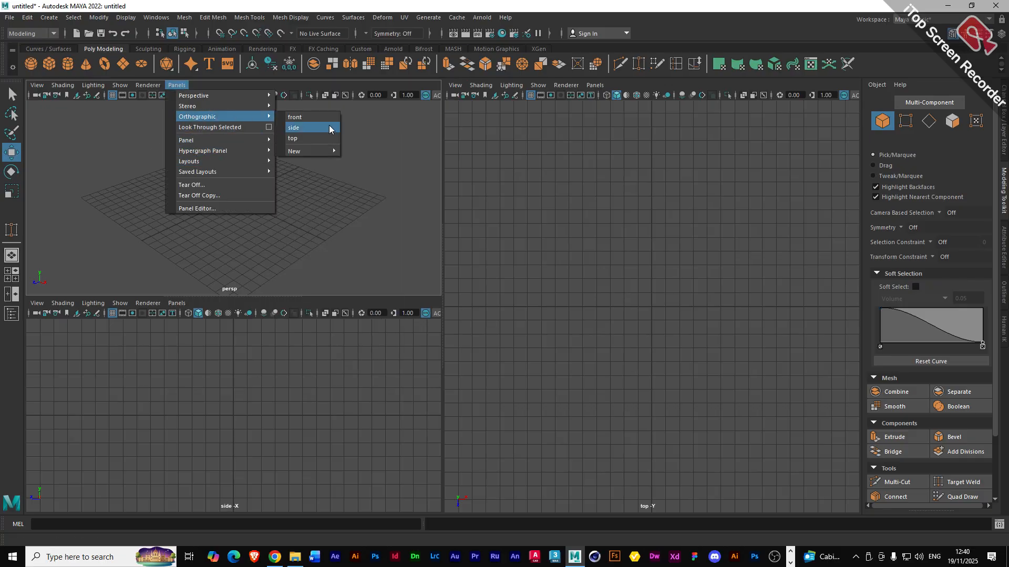
{"action": "left_click", "coordinate": [311, 120]}
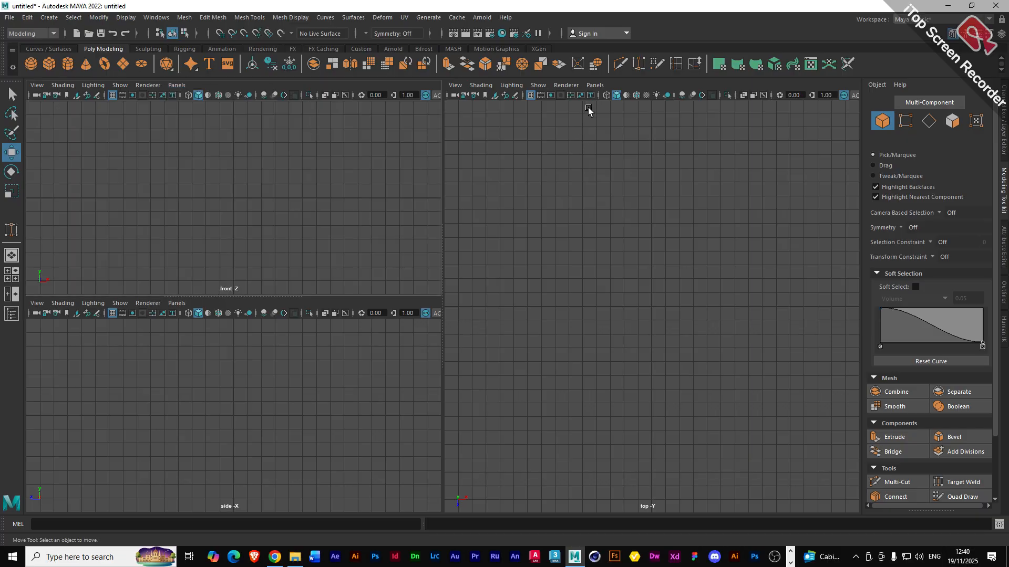
{"action": "left_click", "coordinate": [595, 85]}
{"action": "mouse_move", "coordinate": [623, 99]}
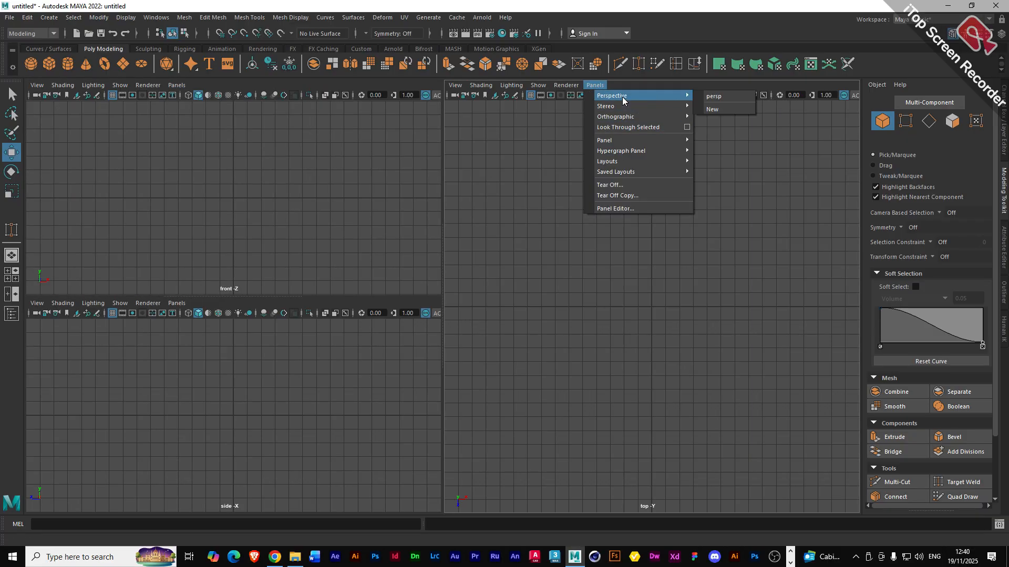
{"action": "left_click", "coordinate": [713, 97]}
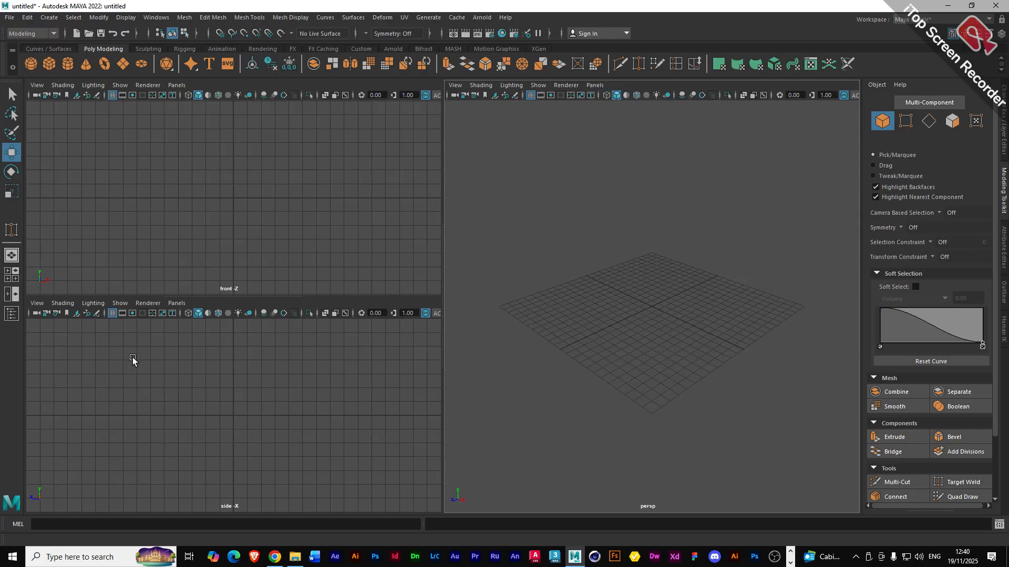
- Start adding an image plane to the side view and browse to D:\AMSP\MayaWrk\Maya wrk\maya_references
{"action": "left_click", "coordinate": [76, 314]}
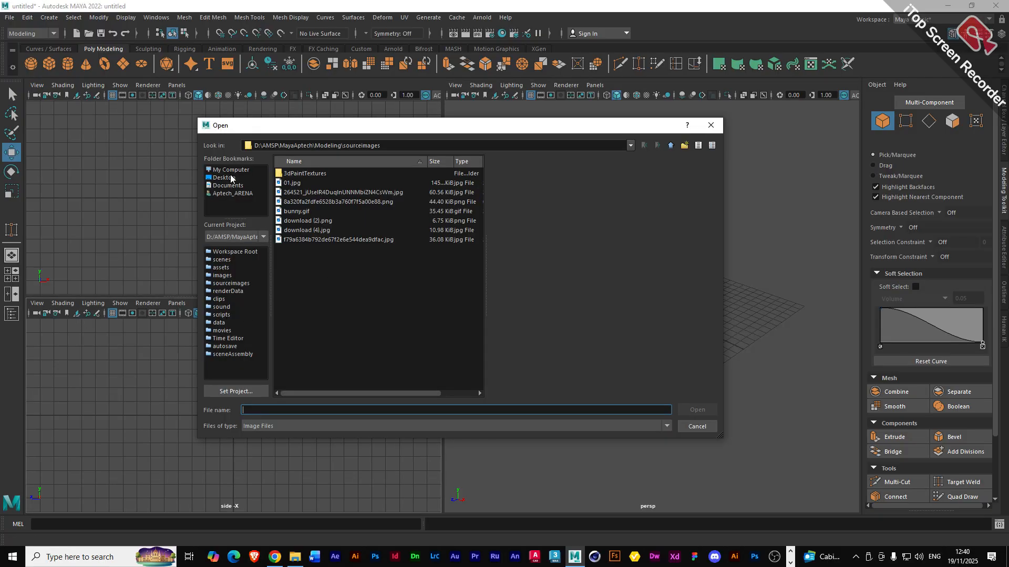
{"action": "left_click", "coordinate": [227, 170]}
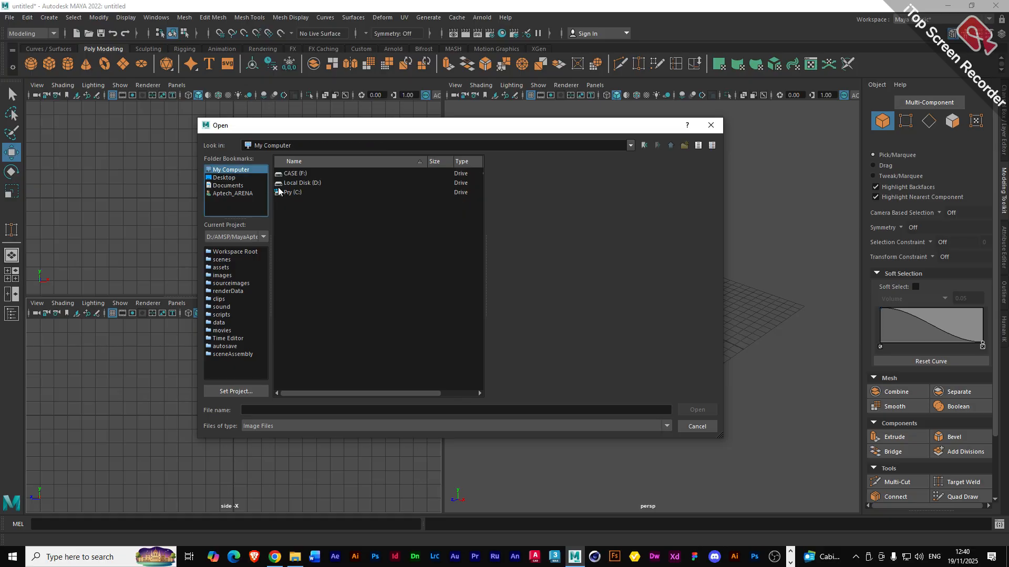
{"action": "double_click", "coordinate": [297, 183]}
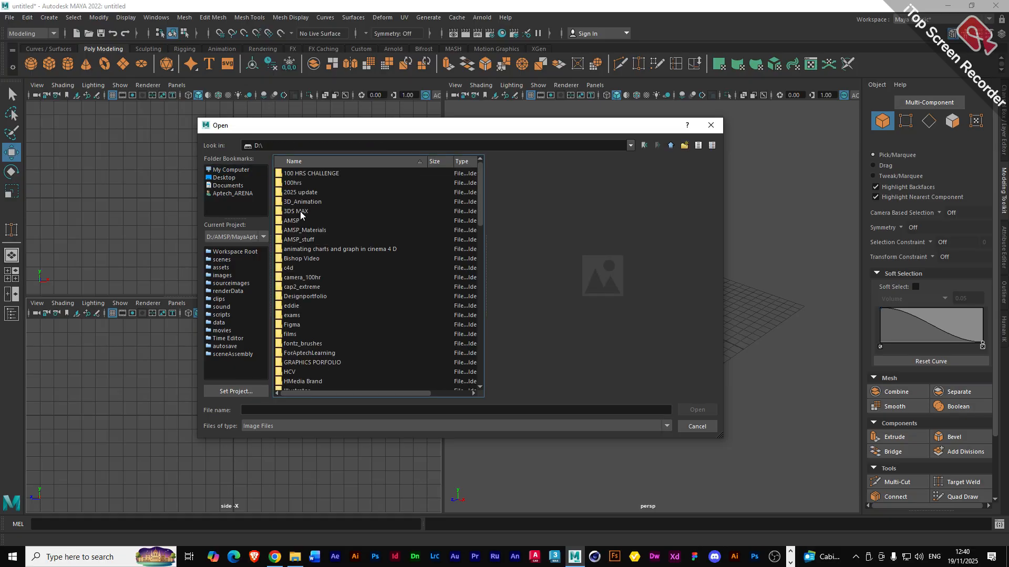
{"action": "double_click", "coordinate": [293, 221]}
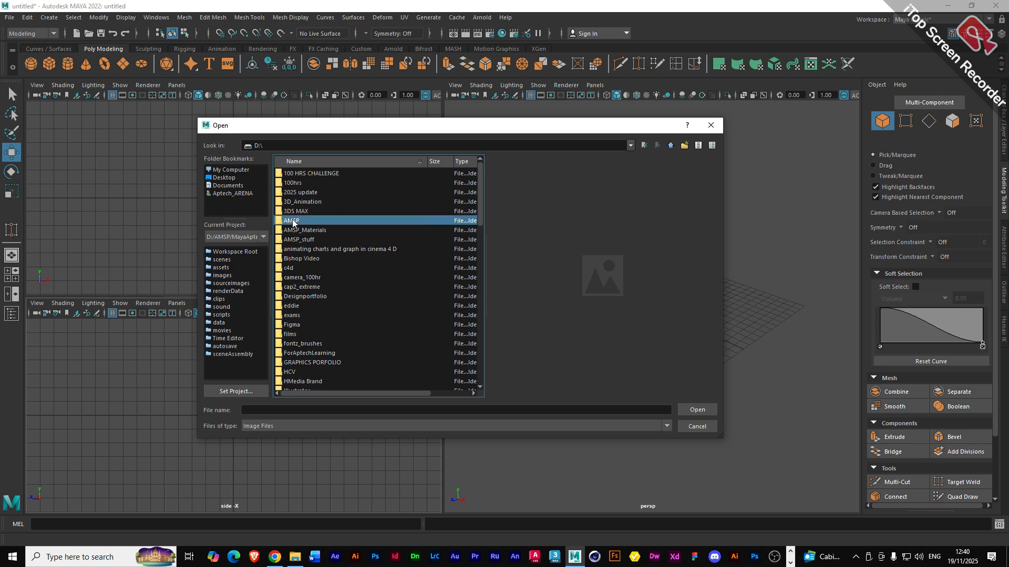
{"action": "double_click", "coordinate": [292, 315]}
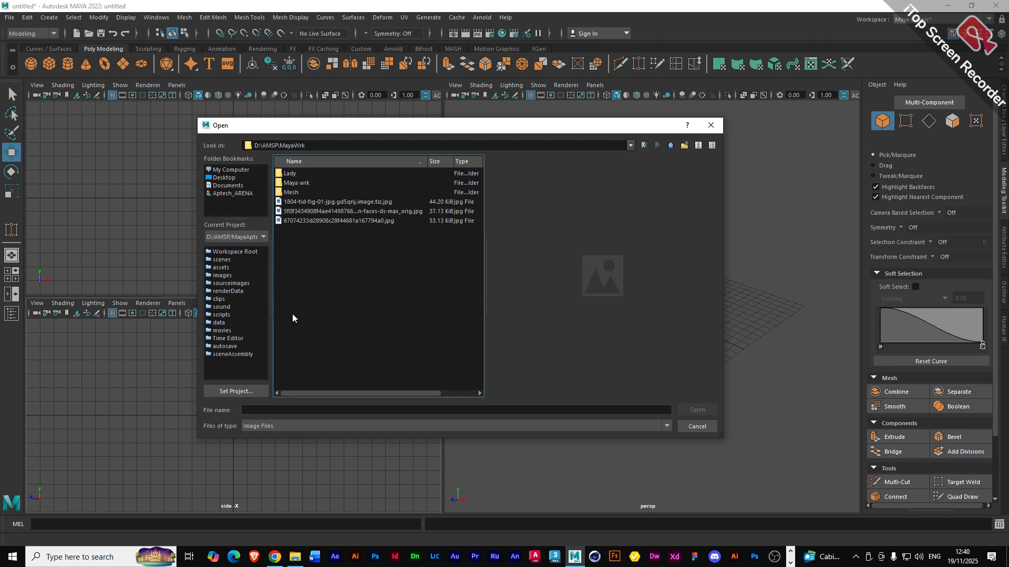
{"action": "double_click", "coordinate": [294, 183]}
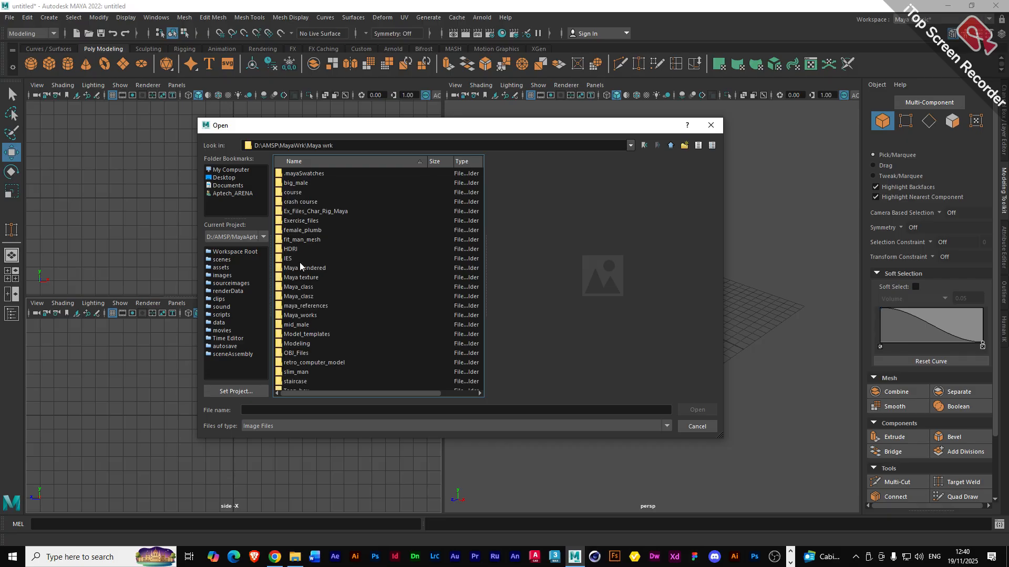
{"action": "double_click", "coordinate": [297, 308]}
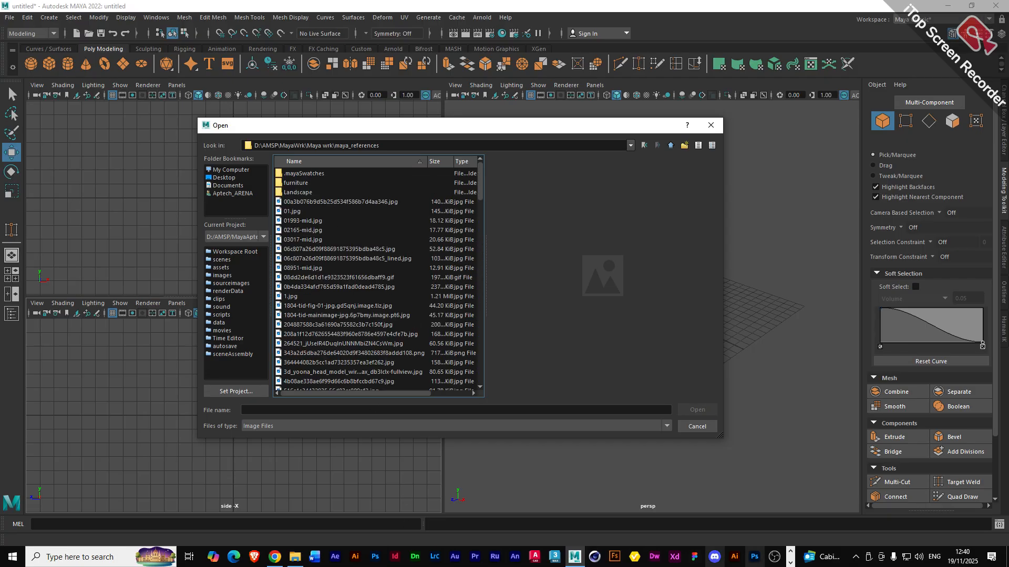
- Look through the image files in maya_references for the robot reference picture, checking its file name in the open photo viewer
{"action": "left_click", "coordinate": [790, 562]}
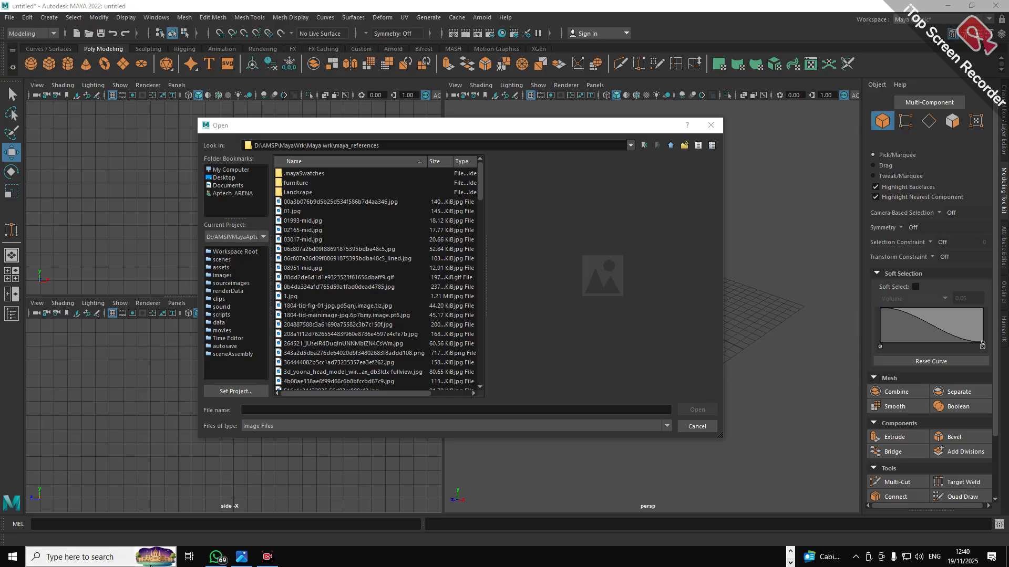
{"action": "mouse_move", "coordinate": [242, 557]}
{"action": "mouse_move", "coordinate": [240, 526]}
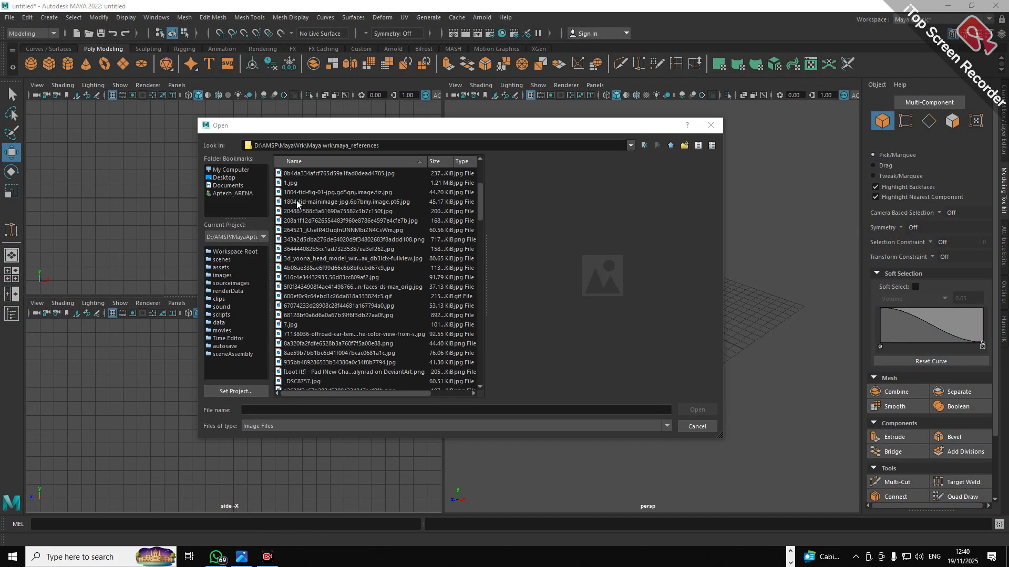
{"action": "left_click", "coordinate": [294, 326]}
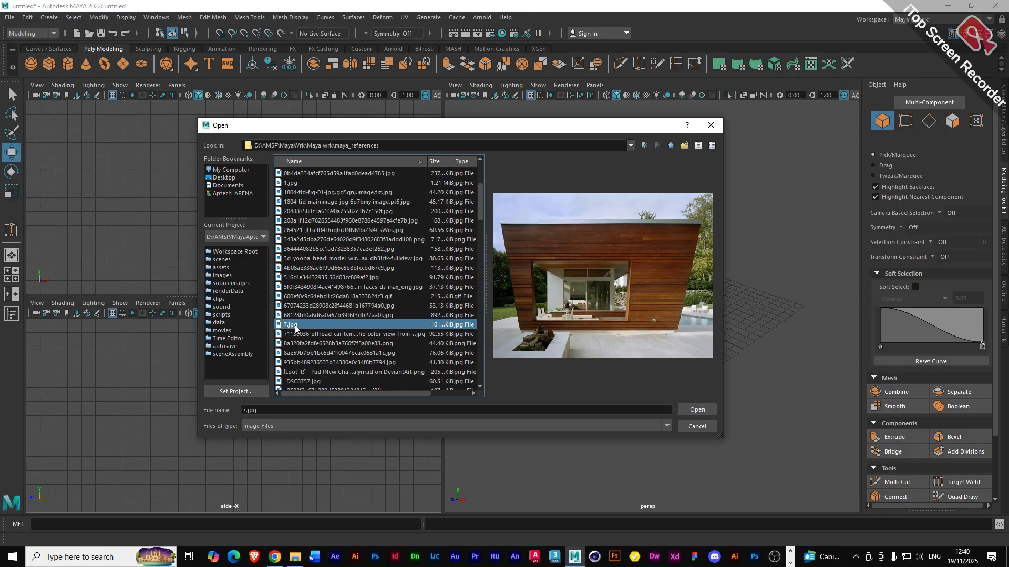
{"action": "left_click", "coordinate": [296, 334]}
{"action": "scroll", "coordinate": [310, 326], "scroll_direction": "up", "scroll_amount": 1}
{"action": "scroll", "coordinate": [310, 325], "scroll_direction": "up", "scroll_amount": 3}
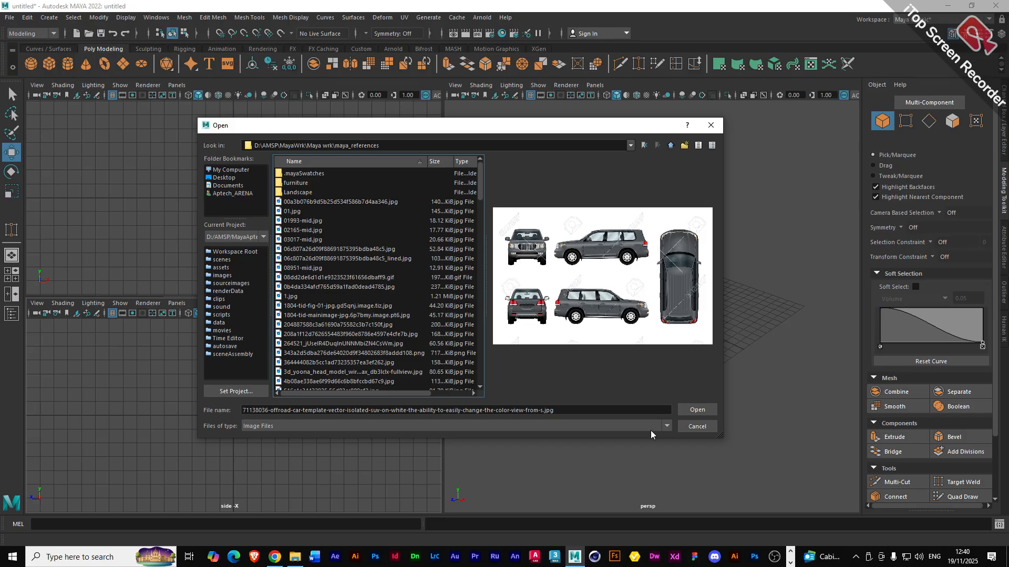
{"action": "left_click", "coordinate": [790, 564]}
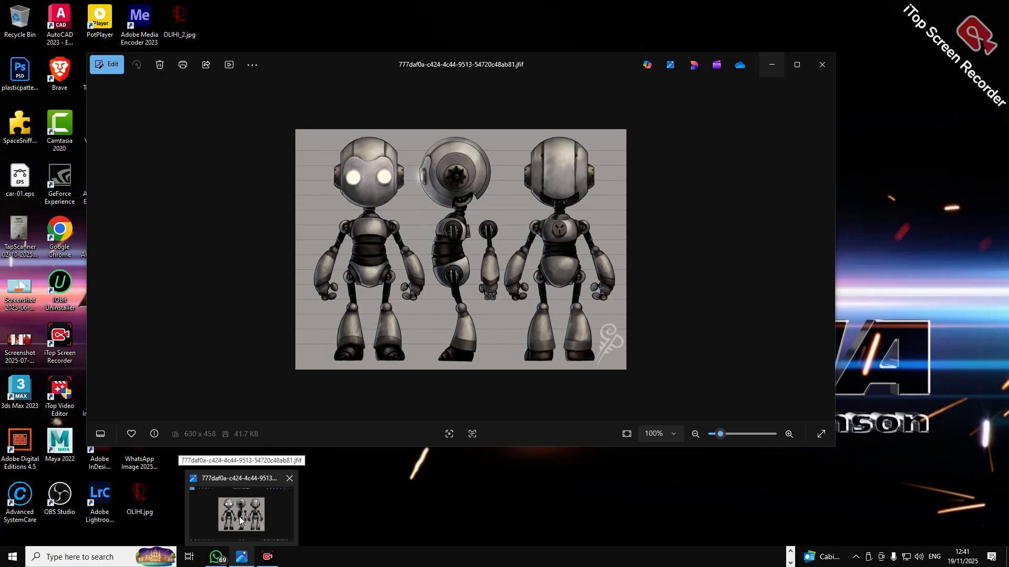
{"action": "scroll", "coordinate": [324, 314], "scroll_direction": "down", "scroll_amount": 2}
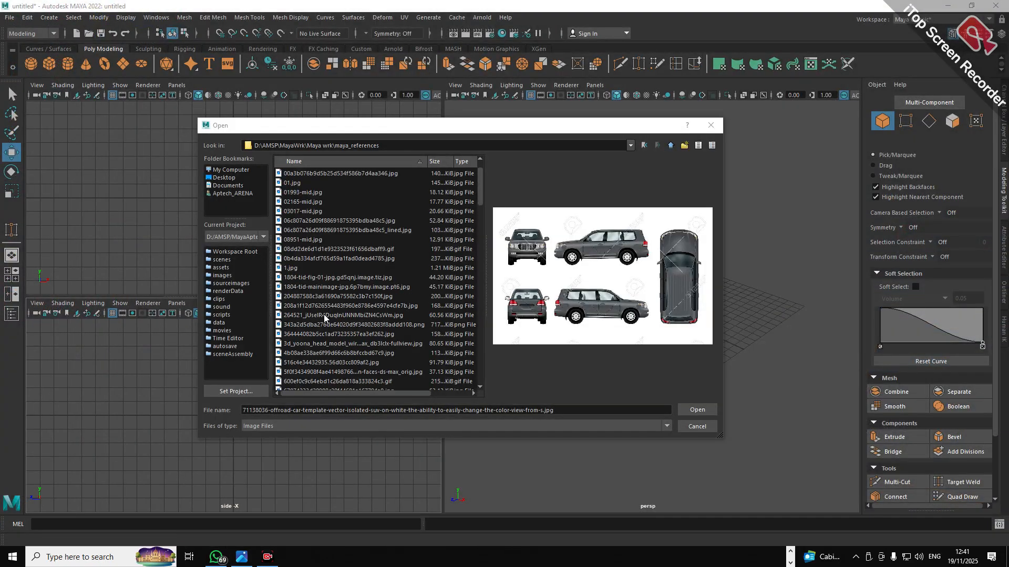
{"action": "scroll", "coordinate": [324, 314], "scroll_direction": "down", "scroll_amount": 10}
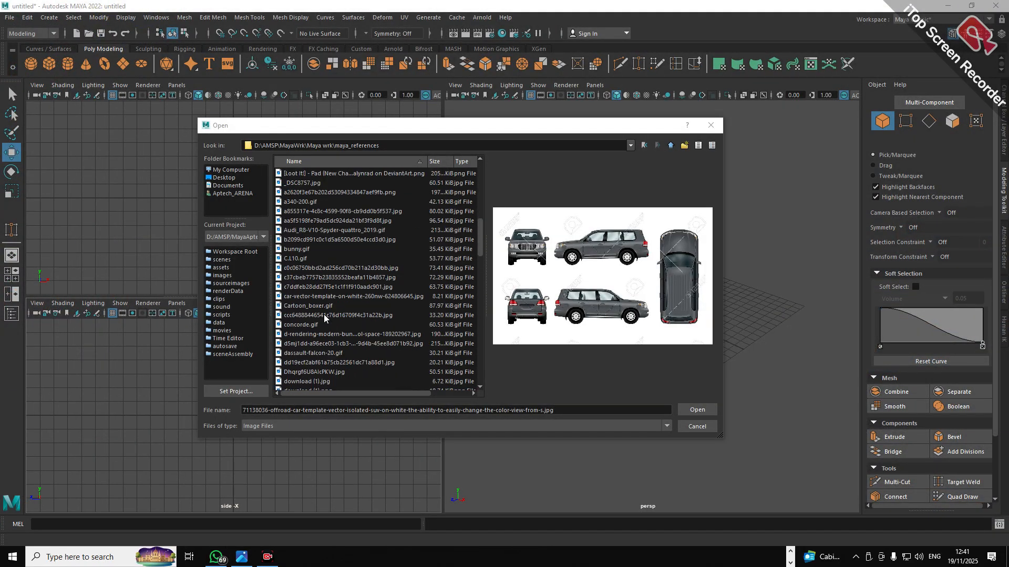
{"action": "scroll", "coordinate": [324, 315], "scroll_direction": "down", "scroll_amount": 15}
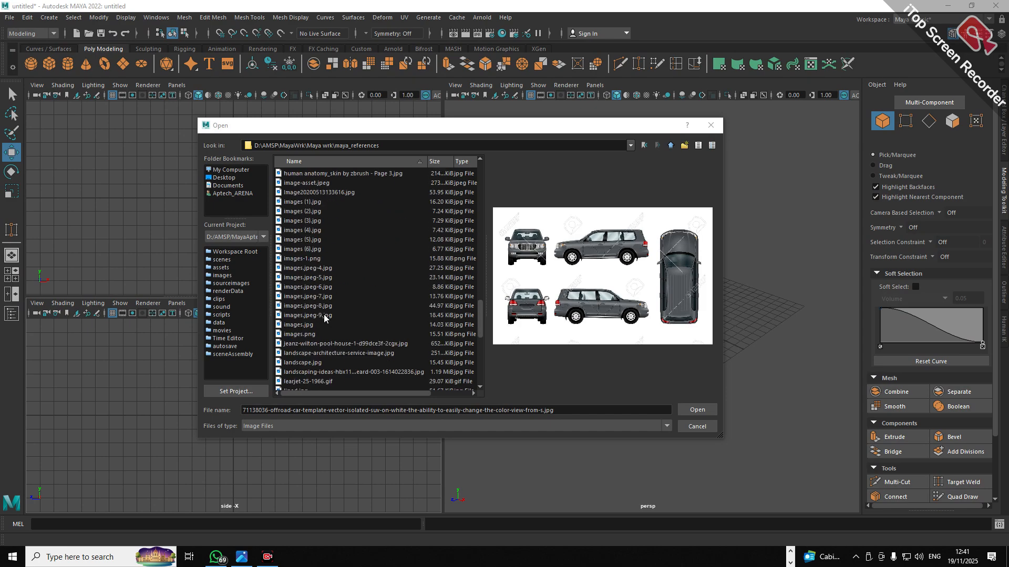
{"action": "scroll", "coordinate": [323, 315], "scroll_direction": "up", "scroll_amount": 3}
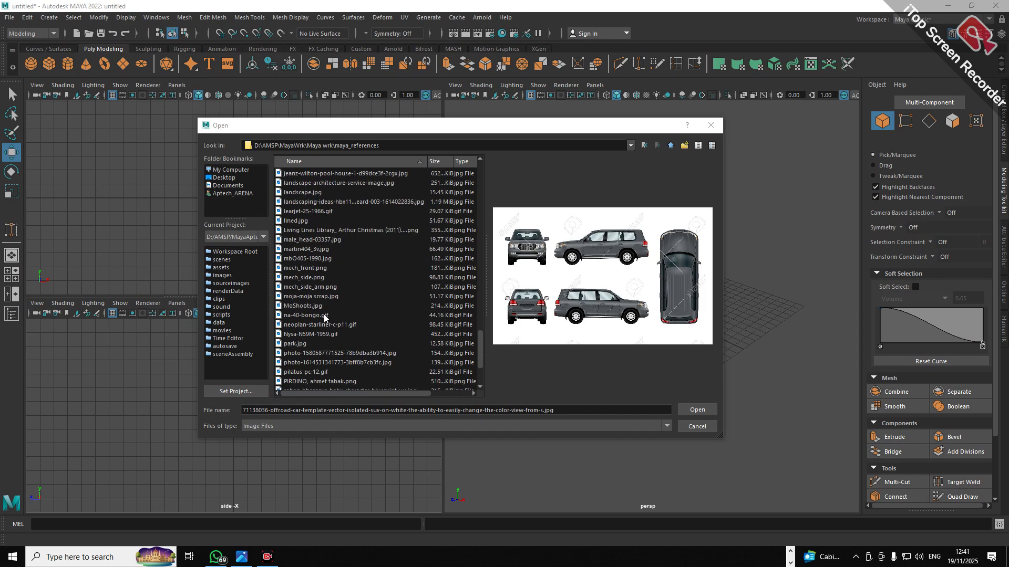
{"action": "scroll", "coordinate": [323, 314], "scroll_direction": "up", "scroll_amount": 8}
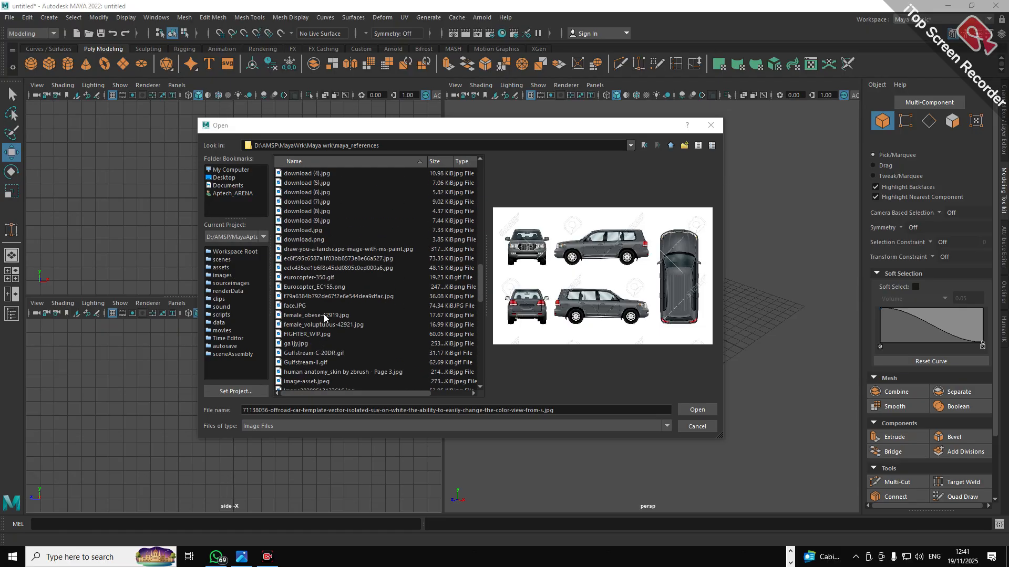
{"action": "scroll", "coordinate": [480, 244], "scroll_direction": "up", "scroll_amount": 8}
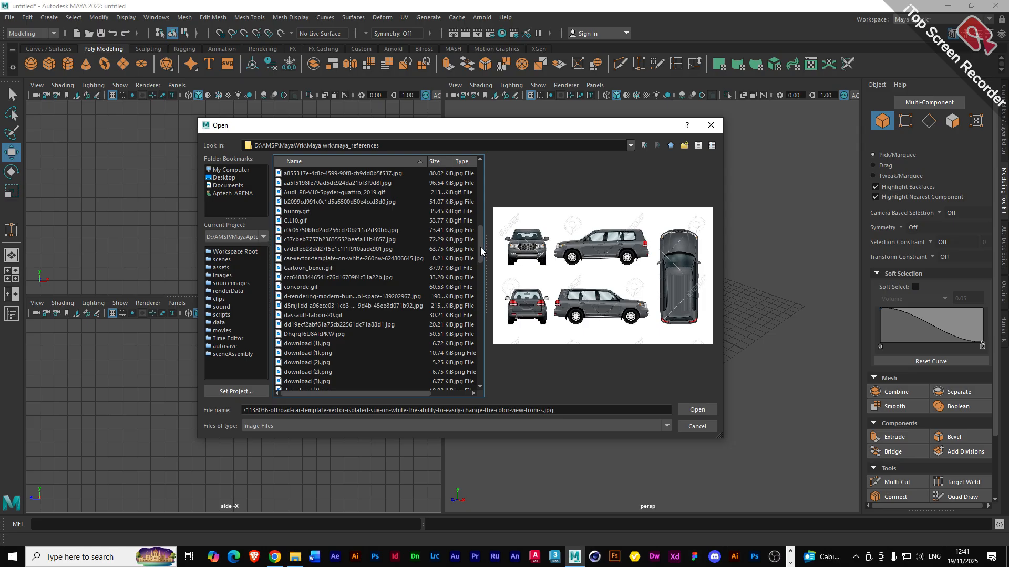
{"action": "left_click_drag", "start_coordinate": [481, 247], "coordinate": [479, 182]}
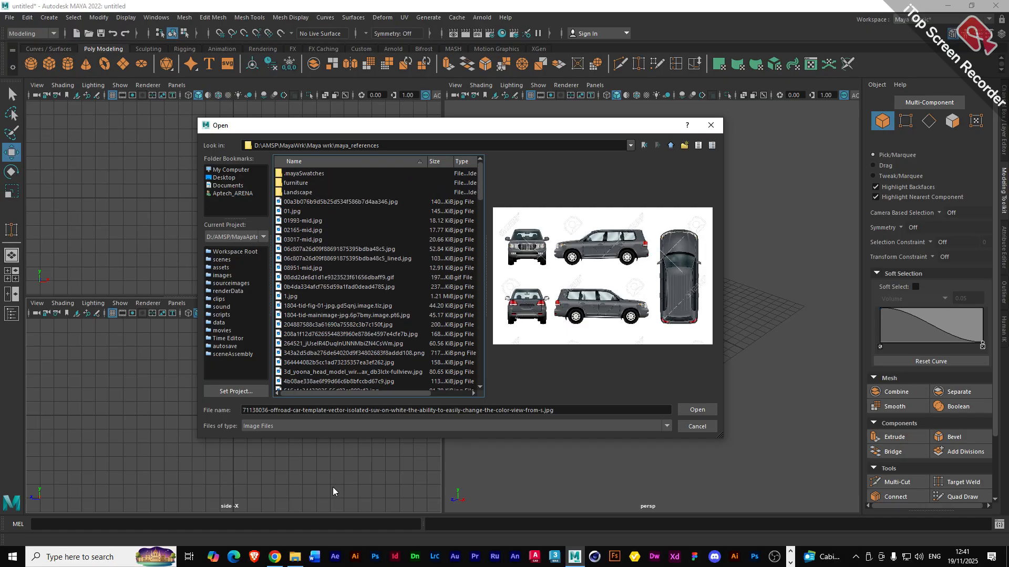
{"action": "left_click", "coordinate": [294, 557]}
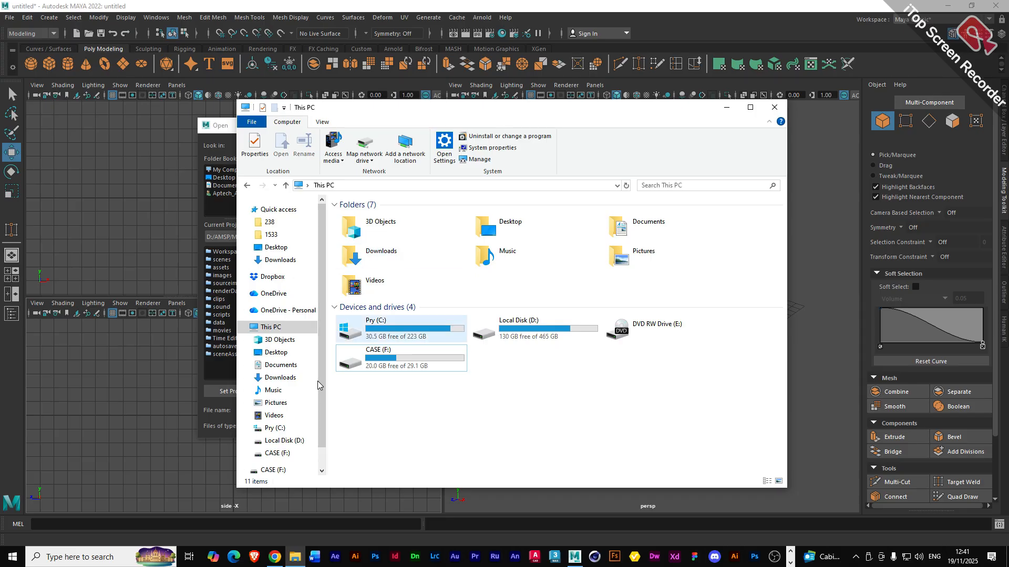
{"action": "left_click", "coordinate": [247, 186]}
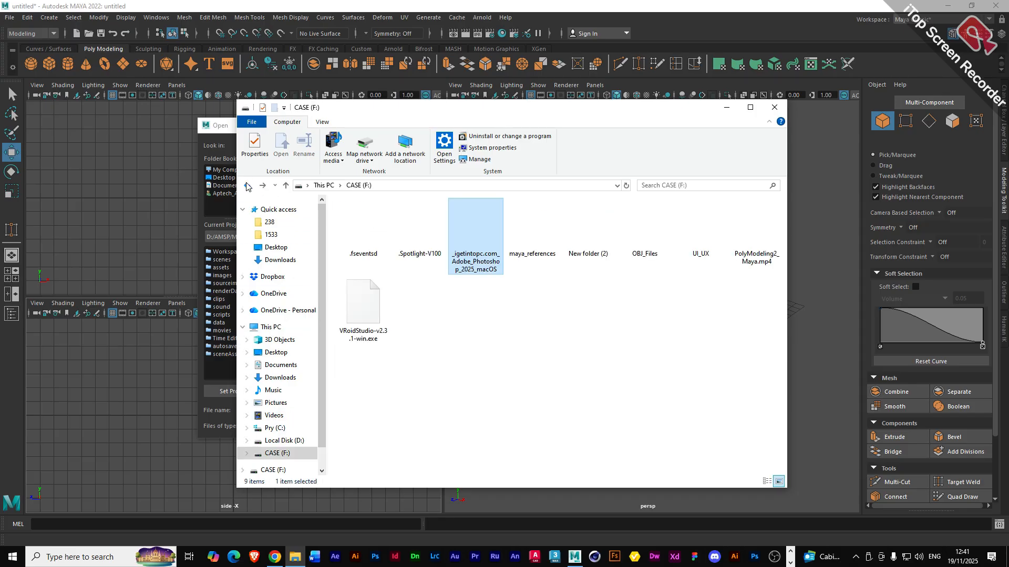
{"action": "left_click", "coordinate": [247, 185]}
{"action": "left_click", "coordinate": [247, 186]}
{"action": "left_click", "coordinate": [247, 185]}
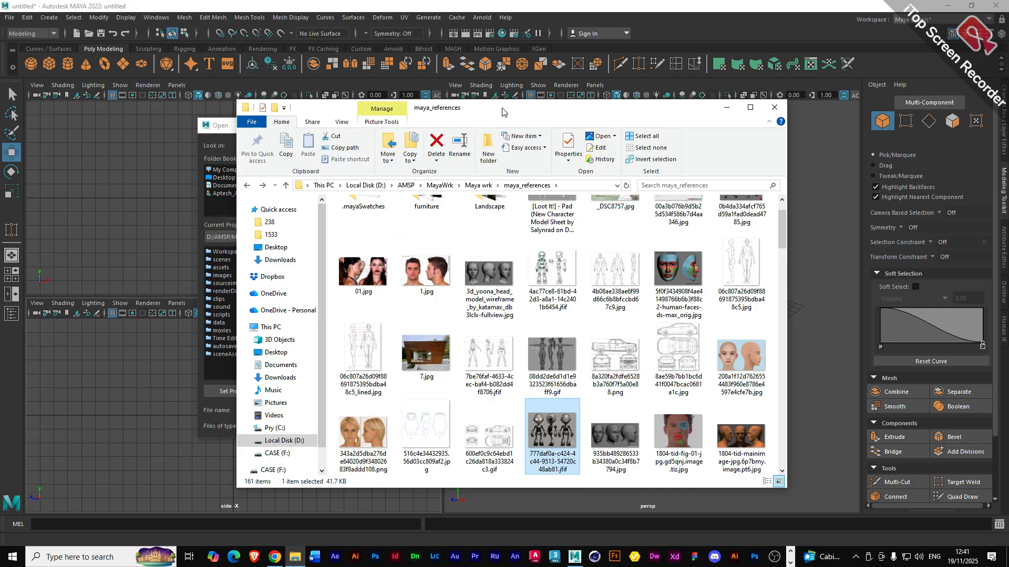
{"action": "left_click_drag", "start_coordinate": [502, 108], "coordinate": [433, 97]}
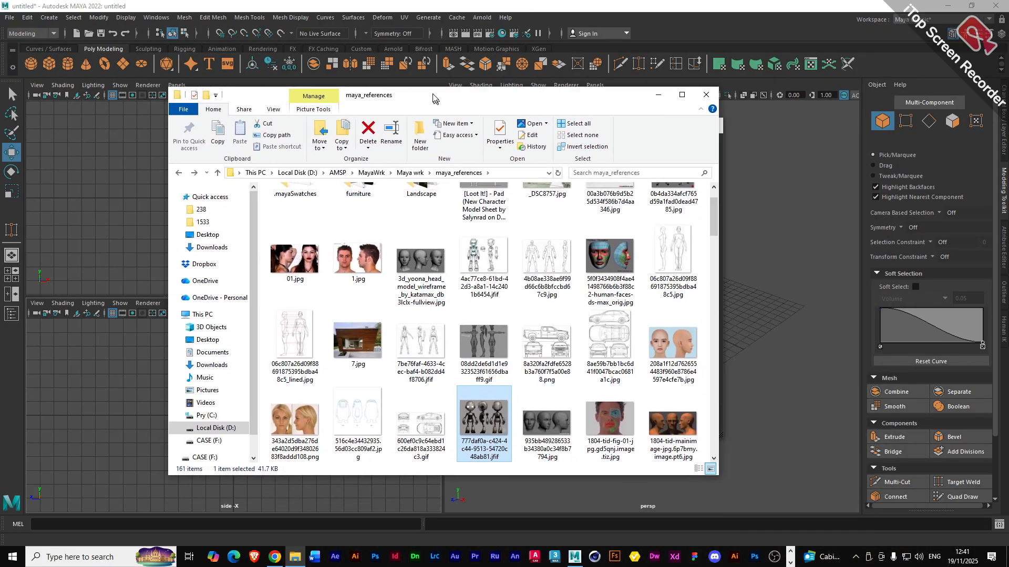
{"action": "double_click", "coordinate": [485, 412]}
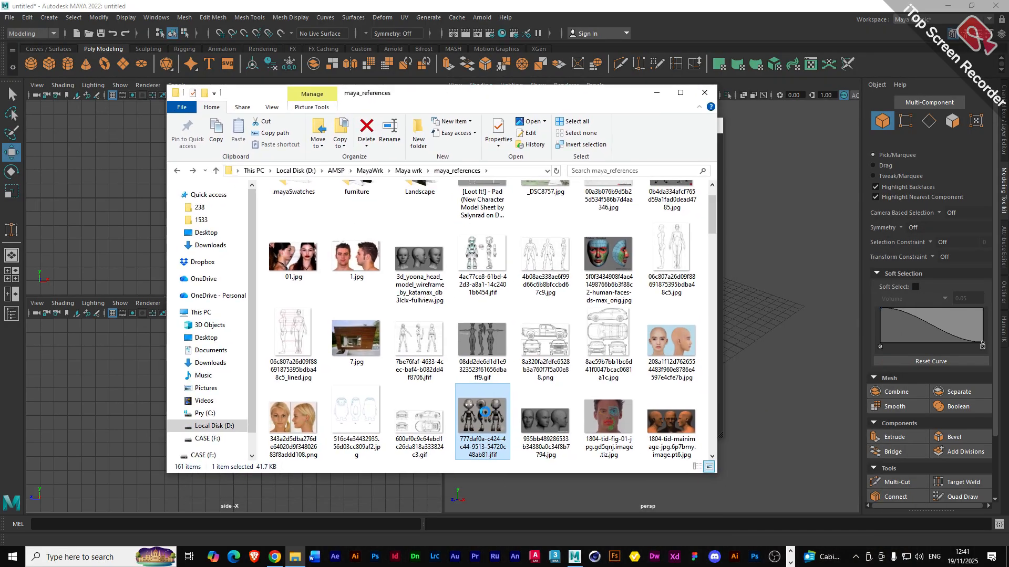
{"action": "right_click", "coordinate": [485, 412]}
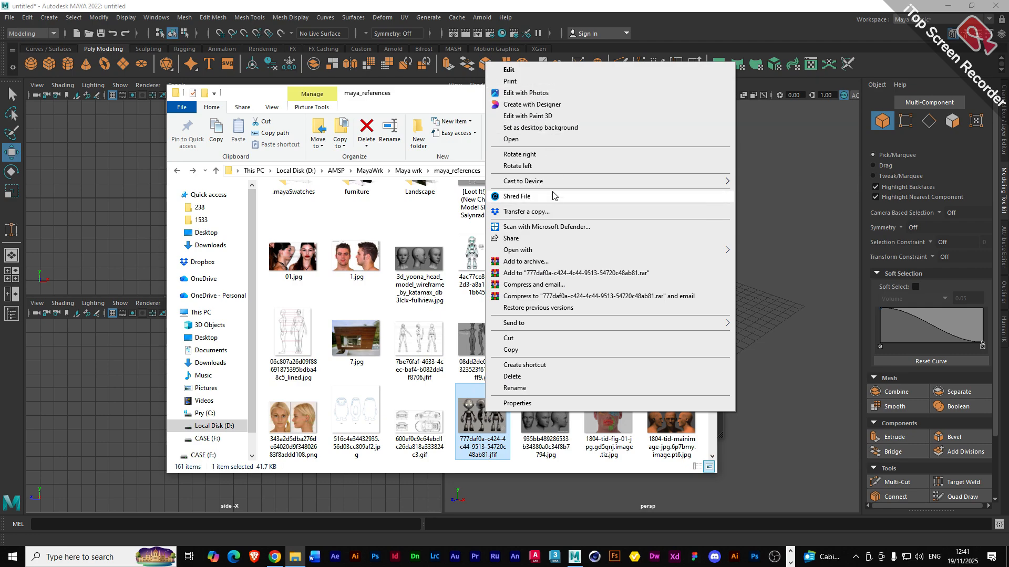
{"action": "mouse_move", "coordinate": [547, 255]}
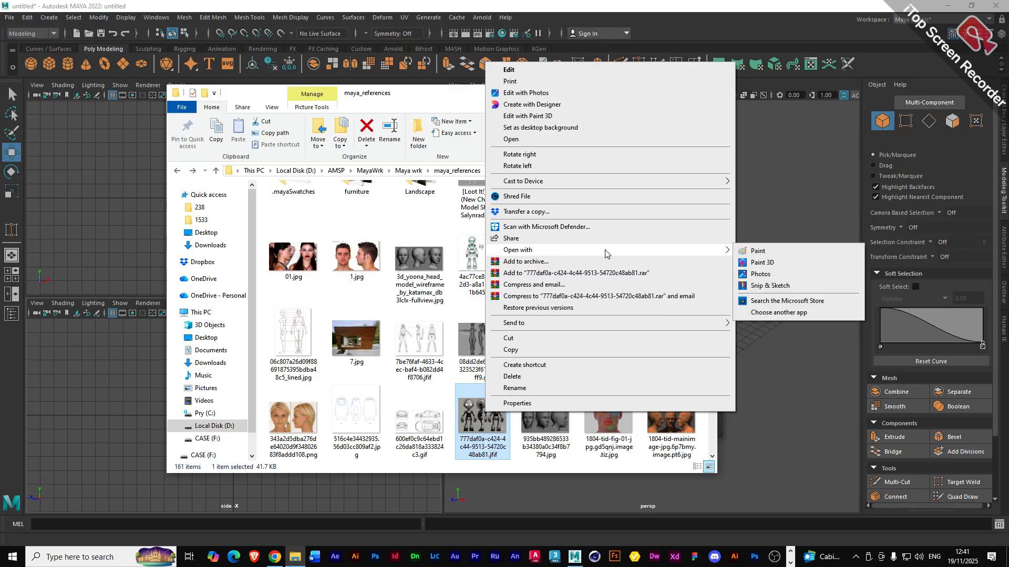
{"action": "left_click", "coordinate": [752, 252]}
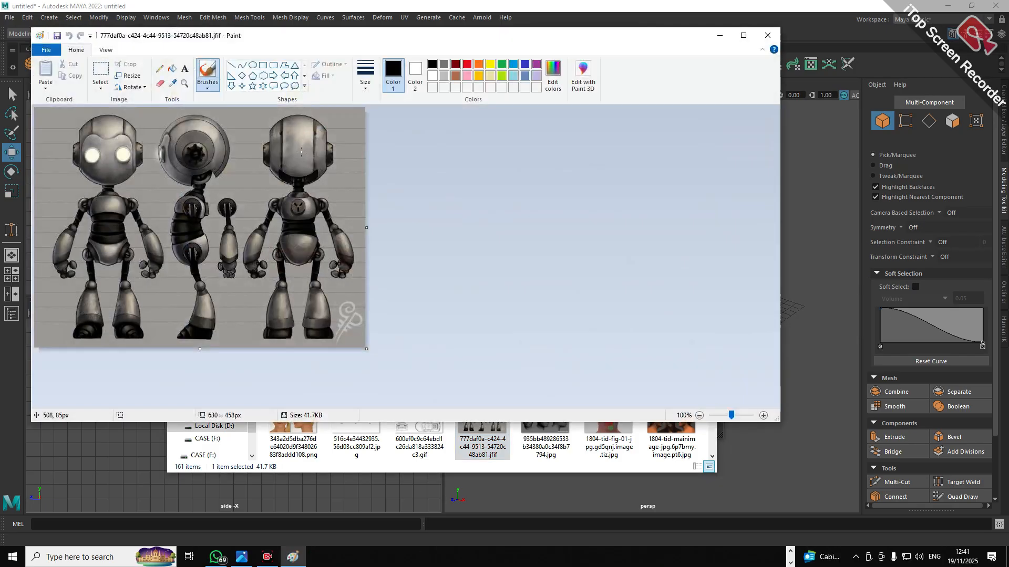
- Start saving the robot picture as a JPEG and browse to D:\AMSP\MayaWrk\Maya wrk\maya_references
{"action": "left_click", "coordinate": [48, 52]}
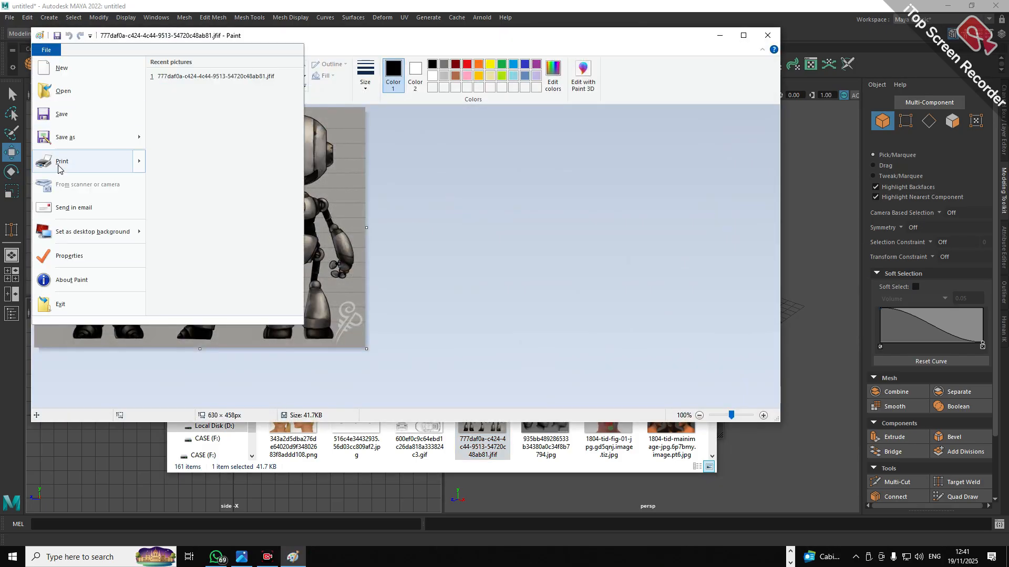
{"action": "mouse_move", "coordinate": [69, 141]}
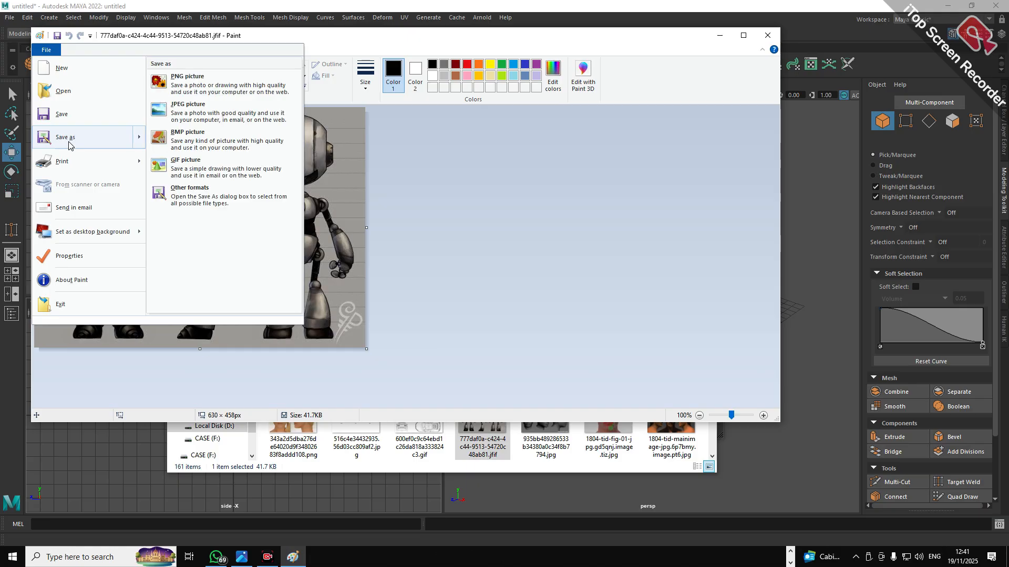
{"action": "left_click", "coordinate": [195, 117]}
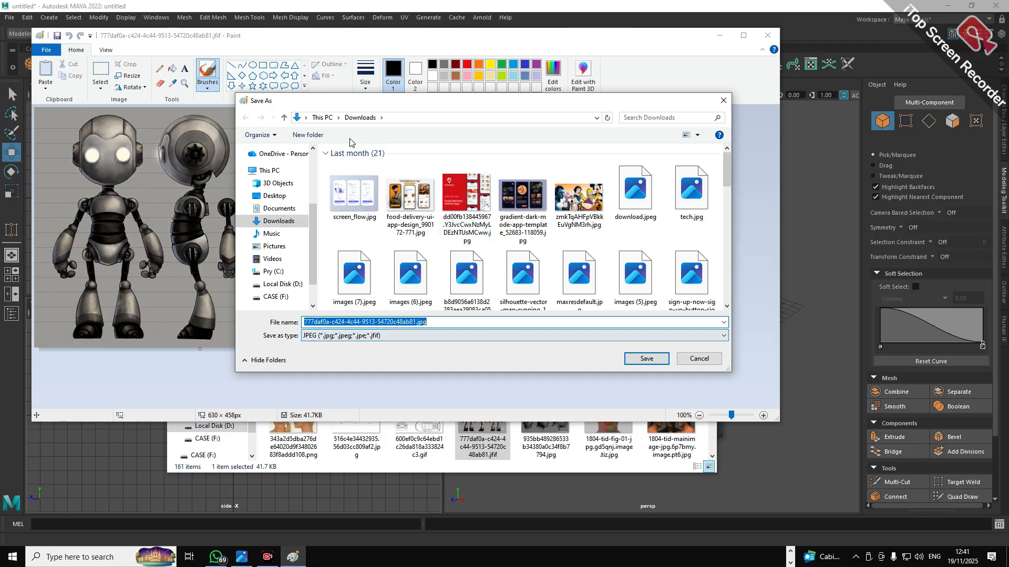
{"action": "left_click", "coordinate": [278, 284]}
{"action": "left_click_drag", "start_coordinate": [312, 231], "coordinate": [312, 178]}
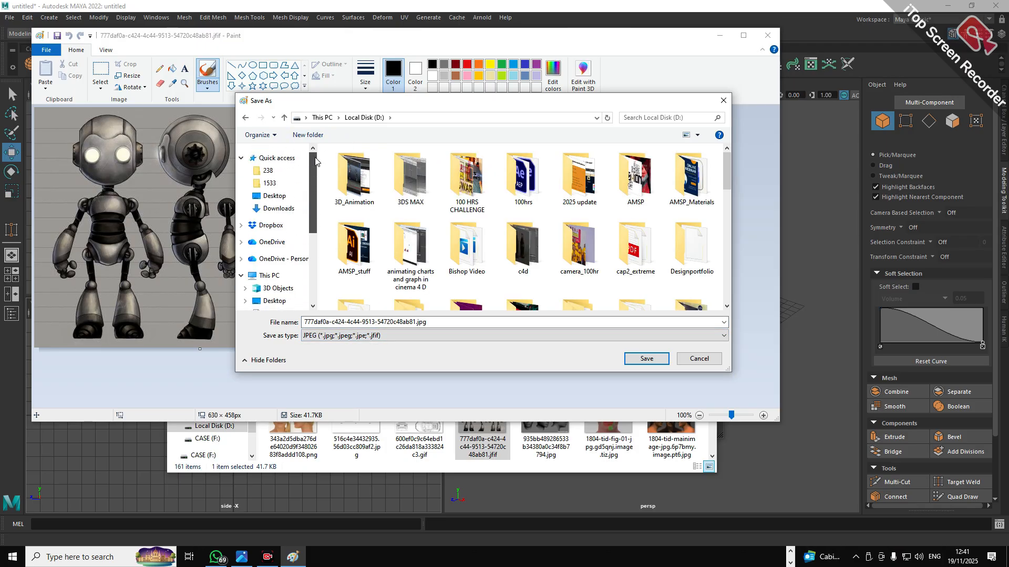
{"action": "double_click", "coordinate": [636, 179]}
{"action": "scroll", "coordinate": [466, 253], "scroll_direction": "down", "scroll_amount": 3}
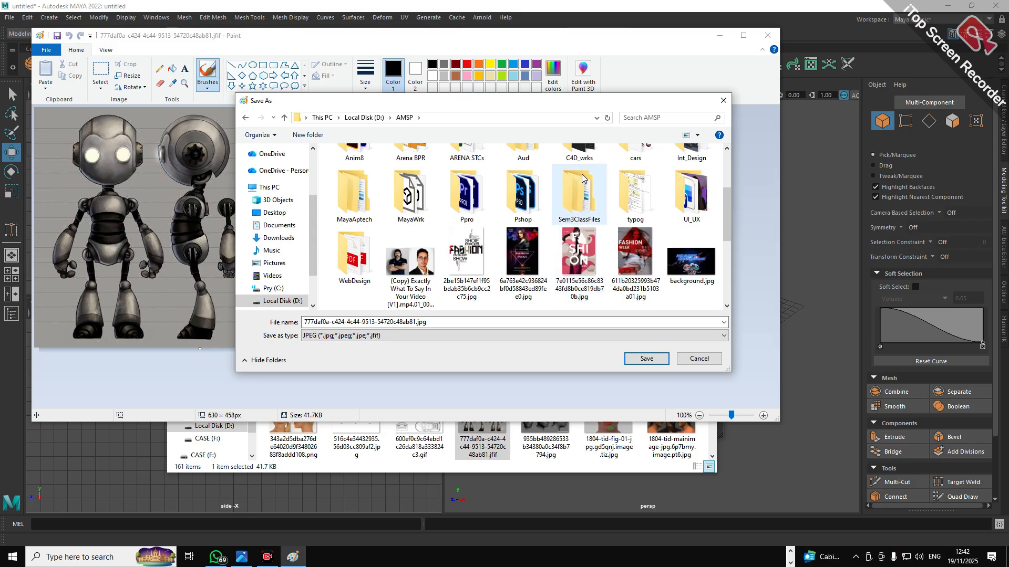
{"action": "double_click", "coordinate": [406, 205]}
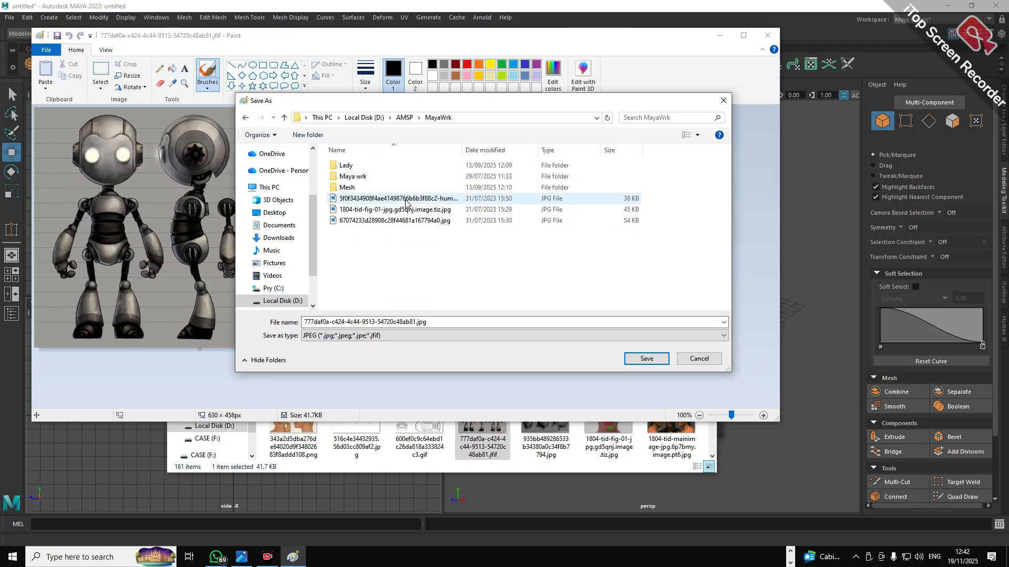
{"action": "double_click", "coordinate": [352, 181]}
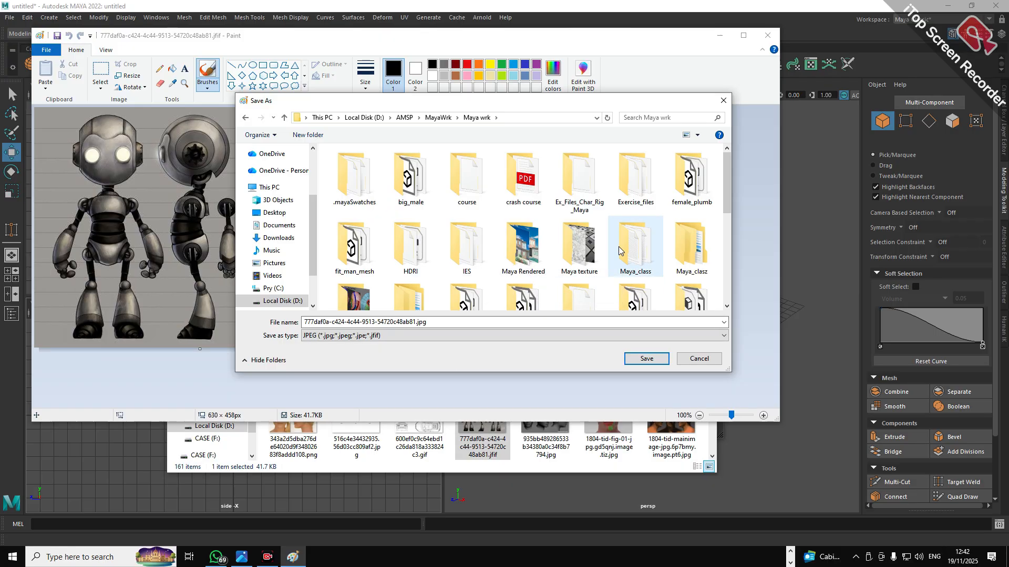
{"action": "left_click_drag", "start_coordinate": [728, 202], "coordinate": [728, 223]}
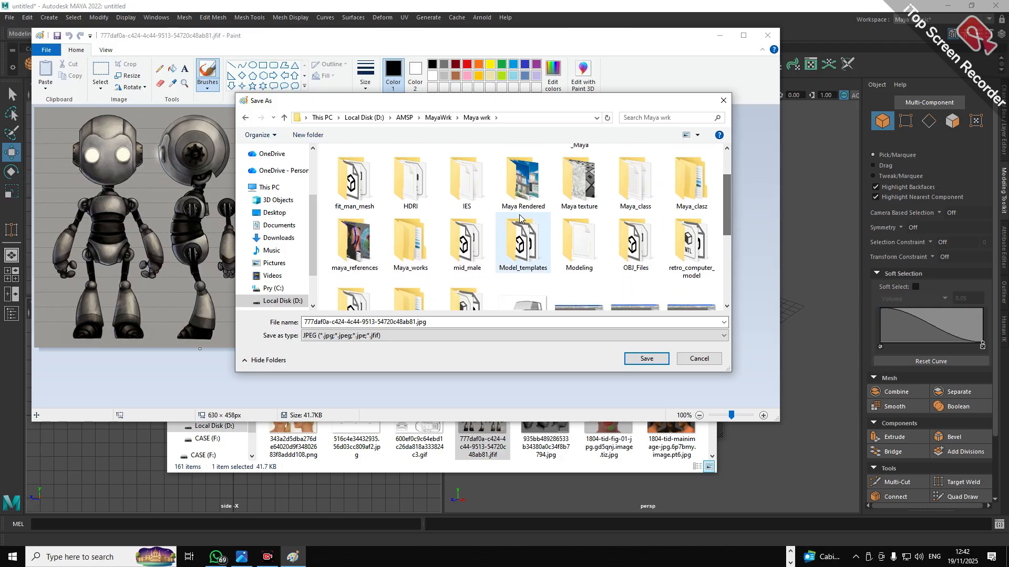
{"action": "left_click", "coordinate": [345, 241]}
{"action": "left_click", "coordinate": [642, 359]}
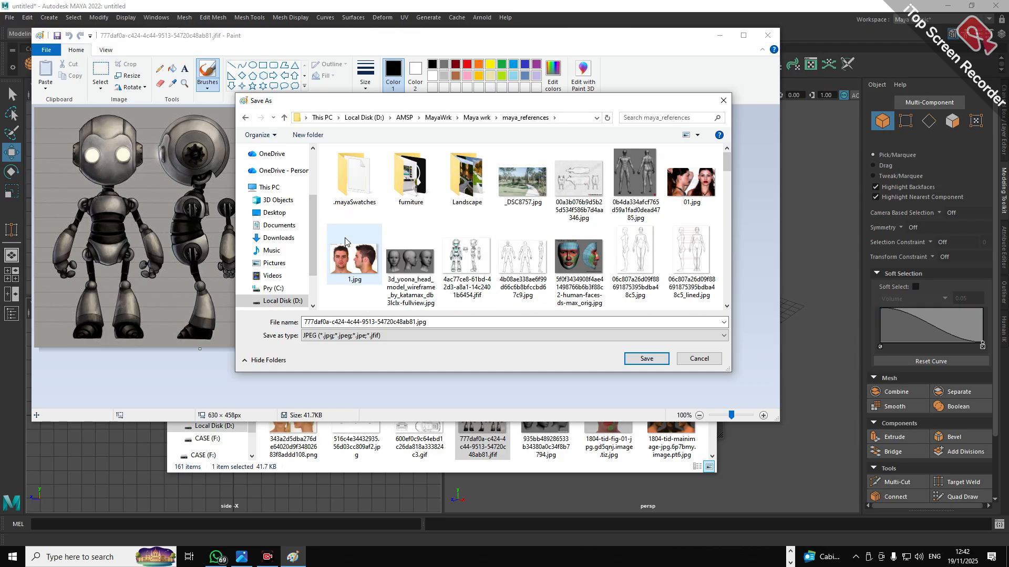
{"action": "left_click", "coordinate": [641, 359]}
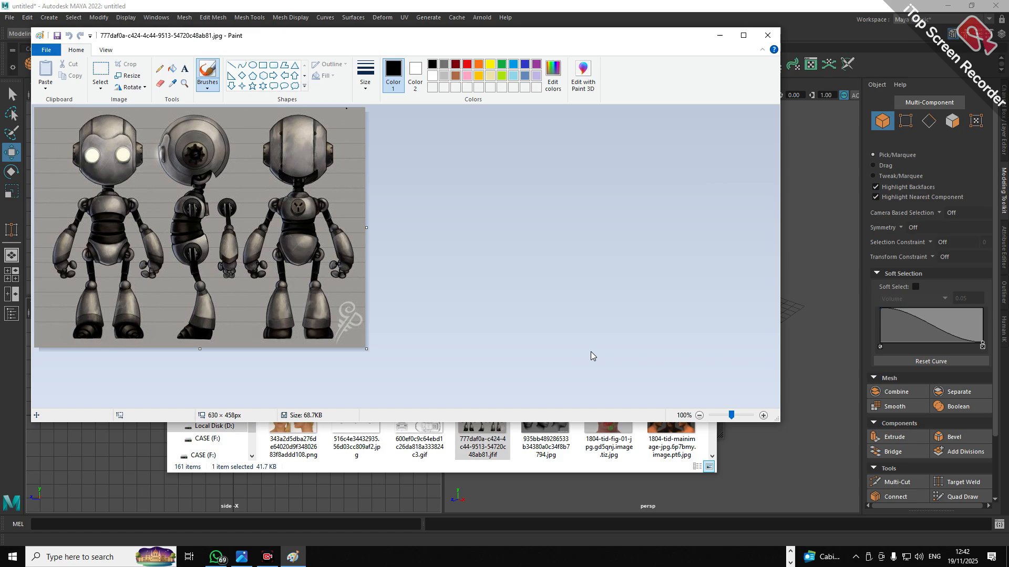
{"action": "left_click", "coordinate": [766, 36]}
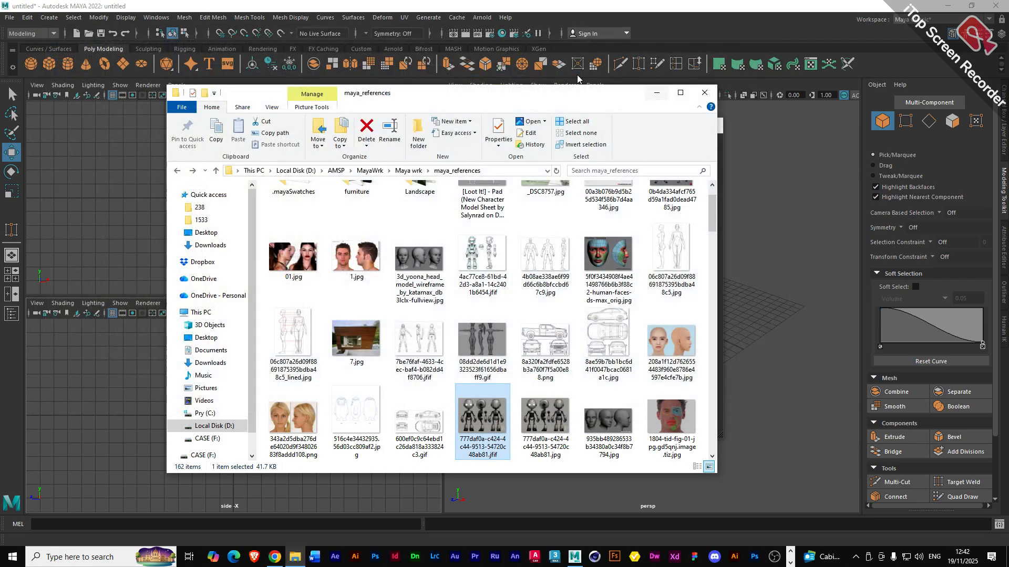
{"action": "left_click", "coordinate": [646, 13]}
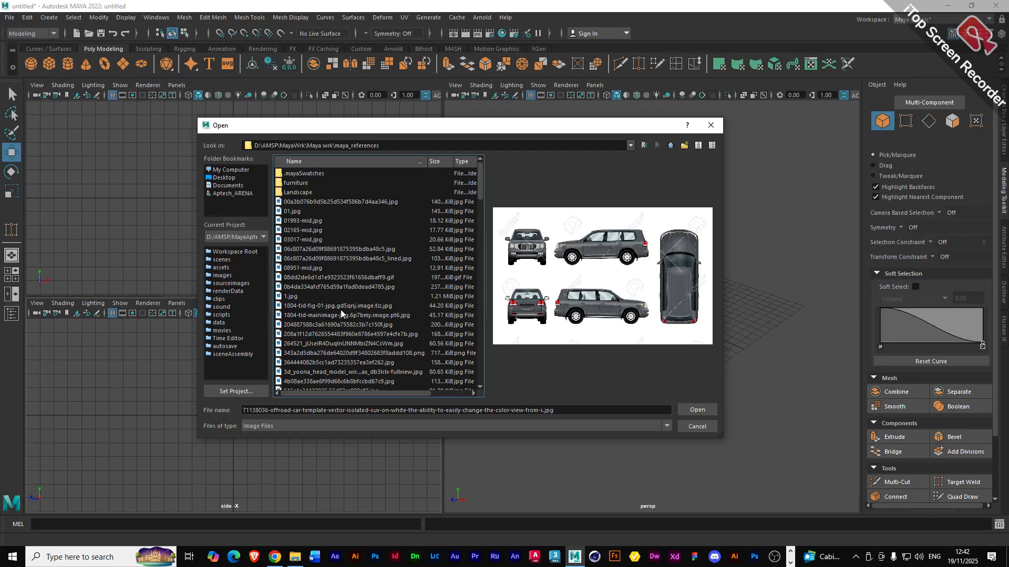
{"action": "scroll", "coordinate": [344, 315], "scroll_direction": "down", "scroll_amount": 5}
{"action": "left_click", "coordinate": [306, 315]}
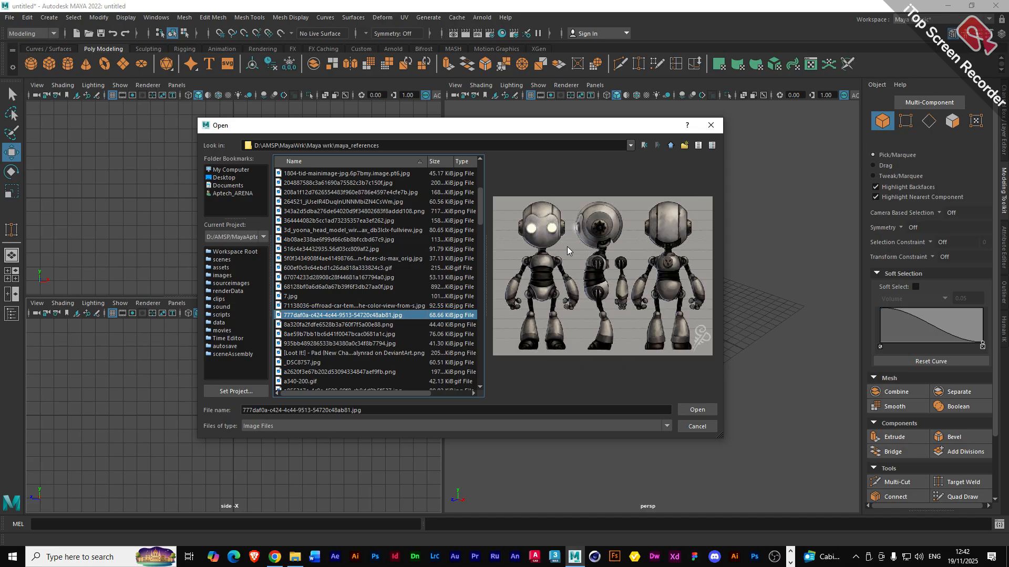
{"action": "left_click", "coordinate": [696, 411]}
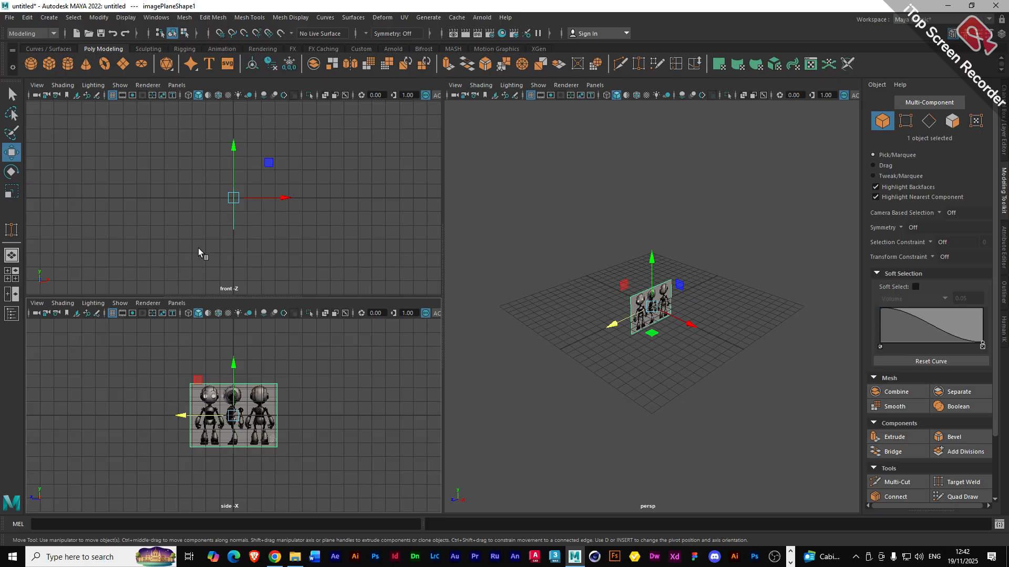
{"action": "left_click", "coordinate": [67, 95]}
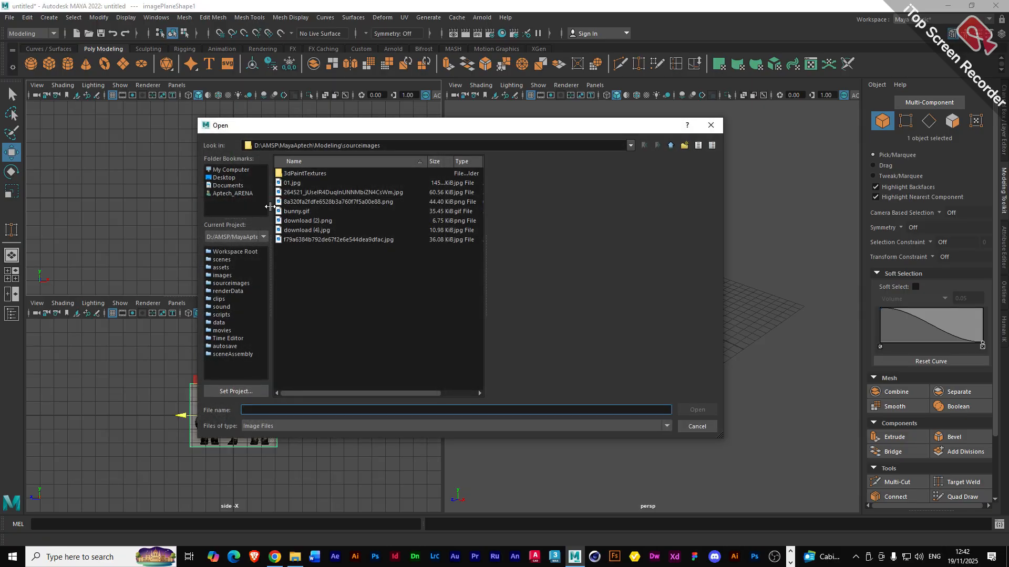
{"action": "left_click", "coordinate": [232, 170]}
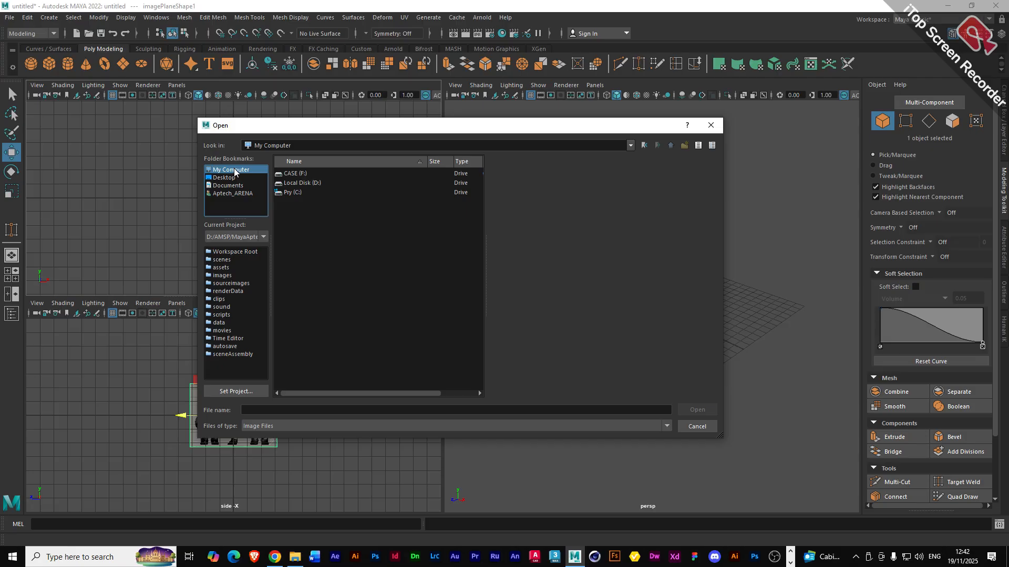
{"action": "left_click", "coordinate": [279, 176]}
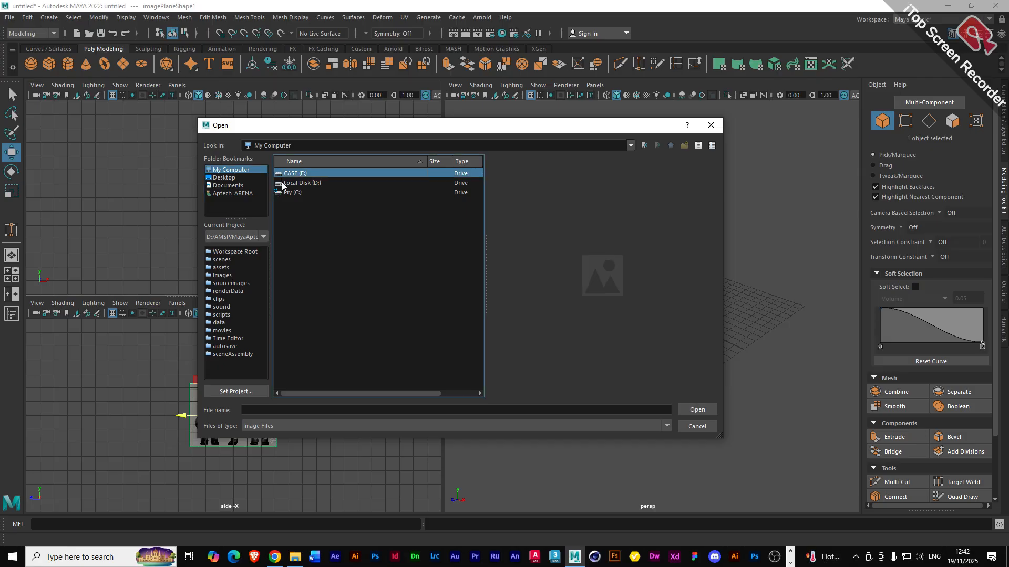
{"action": "double_click", "coordinate": [300, 182]}
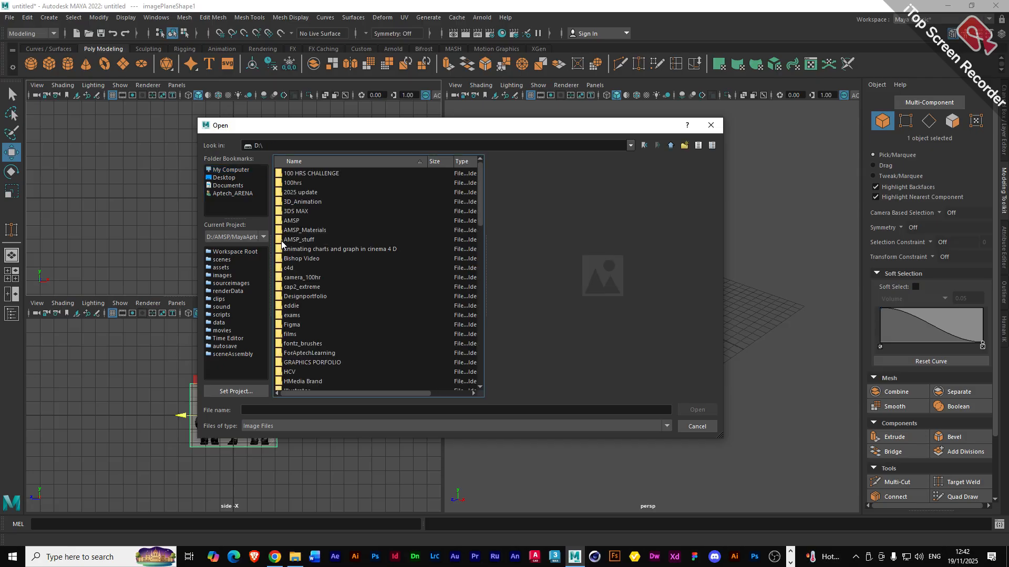
{"action": "double_click", "coordinate": [292, 221]}
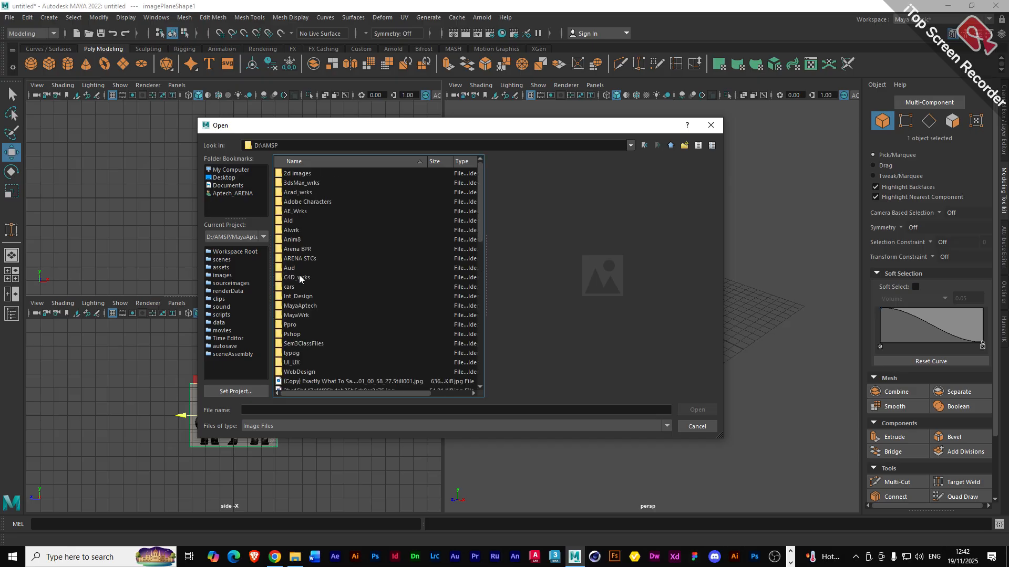
{"action": "double_click", "coordinate": [294, 315]}
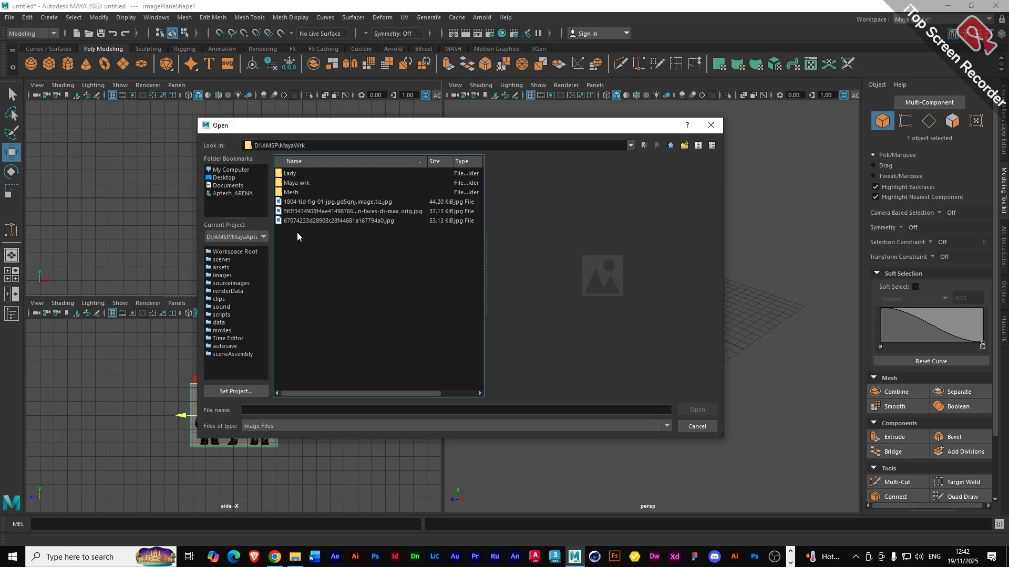
{"action": "double_click", "coordinate": [294, 183]}
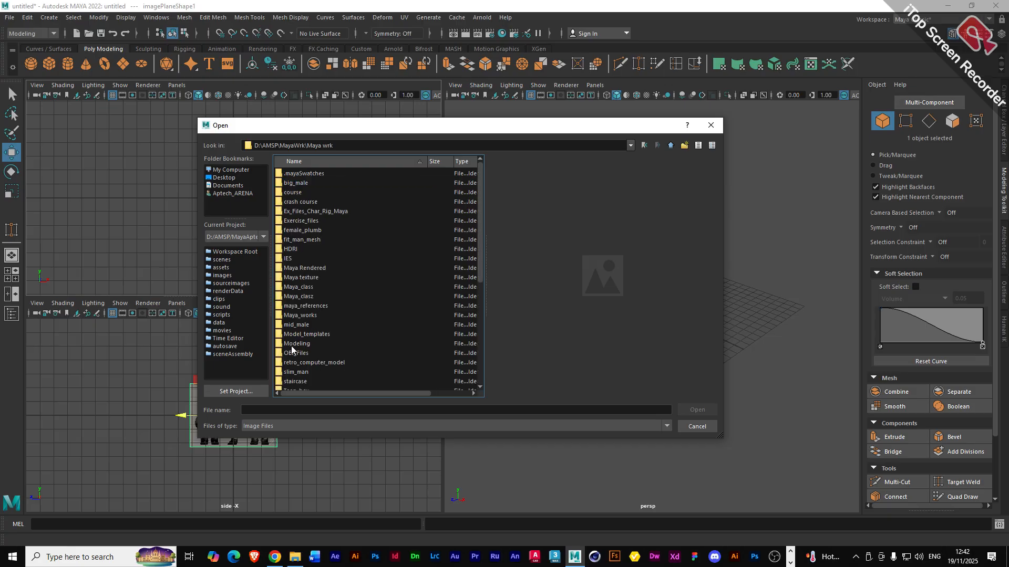
{"action": "double_click", "coordinate": [279, 306]}
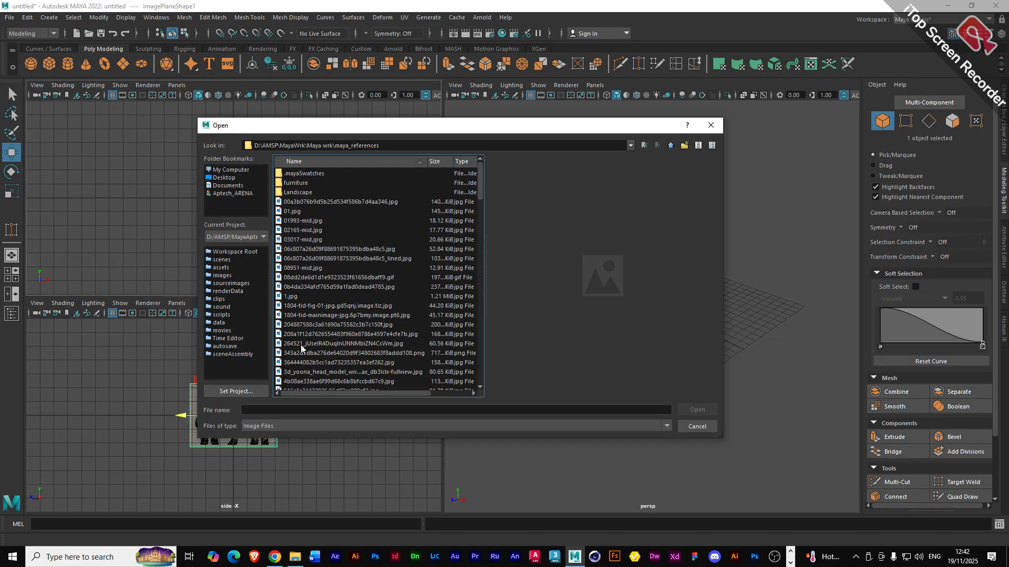
{"action": "scroll", "coordinate": [302, 349], "scroll_direction": "down", "scroll_amount": 3}
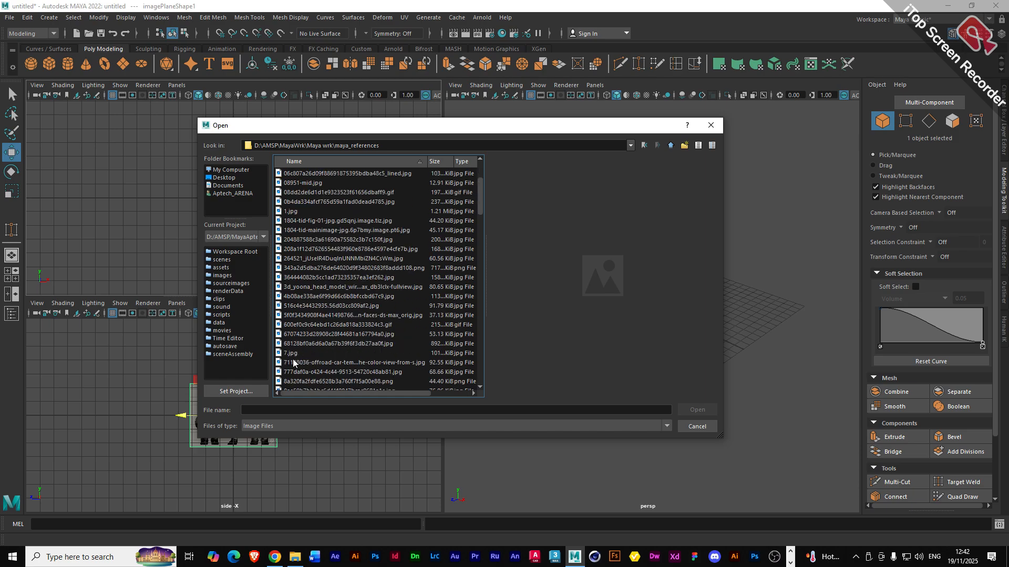
{"action": "left_click", "coordinate": [295, 372]}
{"action": "left_click", "coordinate": [691, 411]}
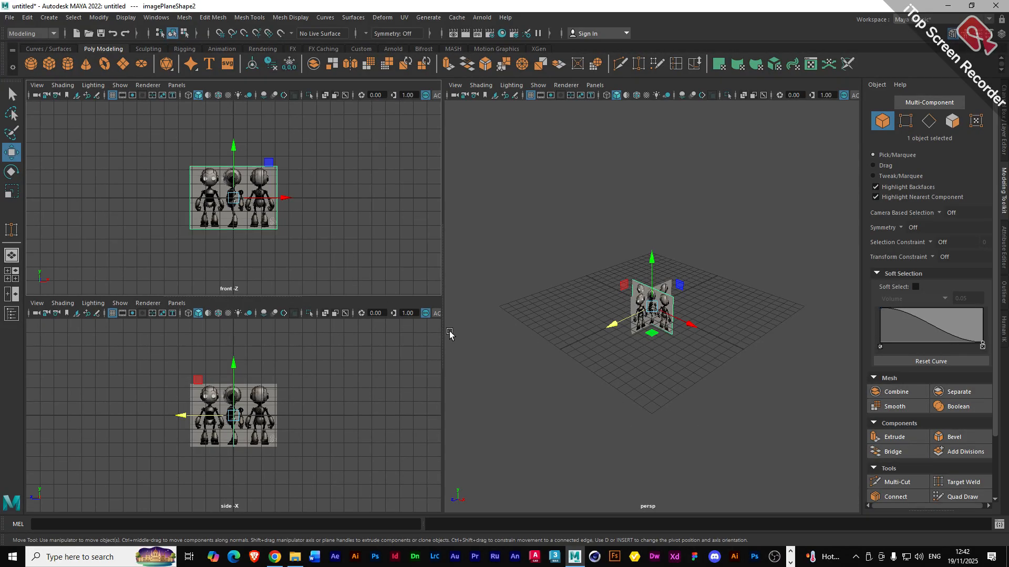
- Move the front view's image plane about 1.8 units along X so the front-facing robot is centred on the vertical grid axis
{"action": "scroll", "coordinate": [209, 410], "scroll_direction": "up", "scroll_amount": 3}
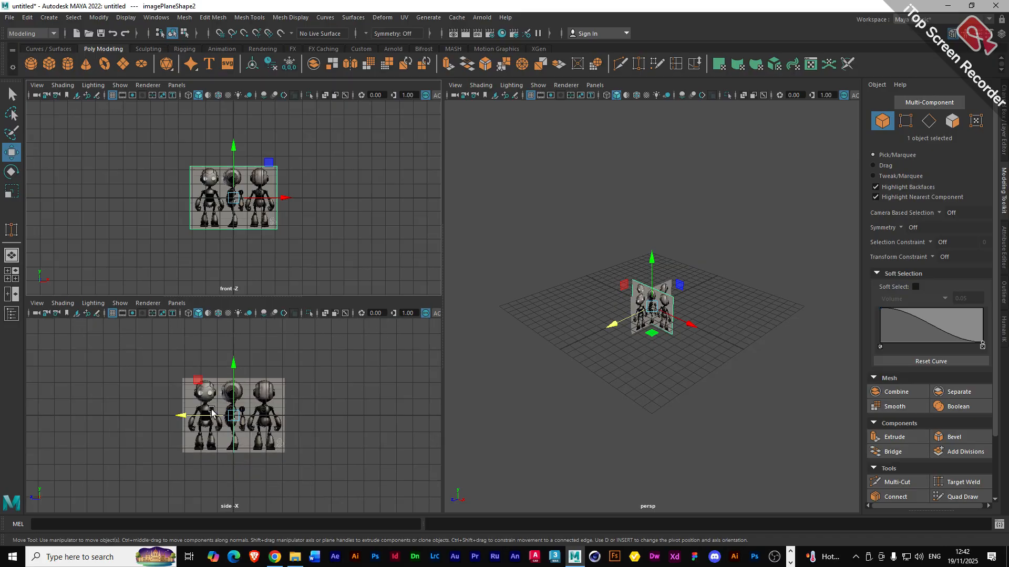
{"action": "scroll", "coordinate": [211, 412], "scroll_direction": "down", "scroll_amount": 3}
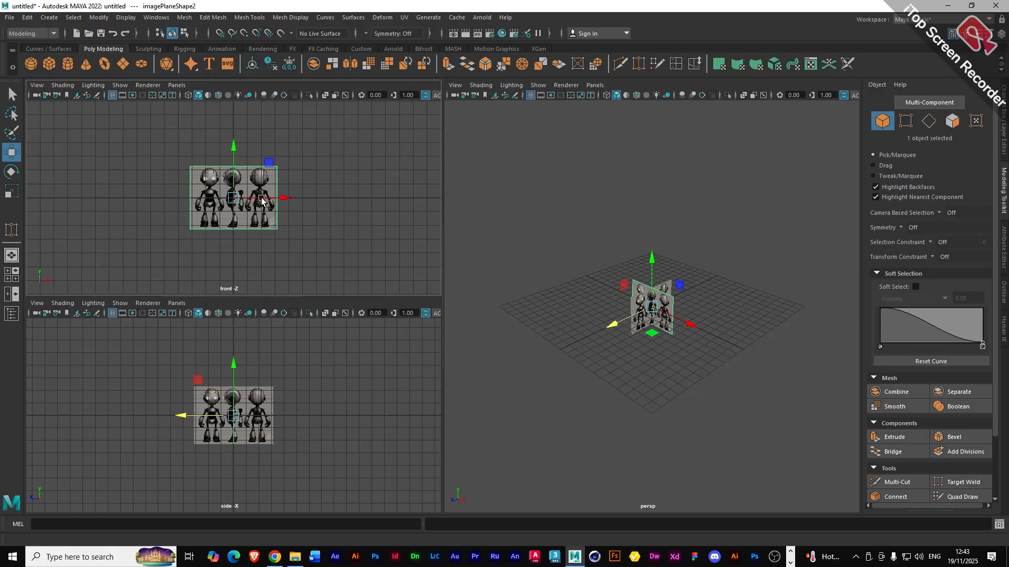
{"action": "scroll", "coordinate": [196, 183], "scroll_direction": "up", "scroll_amount": 8}
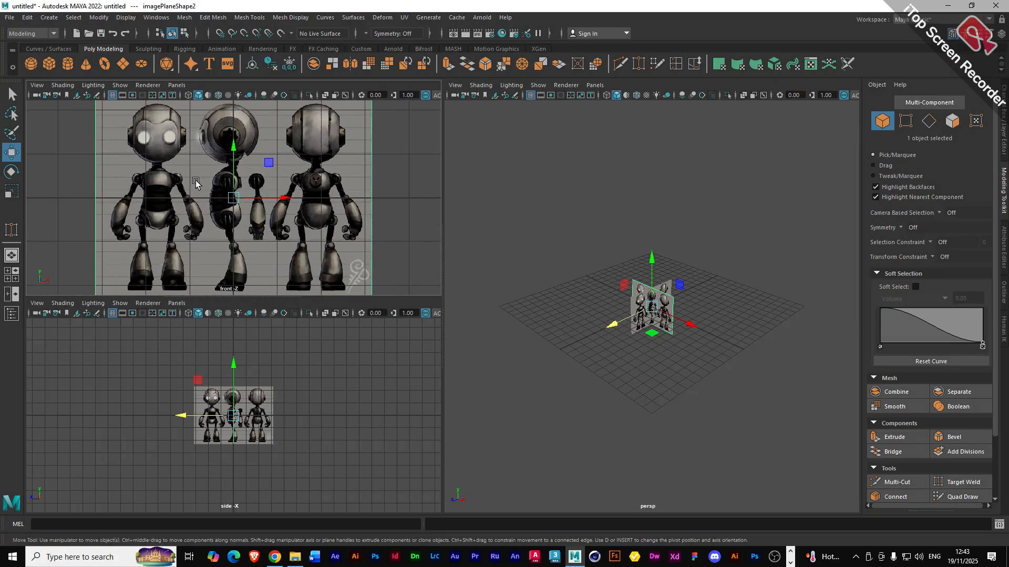
{"action": "scroll", "coordinate": [195, 183], "scroll_direction": "down", "scroll_amount": 3}
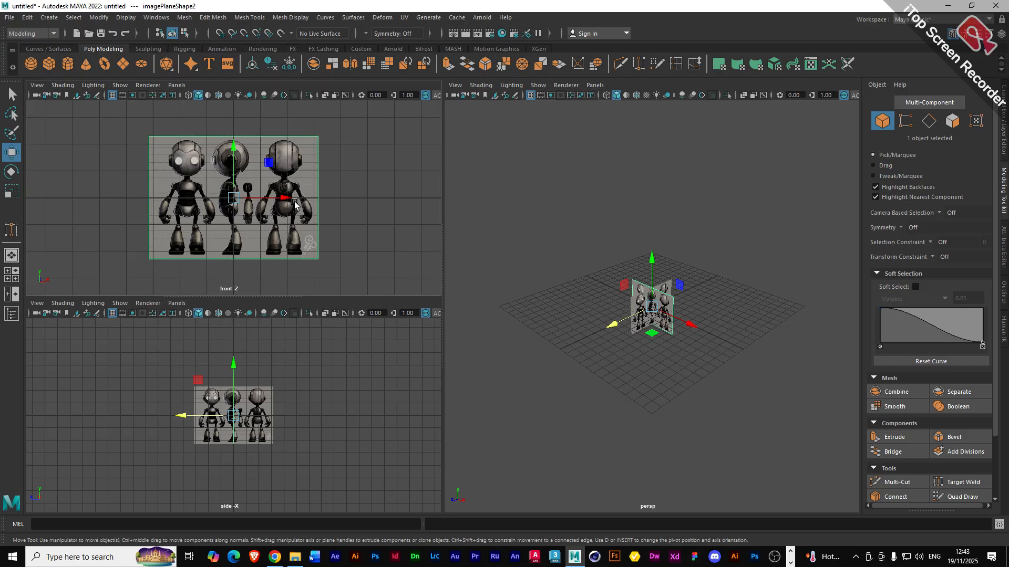
{"action": "left_click_drag", "start_coordinate": [284, 200], "coordinate": [331, 209]}
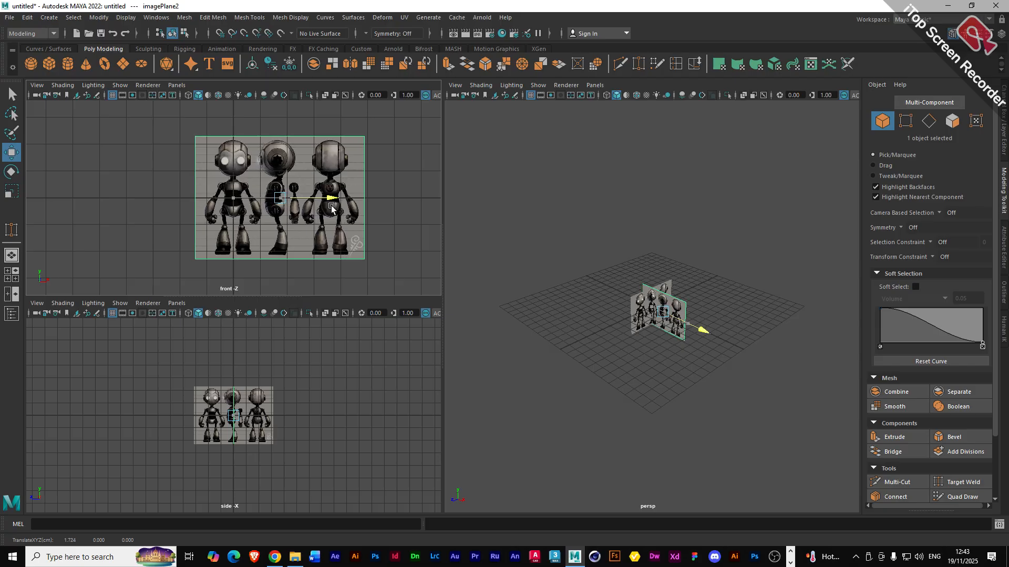
{"action": "left_click_drag", "start_coordinate": [332, 209], "coordinate": [332, 208]}
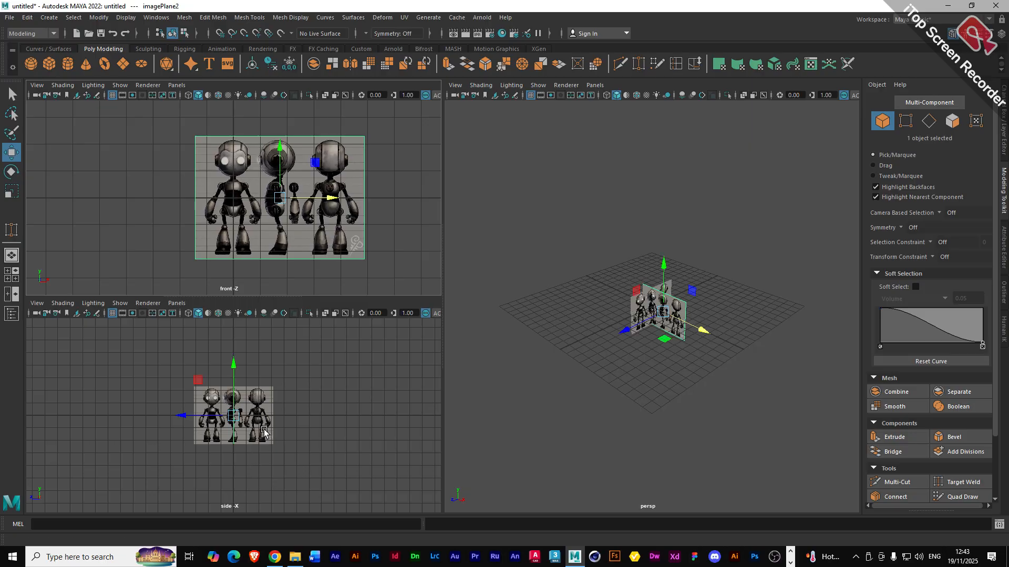
- Select both image planes and scale them up uniformly to nearly four times their size
{"action": "left_click", "coordinate": [265, 434]}
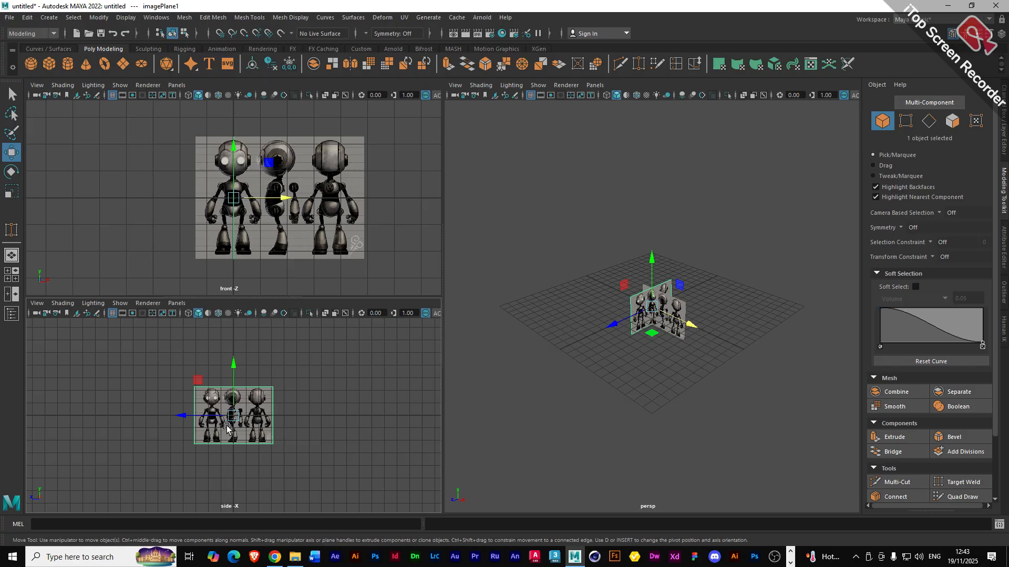
{"action": "scroll", "coordinate": [225, 428], "scroll_direction": "up", "scroll_amount": 5}
{"action": "scroll", "coordinate": [225, 429], "scroll_direction": "down", "scroll_amount": 4}
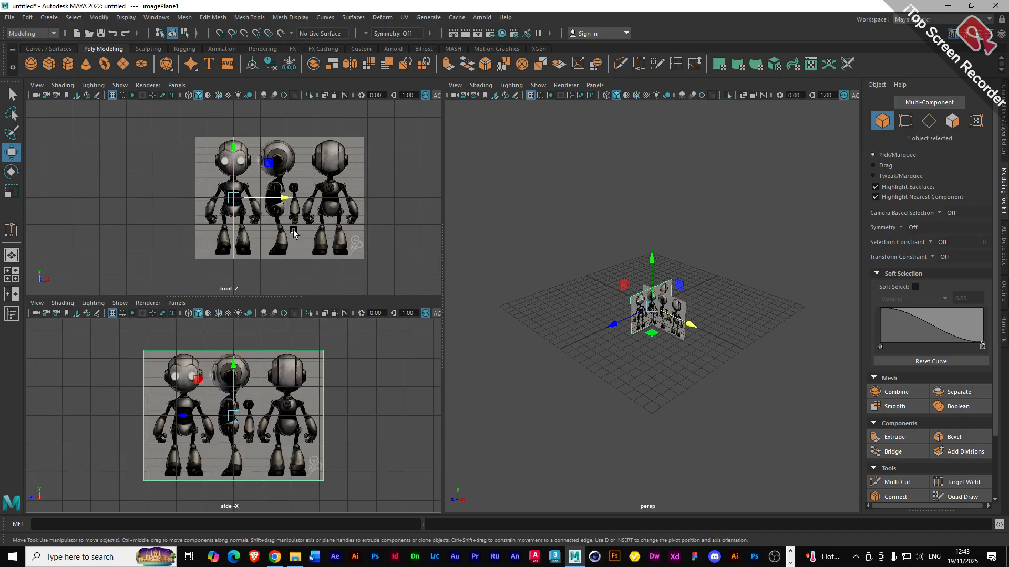
{"action": "scroll", "coordinate": [293, 233], "scroll_direction": "up", "scroll_amount": 4}
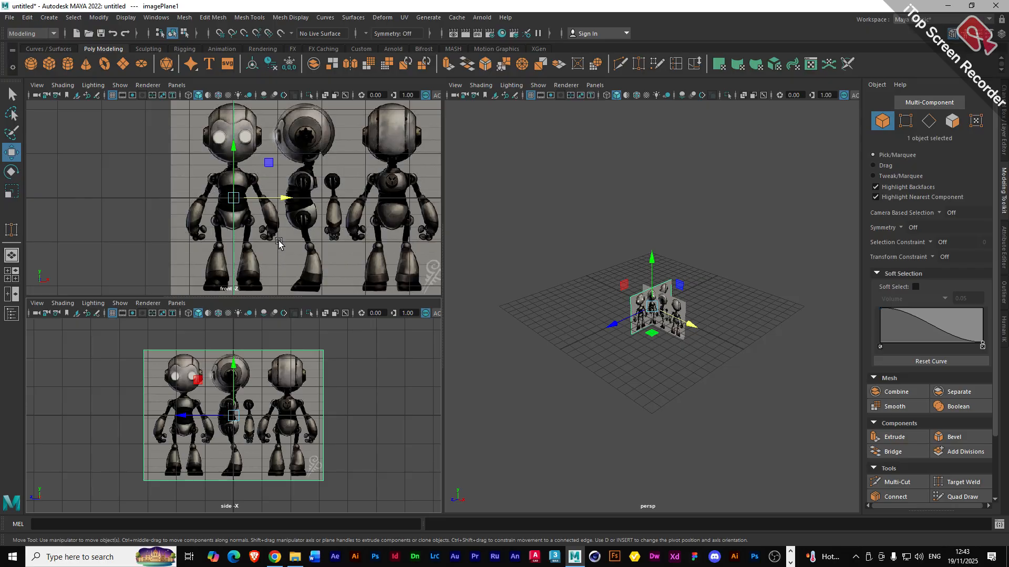
{"action": "scroll", "coordinate": [275, 242], "scroll_direction": "down", "scroll_amount": 3}
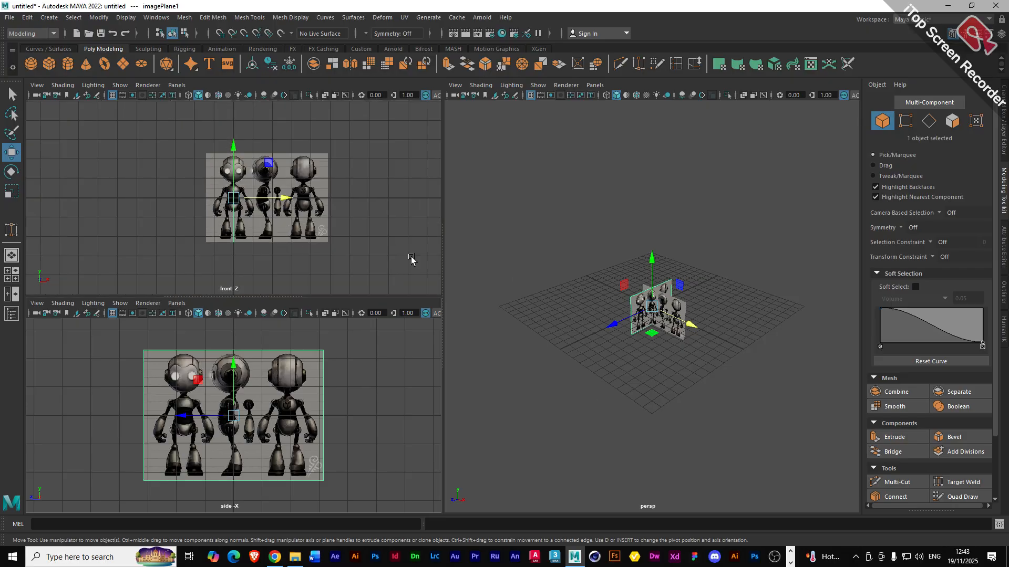
{"action": "left_click_drag", "start_coordinate": [601, 268], "coordinate": [703, 358]}
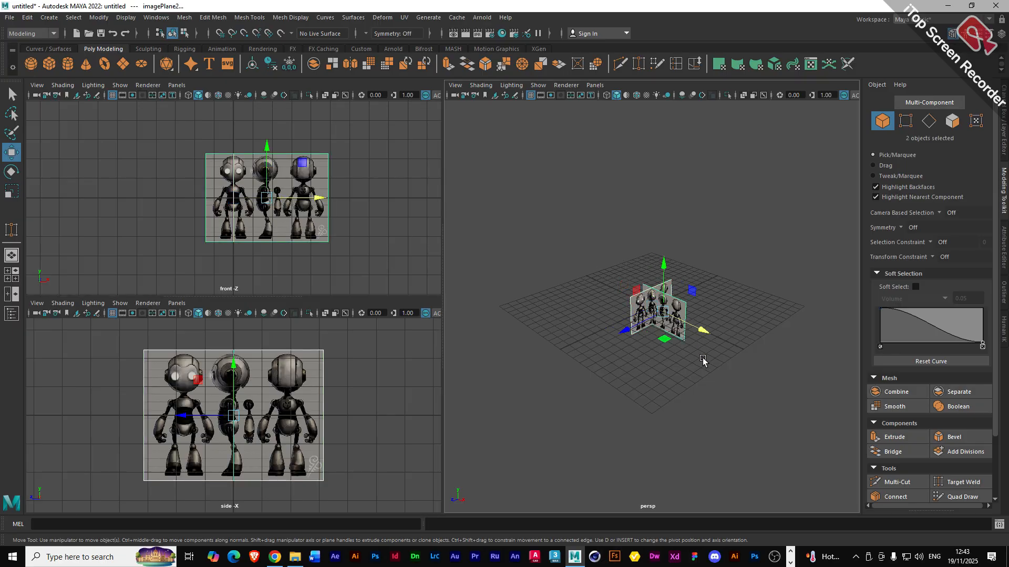
{"action": "key", "text": "r"}
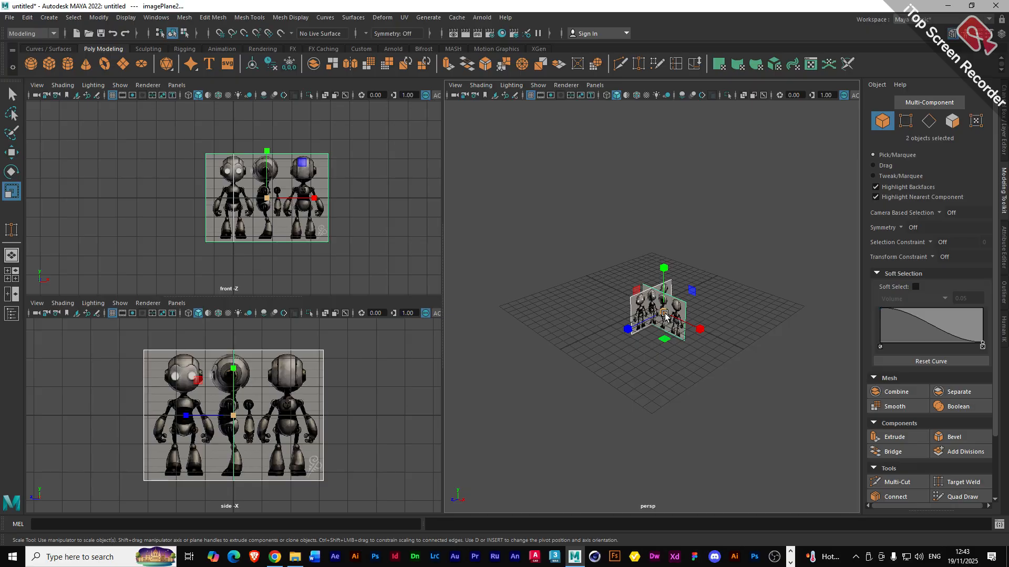
{"action": "left_click_drag", "start_coordinate": [665, 315], "coordinate": [763, 280]}
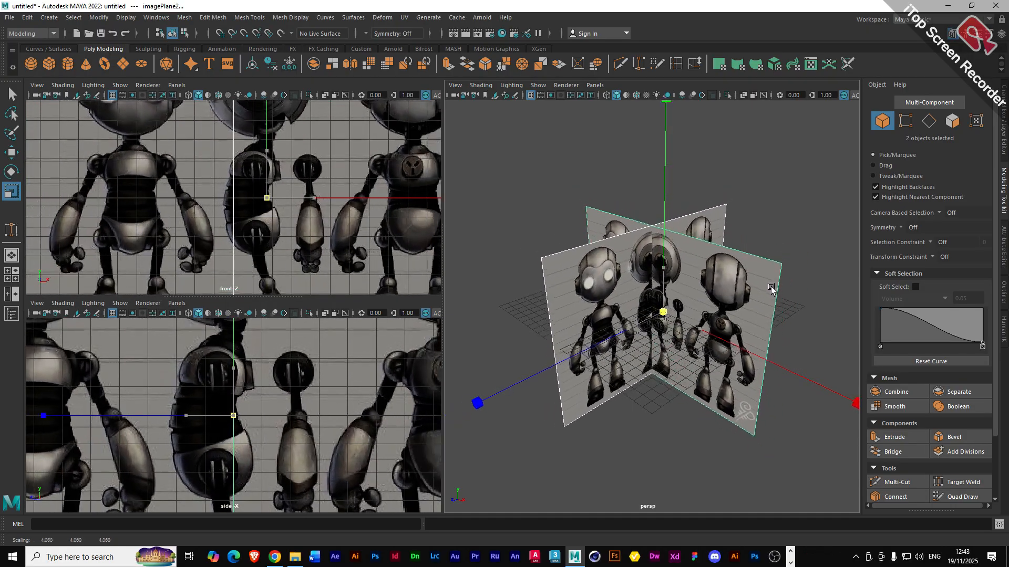
{"action": "scroll", "coordinate": [291, 263], "scroll_direction": "down", "scroll_amount": 6}
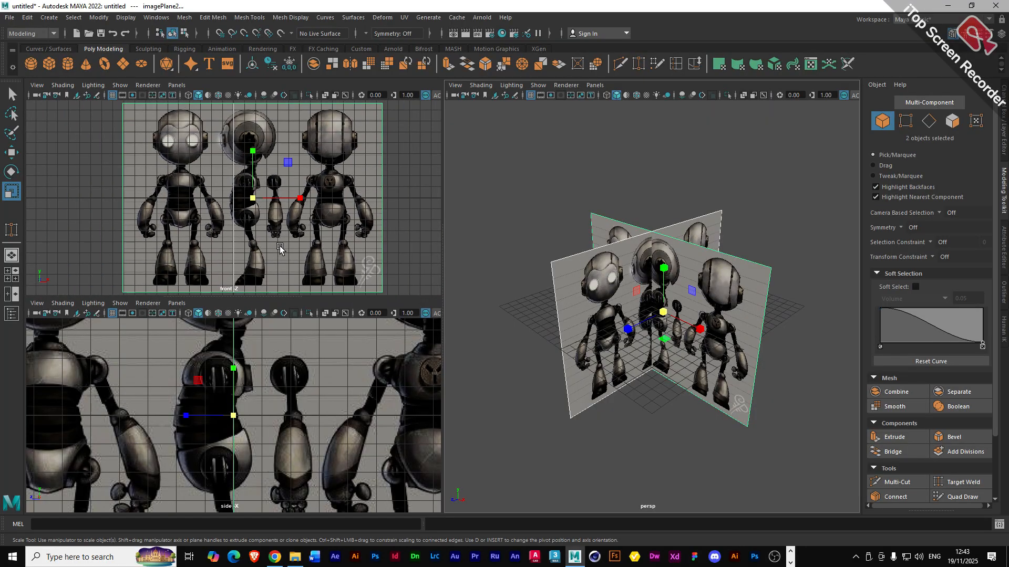
{"action": "scroll", "coordinate": [262, 410], "scroll_direction": "down", "scroll_amount": 3}
{"action": "scroll", "coordinate": [262, 410], "scroll_direction": "down", "scroll_amount": 5}
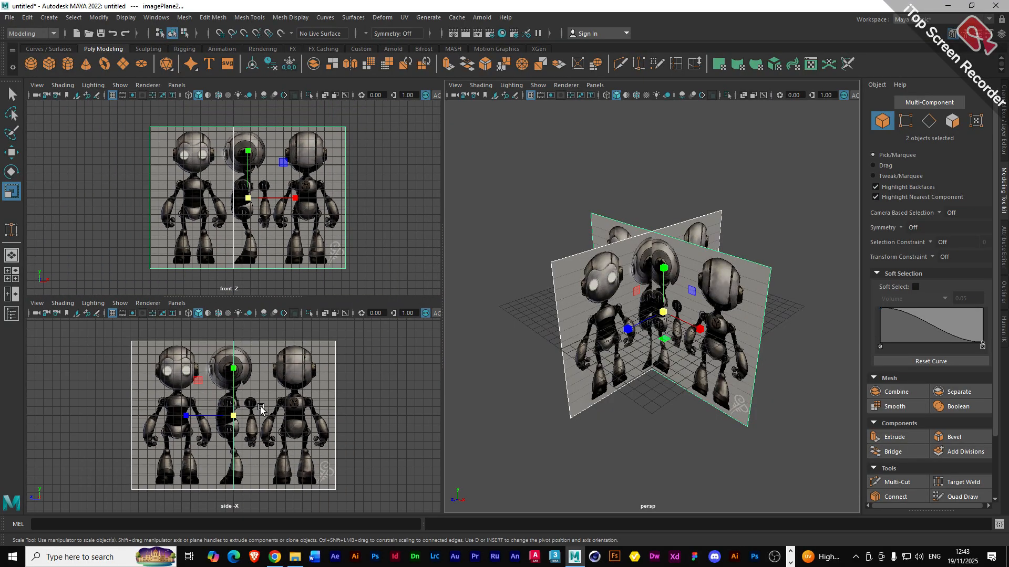
{"action": "left_click", "coordinate": [384, 416]}
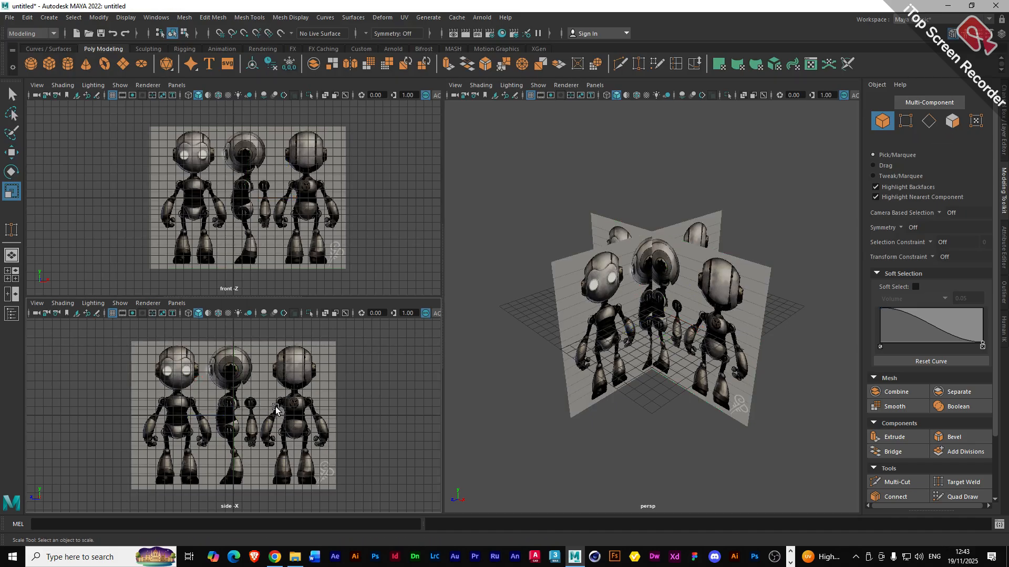
- Move the enlarged front image plane to about 6.5 along X, centring the front-facing robot on the vertical grid axis
{"action": "left_click", "coordinate": [277, 420]}
{"action": "key", "text": "w"}
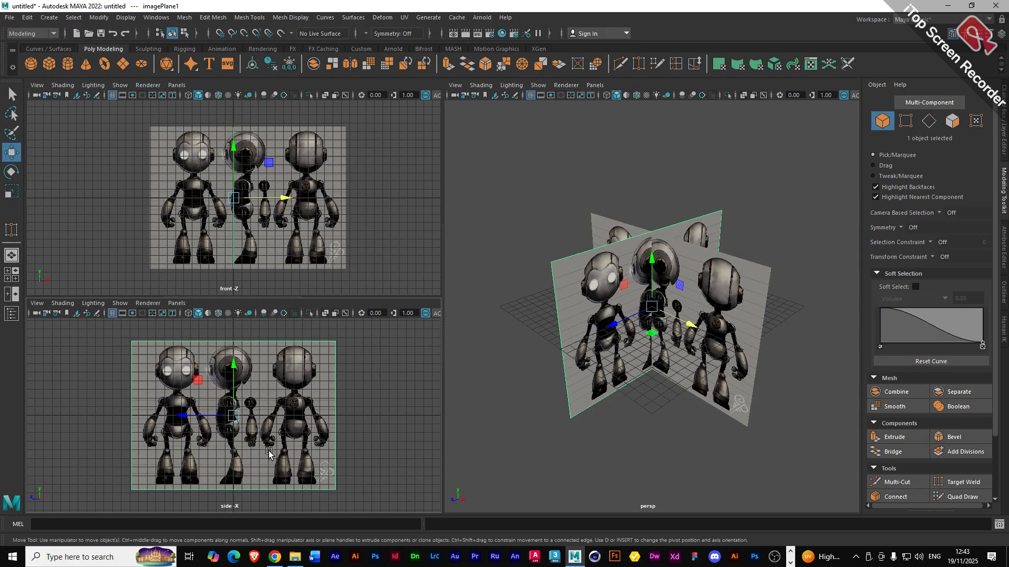
{"action": "left_click", "coordinate": [305, 207]}
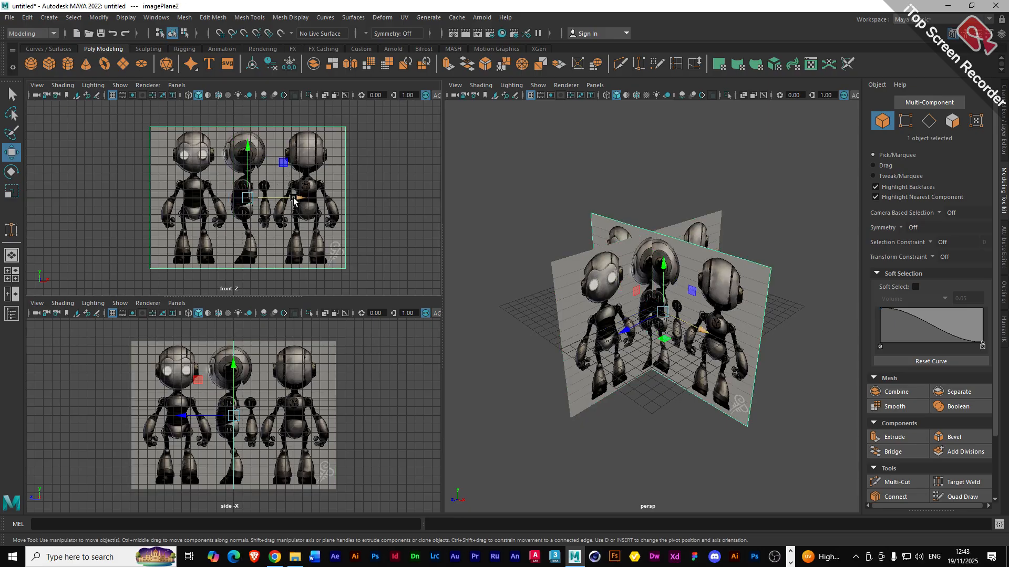
{"action": "left_click_drag", "start_coordinate": [301, 200], "coordinate": [340, 205]}
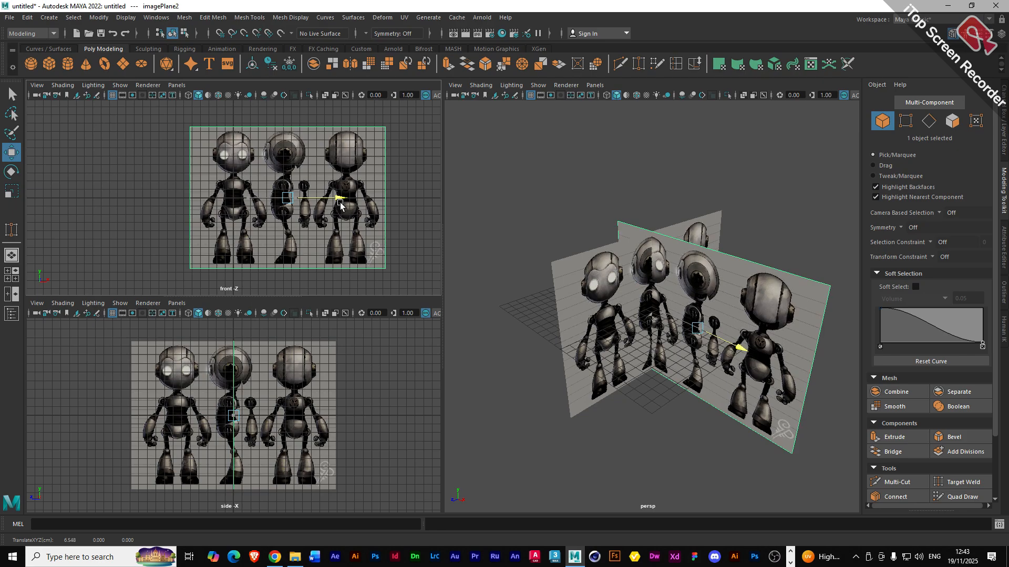
{"action": "scroll", "coordinate": [210, 212], "scroll_direction": "up", "scroll_amount": 2}
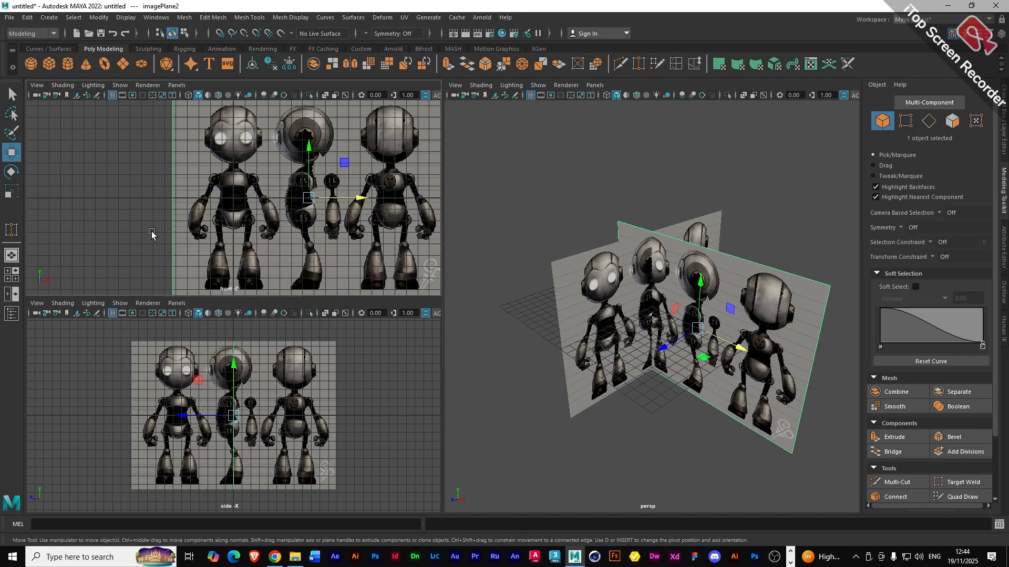
{"action": "scroll", "coordinate": [153, 234], "scroll_direction": "down", "scroll_amount": 1}
- Push the side image plane back along X and the front image plane back along Z, leaving the grid centre clear
{"action": "left_click", "coordinate": [612, 332]}
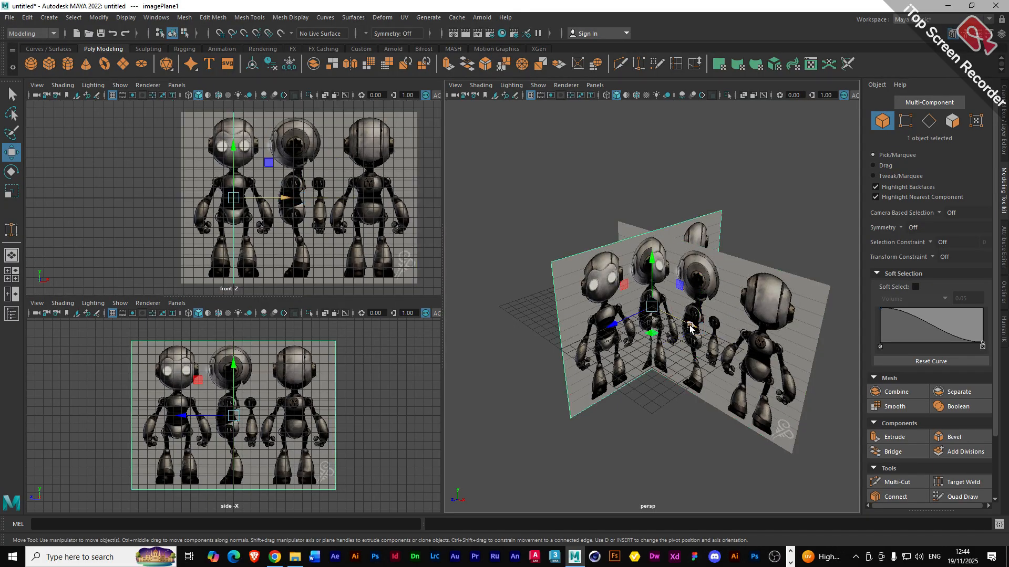
{"action": "left_click_drag", "start_coordinate": [678, 328], "coordinate": [528, 282]}
{"action": "left_click", "coordinate": [670, 342]}
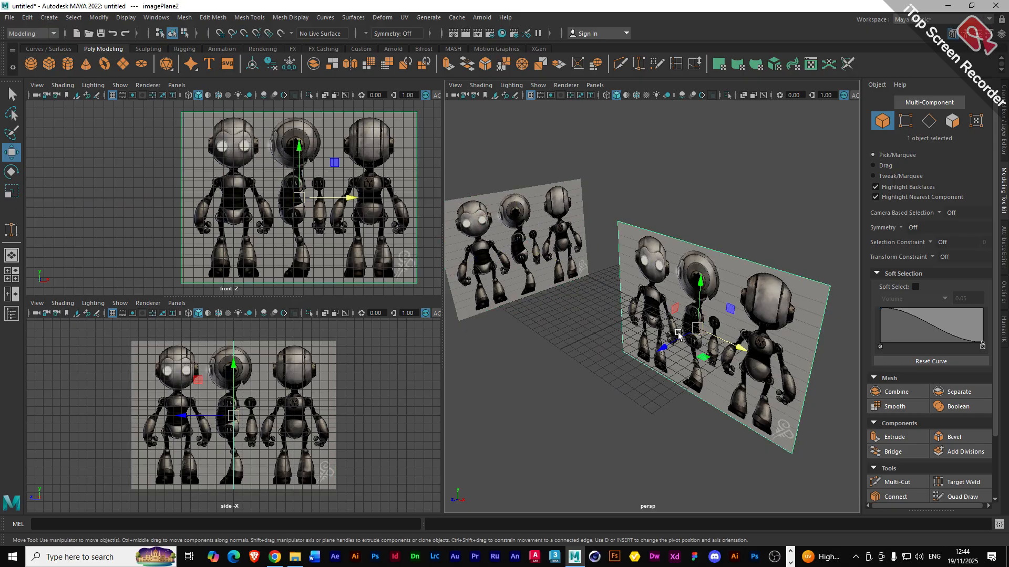
{"action": "left_click_drag", "start_coordinate": [668, 344], "coordinate": [789, 307]}
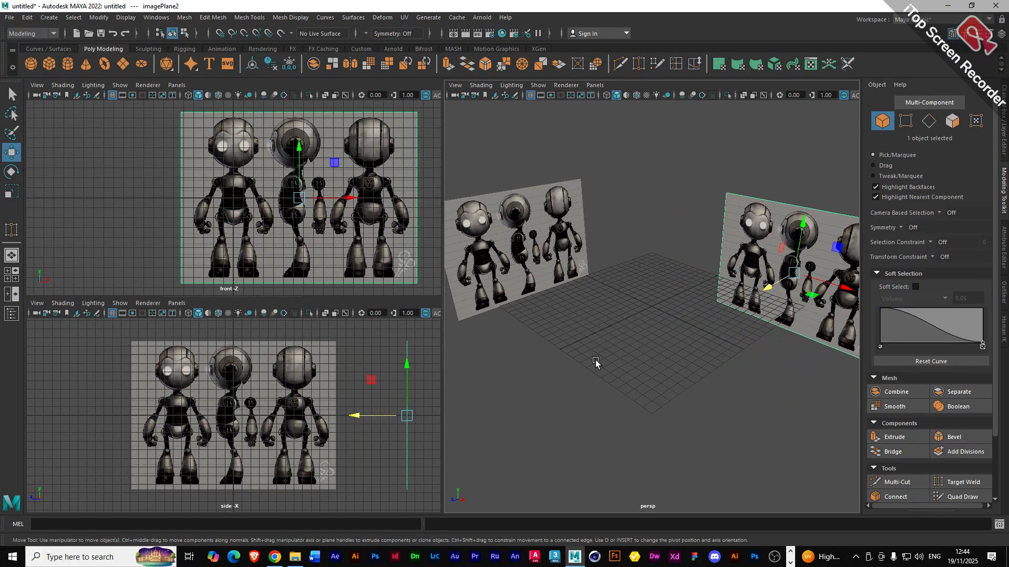
{"action": "left_click_drag", "start_coordinate": [597, 361], "coordinate": [598, 351], "text": "alt"}
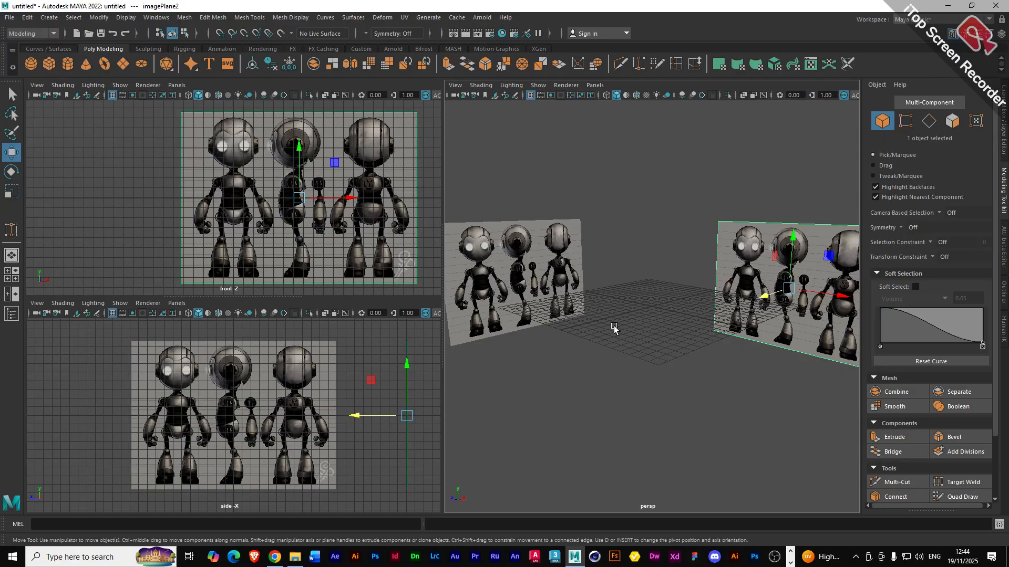
{"action": "left_click_drag", "start_coordinate": [614, 328], "coordinate": [624, 345], "text": "alt"}
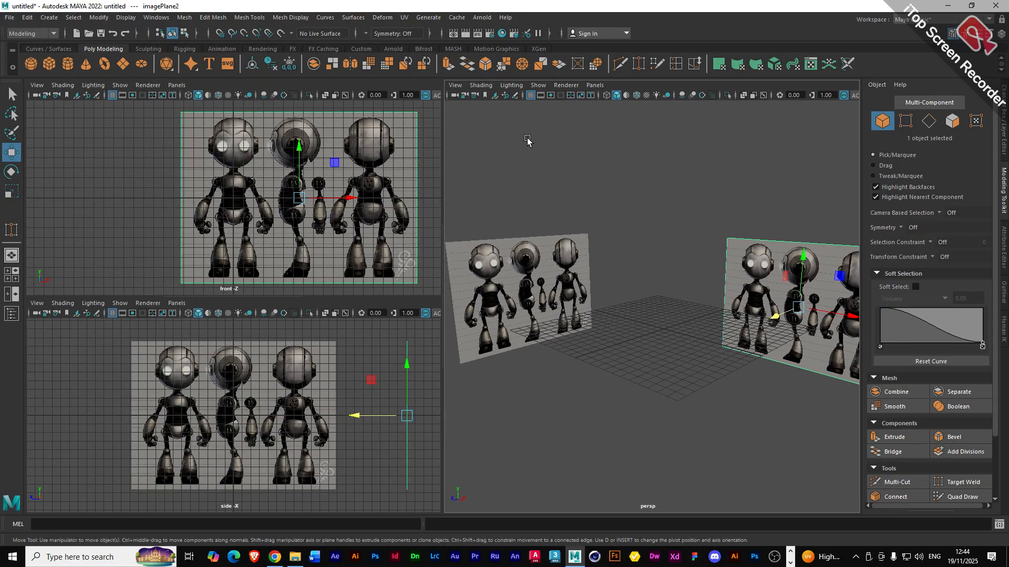
- Hide the grid in the perspective view and close the robot reference picture open in the image viewer
{"action": "left_click", "coordinate": [530, 95]}
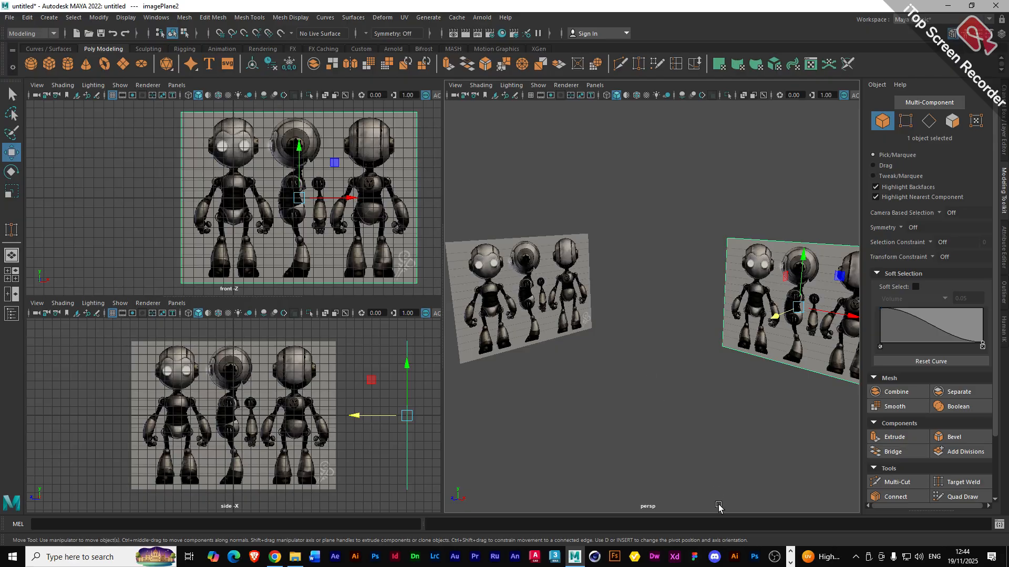
{"action": "left_click", "coordinate": [790, 562]}
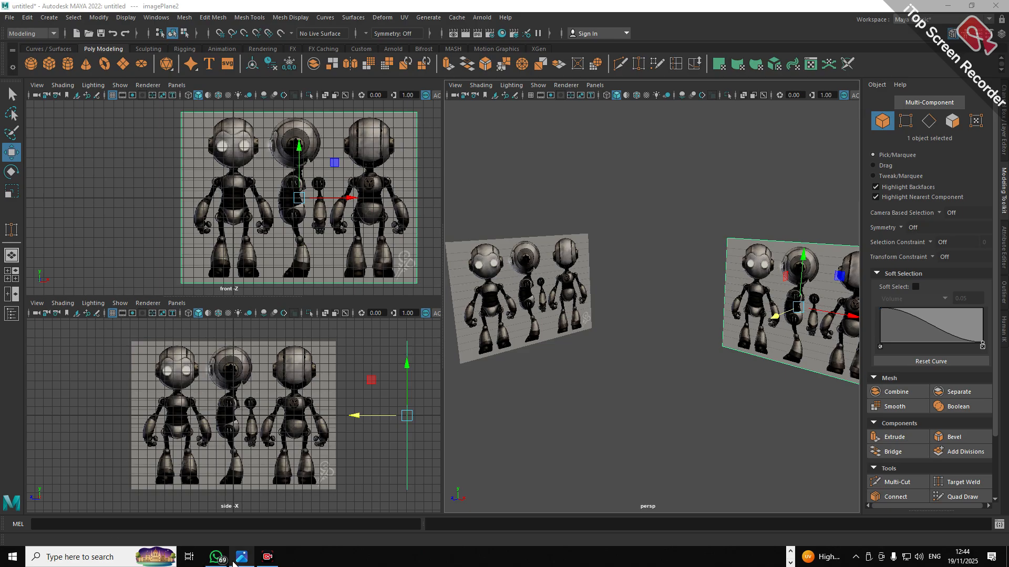
{"action": "mouse_move", "coordinate": [242, 557]}
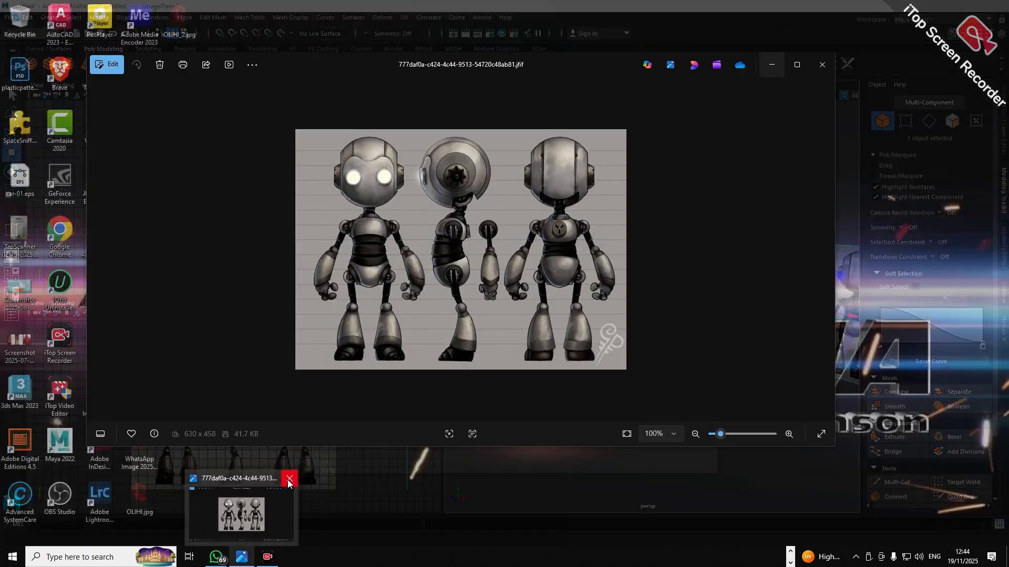
{"action": "left_click", "coordinate": [289, 478]}
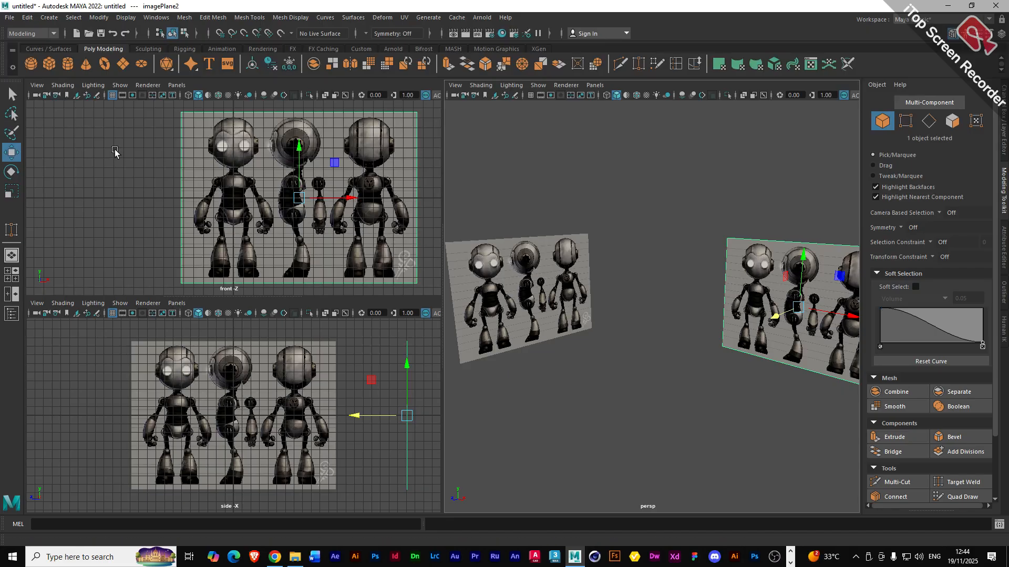
- Save the scene as a Maya ASCII file named Robot1 in the project's scenes folder
{"action": "left_click", "coordinate": [102, 37]}
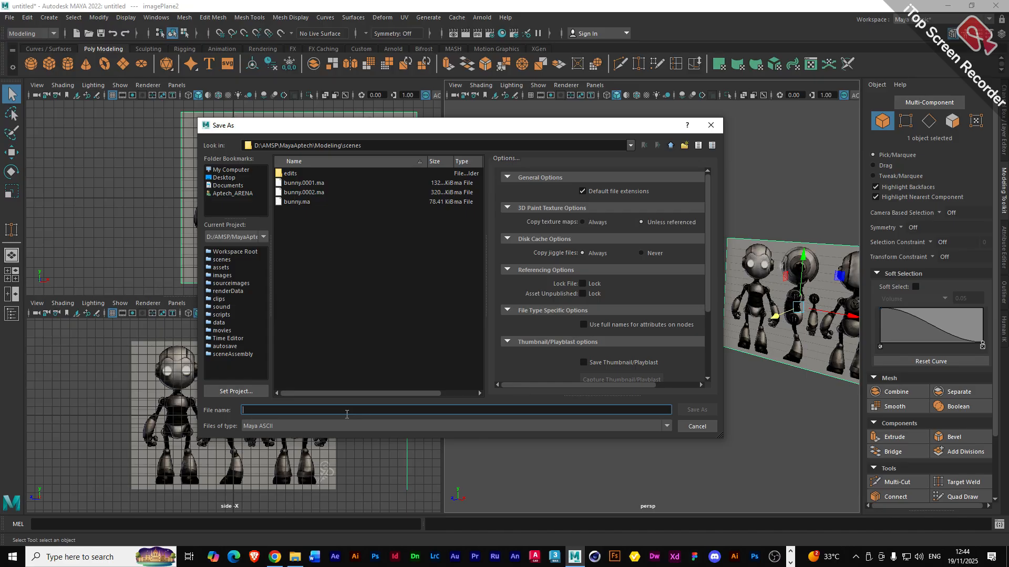
{"action": "type", "text": "Robot1"}
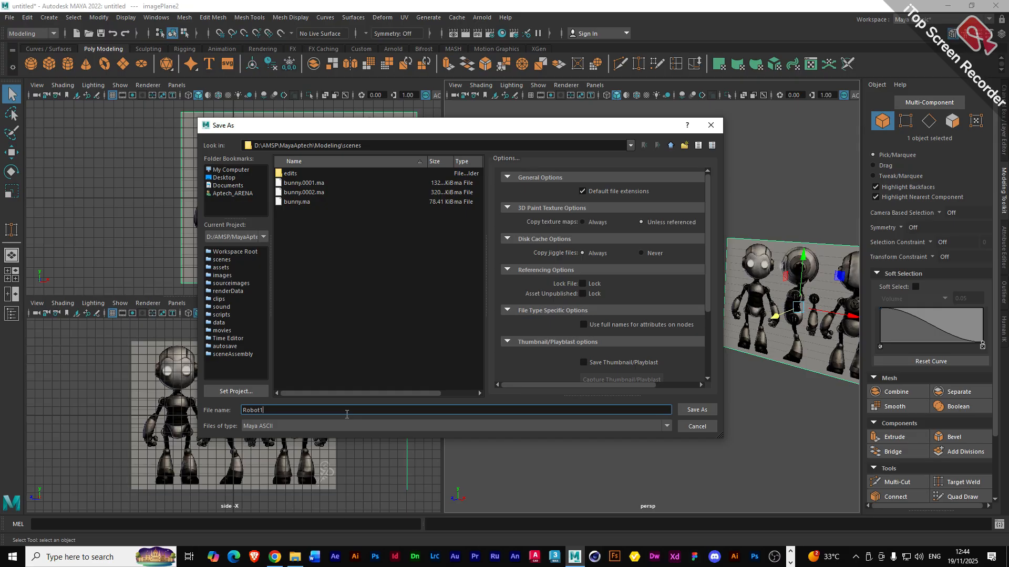
{"action": "left_click", "coordinate": [697, 410]}
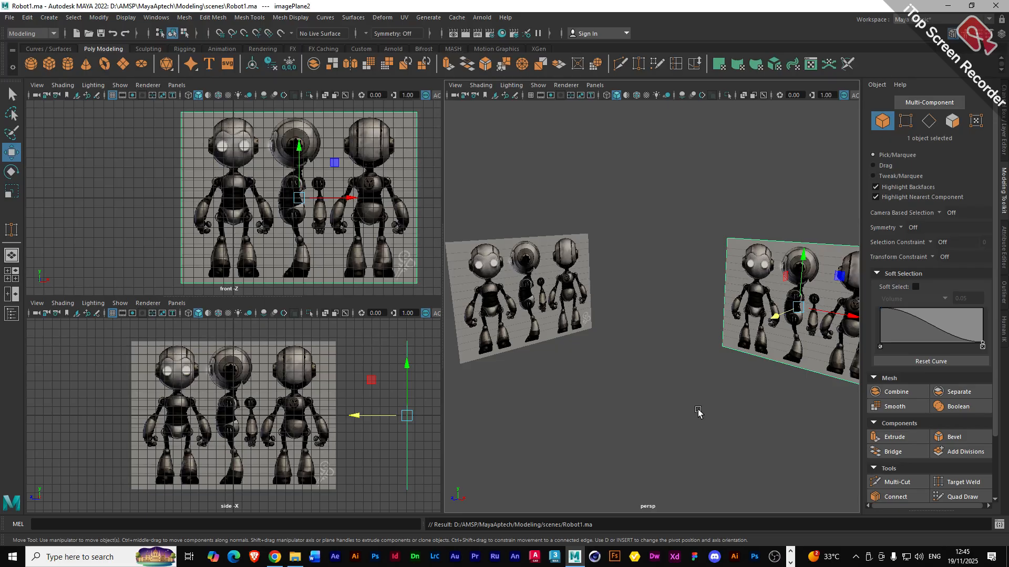
{"action": "left_click", "coordinate": [789, 563]}
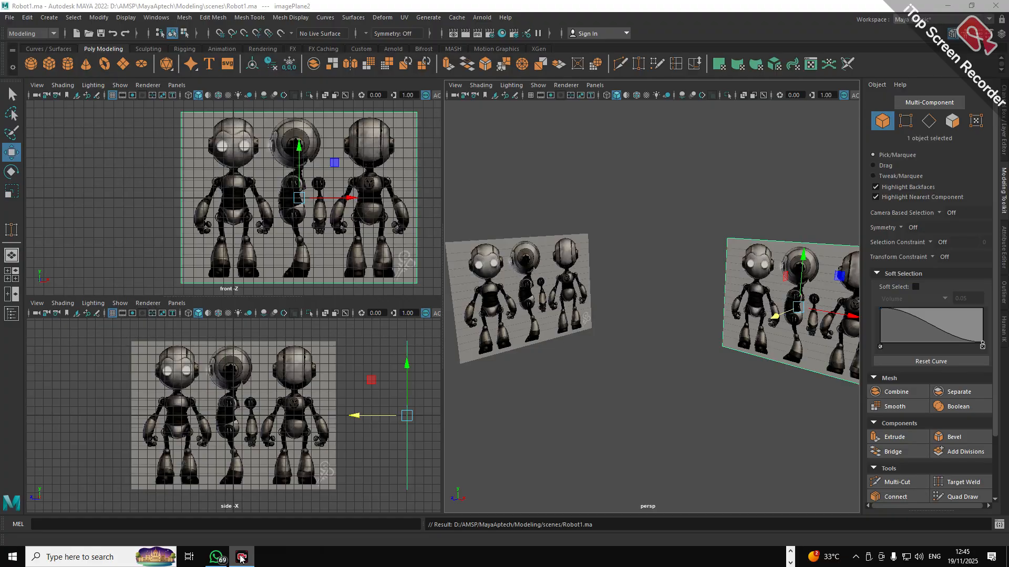
{"action": "left_click", "coordinate": [949, 5]}
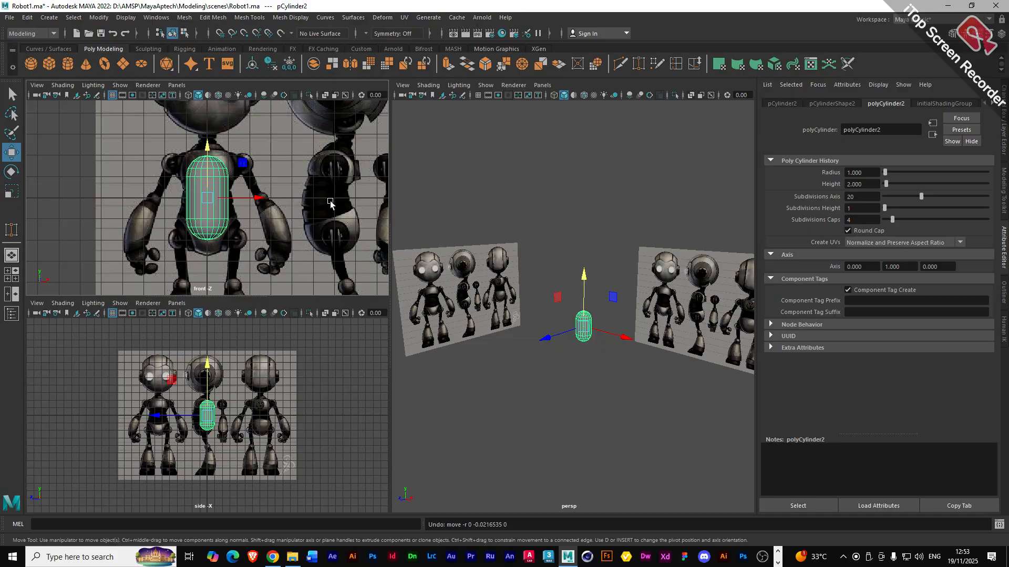
- Turn off the round cap on the polygon cylinder placed over the robot's torso
{"action": "scroll", "coordinate": [191, 205], "scroll_direction": "up", "scroll_amount": 5}
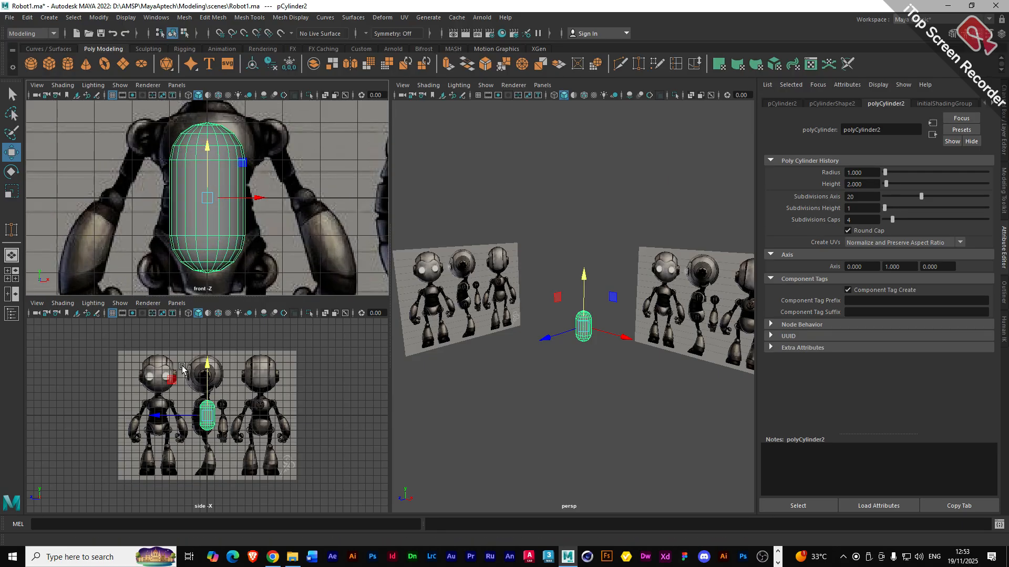
{"action": "scroll", "coordinate": [203, 428], "scroll_direction": "up", "scroll_amount": 4}
{"action": "scroll", "coordinate": [202, 431], "scroll_direction": "up", "scroll_amount": 2}
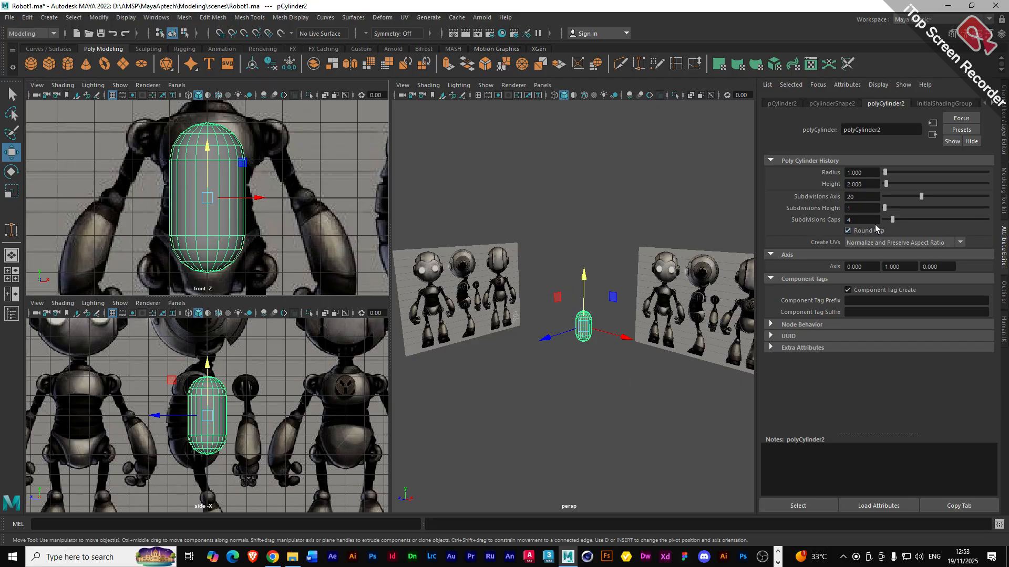
{"action": "left_click", "coordinate": [848, 231]}
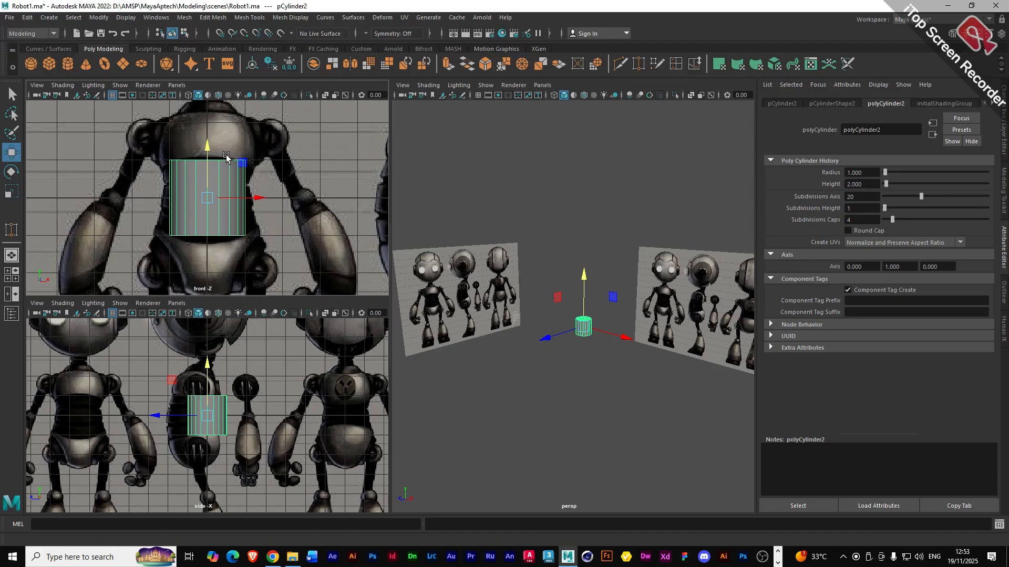
- Turn on X-ray shading so the robot reference shows through the cylinder in the front view
{"action": "left_click", "coordinate": [325, 95]}
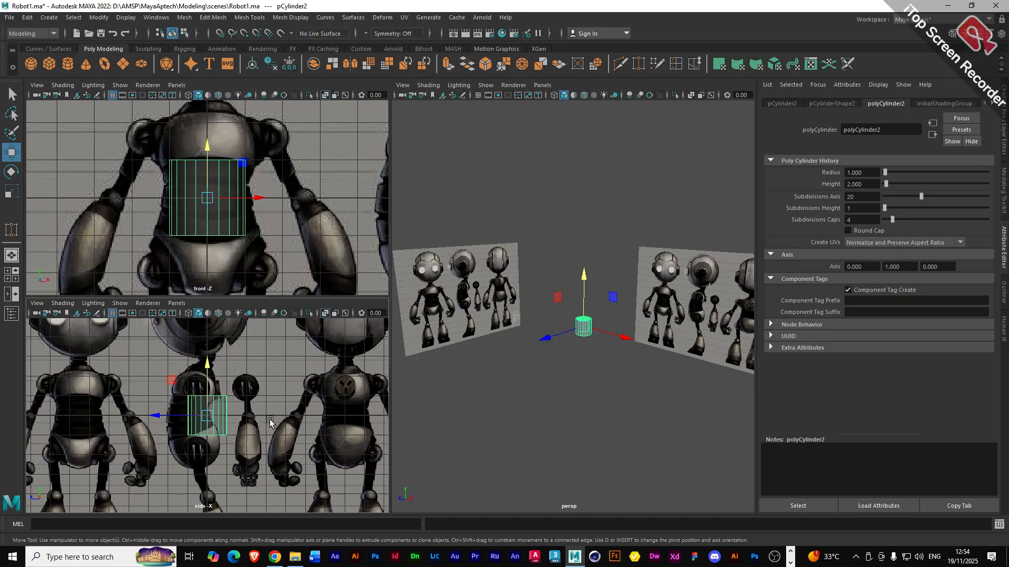
{"action": "scroll", "coordinate": [270, 419], "scroll_direction": "down", "scroll_amount": 4}
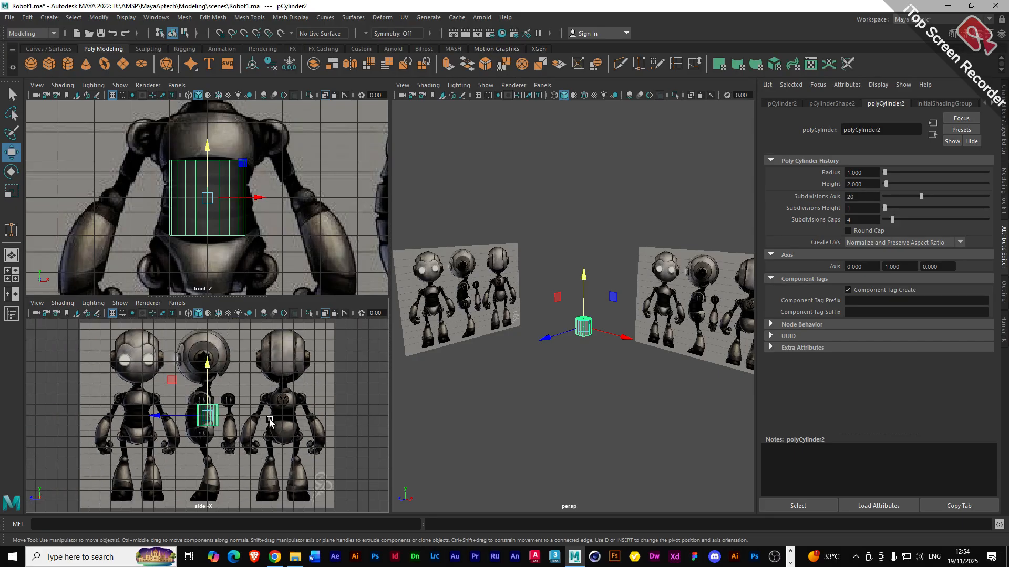
{"action": "left_click", "coordinate": [292, 403]}
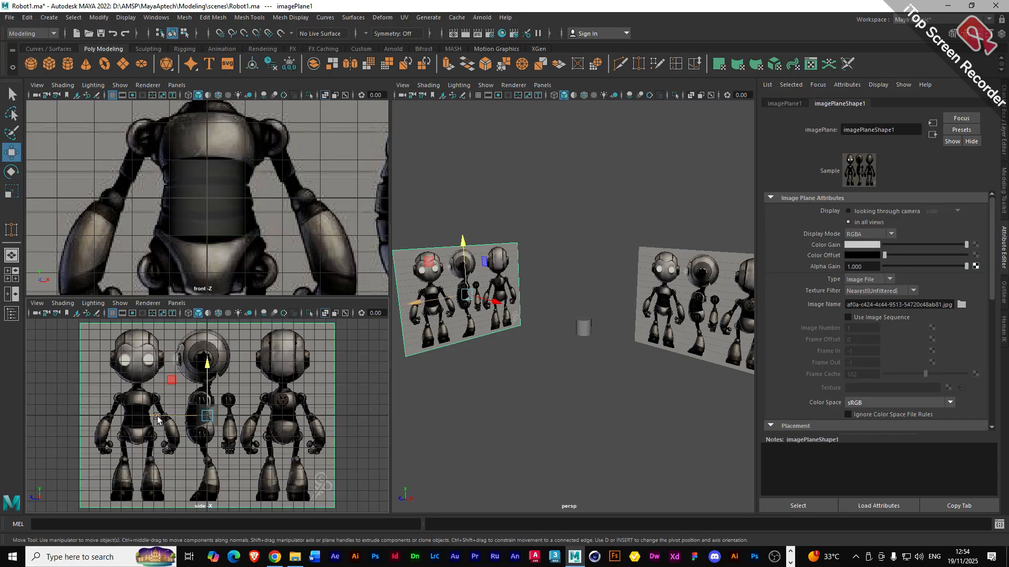
{"action": "left_click_drag", "start_coordinate": [156, 416], "coordinate": [158, 419]}
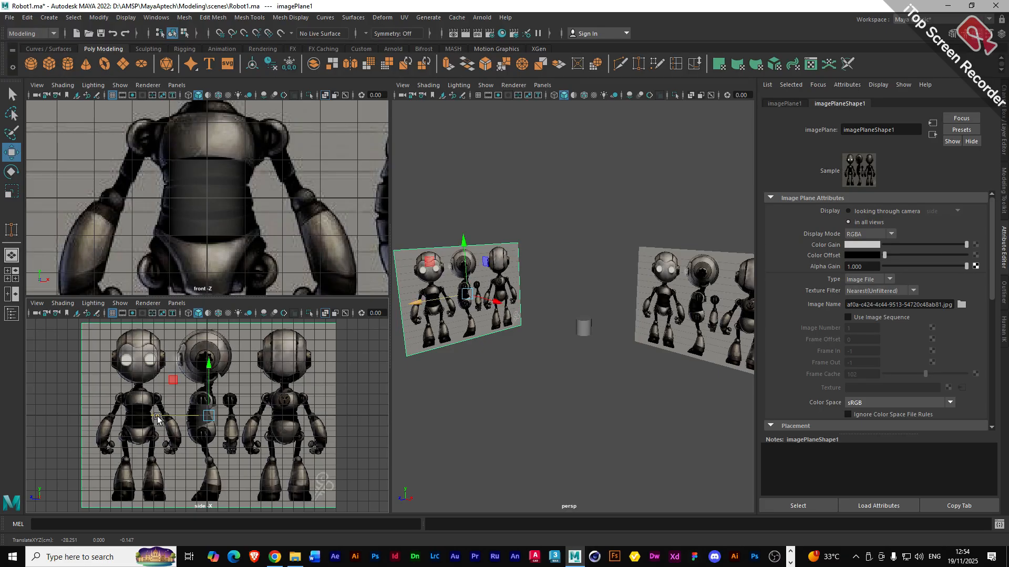
{"action": "key", "text": "ctrl+z"}
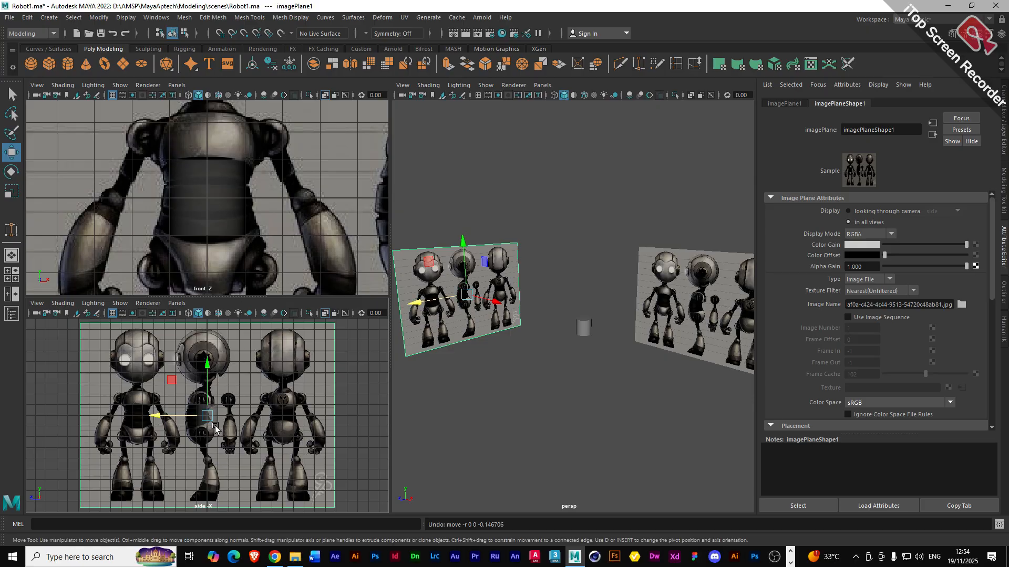
{"action": "left_click", "coordinate": [215, 428]}
{"action": "scroll", "coordinate": [215, 428], "scroll_direction": "up", "scroll_amount": 5}
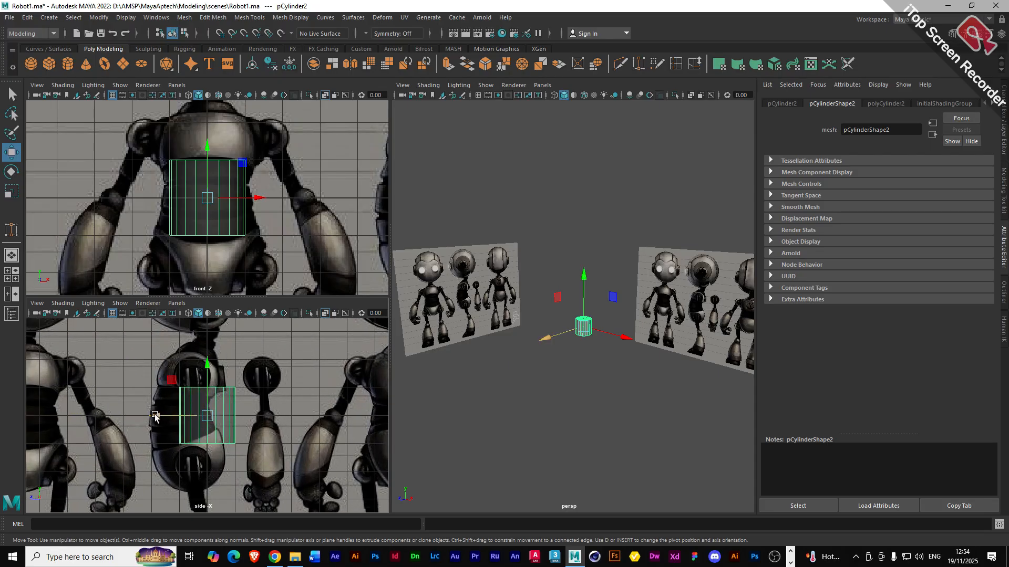
{"action": "mouse_move", "coordinate": [155, 417]}
{"action": "left_mouse_down"}
{"action": "mouse_move", "coordinate": [128, 414]}
{"action": "mouse_move", "coordinate": [153, 420]}
{"action": "left_mouse_up"}
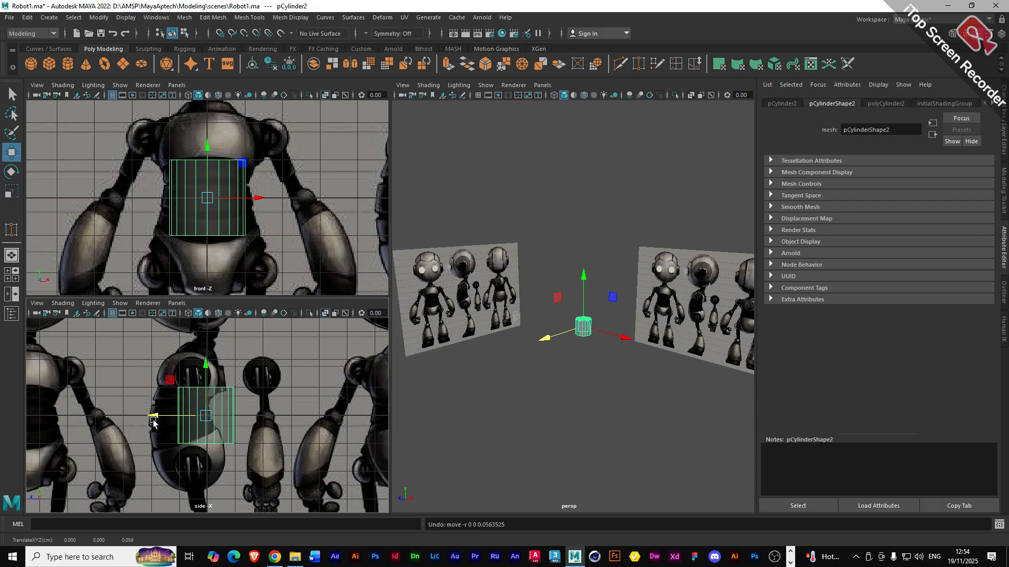
{"action": "scroll", "coordinate": [272, 414], "scroll_direction": "down", "scroll_amount": 2}
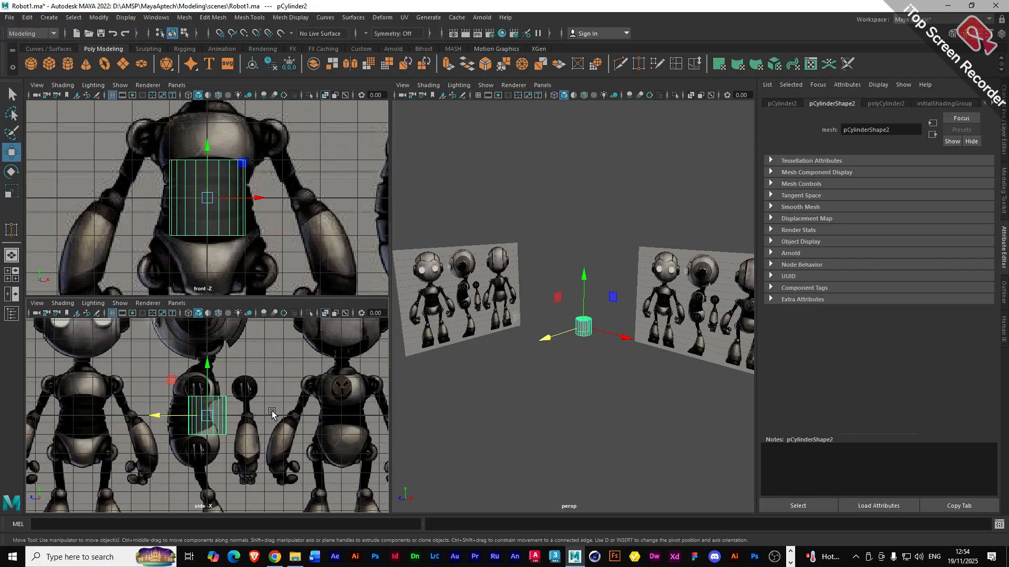
{"action": "scroll", "coordinate": [271, 413], "scroll_direction": "down", "scroll_amount": 2}
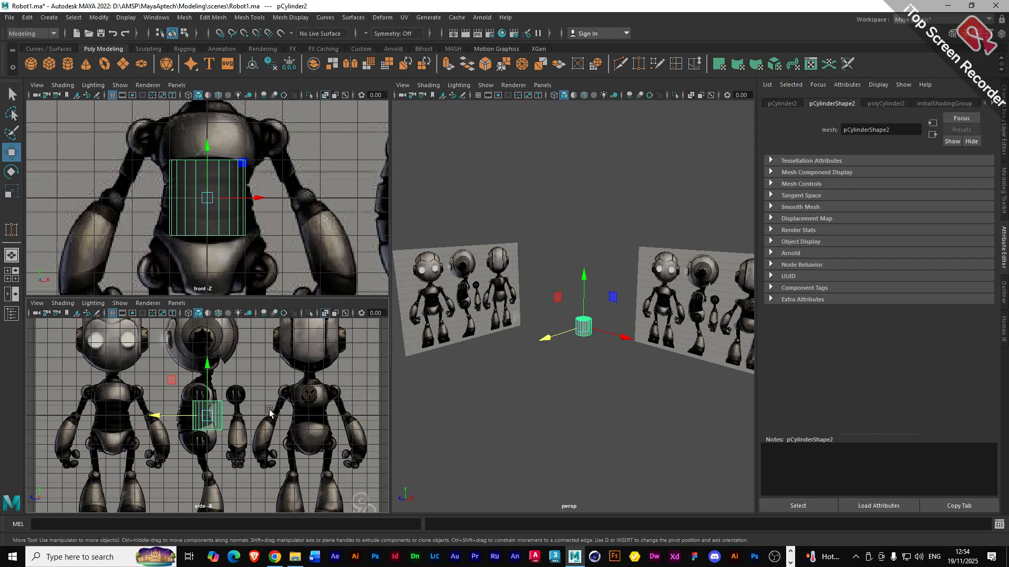
- Shift the side-view reference image plane slightly along Z to centre the robot's side-profile torso on the cylinder, and reselect the cylinder
{"action": "left_click", "coordinate": [270, 412]}
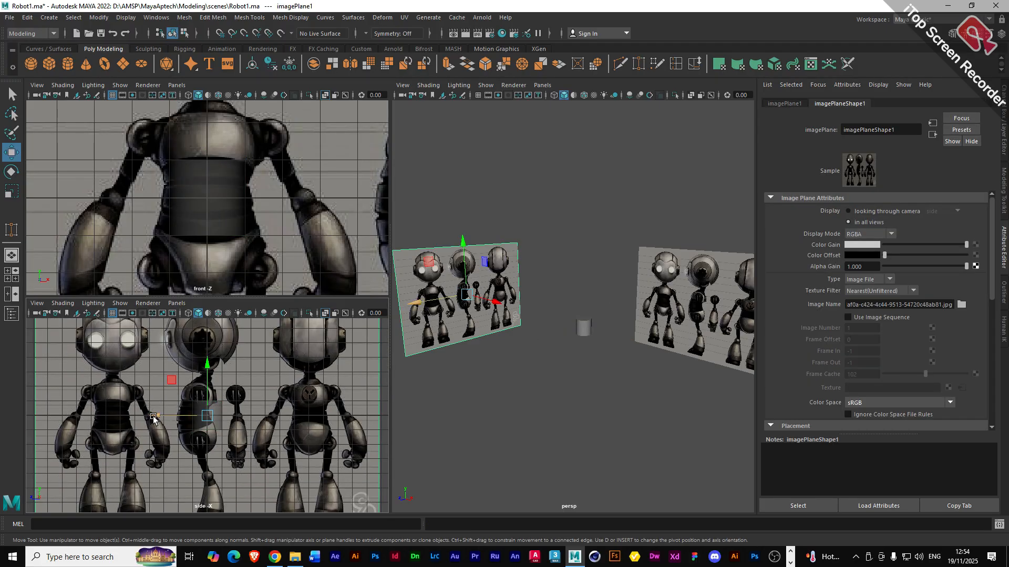
{"action": "left_click_drag", "start_coordinate": [153, 418], "coordinate": [159, 420]}
{"action": "left_click_drag", "start_coordinate": [161, 418], "coordinate": [161, 419]}
{"action": "left_click", "coordinate": [199, 428]}
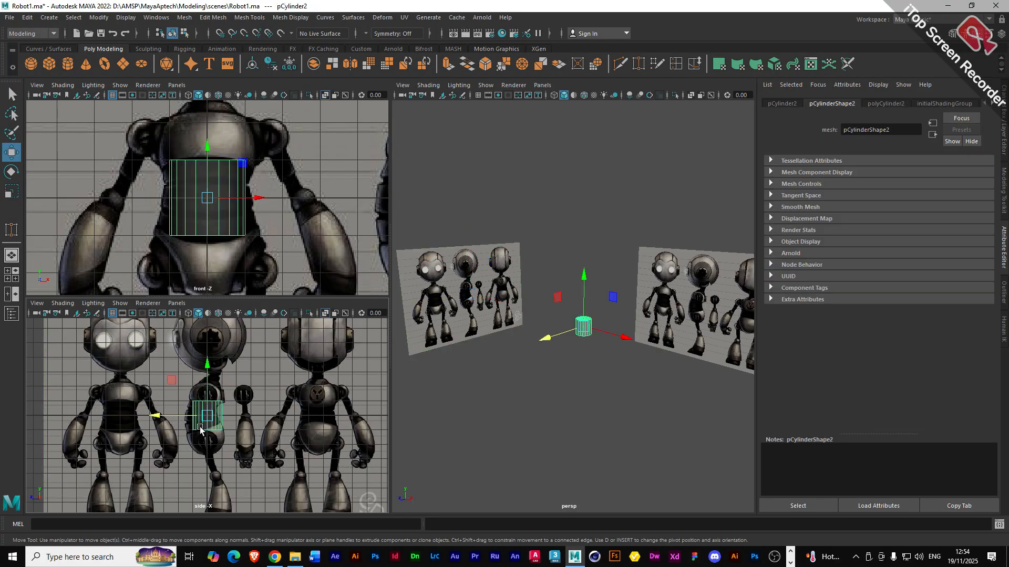
- Scale the torso cylinder along Y to about 2.57 so it spans from the chest to the pelvis
{"action": "scroll", "coordinate": [201, 431], "scroll_direction": "up", "scroll_amount": 4}
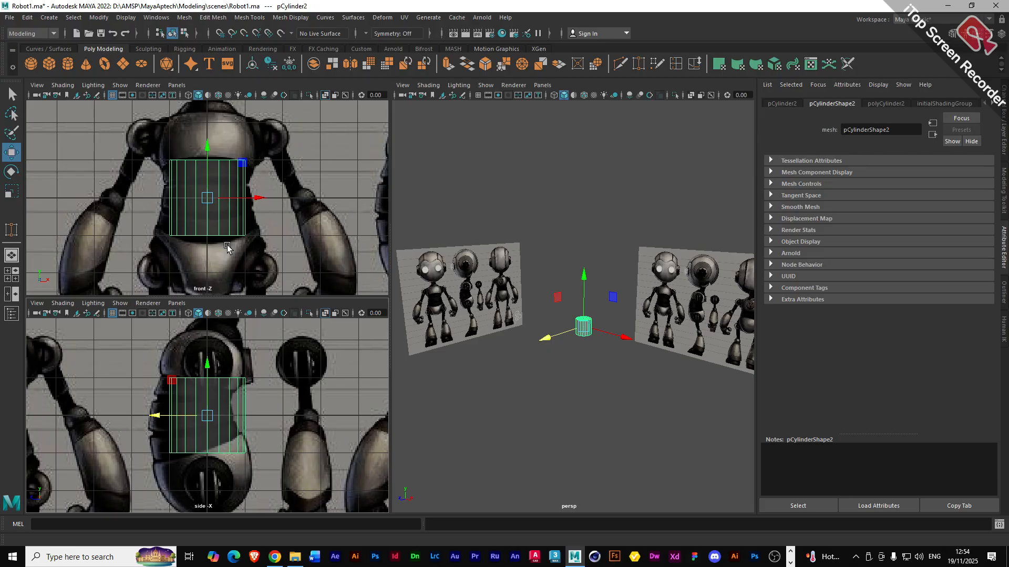
{"action": "key", "text": "r"}
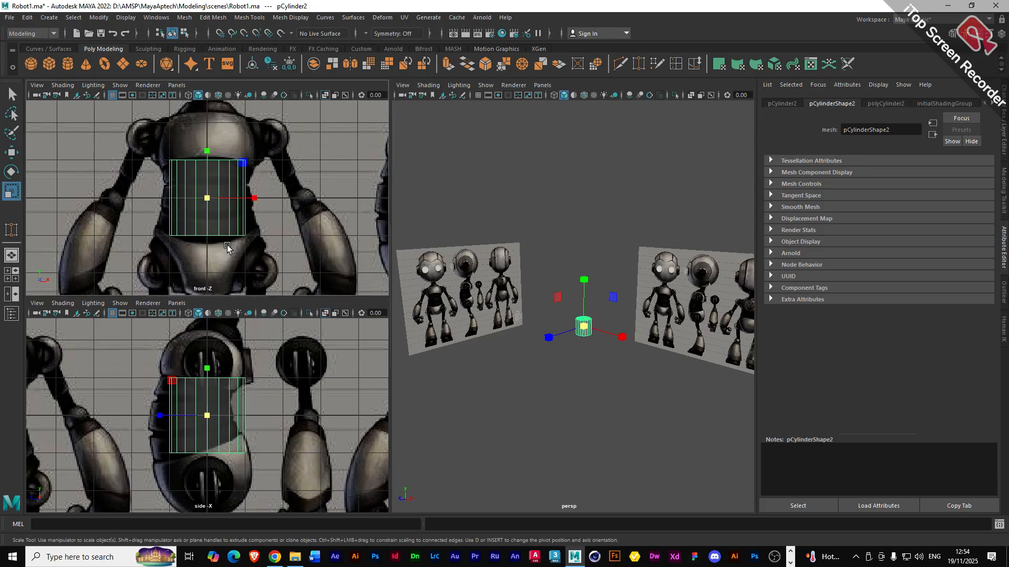
{"action": "left_click_drag", "start_coordinate": [209, 153], "coordinate": [213, 102]}
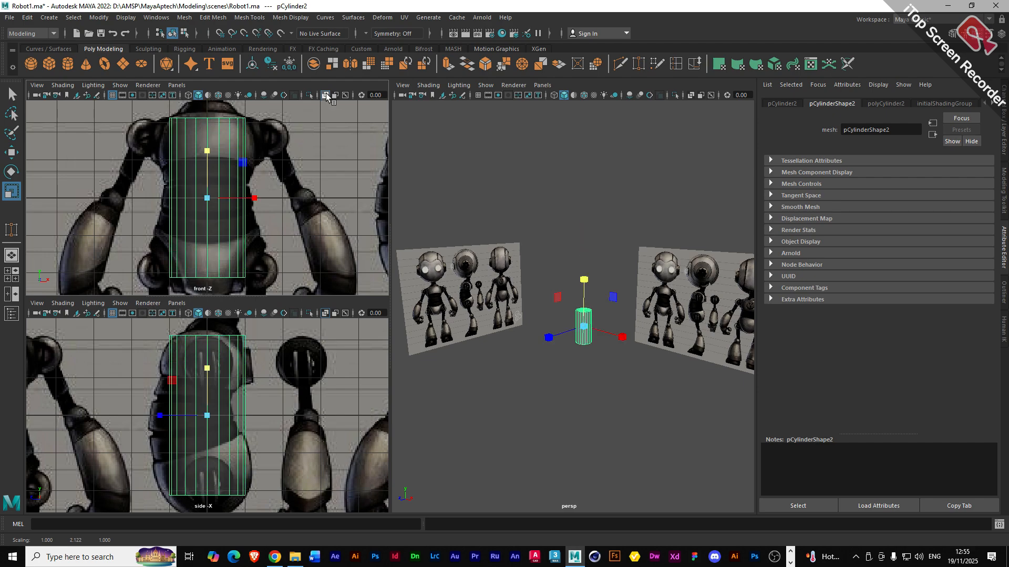
{"action": "left_click", "coordinate": [63, 87]}
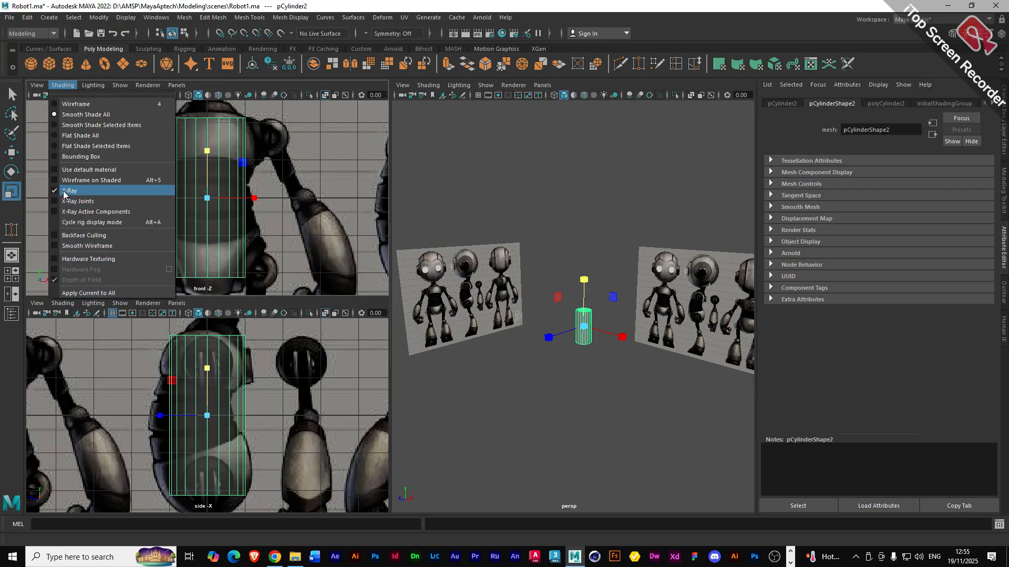
{"action": "left_click", "coordinate": [324, 10]}
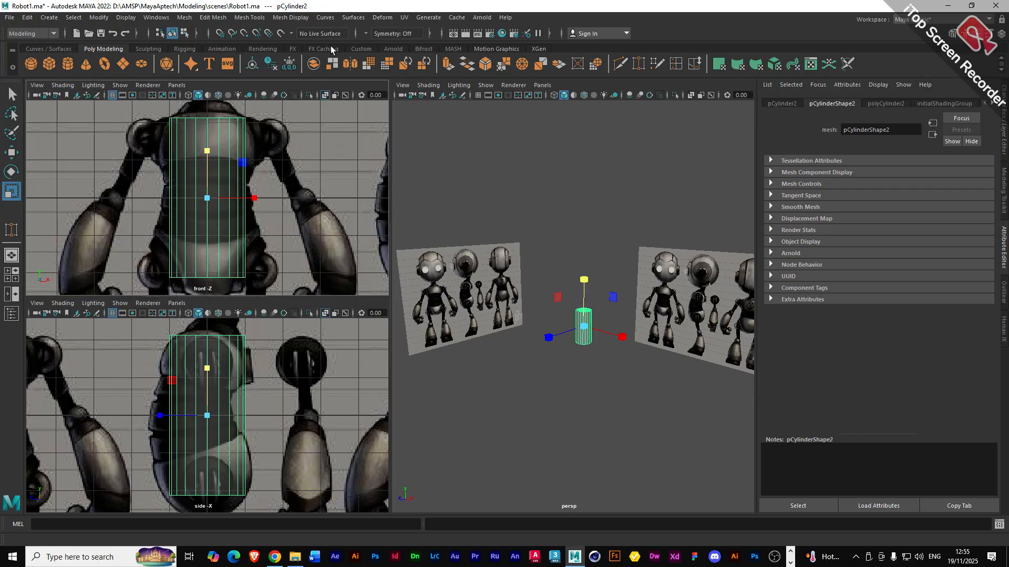
{"action": "left_click_drag", "start_coordinate": [208, 153], "coordinate": [208, 145]}
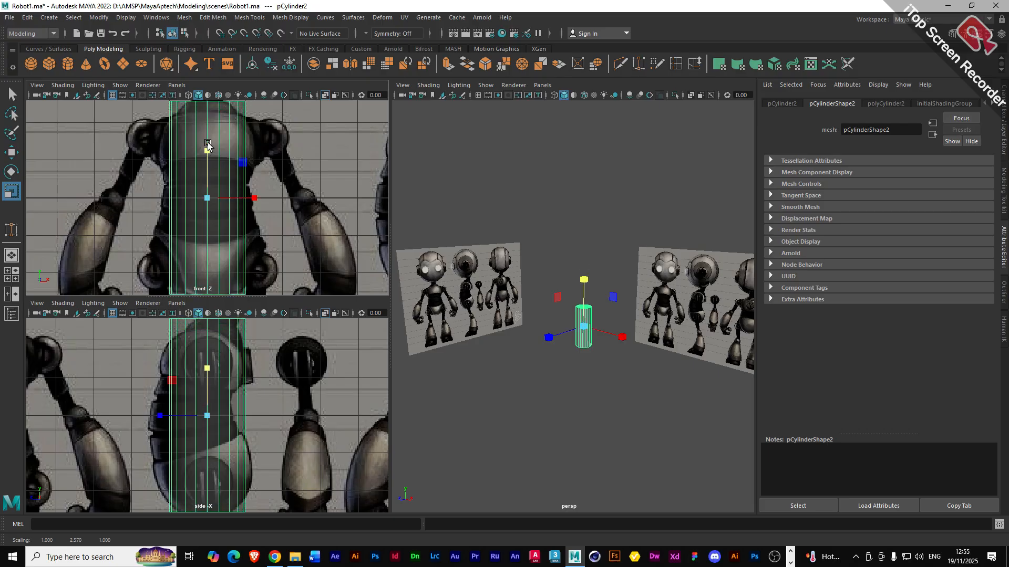
- Move the cylinder slightly down along Y to fit the robot's torso in the front and side views
{"action": "key", "text": "w"}
{"action": "scroll", "coordinate": [208, 157], "scroll_direction": "down", "scroll_amount": 3}
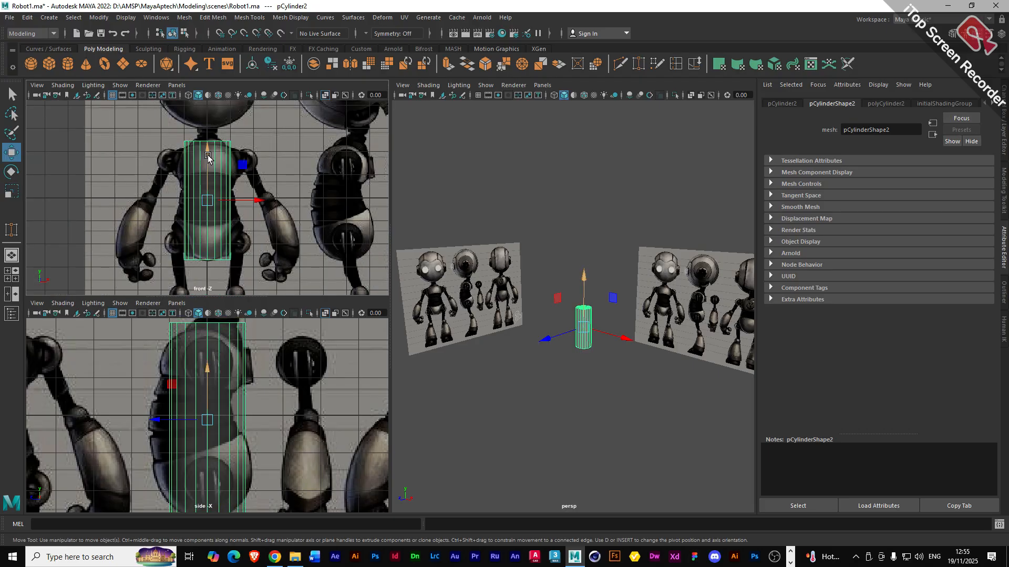
{"action": "scroll", "coordinate": [209, 159], "scroll_direction": "up", "scroll_amount": 4}
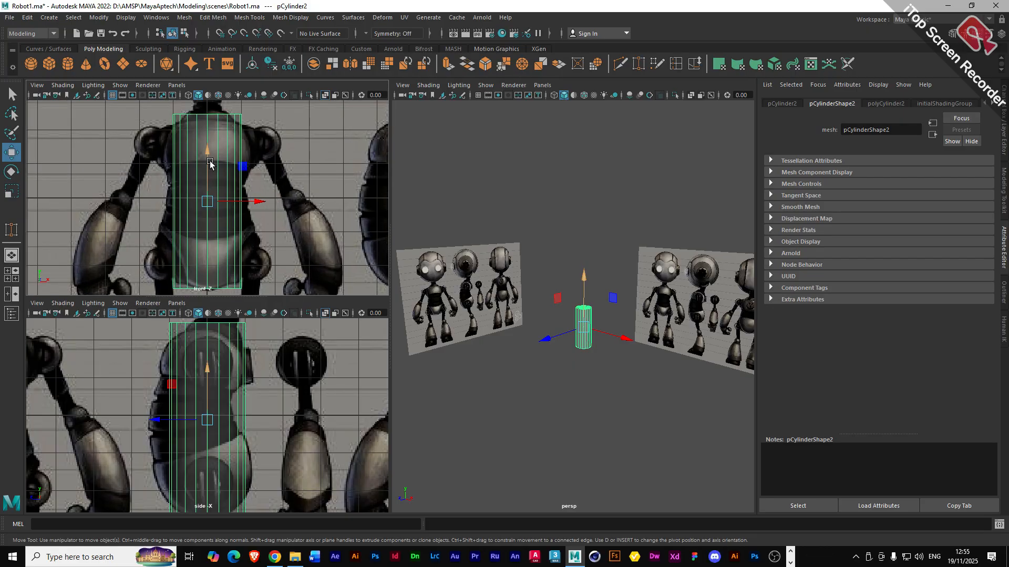
{"action": "left_click", "coordinate": [210, 164]}
{"action": "scroll", "coordinate": [194, 432], "scroll_direction": "down", "scroll_amount": 3}
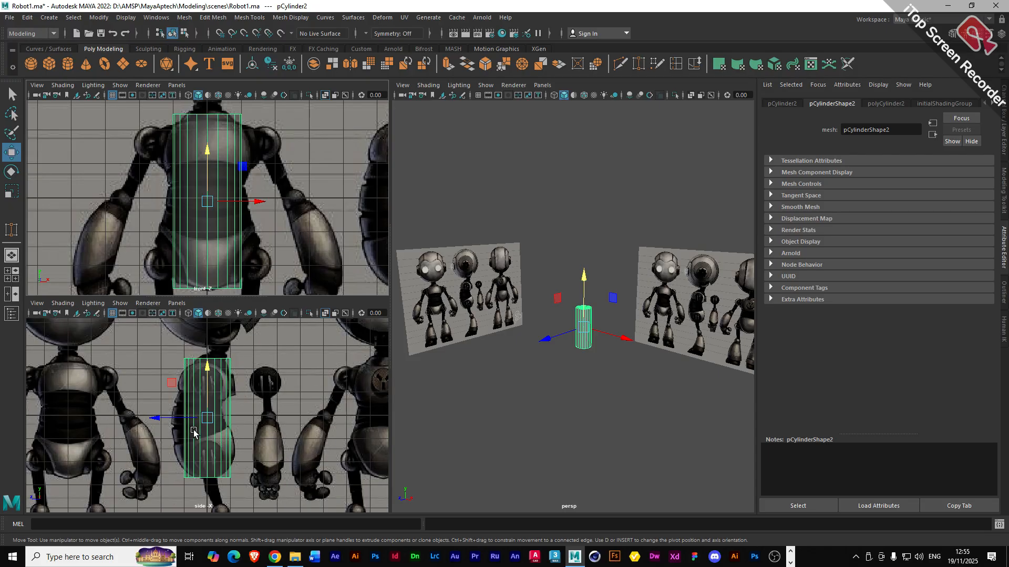
{"action": "scroll", "coordinate": [193, 432], "scroll_direction": "up", "scroll_amount": 2}
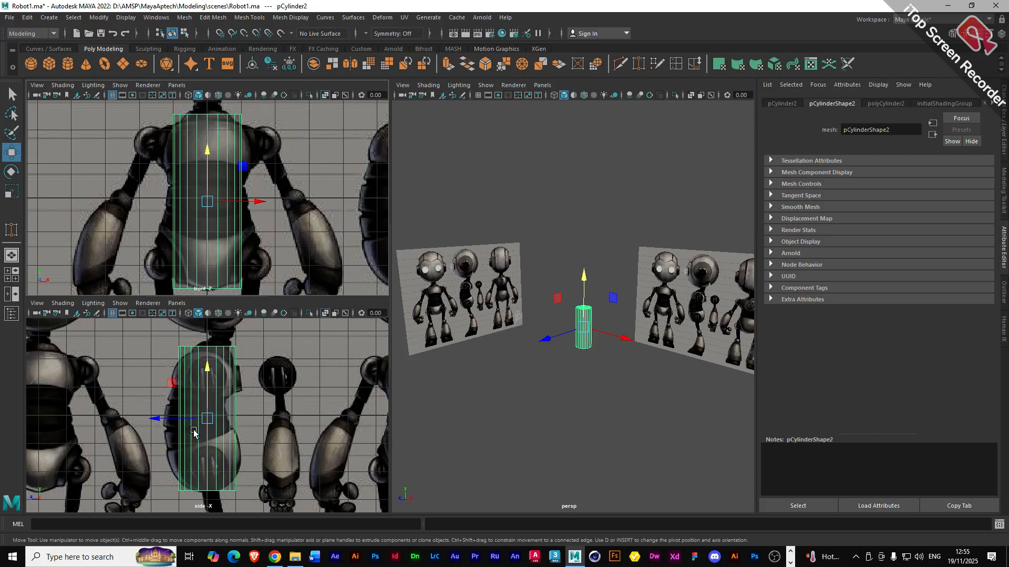
- Set the cylinder's Subdivisions Height to 11, then hide the cylinder
{"action": "left_click", "coordinate": [888, 104]}
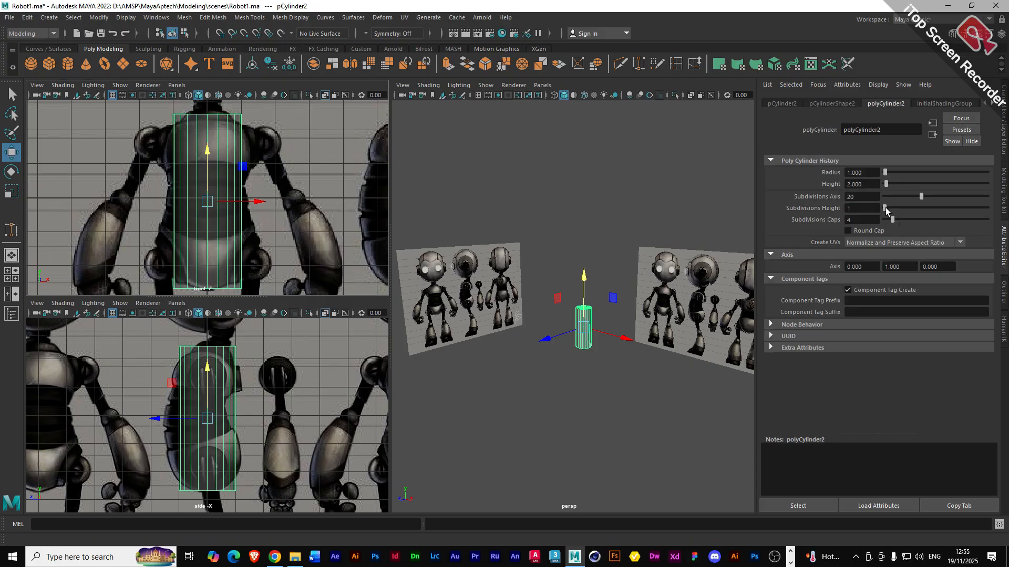
{"action": "left_click_drag", "start_coordinate": [885, 207], "coordinate": [895, 209]}
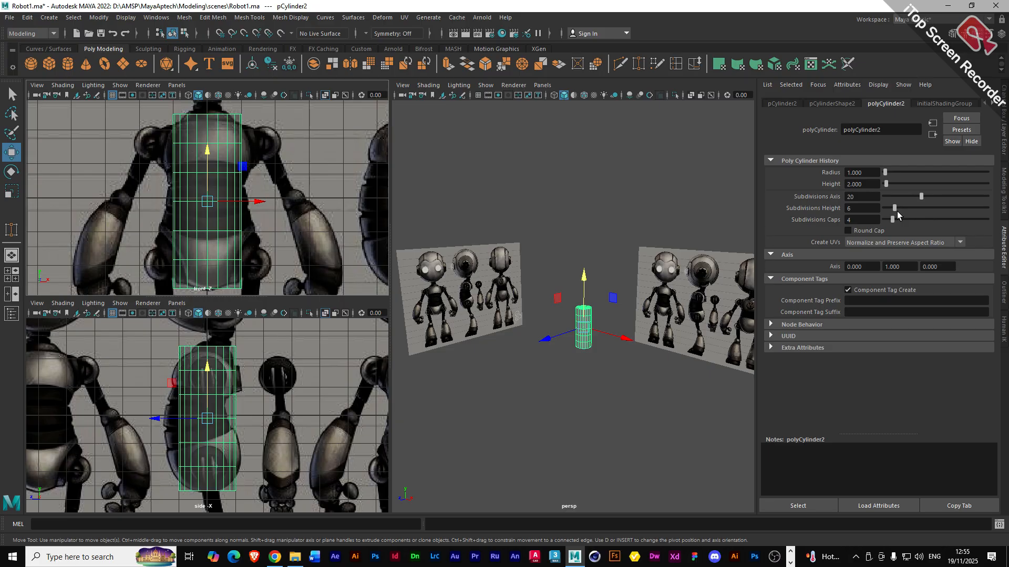
{"action": "left_click_drag", "start_coordinate": [896, 209], "coordinate": [904, 209]}
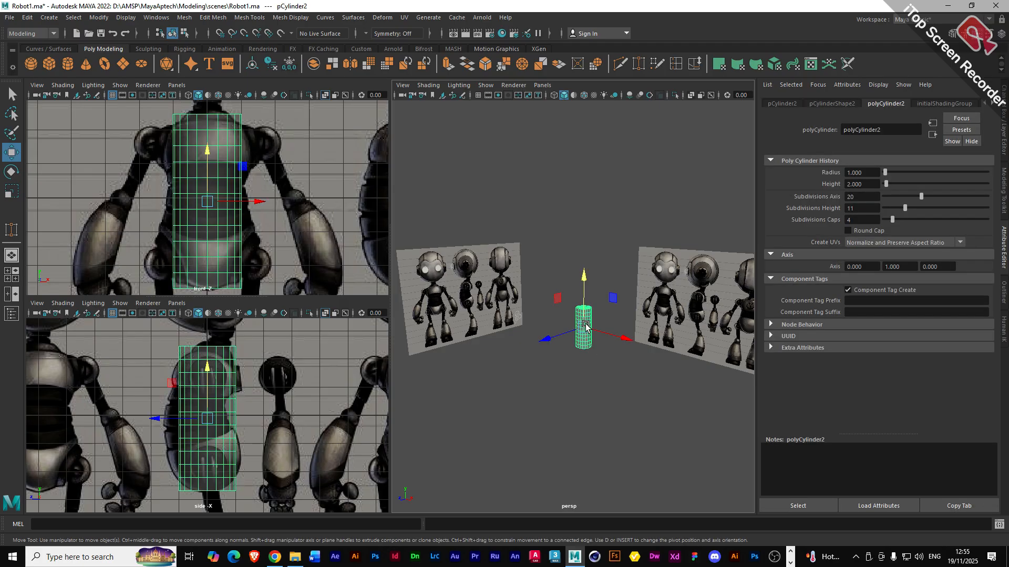
{"action": "key", "text": "ctrl+h"}
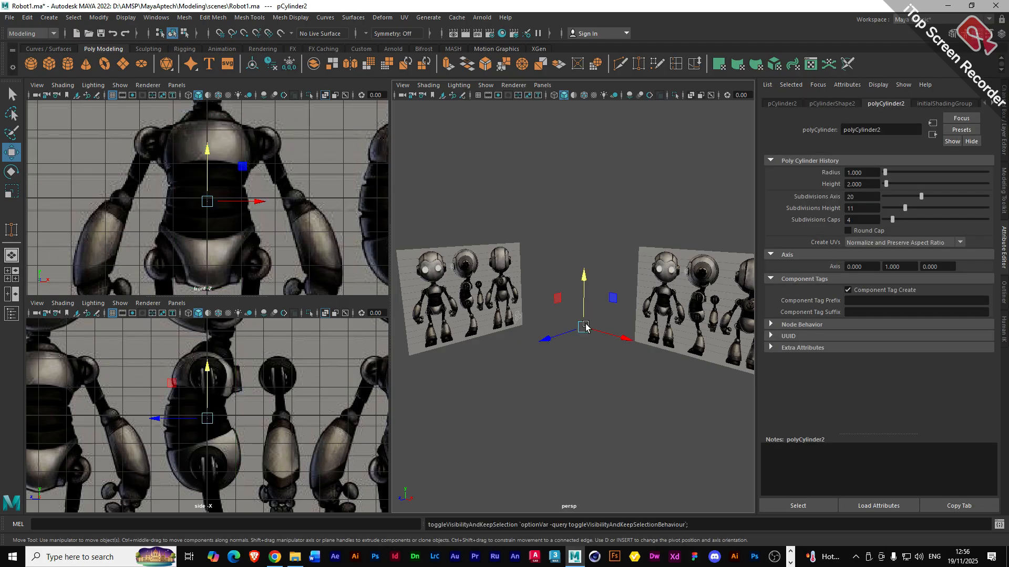
- Create a polygon cube, scale it uniformly to about 2.32, and stretch it along Y to cover the robot's torso
{"action": "left_click", "coordinate": [48, 65]}
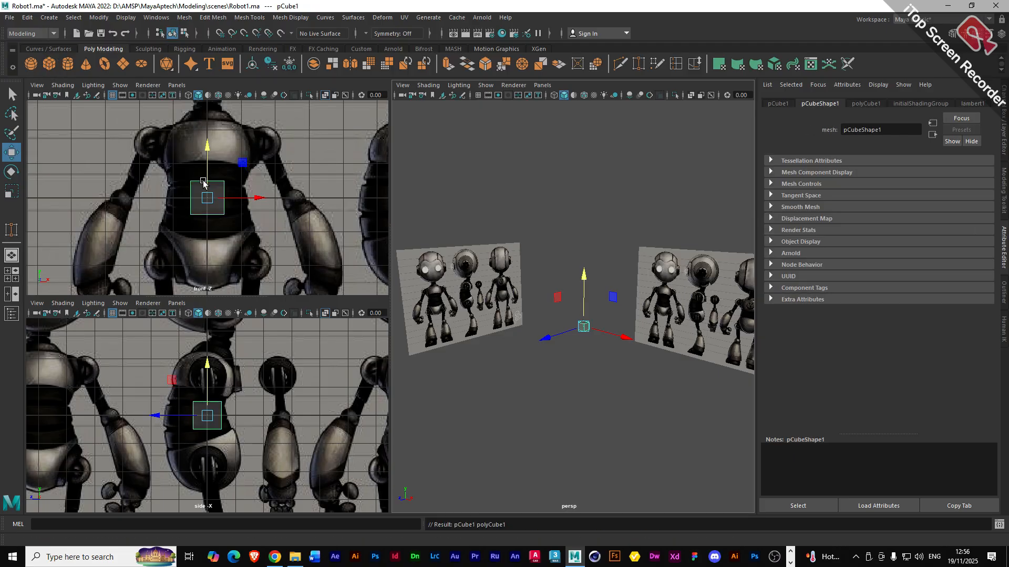
{"action": "left_click", "coordinate": [217, 210]}
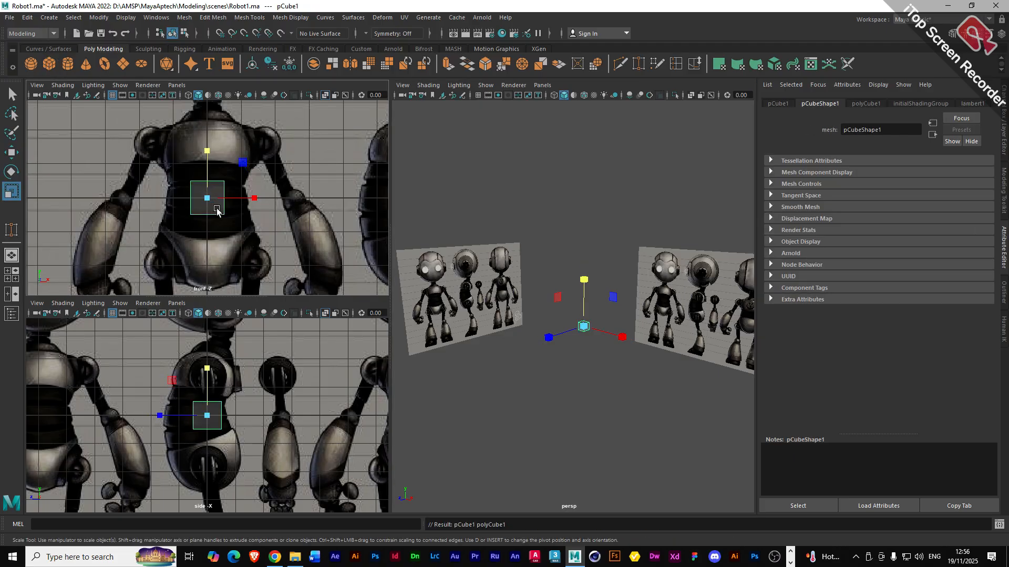
{"action": "key", "text": "r"}
{"action": "left_click_drag", "start_coordinate": [207, 199], "coordinate": [247, 211]}
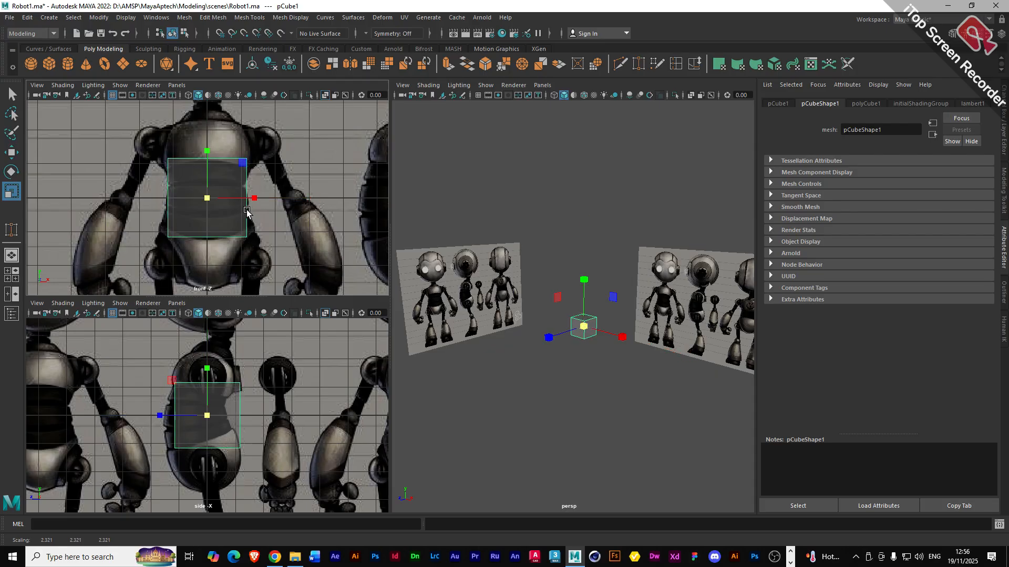
{"action": "left_click_drag", "start_coordinate": [207, 149], "coordinate": [201, 88]}
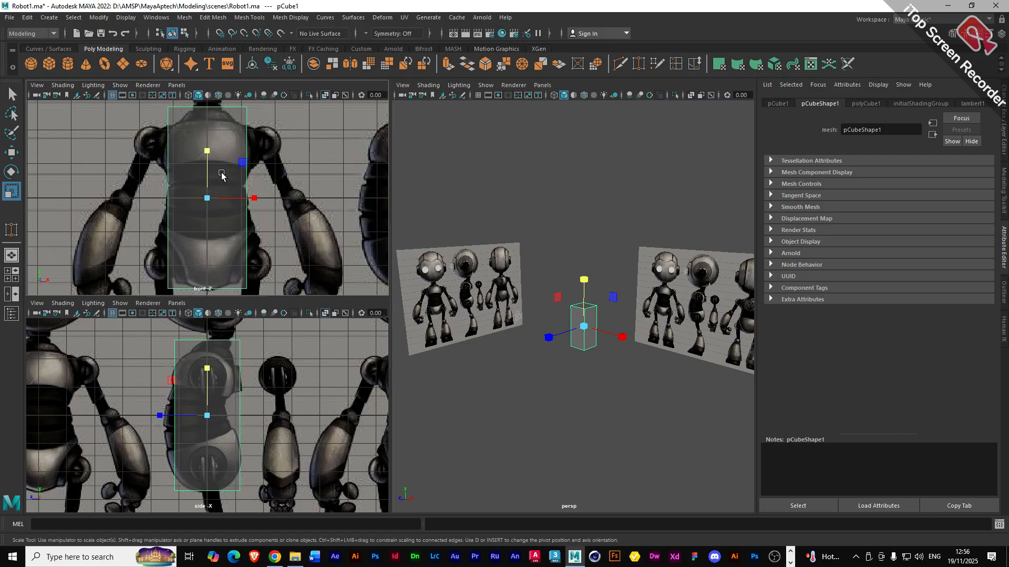
- Set the cube's subdivisions to 4 in width, 10 in height and 3 in depth
{"action": "left_click", "coordinate": [858, 105]}
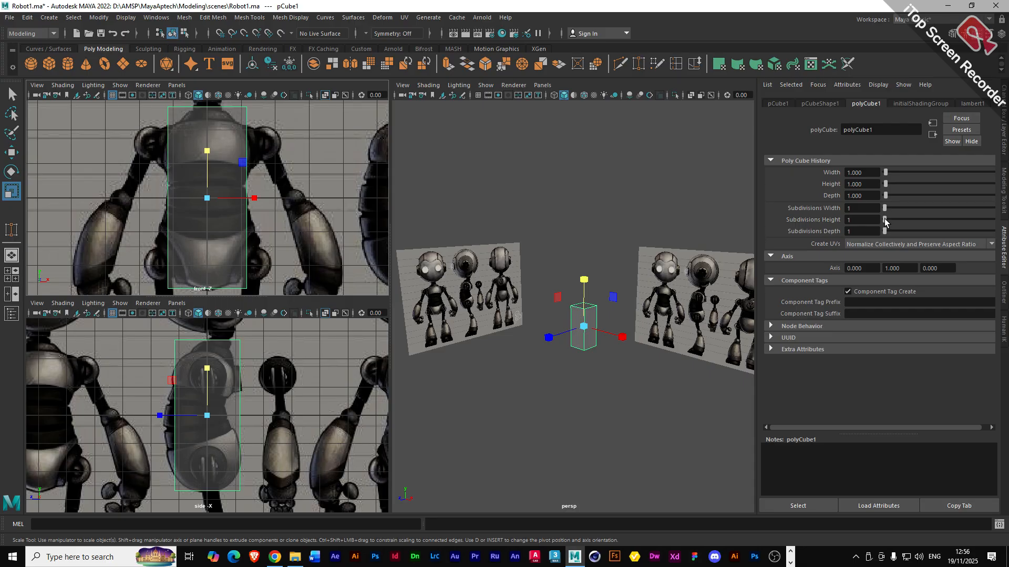
{"action": "left_click_drag", "start_coordinate": [885, 212], "coordinate": [890, 216]}
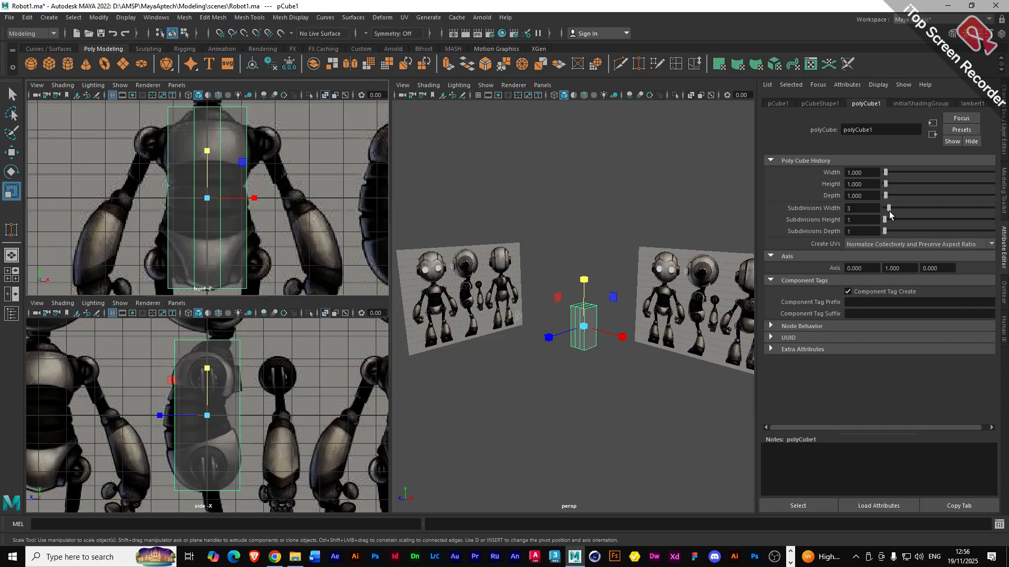
{"action": "left_click_drag", "start_coordinate": [889, 213], "coordinate": [892, 215]}
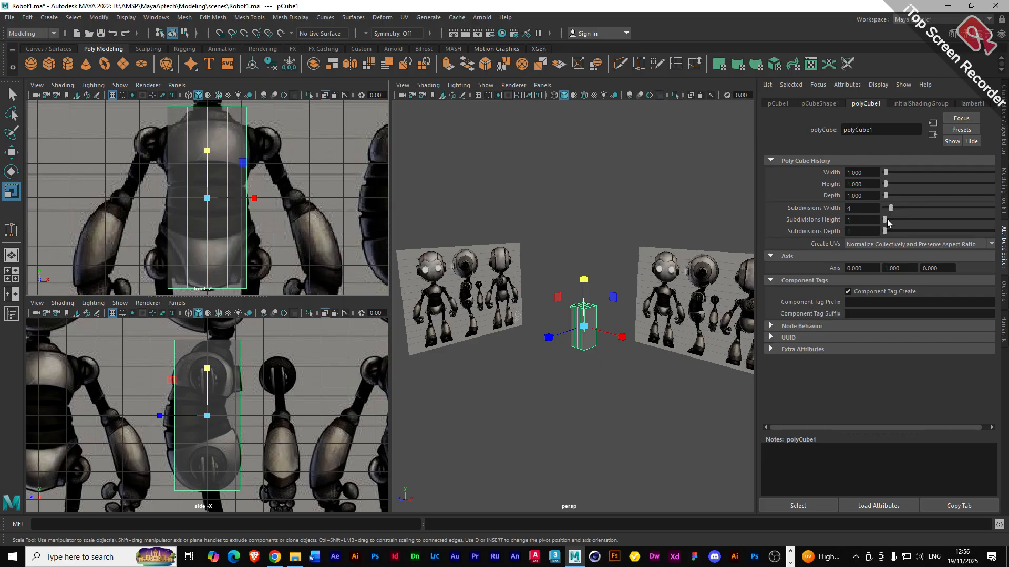
{"action": "mouse_move", "coordinate": [887, 219]}
{"action": "left_mouse_down"}
{"action": "mouse_move", "coordinate": [903, 224]}
{"action": "mouse_move", "coordinate": [887, 232]}
{"action": "left_mouse_up"}
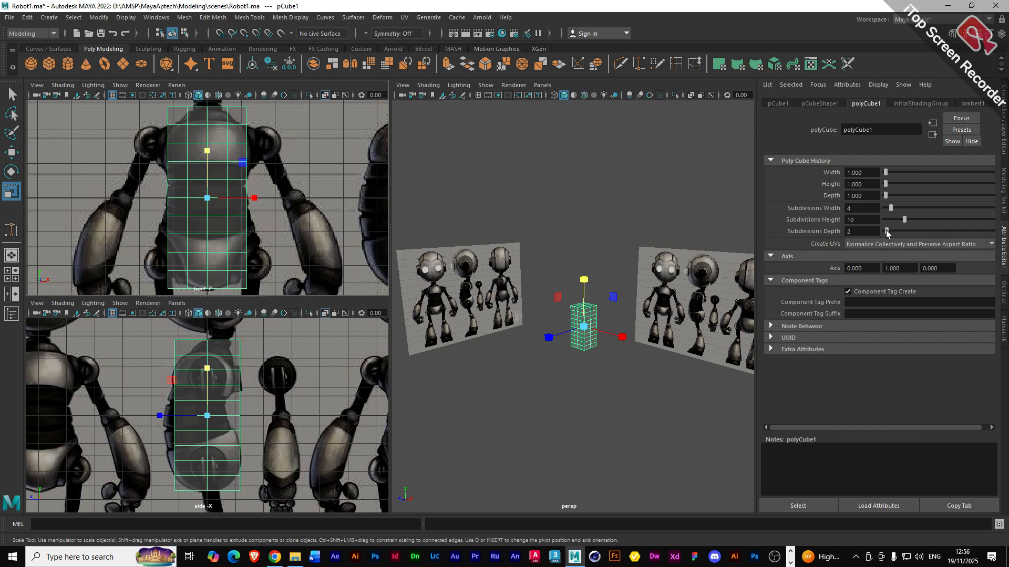
{"action": "left_click_drag", "start_coordinate": [887, 231], "coordinate": [889, 231]}
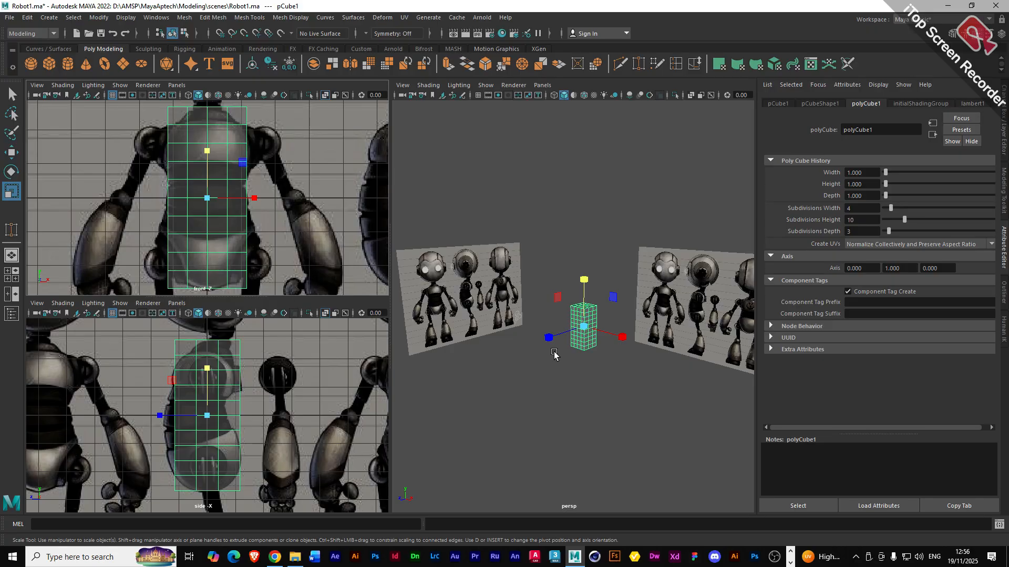
- Select the hidden second cylinder in the Outliner and turn on Wireframe on Shaded in the perspective view
{"action": "left_click", "coordinate": [1004, 294]}
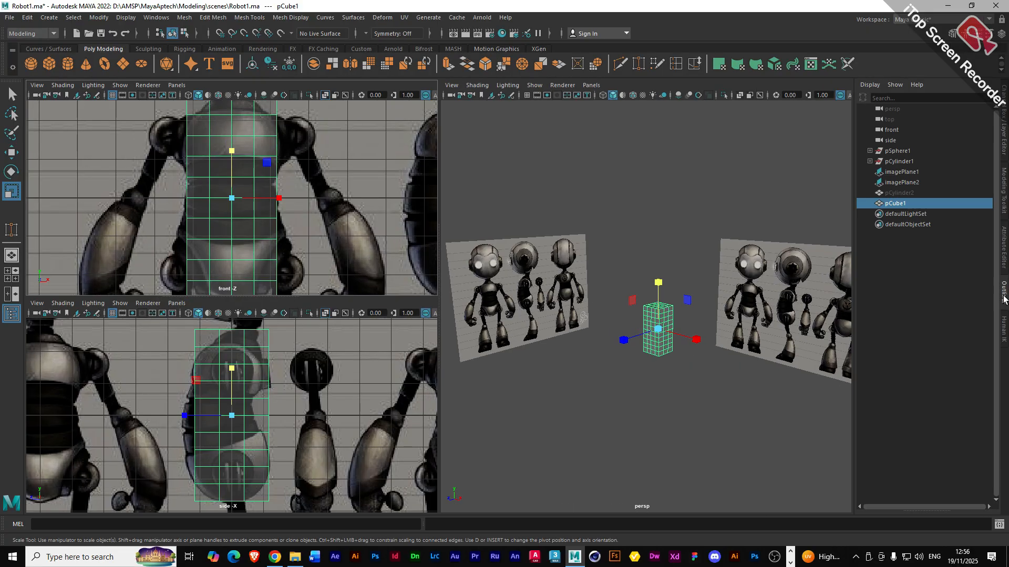
{"action": "left_click", "coordinate": [894, 193]}
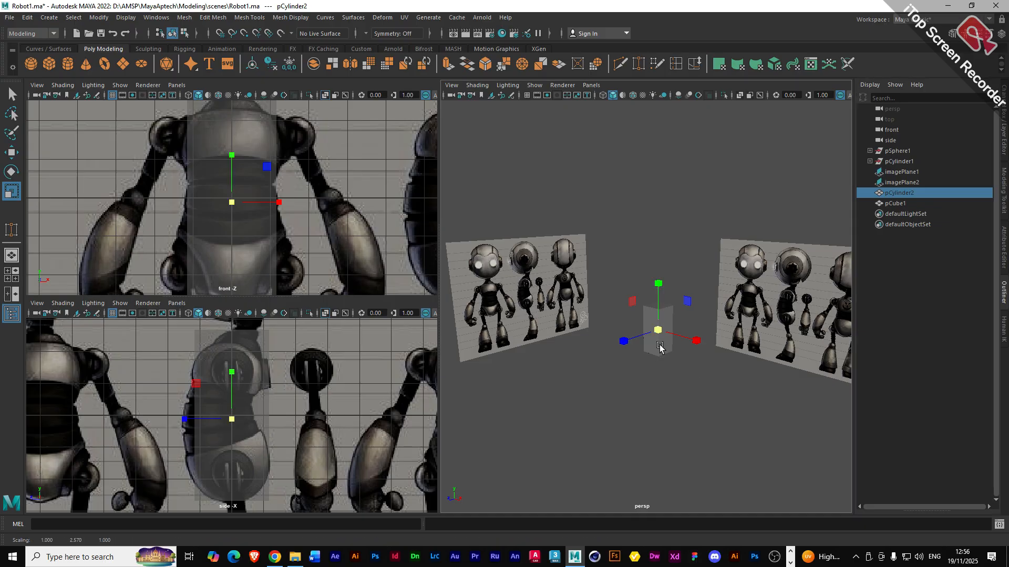
{"action": "left_click", "coordinate": [477, 85]}
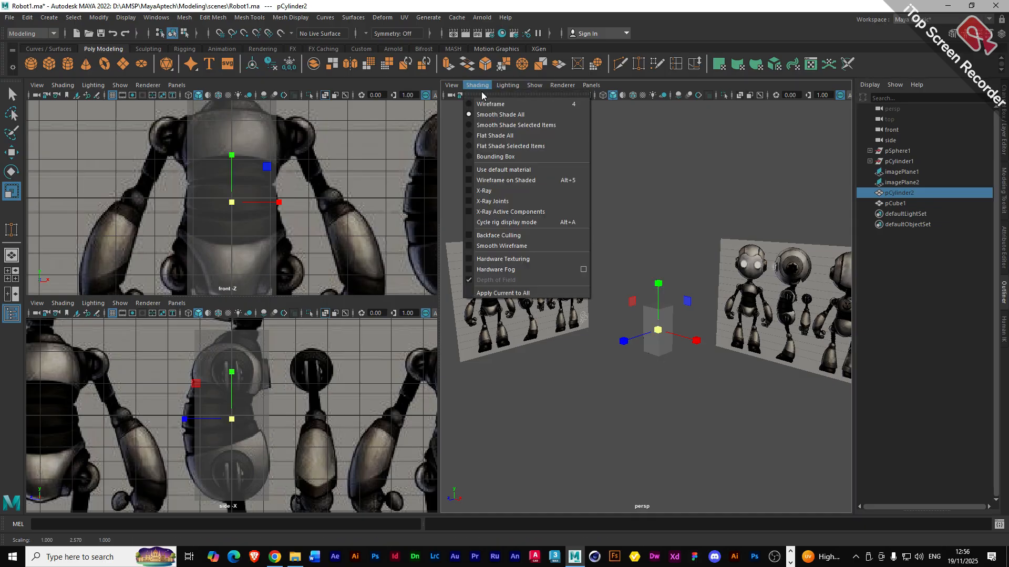
{"action": "left_click", "coordinate": [494, 180]}
{"action": "scroll", "coordinate": [650, 342], "scroll_direction": "up", "scroll_amount": 2}
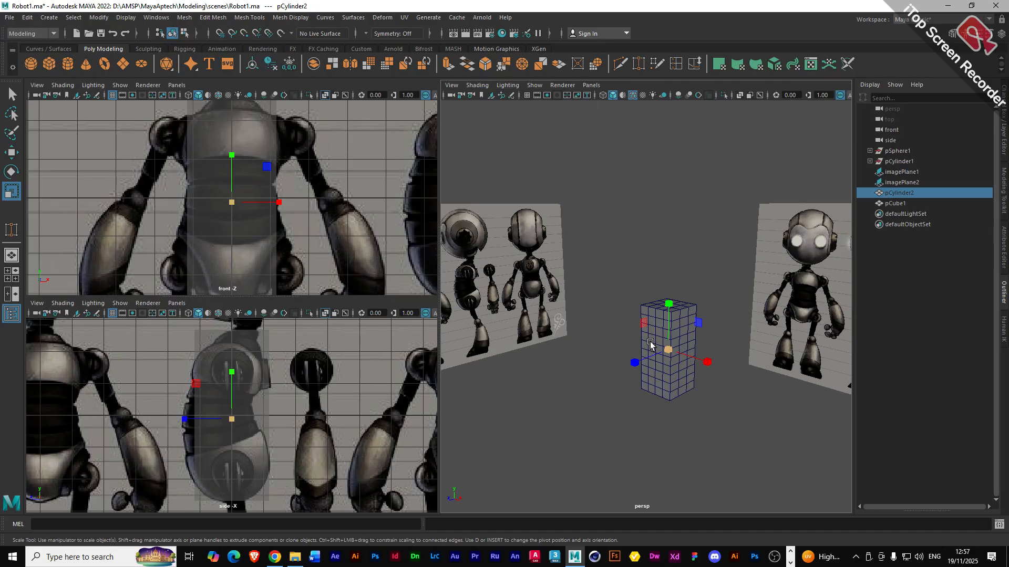
- Reselect the torso cube and switch it to vertex editing in the side view
{"action": "left_click", "coordinate": [208, 238]}
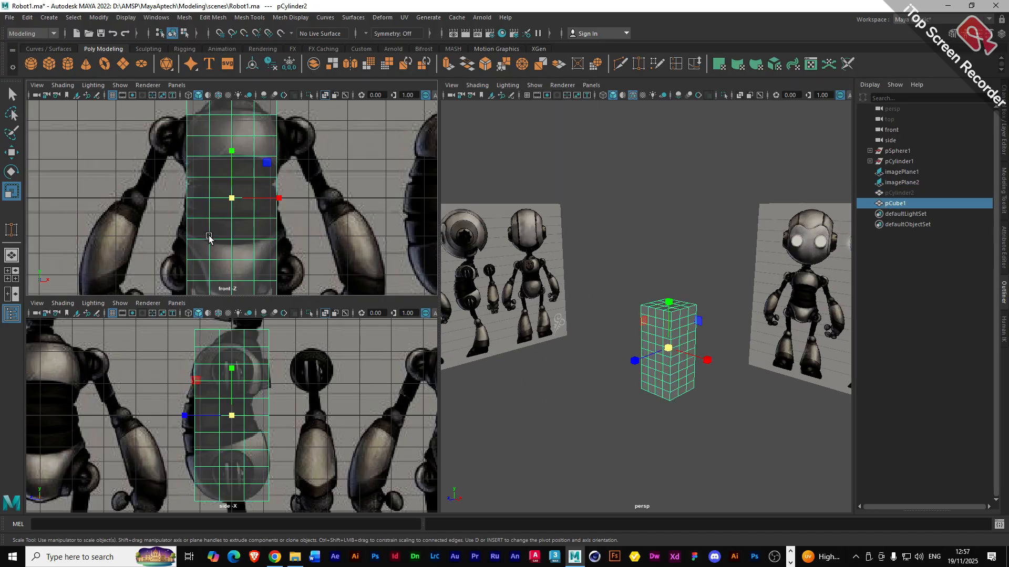
{"action": "scroll", "coordinate": [207, 223], "scroll_direction": "down", "scroll_amount": 2}
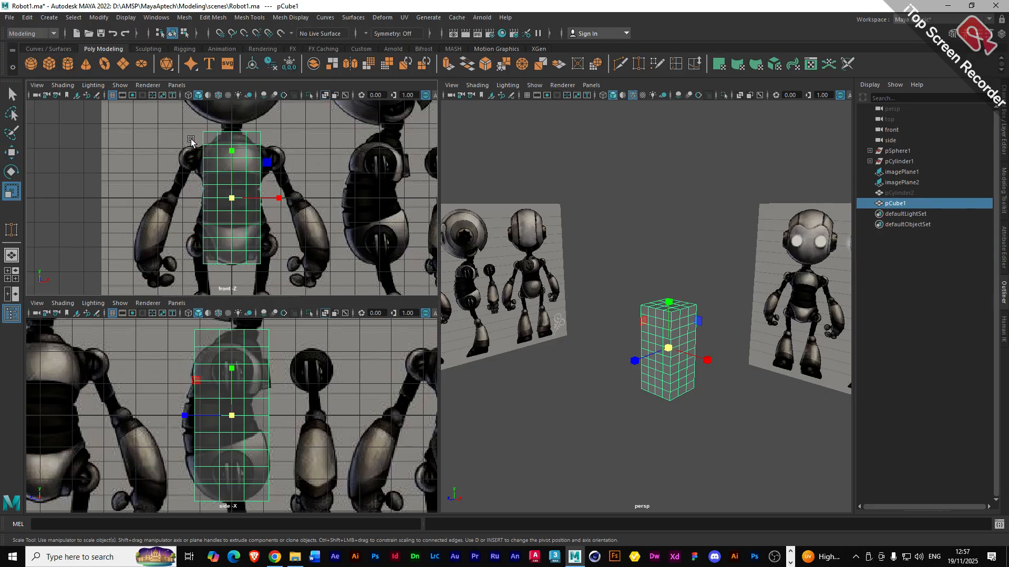
{"action": "right_click", "coordinate": [195, 361]}
{"action": "left_click", "coordinate": [199, 363]}
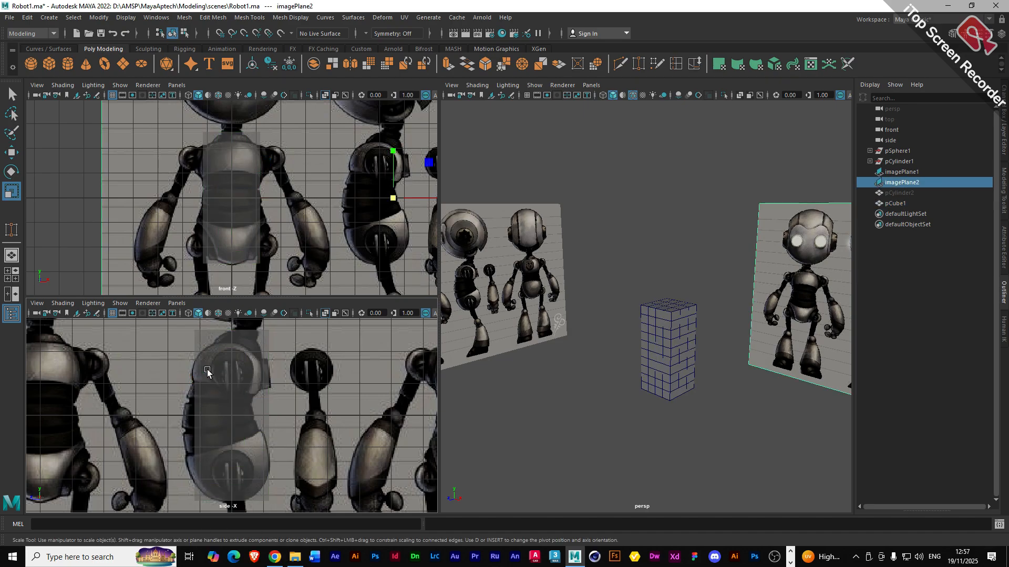
{"action": "key", "text": "ctrl+z"}
{"action": "right_click_drag", "start_coordinate": [209, 374], "coordinate": [191, 368]}
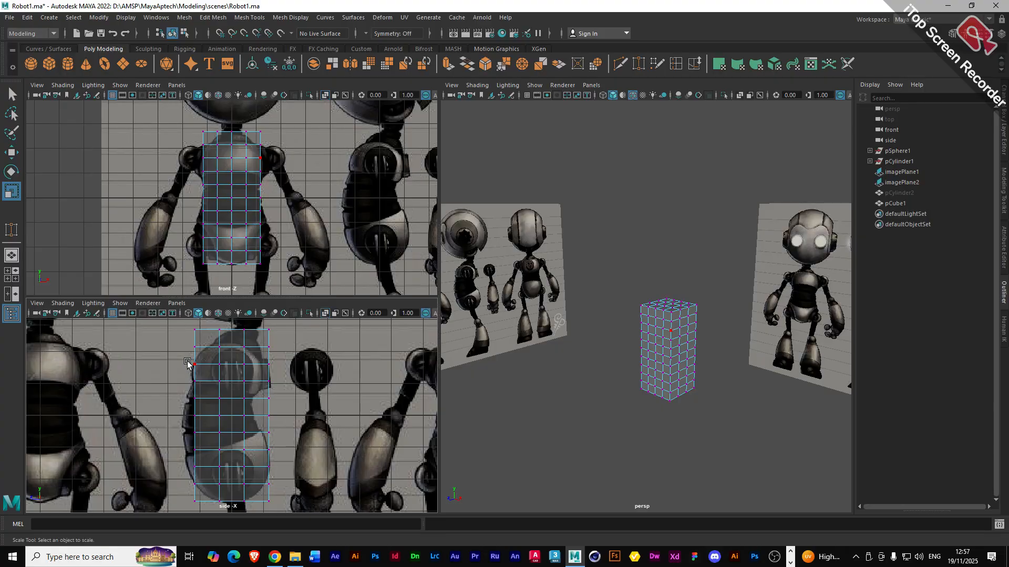
- Scale the upper vertex rows of the cube inward, tapering them toward the neck to round off the shoulders
{"action": "left_click_drag", "start_coordinate": [189, 361], "coordinate": [280, 372]}
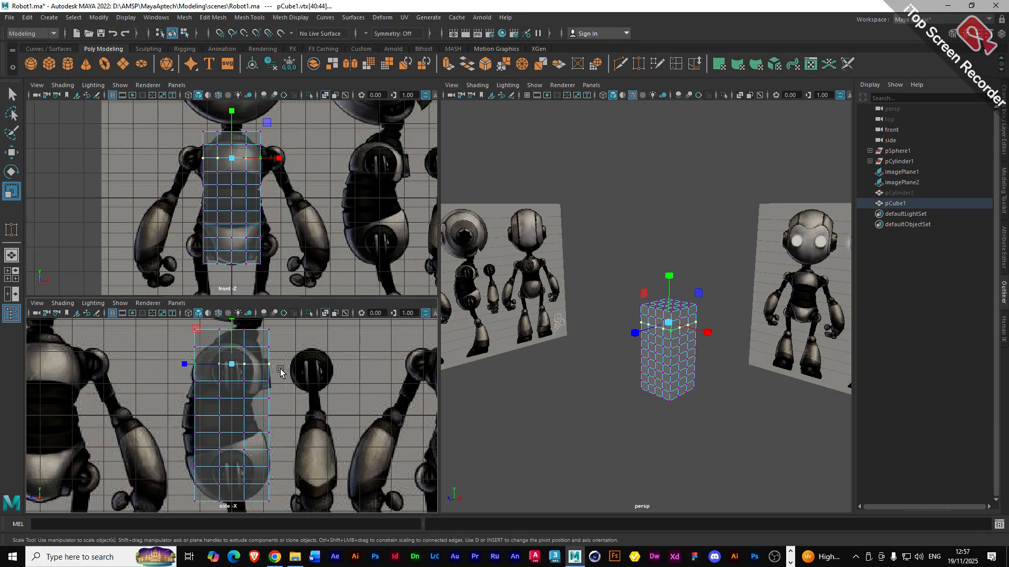
{"action": "key", "text": "w"}
{"action": "left_click_drag", "start_coordinate": [185, 364], "coordinate": [286, 353]}
{"action": "key", "text": "r"}
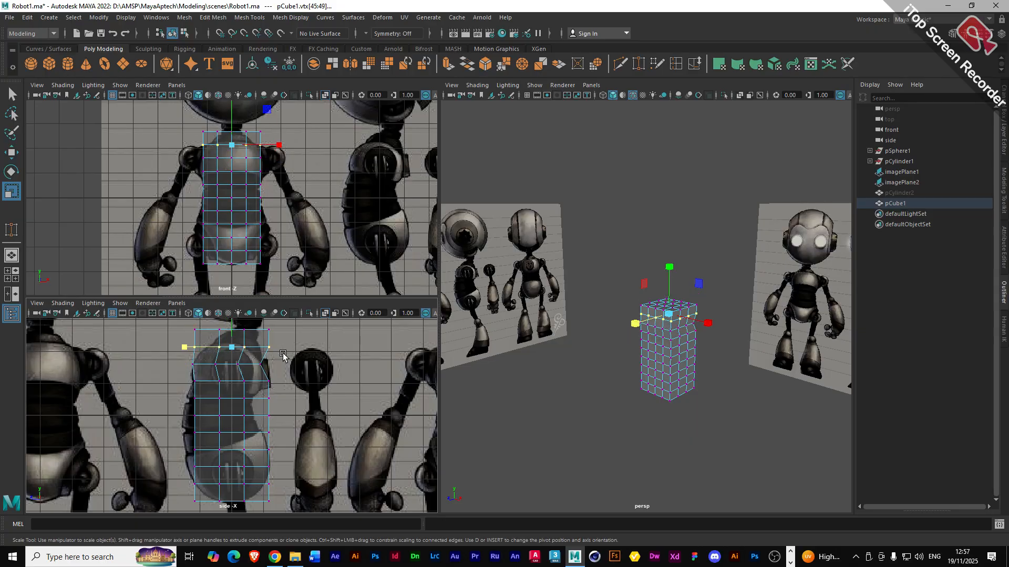
{"action": "left_click_drag", "start_coordinate": [226, 347], "coordinate": [207, 336]}
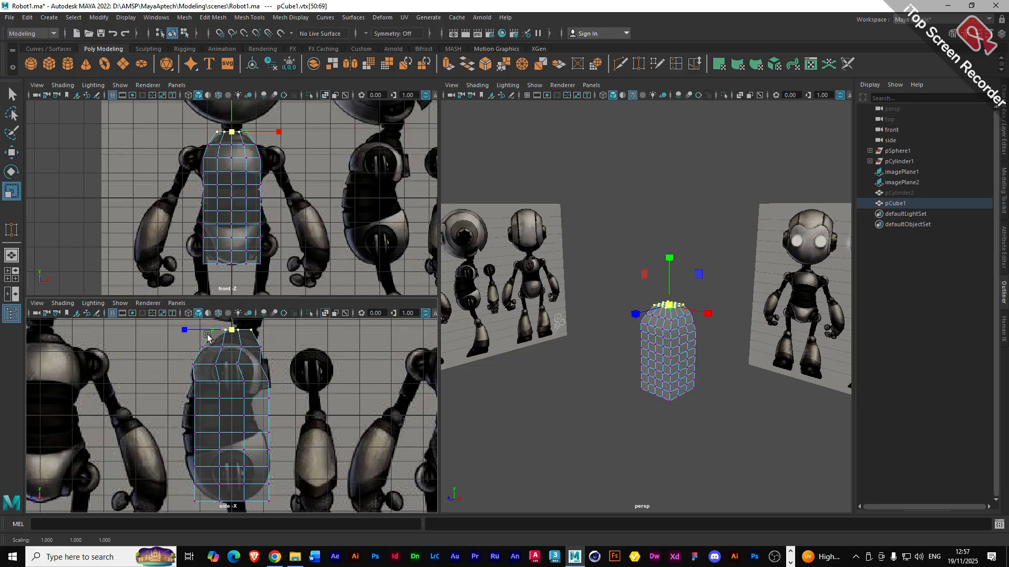
- Shift the top vertex row backward and slightly down, narrow its depth and tilt it to match the neck base
{"action": "key", "text": "w"}
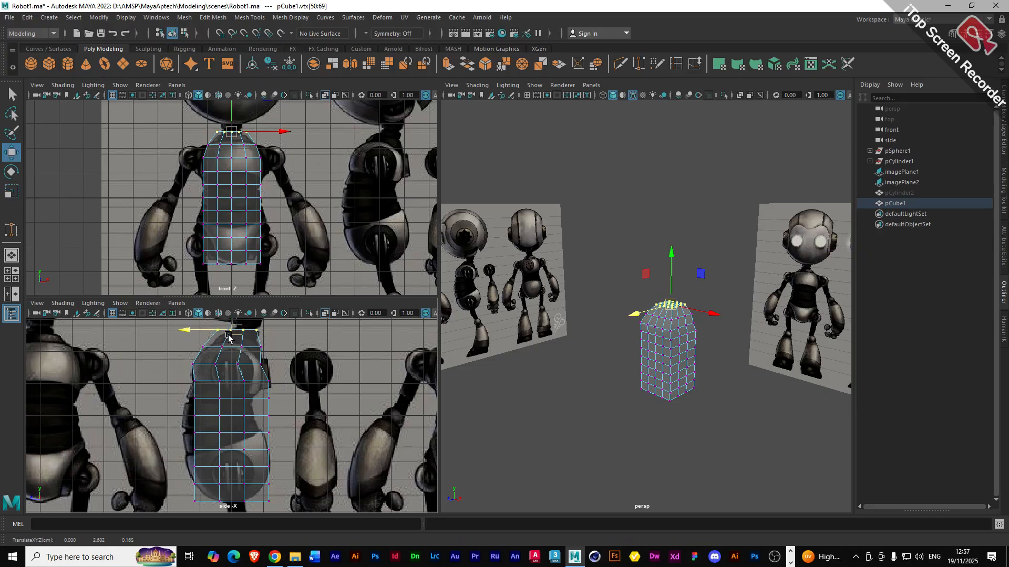
{"action": "key", "text": "r"}
{"action": "left_click_drag", "start_coordinate": [192, 332], "coordinate": [233, 331]}
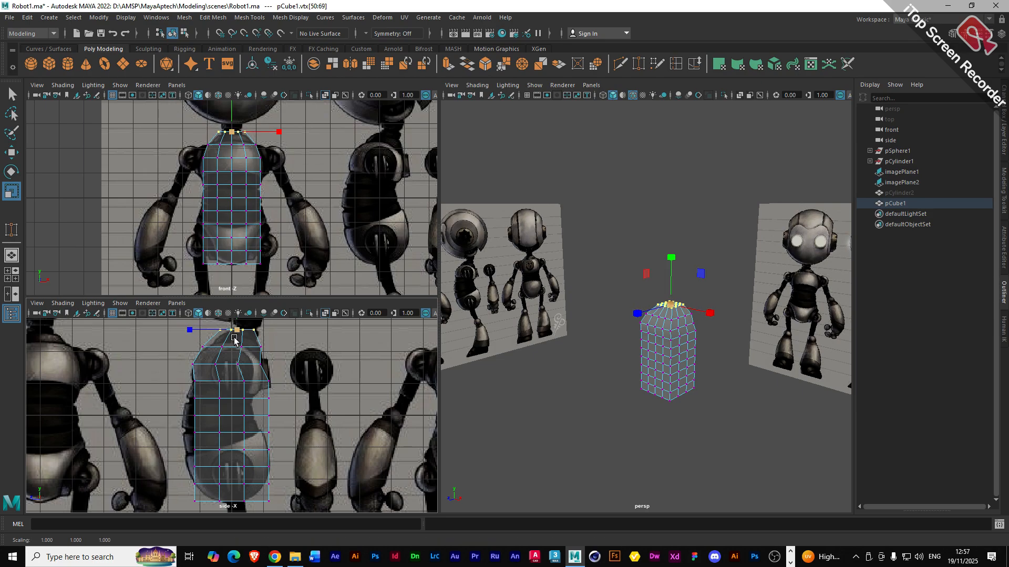
{"action": "key", "text": "w"}
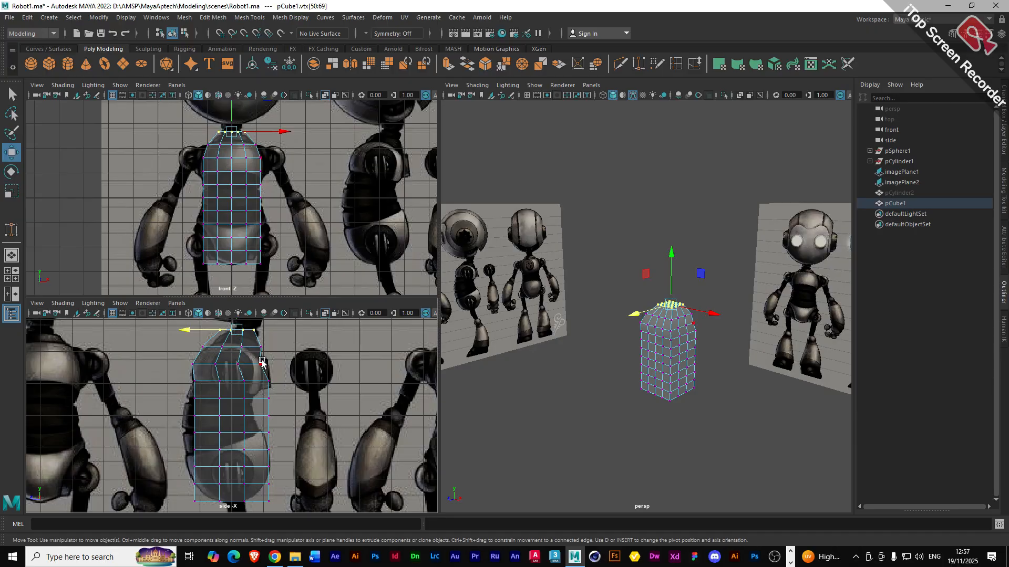
{"action": "middle_click_drag", "start_coordinate": [260, 362], "coordinate": [267, 393], "text": "alt"}
{"action": "left_click_drag", "start_coordinate": [203, 330], "coordinate": [206, 335]}
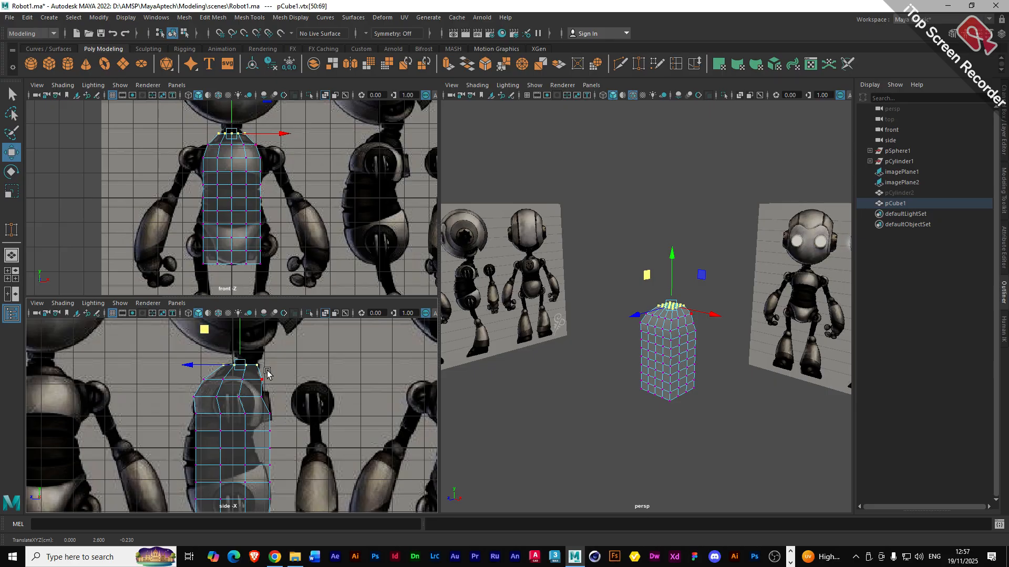
{"action": "key", "text": "e"}
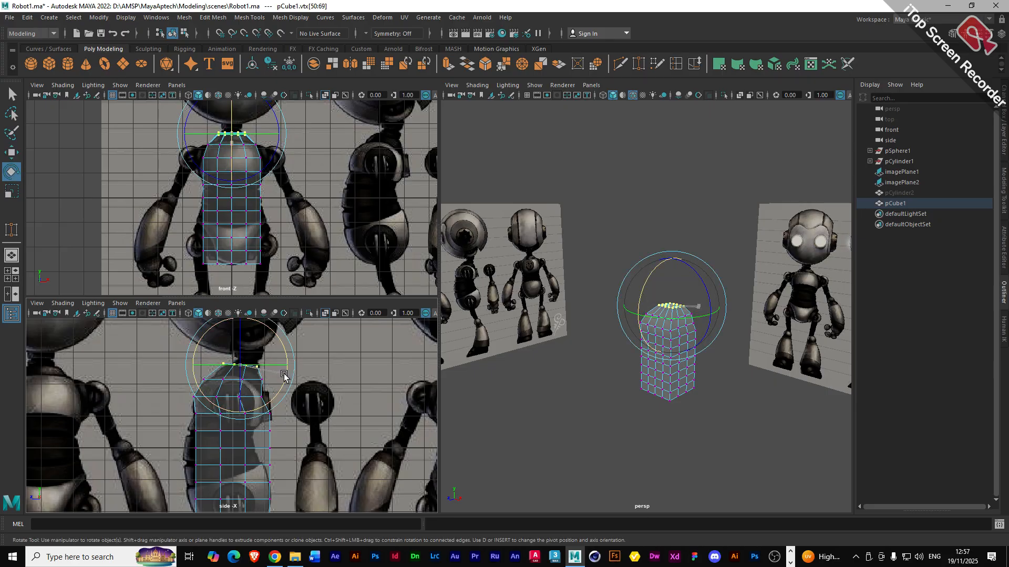
{"action": "left_click_drag", "start_coordinate": [284, 375], "coordinate": [284, 374]}
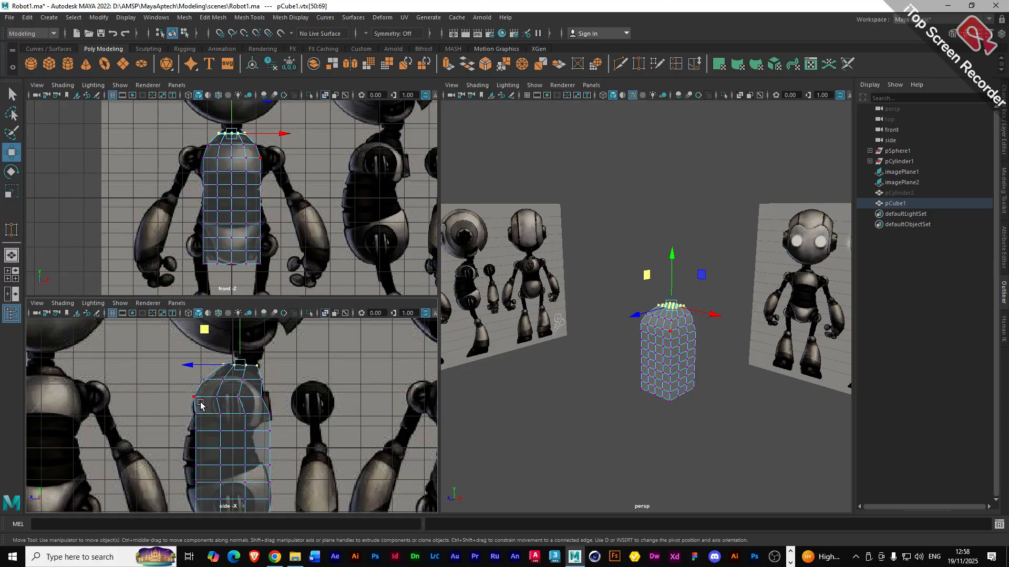
- Move the fourth vertex row from the top forward along Z by about 0.15 to follow the chest in the side view
{"action": "left_click_drag", "start_coordinate": [186, 408], "coordinate": [285, 427]}
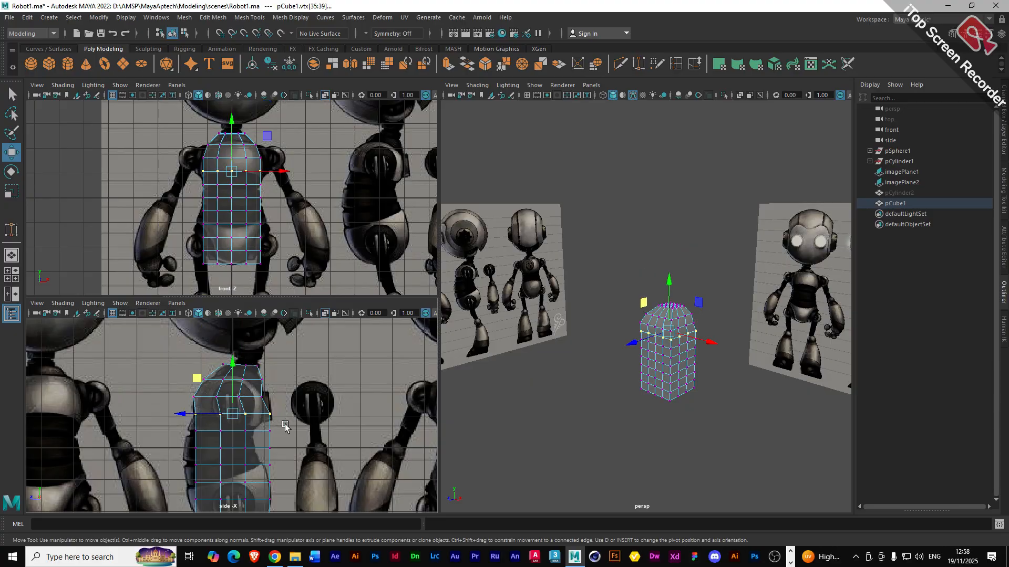
{"action": "left_click_drag", "start_coordinate": [182, 414], "coordinate": [179, 416]}
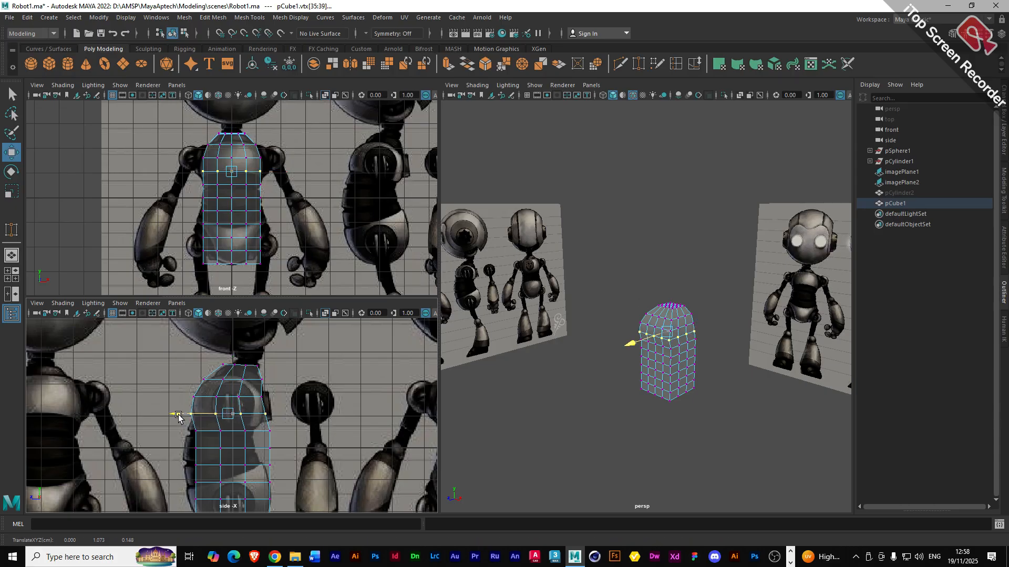
{"action": "key", "text": "r"}
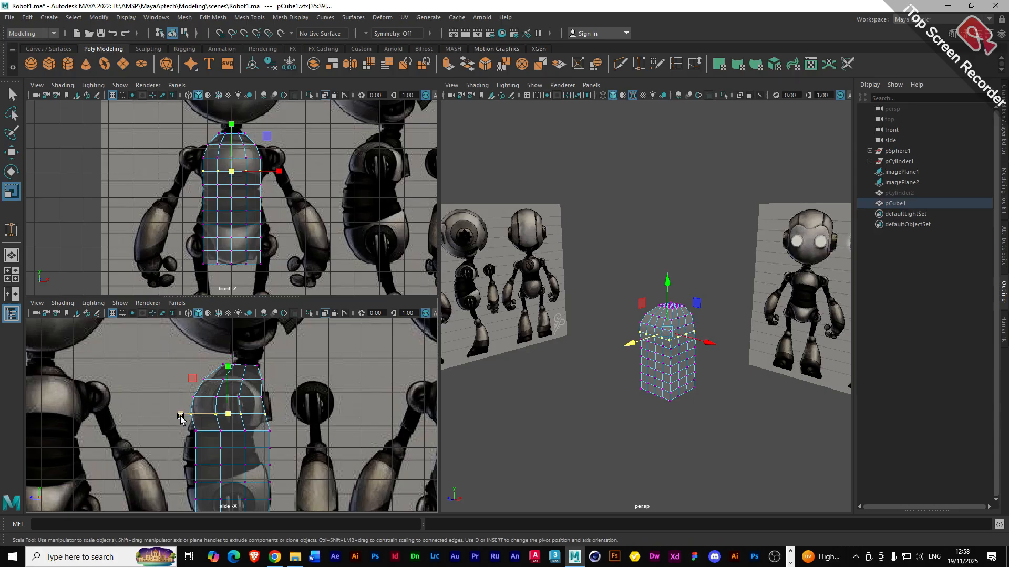
- Move the fifth vertex row forward, then tilt it and narrow its depth to fit the bottom of the chest
{"action": "left_click_drag", "start_coordinate": [184, 417], "coordinate": [275, 440]}
{"action": "key", "text": "w"}
{"action": "mouse_move", "coordinate": [182, 431]}
{"action": "left_mouse_down"}
{"action": "mouse_move", "coordinate": [173, 431]}
{"action": "mouse_move", "coordinate": [178, 413]}
{"action": "mouse_move", "coordinate": [174, 435]}
{"action": "left_mouse_up"}
{"action": "key", "text": "r"}
{"action": "key", "text": "e"}
{"action": "key", "text": "r"}
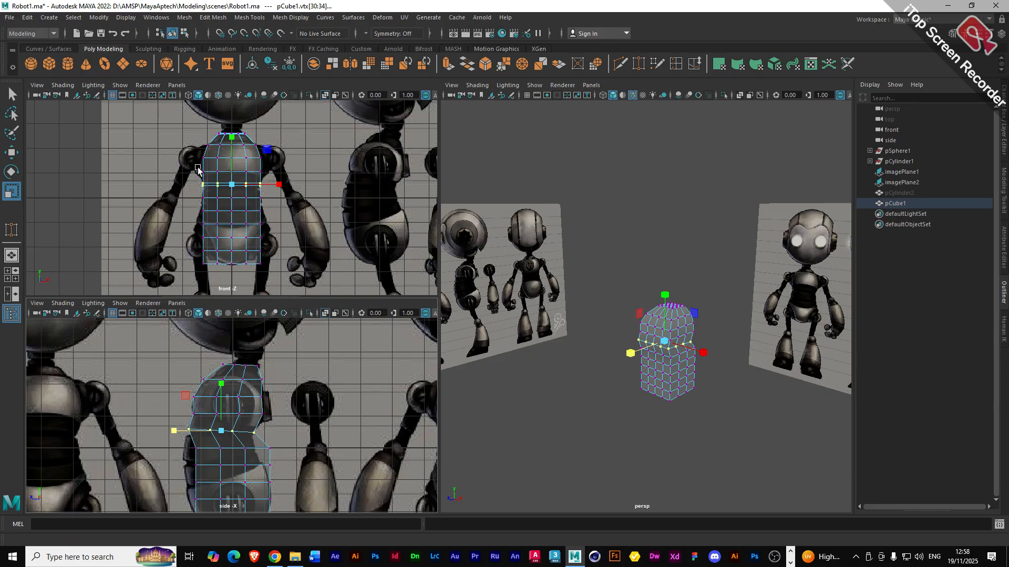
- Widen the fourth, third and second vertex rows along X to match the chest outline in the front view
{"action": "left_click_drag", "start_coordinate": [196, 168], "coordinate": [290, 177]}
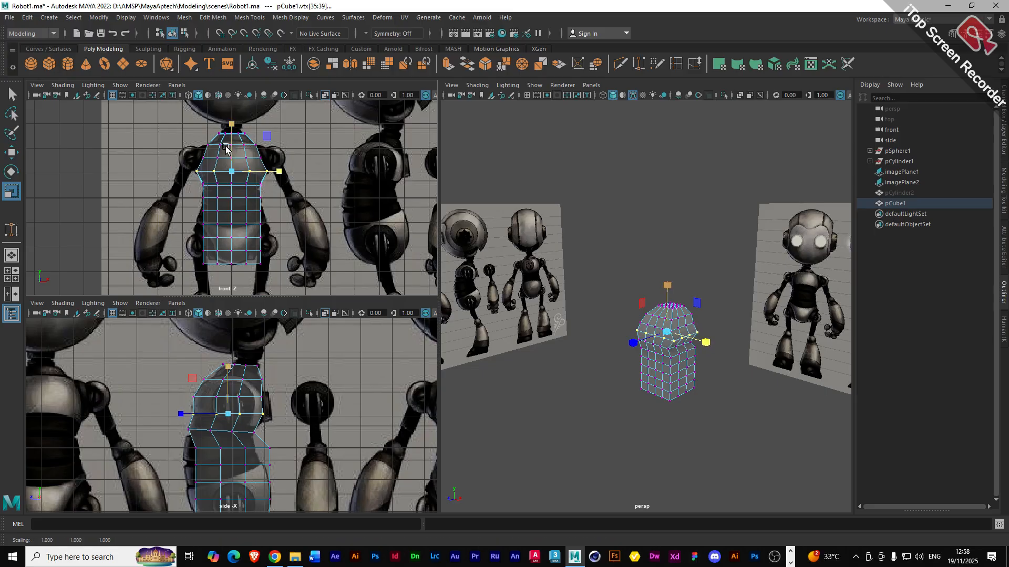
{"action": "left_click_drag", "start_coordinate": [200, 154], "coordinate": [293, 162]}
{"action": "left_click_drag", "start_coordinate": [200, 143], "coordinate": [281, 146]}
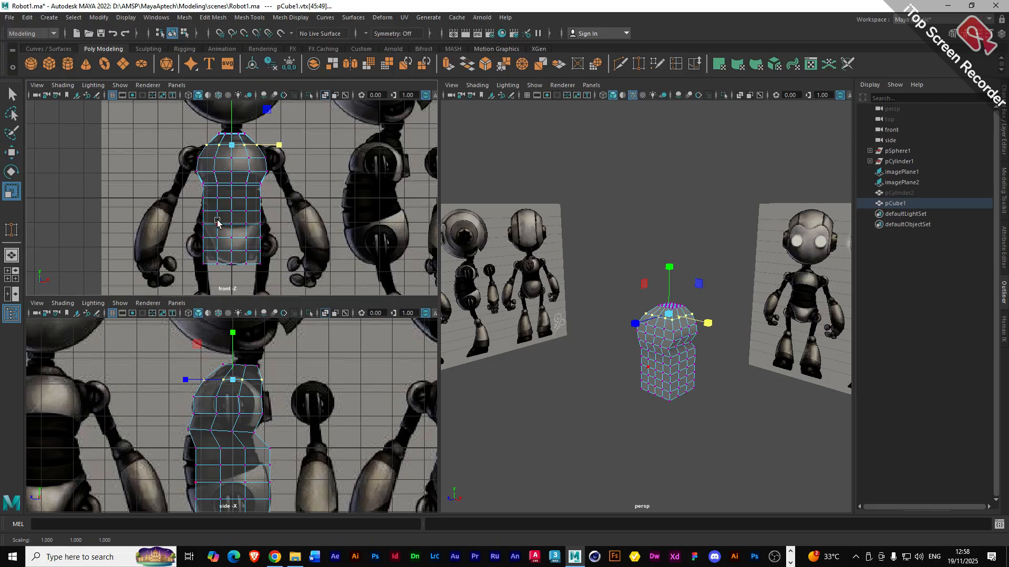
- Raise the sixth vertex row by about 0.38 to sit just below the chest edge, and shift it forward about 0.2 along Z
{"action": "left_click_drag", "start_coordinate": [178, 427], "coordinate": [263, 441]}
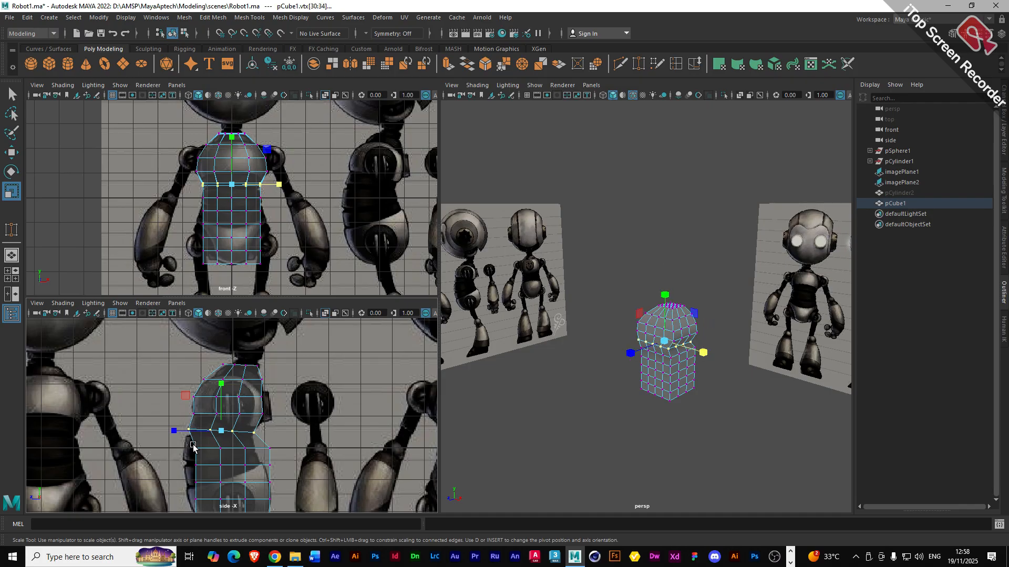
{"action": "left_click_drag", "start_coordinate": [188, 443], "coordinate": [300, 461]}
{"action": "key", "text": "w"}
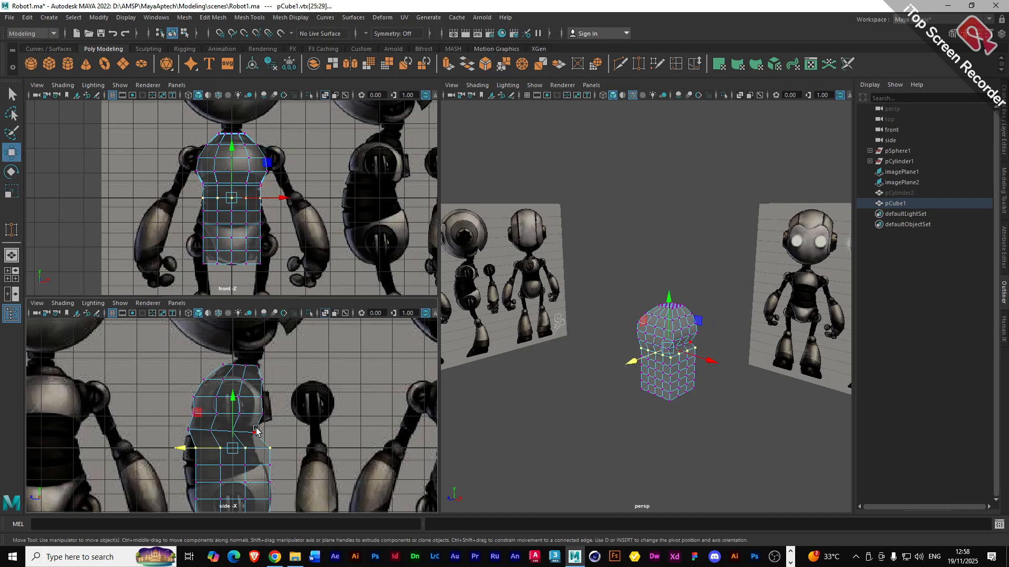
{"action": "left_click_drag", "start_coordinate": [232, 400], "coordinate": [223, 387]}
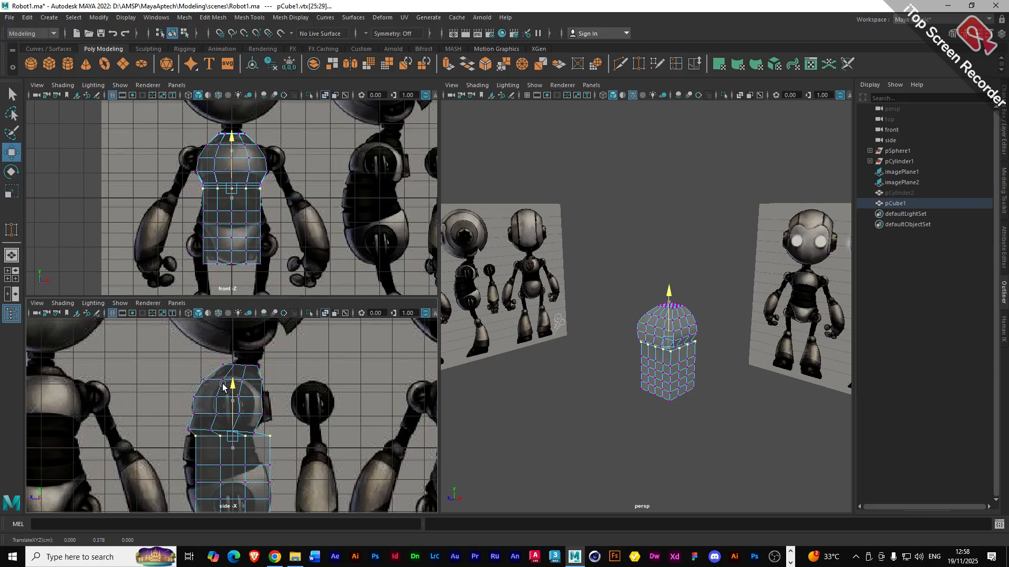
{"action": "left_click_drag", "start_coordinate": [195, 439], "coordinate": [188, 441]}
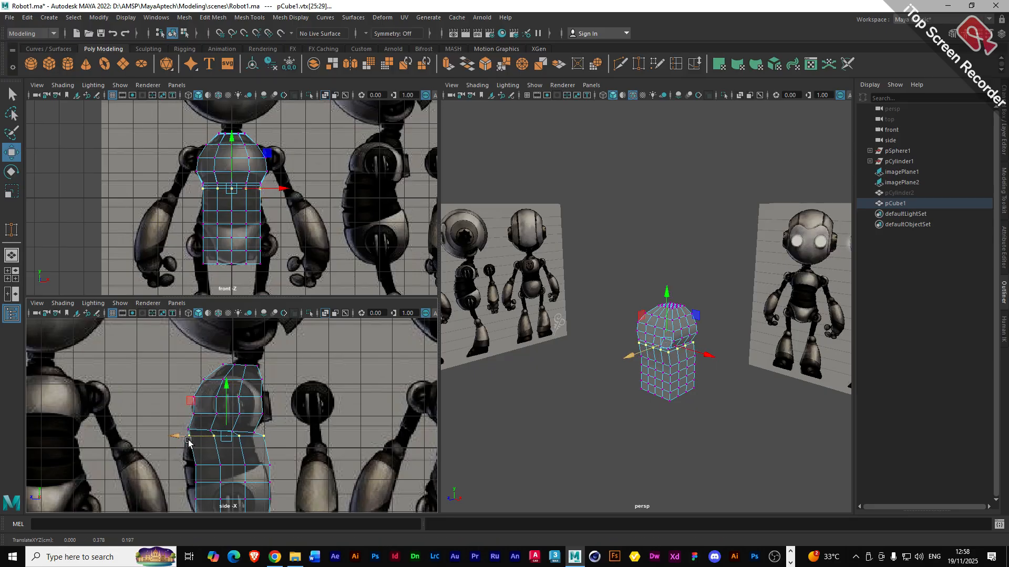
{"action": "scroll", "coordinate": [208, 460], "scroll_direction": "up", "scroll_amount": 2}
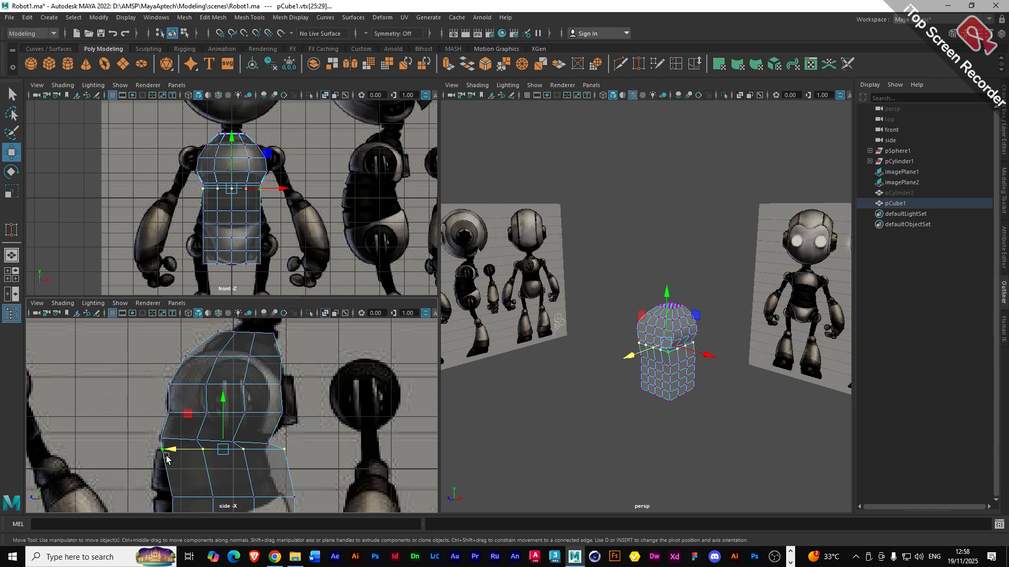
{"action": "middle_click_drag", "start_coordinate": [192, 453], "coordinate": [205, 445], "text": "alt"}
- Arrange the workspace as two side-by-side views, with the front view beside the orthographic side view instead of perspective
{"action": "left_click", "coordinate": [12, 294]}
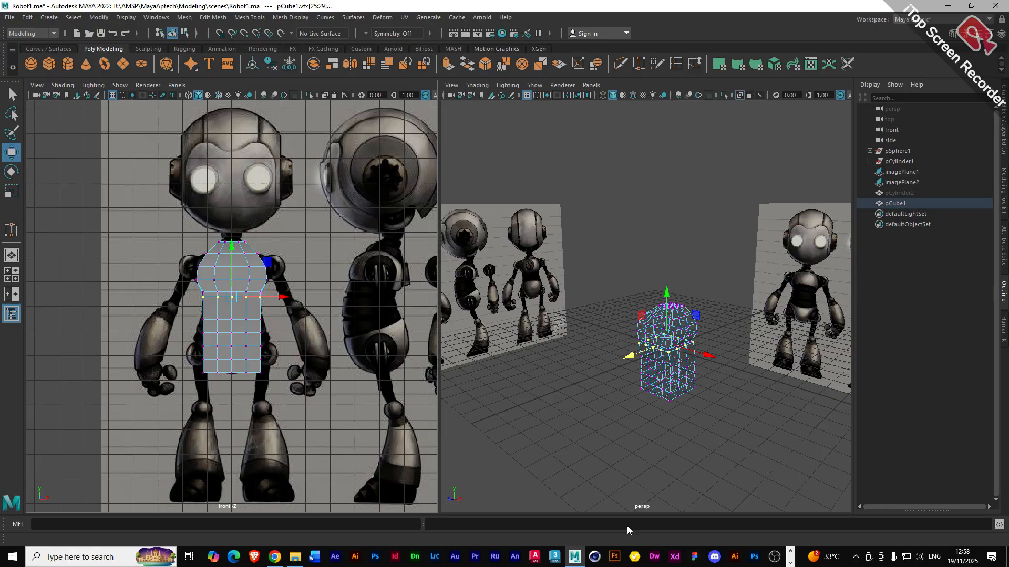
{"action": "left_click", "coordinate": [588, 87]}
{"action": "mouse_move", "coordinate": [607, 119]}
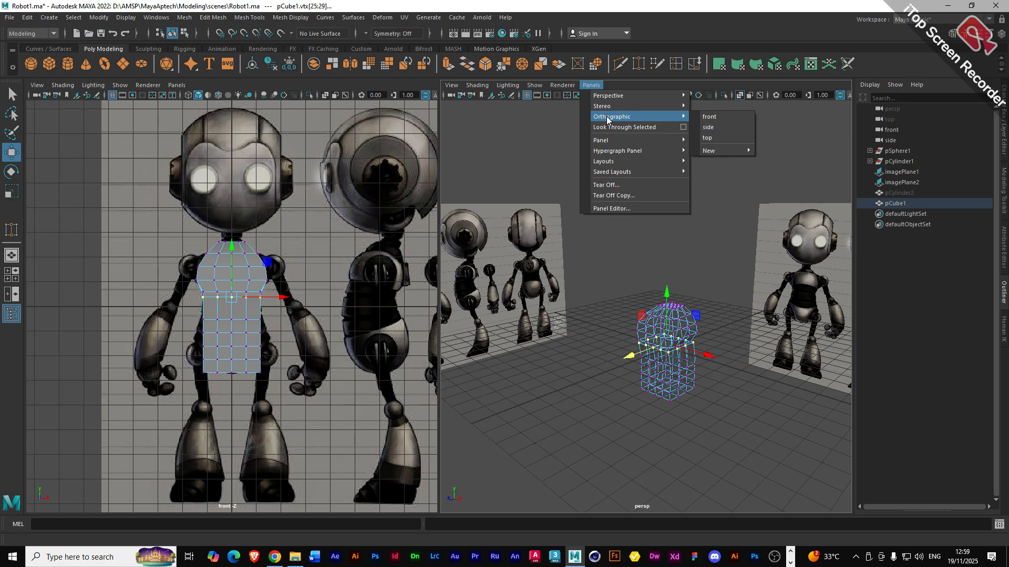
{"action": "left_click", "coordinate": [708, 128]}
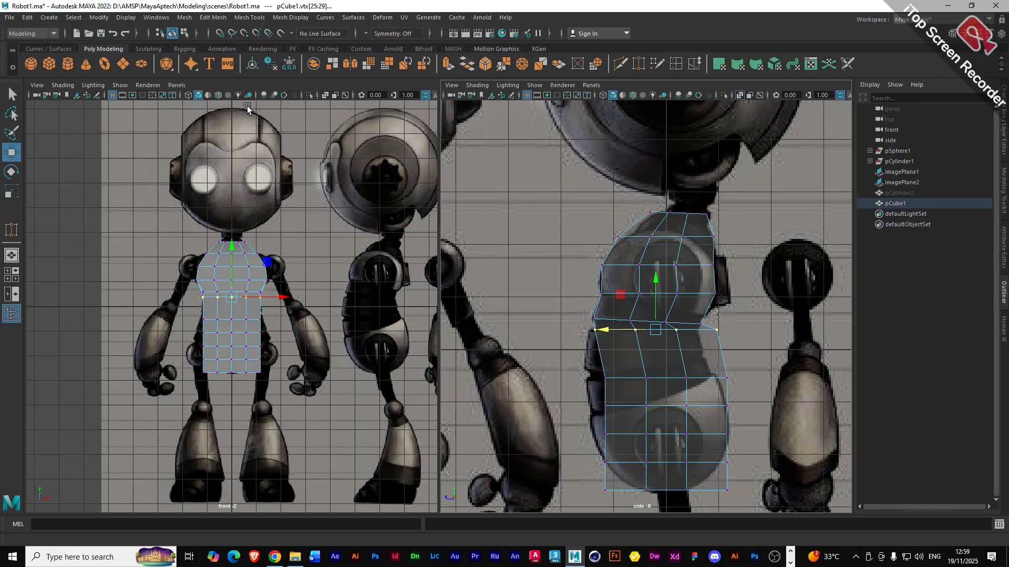
{"action": "scroll", "coordinate": [194, 347], "scroll_direction": "up", "scroll_amount": 5}
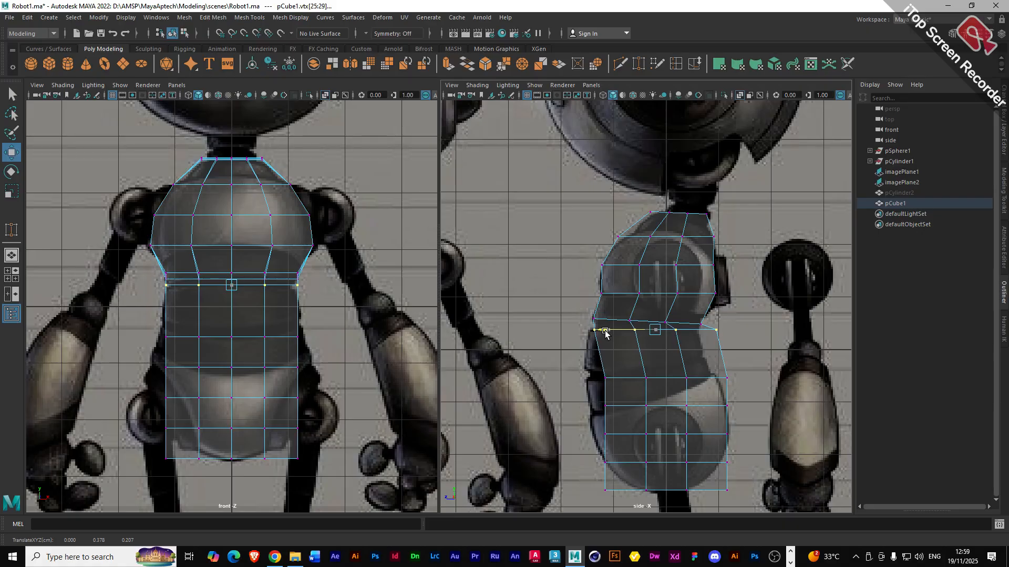
- Tilt, narrow and reposition the sixth vertex row against the chest's lower edge, and adjust the front vertices of the row above it
{"action": "key", "text": "e"}
{"action": "mouse_move", "coordinate": [606, 331]}
{"action": "left_mouse_down"}
{"action": "mouse_move", "coordinate": [610, 347]}
{"action": "mouse_move", "coordinate": [620, 335]}
{"action": "mouse_move", "coordinate": [600, 330]}
{"action": "left_mouse_up"}
{"action": "key", "text": "r"}
{"action": "key", "text": "w"}
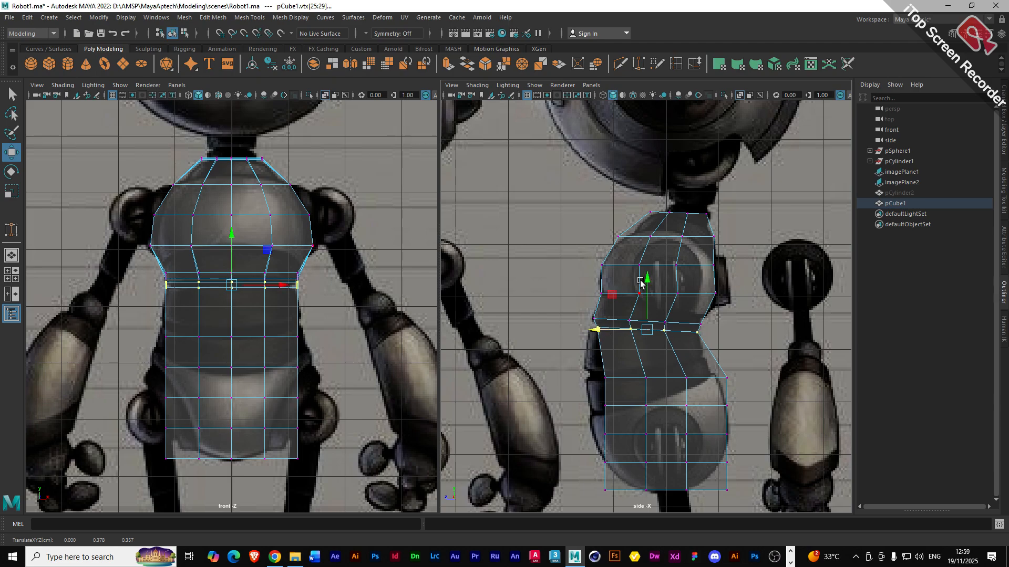
{"action": "left_click_drag", "start_coordinate": [647, 282], "coordinate": [646, 279]}
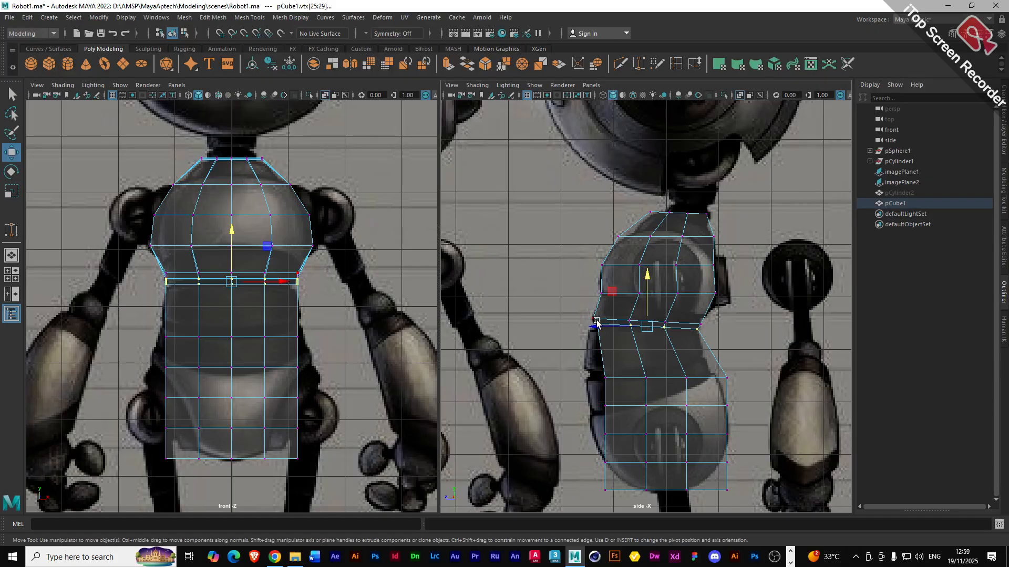
{"action": "left_click_drag", "start_coordinate": [599, 314], "coordinate": [544, 321]}
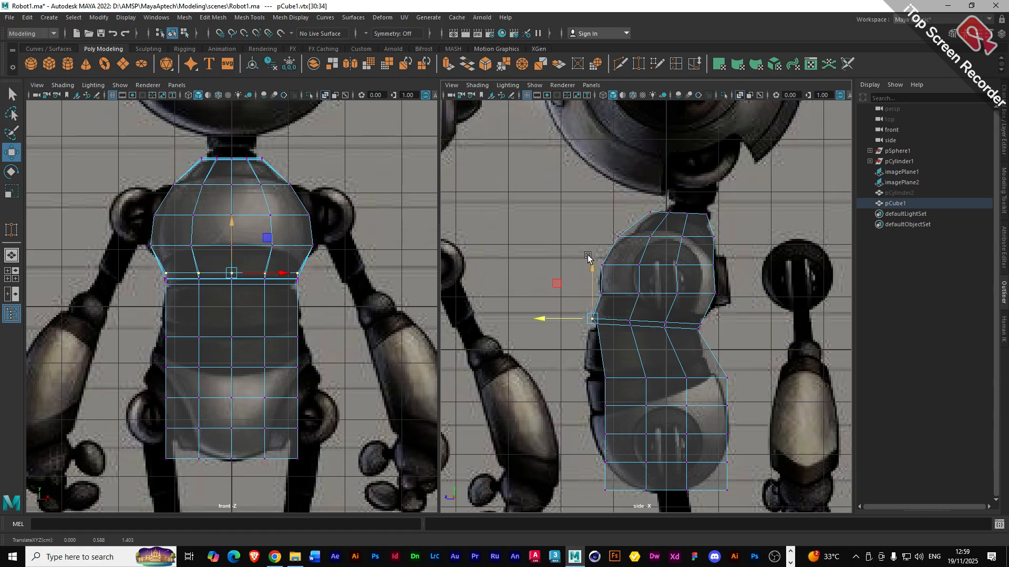
- Lower the third vertex row slightly, and lower and tilt the second row to follow the chest in the side view
{"action": "left_click_drag", "start_coordinate": [593, 253], "coordinate": [711, 277]}
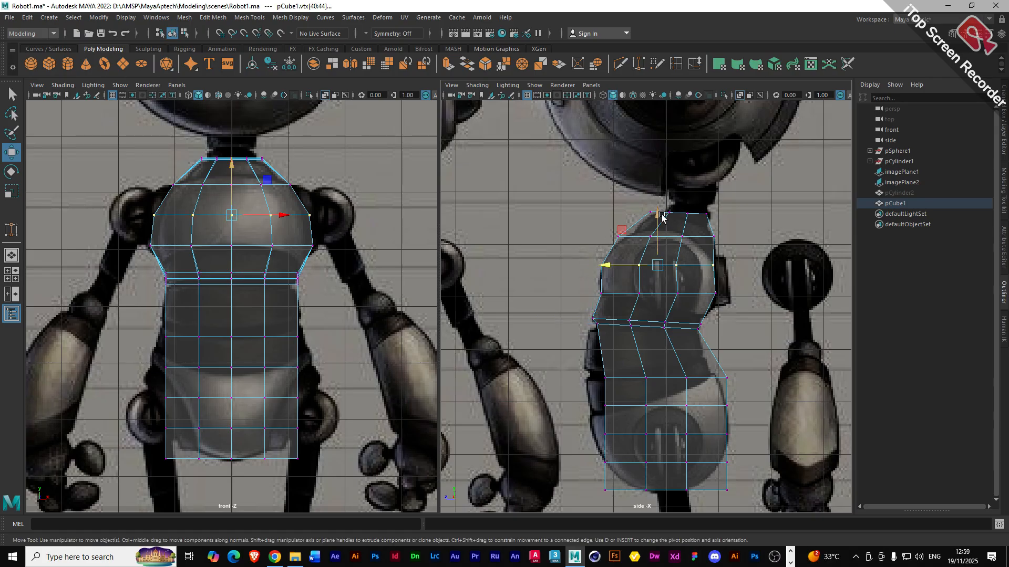
{"action": "left_click_drag", "start_coordinate": [659, 216], "coordinate": [715, 252]}
{"action": "left_click_drag", "start_coordinate": [667, 199], "coordinate": [667, 197]}
{"action": "key", "text": "e"}
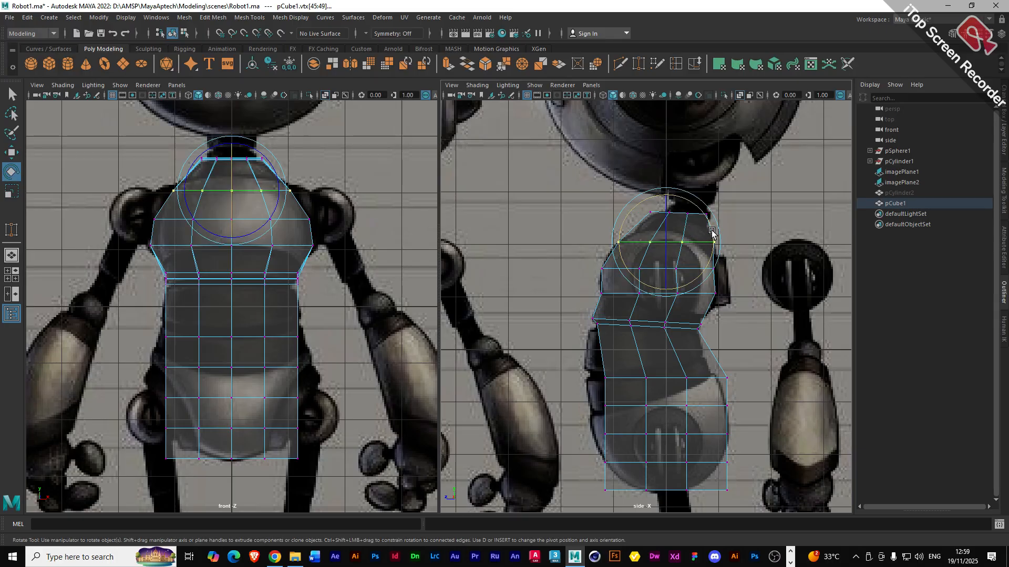
{"action": "left_click_drag", "start_coordinate": [712, 233], "coordinate": [712, 233]}
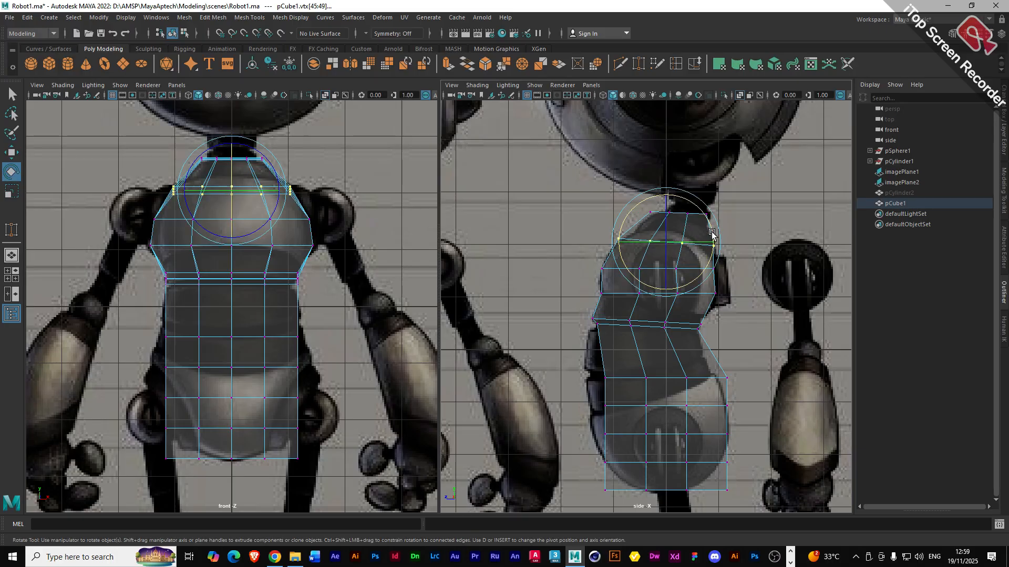
- Lower and tilt the top vertex row, scale it to about 0.92 along Z, and fit it to the neck base in the side view
{"action": "key", "text": "w"}
{"action": "left_click_drag", "start_coordinate": [666, 194], "coordinate": [715, 236]}
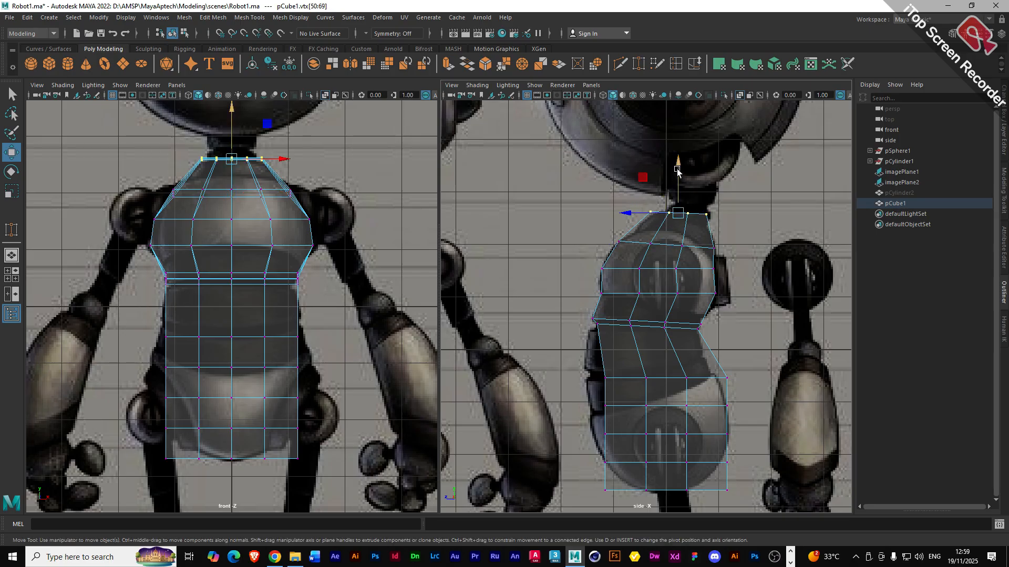
{"action": "left_click_drag", "start_coordinate": [643, 178], "coordinate": [644, 180]}
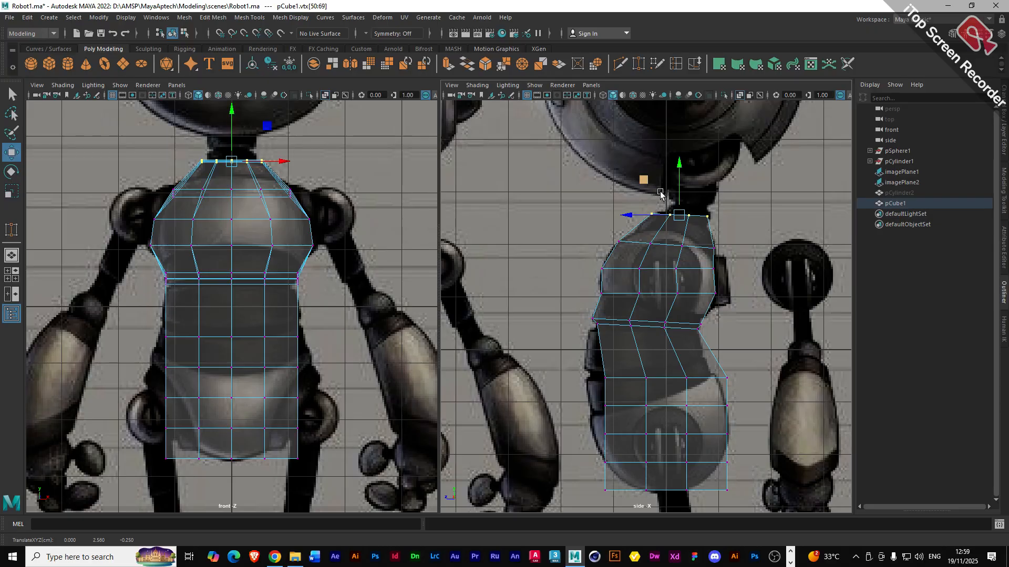
{"action": "key", "text": "e"}
{"action": "left_click_drag", "start_coordinate": [721, 224], "coordinate": [725, 211]}
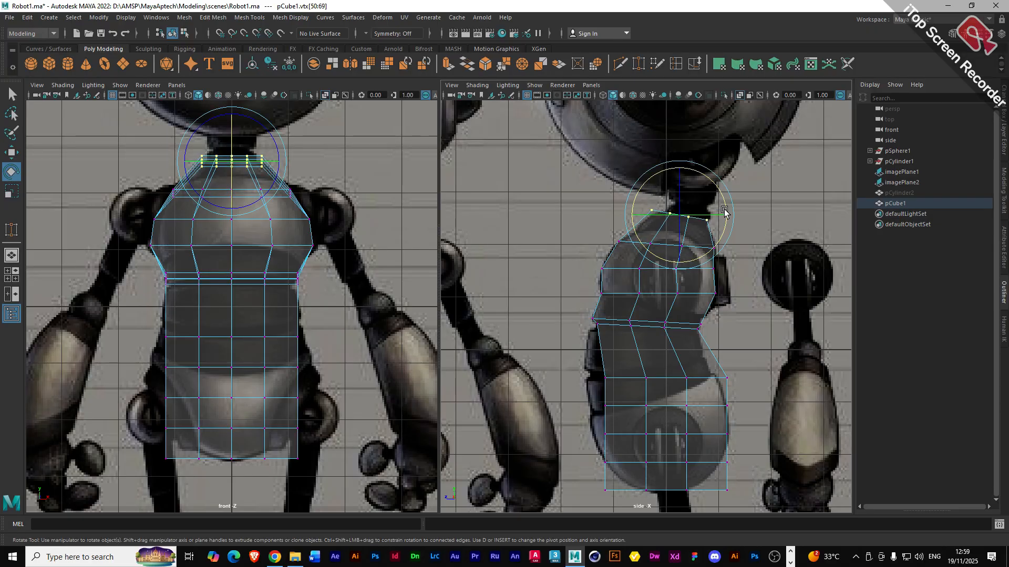
{"action": "key", "text": "r"}
{"action": "left_click_drag", "start_coordinate": [635, 215], "coordinate": [639, 217]}
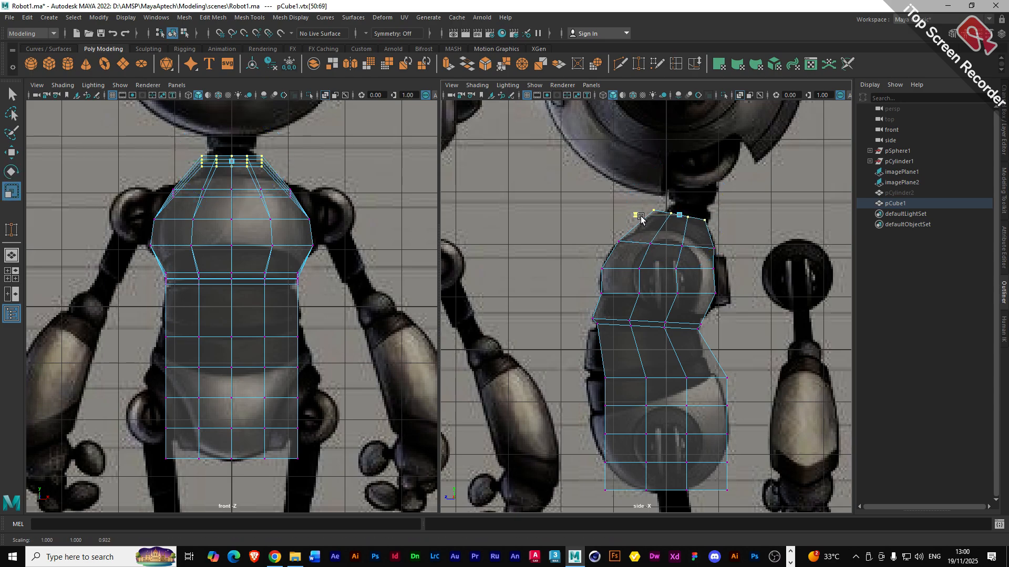
{"action": "key", "text": "w"}
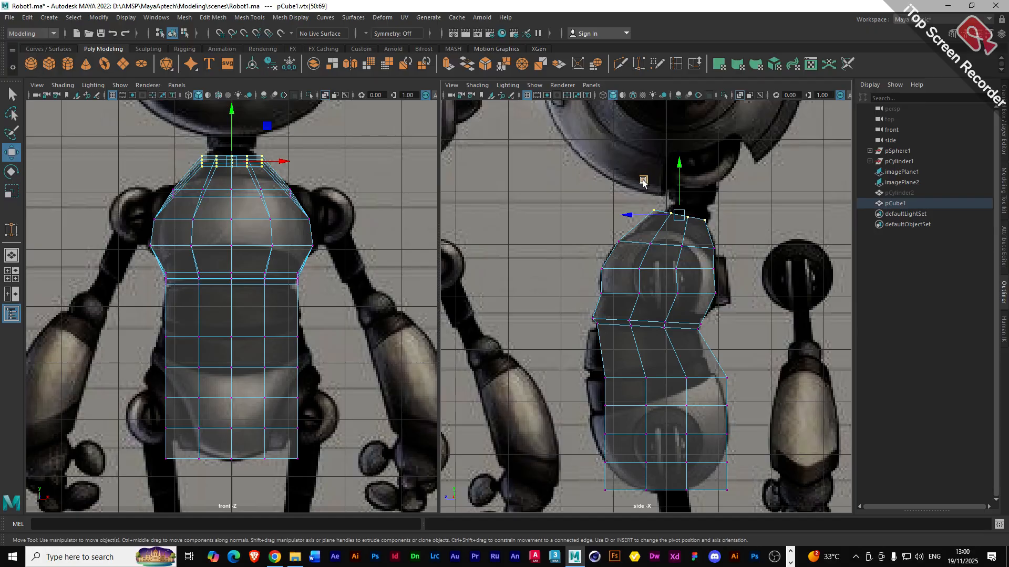
{"action": "middle_click_drag", "start_coordinate": [644, 182], "coordinate": [646, 182]}
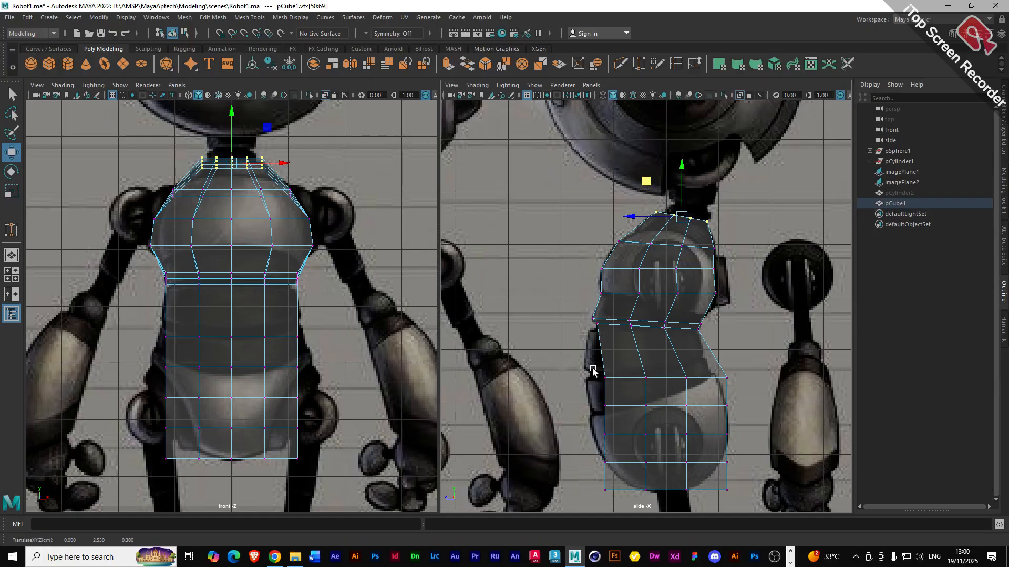
- Raise the seventh vertex row and bring it forward to just beneath the sixth row, and reduce its depth along Z
{"action": "left_click_drag", "start_coordinate": [589, 368], "coordinate": [773, 402]}
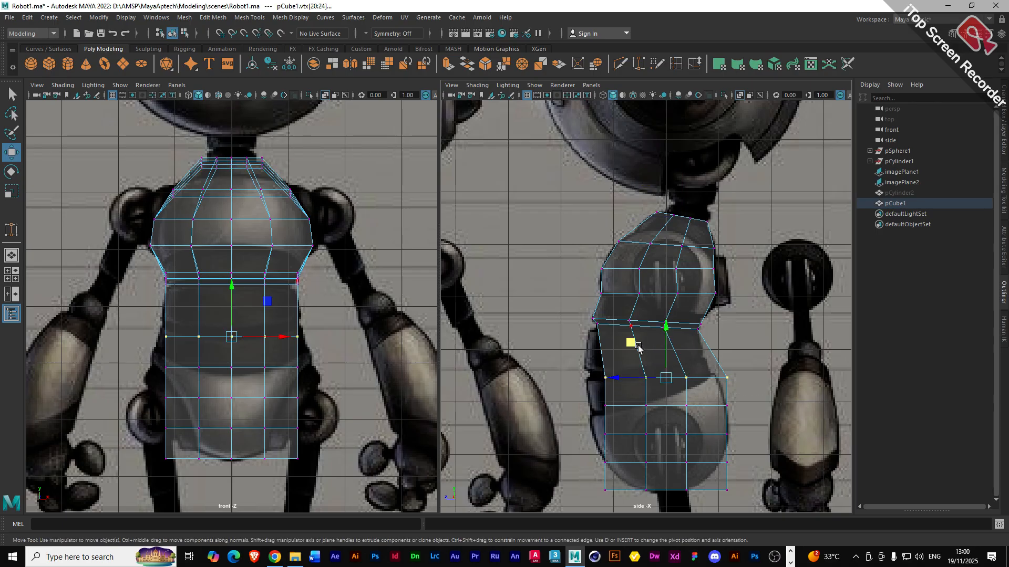
{"action": "middle_click_drag", "start_coordinate": [630, 342], "coordinate": [614, 301]}
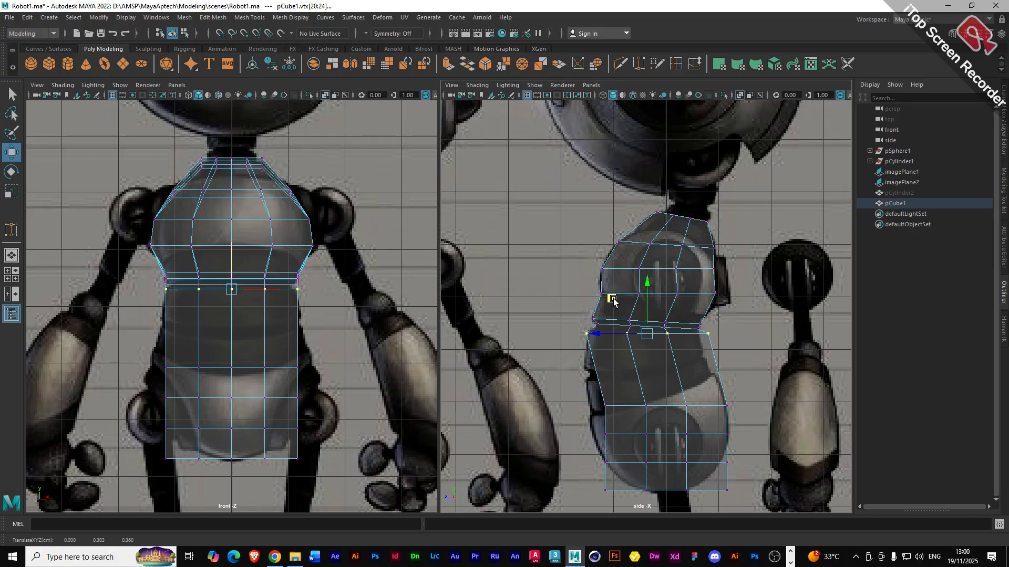
{"action": "key", "text": "r"}
{"action": "middle_click_drag", "start_coordinate": [599, 338], "coordinate": [599, 333]}
- Tilt the seventh vertex row parallel to the row above, shift it slightly forward, and narrow it slightly along X
{"action": "key", "text": "e"}
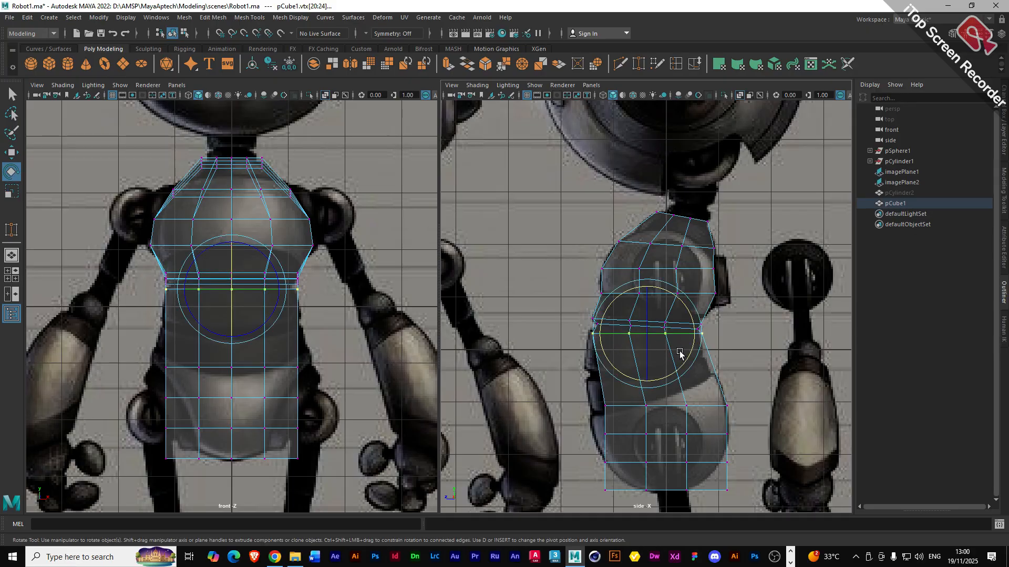
{"action": "left_click_drag", "start_coordinate": [693, 352], "coordinate": [691, 351]}
{"action": "key", "text": "w"}
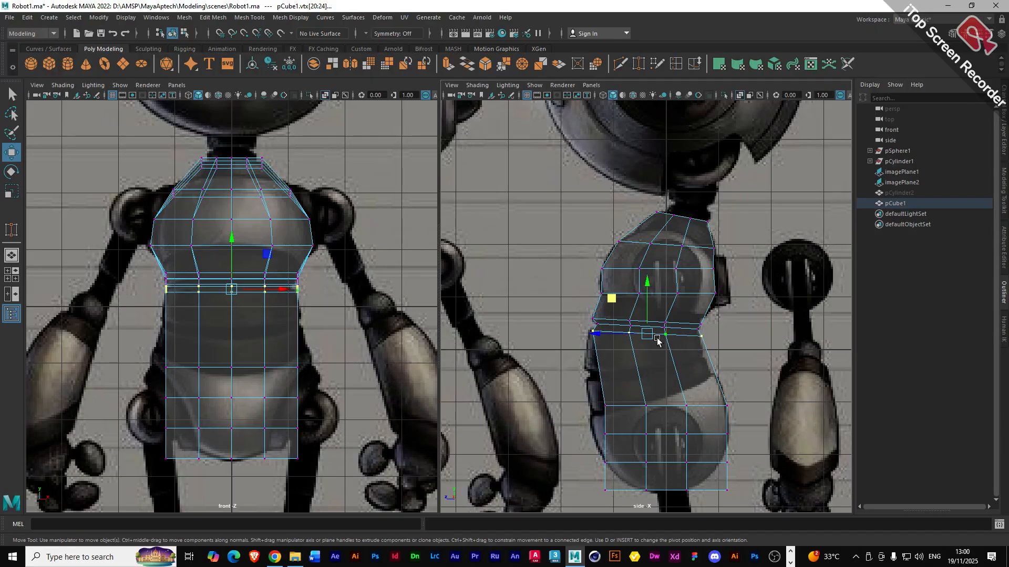
{"action": "left_click_drag", "start_coordinate": [596, 333], "coordinate": [594, 332]}
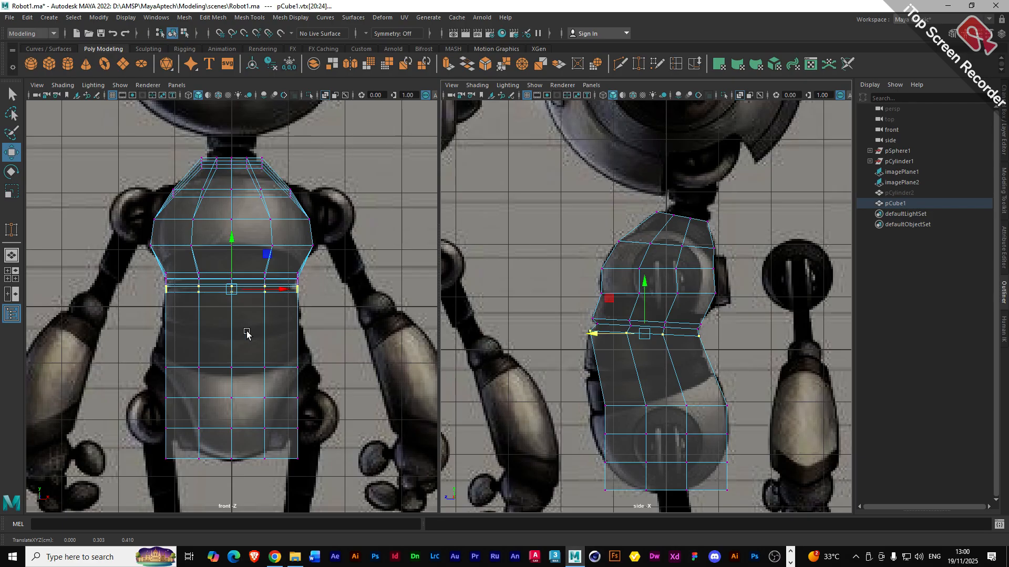
{"action": "key", "text": "r"}
{"action": "left_click_drag", "start_coordinate": [283, 290], "coordinate": [278, 292]}
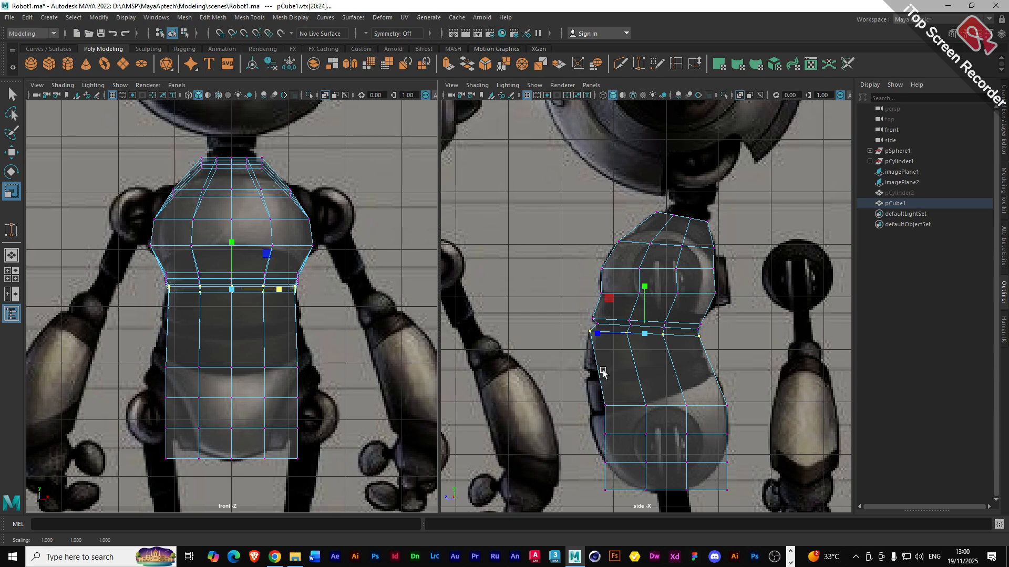
- Insert an edge loop around the waist below the seventh row and move it forward to match the side reference
{"action": "left_click", "coordinate": [677, 65]}
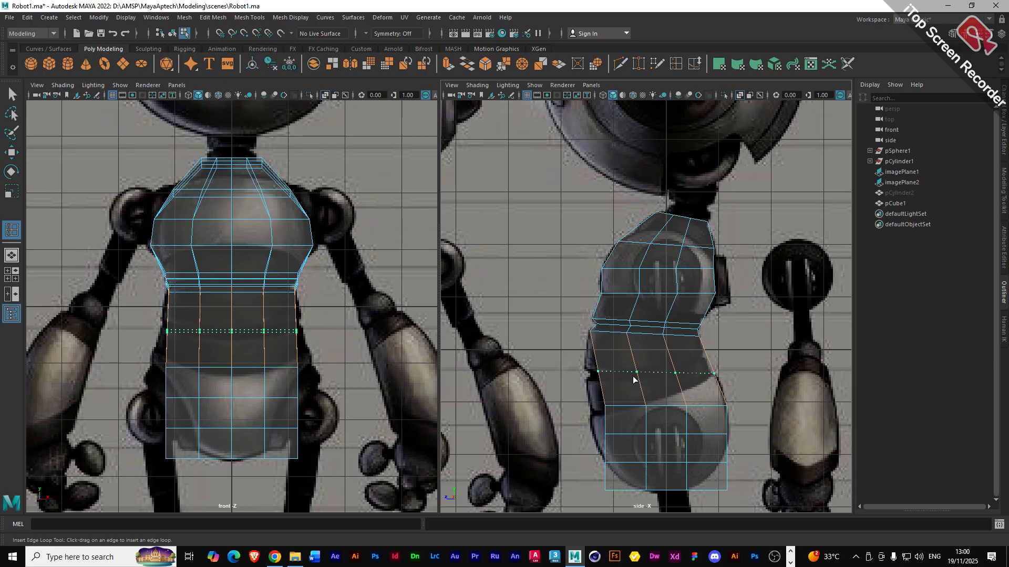
{"action": "left_click", "coordinate": [634, 381]}
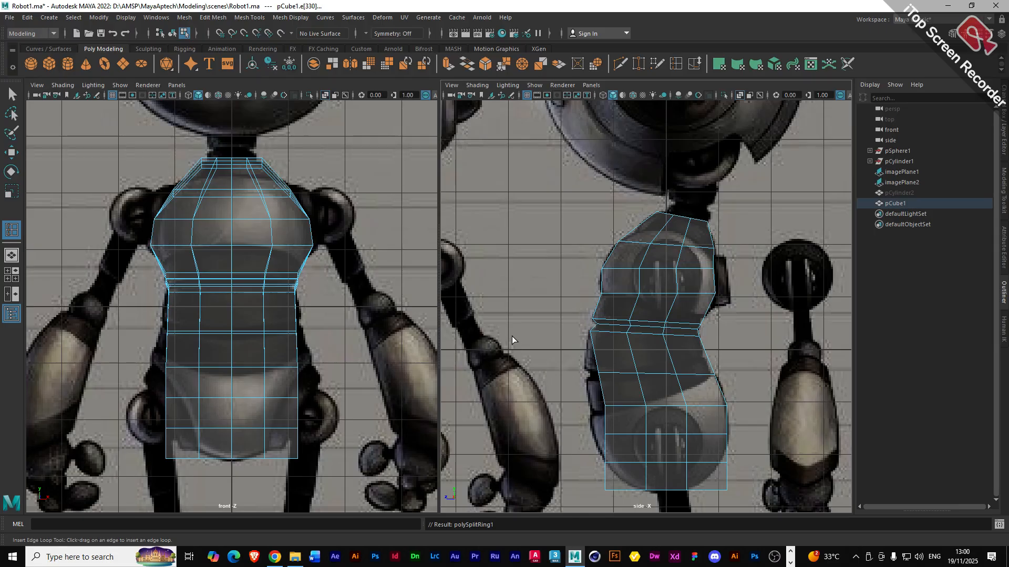
{"action": "key", "text": "w"}
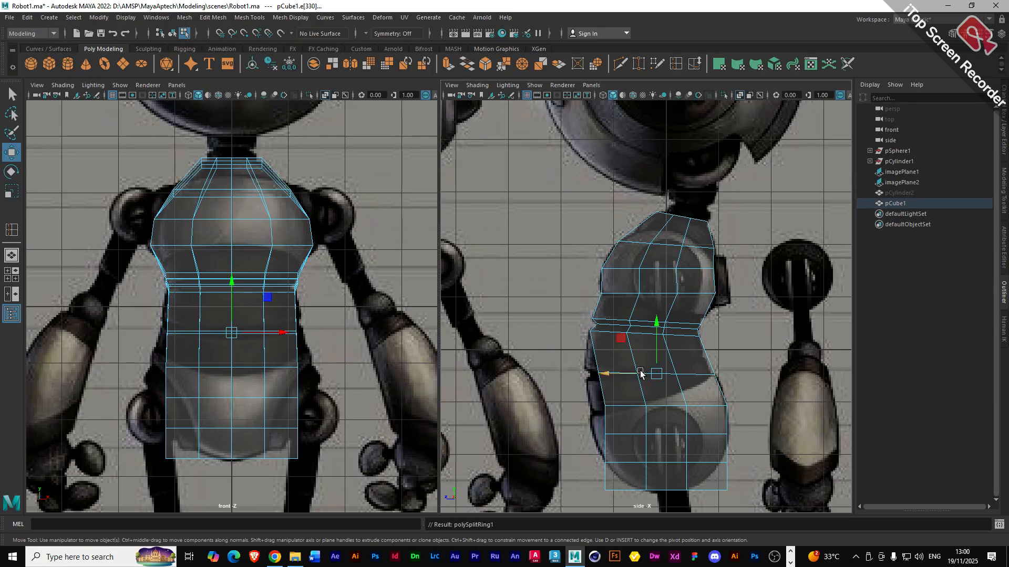
{"action": "left_click_drag", "start_coordinate": [620, 339], "coordinate": [608, 336]}
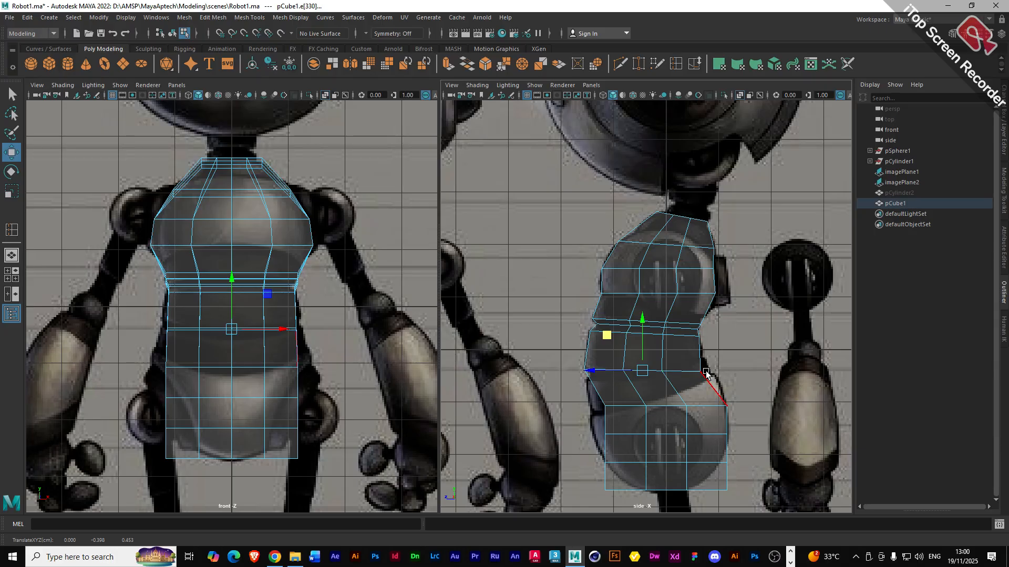
- Raise the new waist loop's vertices individually so it slopes up toward the back, and nudge the front vertices of the seventh row
{"action": "right_click_drag", "start_coordinate": [654, 297], "coordinate": [615, 290]}
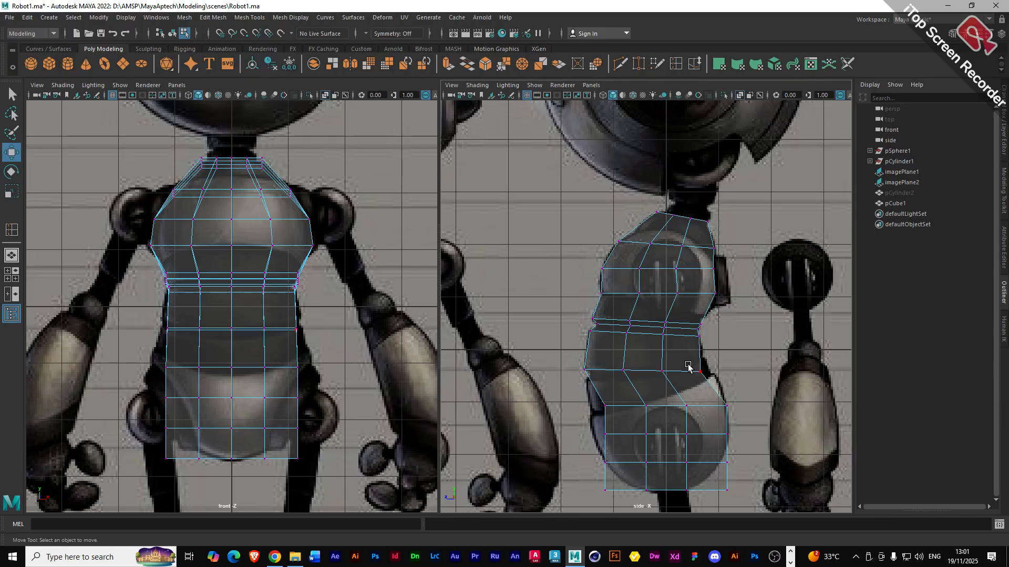
{"action": "left_click_drag", "start_coordinate": [688, 367], "coordinate": [709, 385]}
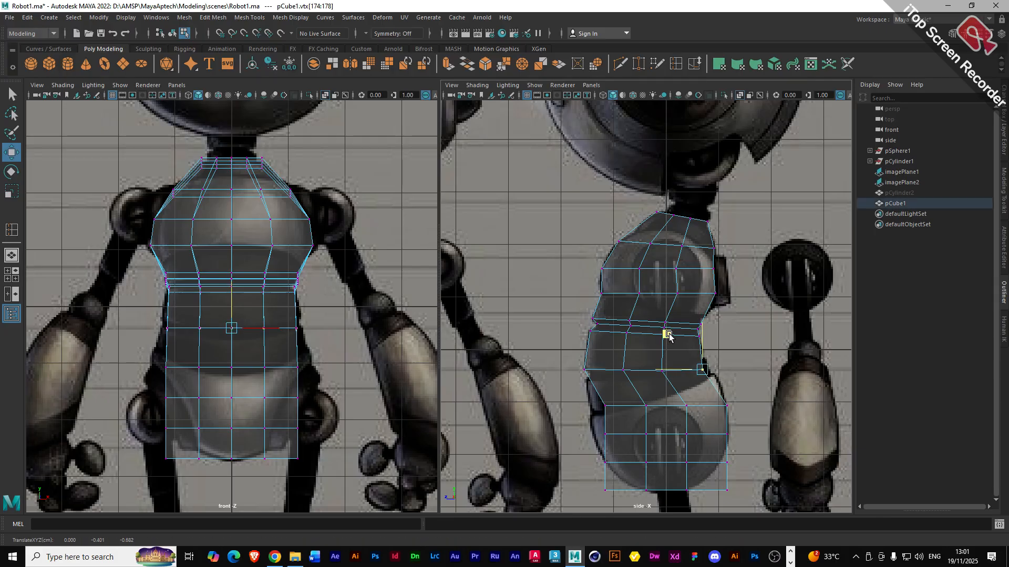
{"action": "middle_click_drag", "start_coordinate": [669, 334], "coordinate": [669, 318]}
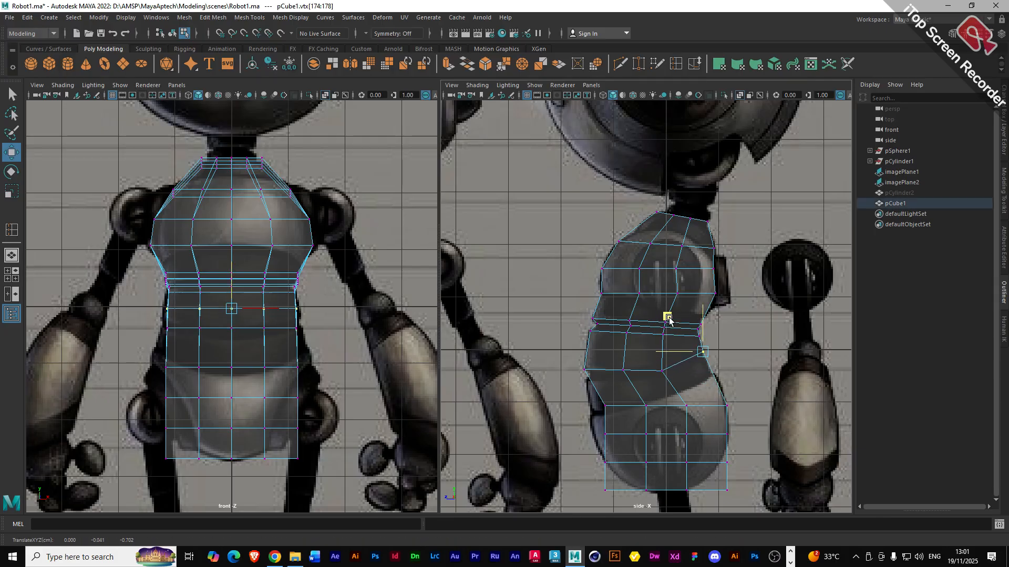
{"action": "left_click_drag", "start_coordinate": [669, 318], "coordinate": [667, 318]}
{"action": "left_click_drag", "start_coordinate": [650, 364], "coordinate": [677, 383]}
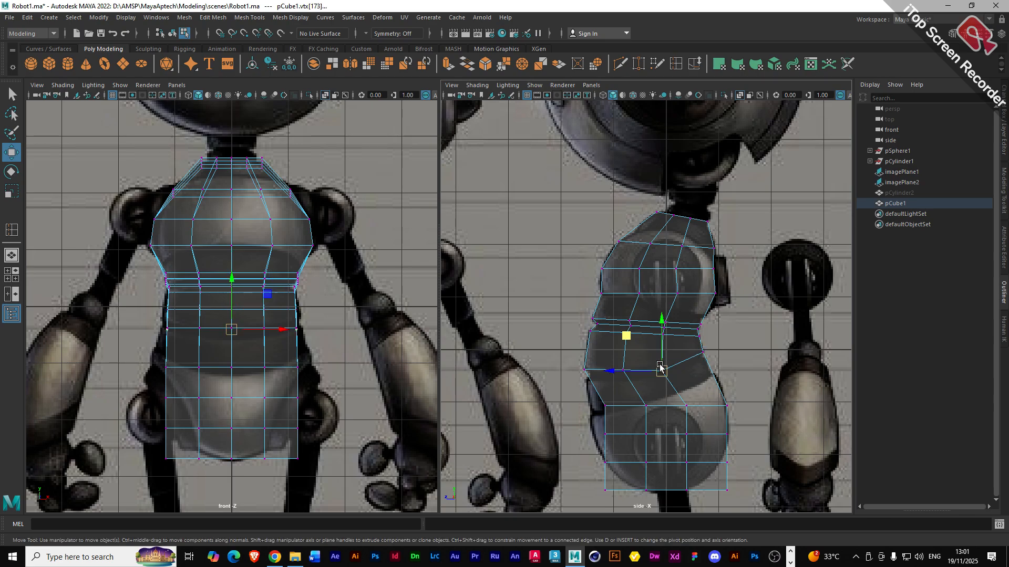
{"action": "middle_click_drag", "start_coordinate": [626, 338], "coordinate": [631, 330]}
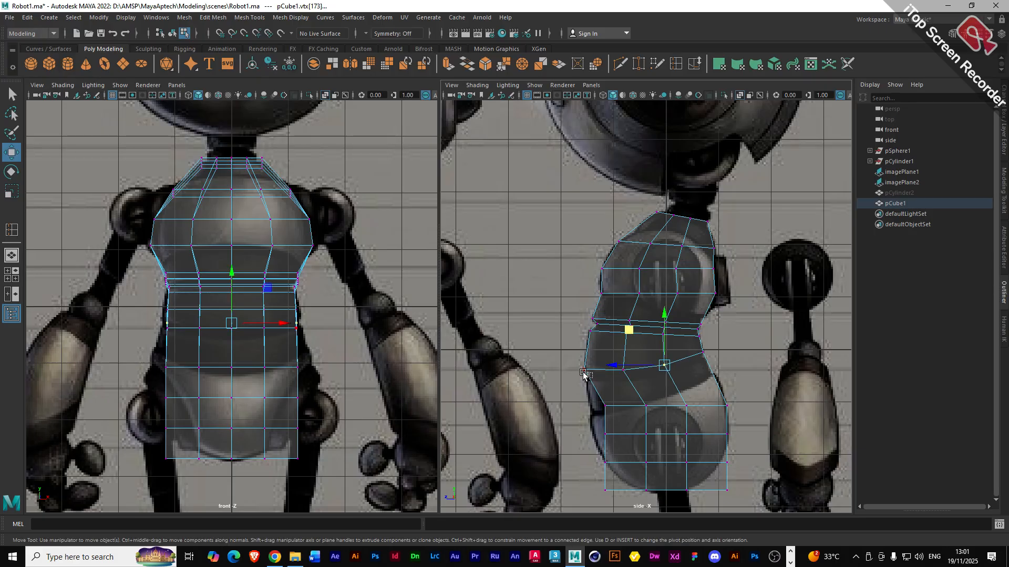
{"action": "left_click_drag", "start_coordinate": [588, 377], "coordinate": [579, 366]}
{"action": "left_click_drag", "start_coordinate": [549, 335], "coordinate": [582, 328]}
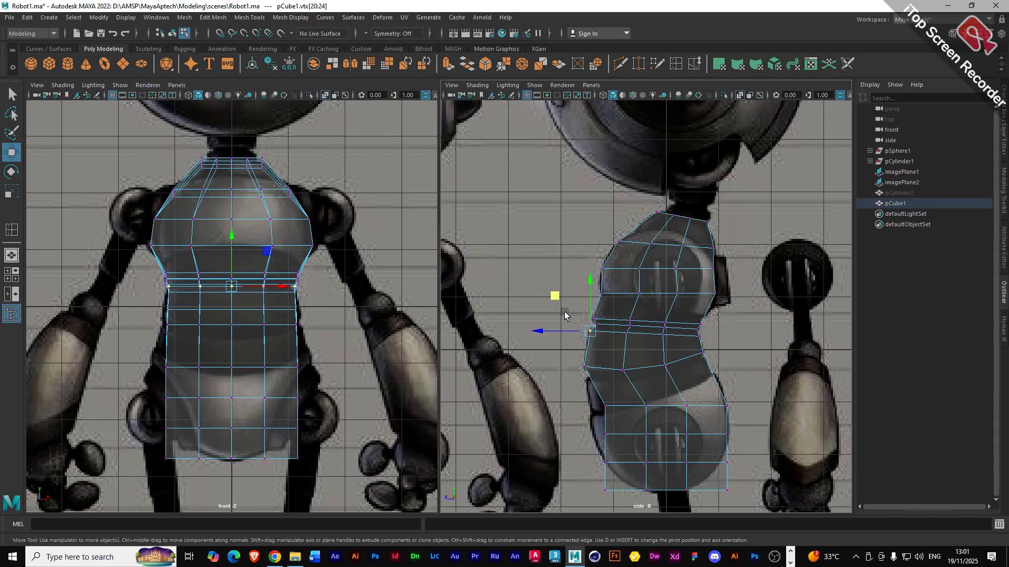
{"action": "left_click_drag", "start_coordinate": [553, 296], "coordinate": [552, 294]}
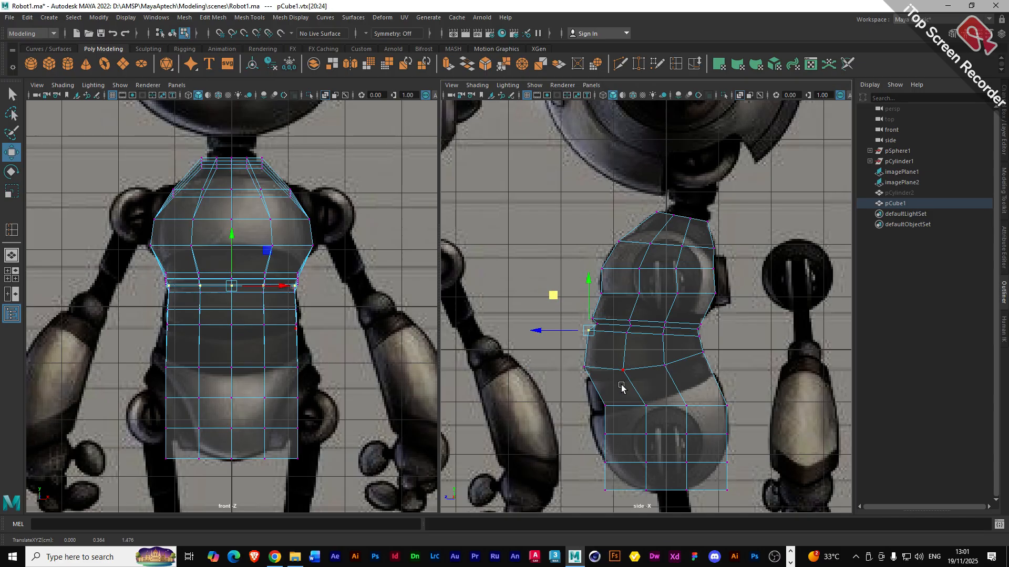
- Move the next vertex row up beneath the waist loop and adjust its vertices to follow the same upward slope
{"action": "left_click_drag", "start_coordinate": [597, 397], "coordinate": [741, 427]}
{"action": "left_click_drag", "start_coordinate": [629, 371], "coordinate": [612, 340]}
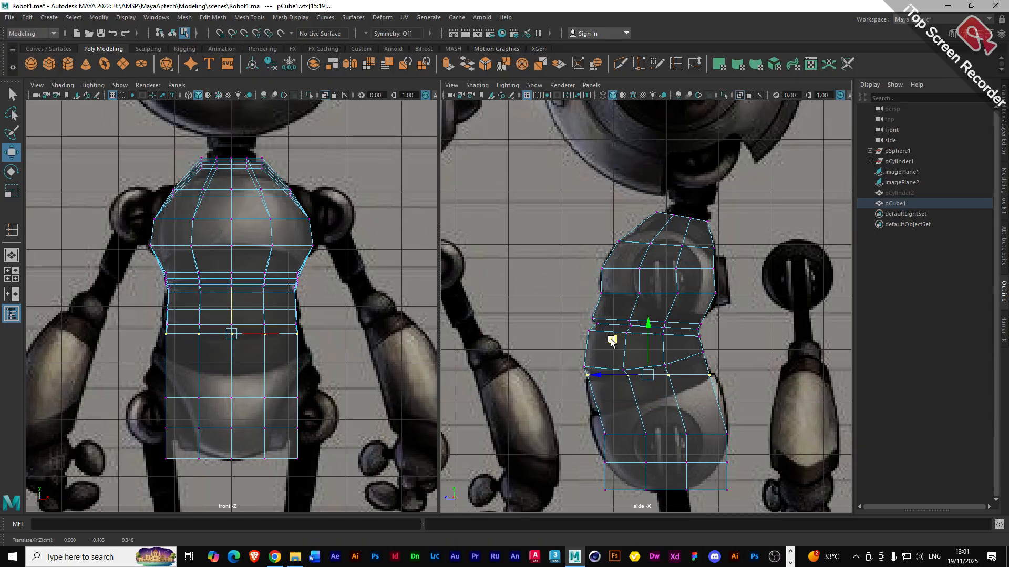
{"action": "left_click", "coordinate": [585, 377]}
{"action": "left_click_drag", "start_coordinate": [548, 342], "coordinate": [552, 337]}
{"action": "left_click_drag", "start_coordinate": [714, 386], "coordinate": [666, 321]}
{"action": "left_click_drag", "start_coordinate": [677, 382], "coordinate": [630, 337]}
{"action": "left_click_drag", "start_coordinate": [633, 381], "coordinate": [593, 341]}
- Move the vertex row below the waist seam up to form its lower edge, adjusting its vertices to run parallel to the slope
{"action": "left_click_drag", "start_coordinate": [595, 423], "coordinate": [757, 453]}
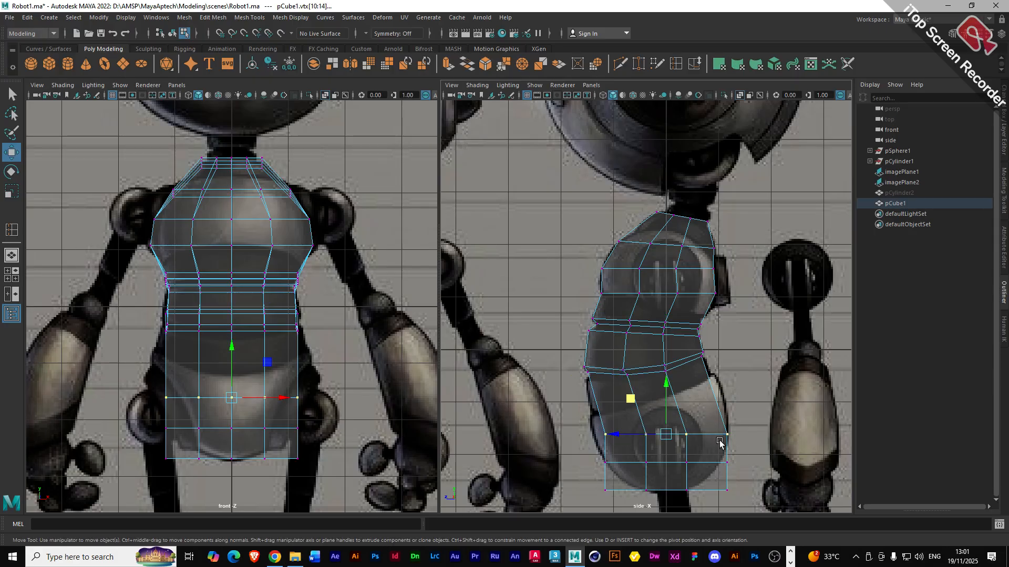
{"action": "left_click_drag", "start_coordinate": [631, 400], "coordinate": [614, 348]}
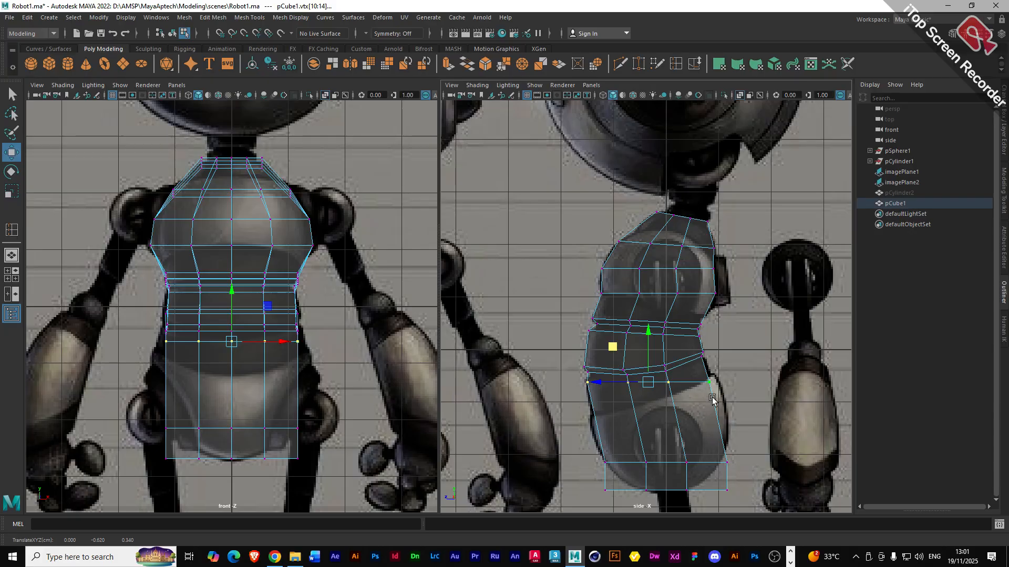
{"action": "left_click_drag", "start_coordinate": [718, 395], "coordinate": [634, 343]}
{"action": "left_click", "coordinate": [667, 383]}
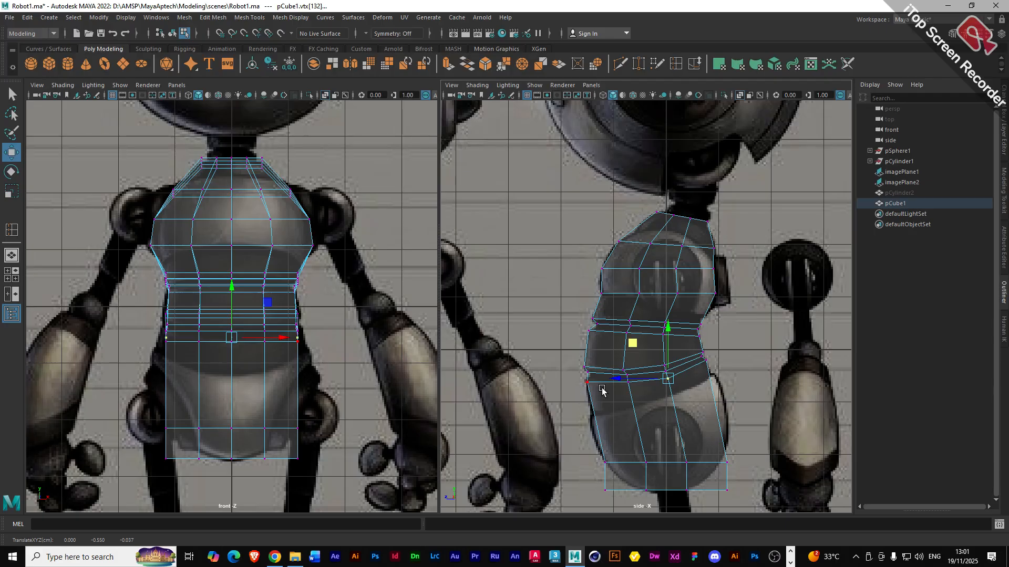
{"action": "left_click_drag", "start_coordinate": [591, 388], "coordinate": [572, 365]}
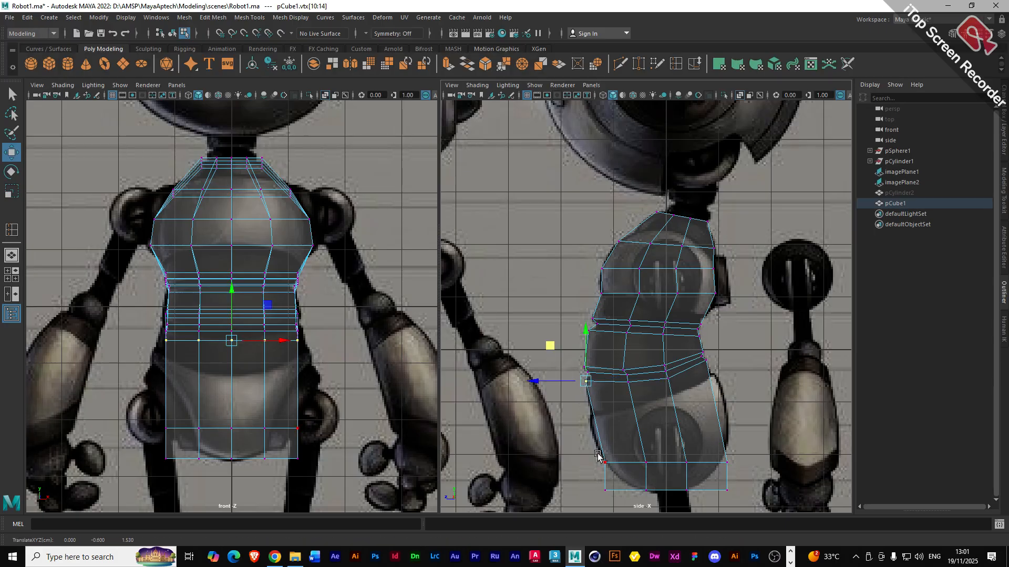
- Narrow the torso's bottom vertex row along Z and tilt it slightly to match the rounded pelvis in the side view
{"action": "left_click_drag", "start_coordinate": [600, 482], "coordinate": [743, 504]}
{"action": "key", "text": "r"}
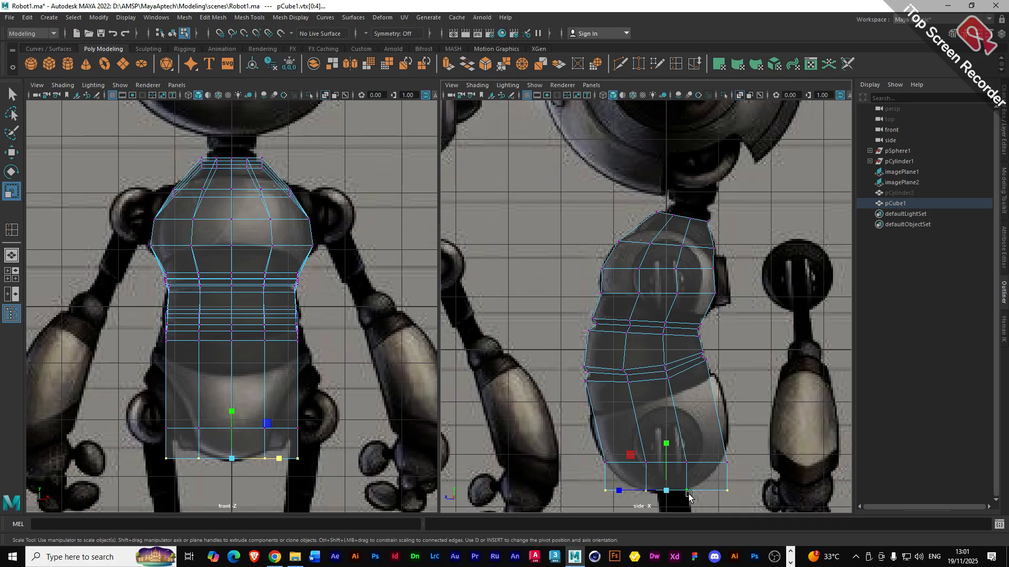
{"action": "left_click_drag", "start_coordinate": [617, 490], "coordinate": [641, 495]}
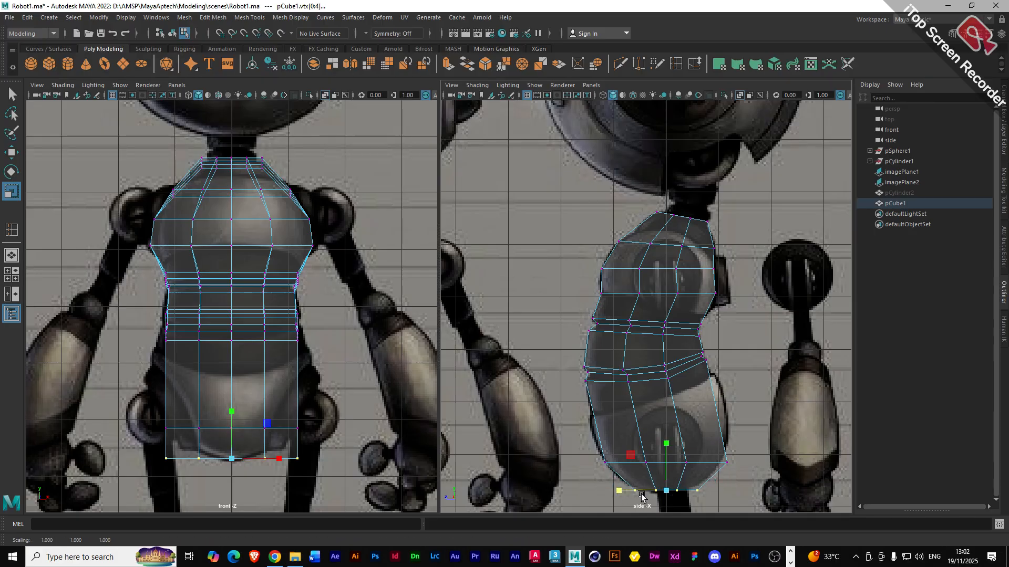
{"action": "key", "text": "e"}
{"action": "left_click_drag", "start_coordinate": [706, 490], "coordinate": [711, 487]}
{"action": "key", "text": "r"}
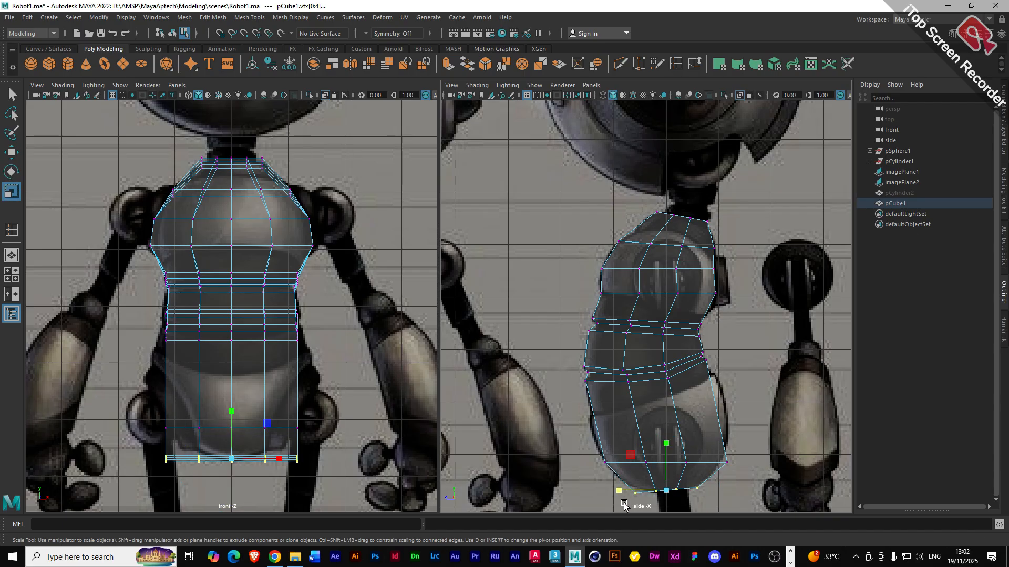
{"action": "left_click_drag", "start_coordinate": [622, 491], "coordinate": [624, 493]}
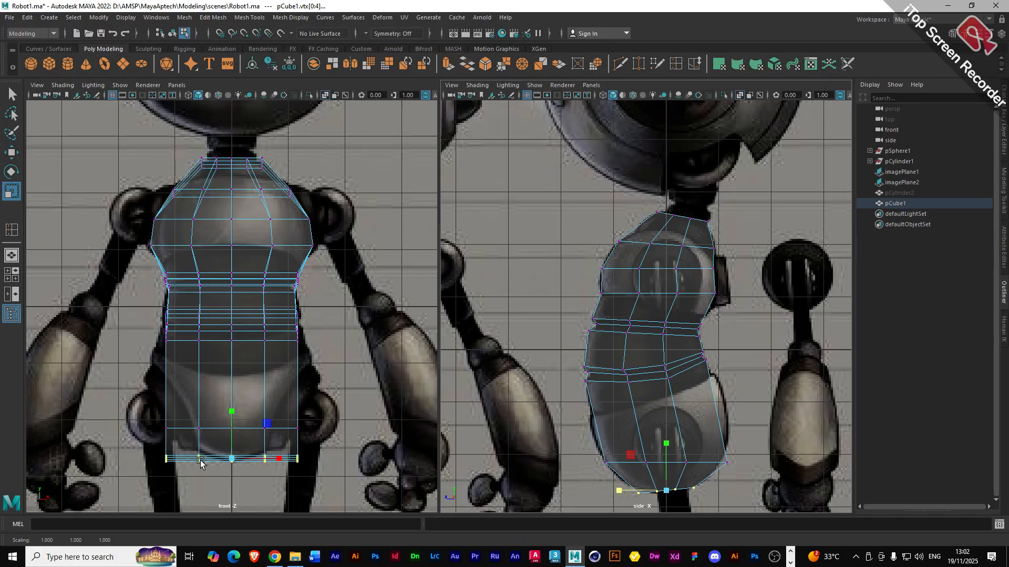
- Narrow the torso's bottom vertex row along X, and tilt, narrow and shift the row above it to fit the pelvis in the side view
{"action": "left_click_drag", "start_coordinate": [277, 462], "coordinate": [243, 461]}
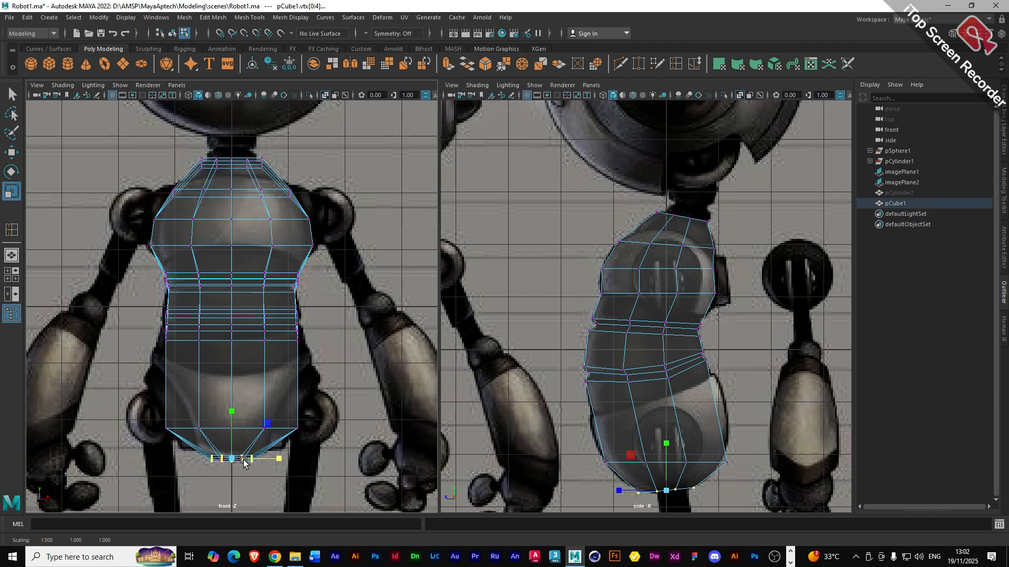
{"action": "left_click_drag", "start_coordinate": [153, 421], "coordinate": [311, 439]}
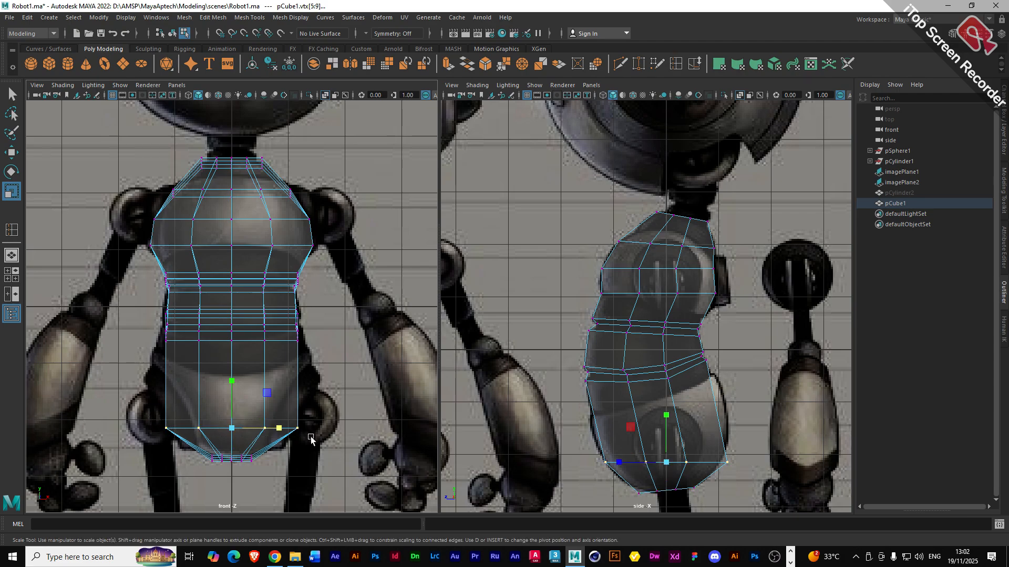
{"action": "key", "text": "e"}
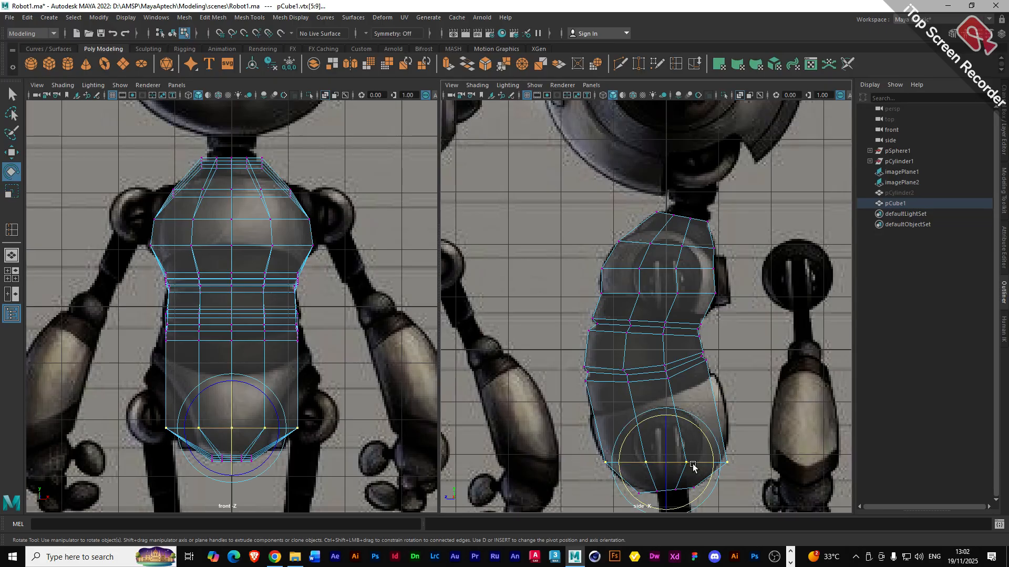
{"action": "left_click_drag", "start_coordinate": [709, 461], "coordinate": [711, 449]}
{"action": "key", "text": "r"}
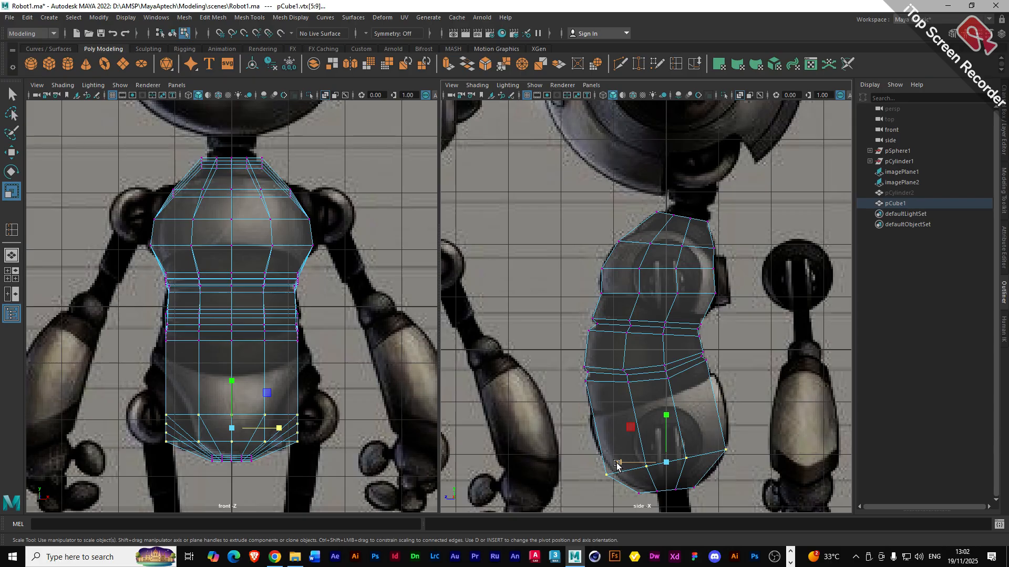
{"action": "left_click_drag", "start_coordinate": [619, 465], "coordinate": [622, 465]}
{"action": "key", "text": "w"}
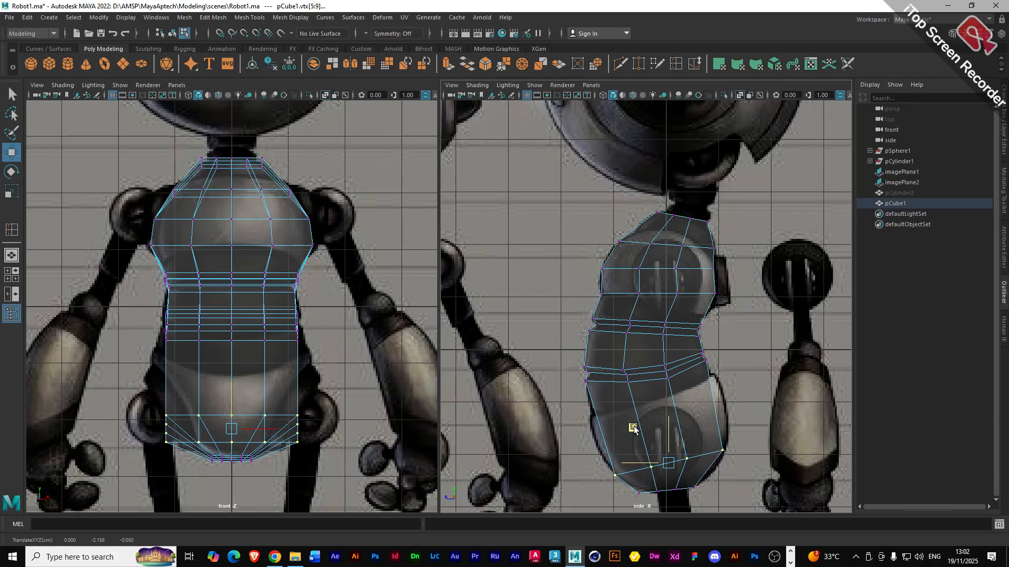
{"action": "middle_click_drag", "start_coordinate": [631, 424], "coordinate": [635, 430]}
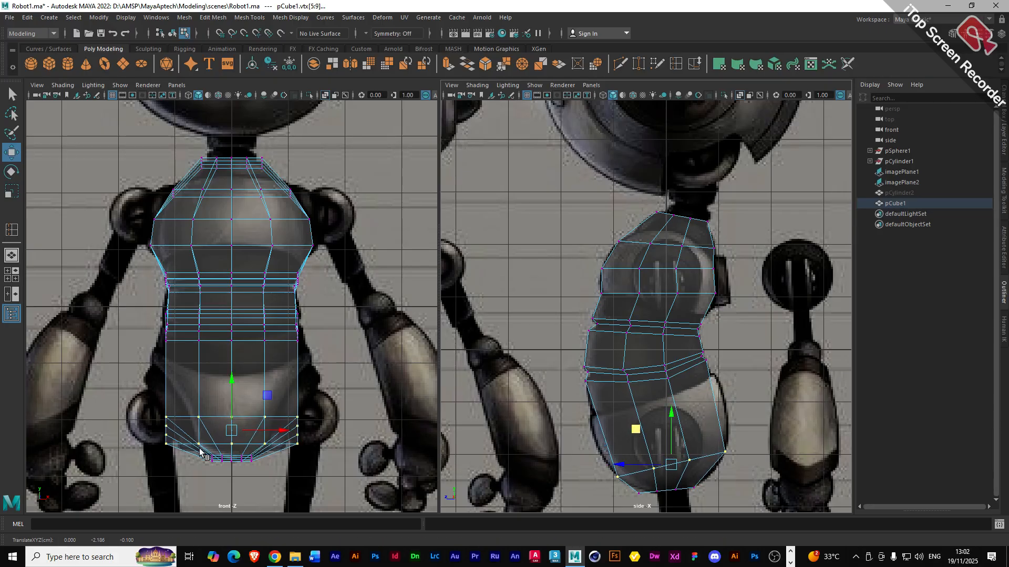
- Narrow the tilted row above the pelvis bottom along X in the front view and lower it slightly
{"action": "key", "text": "r"}
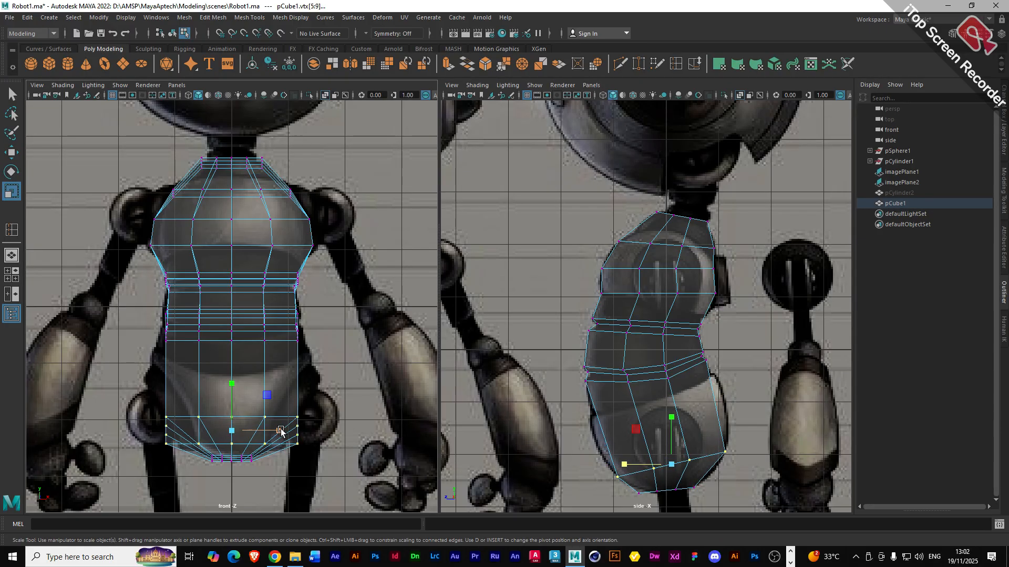
{"action": "left_click_drag", "start_coordinate": [281, 431], "coordinate": [271, 432]}
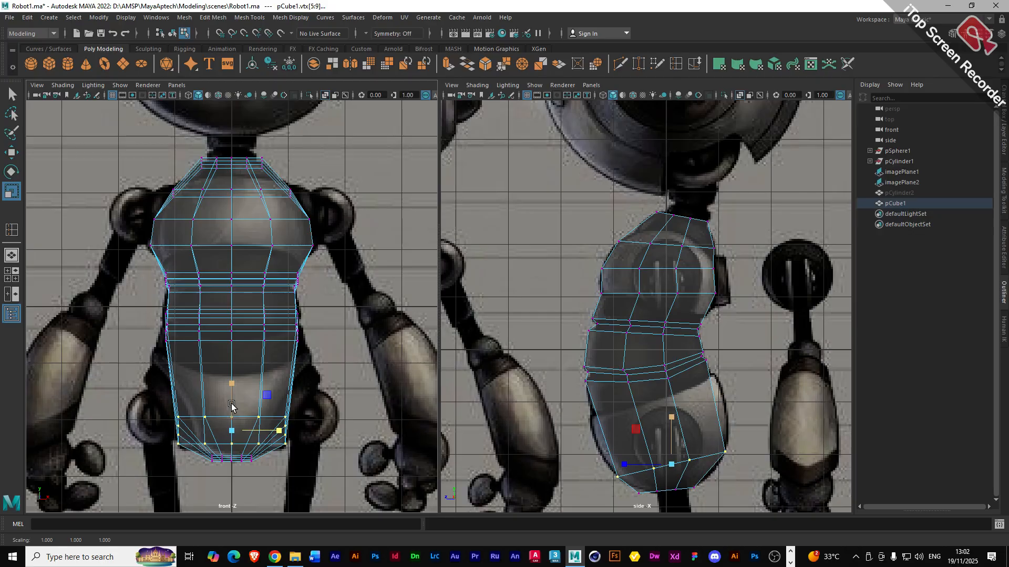
{"action": "key", "text": "w"}
{"action": "left_click_drag", "start_coordinate": [232, 387], "coordinate": [233, 392]}
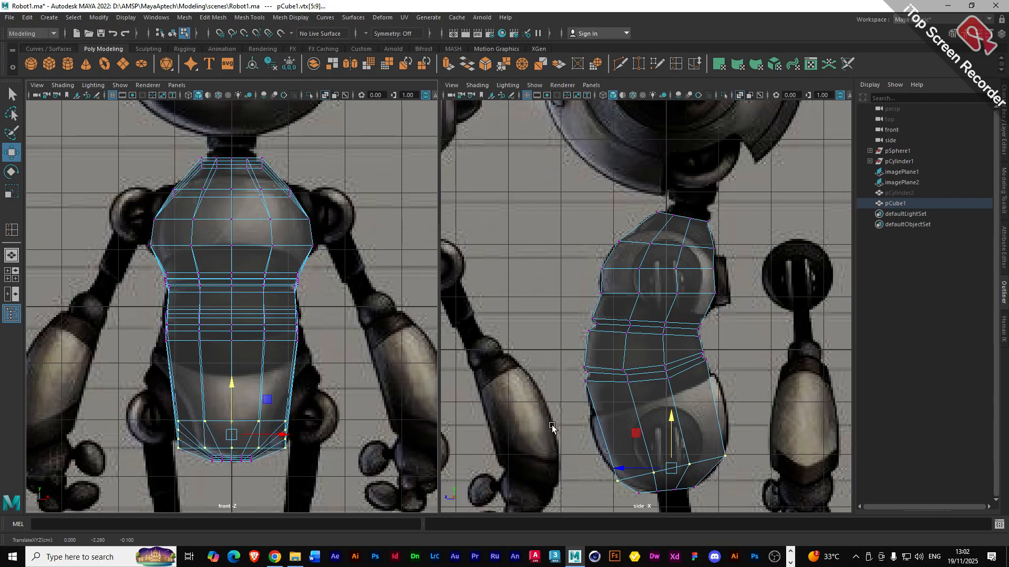
- Adjust the X width of the tilted row's back vertices and its two side vertex pairs separately to round the lower pelvis
{"action": "left_click_drag", "start_coordinate": [740, 475], "coordinate": [707, 438]}
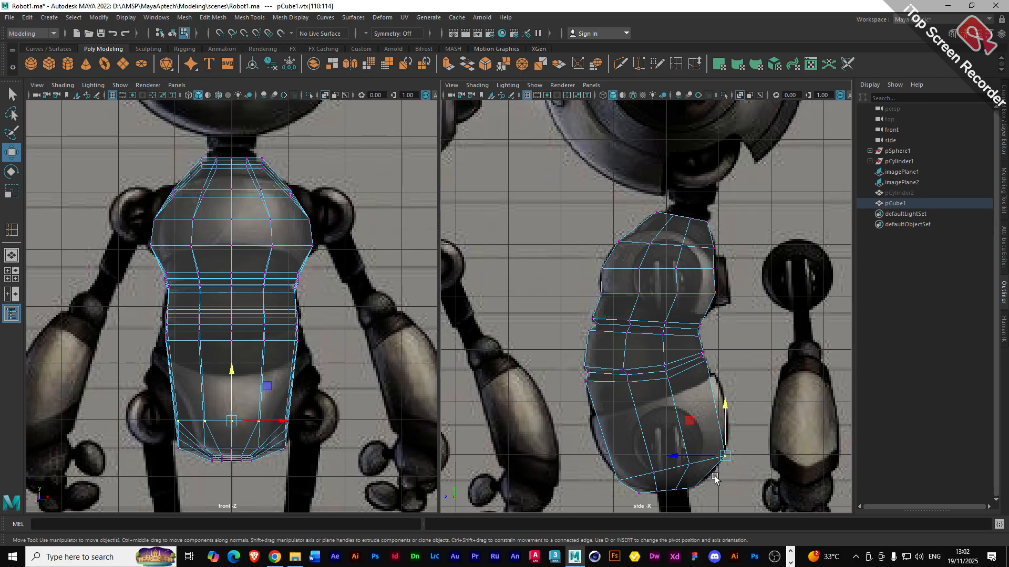
{"action": "key", "text": "r"}
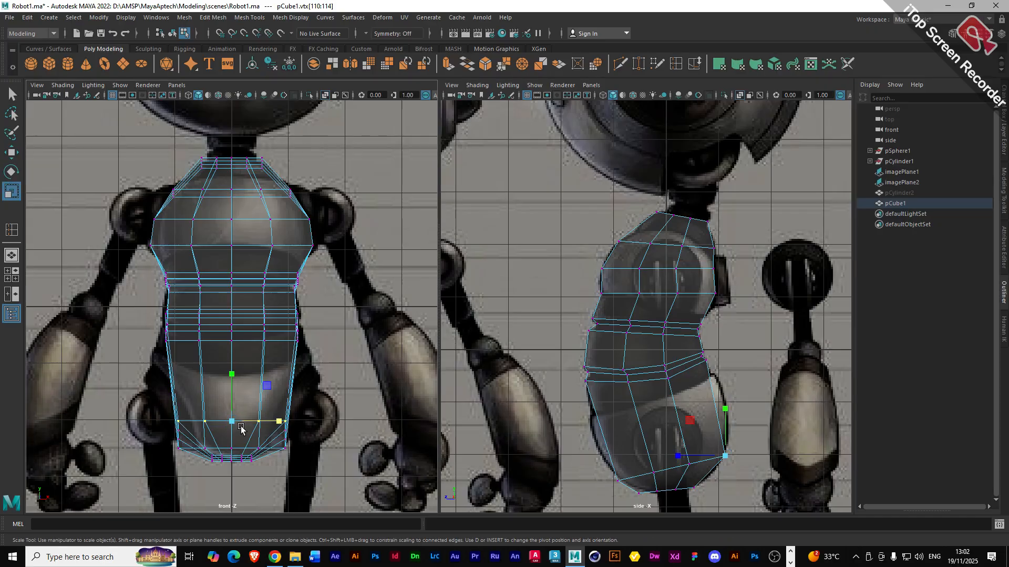
{"action": "left_click", "coordinate": [279, 422]}
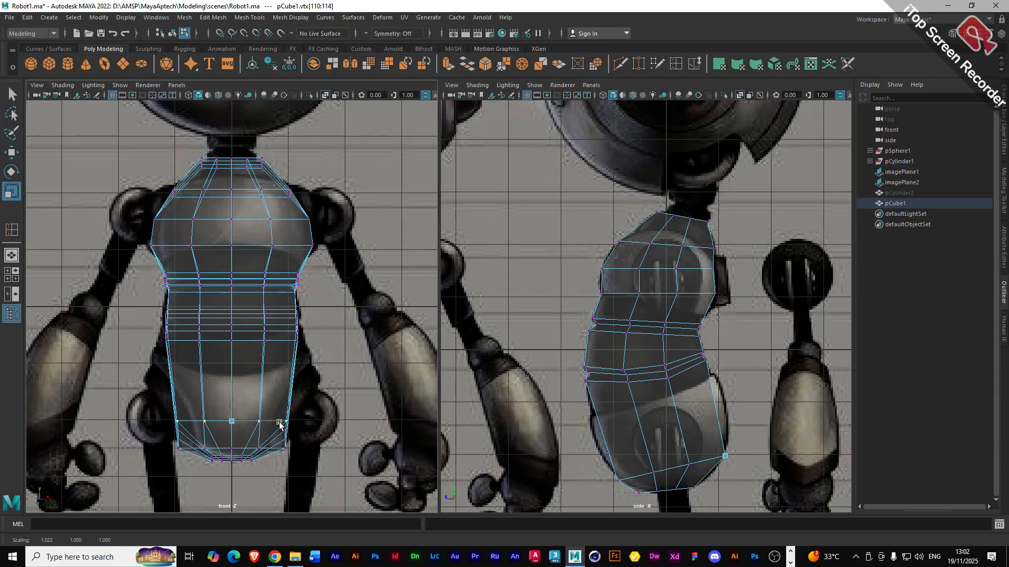
{"action": "left_click", "coordinate": [689, 464]}
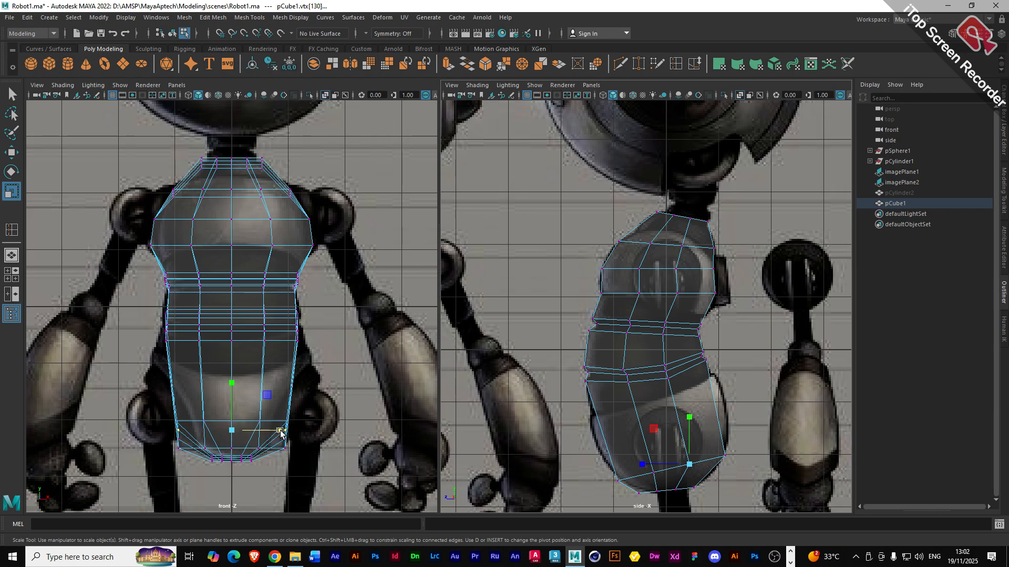
{"action": "left_click_drag", "start_coordinate": [281, 432], "coordinate": [279, 431]}
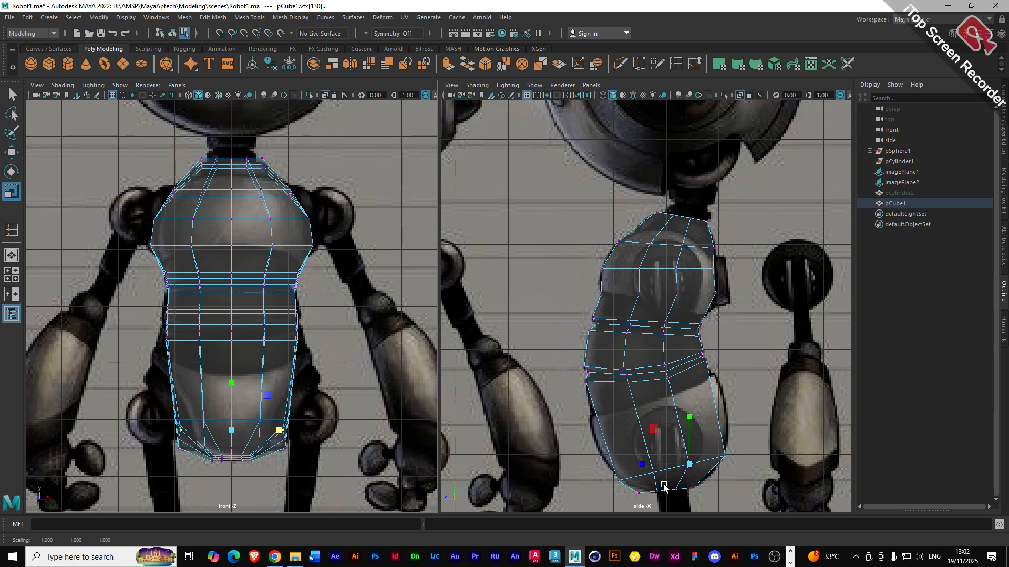
{"action": "left_click", "coordinate": [654, 473]}
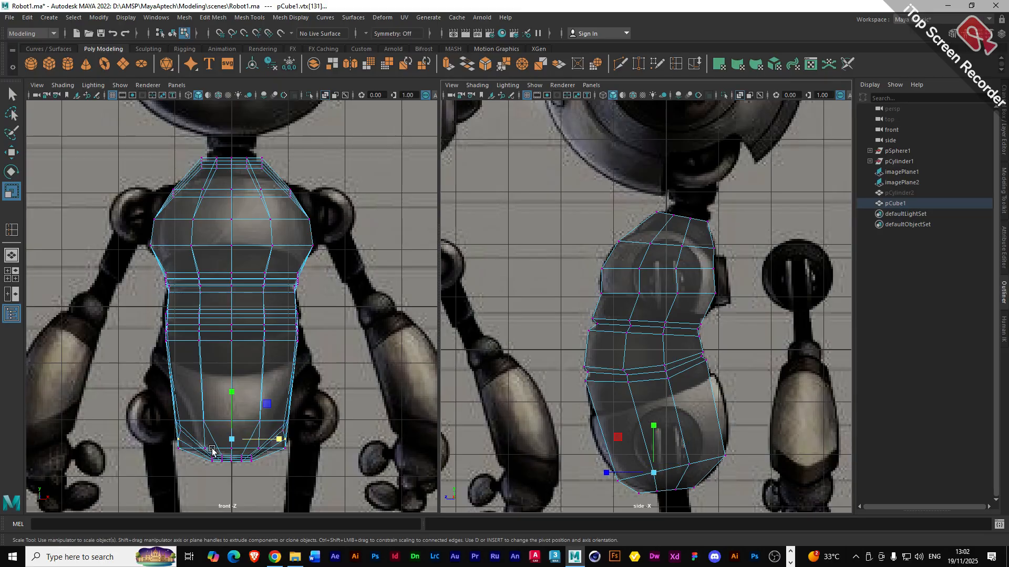
{"action": "left_click_drag", "start_coordinate": [279, 443], "coordinate": [276, 442]}
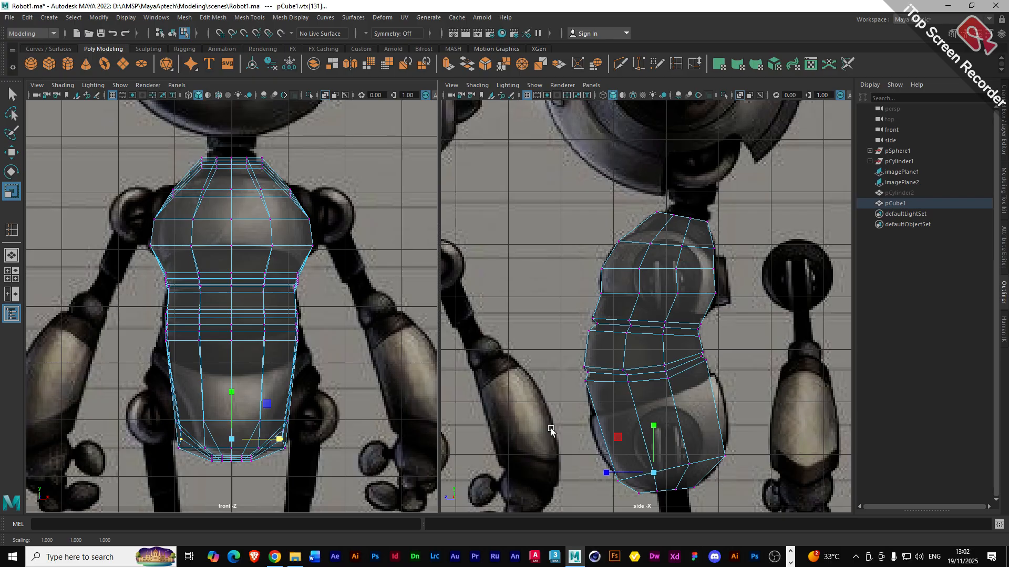
- Insert edge loops across the pelvis, including a closely spaced pair along the upper pelvis seam
{"action": "left_click", "coordinate": [12, 231]}
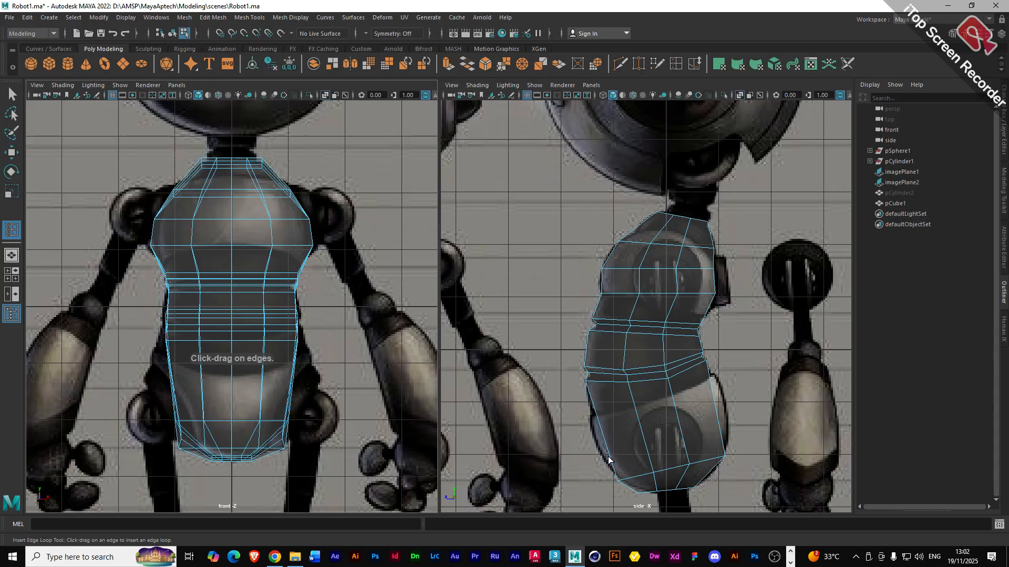
{"action": "left_click_drag", "start_coordinate": [608, 459], "coordinate": [598, 419]}
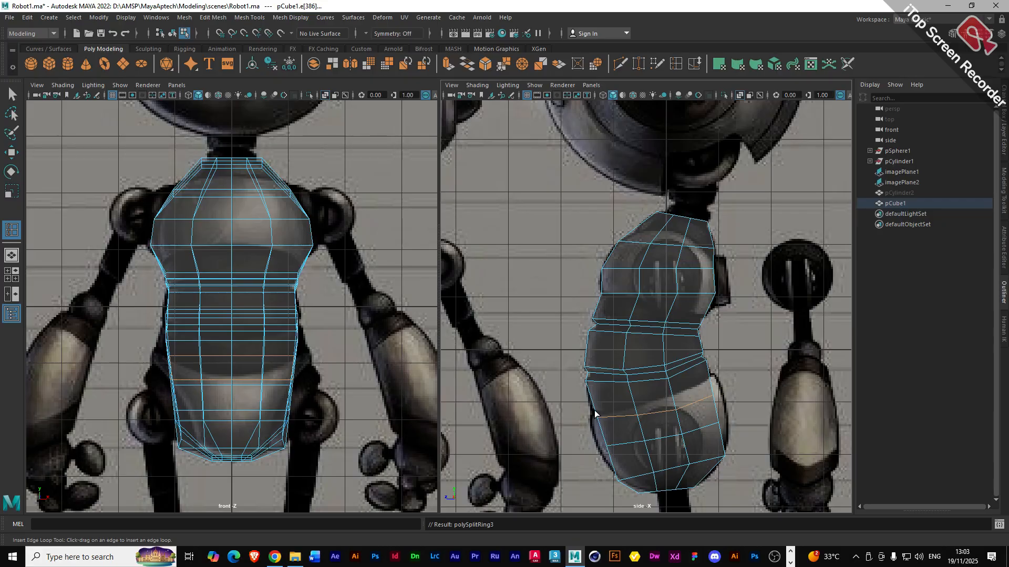
{"action": "left_click_drag", "start_coordinate": [596, 414], "coordinate": [596, 410]}
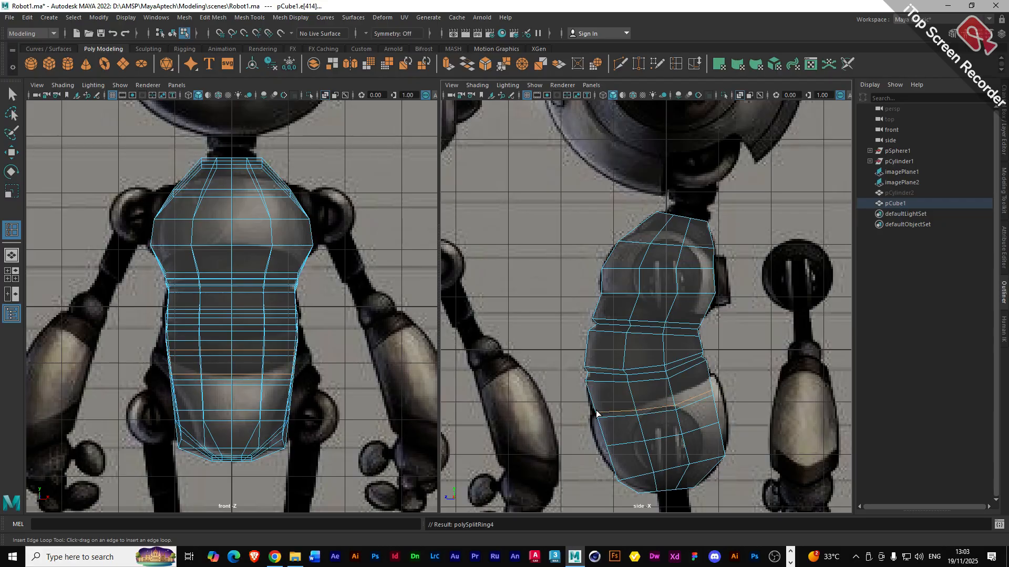
- Move the front, back and side vertices of the upper pelvis-seam loop so it slopes up toward the back along the reference
{"action": "key", "text": "w"}
{"action": "right_click_drag", "start_coordinate": [619, 414], "coordinate": [561, 268]}
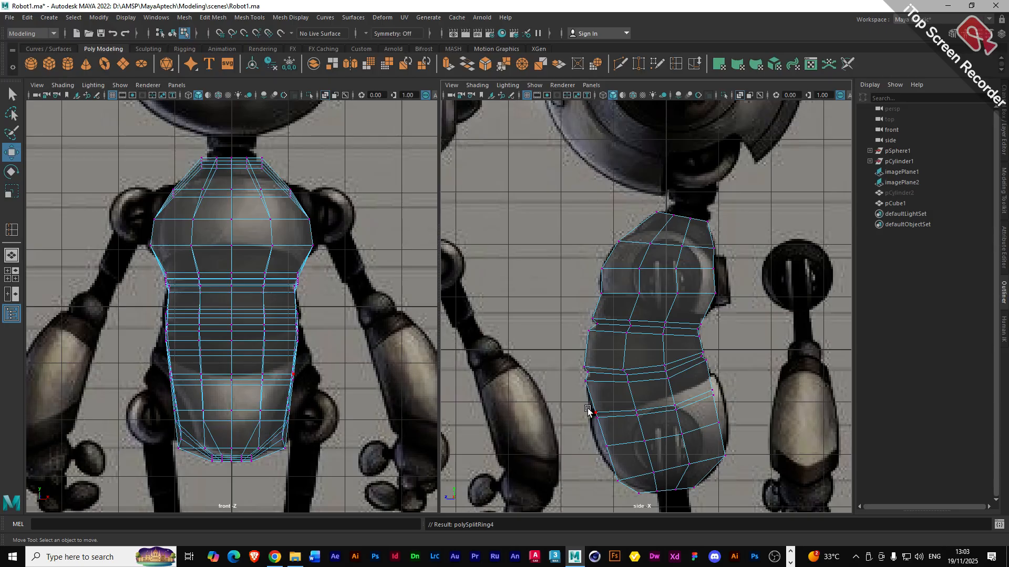
{"action": "left_click_drag", "start_coordinate": [589, 408], "coordinate": [602, 417]}
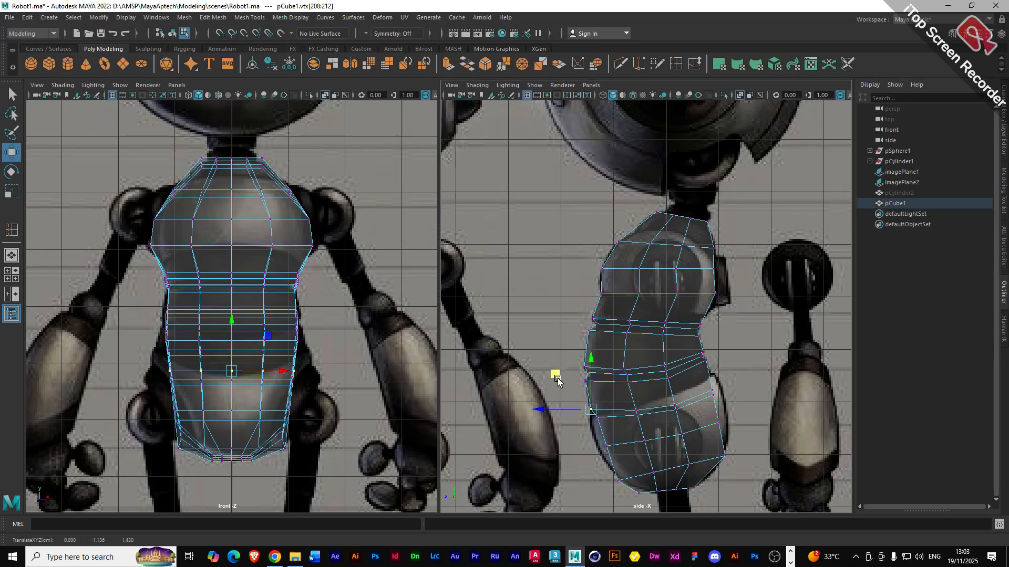
{"action": "left_click_drag", "start_coordinate": [703, 385], "coordinate": [718, 392]}
{"action": "middle_click_drag", "start_coordinate": [674, 352], "coordinate": [674, 337]}
{"action": "left_click_drag", "start_coordinate": [673, 336], "coordinate": [675, 337]}
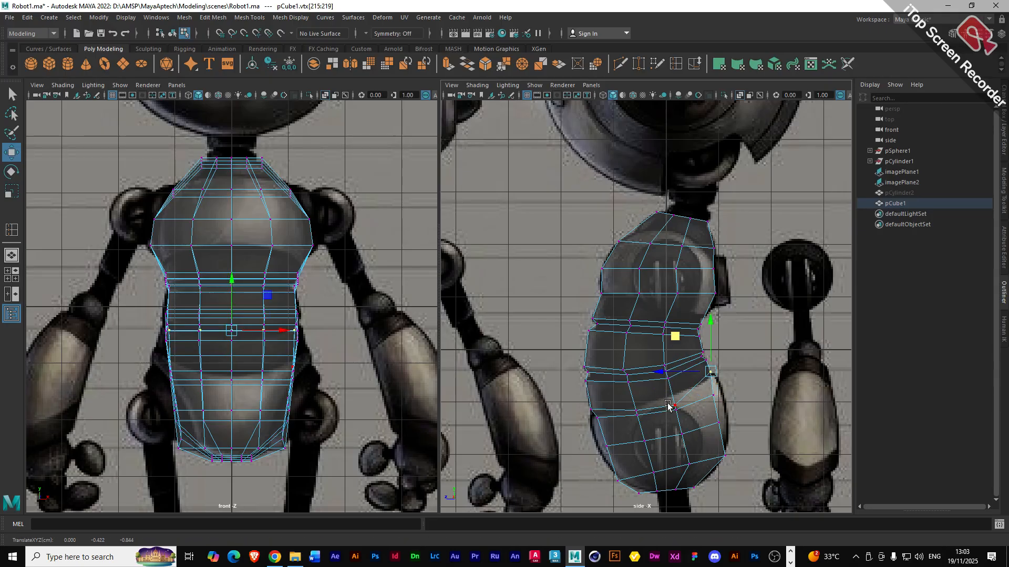
{"action": "left_click", "coordinate": [674, 404]}
{"action": "left_click_drag", "start_coordinate": [638, 370], "coordinate": [637, 359]}
{"action": "left_click_drag", "start_coordinate": [625, 404], "coordinate": [643, 421]}
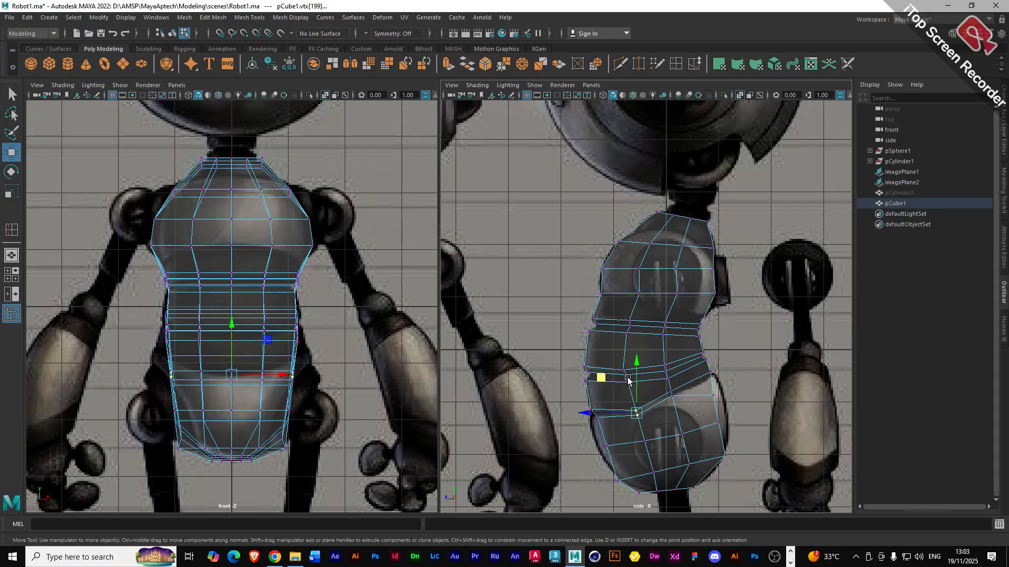
{"action": "left_click_drag", "start_coordinate": [601, 378], "coordinate": [597, 372]}
- Align the lower pelvis-seam loop with the same slope and pull the front and back vertices of the loop beneath out to the pelvis outline
{"action": "left_click_drag", "start_coordinate": [718, 401], "coordinate": [682, 345]}
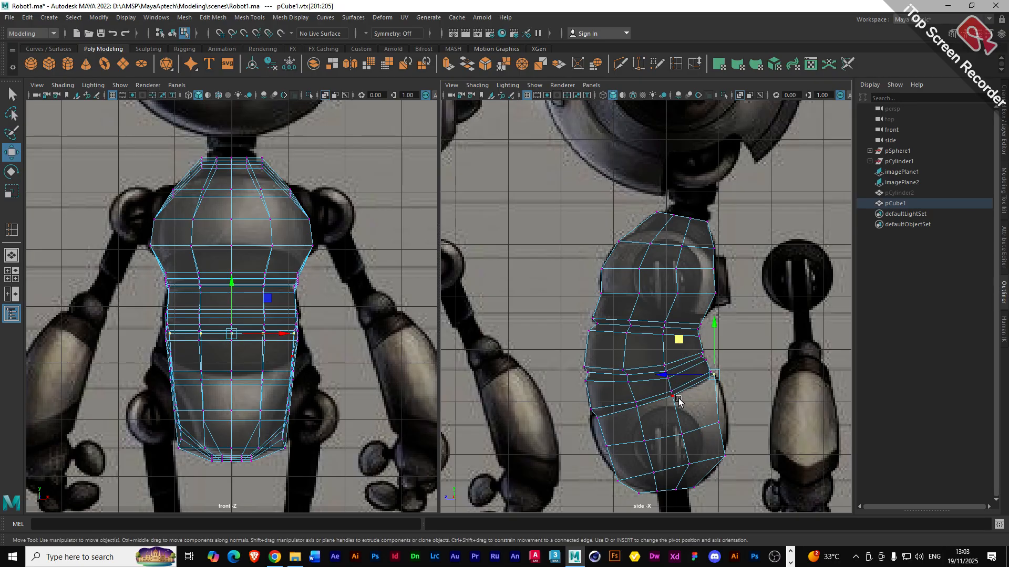
{"action": "left_click_drag", "start_coordinate": [679, 399], "coordinate": [667, 393]}
{"action": "left_click_drag", "start_coordinate": [638, 362], "coordinate": [641, 362]}
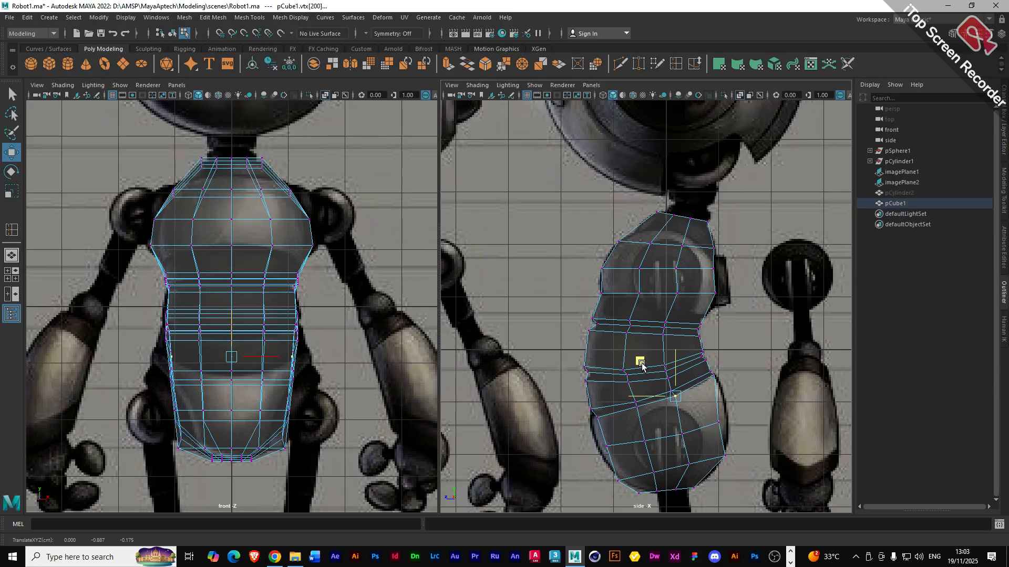
{"action": "left_click_drag", "start_coordinate": [605, 426], "coordinate": [558, 389]}
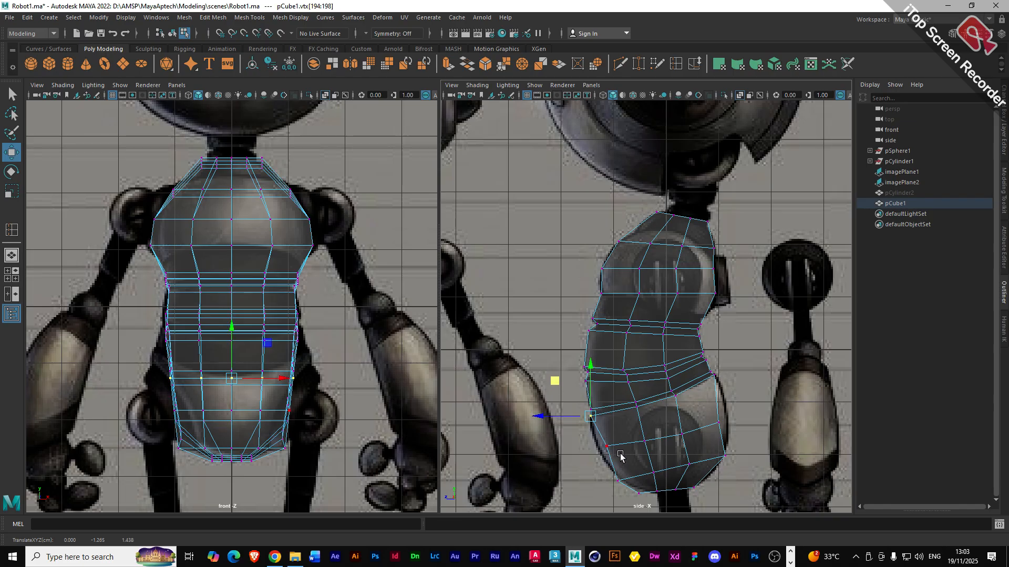
{"action": "left_click_drag", "start_coordinate": [616, 459], "coordinate": [596, 438]}
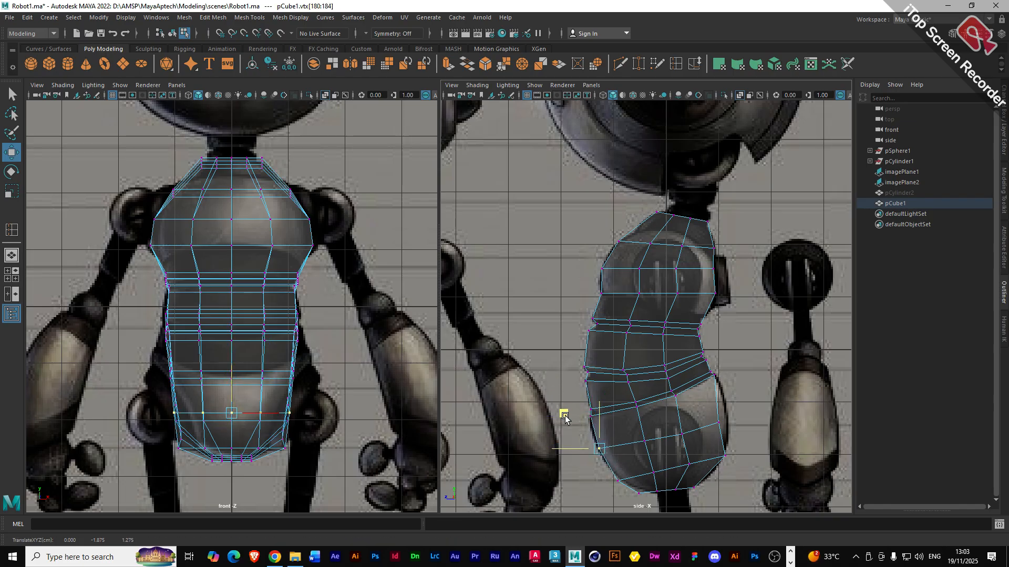
{"action": "left_click_drag", "start_coordinate": [726, 441], "coordinate": [693, 391]}
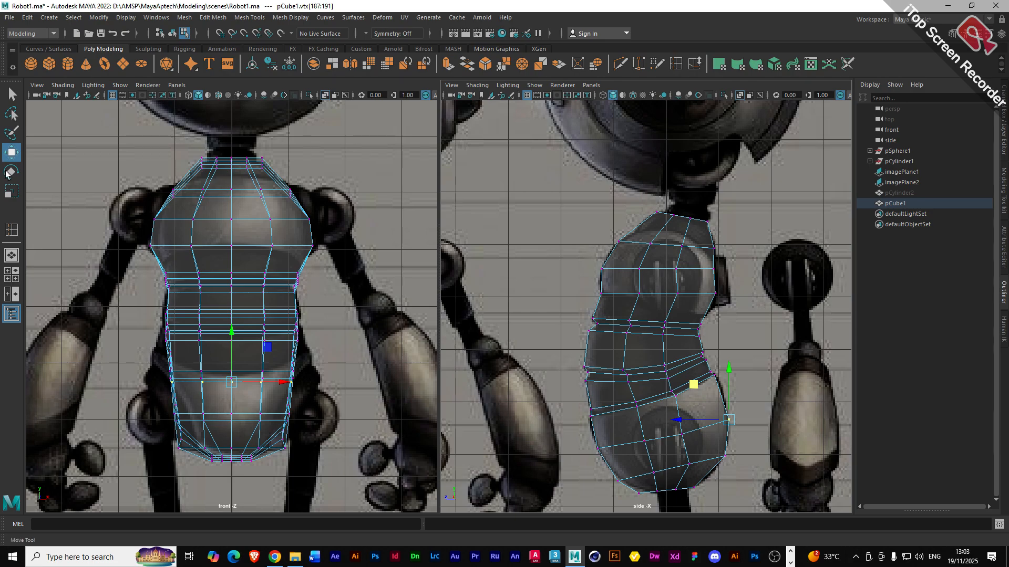
- Insert additional edge loops just below the pelvis seam, above and below the second chest row, and near the bottom of the pelvis
{"action": "double_click", "coordinate": [11, 230]}
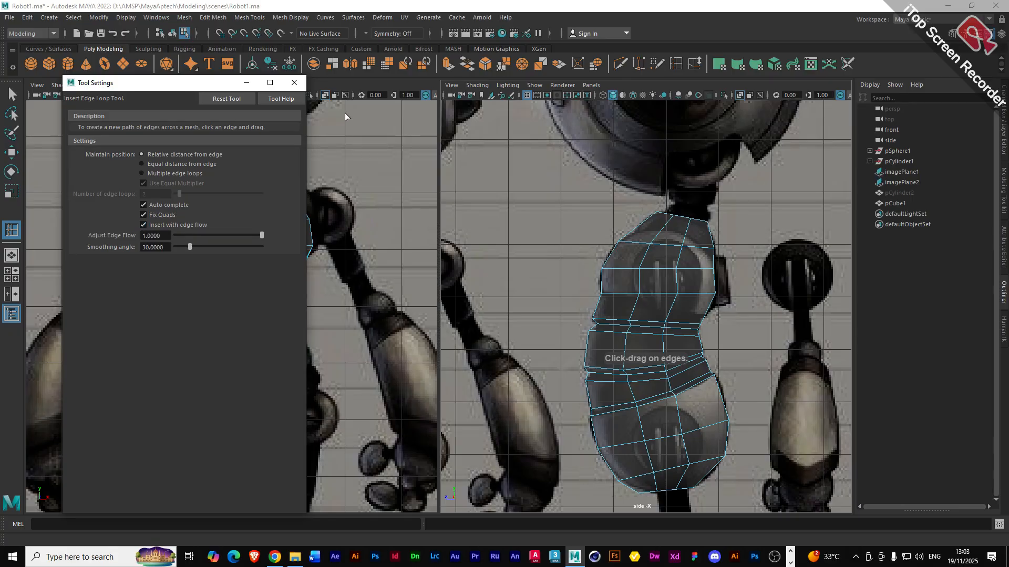
{"action": "left_click", "coordinate": [294, 83]}
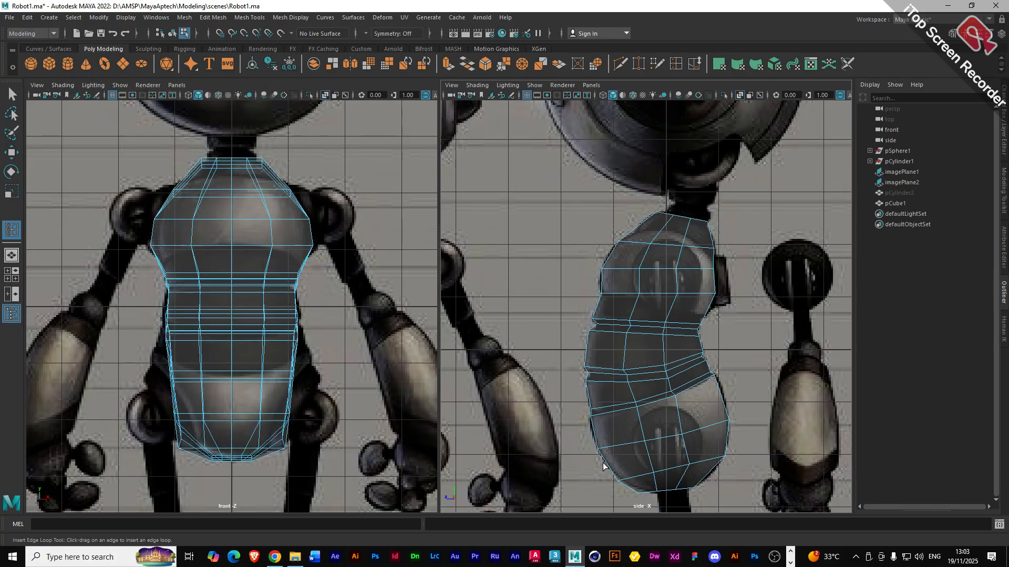
{"action": "left_click", "coordinate": [594, 432]}
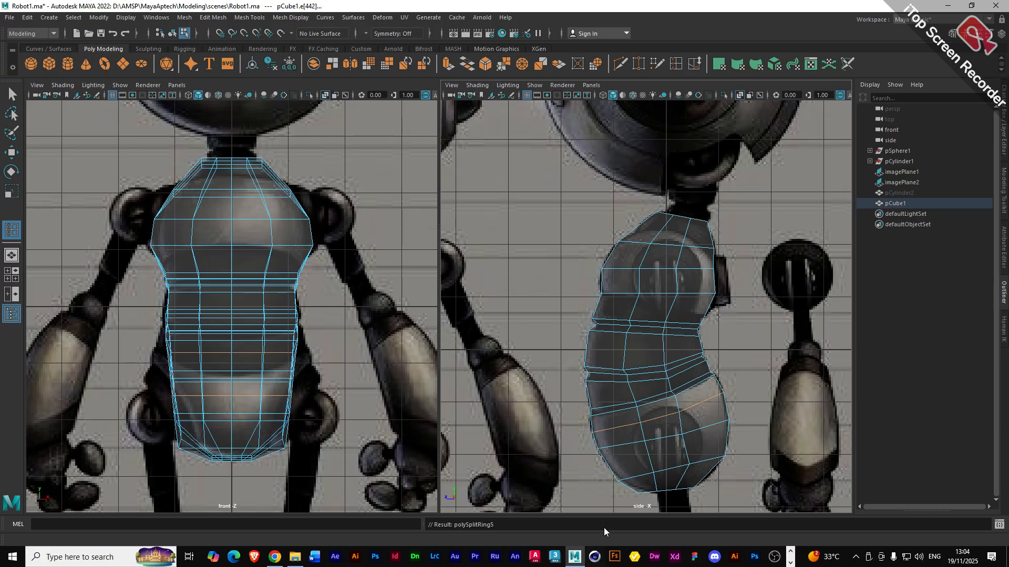
{"action": "left_click", "coordinate": [610, 255]}
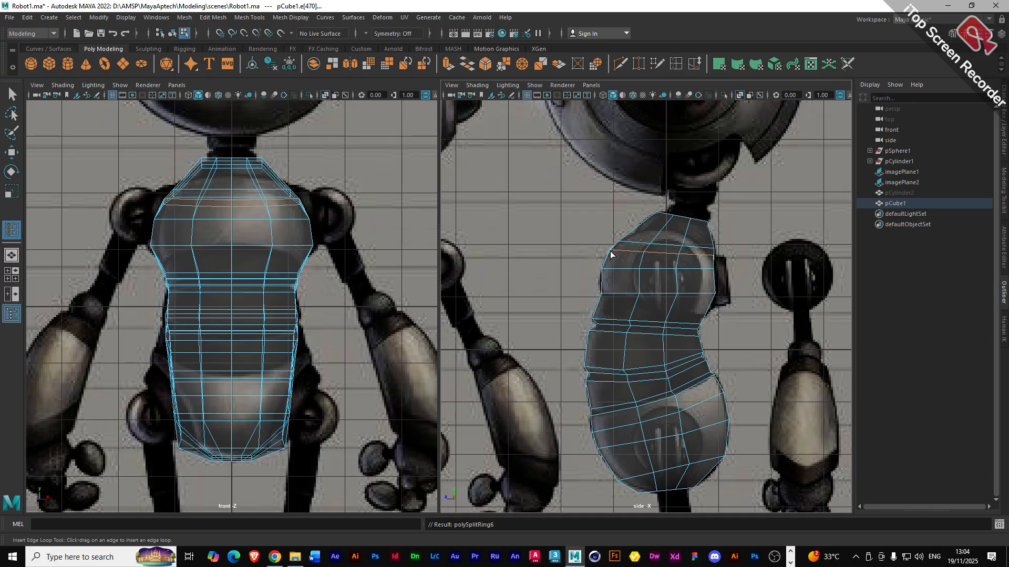
{"action": "left_click", "coordinate": [636, 228]}
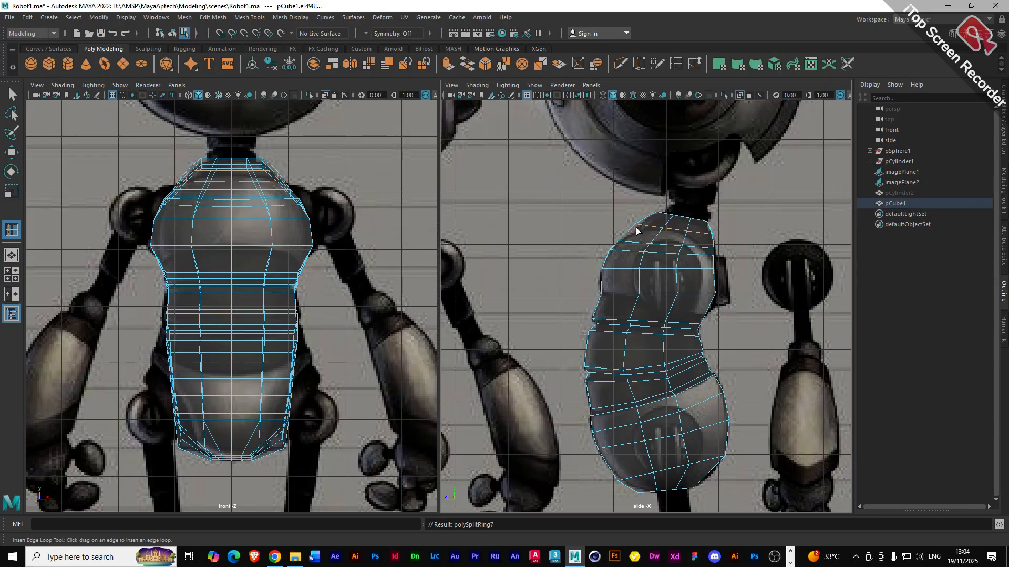
{"action": "left_click", "coordinate": [633, 491]}
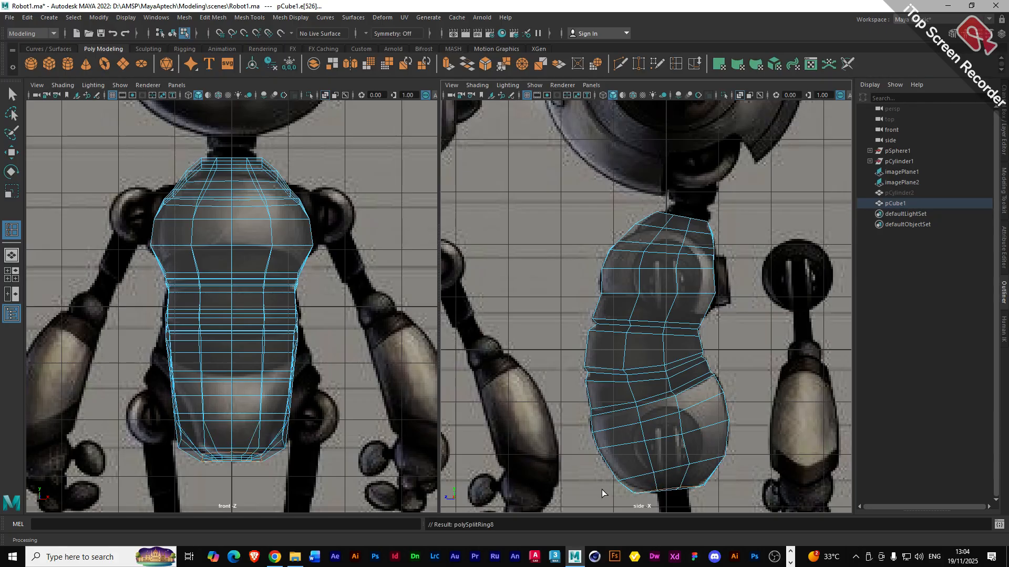
{"action": "left_click", "coordinate": [655, 484]}
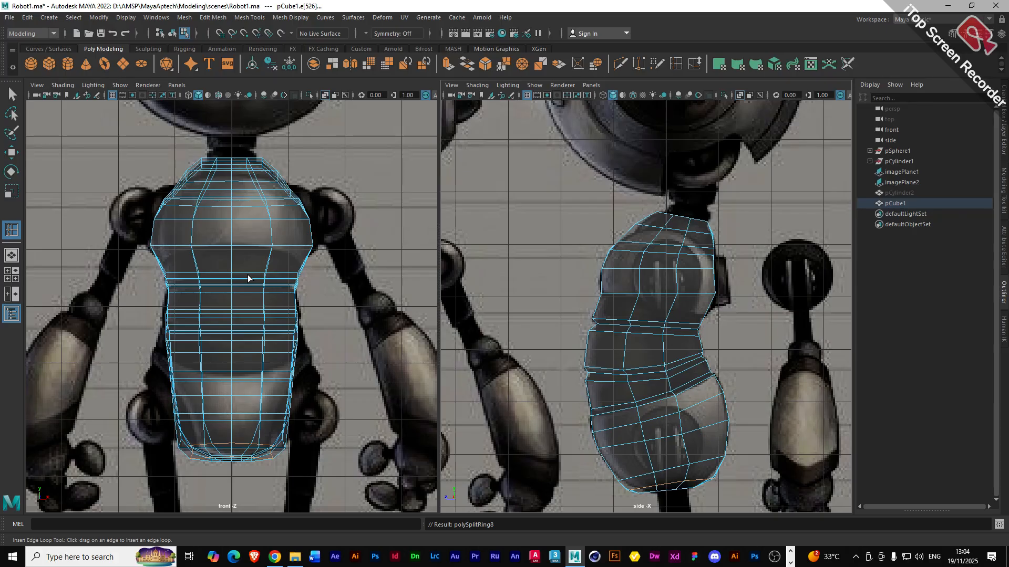
- Scale the edge loops near the bottom of the pelvis slightly narrower across their width
{"action": "left_click", "coordinate": [11, 152]}
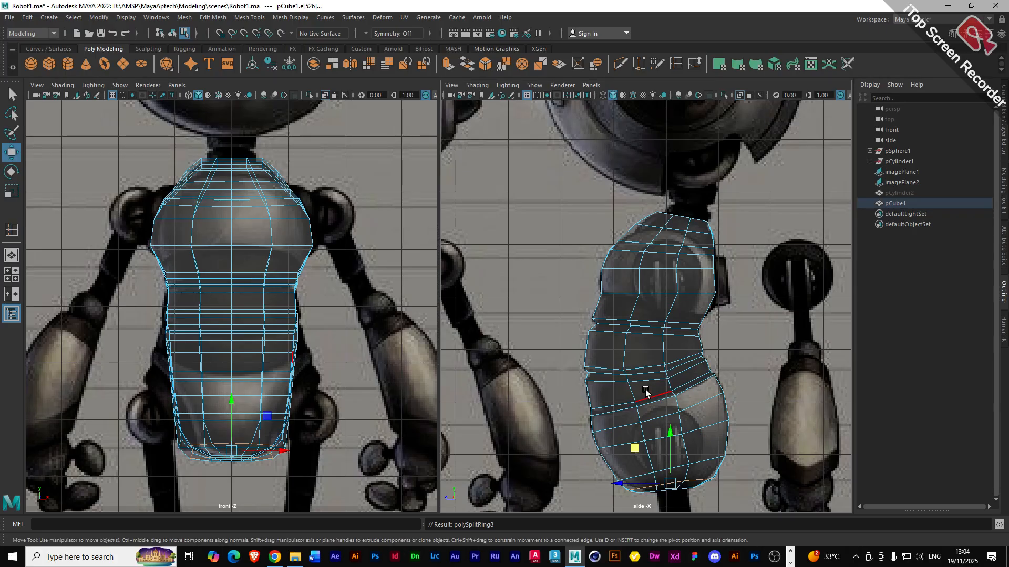
{"action": "key", "text": "r"}
{"action": "left_click_drag", "start_coordinate": [670, 487], "coordinate": [666, 487]}
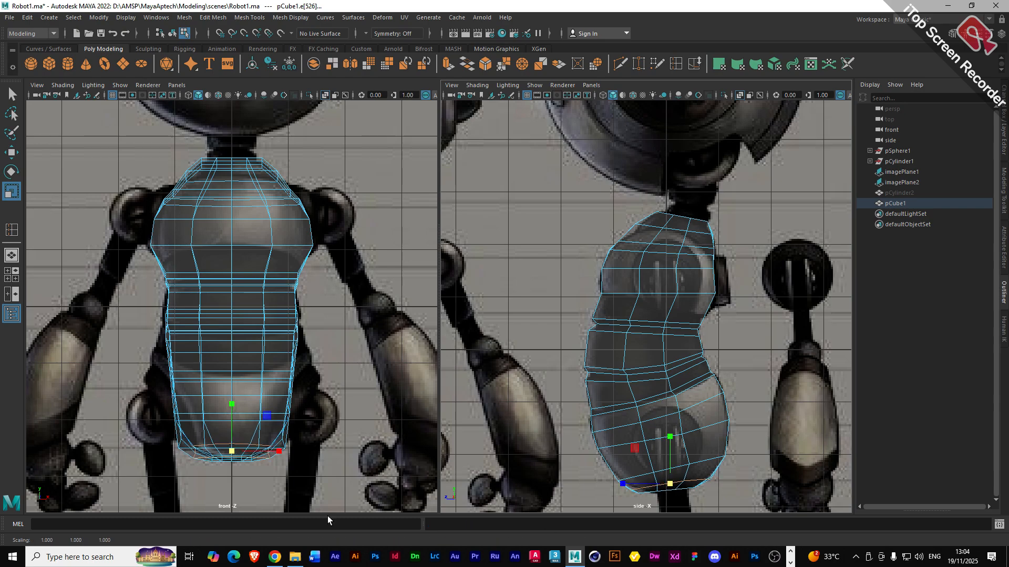
{"action": "left_click", "coordinate": [274, 455]}
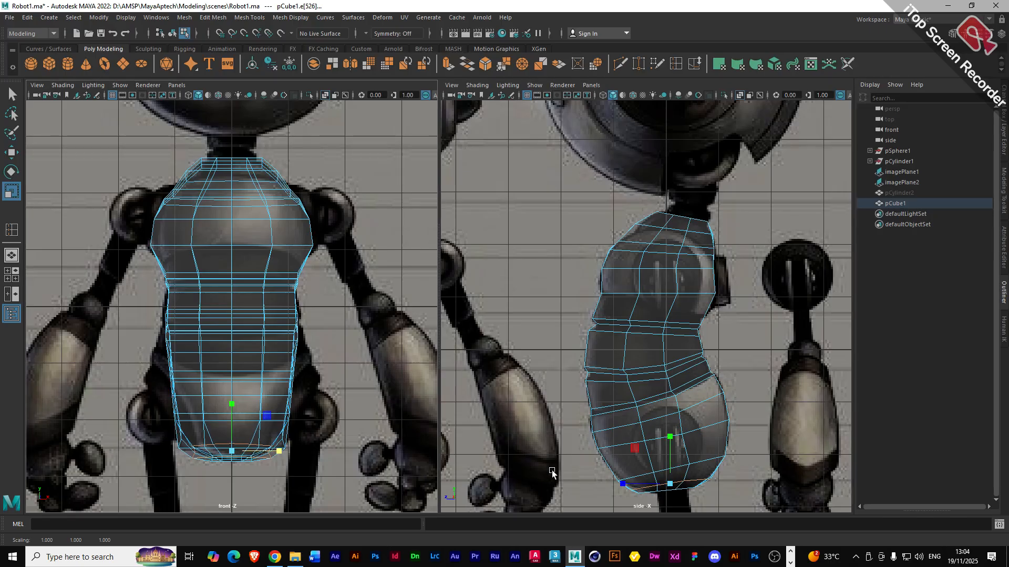
{"action": "double_click", "coordinate": [639, 476]}
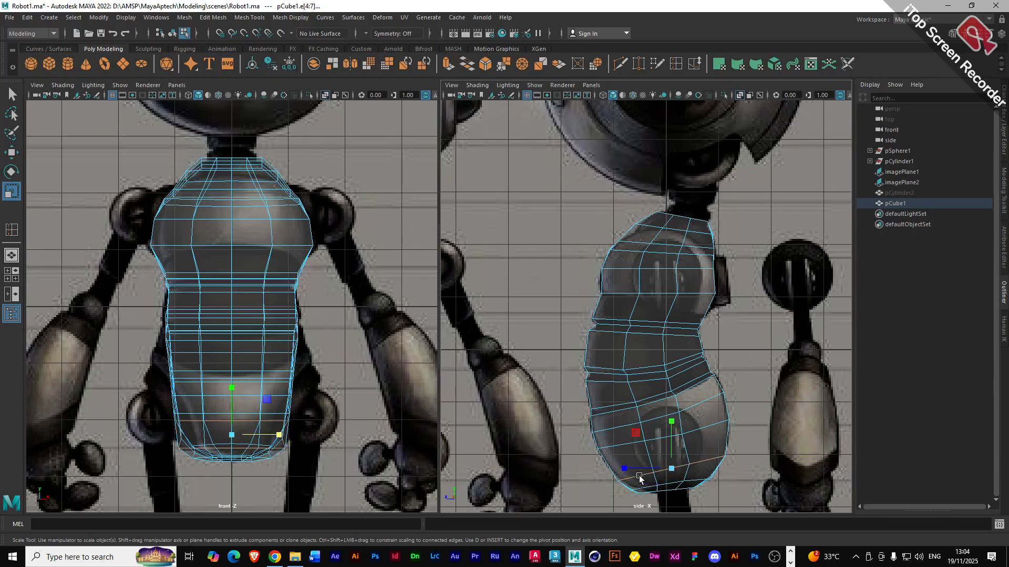
{"action": "left_click_drag", "start_coordinate": [279, 436], "coordinate": [274, 436]}
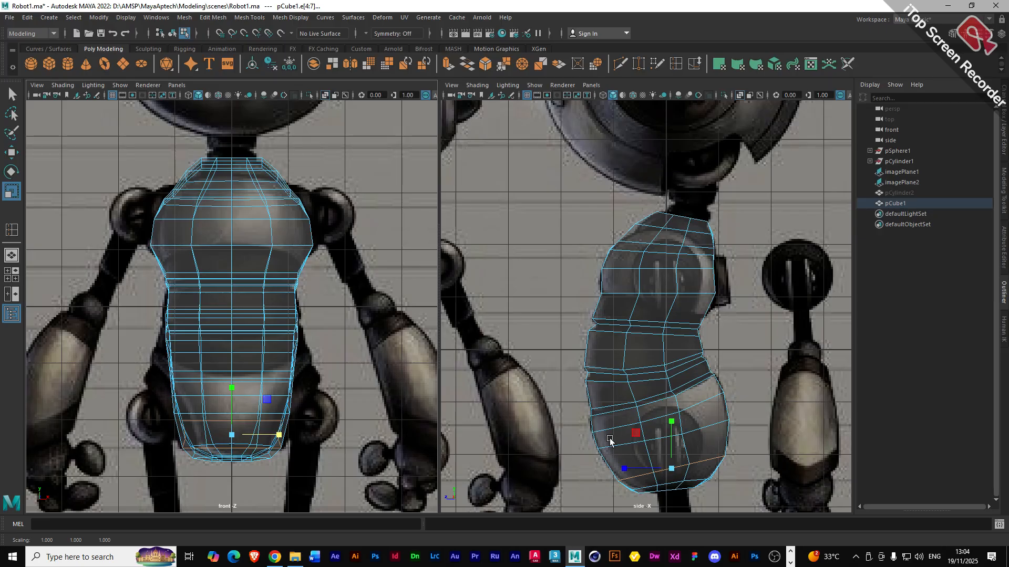
{"action": "double_click", "coordinate": [616, 445]}
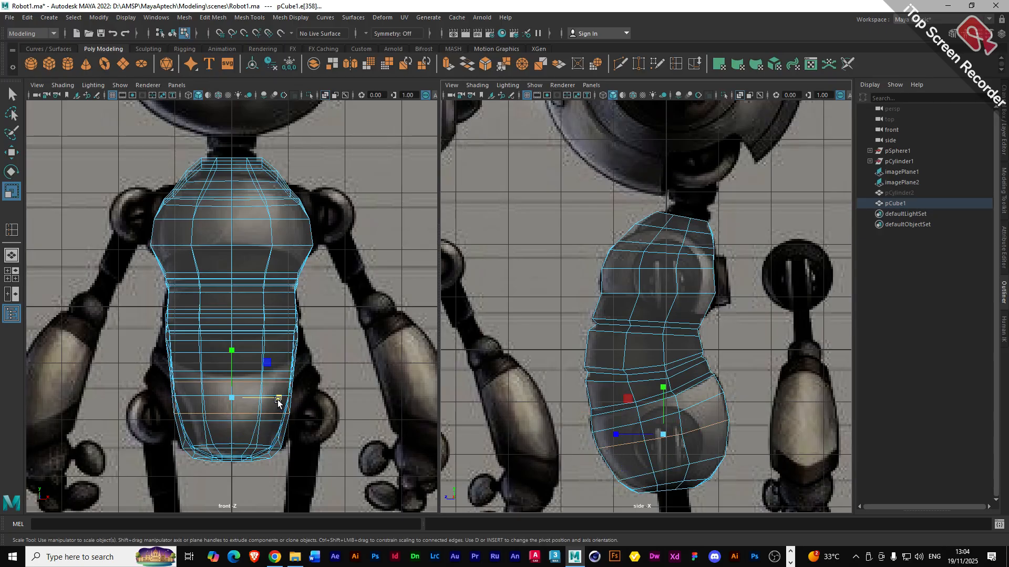
{"action": "left_click_drag", "start_coordinate": [278, 401], "coordinate": [276, 401]}
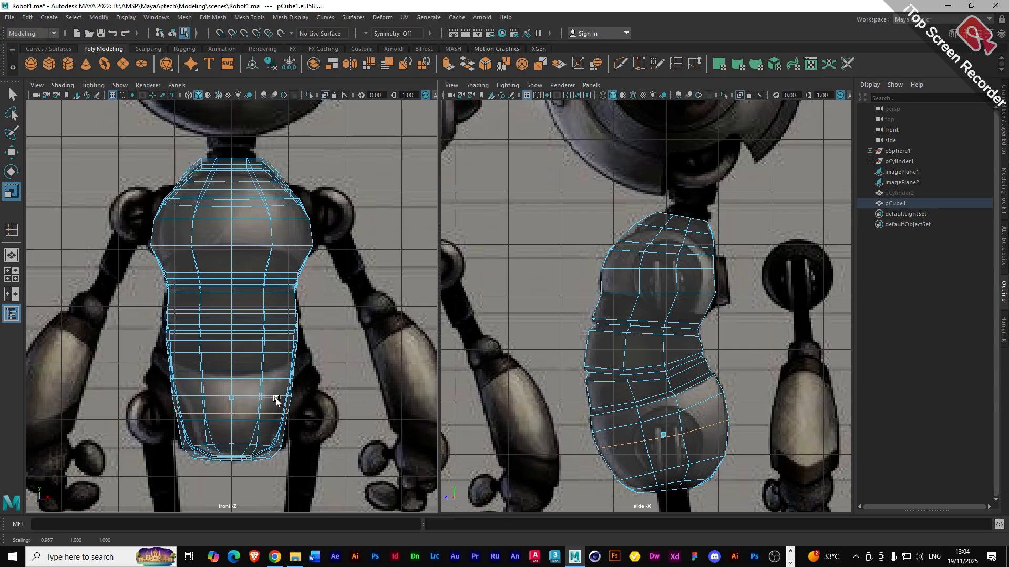
{"action": "left_click_drag", "start_coordinate": [276, 400], "coordinate": [279, 401]}
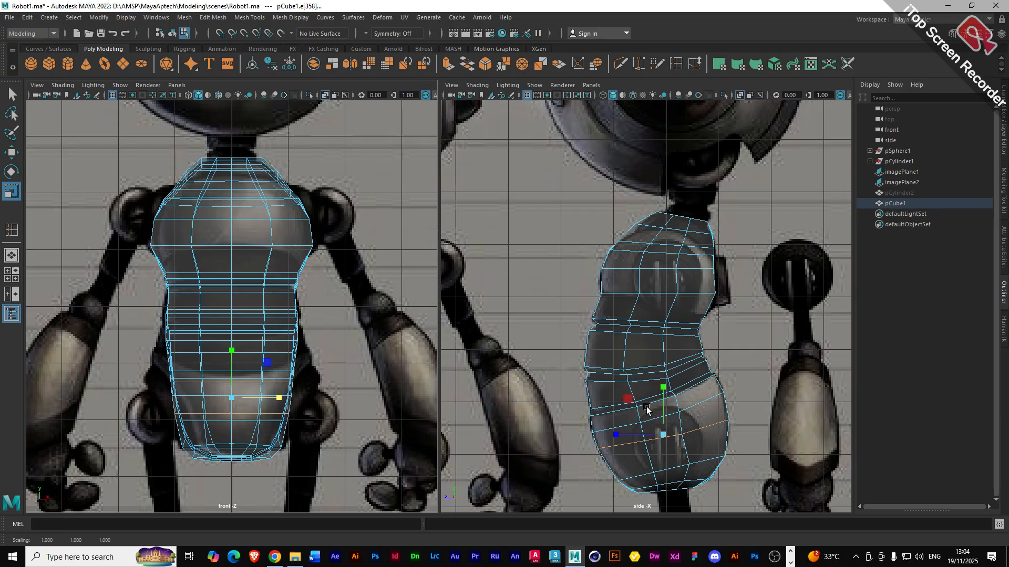
{"action": "double_click", "coordinate": [603, 432]}
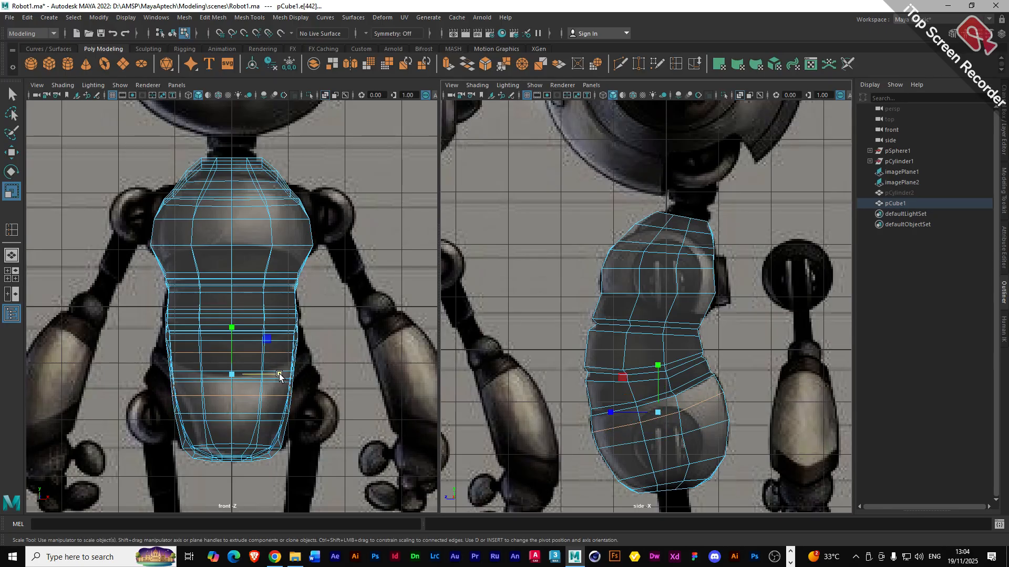
{"action": "left_click_drag", "start_coordinate": [279, 375], "coordinate": [301, 380]}
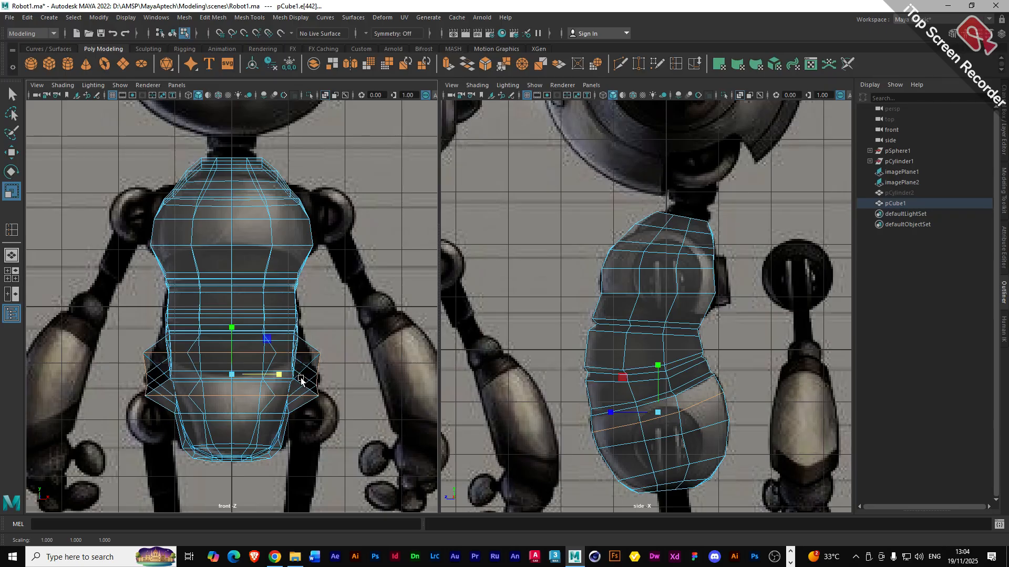
{"action": "key", "text": "ctrl+z"}
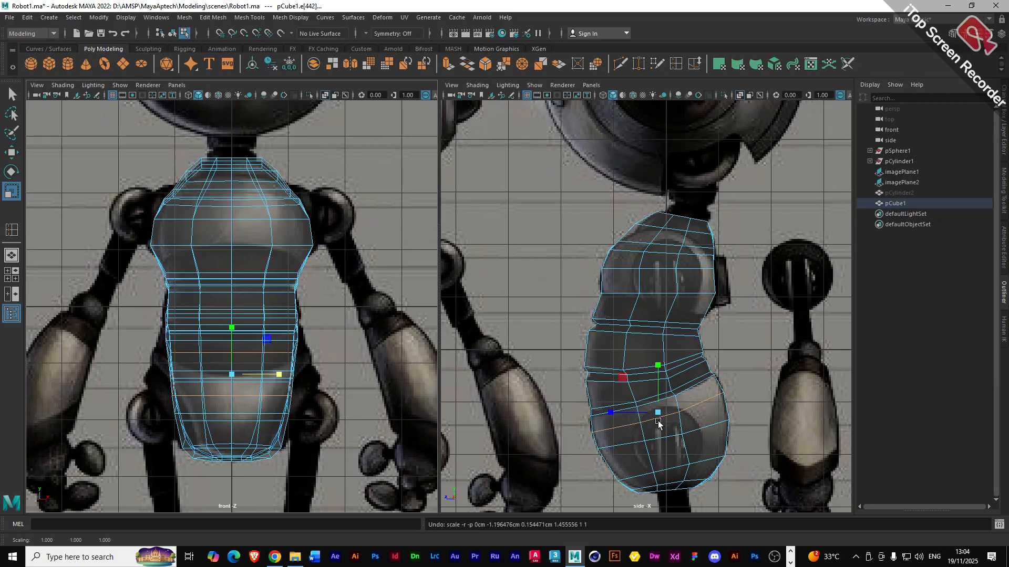
- Select all vertices of the loop just below the pelvis seam and scale them wider toward the hip joints
{"action": "right_click", "coordinate": [641, 423]}
{"action": "left_click", "coordinate": [651, 371]}
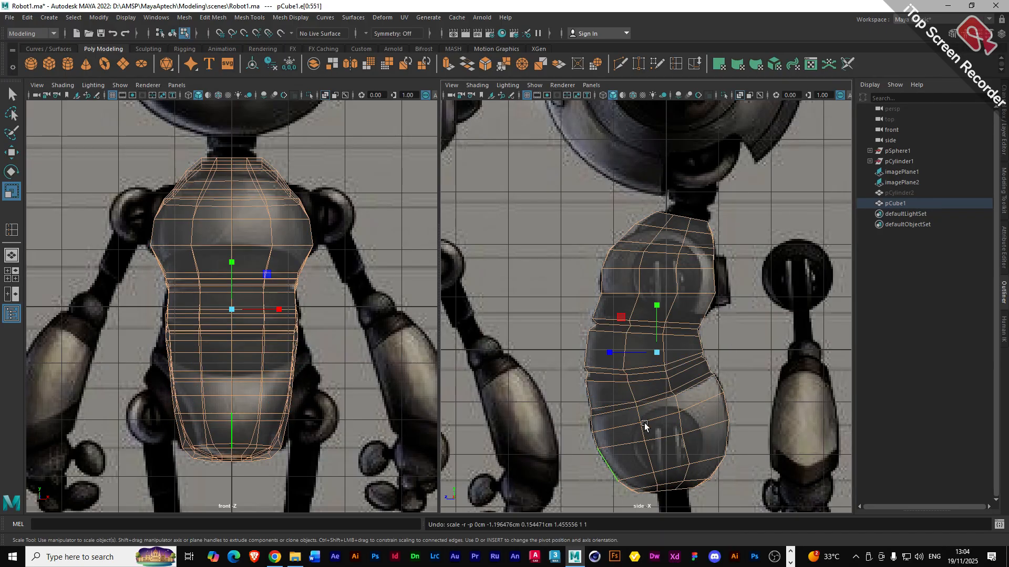
{"action": "right_click", "coordinate": [643, 425]}
{"action": "left_click", "coordinate": [652, 365]}
{"action": "left_click", "coordinate": [642, 416]}
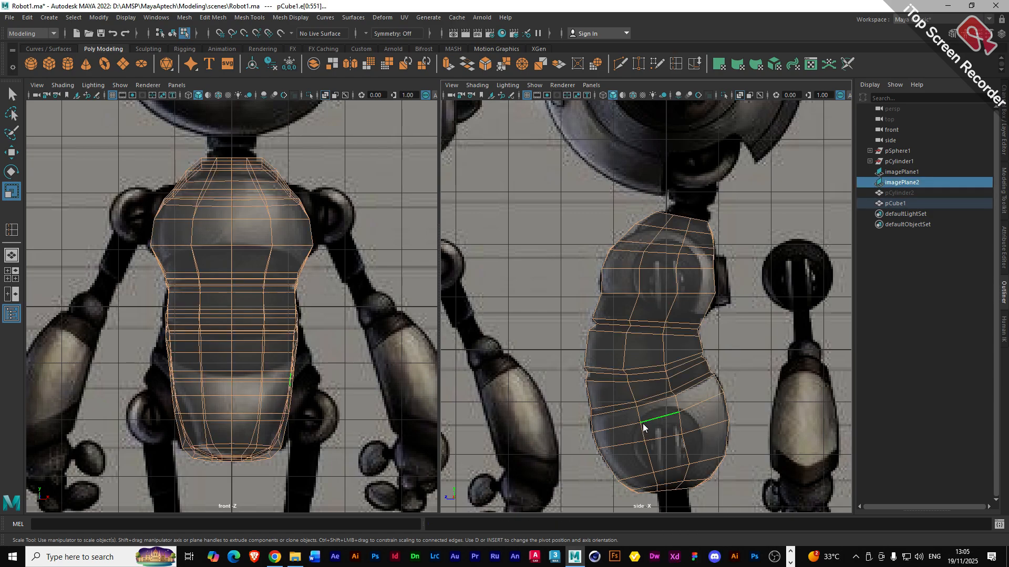
{"action": "right_click", "coordinate": [652, 421]}
{"action": "left_click", "coordinate": [596, 270]}
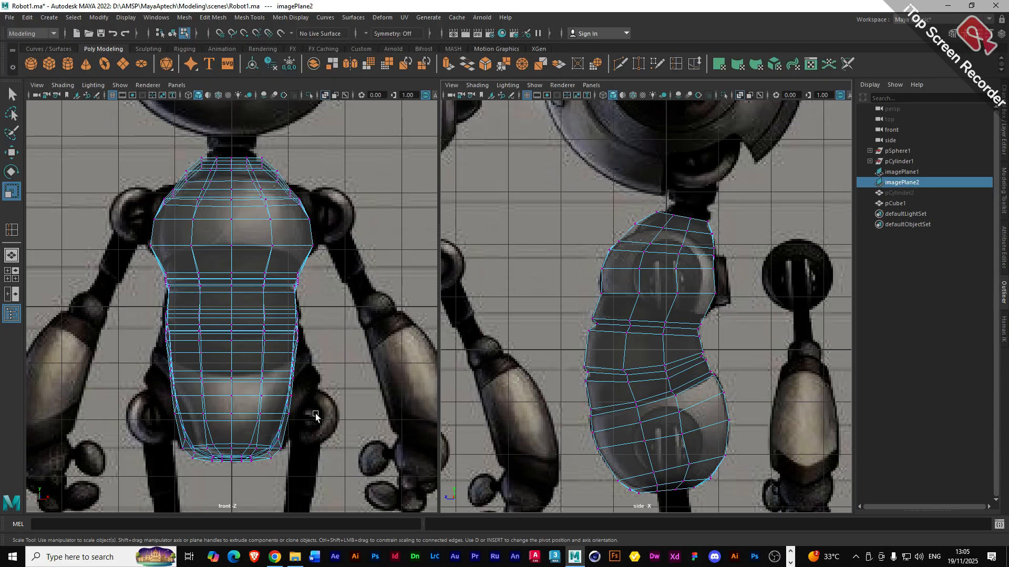
{"action": "left_click_drag", "start_coordinate": [157, 393], "coordinate": [325, 405]}
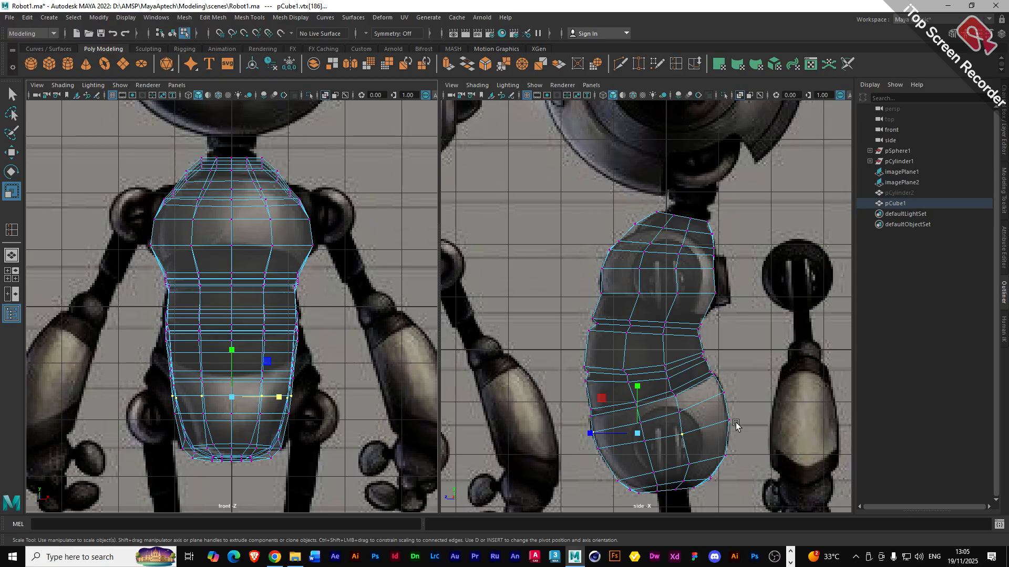
{"action": "left_click", "coordinate": [722, 393]}
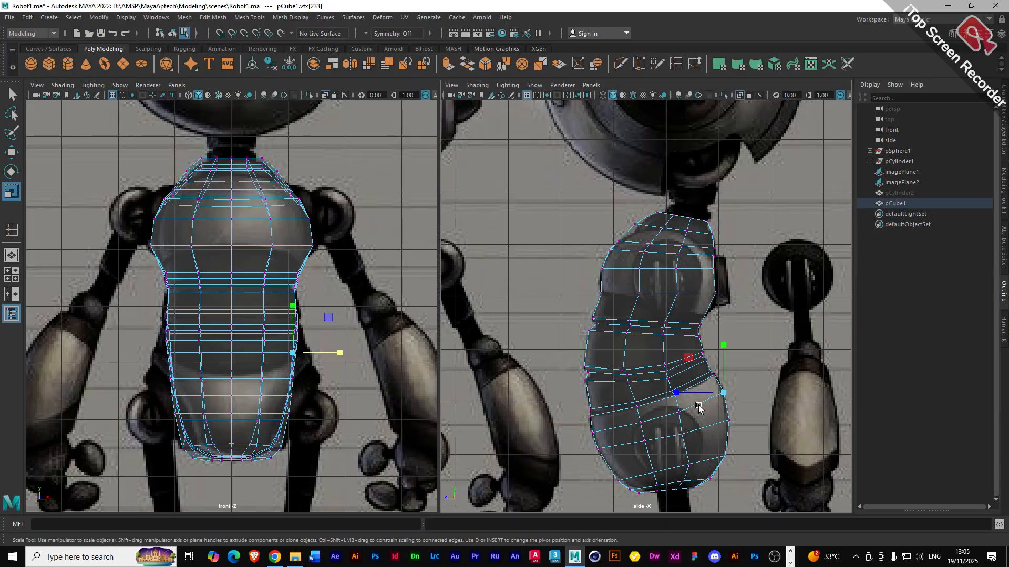
{"action": "left_click_drag", "start_coordinate": [733, 384], "coordinate": [583, 434]}
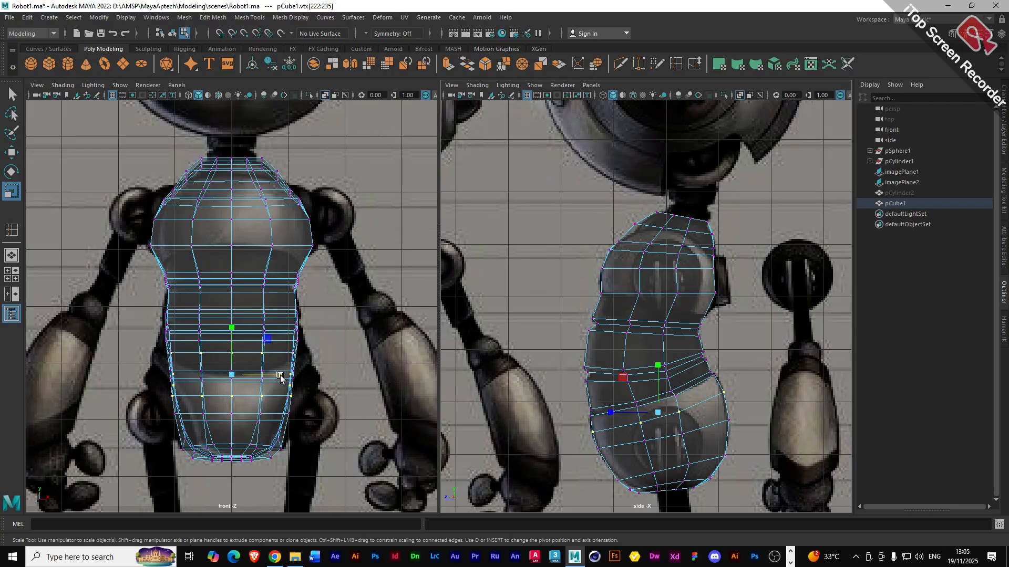
{"action": "left_click_drag", "start_coordinate": [280, 376], "coordinate": [300, 377]}
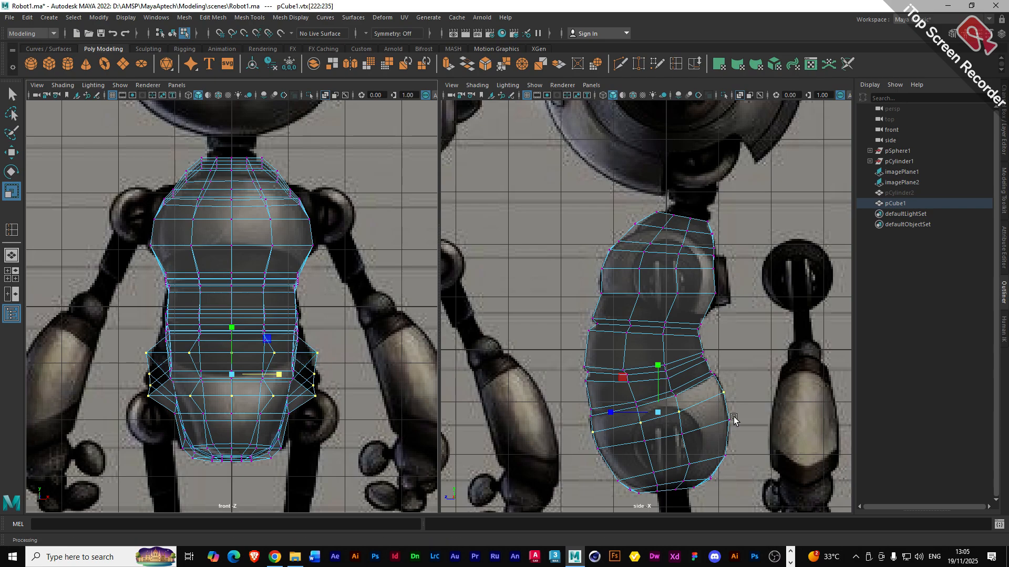
- Round the widened hip loop by scaling its back and front vertices slightly inward and its side vertices further outward
{"action": "left_click_drag", "start_coordinate": [738, 400], "coordinate": [710, 384]}
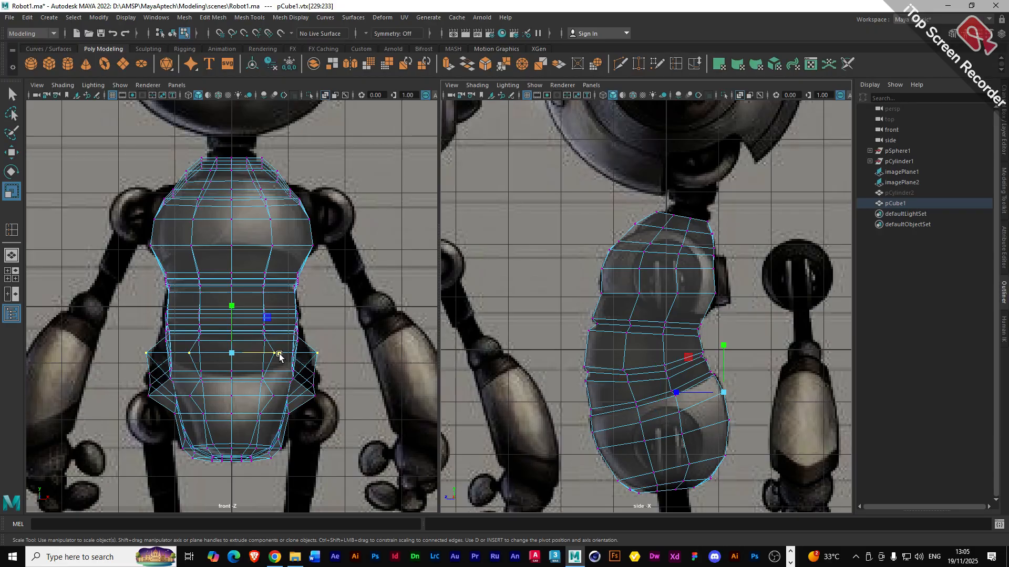
{"action": "left_click_drag", "start_coordinate": [279, 353], "coordinate": [275, 352]}
{"action": "left_click", "coordinate": [677, 413]}
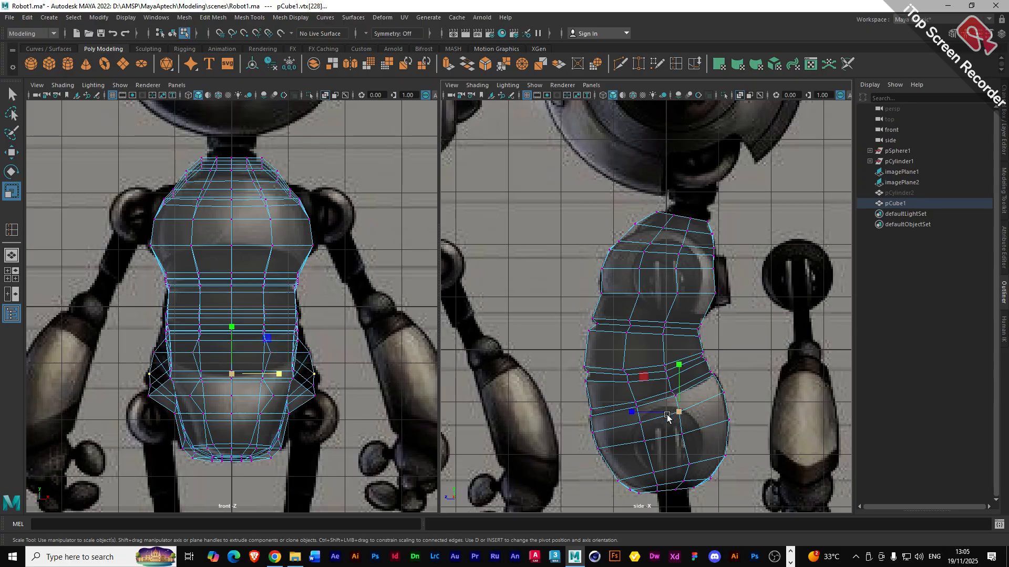
{"action": "left_click_drag", "start_coordinate": [279, 375], "coordinate": [287, 376]}
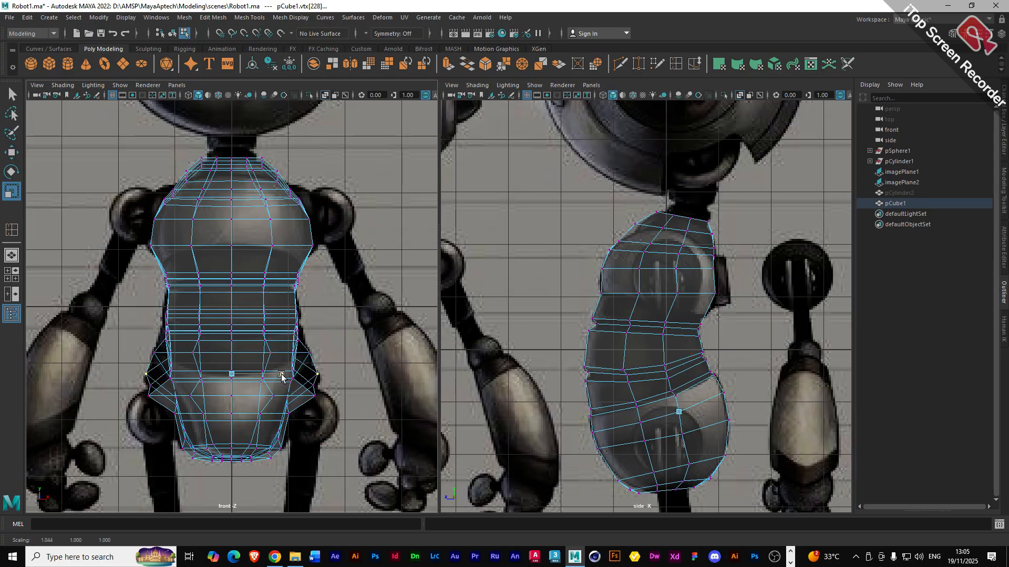
{"action": "left_click", "coordinate": [640, 423]}
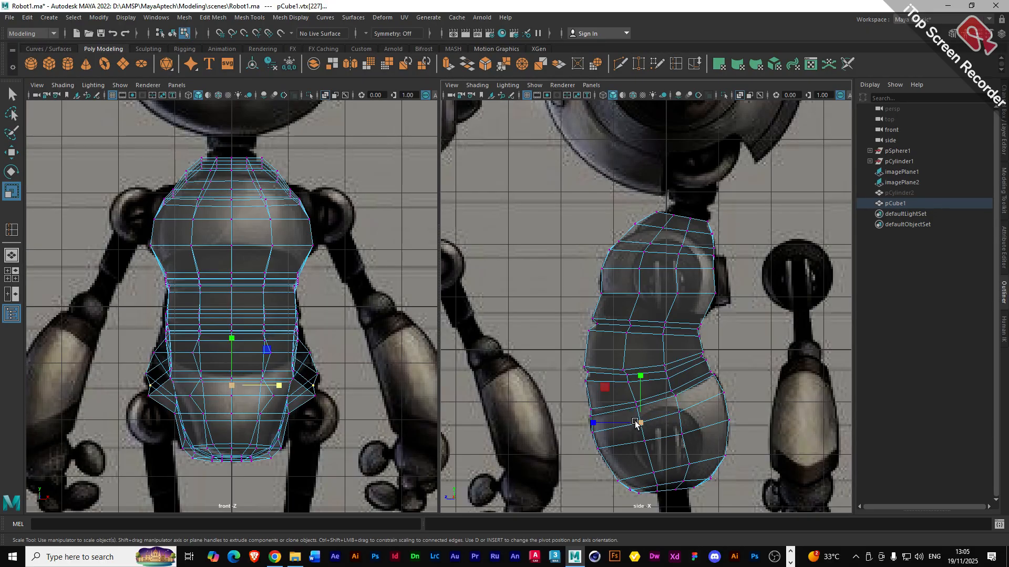
{"action": "left_click", "coordinate": [280, 388]}
{"action": "left_click_drag", "start_coordinate": [280, 387], "coordinate": [285, 388]}
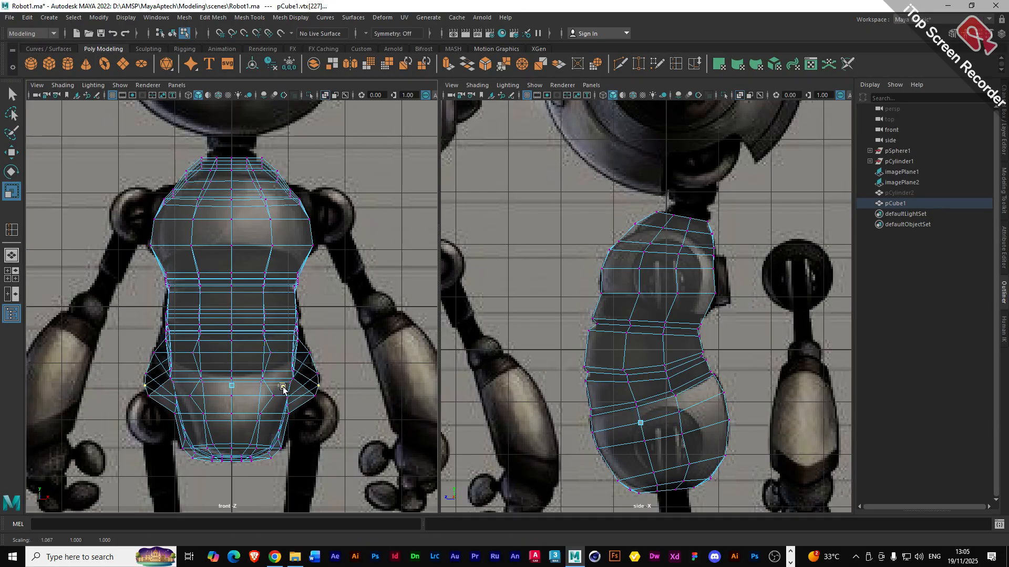
{"action": "left_click_drag", "start_coordinate": [606, 441], "coordinate": [582, 427]}
{"action": "left_click_drag", "start_coordinate": [280, 397], "coordinate": [275, 398]}
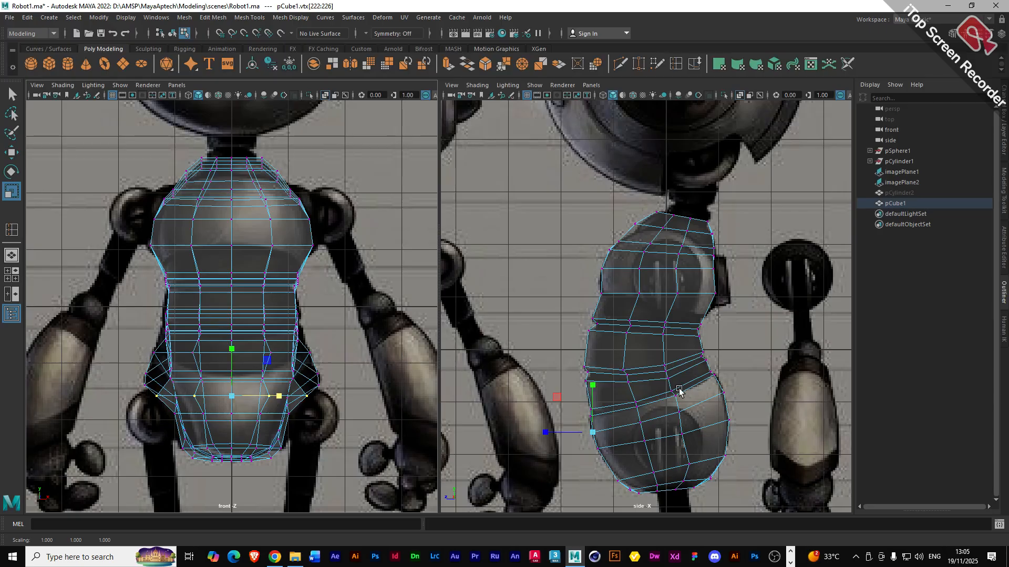
{"action": "mouse_move", "coordinate": [683, 394]}
{"action": "left_mouse_down"}
{"action": "mouse_move", "coordinate": [661, 389]}
{"action": "mouse_move", "coordinate": [669, 392]}
{"action": "left_mouse_up"}
{"action": "key", "text": "ctrl+z"}
{"action": "key", "text": "ctrl+z"}
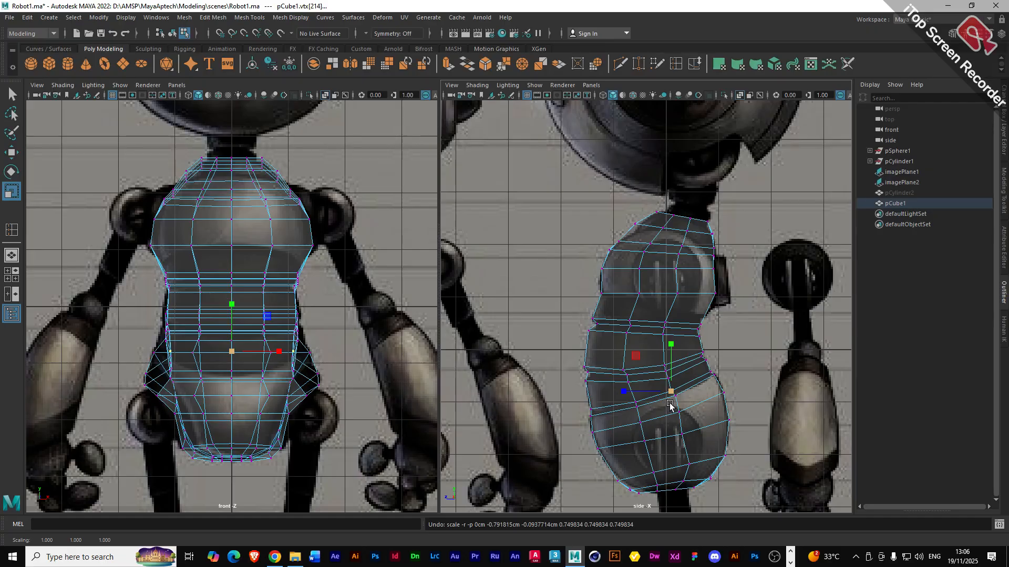
- Scale the side vertices of the closely spaced seam loops above the hip loop outward to follow its wider shape
{"action": "key", "text": "q"}
{"action": "left_click_drag", "start_coordinate": [685, 402], "coordinate": [661, 391]}
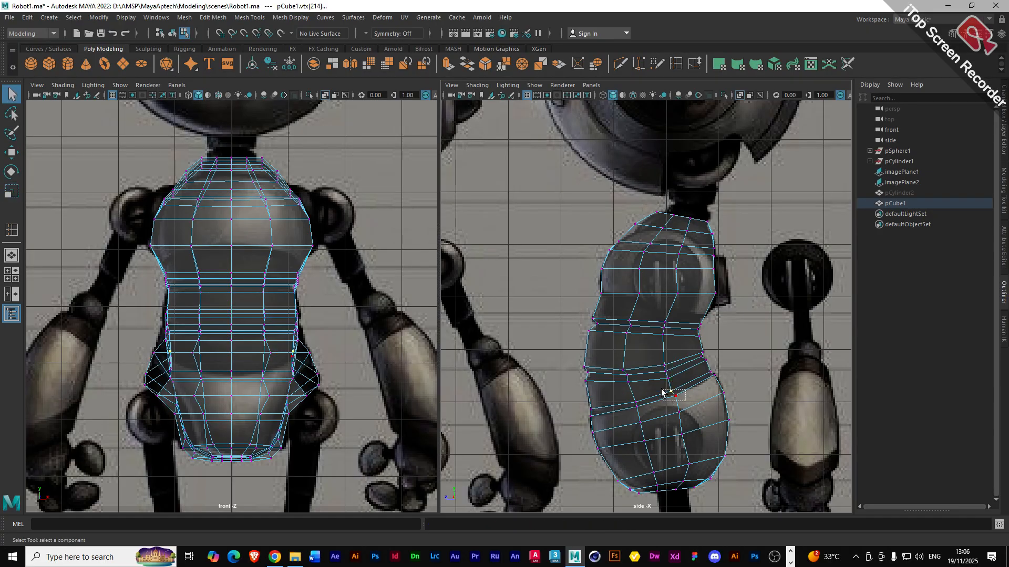
{"action": "key", "text": "r"}
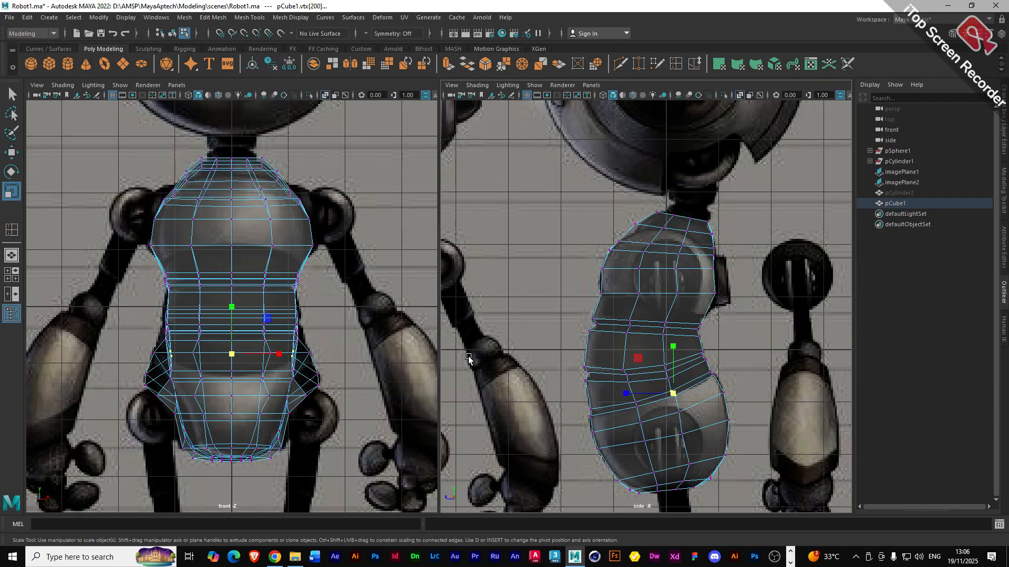
{"action": "left_click_drag", "start_coordinate": [279, 354], "coordinate": [291, 358]}
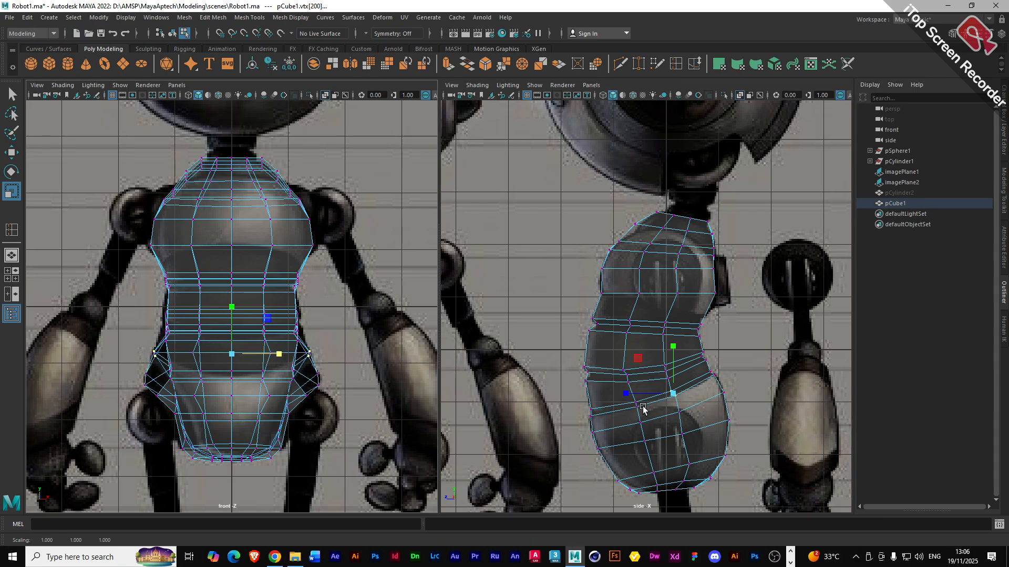
{"action": "left_click_drag", "start_coordinate": [645, 411], "coordinate": [627, 399]}
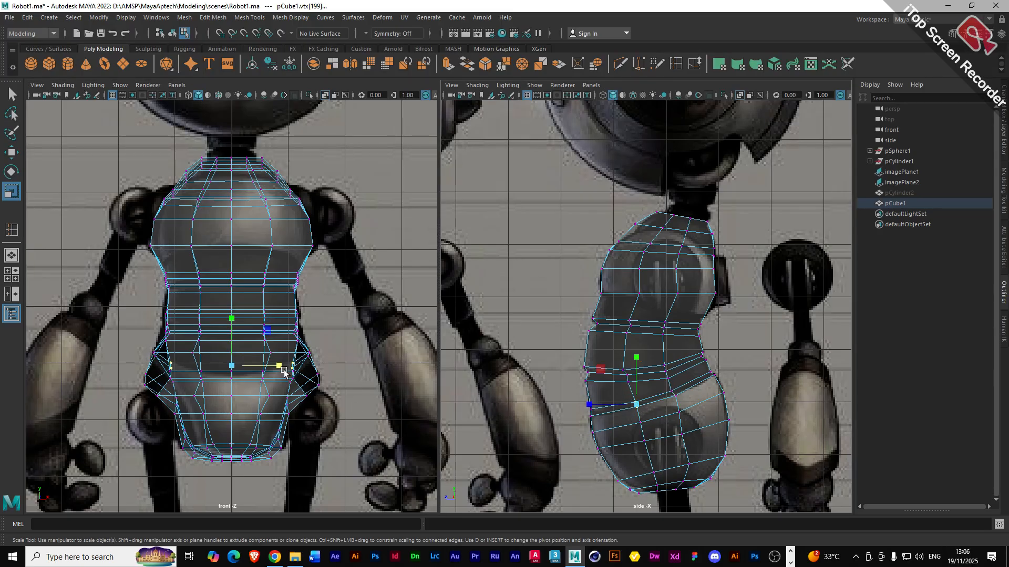
{"action": "left_click_drag", "start_coordinate": [281, 368], "coordinate": [297, 370]}
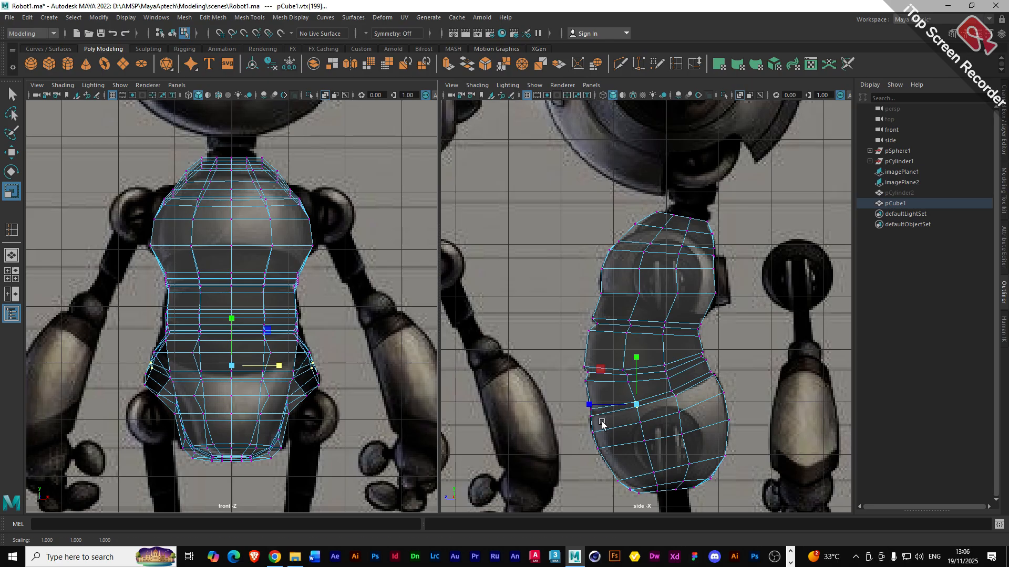
- Scale the front and back vertices of the hip loop wider across the width, fine-tuning the front row to round the loop
{"action": "left_click_drag", "start_coordinate": [599, 420], "coordinate": [580, 405]}
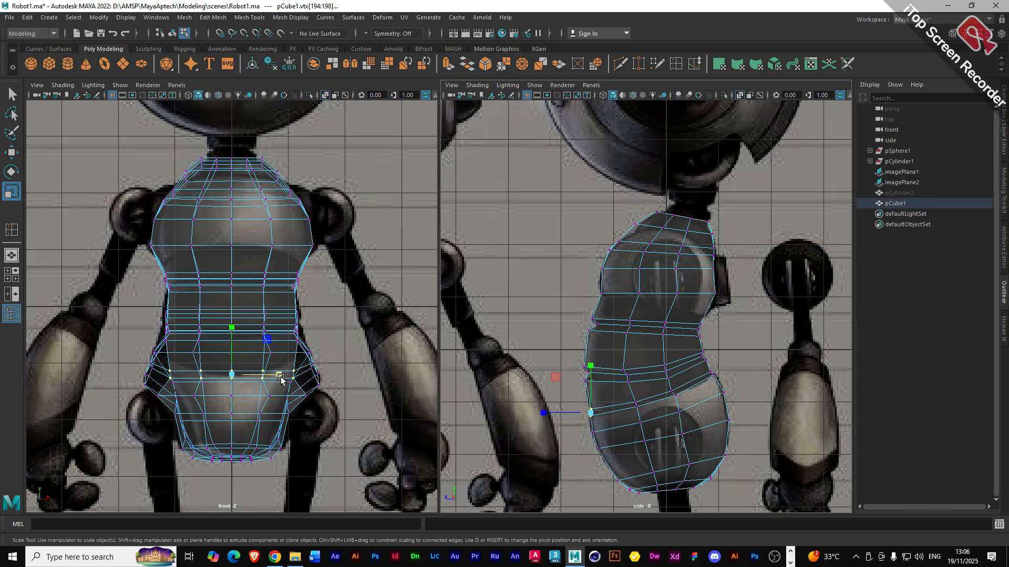
{"action": "left_click_drag", "start_coordinate": [281, 377], "coordinate": [292, 379]}
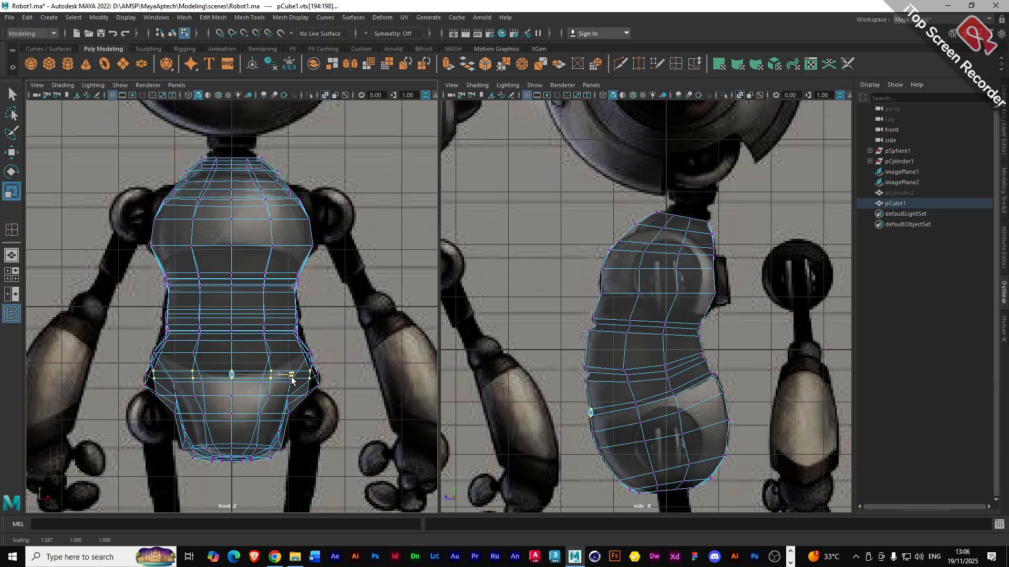
{"action": "left_click_drag", "start_coordinate": [292, 379], "coordinate": [292, 380]}
{"action": "left_click_drag", "start_coordinate": [723, 379], "coordinate": [698, 369]}
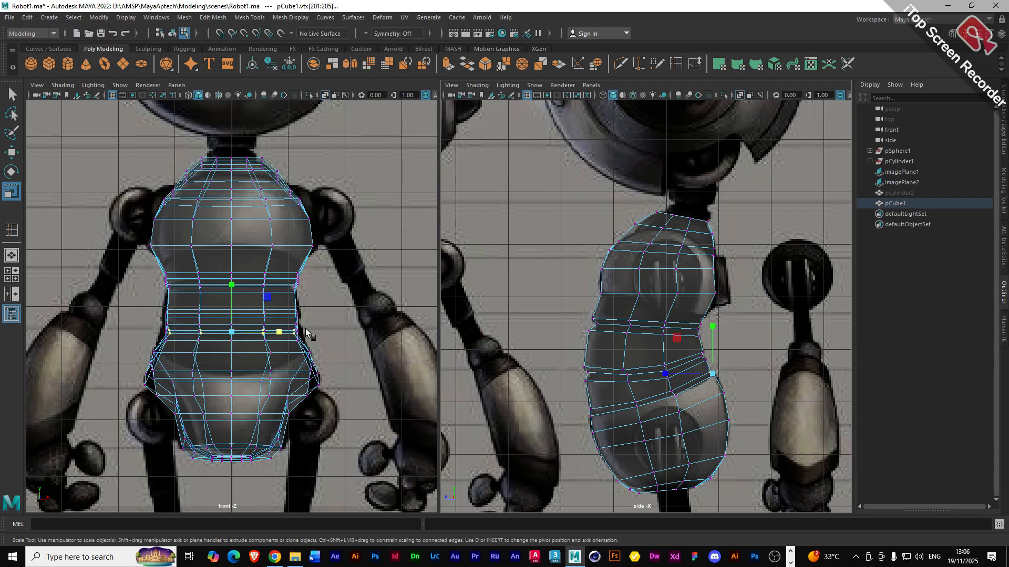
{"action": "left_click_drag", "start_coordinate": [279, 333], "coordinate": [285, 335]}
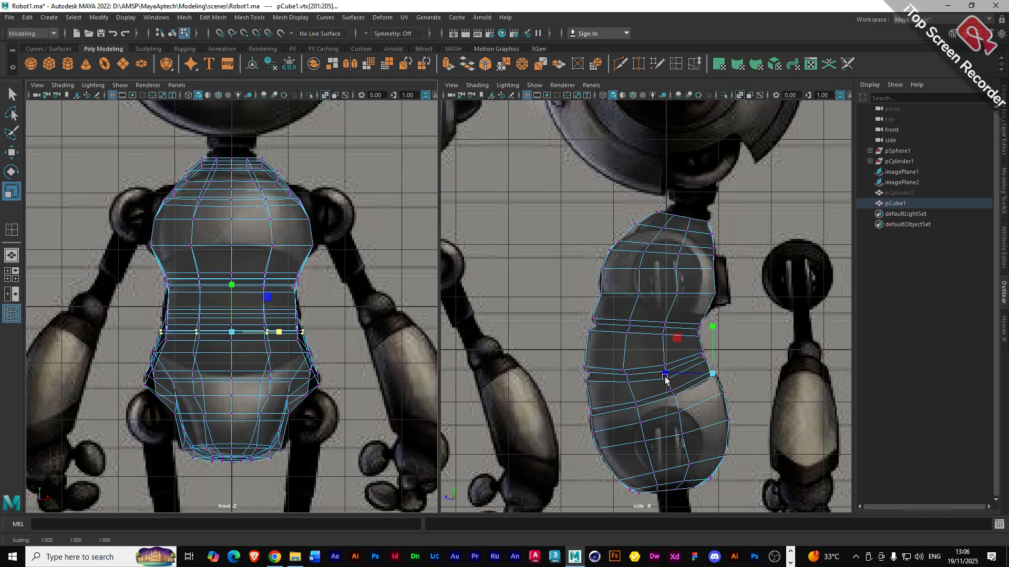
{"action": "left_click_drag", "start_coordinate": [605, 420], "coordinate": [579, 405]}
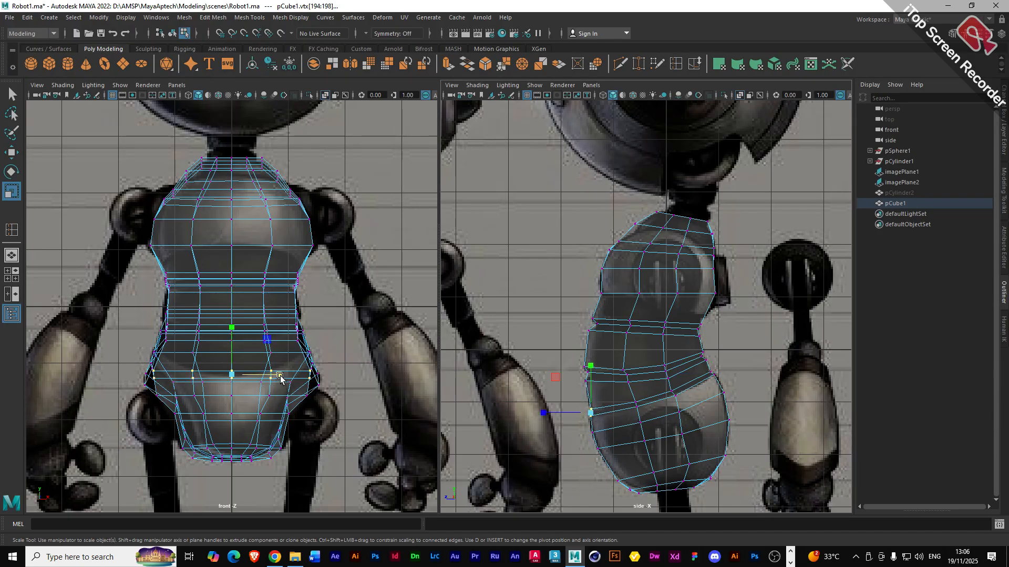
{"action": "left_click_drag", "start_coordinate": [280, 377], "coordinate": [279, 375]}
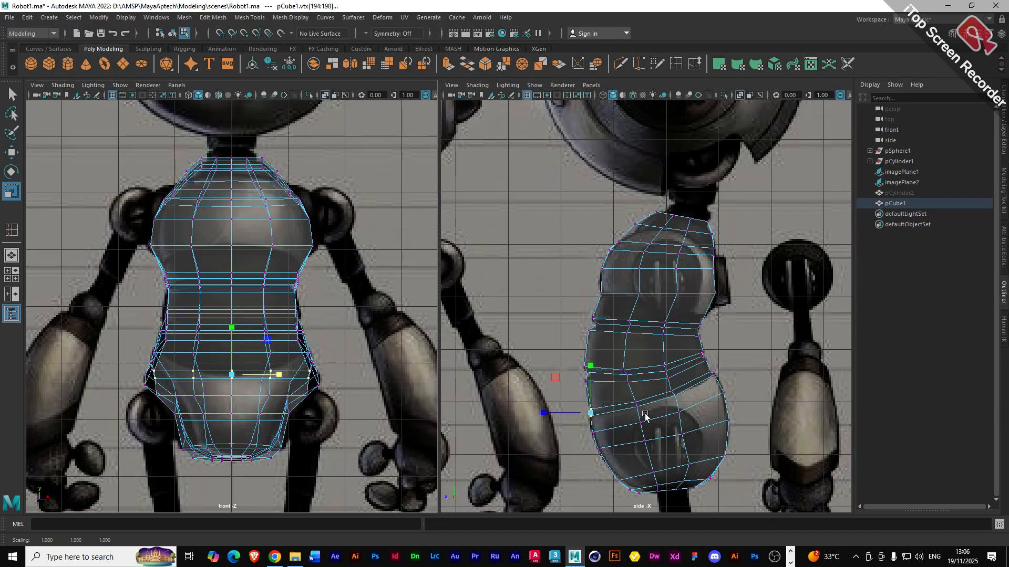
- Scale both pairs of side vertices on the lowest pelvis seam loop outward, toward the width of the hip loop
{"action": "left_click_drag", "start_coordinate": [646, 415], "coordinate": [624, 400]}
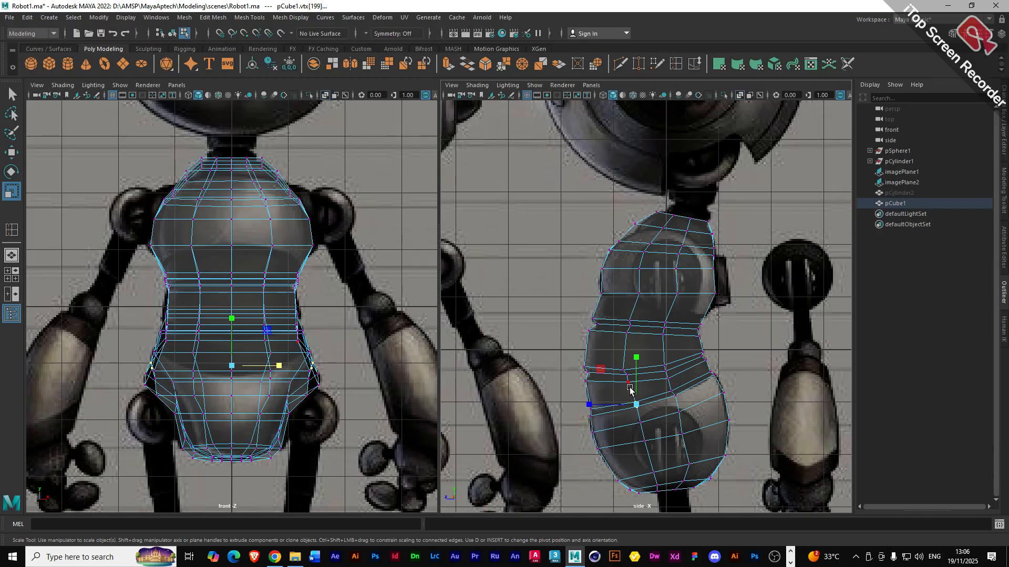
{"action": "left_click_drag", "start_coordinate": [630, 389], "coordinate": [627, 385]}
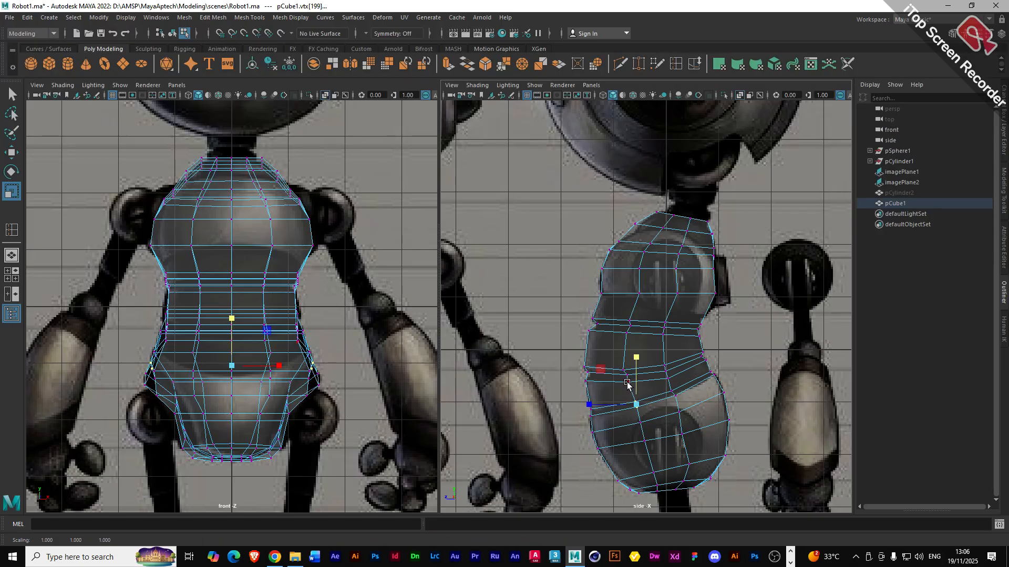
{"action": "left_click", "coordinate": [627, 376]}
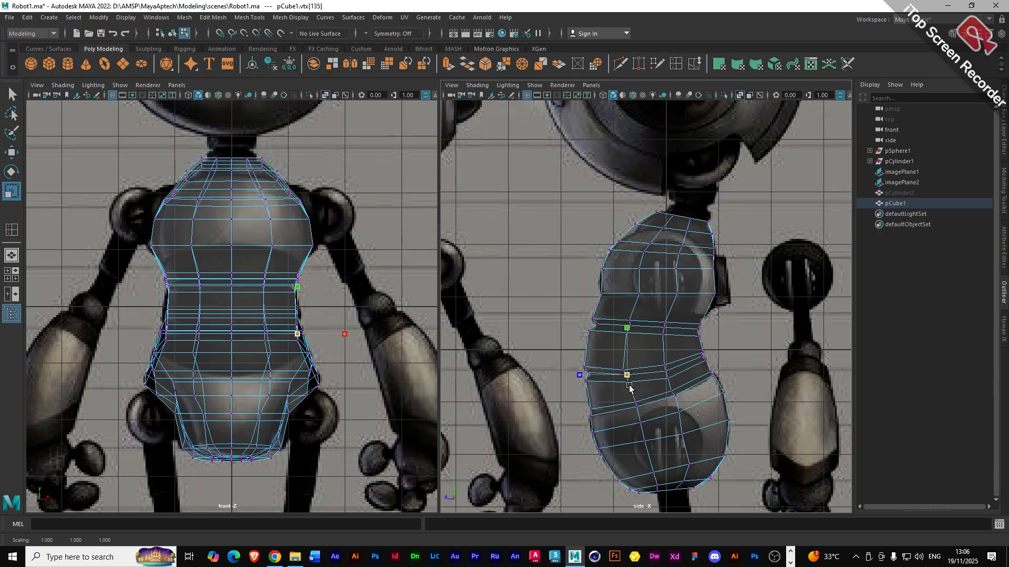
{"action": "key", "text": "ctrl+z"}
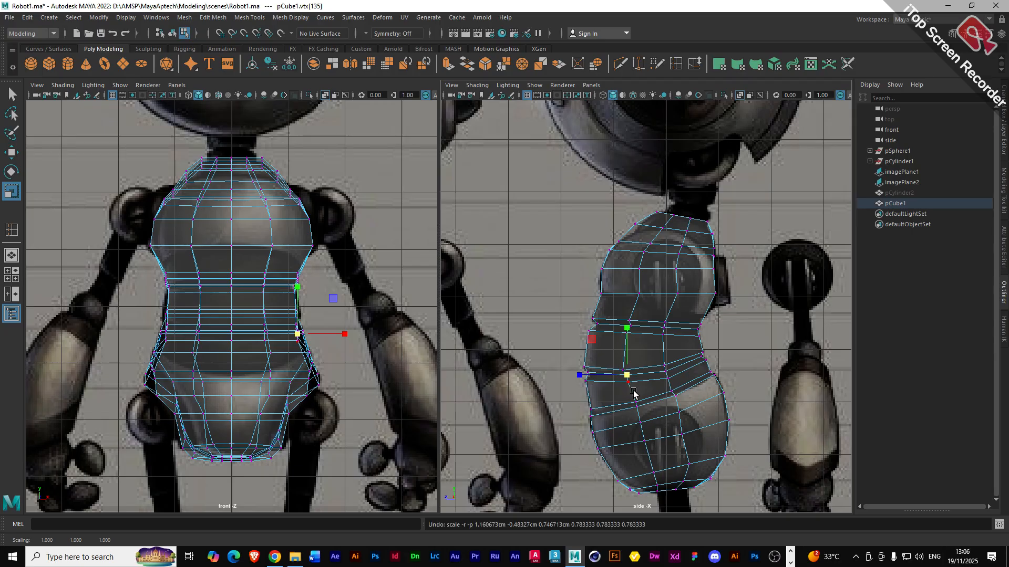
{"action": "key", "text": "q"}
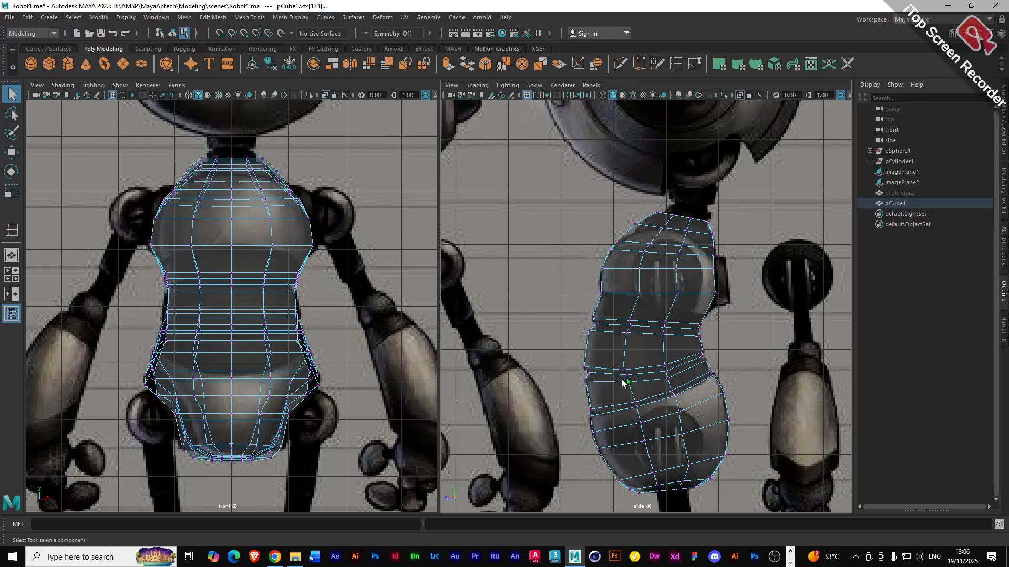
{"action": "key", "text": "r"}
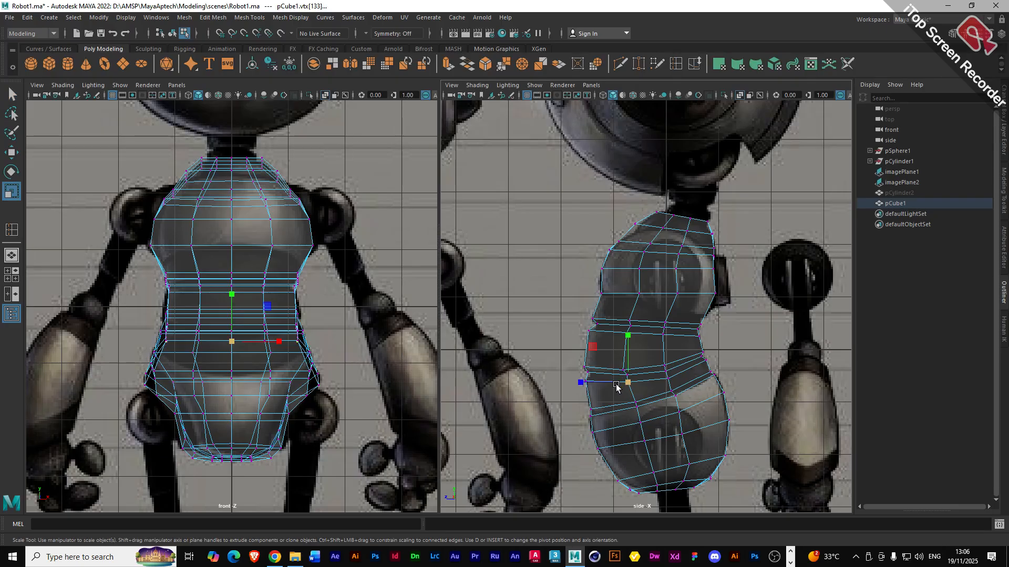
{"action": "left_click_drag", "start_coordinate": [279, 343], "coordinate": [283, 344]}
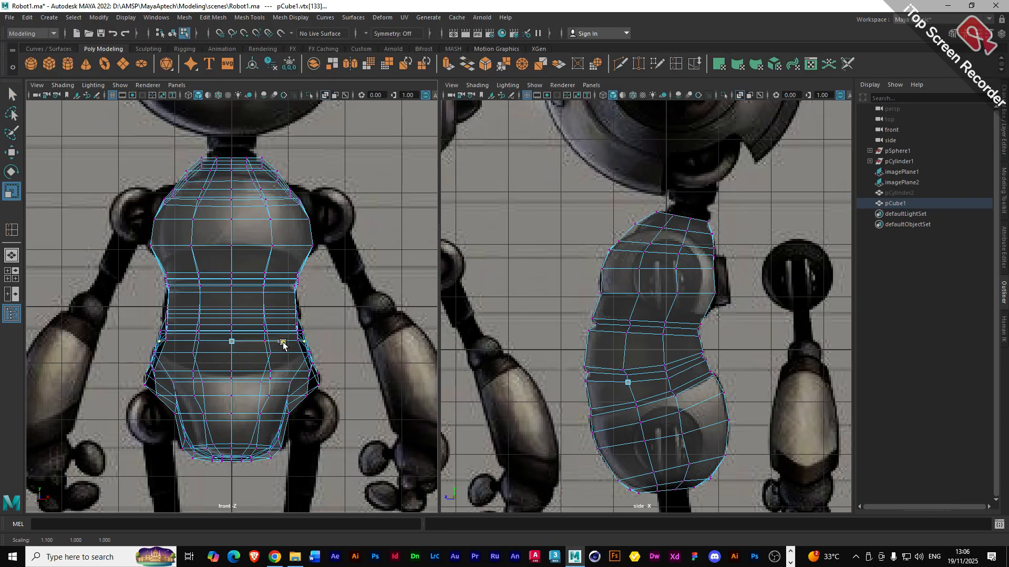
{"action": "left_click", "coordinate": [664, 377]}
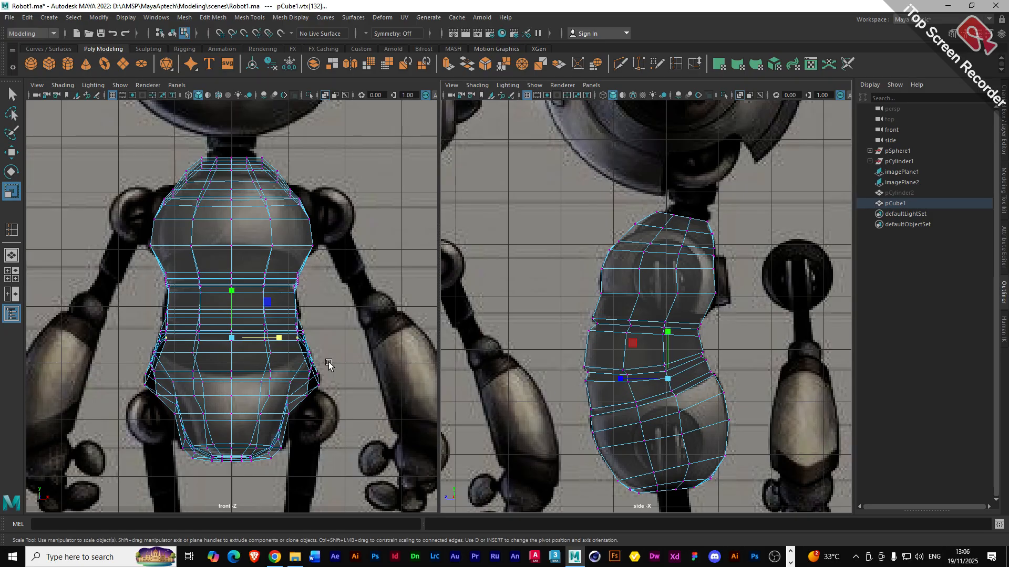
{"action": "left_click_drag", "start_coordinate": [279, 338], "coordinate": [284, 341]}
- Scale the back vertices of the three closely spaced pelvis seam loops slightly wider across the width
{"action": "left_click_drag", "start_coordinate": [700, 356], "coordinate": [709, 365]}
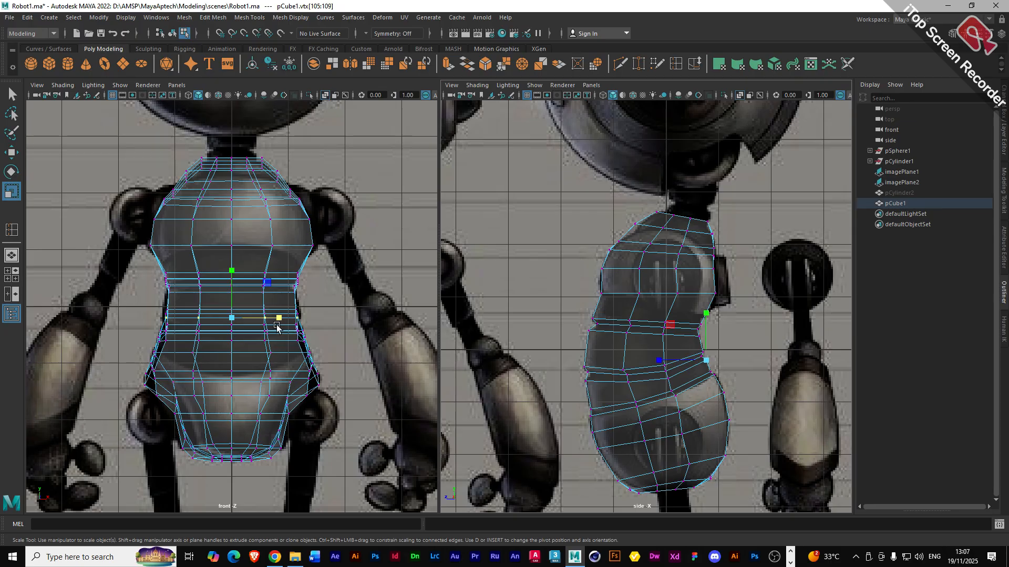
{"action": "left_click_drag", "start_coordinate": [279, 318], "coordinate": [282, 318]}
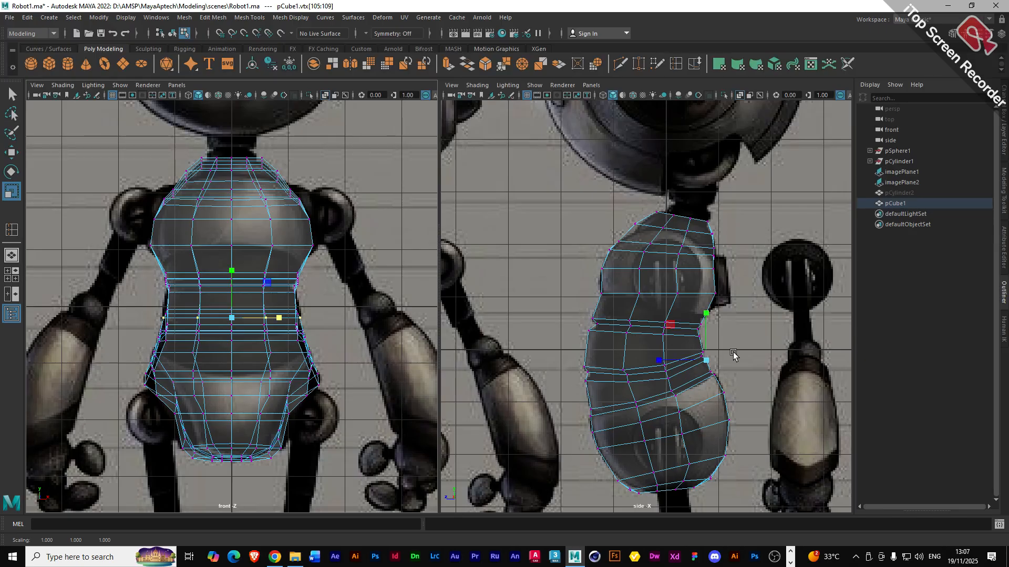
{"action": "scroll", "coordinate": [725, 360], "scroll_direction": "up", "scroll_amount": 3}
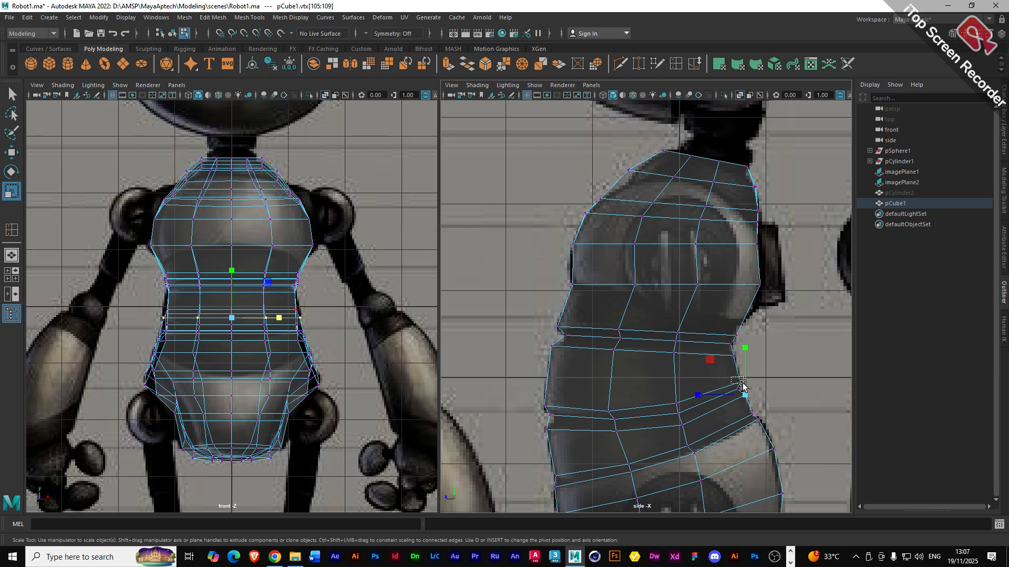
{"action": "left_click_drag", "start_coordinate": [742, 384], "coordinate": [743, 386]}
{"action": "left_click_drag", "start_coordinate": [278, 309], "coordinate": [281, 309]}
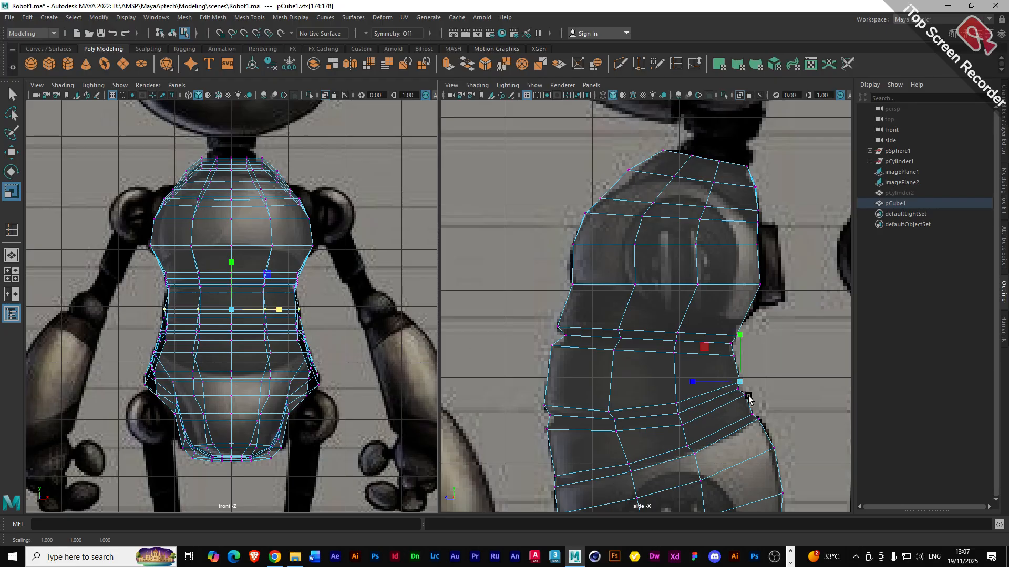
{"action": "key", "text": "q"}
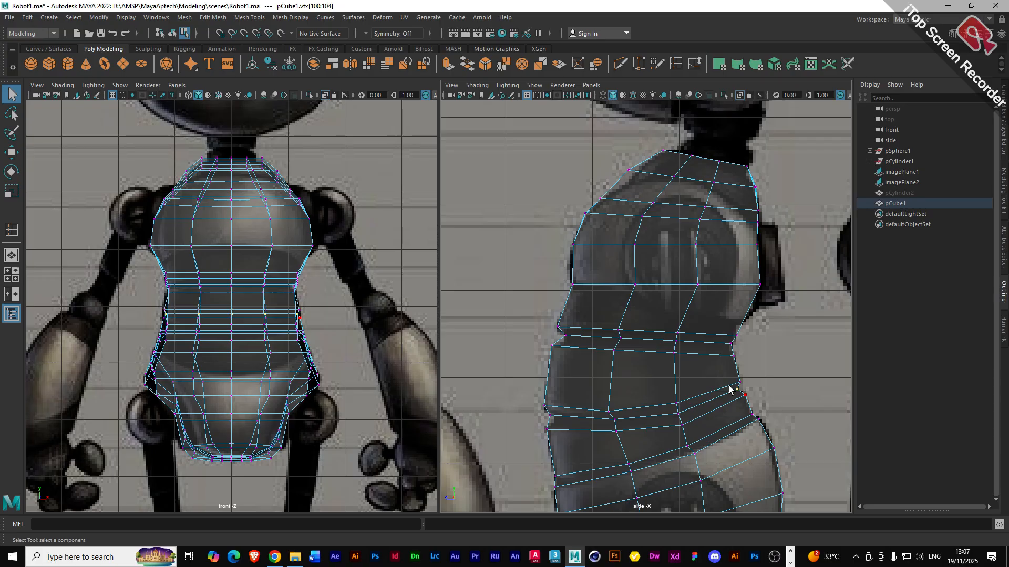
{"action": "key", "text": "r"}
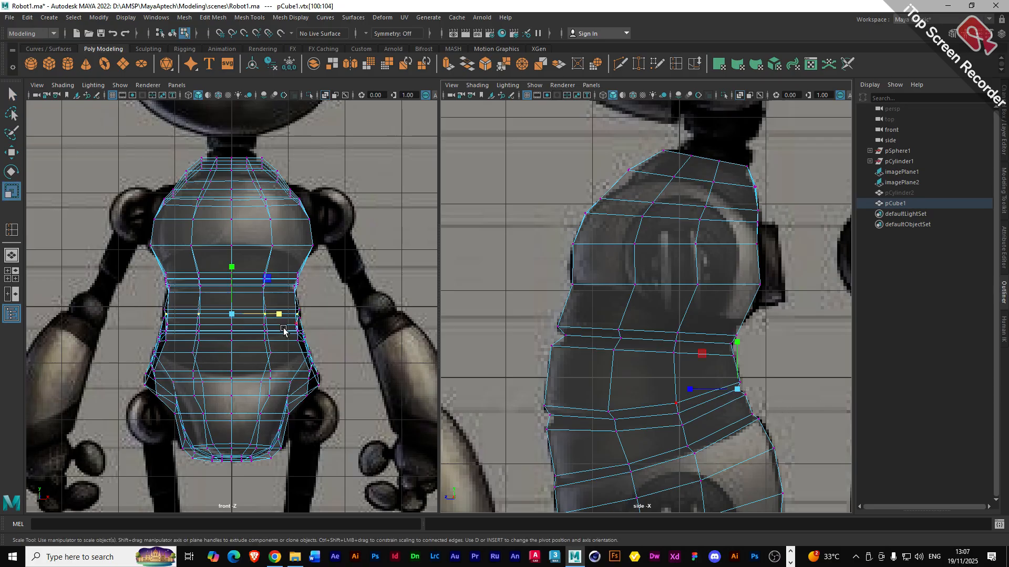
{"action": "left_click_drag", "start_coordinate": [280, 315], "coordinate": [282, 316]}
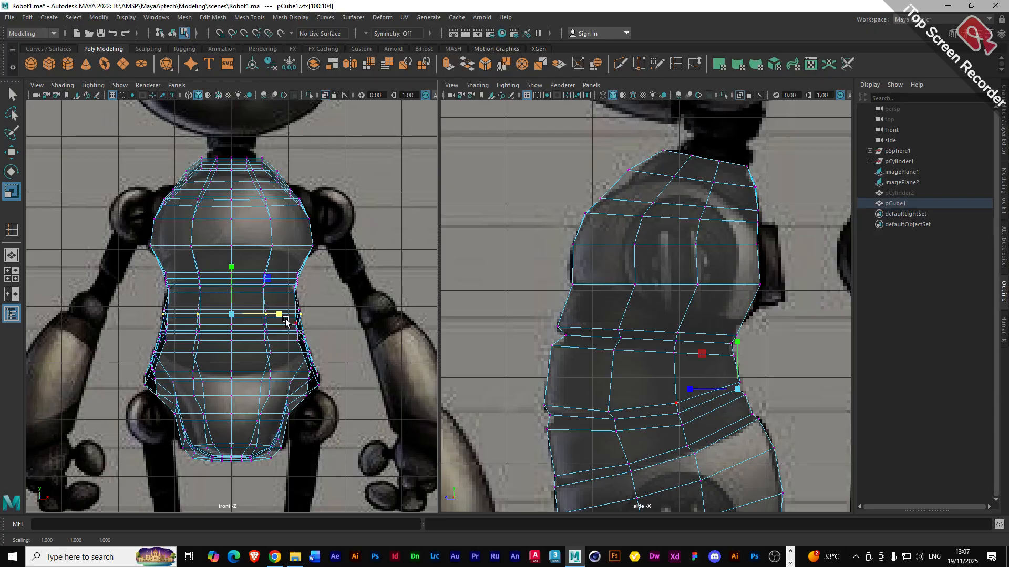
- Scale the side vertices of the middle and upper pelvis seam loops slightly outward to even out the waist profile
{"action": "left_click", "coordinate": [680, 417]}
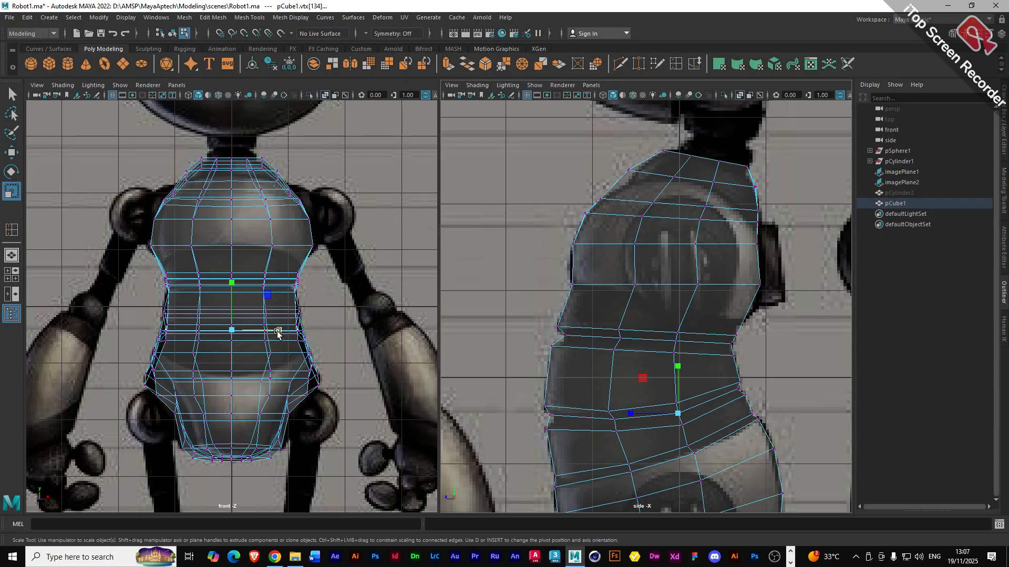
{"action": "left_click_drag", "start_coordinate": [279, 331], "coordinate": [281, 333]}
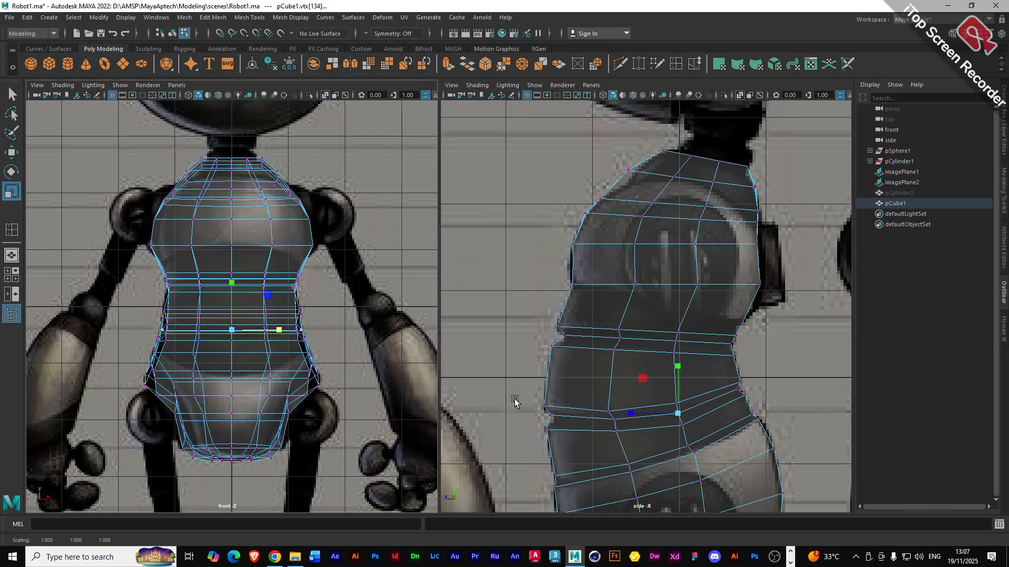
{"action": "left_click", "coordinate": [613, 419]}
{"action": "left_click_drag", "start_coordinate": [280, 335], "coordinate": [285, 337]}
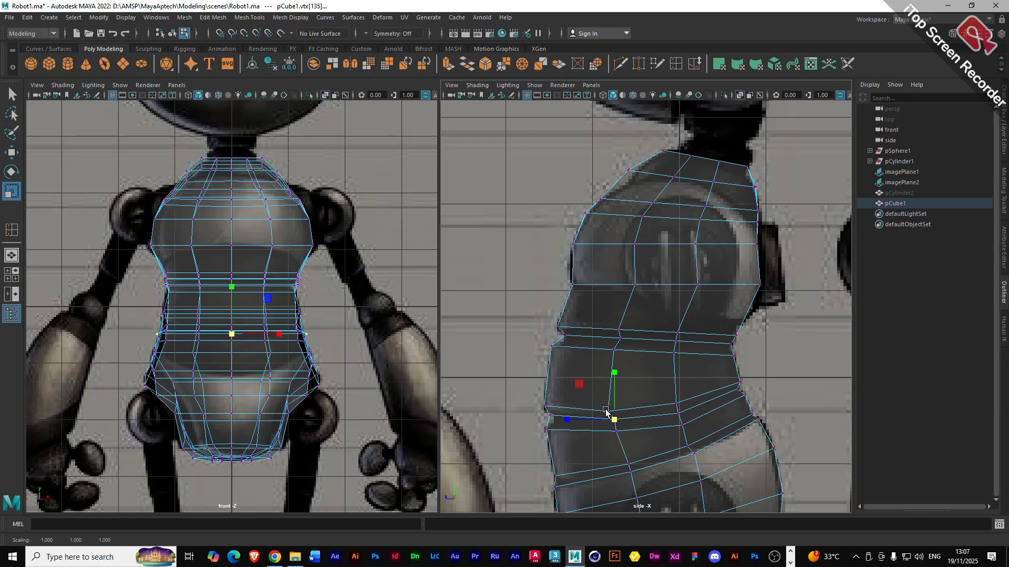
{"action": "key", "text": "ctrl+z"}
{"action": "key", "text": "q"}
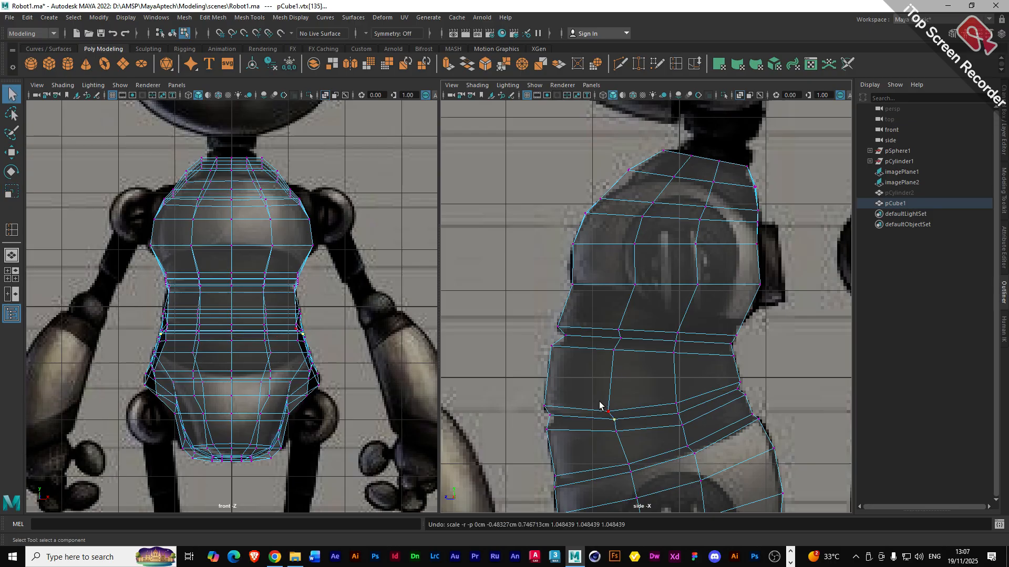
{"action": "left_click_drag", "start_coordinate": [599, 402], "coordinate": [611, 416]}
{"action": "key", "text": "r"}
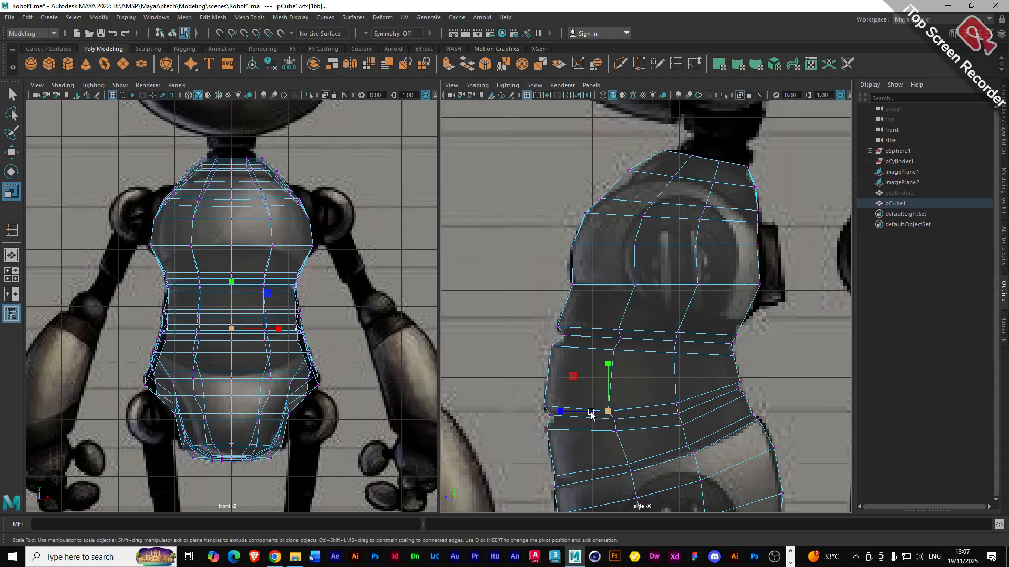
{"action": "left_click_drag", "start_coordinate": [279, 329], "coordinate": [282, 331]}
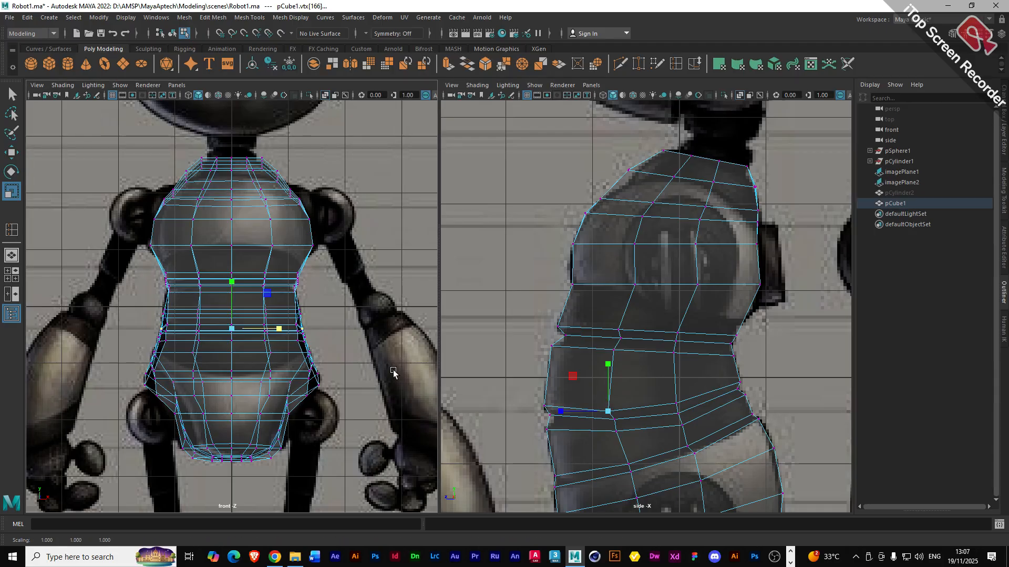
- Move the front vertices of the three pelvis seam loops closer together to tighten the groove in the side profile
{"action": "left_click_drag", "start_coordinate": [535, 397], "coordinate": [548, 412]}
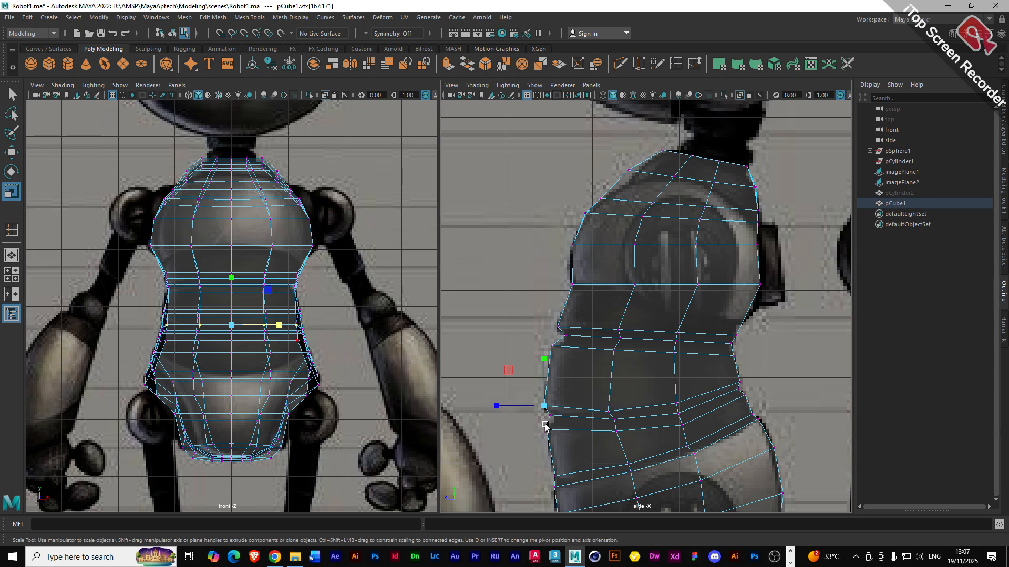
{"action": "left_click_drag", "start_coordinate": [544, 411], "coordinate": [556, 423]}
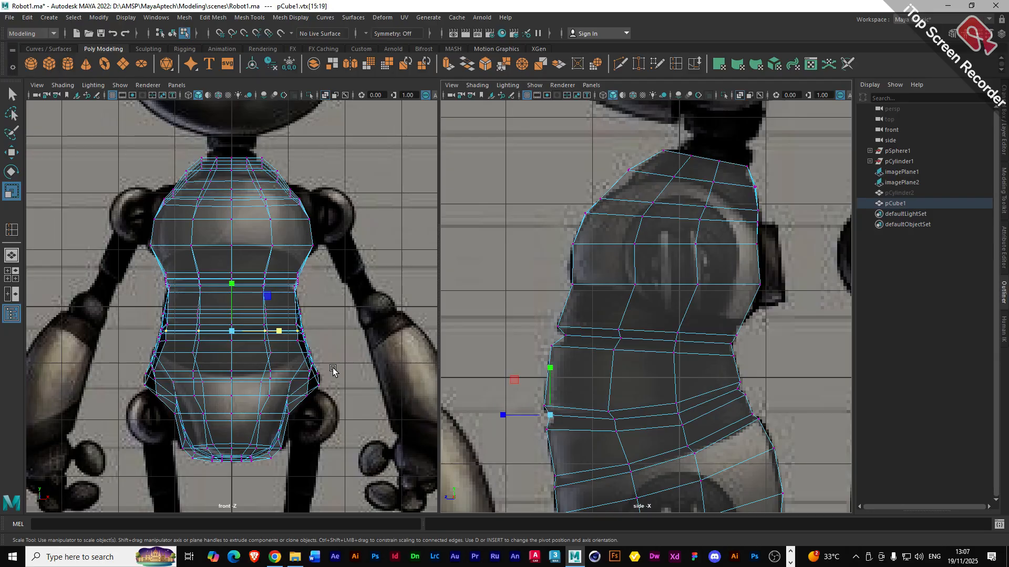
{"action": "key", "text": "w"}
{"action": "middle_click_drag", "start_coordinate": [517, 381], "coordinate": [516, 379]}
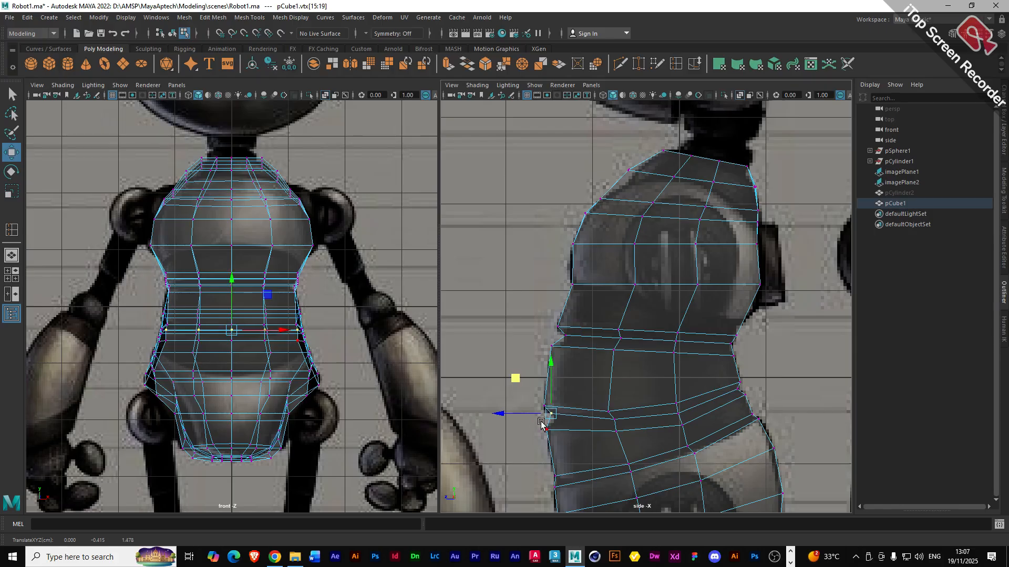
{"action": "left_click_drag", "start_coordinate": [556, 437], "coordinate": [537, 424]}
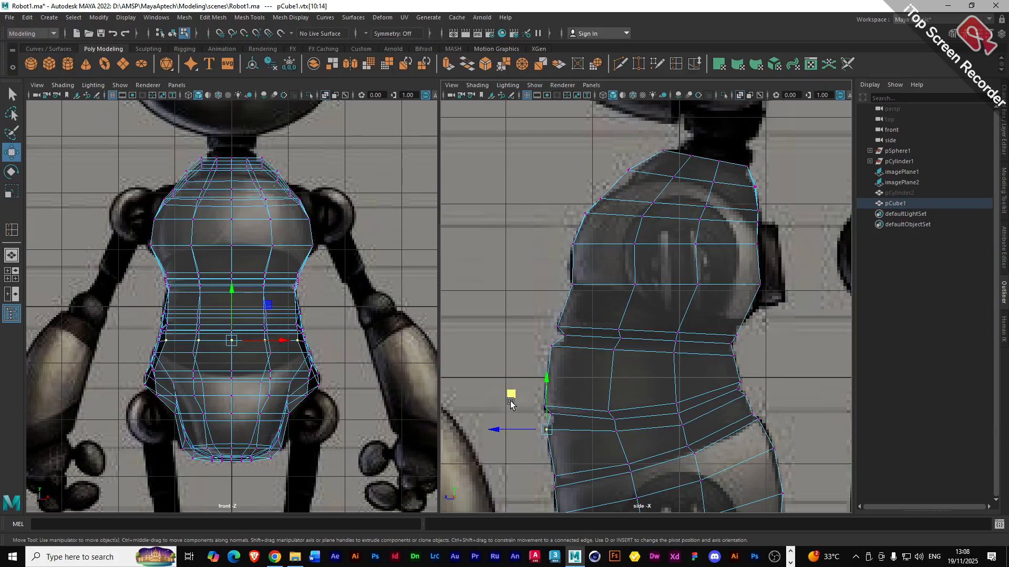
{"action": "middle_click_drag", "start_coordinate": [510, 402], "coordinate": [510, 398]}
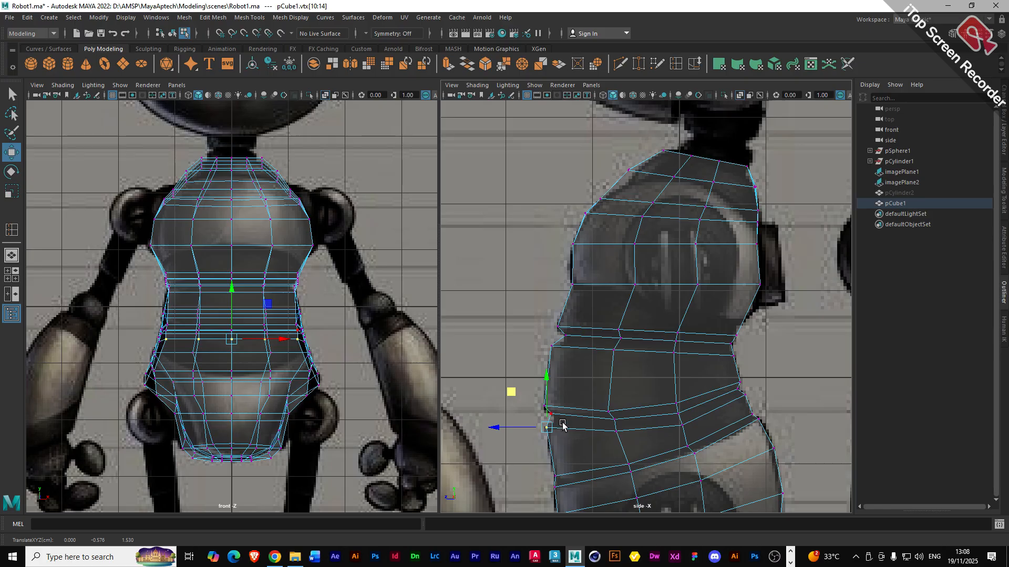
{"action": "left_click_drag", "start_coordinate": [535, 402], "coordinate": [546, 410]}
{"action": "left_click_drag", "start_coordinate": [508, 374], "coordinate": [509, 377]}
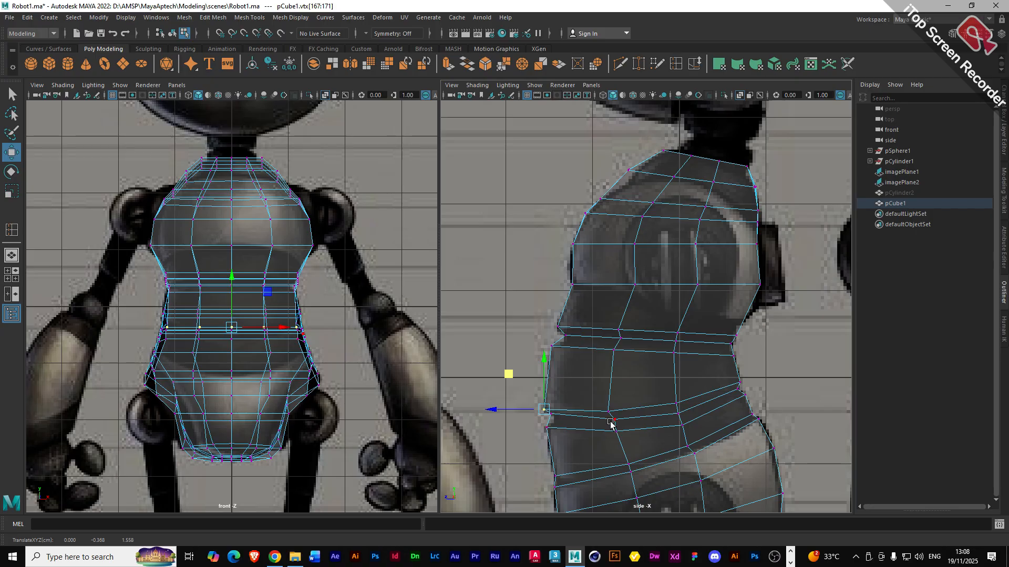
- Nudge the front vertices of the middle and upper waist seam loops to refine the groove in the side profile
{"action": "left_click", "coordinate": [572, 342]}
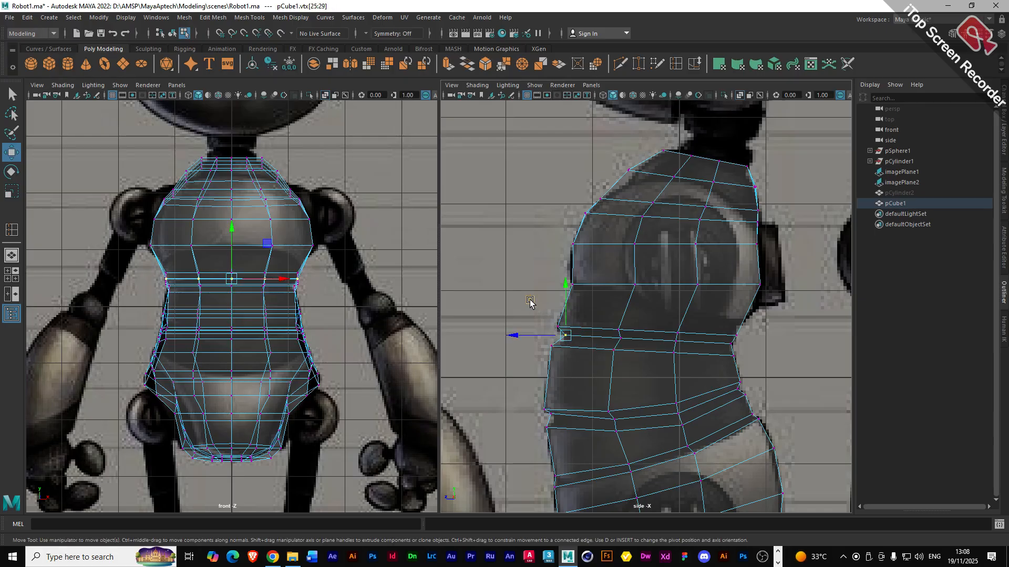
{"action": "left_click_drag", "start_coordinate": [530, 300], "coordinate": [529, 300]}
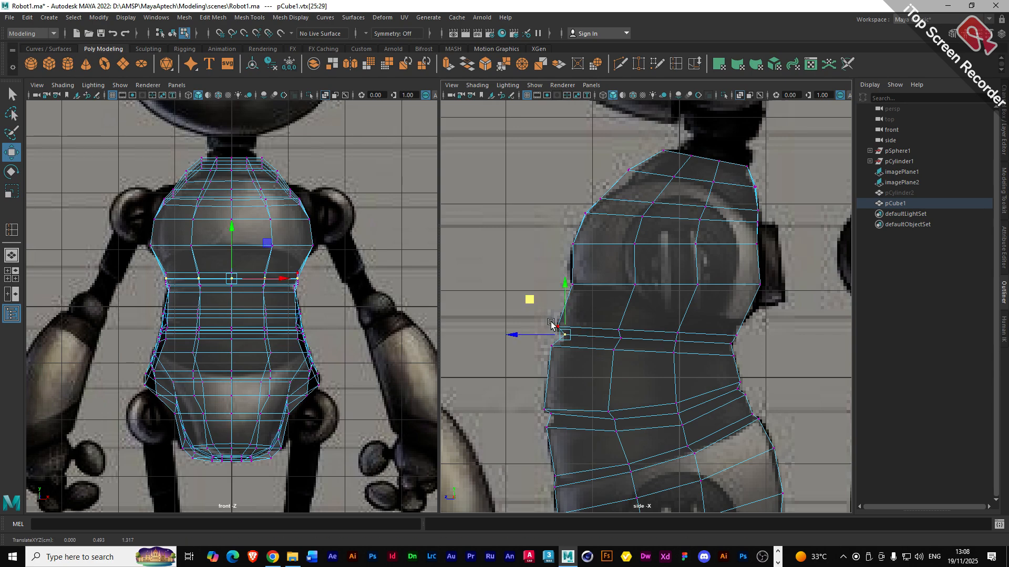
{"action": "left_click", "coordinate": [553, 326]}
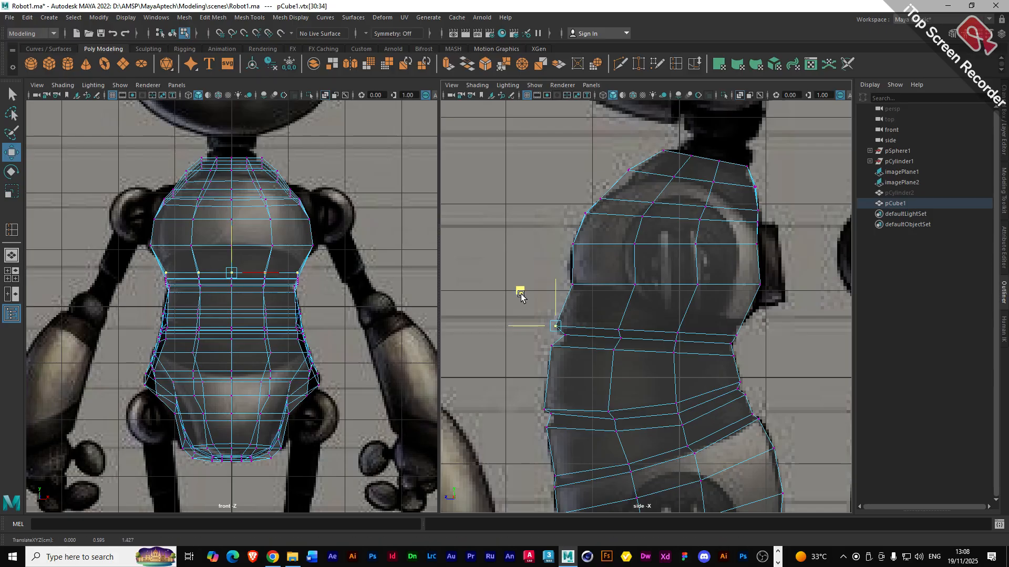
{"action": "left_click_drag", "start_coordinate": [520, 296], "coordinate": [522, 296]}
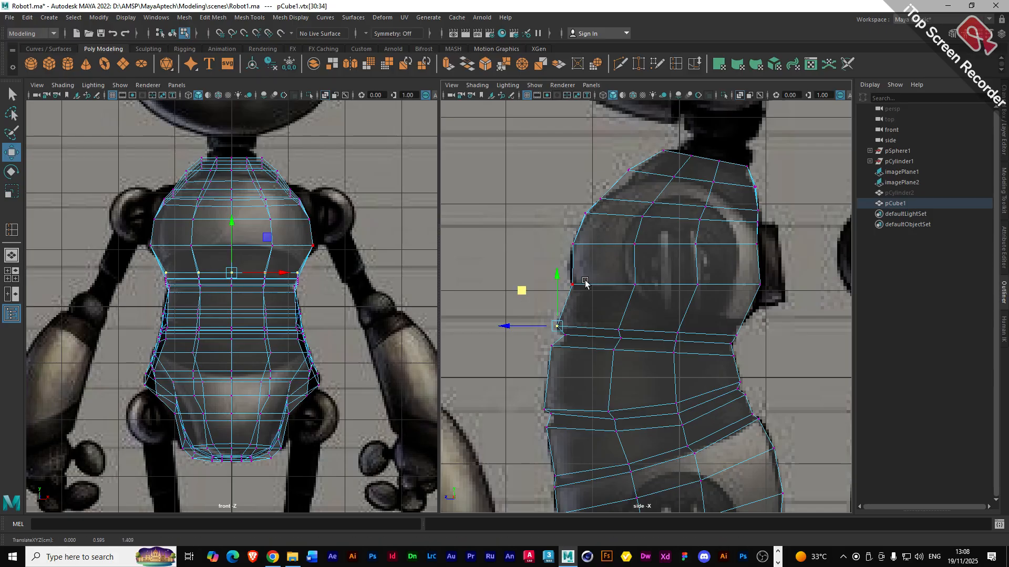
- Adjust the back vertices of the lower chest loop and the waist seam loops to follow the back contour of the side reference
{"action": "left_click", "coordinate": [757, 281]}
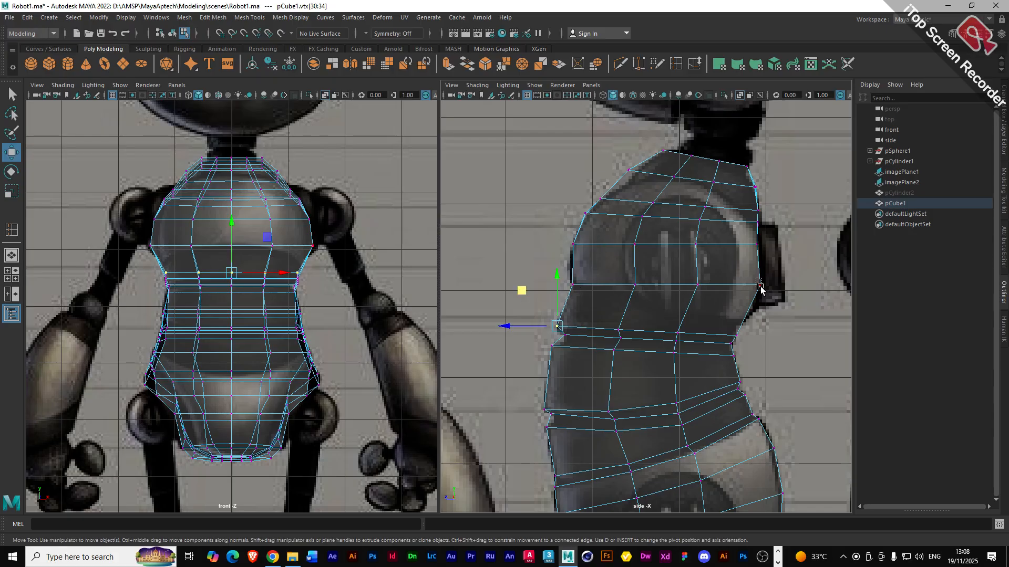
{"action": "left_click_drag", "start_coordinate": [726, 252], "coordinate": [726, 253]}
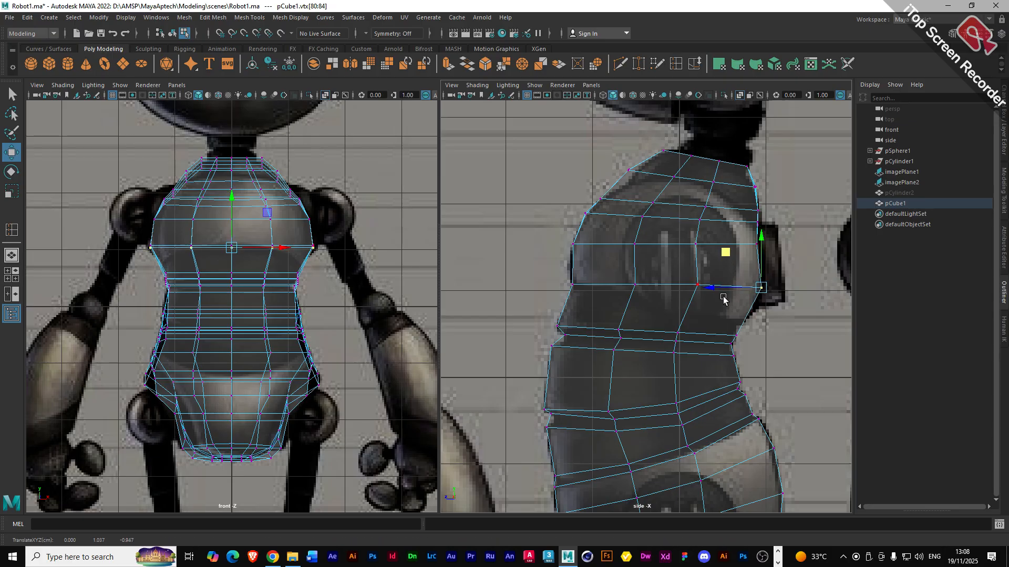
{"action": "left_click_drag", "start_coordinate": [744, 344], "coordinate": [701, 304]}
{"action": "left_click_drag", "start_coordinate": [724, 340], "coordinate": [698, 308]}
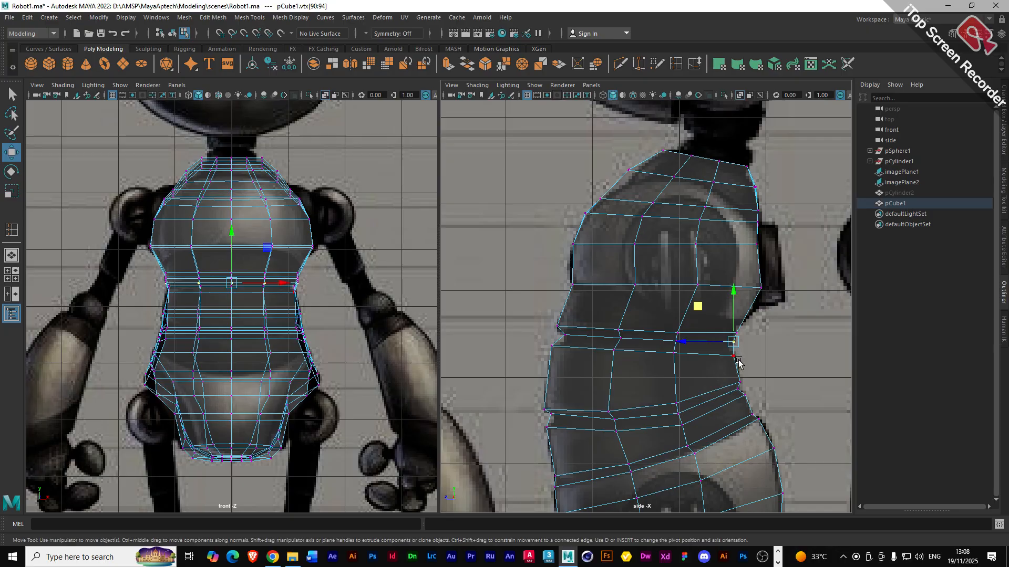
{"action": "left_click_drag", "start_coordinate": [740, 366], "coordinate": [724, 351]}
{"action": "left_click_drag", "start_coordinate": [692, 321], "coordinate": [696, 319]}
{"action": "scroll", "coordinate": [600, 352], "scroll_direction": "down", "scroll_amount": 3}
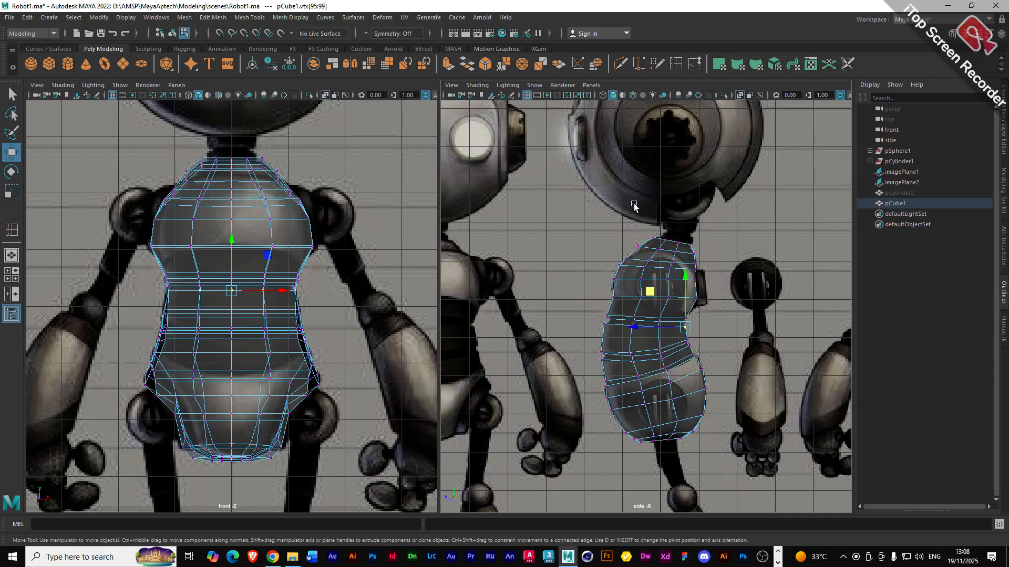
- Shift the front vertices of the upper chest loop below the neck slightly to fit the side reference outline
{"action": "scroll", "coordinate": [604, 236], "scroll_direction": "up", "scroll_amount": 3}
{"action": "left_click_drag", "start_coordinate": [623, 198], "coordinate": [646, 217]}
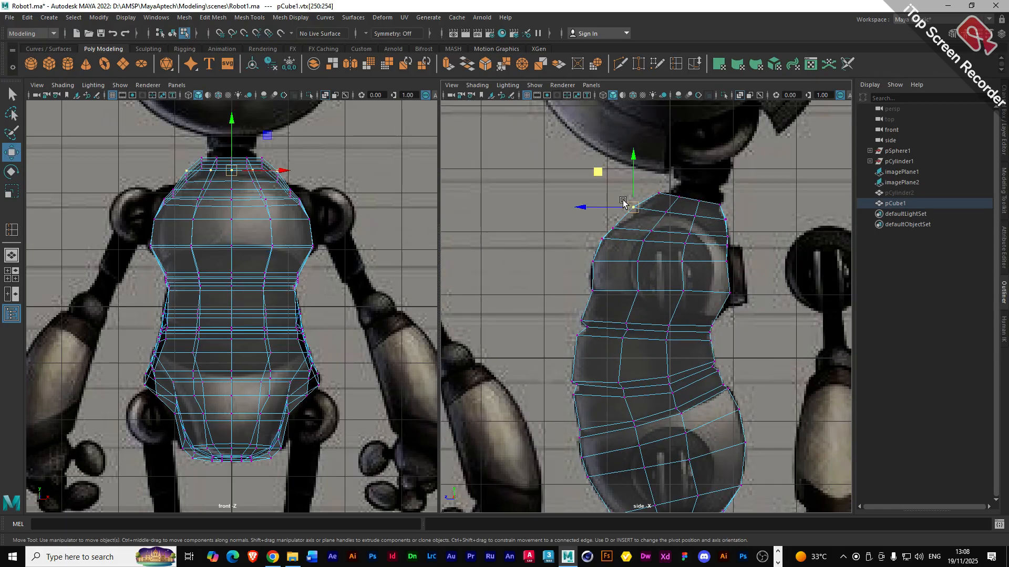
{"action": "left_click_drag", "start_coordinate": [603, 170], "coordinate": [603, 170]}
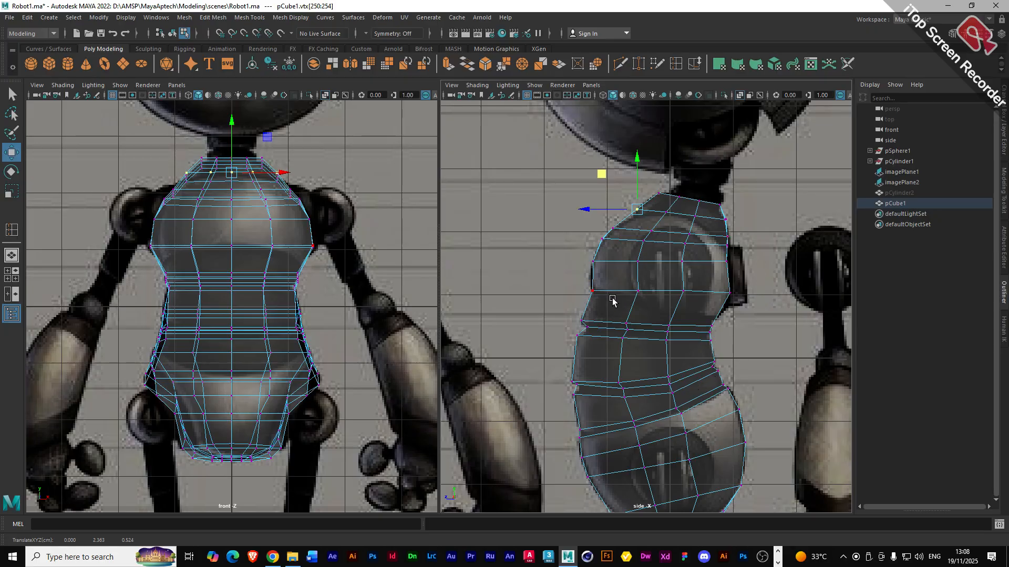
- Insert one edge loop across the lower chest and another just above the lowest loop of the pelvis seam
{"action": "key", "text": "y"}
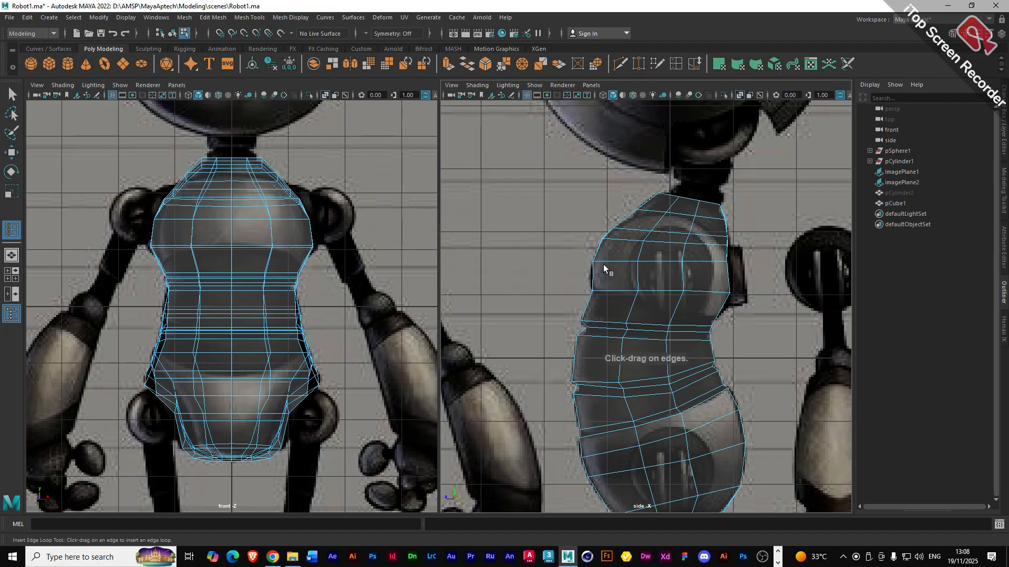
{"action": "left_click", "coordinate": [592, 275]}
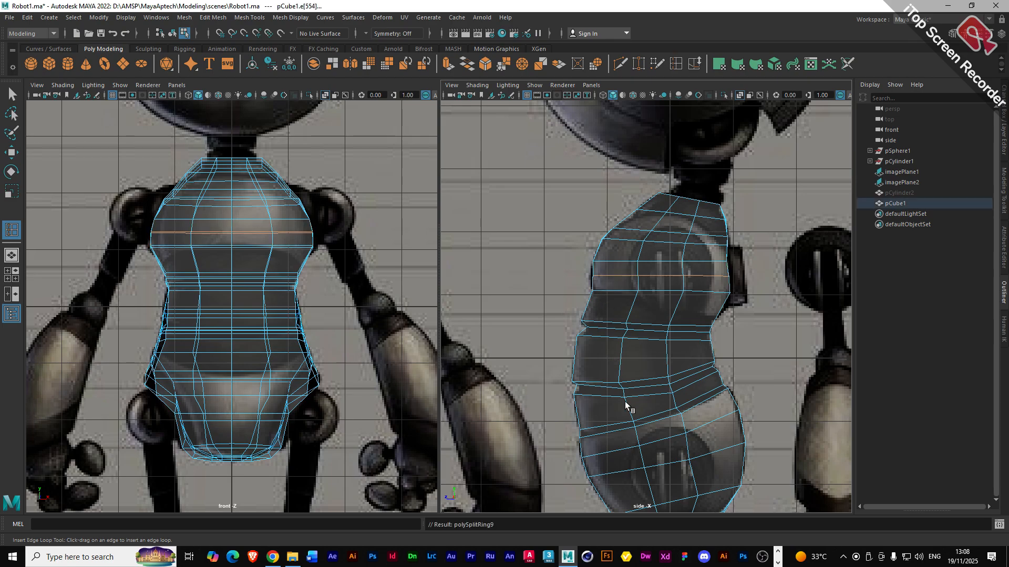
{"action": "left_click", "coordinate": [575, 393]}
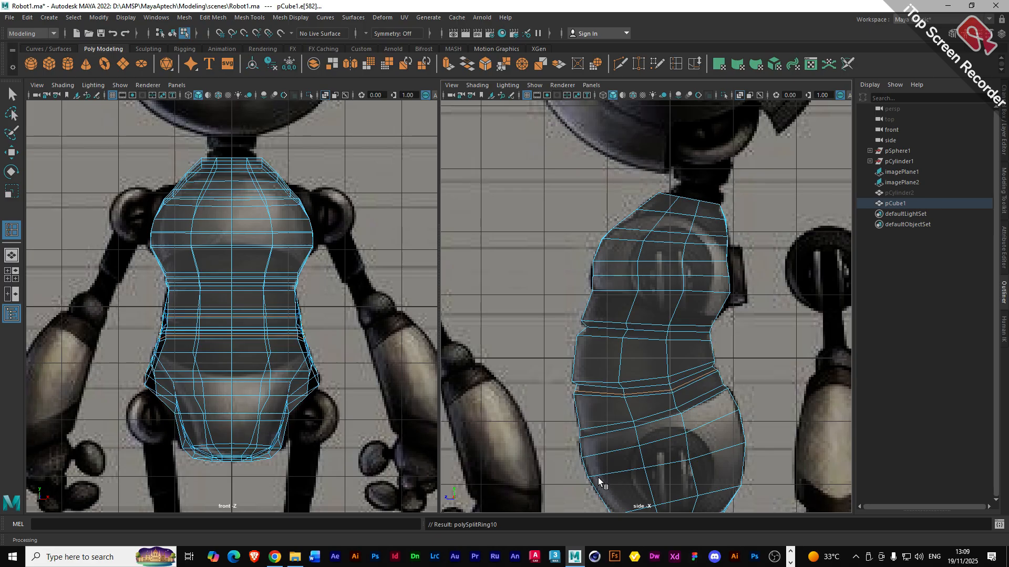
- Move the front vertices of the new chest loop forward to round the chest profile
{"action": "key", "text": "w"}
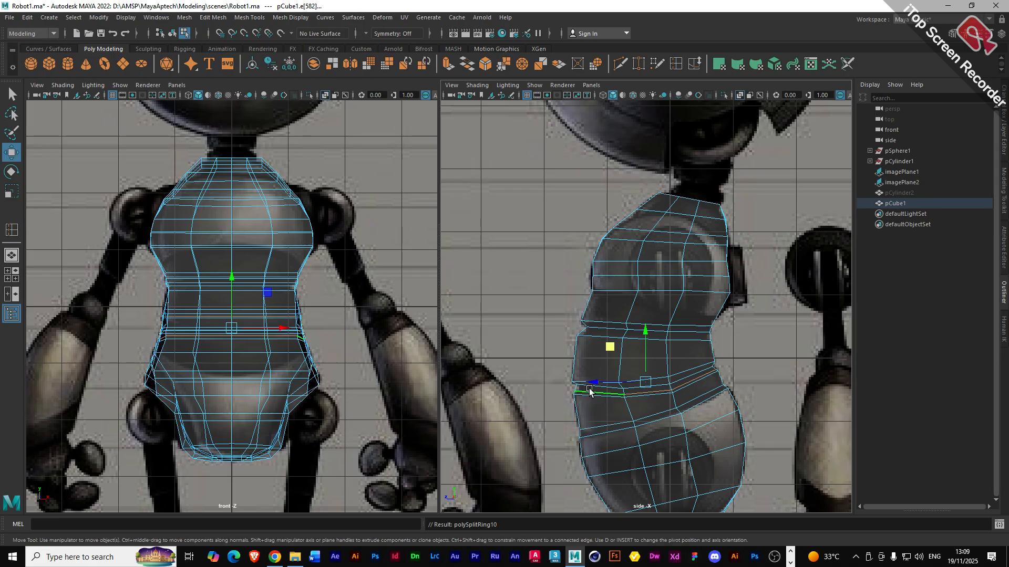
{"action": "right_click_drag", "start_coordinate": [589, 267], "coordinate": [554, 273]}
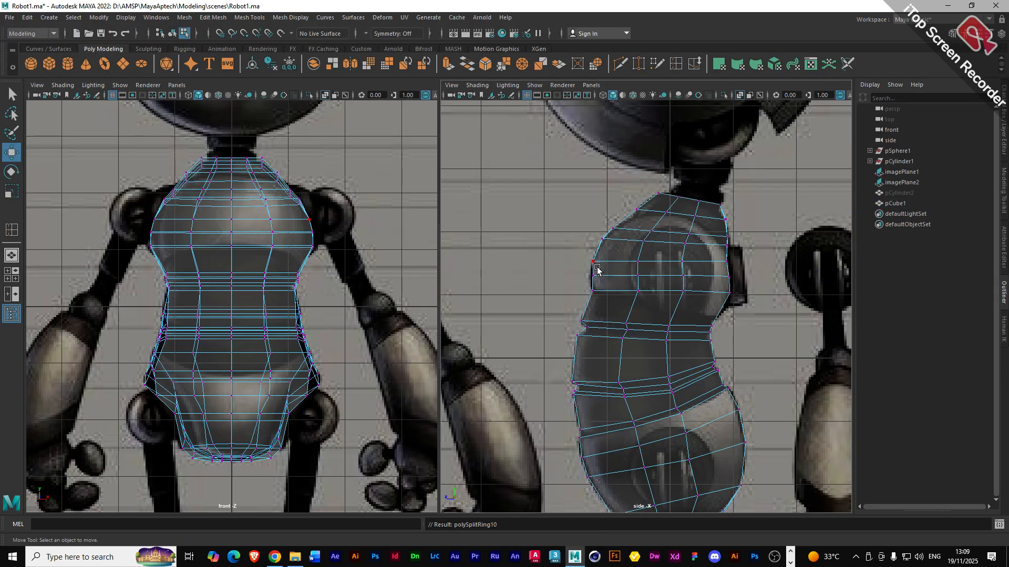
{"action": "left_click_drag", "start_coordinate": [590, 275], "coordinate": [535, 276]}
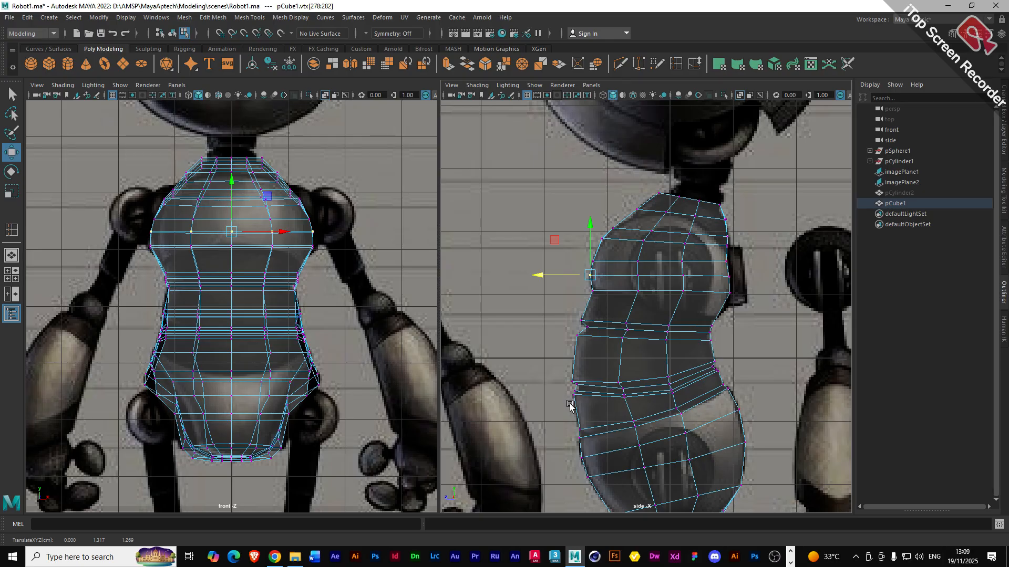
- Pull the front vertices of the new pelvis seam loop slightly inward and adjust those of the seam loop above it to shape the groove
{"action": "scroll", "coordinate": [585, 414], "scroll_direction": "up", "scroll_amount": 2}
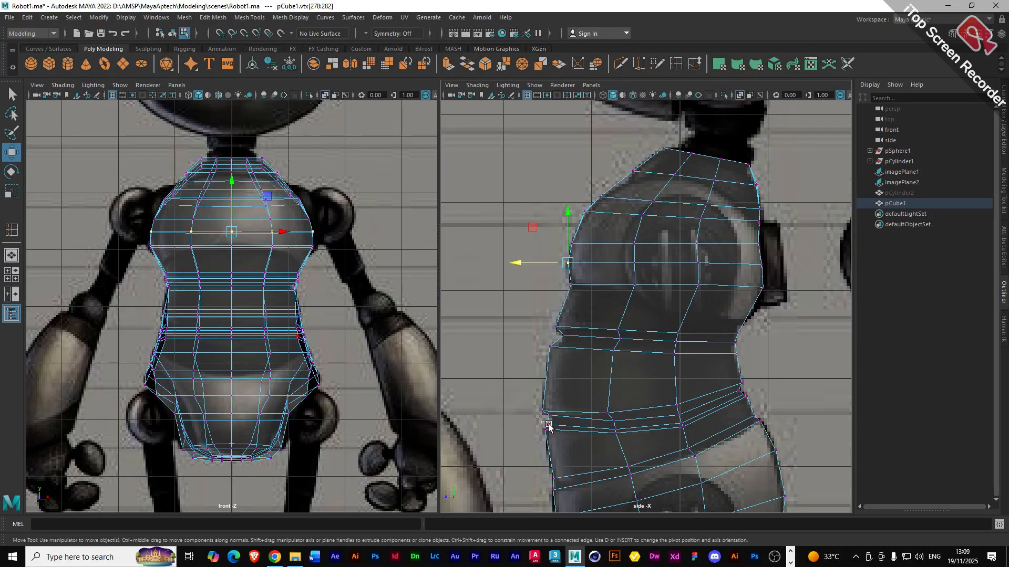
{"action": "left_click_drag", "start_coordinate": [542, 420], "coordinate": [558, 436]}
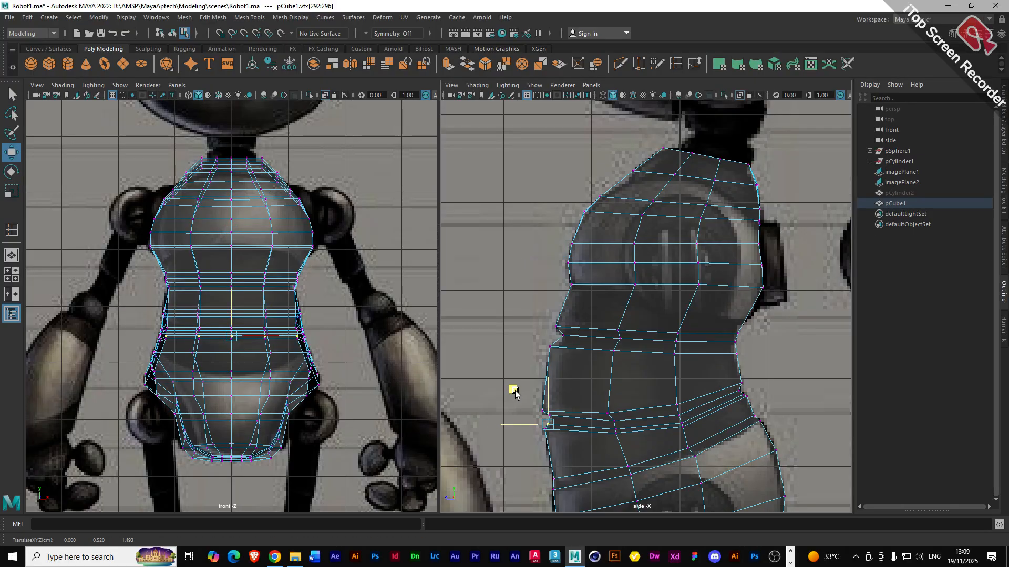
{"action": "middle_click_drag", "start_coordinate": [514, 392], "coordinate": [516, 393]}
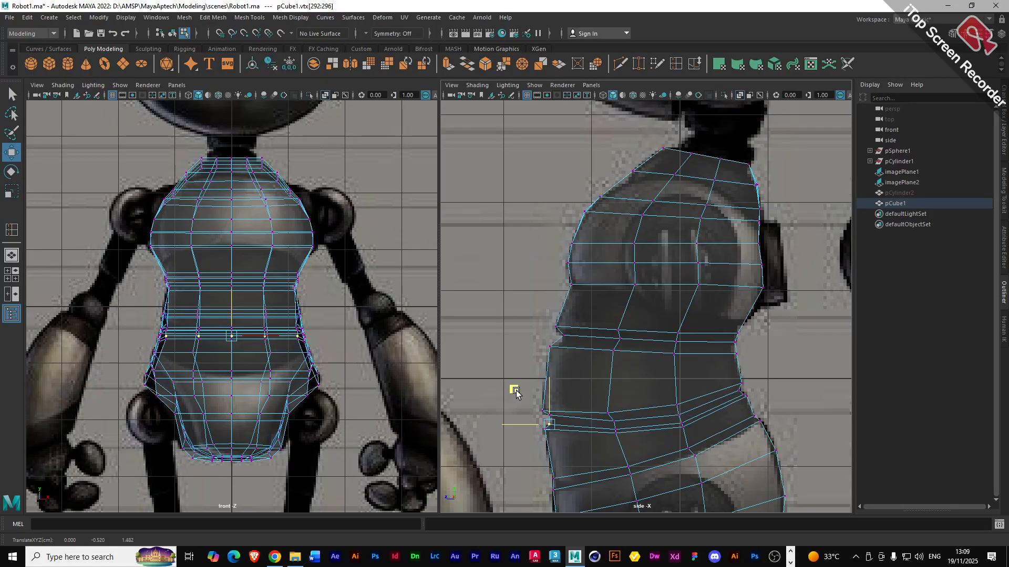
{"action": "left_click", "coordinate": [561, 423]}
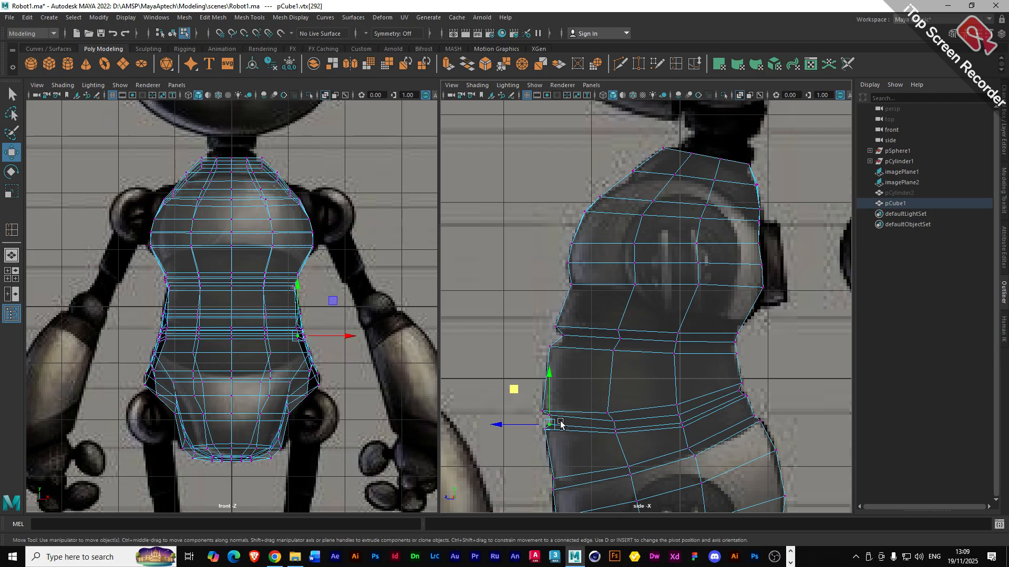
{"action": "key", "text": "q"}
{"action": "left_click_drag", "start_coordinate": [546, 412], "coordinate": [551, 418]}
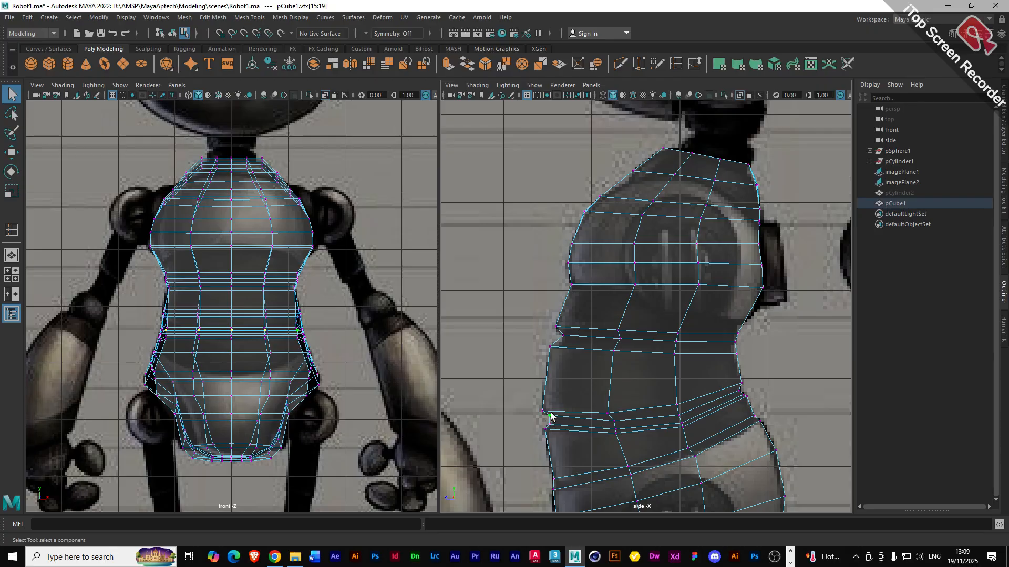
{"action": "key", "text": "w"}
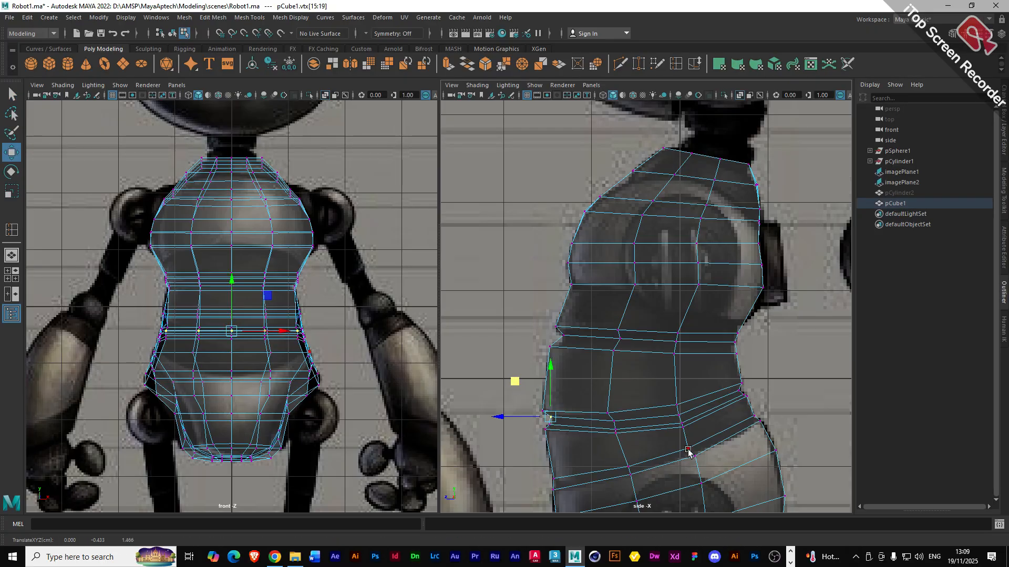
{"action": "scroll", "coordinate": [692, 429], "scroll_direction": "down", "scroll_amount": 4}
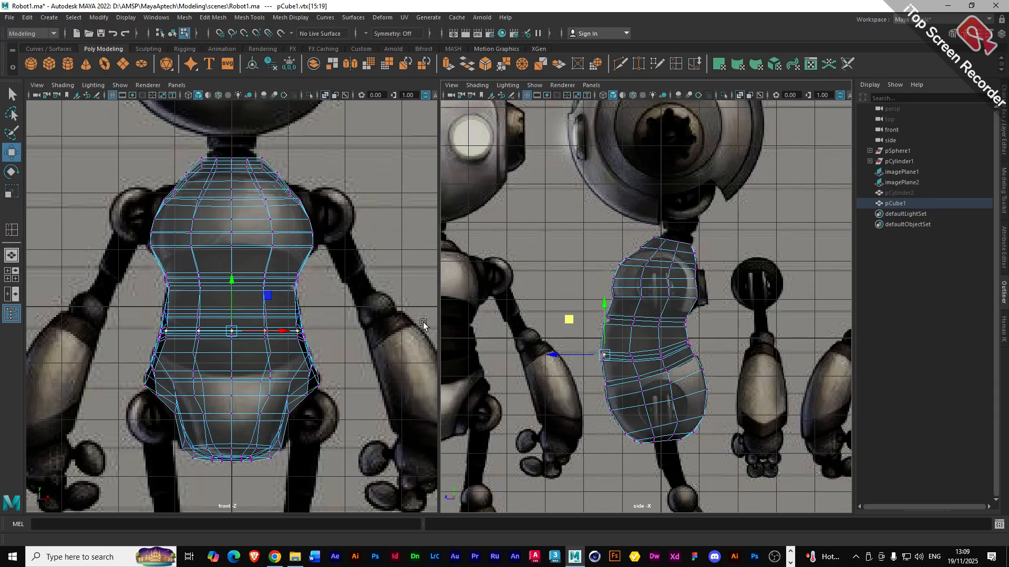
- Change the viewport layout to Three Panes Split Left with the perspective view in the large pane
{"action": "left_click", "coordinate": [11, 256]}
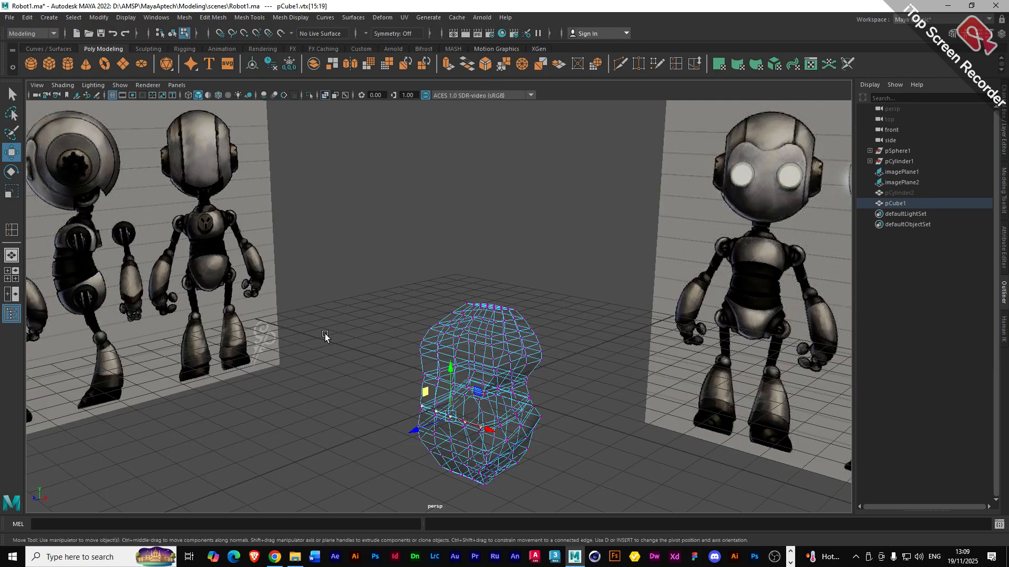
{"action": "left_click", "coordinate": [12, 274]}
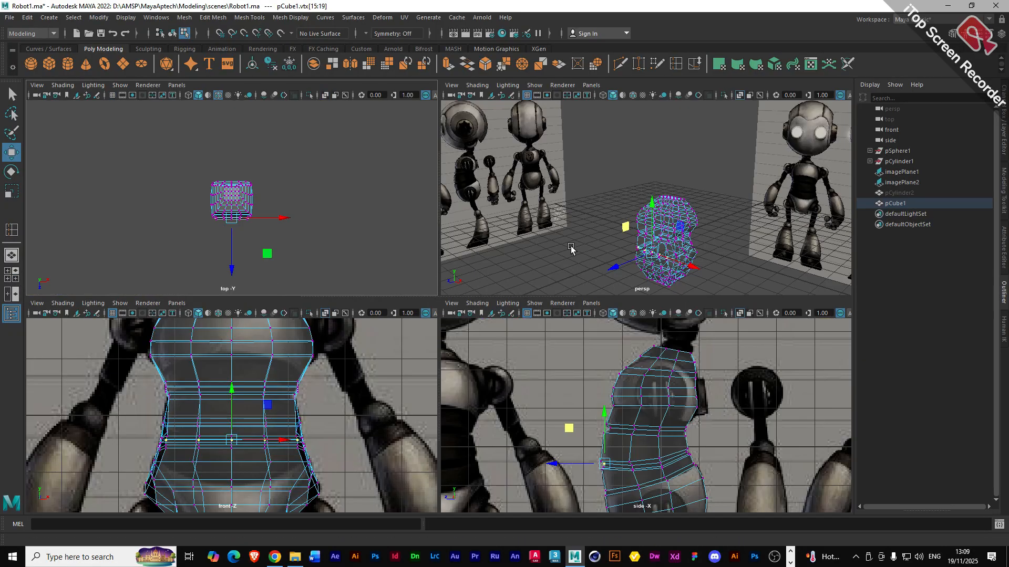
{"action": "left_click", "coordinate": [591, 86]}
{"action": "mouse_move", "coordinate": [650, 166]}
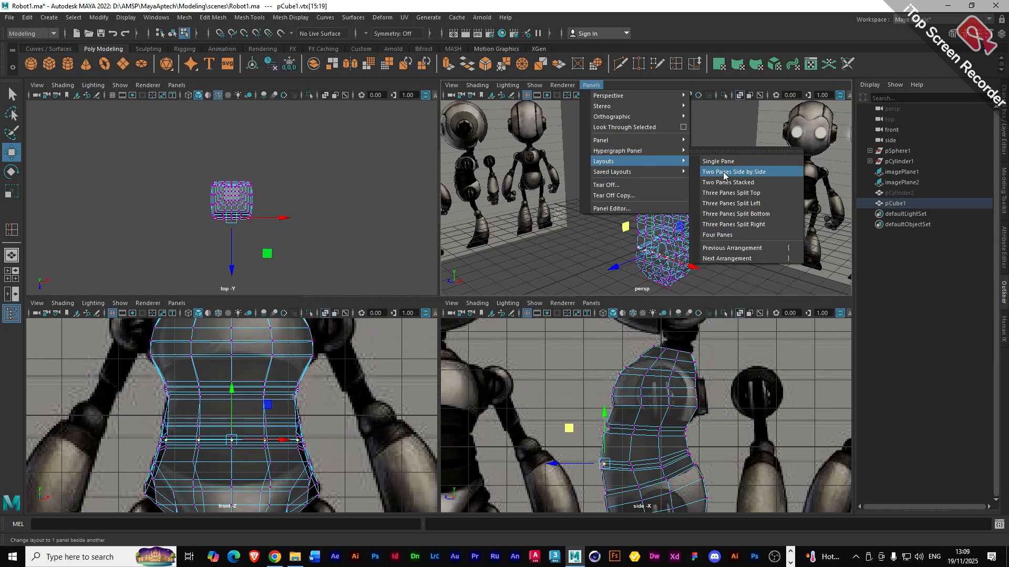
{"action": "left_click", "coordinate": [748, 204]}
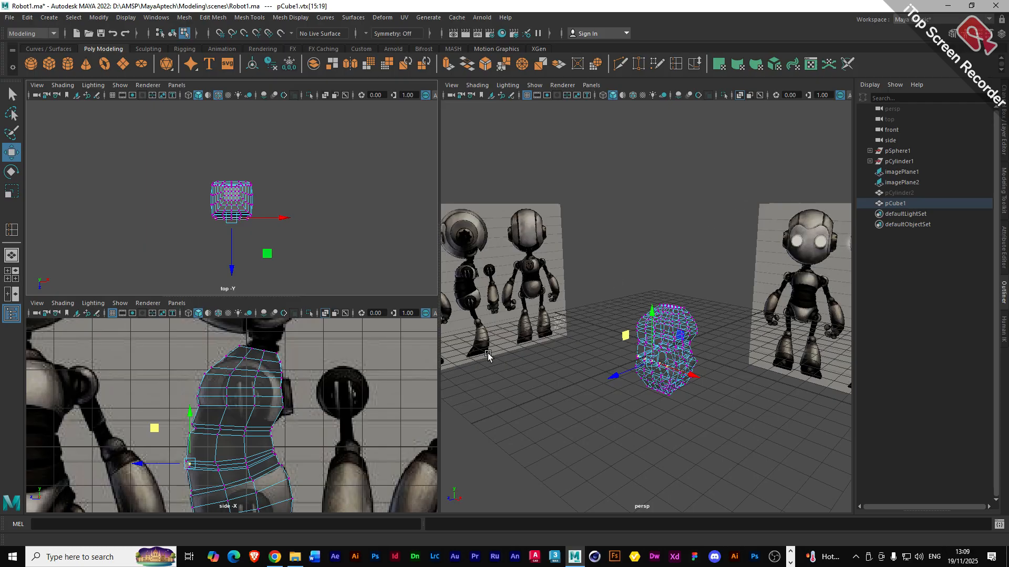
- Replace the top view with the front orthographic view and enable X-Ray display in it
{"action": "left_click", "coordinate": [175, 85]}
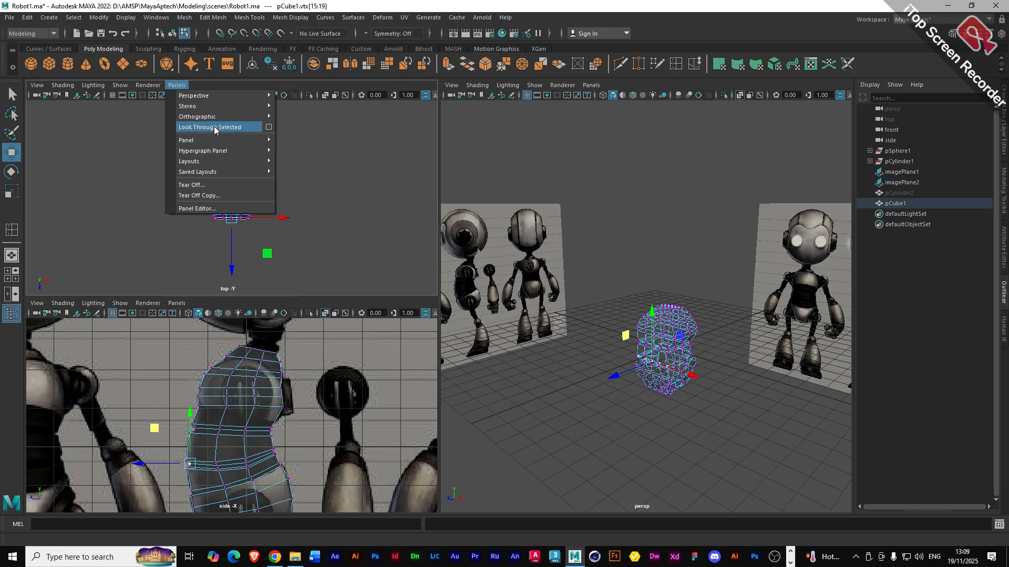
{"action": "mouse_move", "coordinate": [219, 139]}
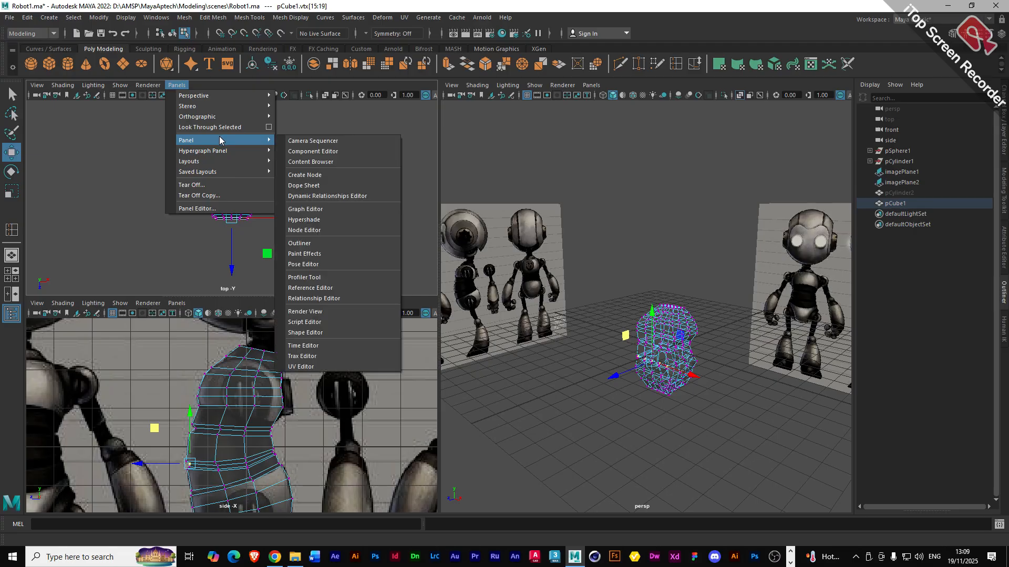
{"action": "mouse_move", "coordinate": [243, 116]}
{"action": "left_click", "coordinate": [297, 118]}
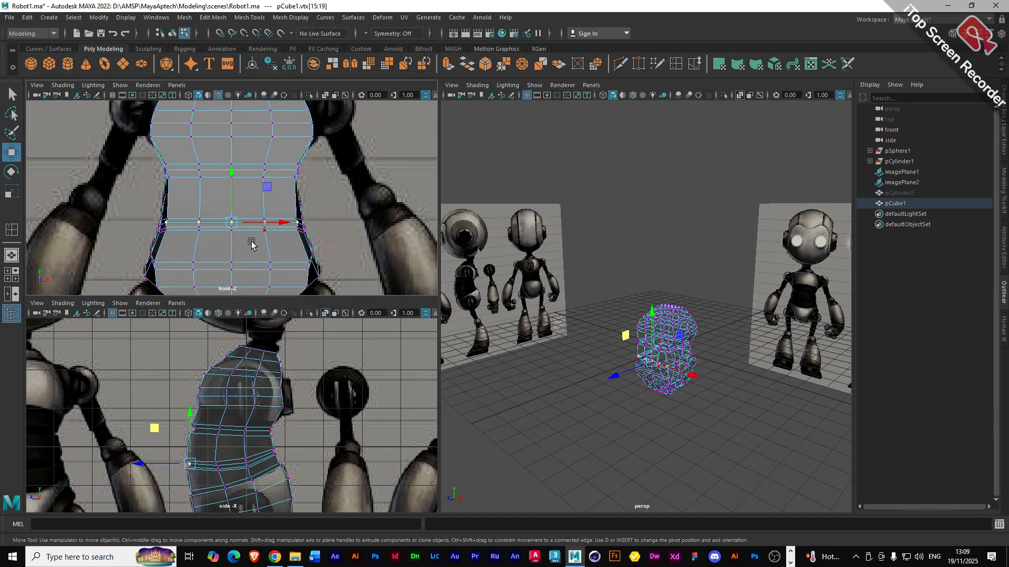
{"action": "left_click", "coordinate": [325, 95]}
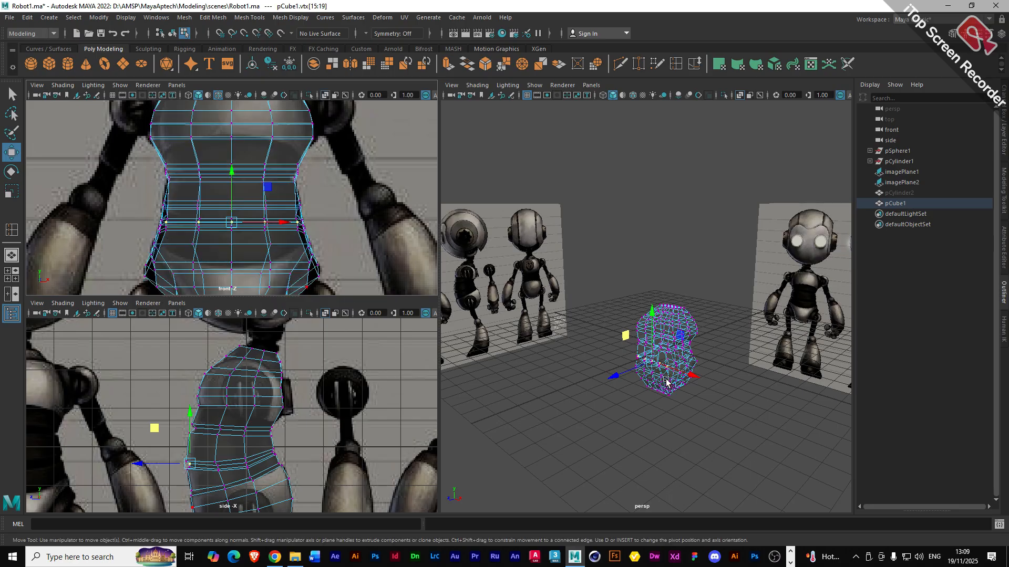
- Disable X-Ray display in the perspective view and return the torso mesh to object mode
{"action": "scroll", "coordinate": [668, 382], "scroll_direction": "up", "scroll_amount": 4}
{"action": "left_click", "coordinate": [740, 95]}
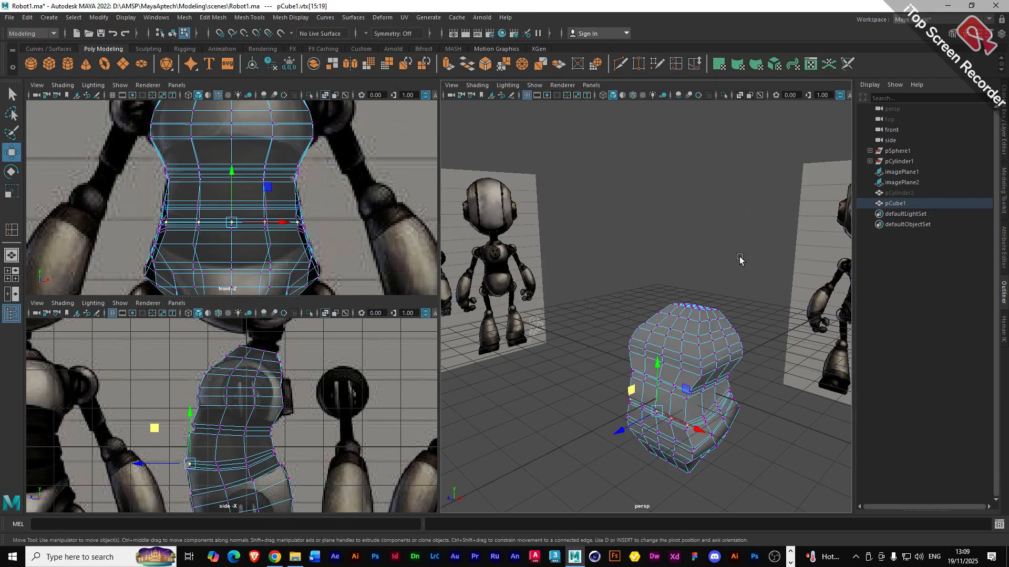
{"action": "left_click", "coordinate": [572, 372]}
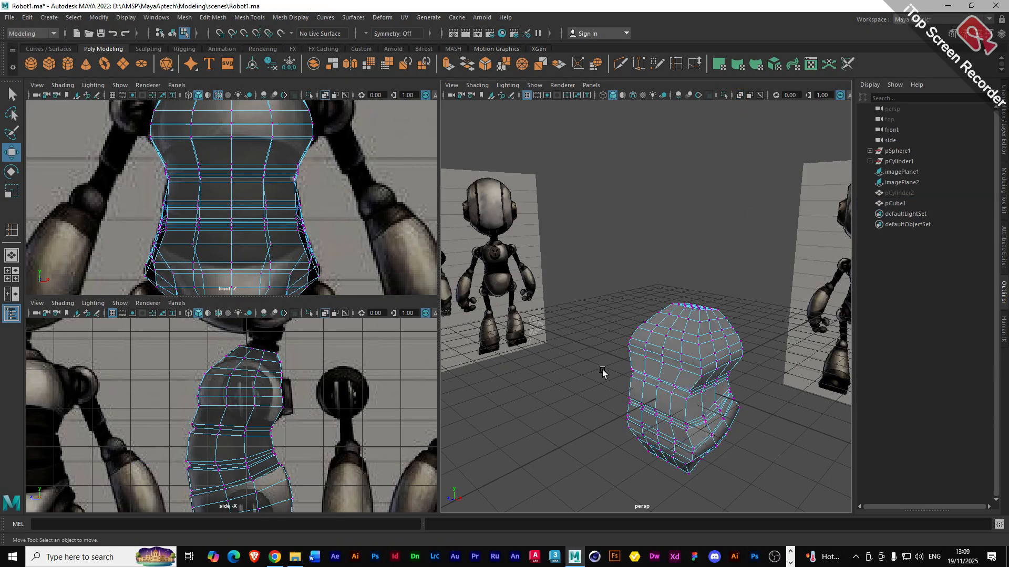
{"action": "right_click_drag", "start_coordinate": [659, 287], "coordinate": [704, 256]}
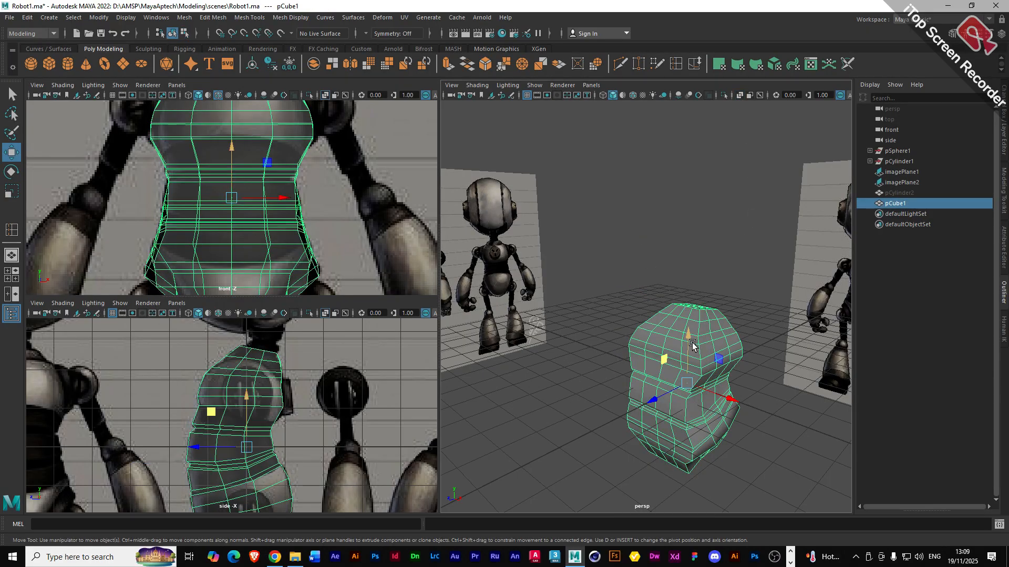
- Preview the torso with smoothed mesh display and examine its profile from the side in the perspective view
{"action": "left_click", "coordinate": [579, 428]}
{"action": "left_click_drag", "start_coordinate": [685, 427], "coordinate": [657, 427], "text": "alt"}
{"action": "left_click", "coordinate": [251, 220]}
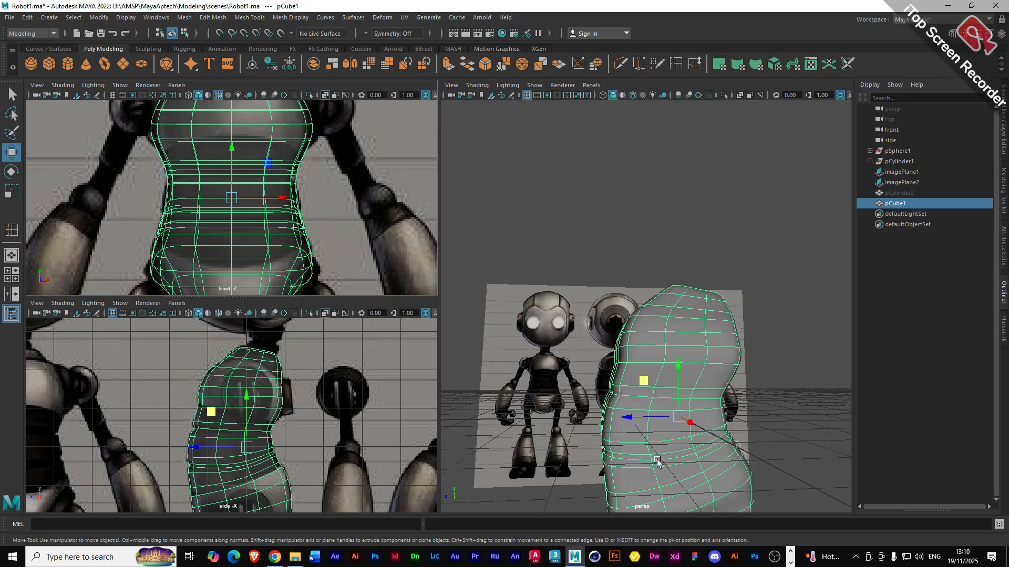
- Hide the cube-based torso mesh and show the hidden cylinder pCylinder2
{"action": "left_click_drag", "start_coordinate": [649, 473], "coordinate": [685, 465], "text": "alt"}
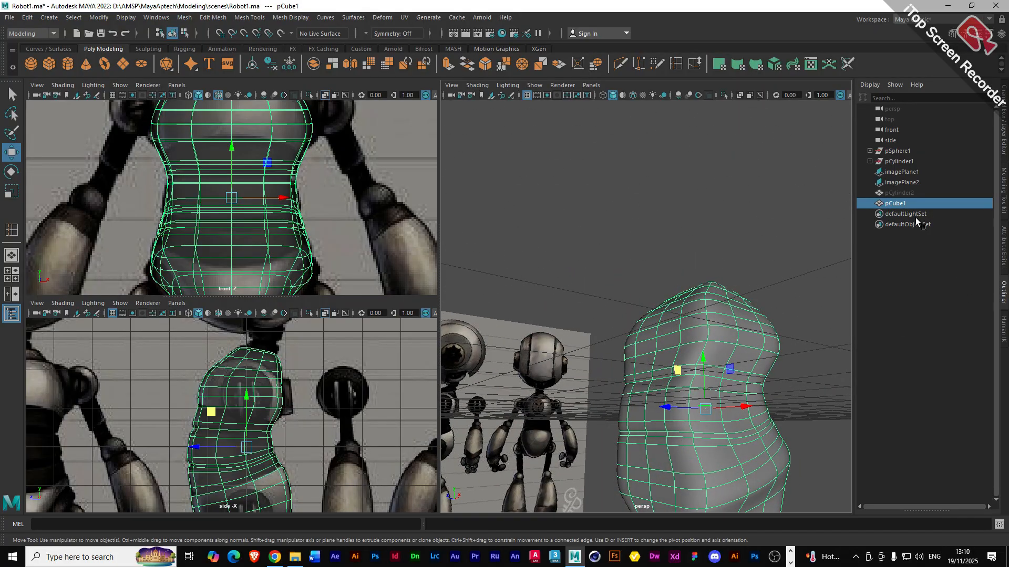
{"action": "key", "text": "h"}
{"action": "left_click", "coordinate": [903, 194]}
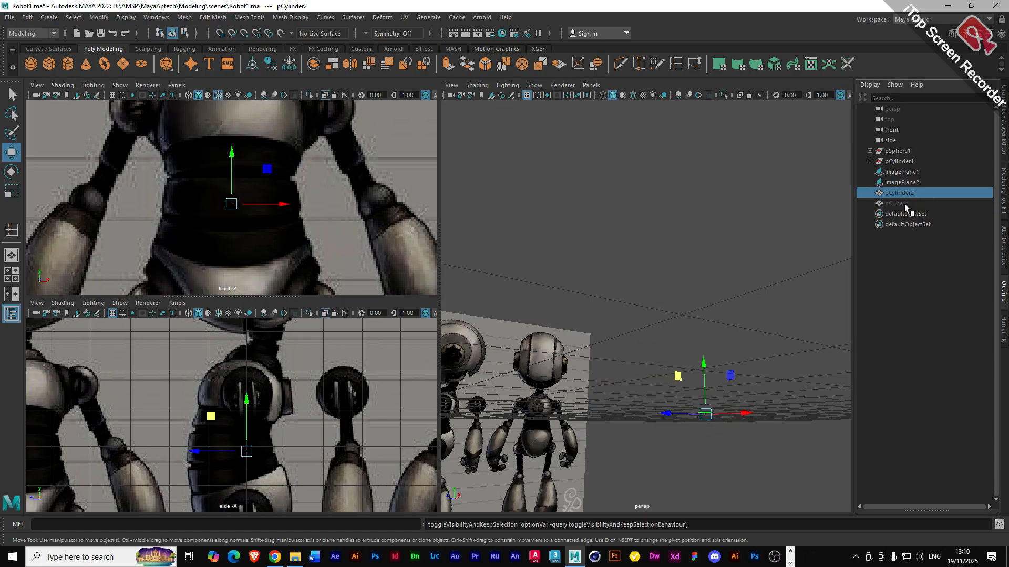
{"action": "key", "text": "h"}
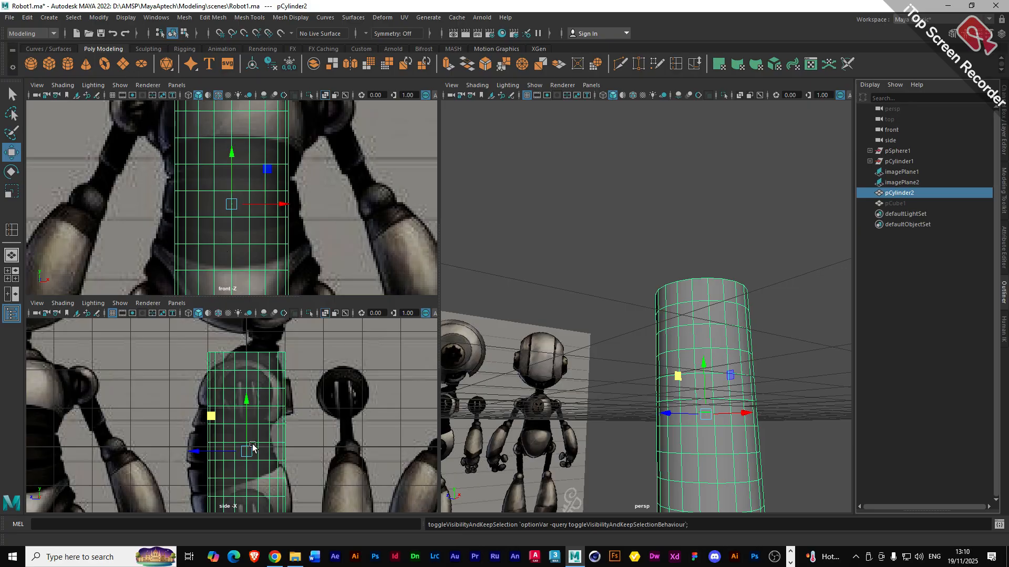
- Scale the cylinder vertically to about 2.398 to fit the robot's torso height in the side view
{"action": "scroll", "coordinate": [252, 449], "scroll_direction": "down", "scroll_amount": 1}
{"action": "scroll", "coordinate": [230, 489], "scroll_direction": "down", "scroll_amount": 1}
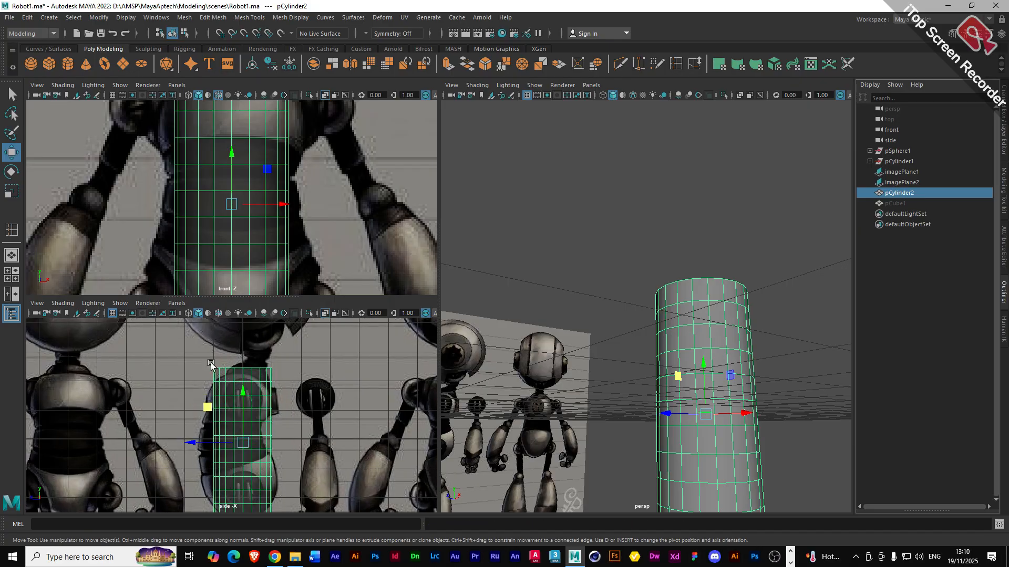
{"action": "scroll", "coordinate": [233, 487], "scroll_direction": "down", "scroll_amount": 1}
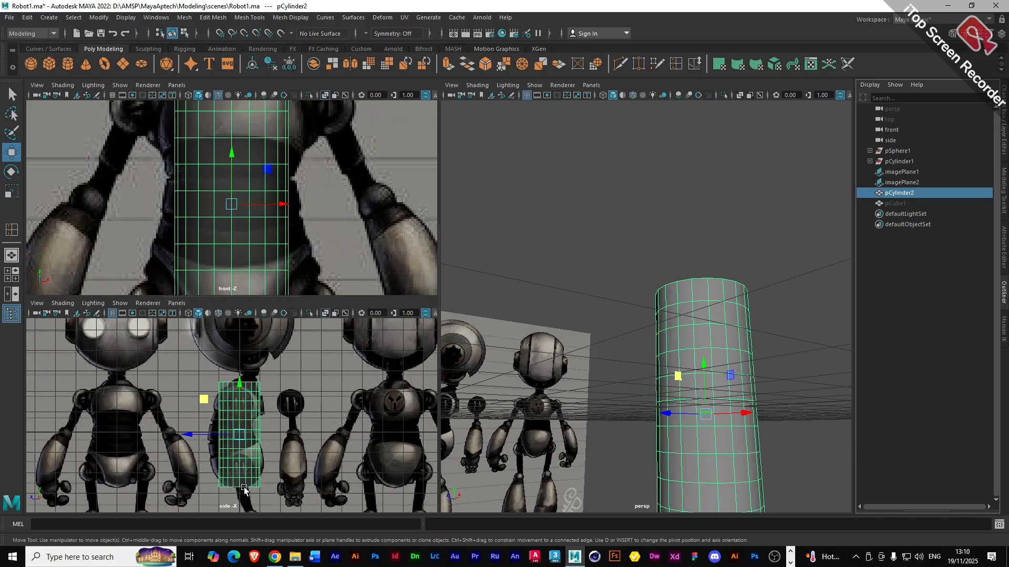
{"action": "key", "text": "r"}
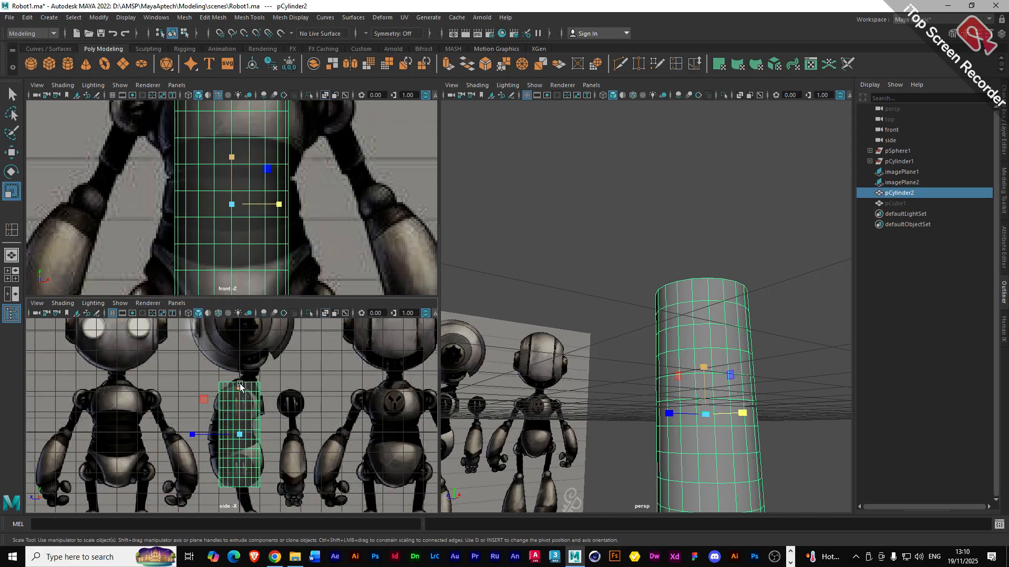
{"action": "left_click_drag", "start_coordinate": [237, 392], "coordinate": [237, 392]}
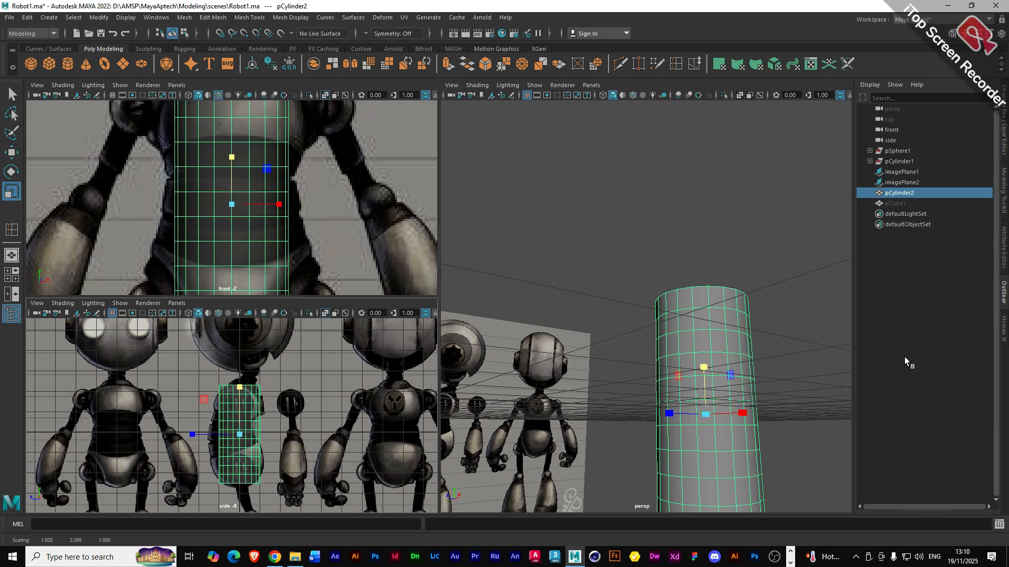
- Enable Round Cap on the cylinder with 6 cap subdivisions and scale its height to about 1.39 to fit the torso
{"action": "left_click", "coordinate": [1002, 265]}
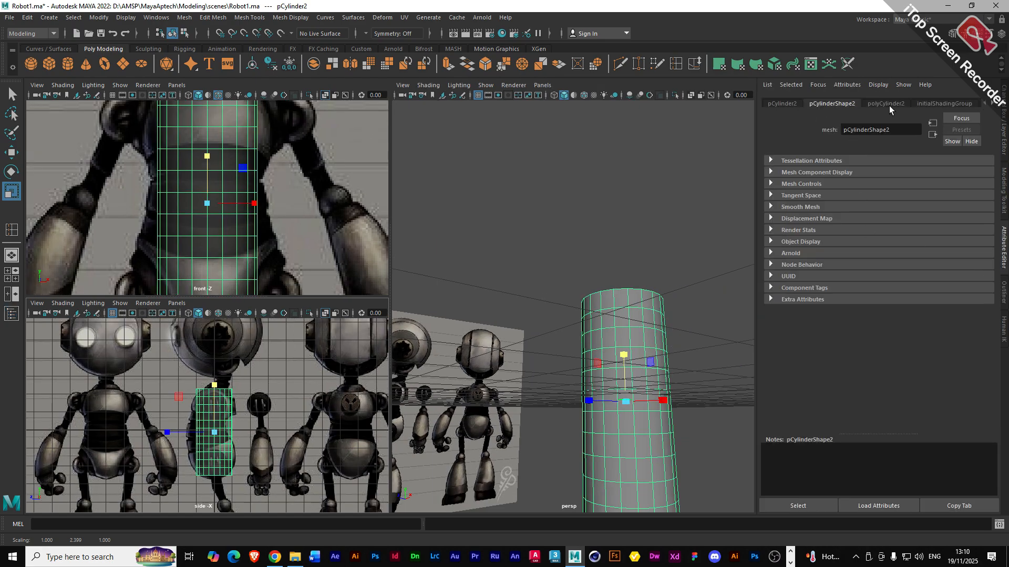
{"action": "left_click", "coordinate": [889, 106]}
{"action": "left_click", "coordinate": [847, 232]}
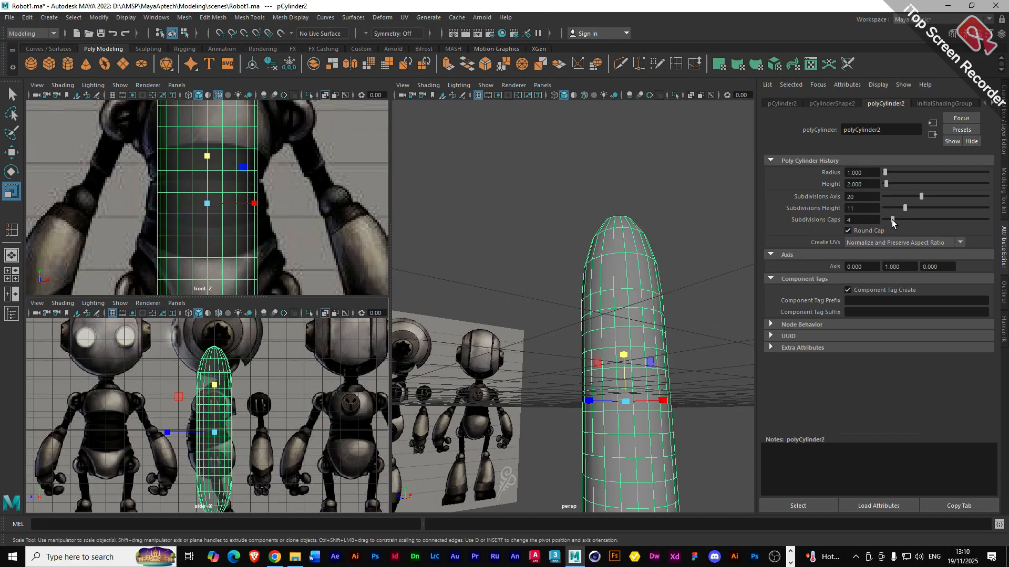
{"action": "left_click_drag", "start_coordinate": [893, 219], "coordinate": [897, 223]}
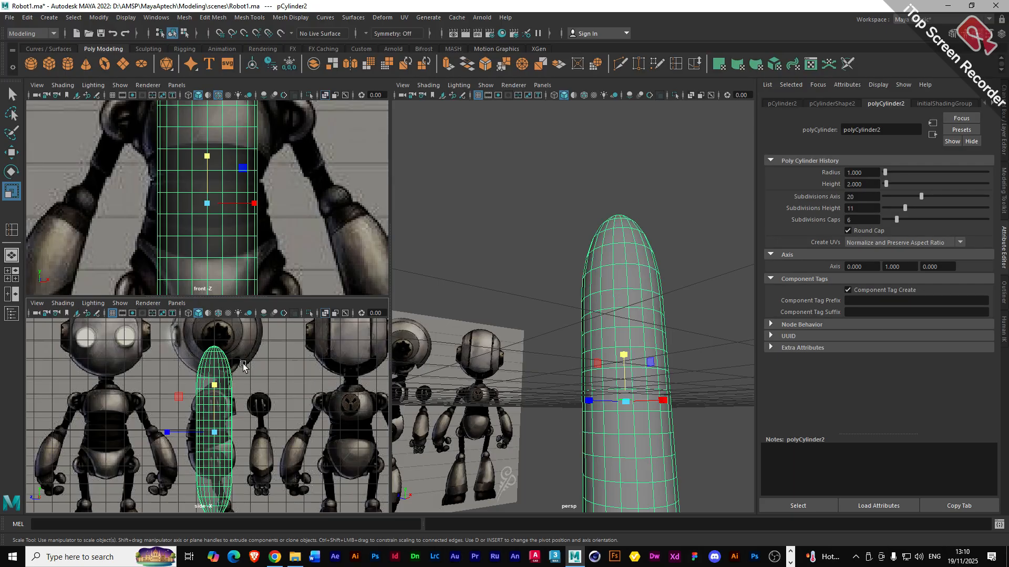
{"action": "left_click_drag", "start_coordinate": [214, 385], "coordinate": [216, 406]}
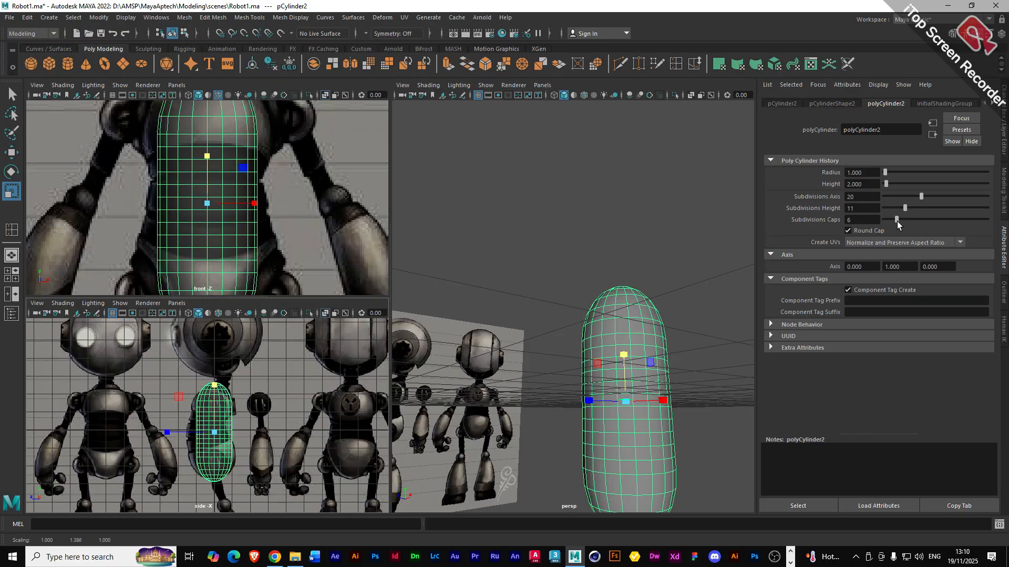
- Set the cylinder's Subdivisions Caps to 8 and its Subdivisions Height to 8
{"action": "left_click_drag", "start_coordinate": [898, 225], "coordinate": [900, 226]}
{"action": "scroll", "coordinate": [194, 447], "scroll_direction": "up", "scroll_amount": 2}
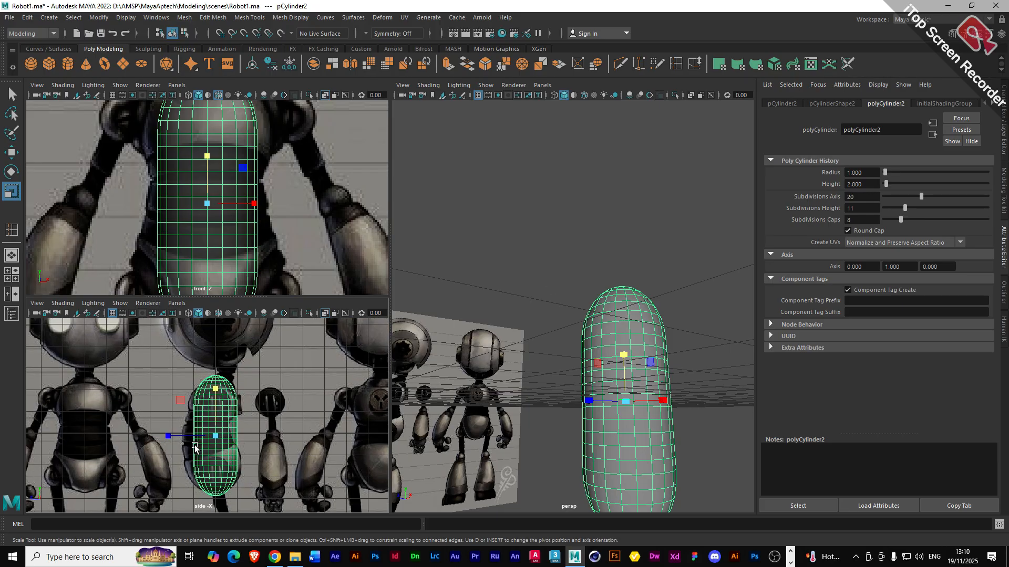
{"action": "scroll", "coordinate": [195, 447], "scroll_direction": "up", "scroll_amount": 3}
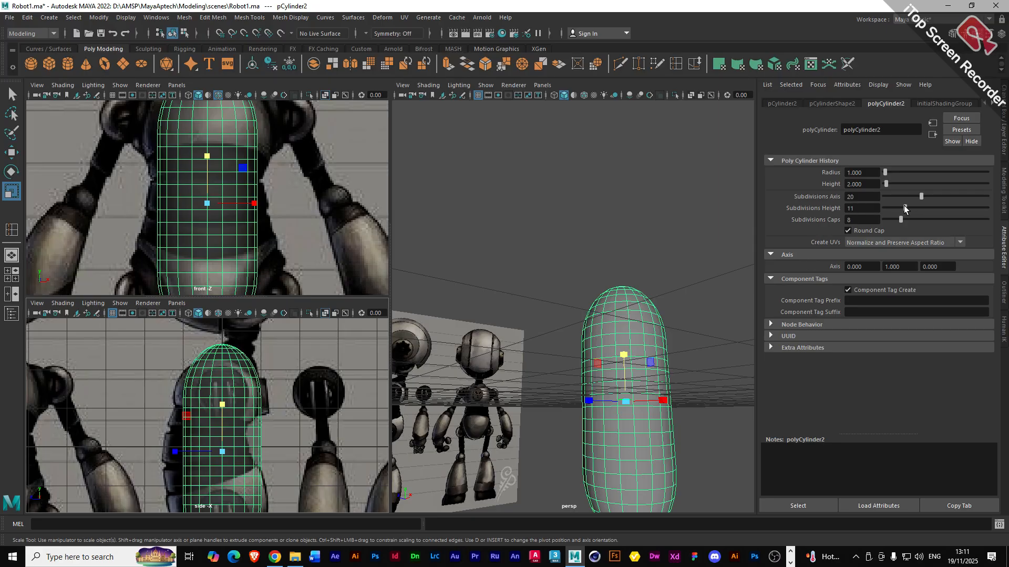
{"action": "left_click_drag", "start_coordinate": [904, 206], "coordinate": [896, 204]}
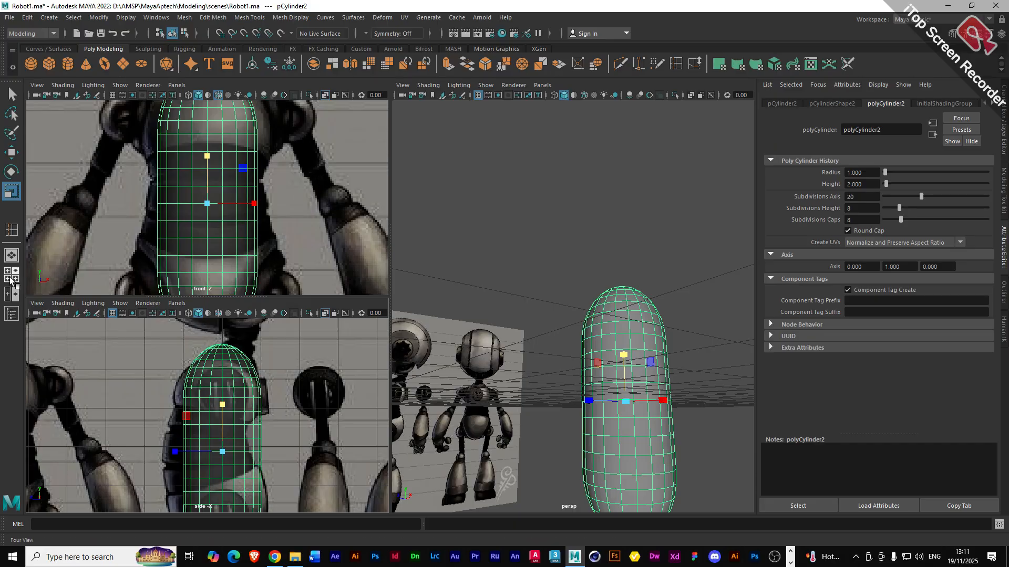
- Arrange two side-by-side viewports with the front and side orthographic views, and enable X-Ray display in the side view
{"action": "left_click", "coordinate": [8, 296]}
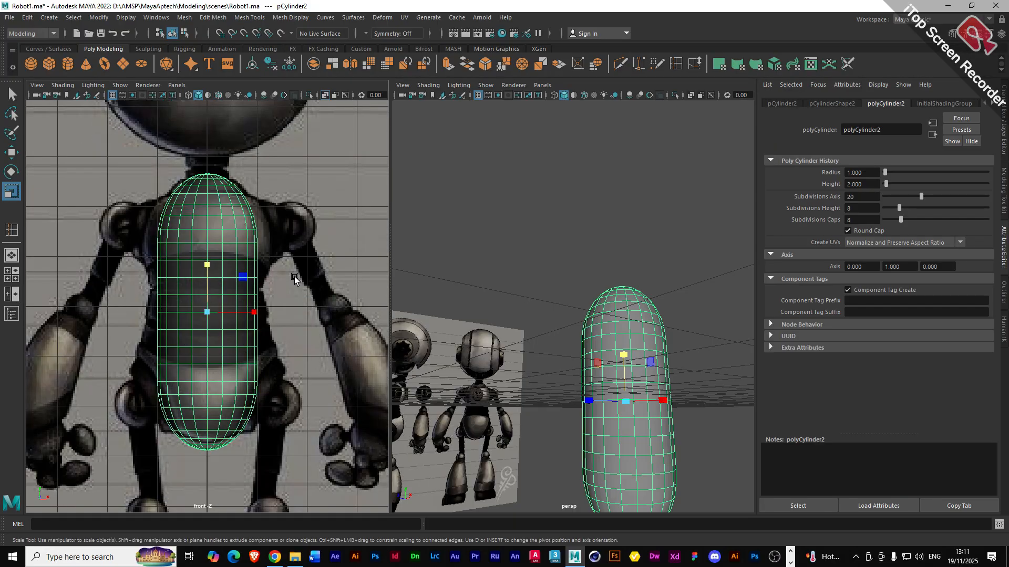
{"action": "left_click", "coordinate": [542, 85]}
{"action": "mouse_move", "coordinate": [568, 116]}
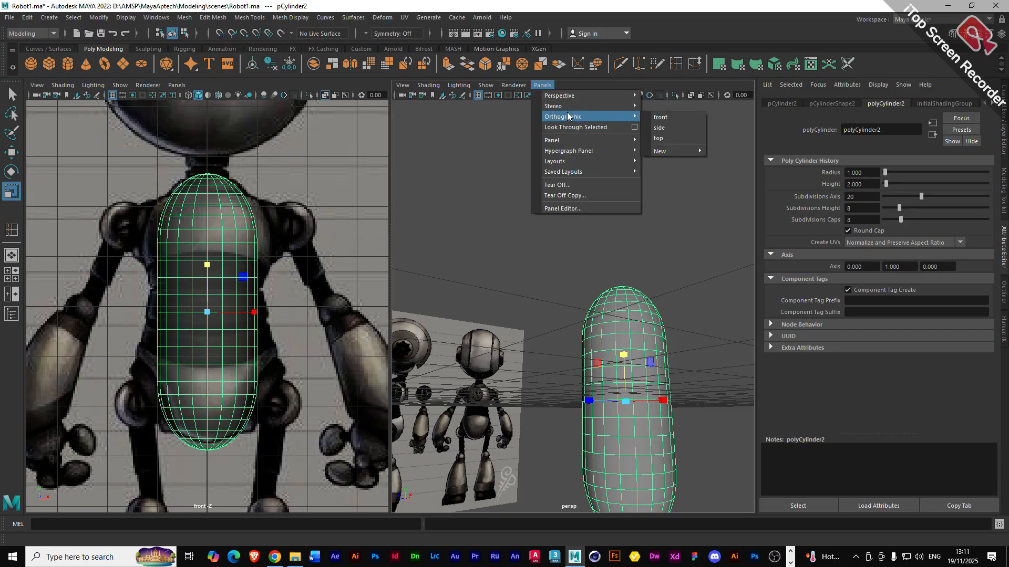
{"action": "left_click", "coordinate": [661, 127]}
{"action": "scroll", "coordinate": [601, 325], "scroll_direction": "up", "scroll_amount": 2}
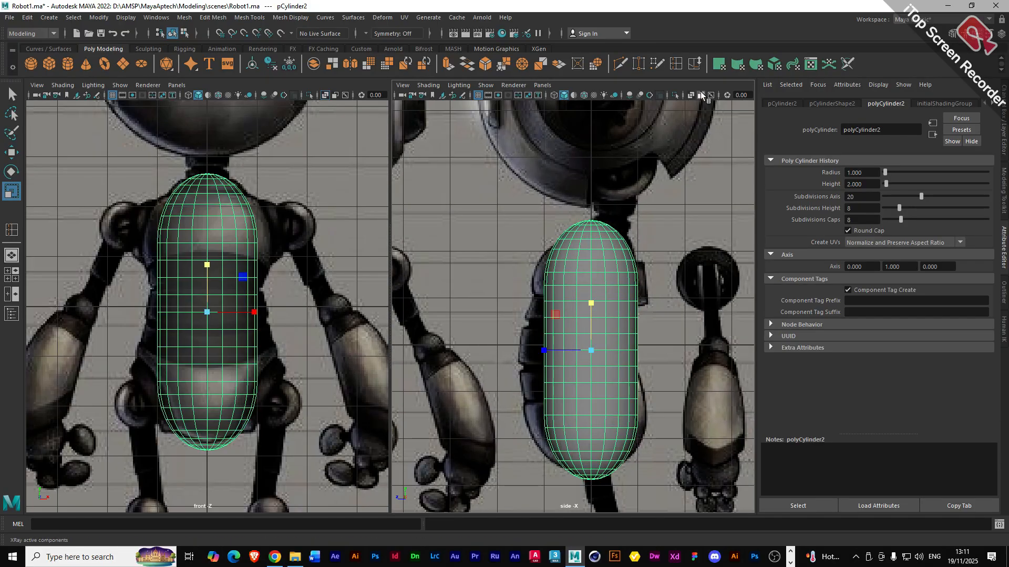
{"action": "key", "text": "alt+x"}
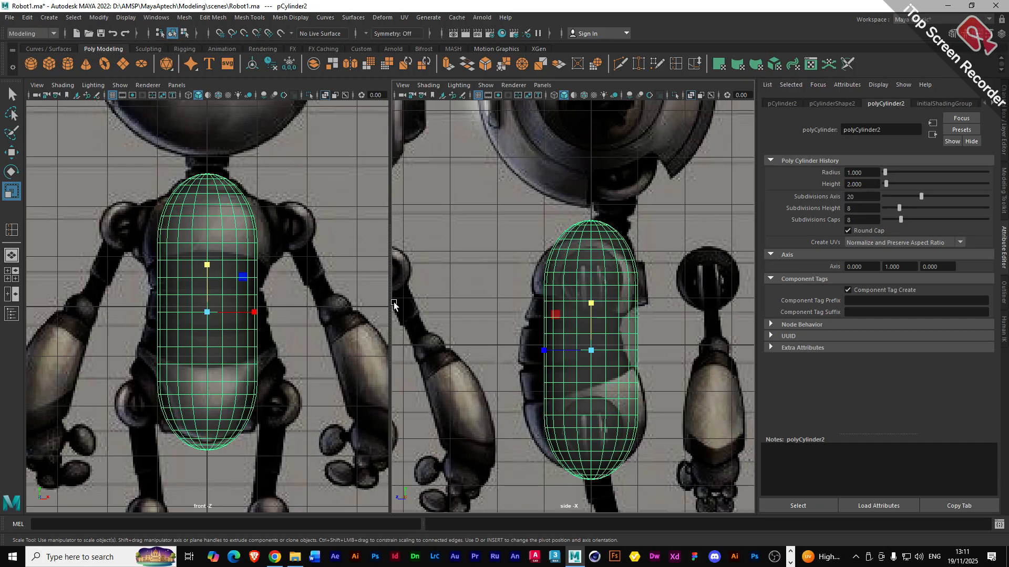
- Switch the rounded cylinder to vertex component mode
{"action": "right_click", "coordinate": [192, 348]}
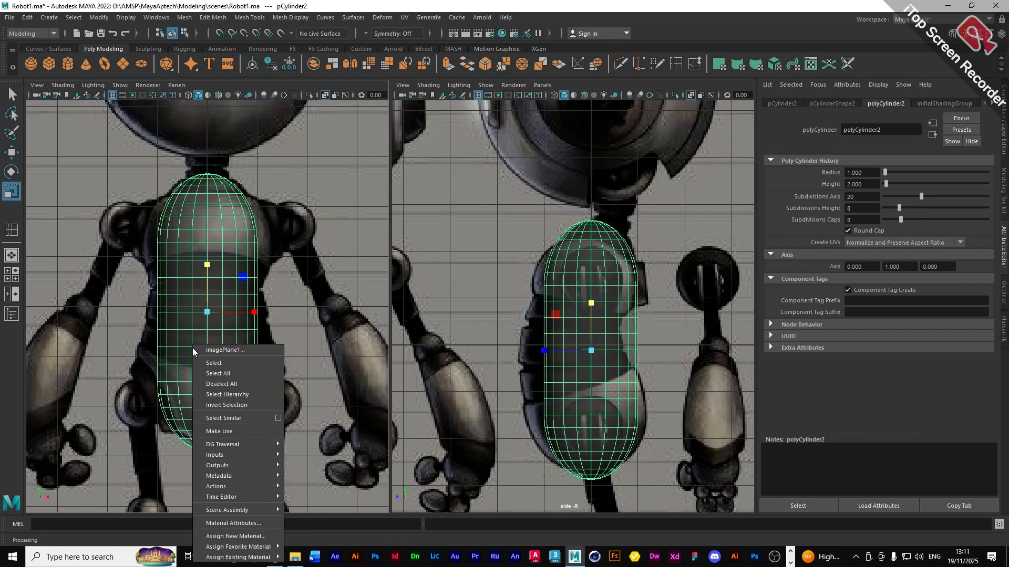
{"action": "right_click", "coordinate": [192, 347]}
{"action": "left_click", "coordinate": [189, 338]}
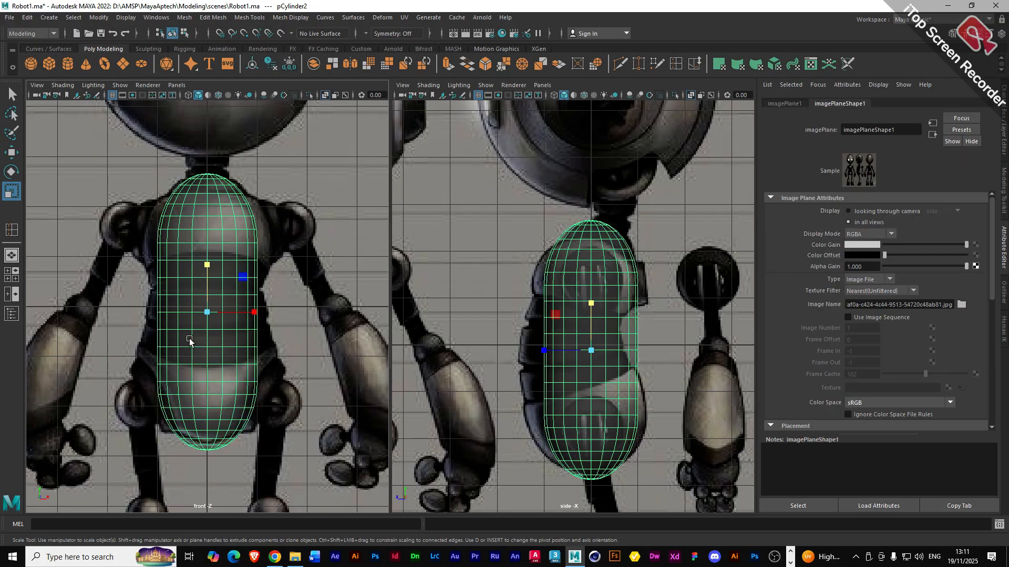
{"action": "right_click", "coordinate": [189, 339]}
{"action": "right_click_drag", "start_coordinate": [177, 282], "coordinate": [148, 269]}
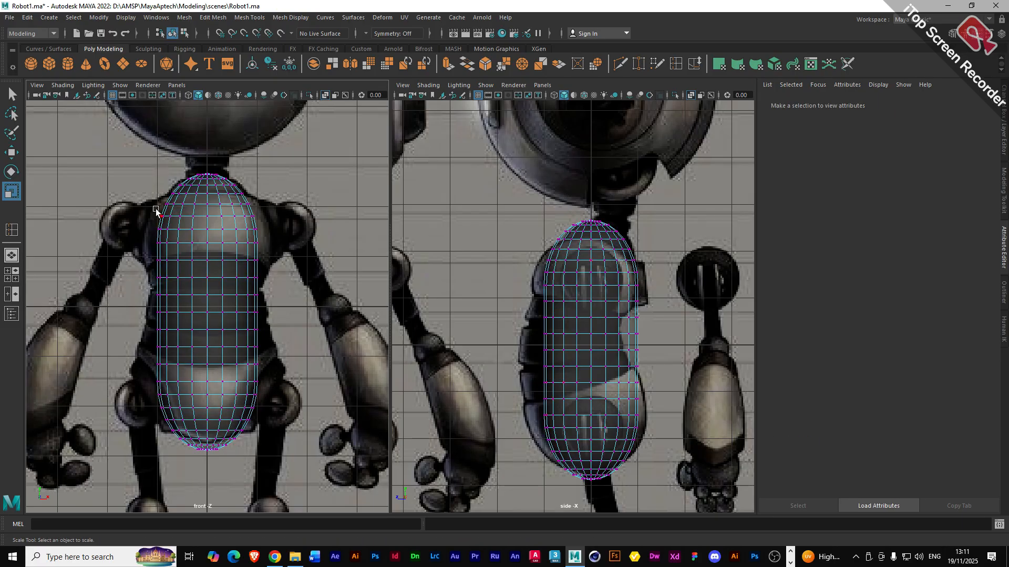
- Widen the vertex ring at shoulder height in depth and move it forward toward the chest outline in the side view
{"action": "left_click_drag", "start_coordinate": [542, 259], "coordinate": [678, 263]}
{"action": "scroll", "coordinate": [545, 279], "scroll_direction": "up", "scroll_amount": 3}
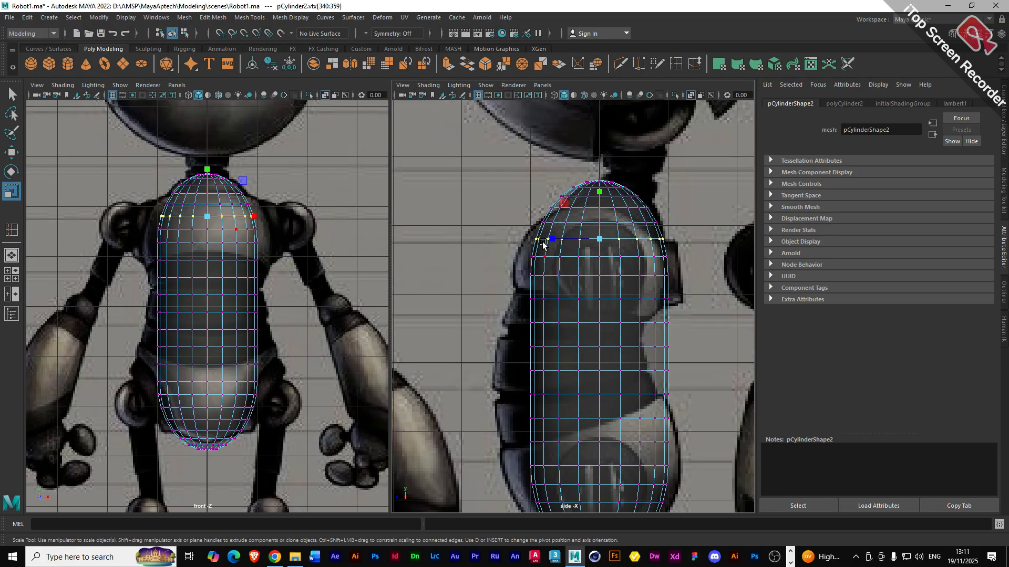
{"action": "left_click_drag", "start_coordinate": [547, 239], "coordinate": [548, 240]}
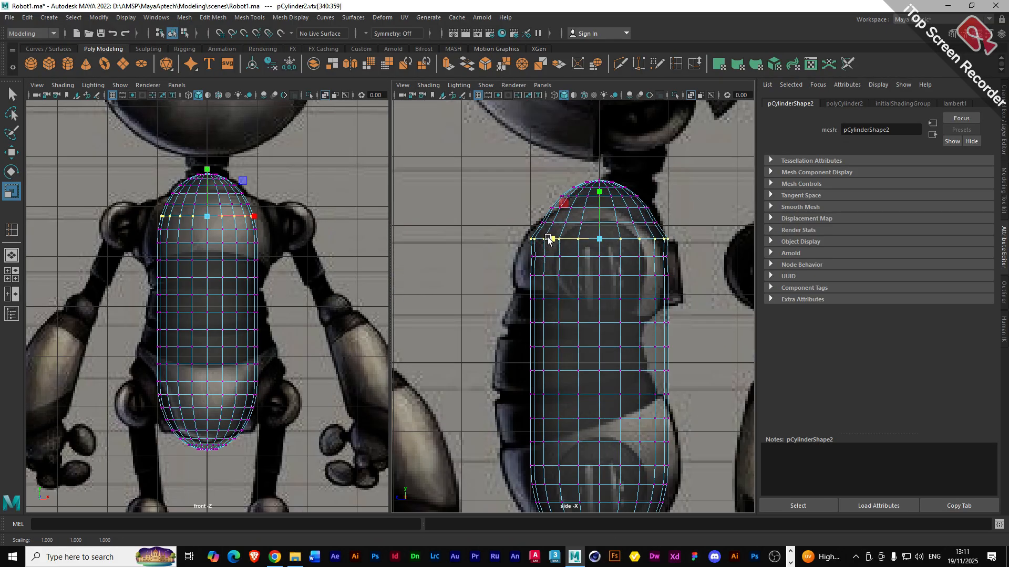
{"action": "key", "text": "w"}
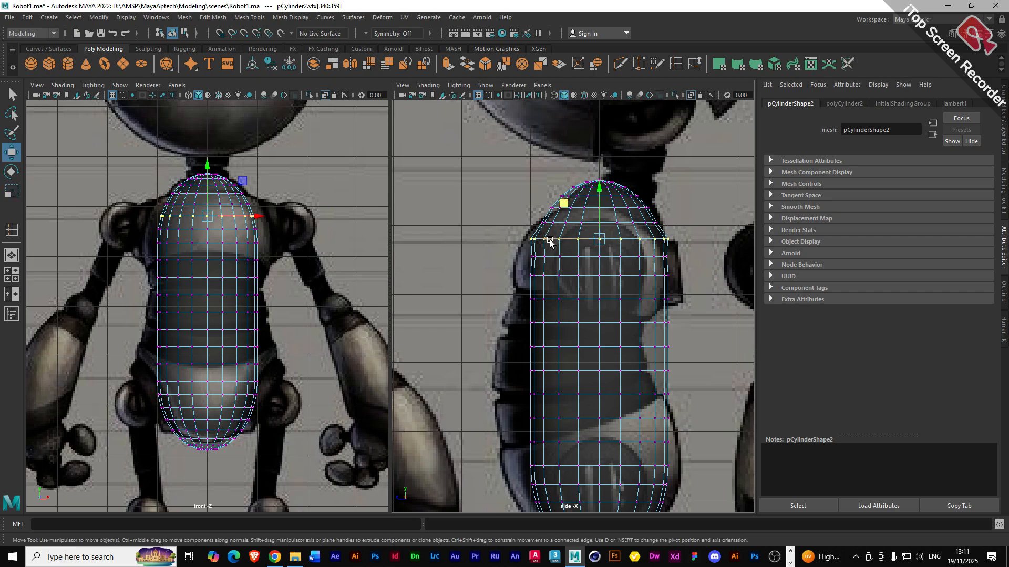
{"action": "middle_click_drag", "start_coordinate": [548, 241], "coordinate": [544, 241]}
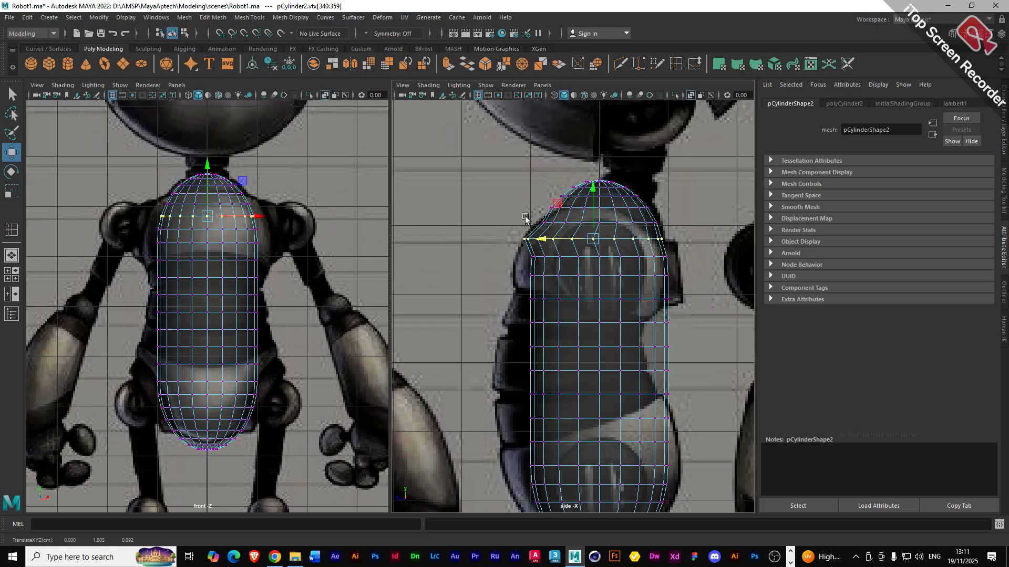
- Move the next vertex ring up forward, then widen it and the ring above in depth to follow the upper chest
{"action": "left_click_drag", "start_coordinate": [526, 216], "coordinate": [666, 228]}
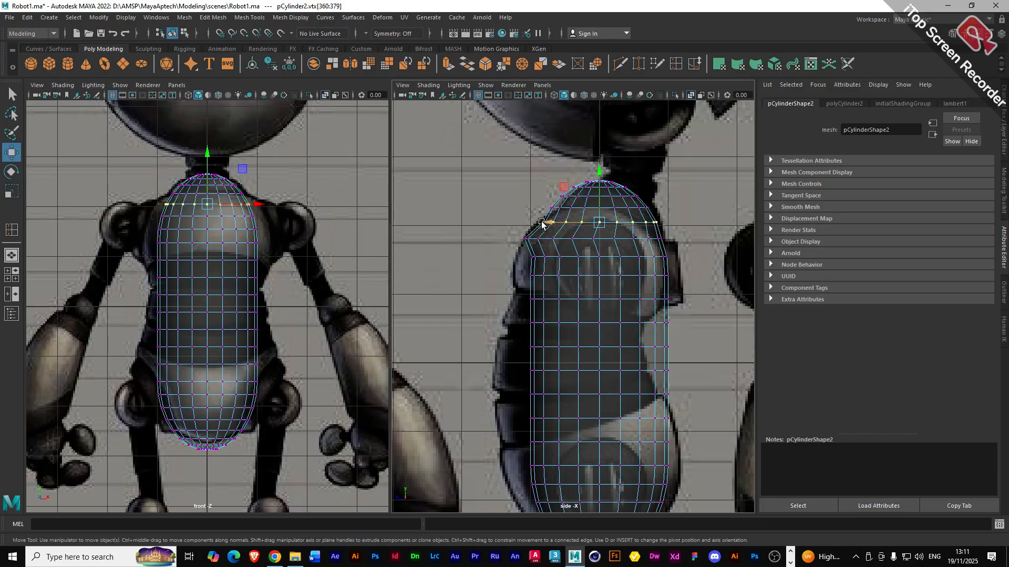
{"action": "middle_click_drag", "start_coordinate": [542, 224], "coordinate": [547, 222]}
{"action": "key", "text": "r"}
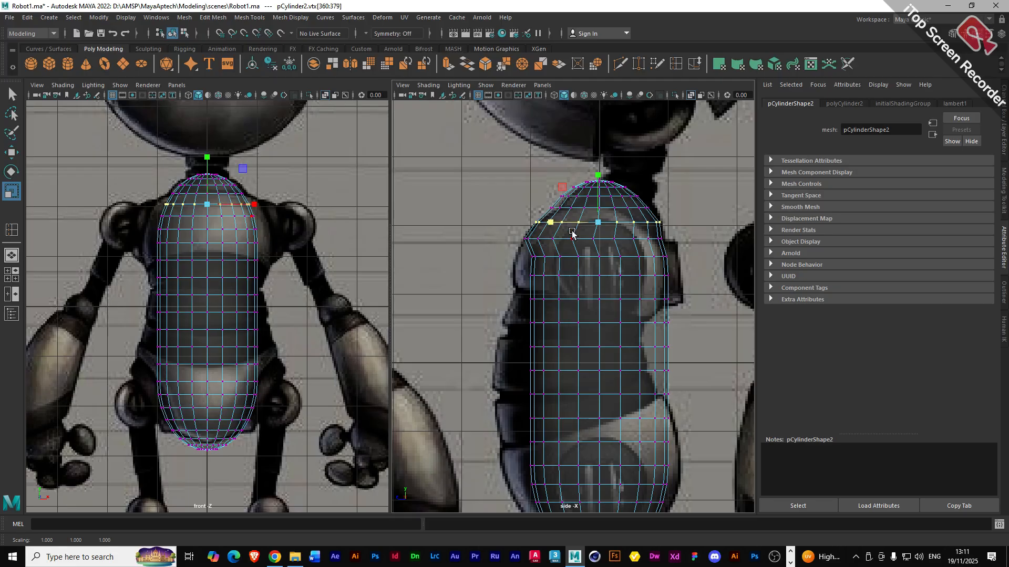
{"action": "left_click_drag", "start_coordinate": [540, 200], "coordinate": [655, 214]}
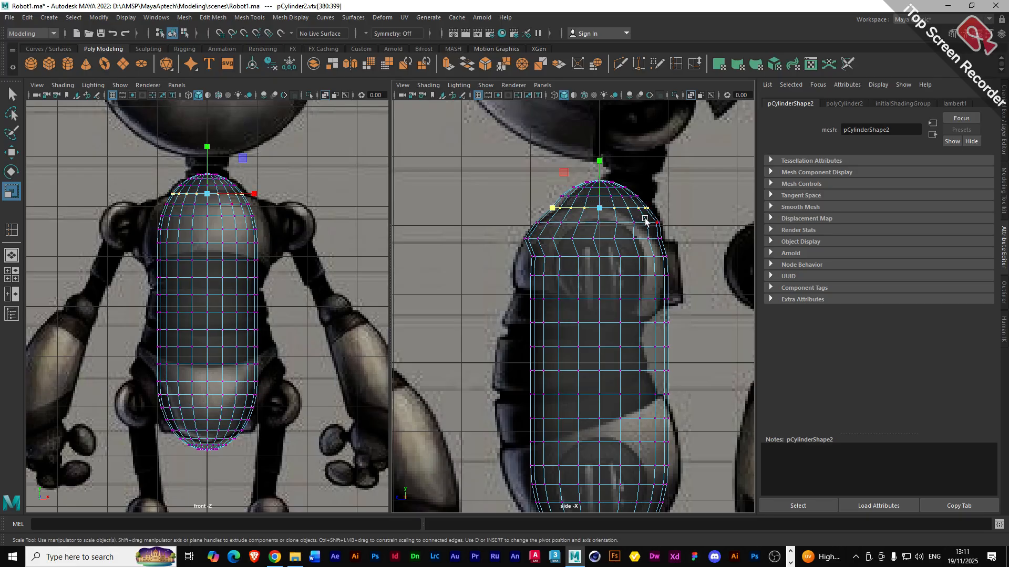
- Move the top three vertex rings of the rounded cap back toward the neck, shifting the topmost ring further
{"action": "left_click_drag", "start_coordinate": [544, 174], "coordinate": [654, 211]}
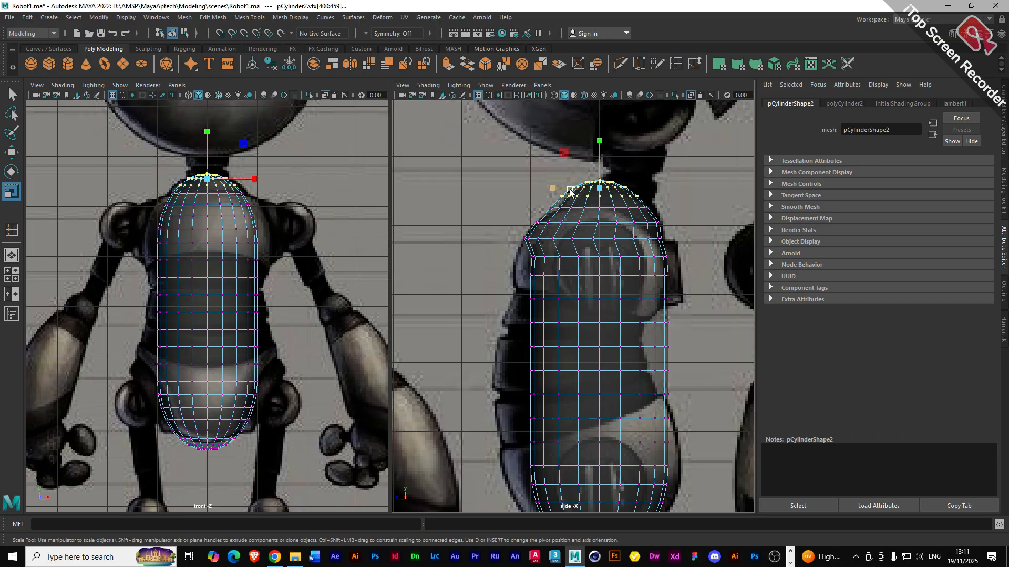
{"action": "key", "text": "w"}
{"action": "left_click_drag", "start_coordinate": [553, 188], "coordinate": [625, 184]}
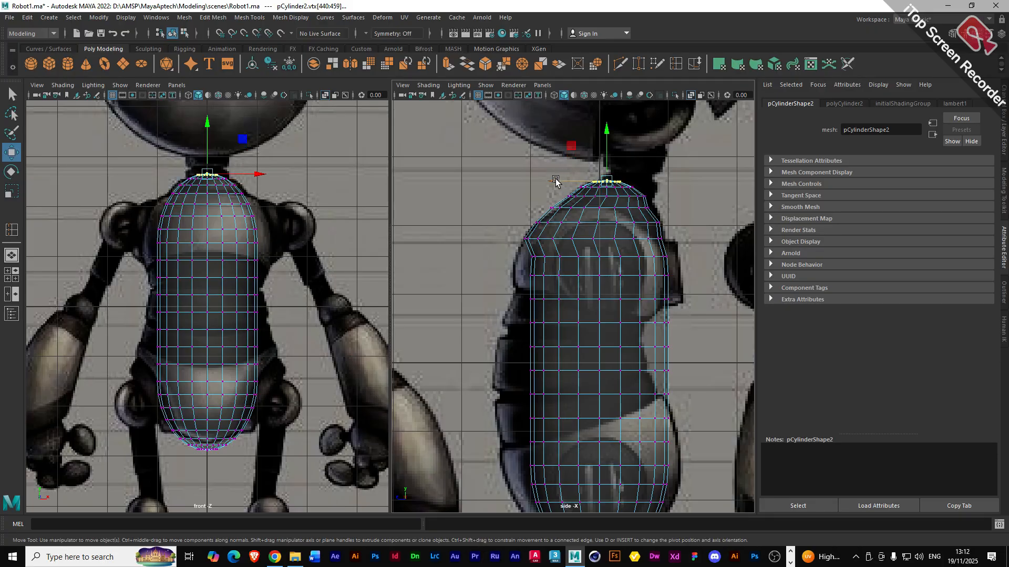
{"action": "left_click_drag", "start_coordinate": [557, 180], "coordinate": [566, 179]}
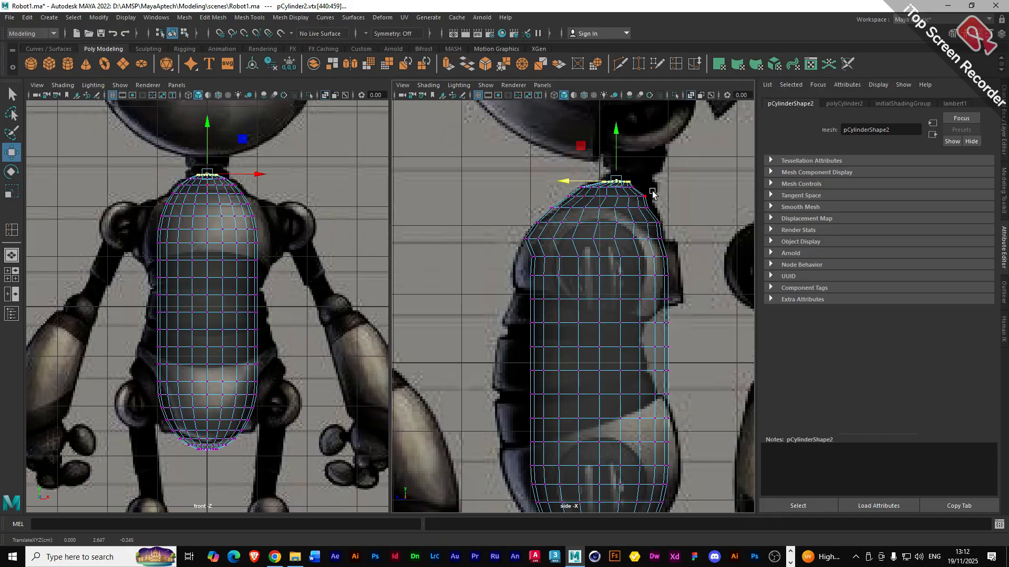
- Widen the second vertex ring from the top in depth and tilt it slightly down toward the back
{"action": "left_click_drag", "start_coordinate": [655, 198], "coordinate": [560, 189]}
{"action": "key", "text": "r"}
{"action": "key", "text": "e"}
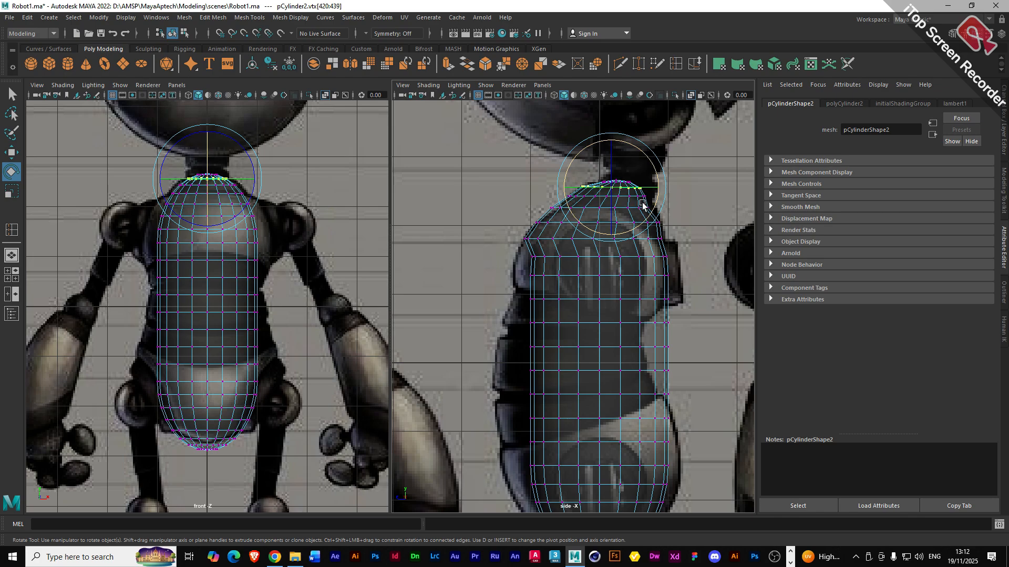
- Tilt the third and fourth vertex rings from the top down toward the back and shift each slightly backward
{"action": "key", "text": "q"}
{"action": "left_click_drag", "start_coordinate": [634, 201], "coordinate": [554, 193]}
{"action": "key", "text": "e"}
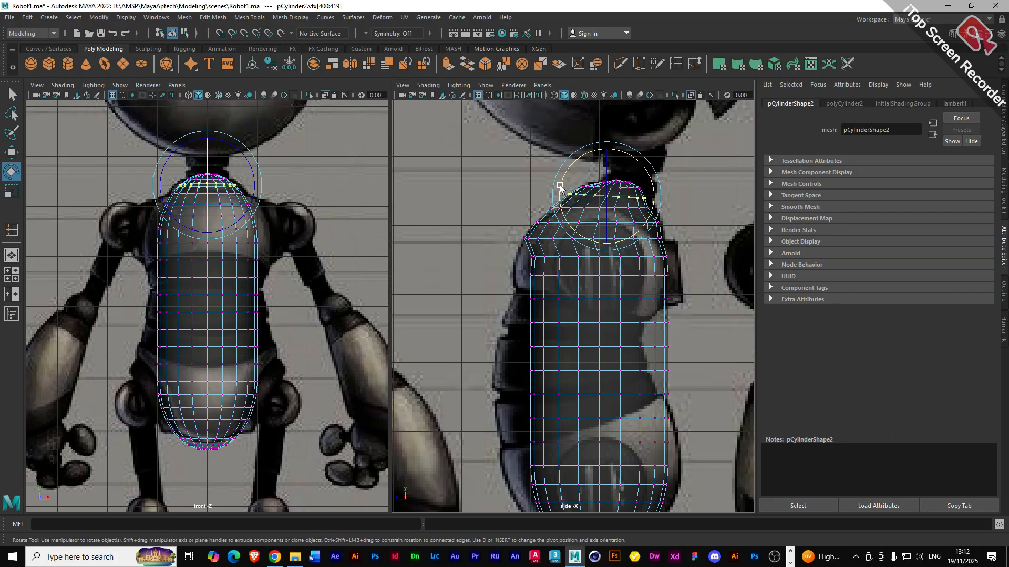
{"action": "key", "text": "w"}
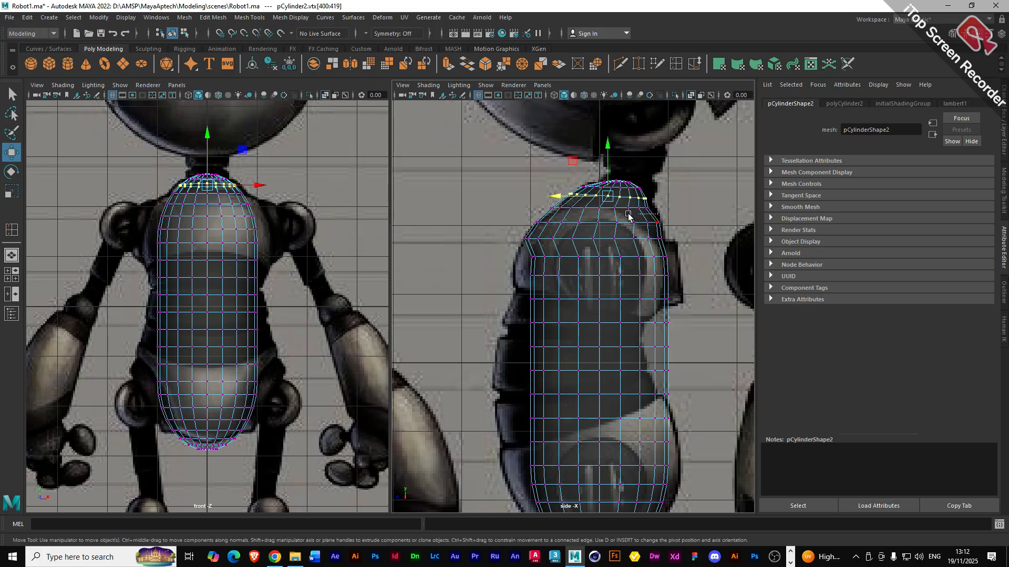
{"action": "left_click_drag", "start_coordinate": [656, 221], "coordinate": [556, 207]}
{"action": "key", "text": "e"}
{"action": "key", "text": "w"}
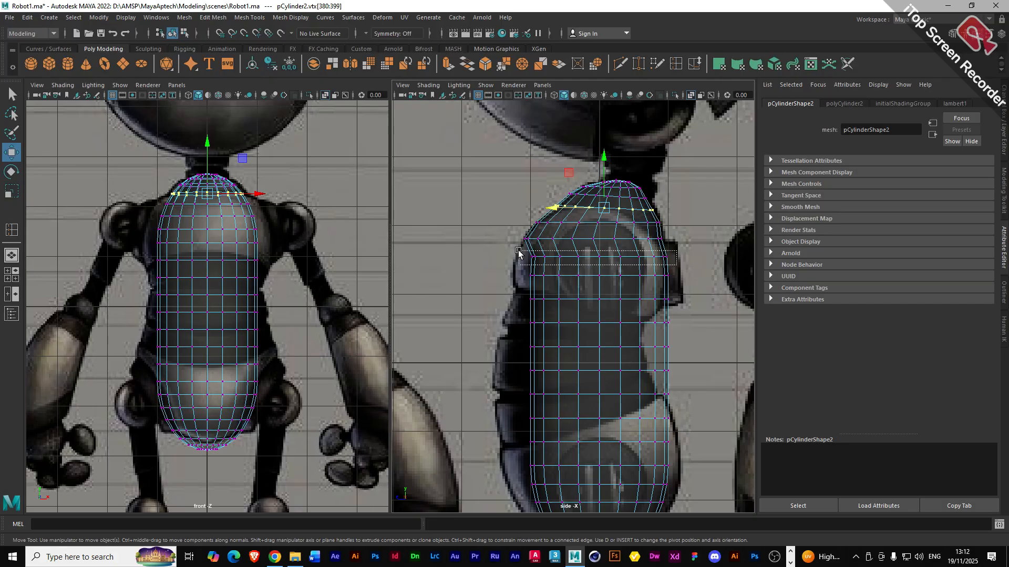
- Move the seventh and eighth vertex rings from the top forward and widen them in depth to follow the chest
{"action": "double_click", "coordinate": [547, 257]}
{"action": "middle_click_drag", "start_coordinate": [547, 256], "coordinate": [538, 257]}
{"action": "key", "text": "r"}
{"action": "left_click_drag", "start_coordinate": [543, 257], "coordinate": [538, 258]}
{"action": "left_click_drag", "start_coordinate": [677, 290], "coordinate": [538, 275]}
{"action": "key", "text": "w"}
- Set the cylinder's axis subdivisions to 12
{"action": "left_click", "coordinate": [855, 105]}
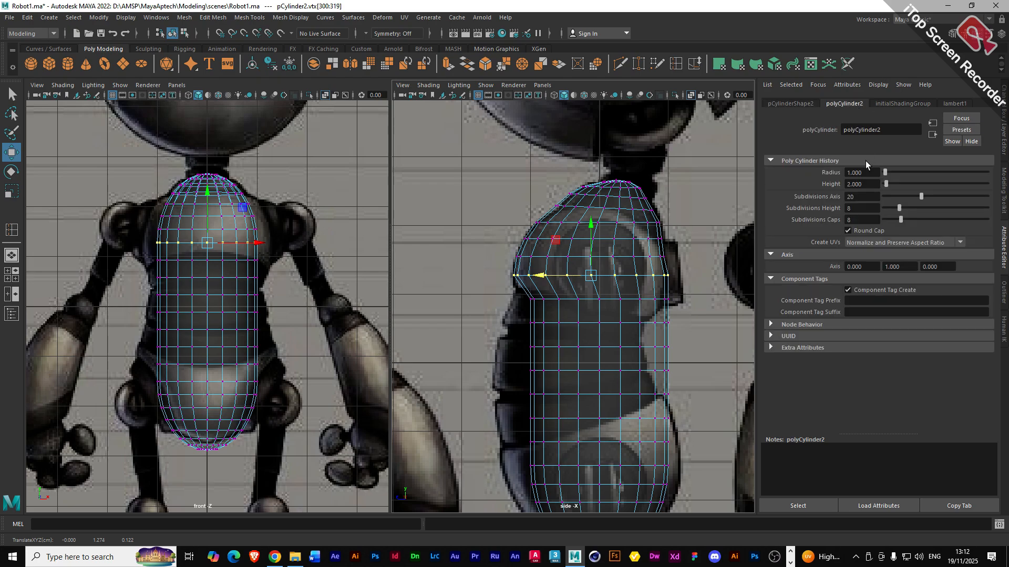
{"action": "left_click_drag", "start_coordinate": [920, 197], "coordinate": [903, 200]}
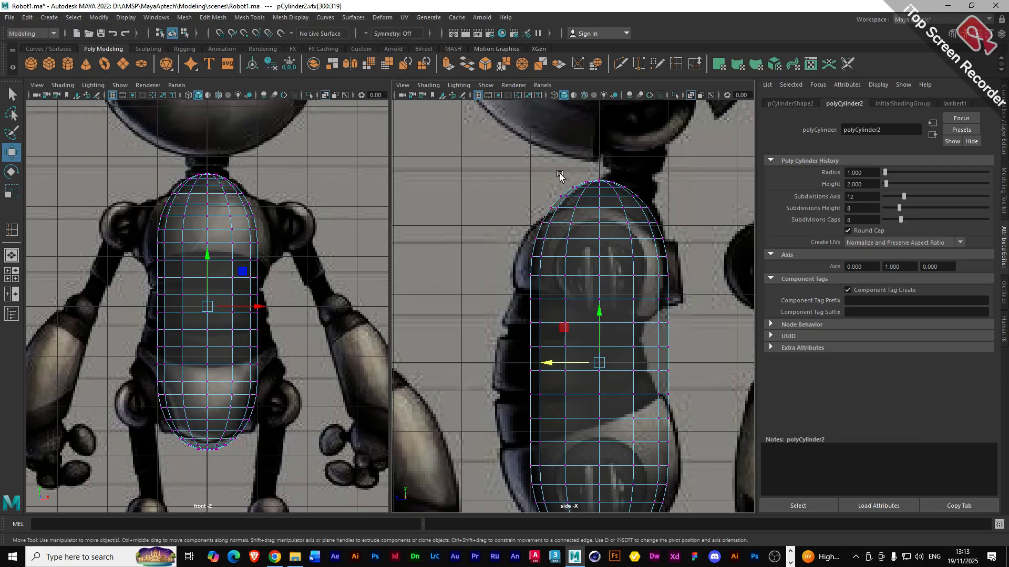
- Widen the sixth vertex ring from the top in depth, and tilt it and the fifth ring down toward the back
{"action": "left_click_drag", "start_coordinate": [550, 167], "coordinate": [626, 194]}
{"action": "left_click_drag", "start_coordinate": [522, 235], "coordinate": [674, 248]}
{"action": "key", "text": "r"}
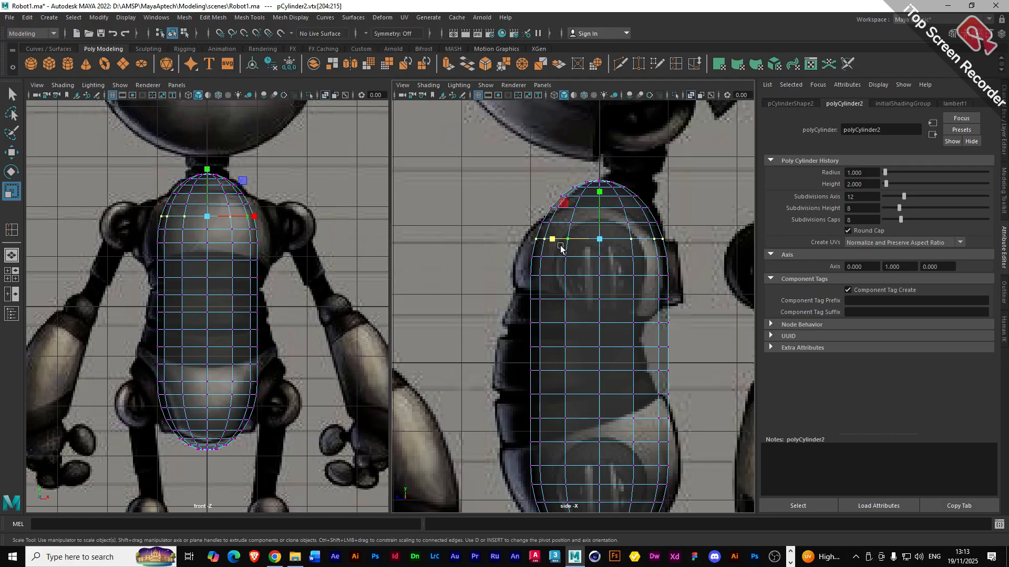
{"action": "left_click_drag", "start_coordinate": [552, 240], "coordinate": [672, 236]}
{"action": "key", "text": "w"}
{"action": "key", "text": "e"}
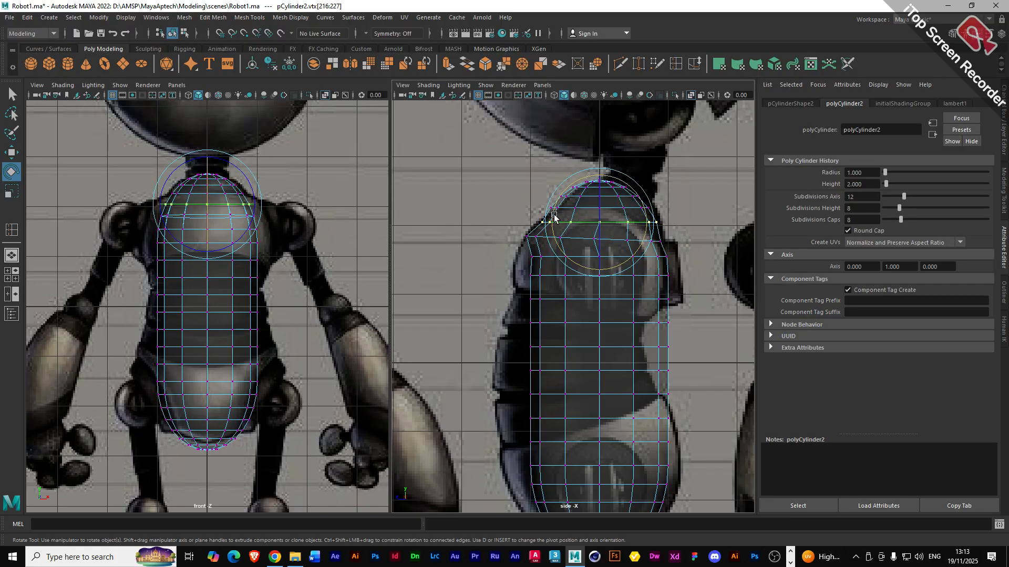
{"action": "left_click_drag", "start_coordinate": [554, 216], "coordinate": [646, 200]}
- Shift the top four vertex rings of the rounded cap slightly backward toward the neck in the side view
{"action": "key", "text": "w"}
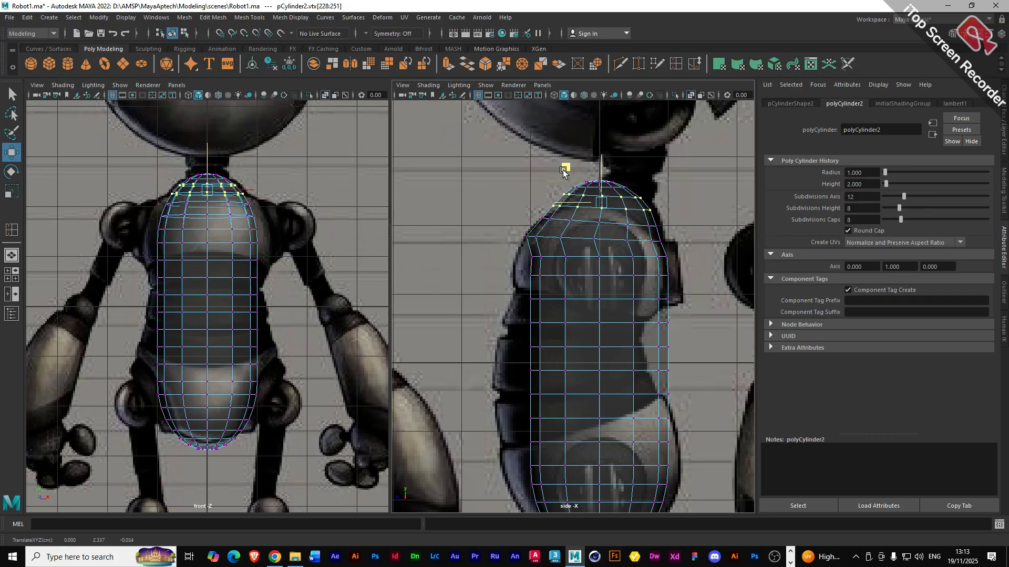
{"action": "middle_click_drag", "start_coordinate": [562, 171], "coordinate": [564, 178]}
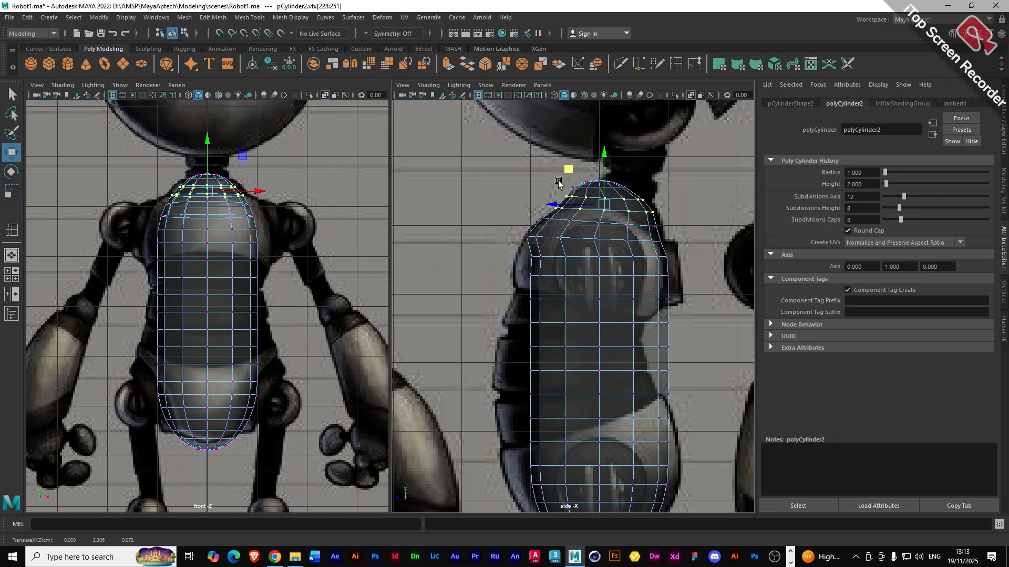
{"action": "left_click_drag", "start_coordinate": [648, 190], "coordinate": [569, 150]}
- Widen the seventh and eighth vertex rings from the top in depth and move them forward to match the chest outline
{"action": "left_click_drag", "start_coordinate": [683, 267], "coordinate": [540, 258]}
{"action": "key", "text": "r"}
{"action": "left_click_drag", "start_coordinate": [685, 287], "coordinate": [541, 281]}
{"action": "key", "text": "w"}
{"action": "key", "text": "r"}
- Widen the ninth vertex ring from the top slightly in depth, move it forward and tilt it down toward the back
{"action": "left_click_drag", "start_coordinate": [686, 316], "coordinate": [524, 289]}
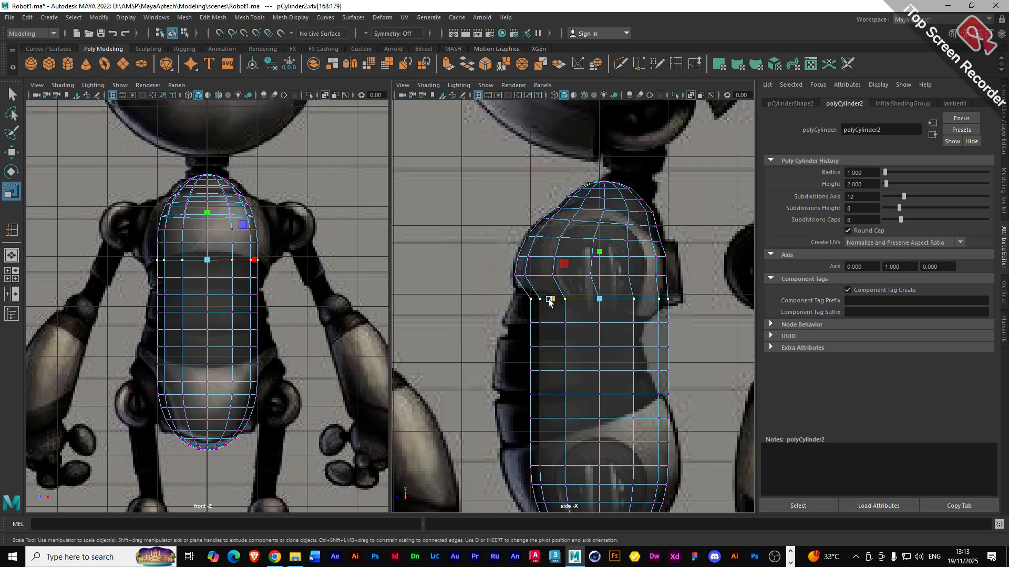
{"action": "left_click_drag", "start_coordinate": [550, 304], "coordinate": [547, 300]}
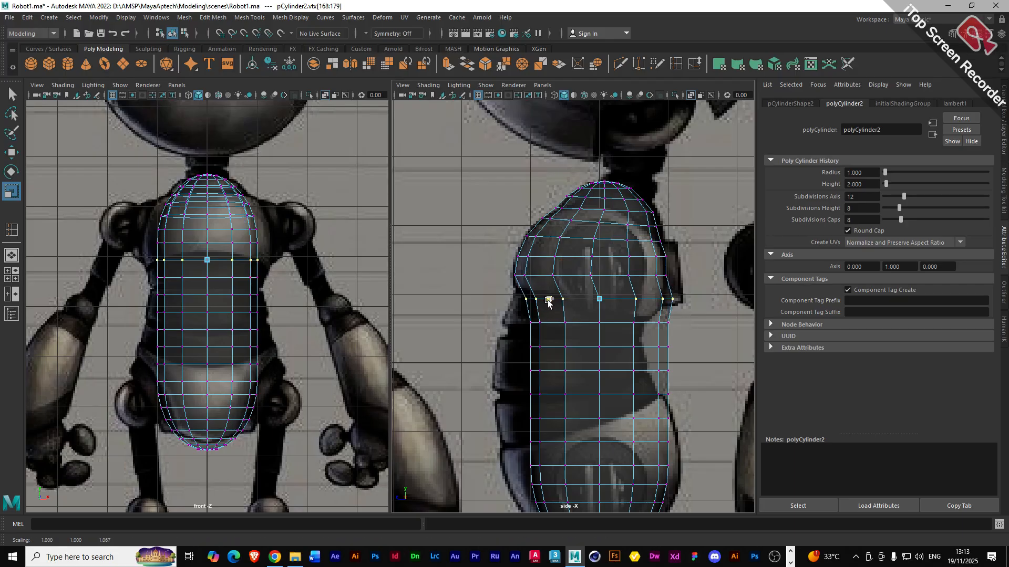
{"action": "key", "text": "w"}
{"action": "mouse_move", "coordinate": [565, 267]}
{"action": "left_mouse_down"}
{"action": "mouse_move", "coordinate": [546, 270]}
{"action": "mouse_move", "coordinate": [554, 264]}
{"action": "left_mouse_up"}
{"action": "key", "text": "e"}
{"action": "key", "text": "w"}
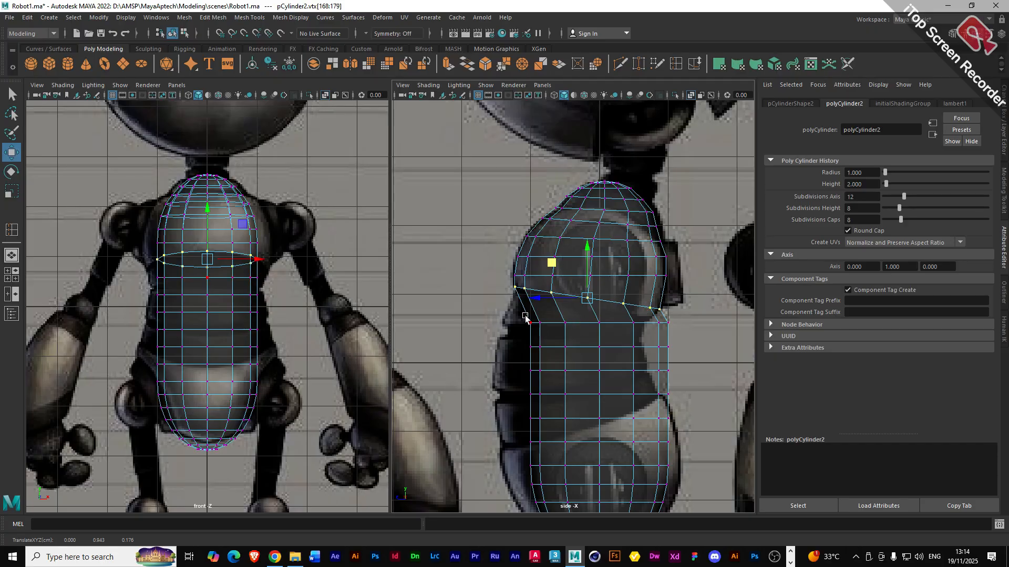
- Move the tenth vertex ring from the top forward to the waist outline and tilt it slightly down toward the back
{"action": "left_click_drag", "start_coordinate": [521, 315], "coordinate": [686, 340]}
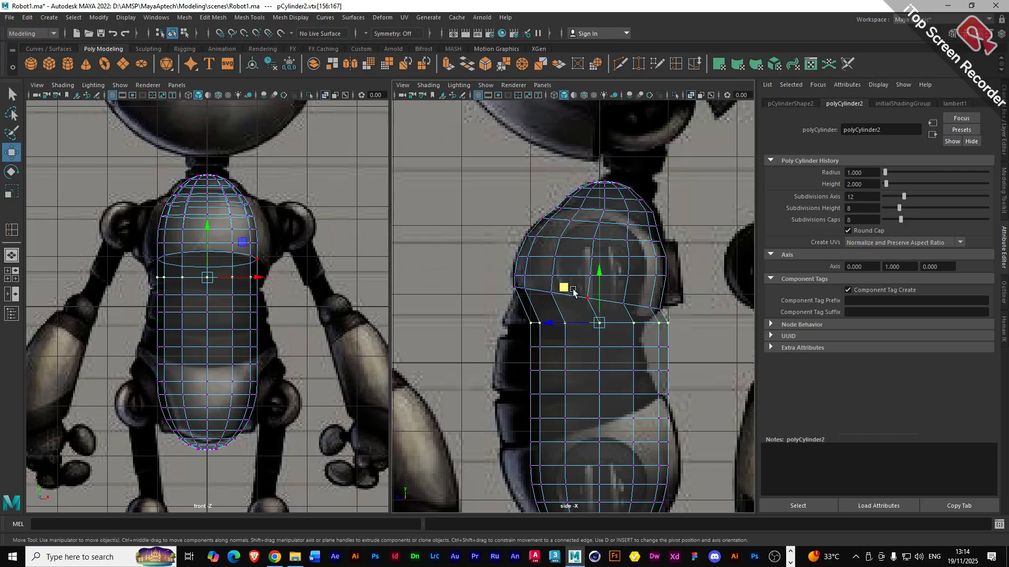
{"action": "left_click_drag", "start_coordinate": [572, 289], "coordinate": [537, 292]}
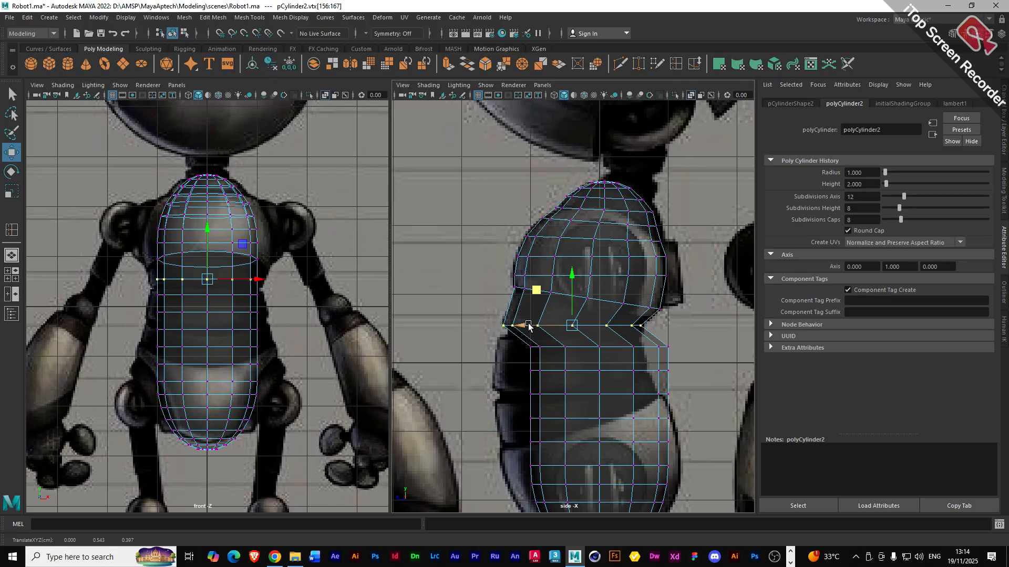
{"action": "key", "text": "e"}
{"action": "left_click_drag", "start_coordinate": [537, 328], "coordinate": [526, 315]}
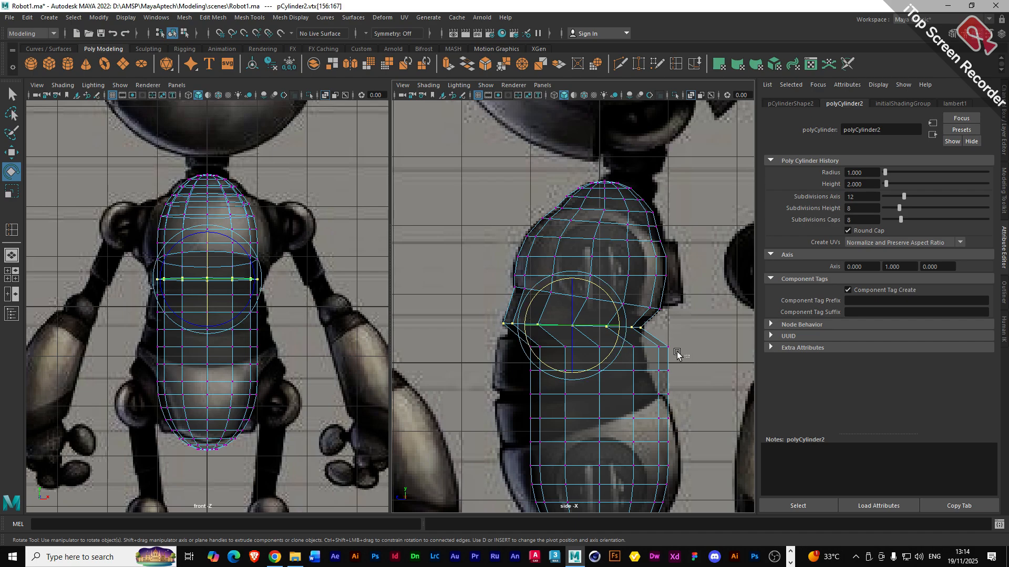
- Move the eleventh vertex ring forward and slightly up, and the twelfth forward and down, to follow the abdomen
{"action": "left_click_drag", "start_coordinate": [689, 358], "coordinate": [527, 345]}
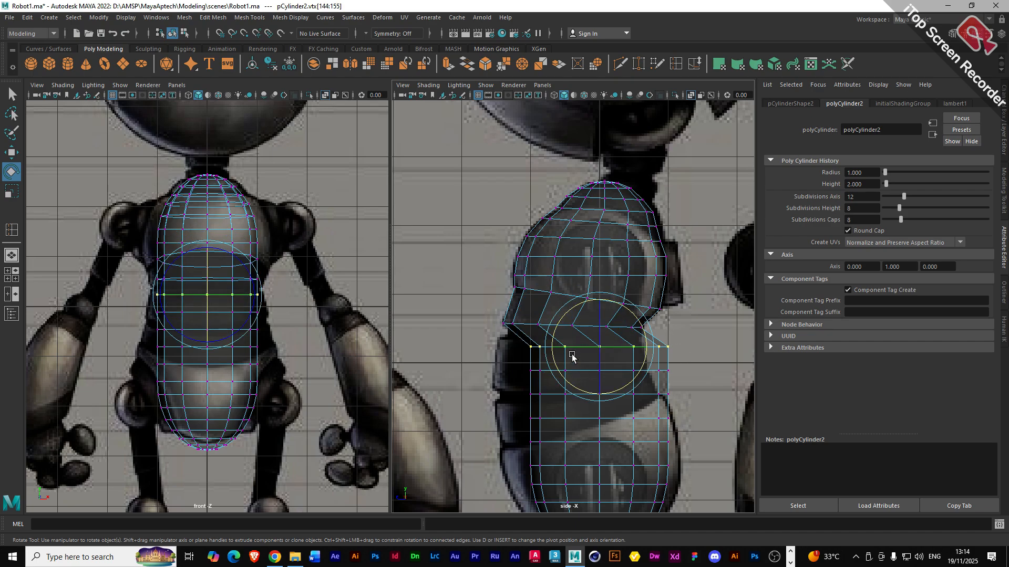
{"action": "key", "text": "w"}
{"action": "middle_click_drag", "start_coordinate": [567, 309], "coordinate": [533, 307]}
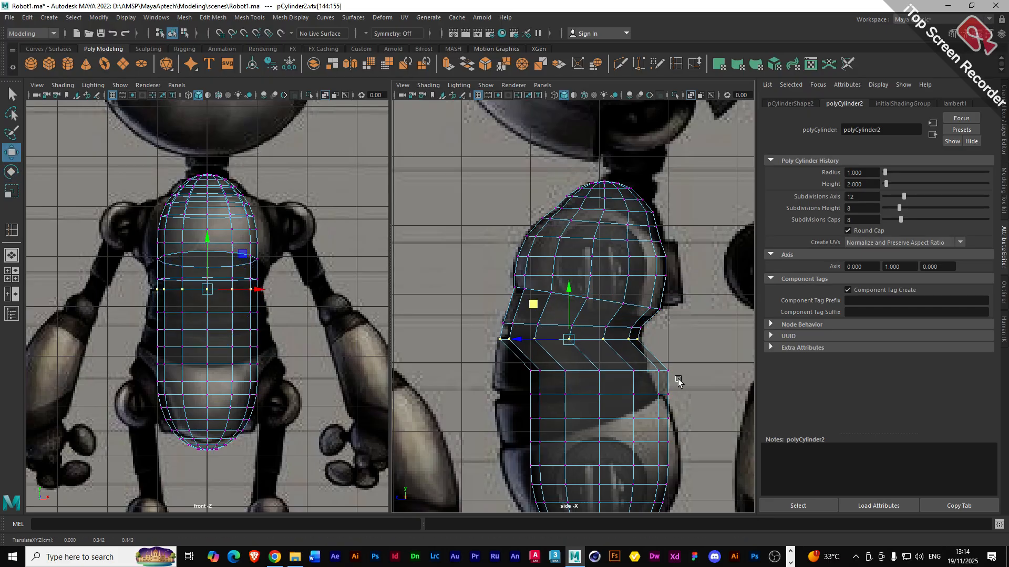
{"action": "left_click_drag", "start_coordinate": [678, 382], "coordinate": [504, 360]}
{"action": "left_click_drag", "start_coordinate": [563, 335], "coordinate": [534, 347]}
- Move the thirteenth vertex ring from the top forward to the lower abdomen and widen it in depth
{"action": "left_click_drag", "start_coordinate": [683, 404], "coordinate": [518, 388]}
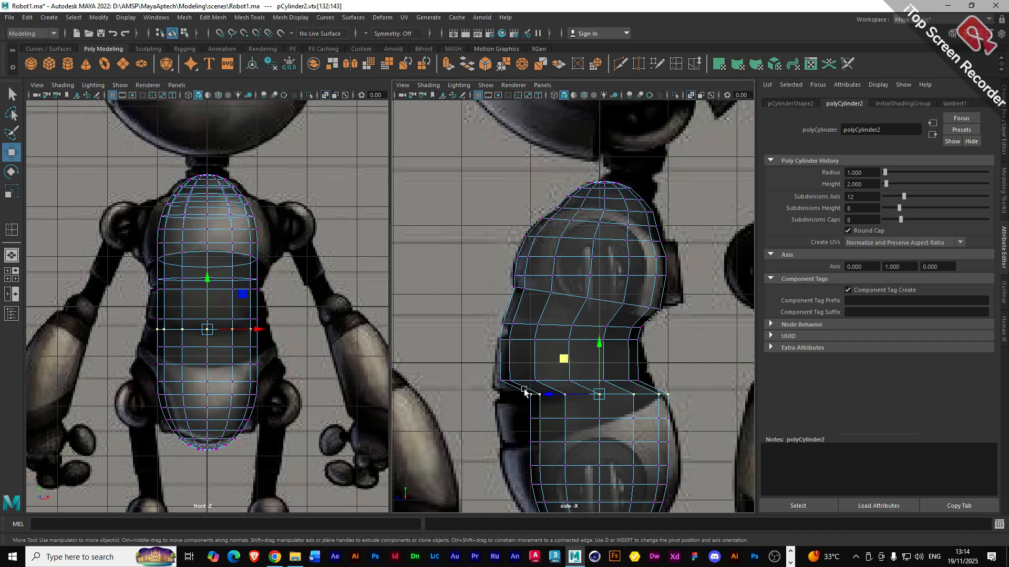
{"action": "left_click_drag", "start_coordinate": [564, 359], "coordinate": [537, 359]}
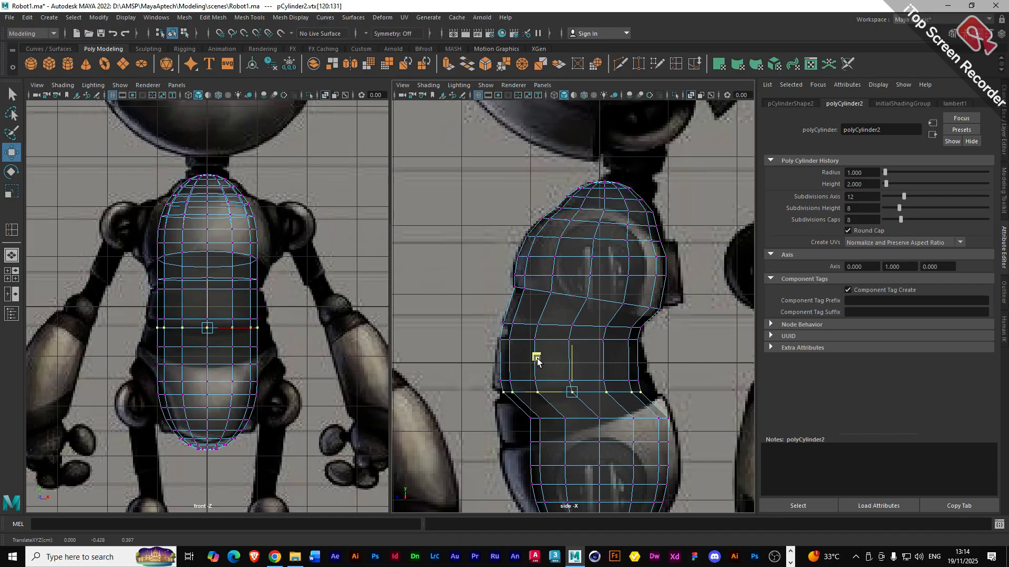
{"action": "key", "text": "r"}
{"action": "left_click_drag", "start_coordinate": [525, 398], "coordinate": [657, 389]}
- Widen the twelfth vertex ring from the top in depth and nudge it slightly backward within the abdomen outline
{"action": "key", "text": "w"}
{"action": "key", "text": "r"}
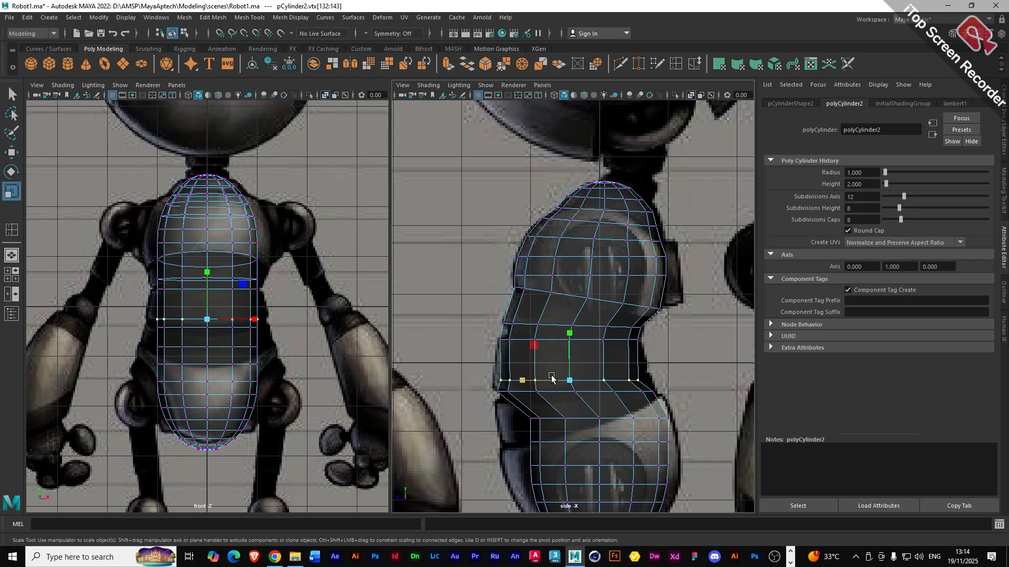
{"action": "left_click_drag", "start_coordinate": [524, 382], "coordinate": [517, 381]}
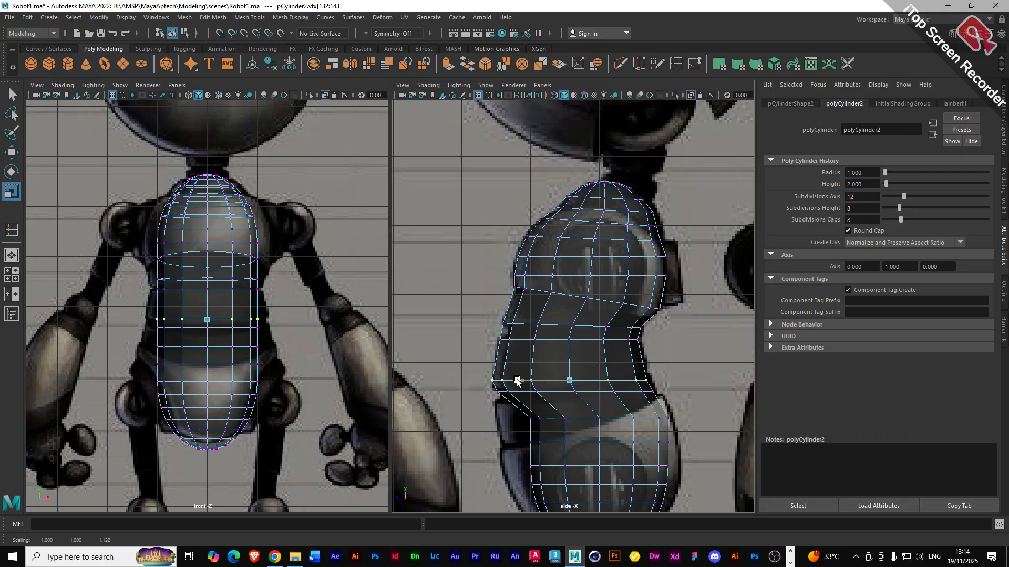
{"action": "key", "text": "w"}
{"action": "left_click_drag", "start_coordinate": [534, 347], "coordinate": [539, 350]}
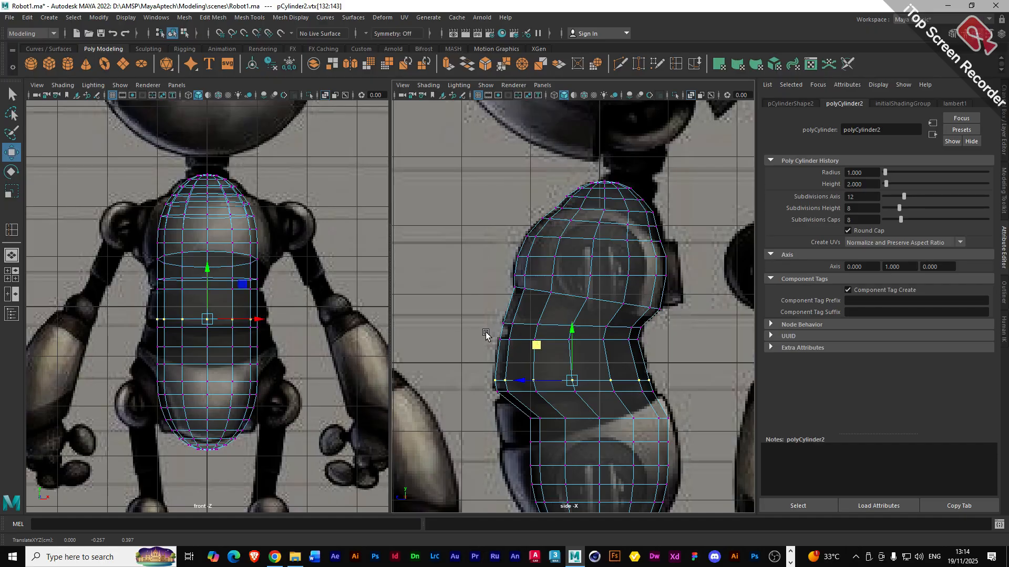
- Widen the eleventh vertex ring from the top slightly in depth and nudge it backward to fit the waist
{"action": "double_click", "coordinate": [616, 340]}
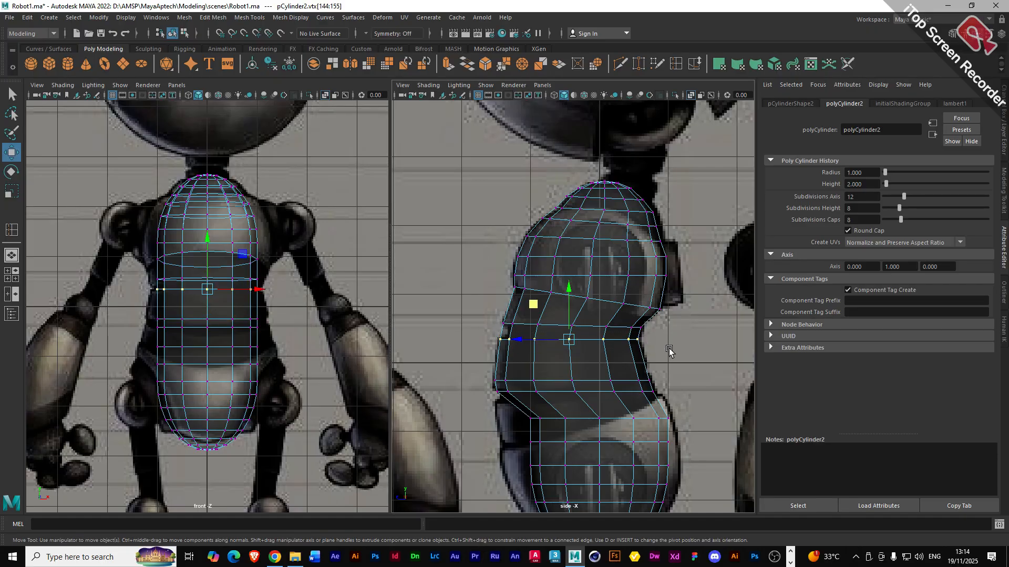
{"action": "key", "text": "r"}
{"action": "left_click_drag", "start_coordinate": [515, 339], "coordinate": [520, 339]}
{"action": "key", "text": "w"}
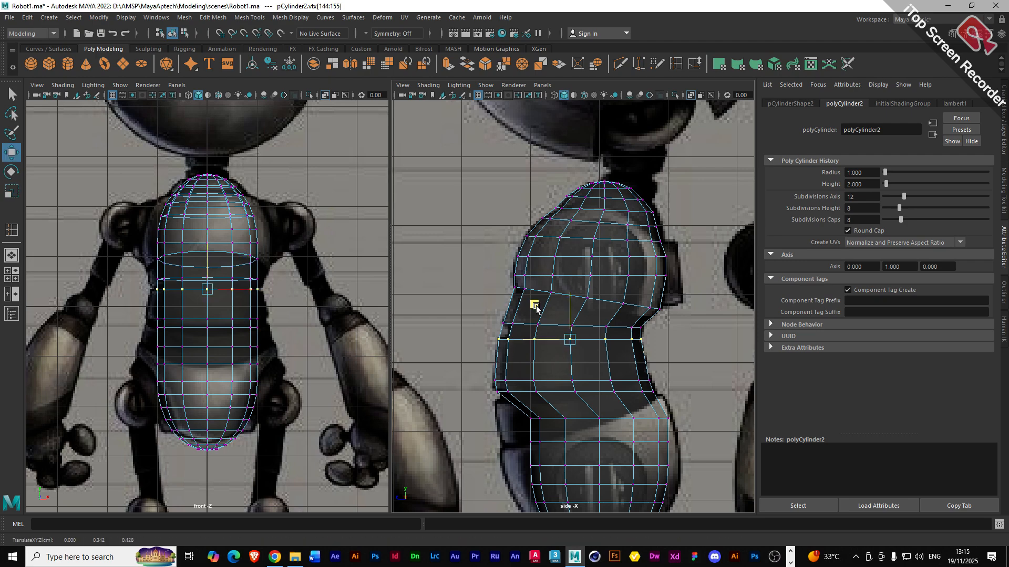
{"action": "left_click", "coordinate": [536, 307]}
- Move the back half of the ninth vertex ring down and slightly forward, and adjust the back vertices just above it
{"action": "left_click_drag", "start_coordinate": [671, 322], "coordinate": [580, 292]}
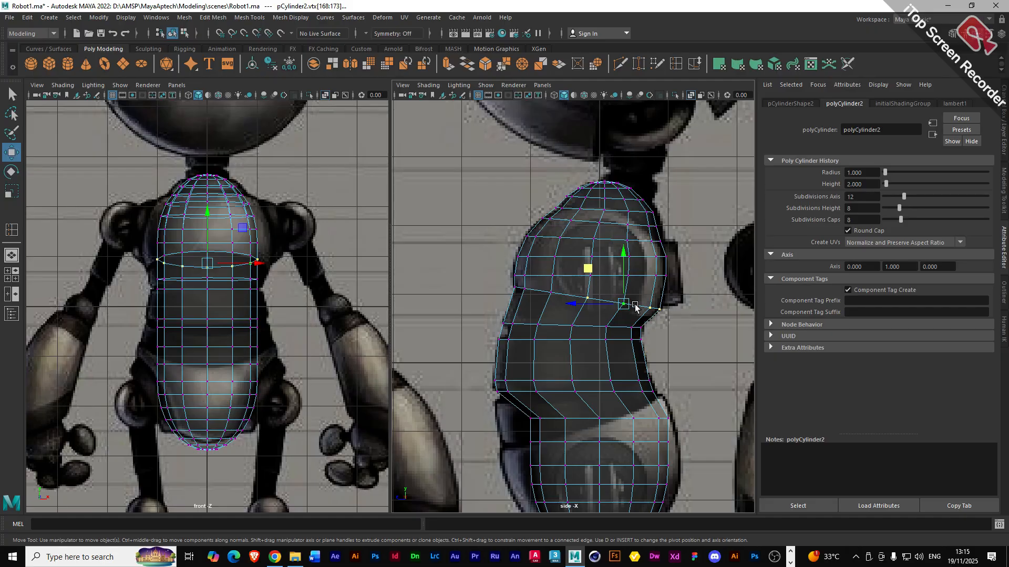
{"action": "left_click_drag", "start_coordinate": [588, 268], "coordinate": [584, 279]}
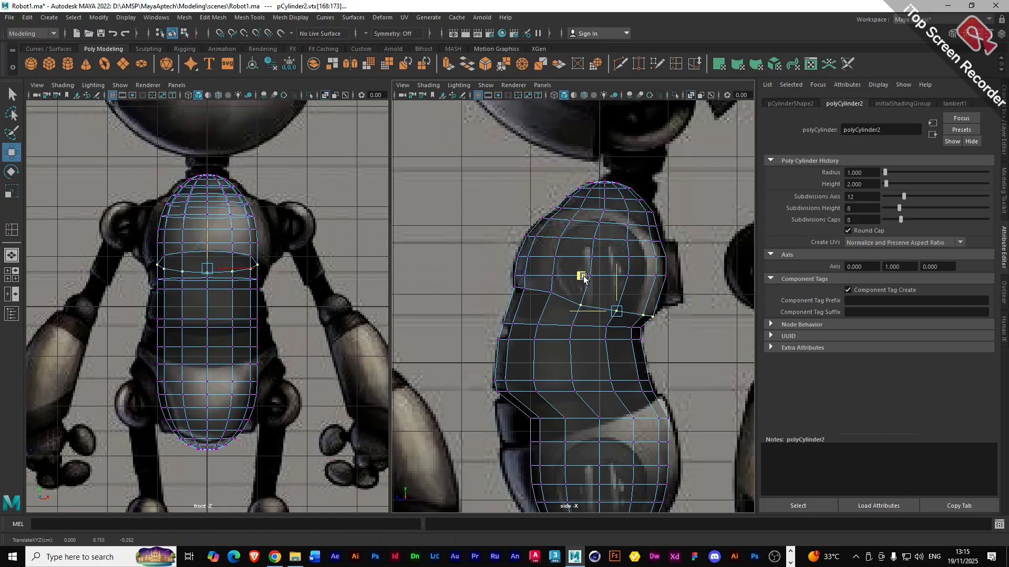
{"action": "left_click_drag", "start_coordinate": [683, 295], "coordinate": [594, 247]}
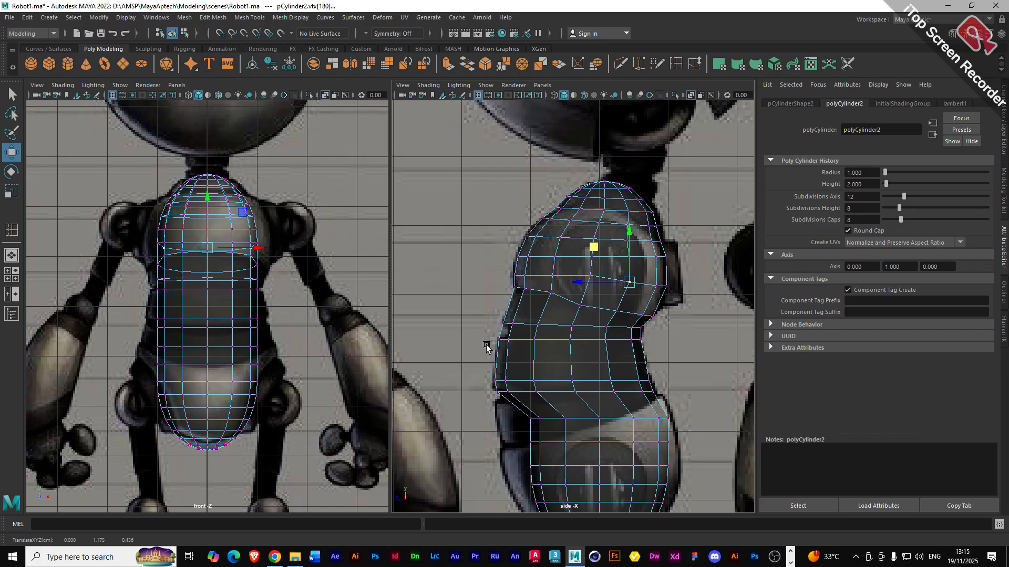
- Raise the eleventh vertex ring close to the tenth, narrow it in depth and shift it slightly backward to form the waist crease
{"action": "mouse_move", "coordinate": [493, 338]}
{"action": "left_mouse_down"}
{"action": "mouse_move", "coordinate": [633, 342]}
{"action": "mouse_move", "coordinate": [677, 362]}
{"action": "left_mouse_up"}
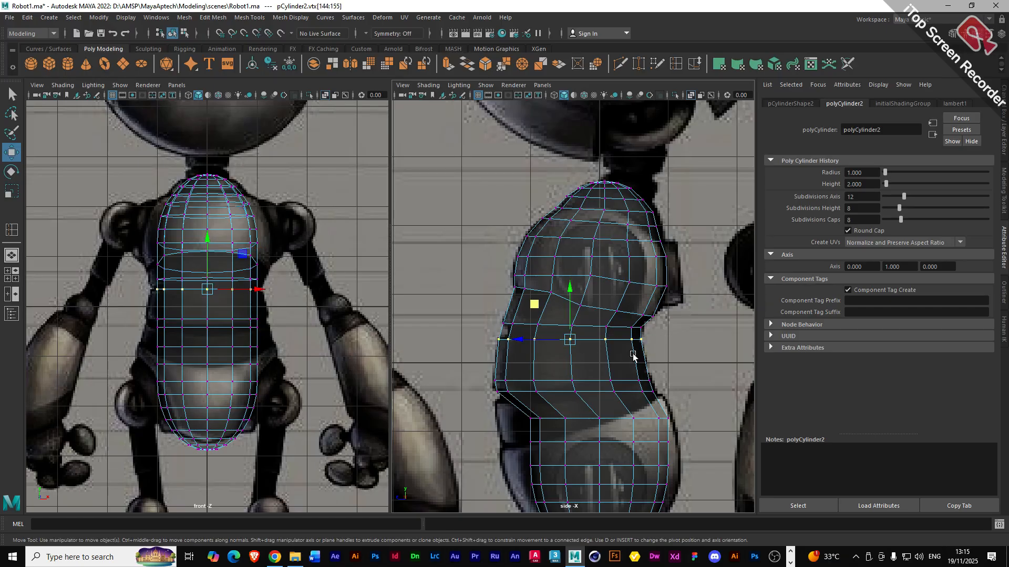
{"action": "left_click_drag", "start_coordinate": [570, 292], "coordinate": [571, 287]}
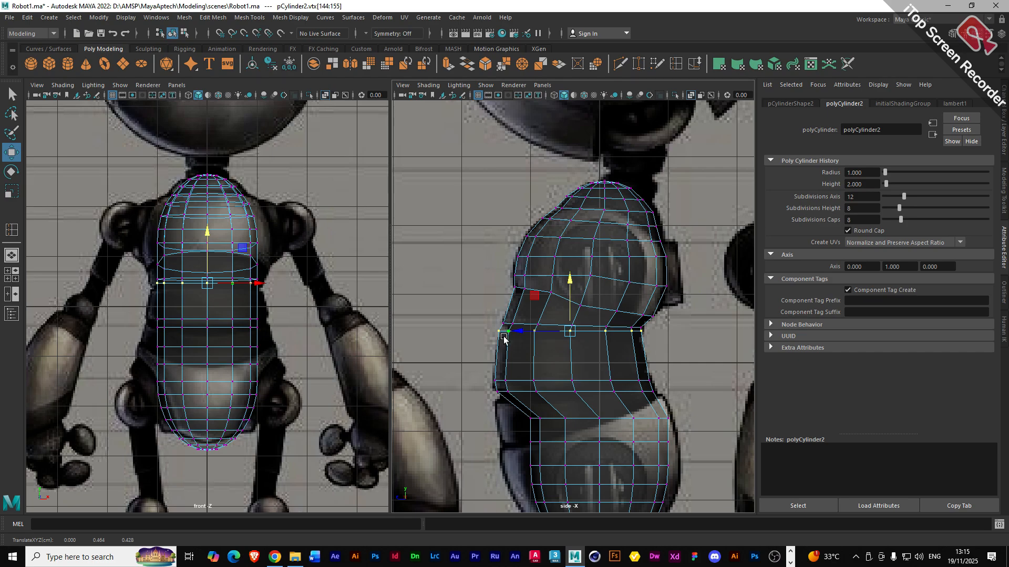
{"action": "key", "text": "r"}
{"action": "left_click_drag", "start_coordinate": [518, 332], "coordinate": [522, 331]}
{"action": "key", "text": "w"}
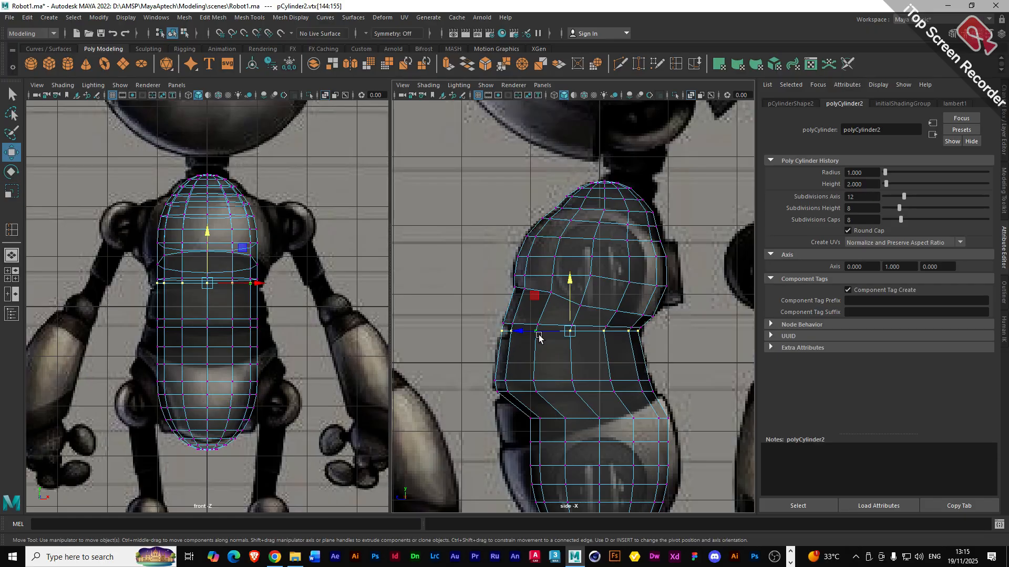
{"action": "key", "text": "r"}
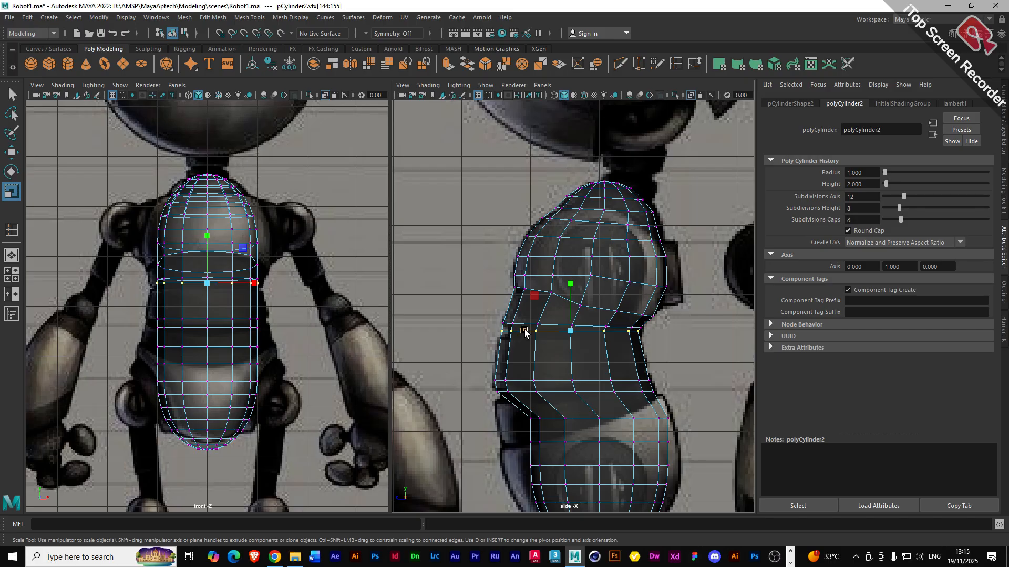
{"action": "left_click_drag", "start_coordinate": [525, 331], "coordinate": [528, 332]}
{"action": "key", "text": "w"}
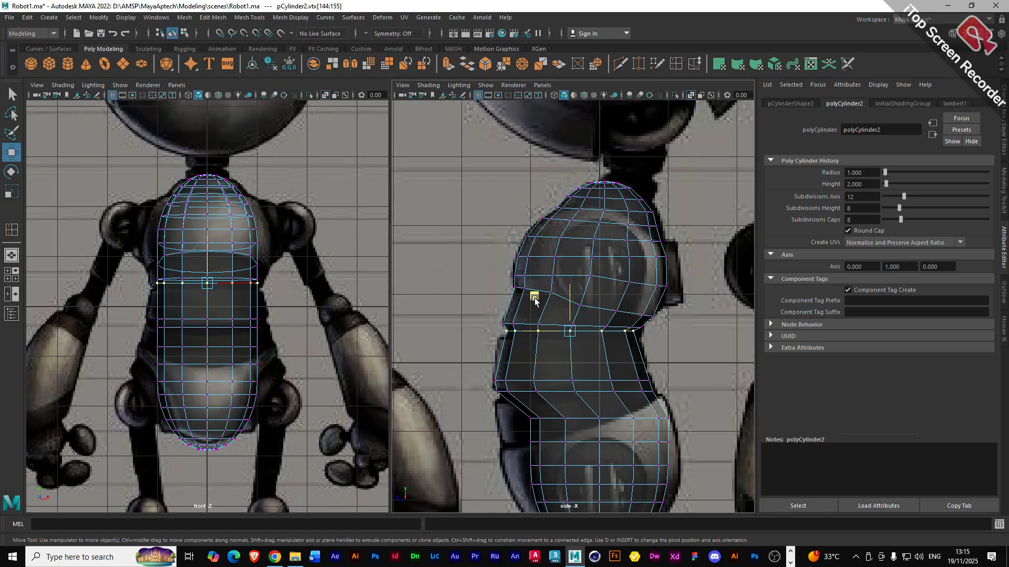
{"action": "left_click_drag", "start_coordinate": [533, 295], "coordinate": [525, 333]}
{"action": "key", "text": "r"}
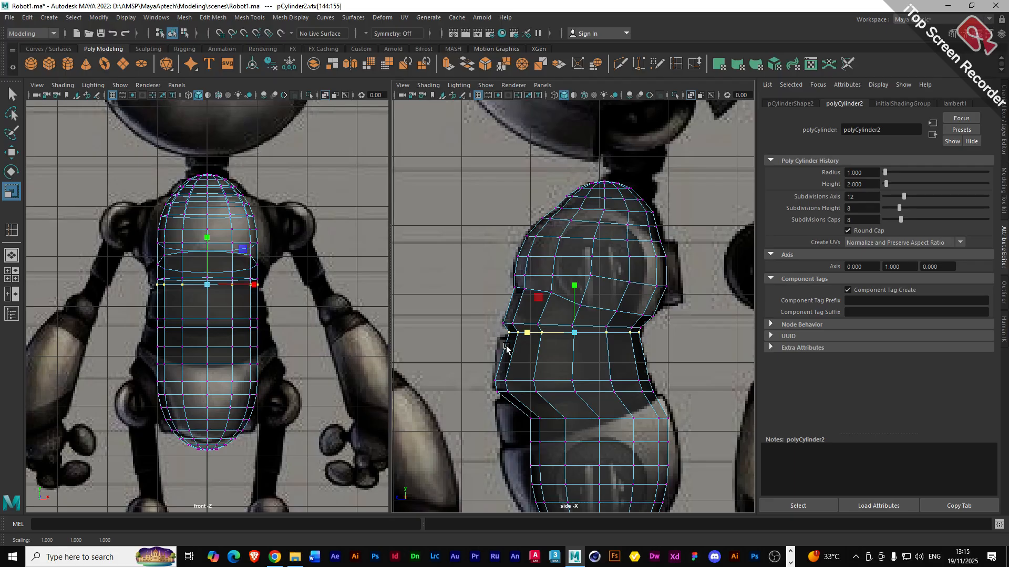
- Raise the twelfth vertex ring to just below the waist crease, narrow it in depth and nudge it forward
{"action": "left_click_drag", "start_coordinate": [487, 375], "coordinate": [661, 387]}
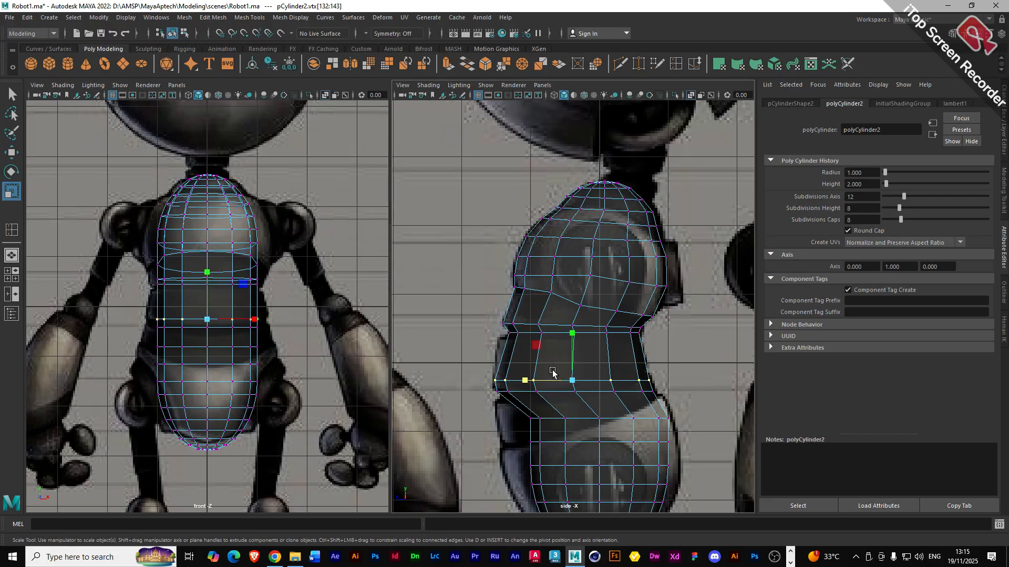
{"action": "key", "text": "w"}
{"action": "middle_click_drag", "start_coordinate": [540, 354], "coordinate": [536, 306]}
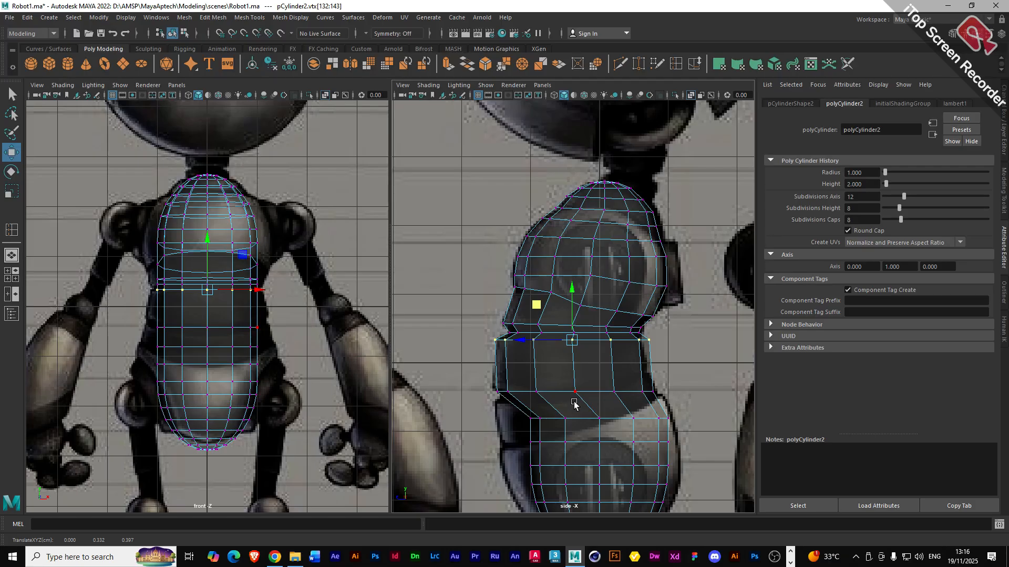
{"action": "key", "text": "r"}
{"action": "left_click_drag", "start_coordinate": [525, 339], "coordinate": [529, 341]}
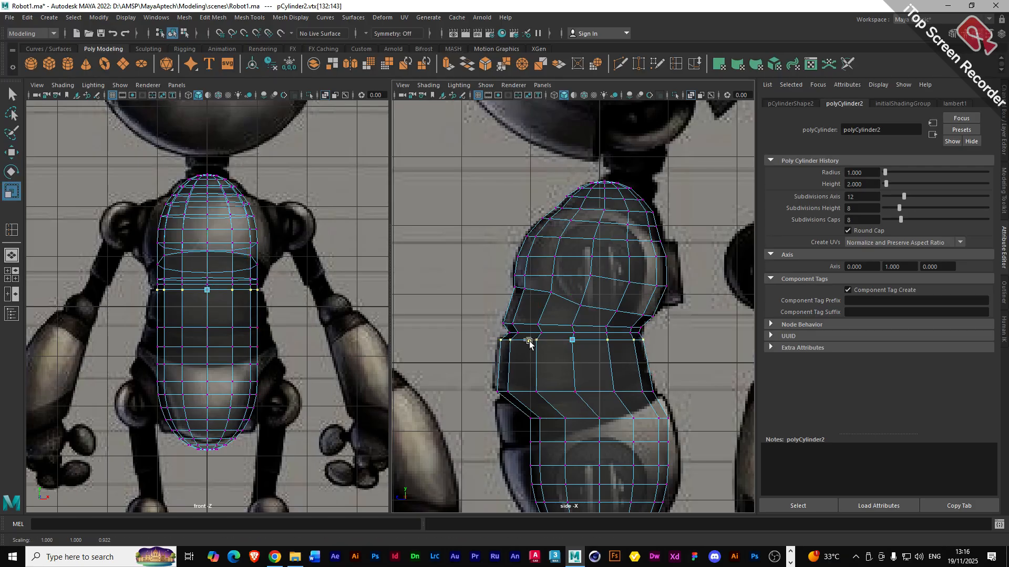
{"action": "key", "text": "w"}
{"action": "middle_click_drag", "start_coordinate": [529, 342], "coordinate": [524, 343]}
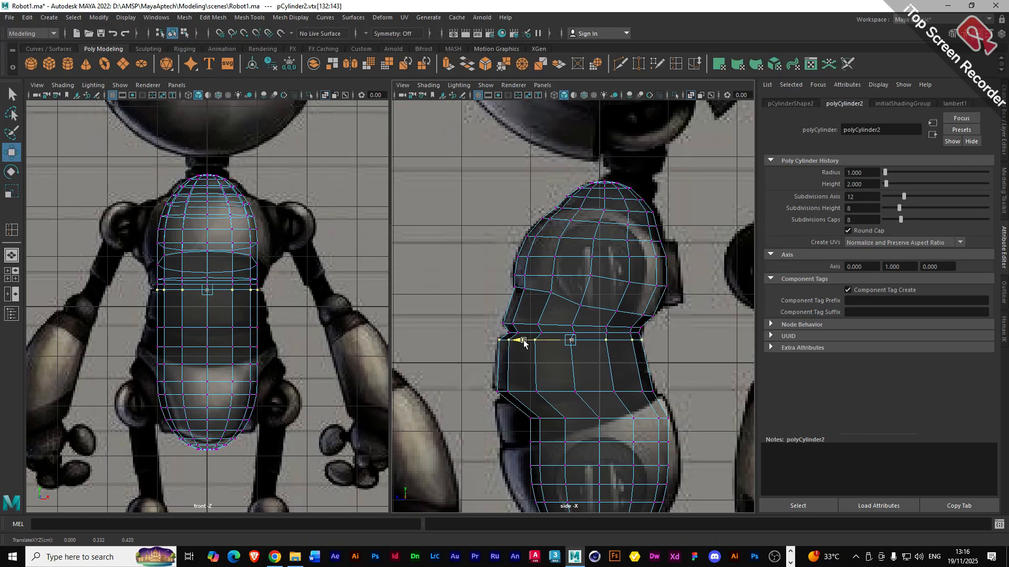
- Nudge the thirteenth vertex ring up and forward, and raise its back and middle vertices so it slopes upward toward the back
{"action": "left_click_drag", "start_coordinate": [486, 383], "coordinate": [675, 408]}
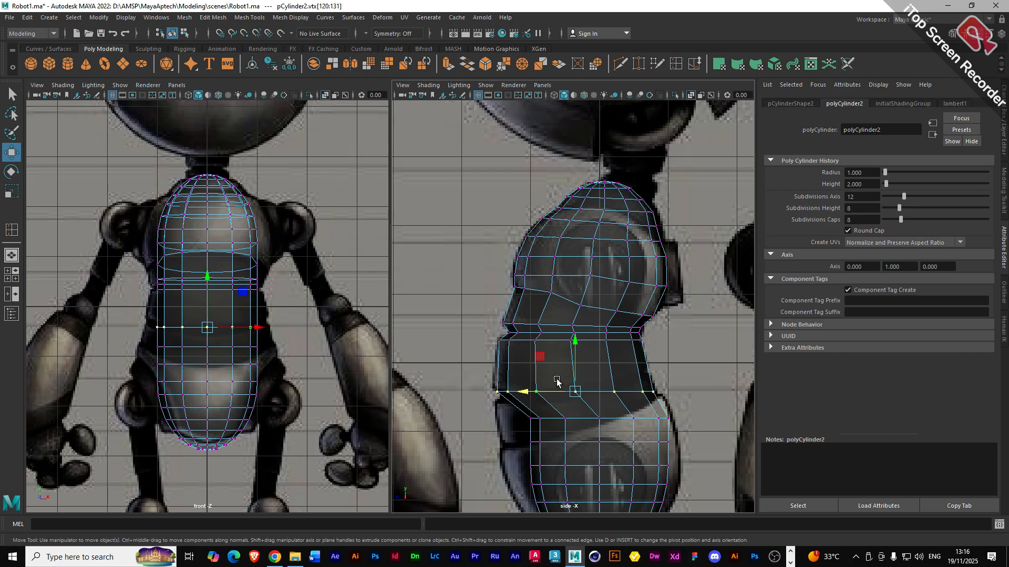
{"action": "middle_click_drag", "start_coordinate": [538, 353], "coordinate": [535, 354]}
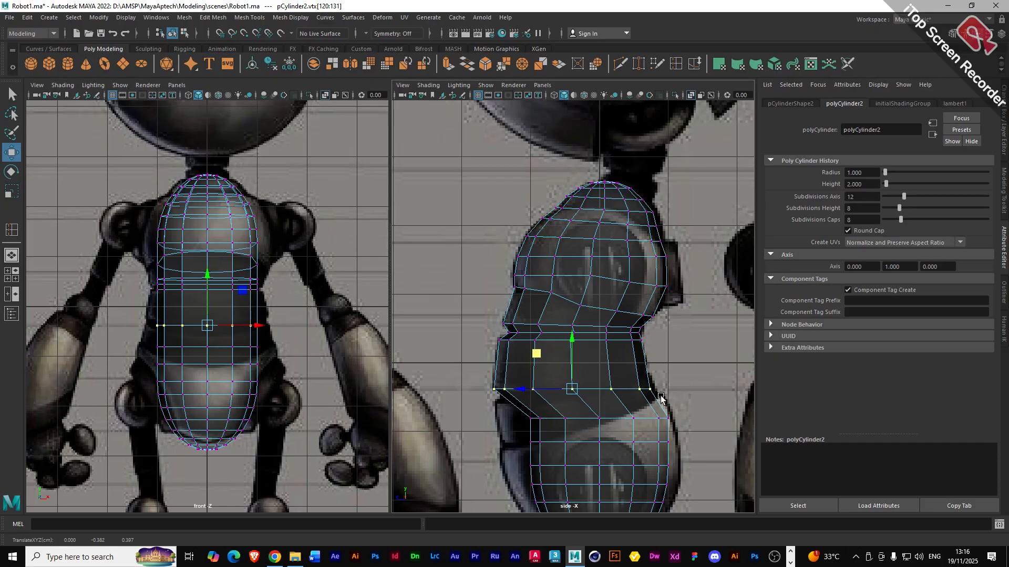
{"action": "left_click_drag", "start_coordinate": [660, 401], "coordinate": [632, 378]}
{"action": "mouse_move", "coordinate": [609, 356]}
{"action": "middle_mouse_down"}
{"action": "mouse_move", "coordinate": [583, 349]}
{"action": "mouse_move", "coordinate": [606, 338]}
{"action": "middle_mouse_up"}
{"action": "left_click", "coordinate": [610, 332]}
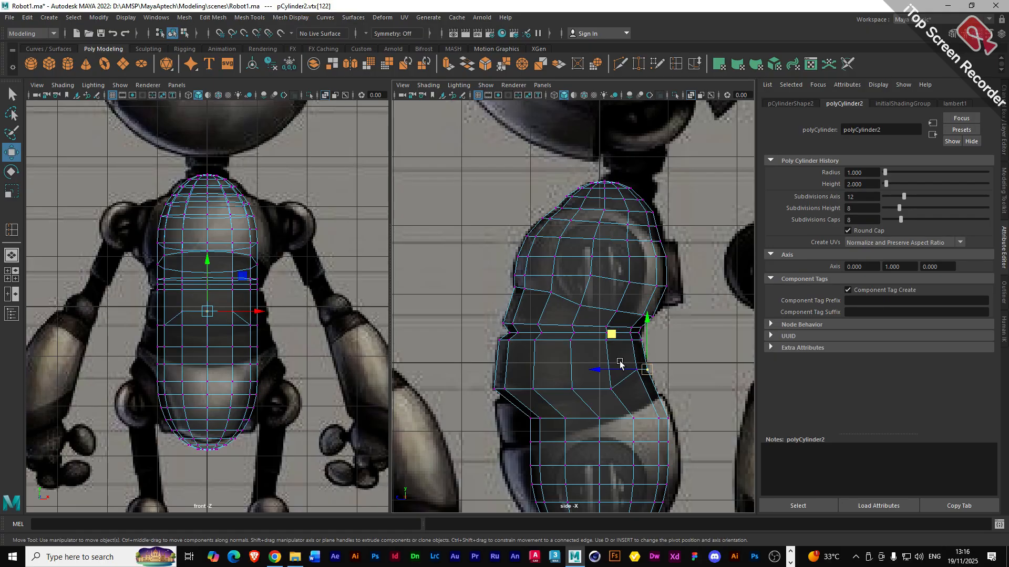
{"action": "left_click", "coordinate": [610, 388]}
{"action": "middle_click_drag", "start_coordinate": [587, 358], "coordinate": [575, 349]}
{"action": "left_click_drag", "start_coordinate": [563, 383], "coordinate": [574, 395]}
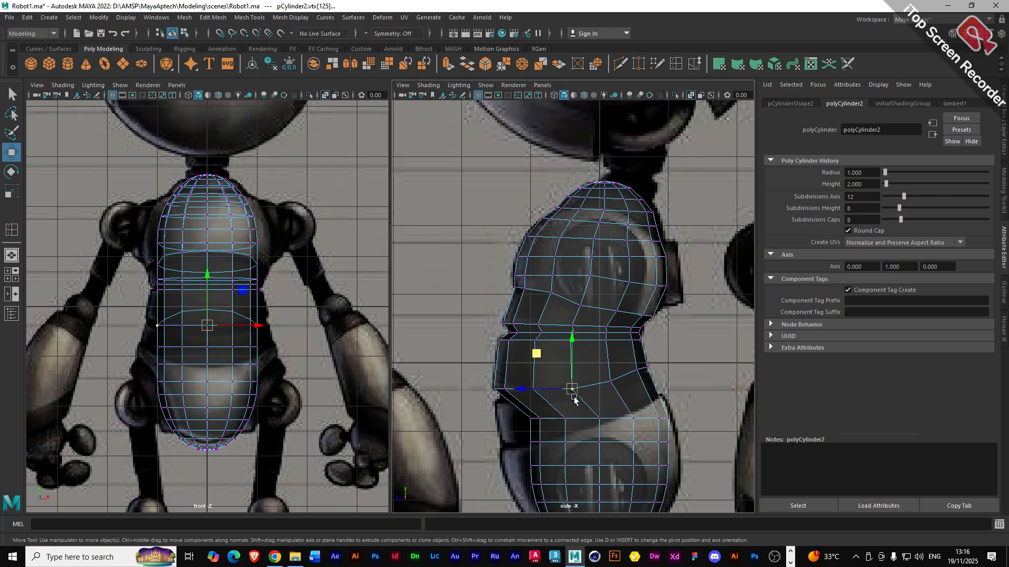
{"action": "left_click_drag", "start_coordinate": [537, 353], "coordinate": [536, 350]}
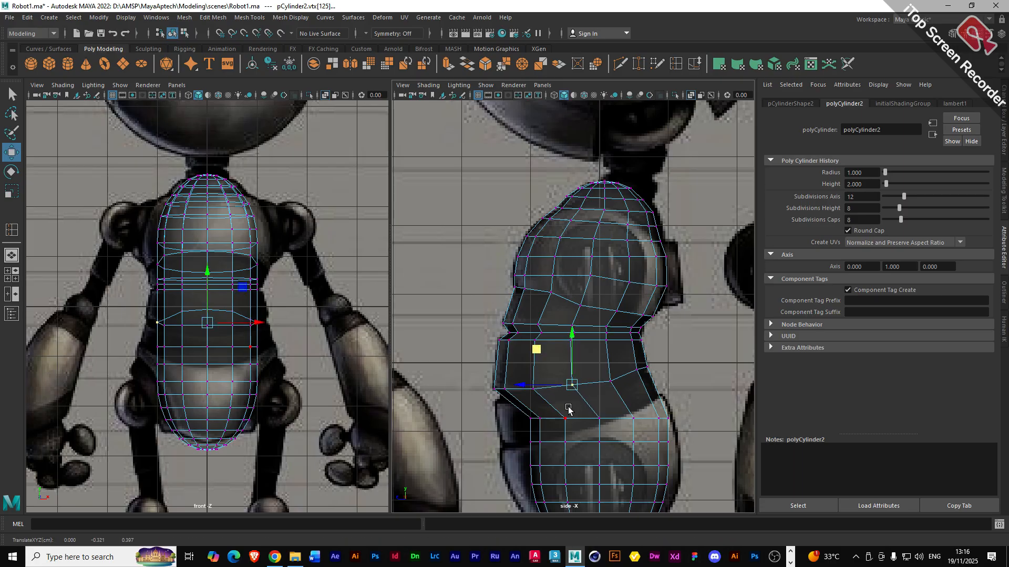
- Tilt the fourteenth vertex ring upward at the back, and move it up and forward to just below the thirteenth ring
{"action": "left_click_drag", "start_coordinate": [517, 413], "coordinate": [638, 407]}
{"action": "key", "text": "e"}
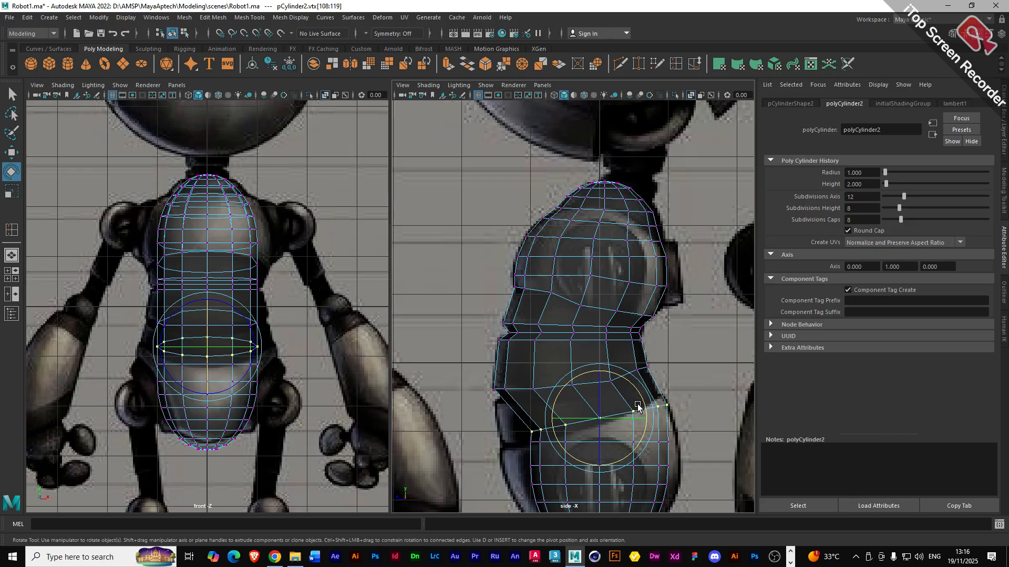
{"action": "key", "text": "w"}
{"action": "middle_click_drag", "start_coordinate": [565, 385], "coordinate": [544, 358]}
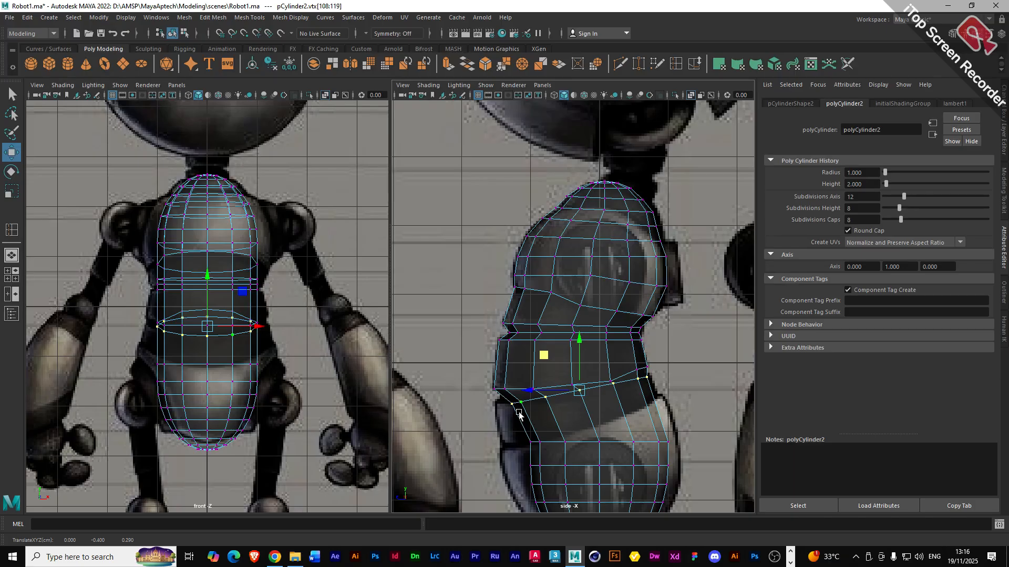
- Move the front vertices of the fourteenth ring forward and up, close to the thirteenth ring, to follow the side reference's belly outline
{"action": "left_click_drag", "start_coordinate": [519, 412], "coordinate": [505, 399]}
{"action": "left_click_drag", "start_coordinate": [478, 368], "coordinate": [467, 357]}
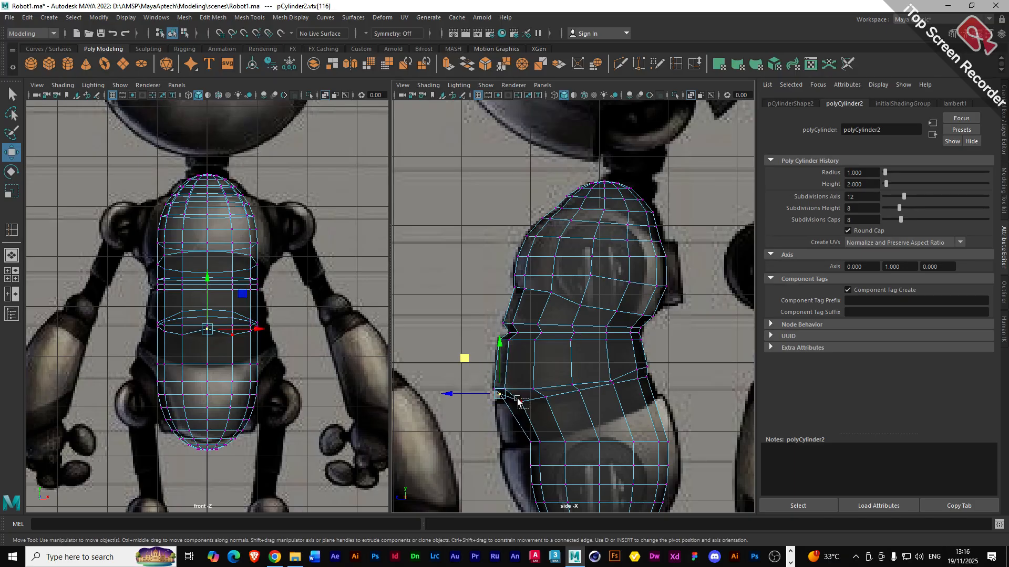
{"action": "left_click_drag", "start_coordinate": [517, 402], "coordinate": [517, 400]}
{"action": "left_click_drag", "start_coordinate": [484, 366], "coordinate": [473, 359]}
{"action": "left_click_drag", "start_coordinate": [549, 403], "coordinate": [537, 394]}
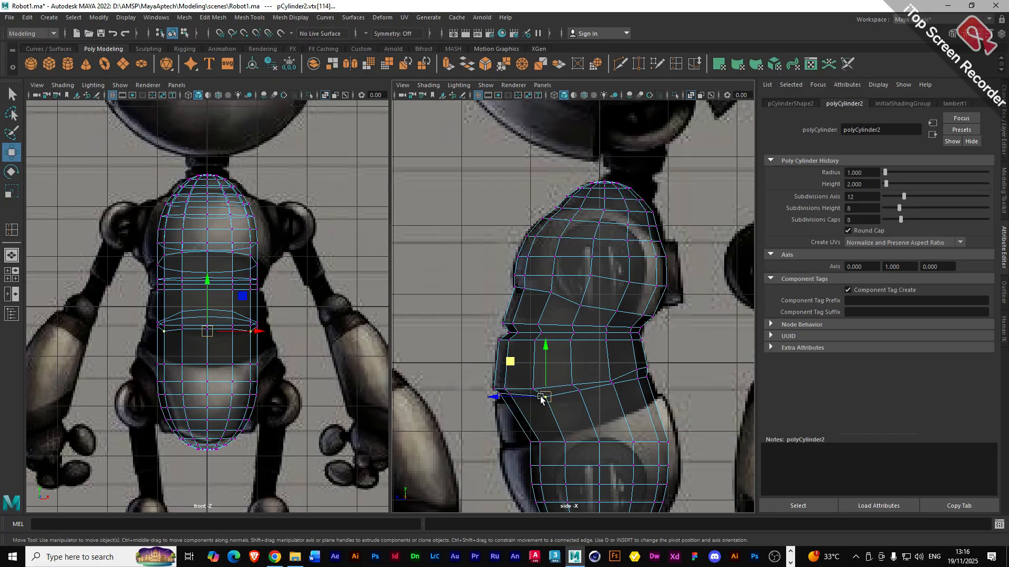
{"action": "left_click_drag", "start_coordinate": [513, 358], "coordinate": [505, 356]}
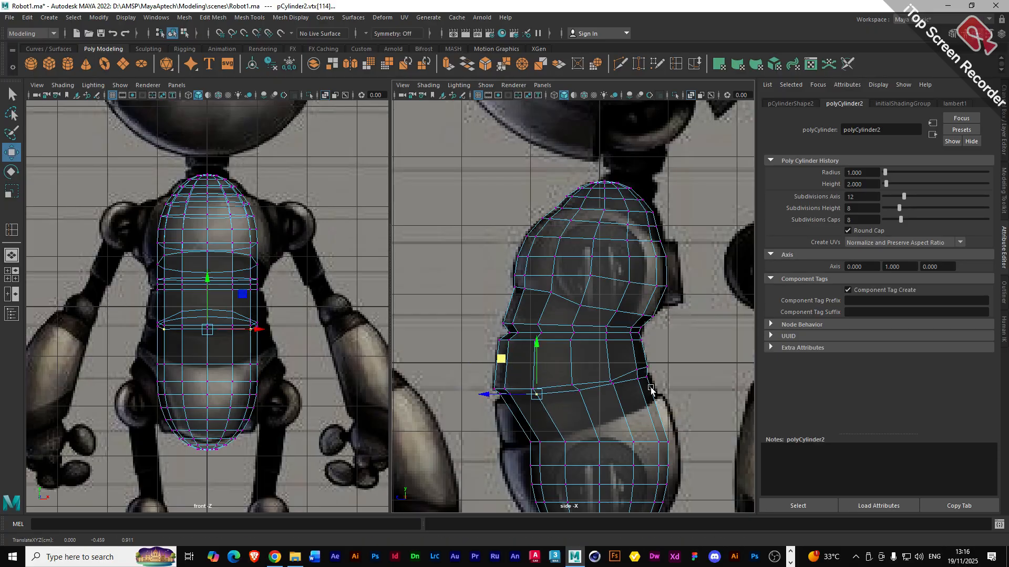